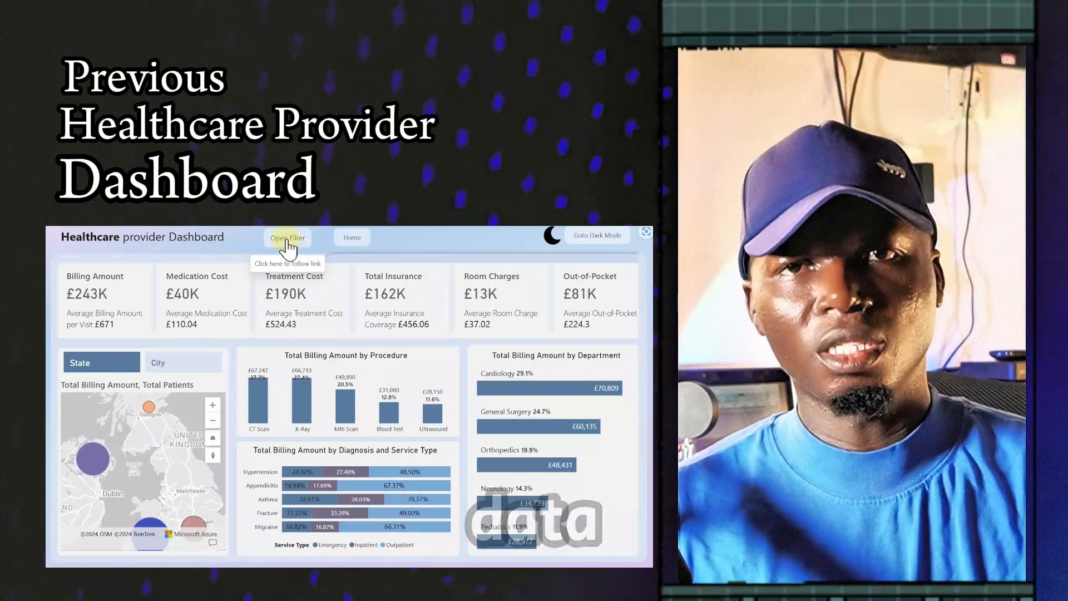
Filter the healthcare provider dashboard to Asian patients and hide the filter pane
click(287, 239)
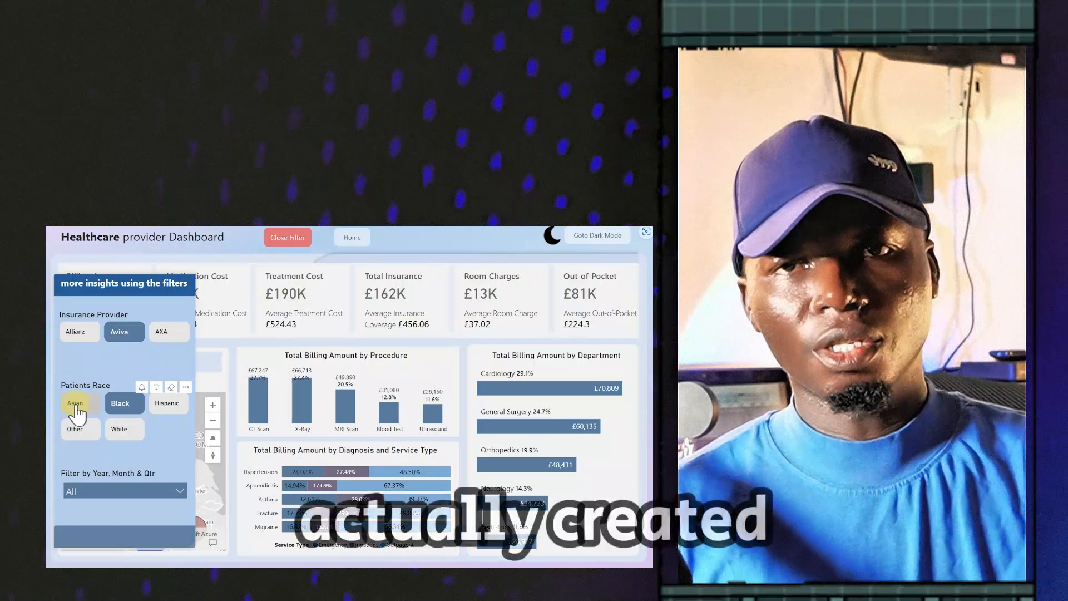
click(76, 405)
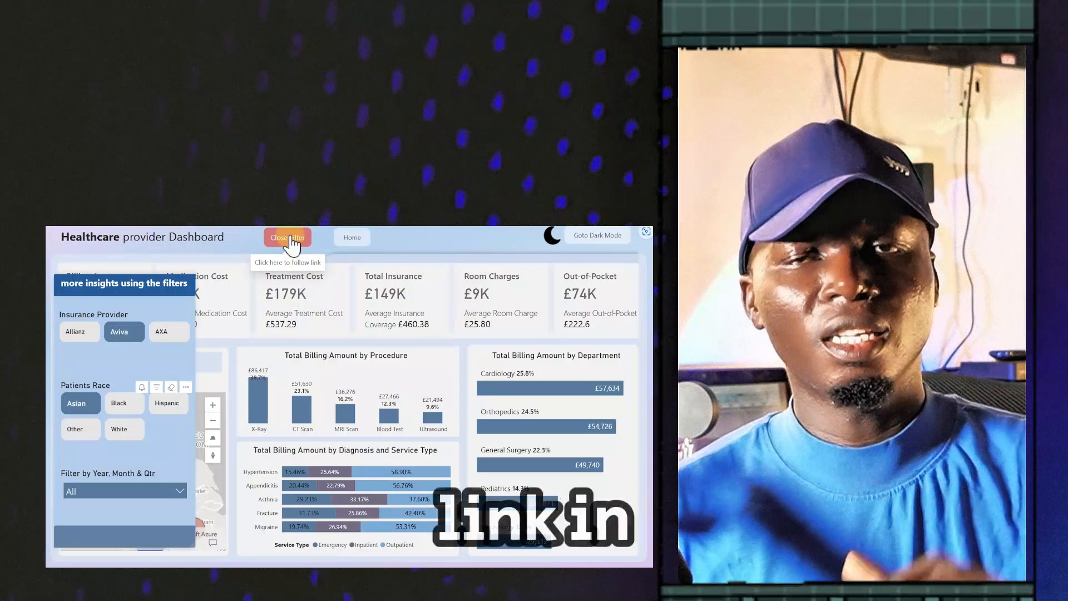
click(291, 239)
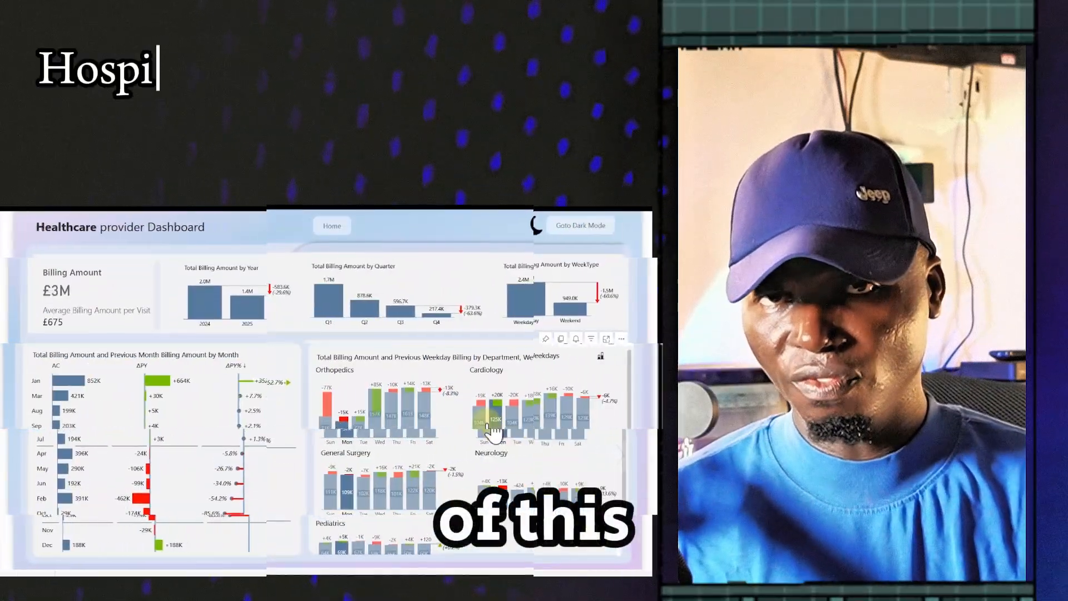
Switch the trend dashboard to dark mode, and view it for the Neurology department only before clearing that filter
click(578, 228)
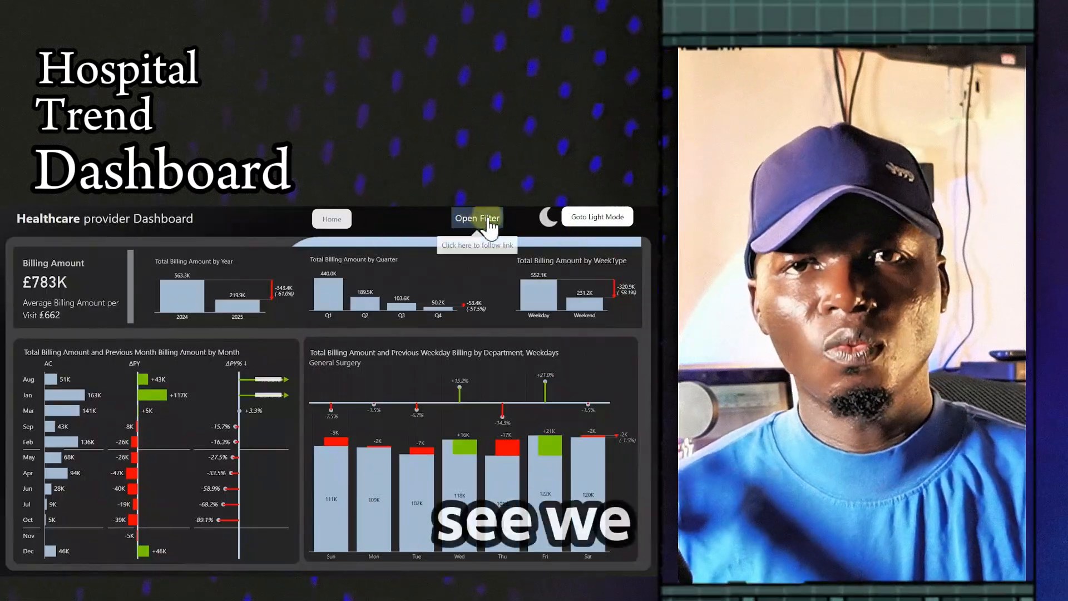
click(489, 223)
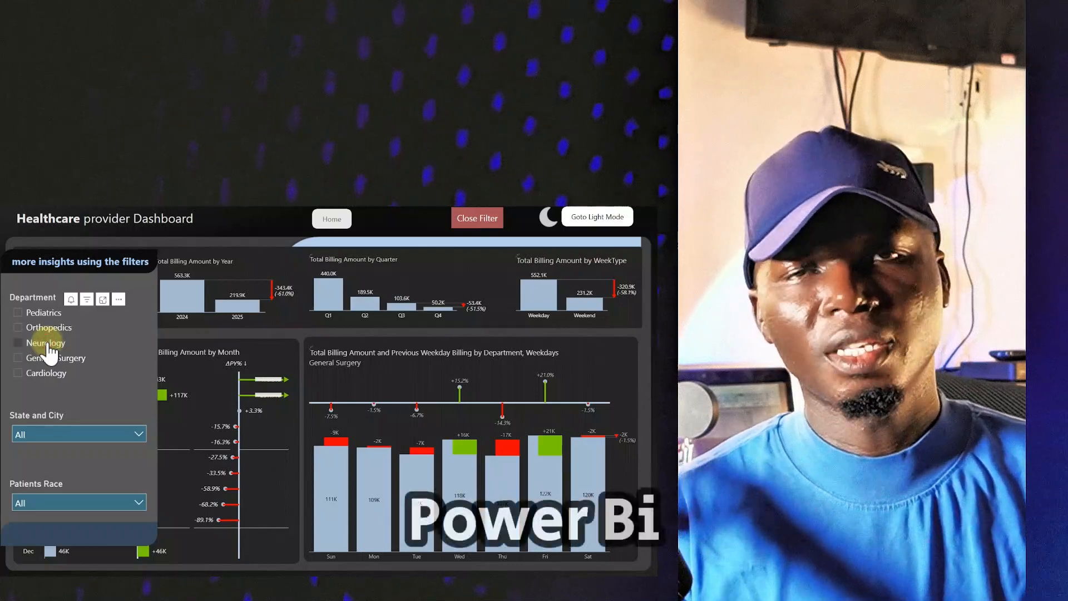
click(47, 343)
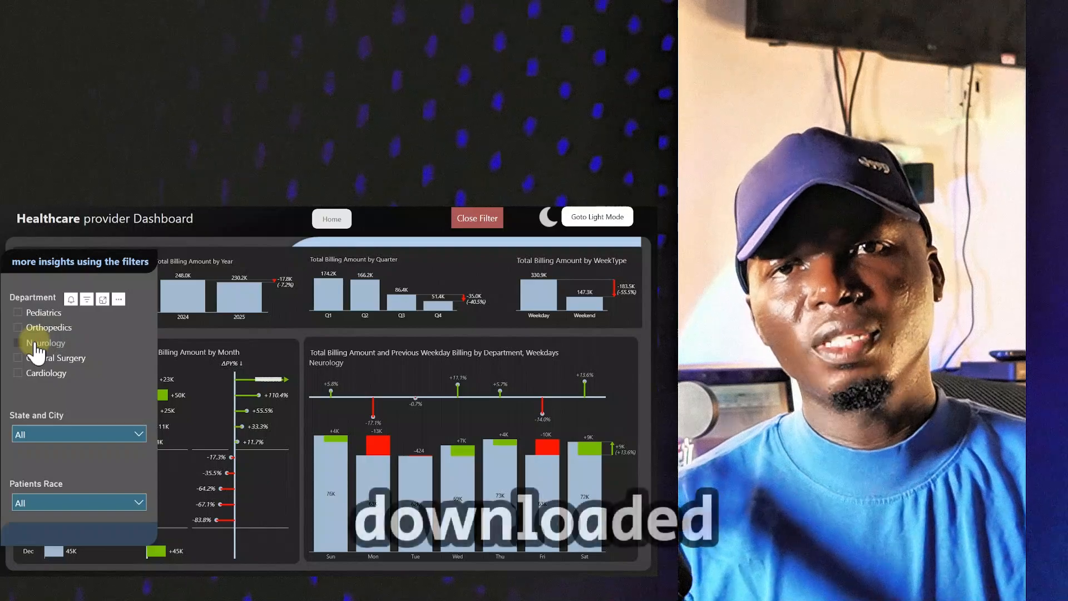
click(36, 343)
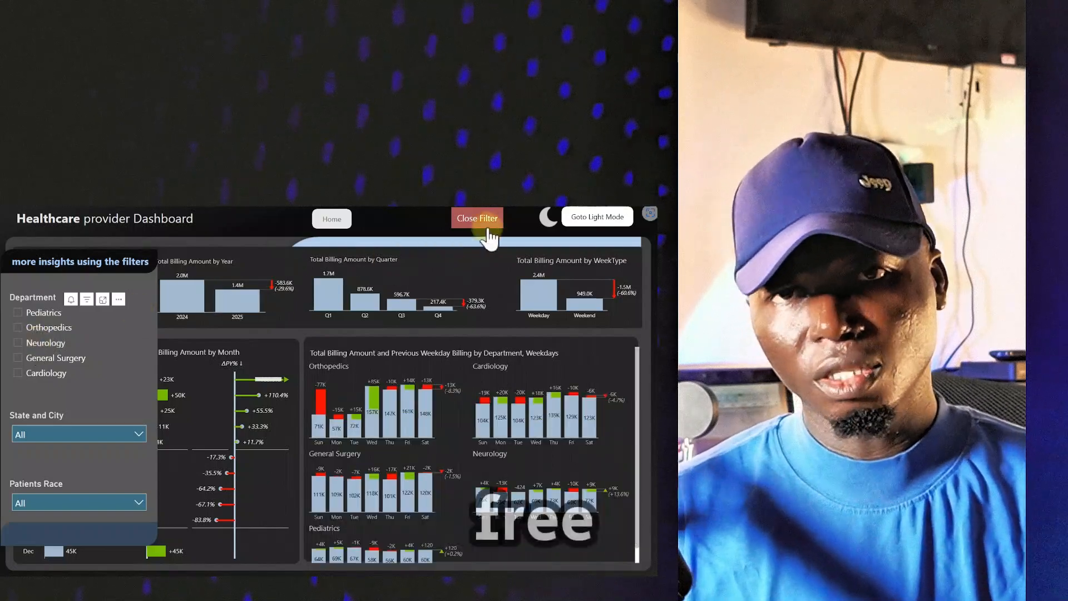
click(486, 224)
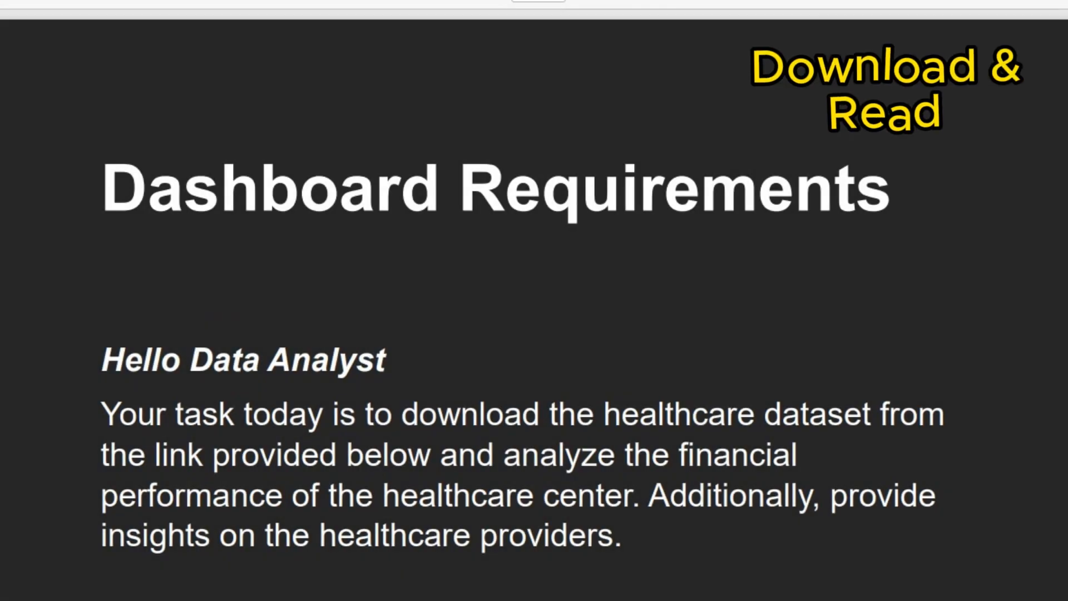
Read through the dashboard requirements document
scroll(534, 311, down, 5)
scroll(534, 310, down, 4)
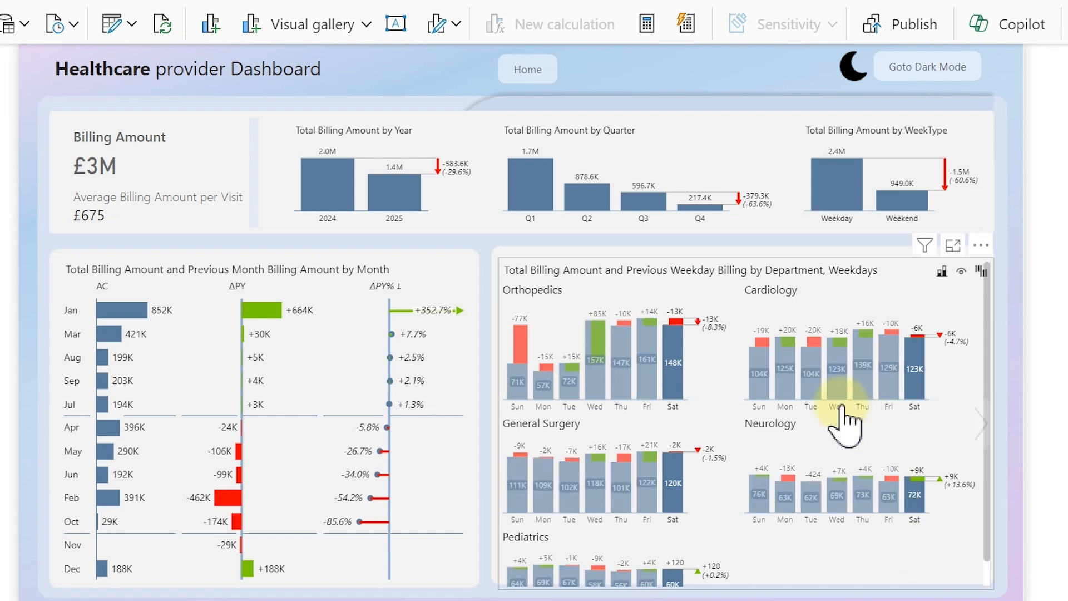
Switch the billing trend dashboard from light to dark mode
mouse_move(586, 379)
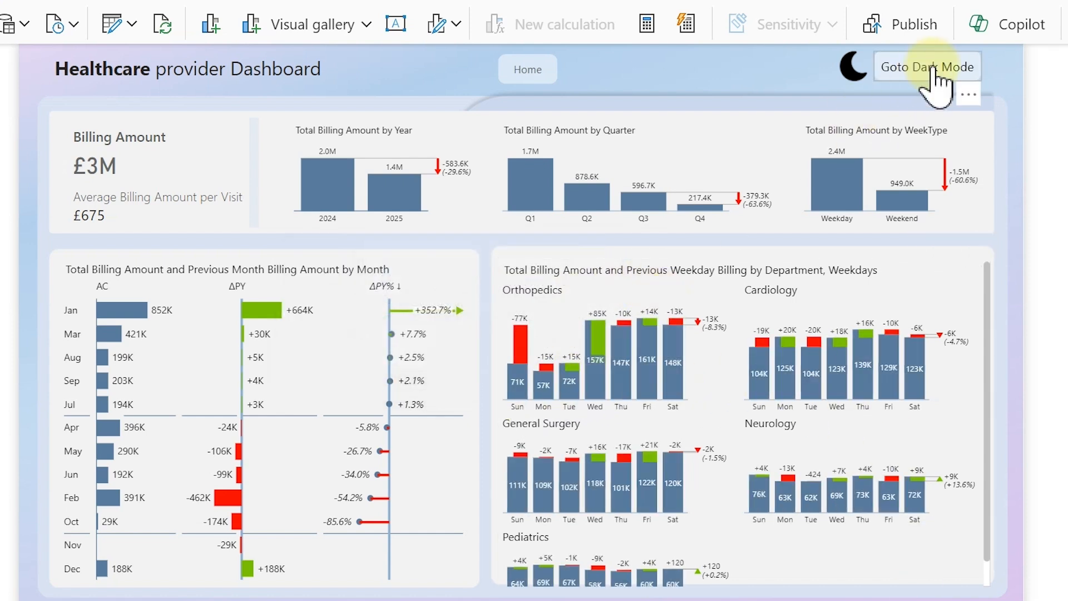
click(920, 64)
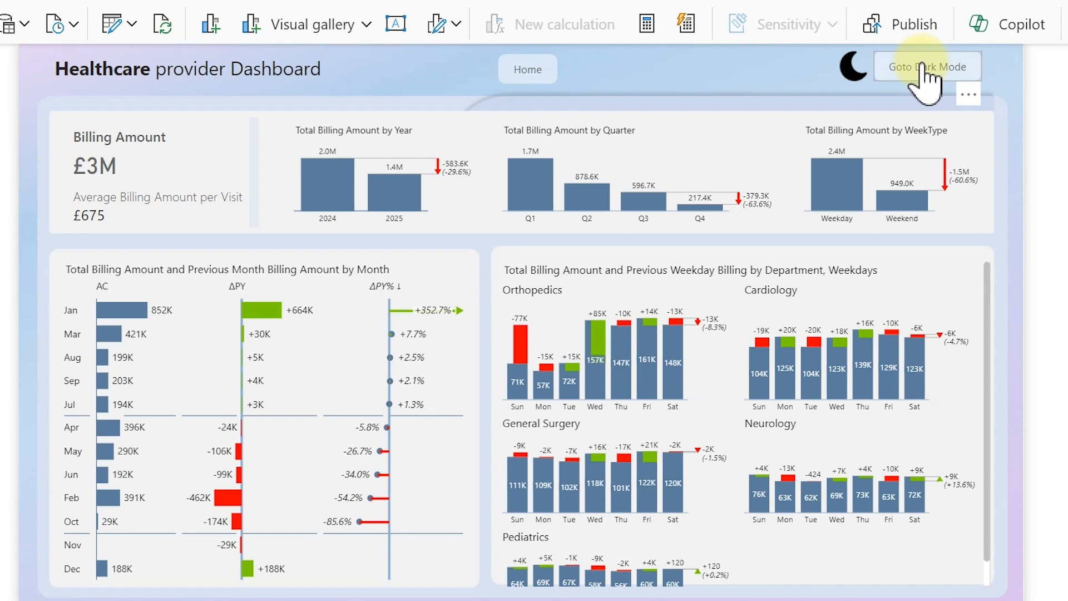
ctrl+click(921, 67)
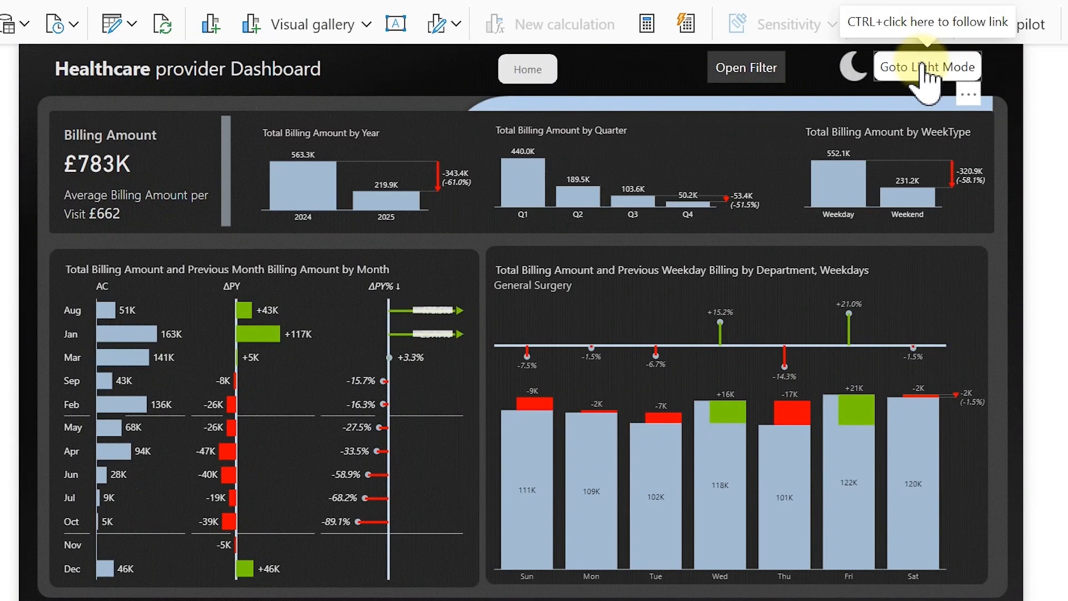
Clear the General Surgery filter on the dark dashboard, filter it to the Pediatrics department, and hide the filter pane
ctrl+click(738, 76)
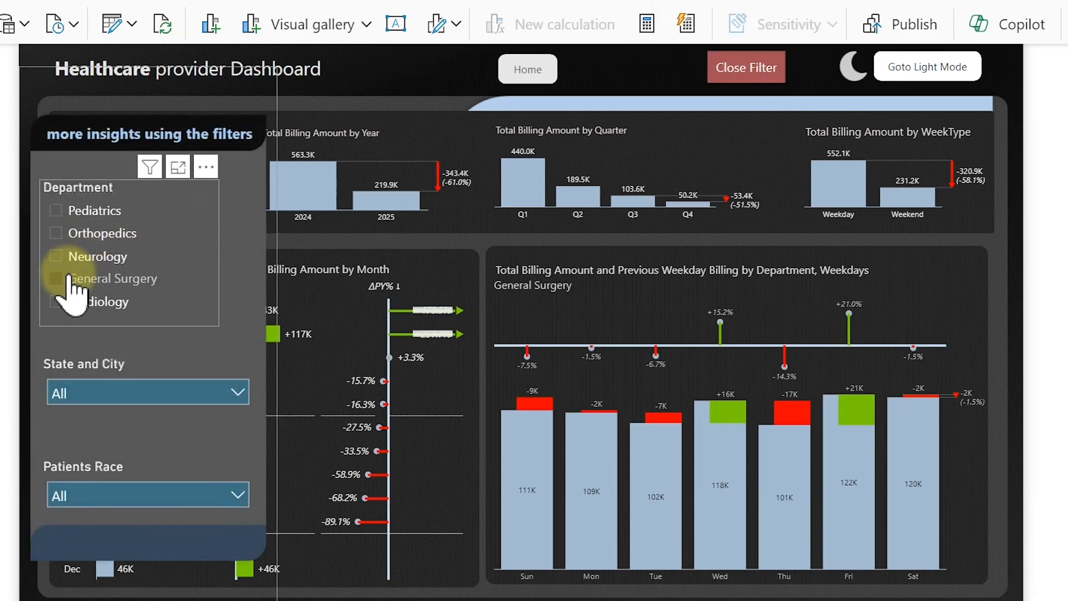
click(57, 278)
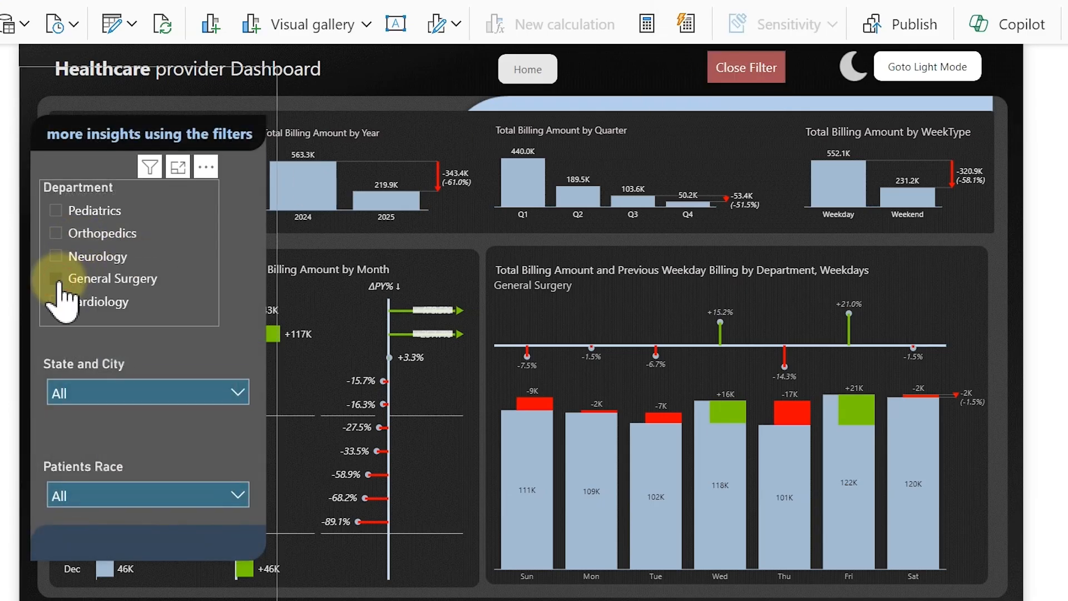
click(123, 279)
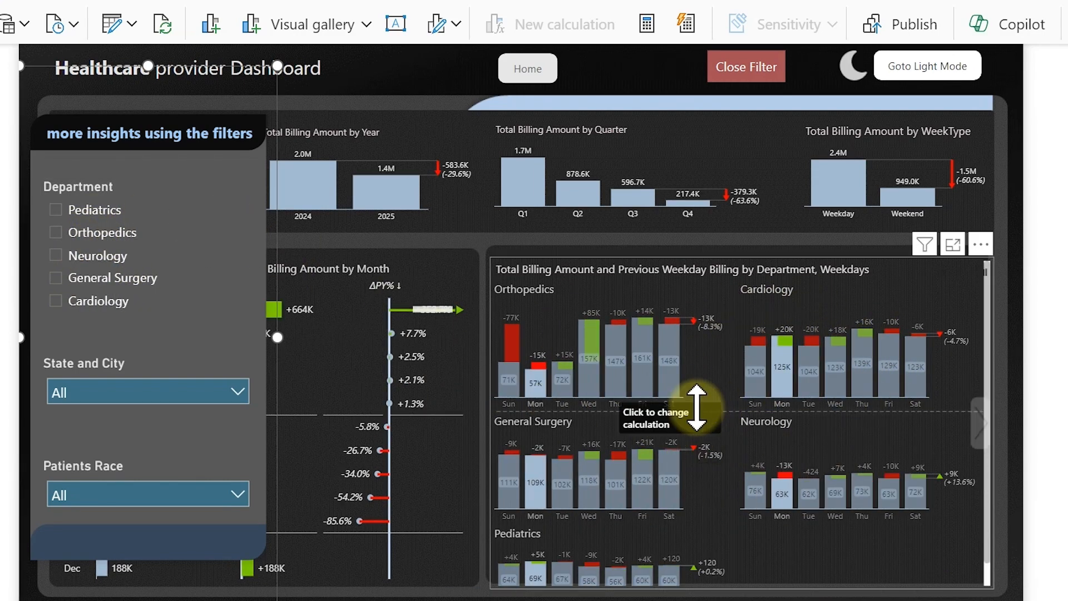
click(94, 220)
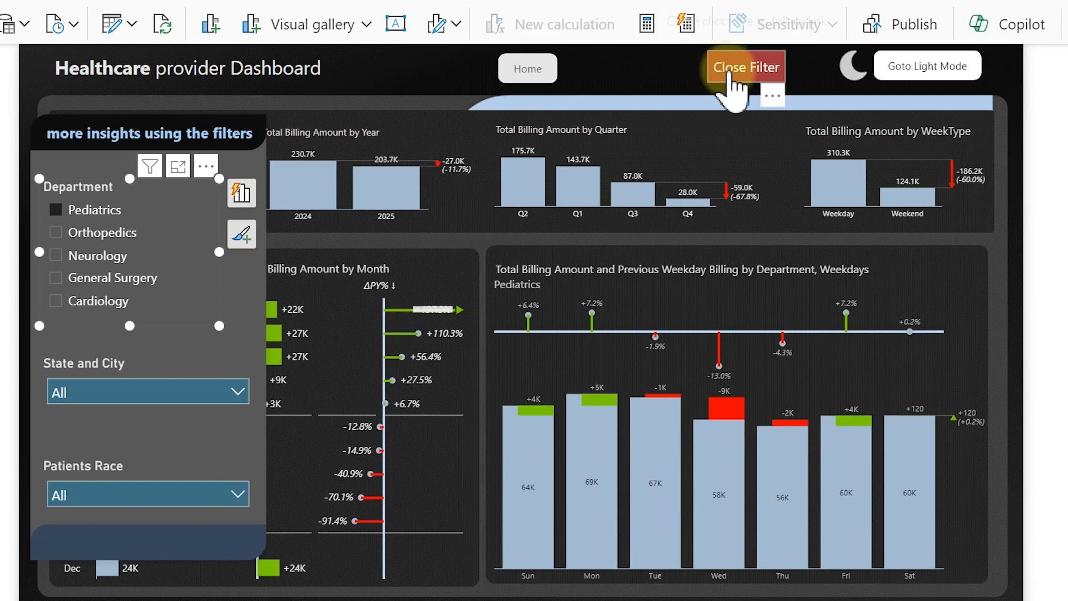
click(733, 69)
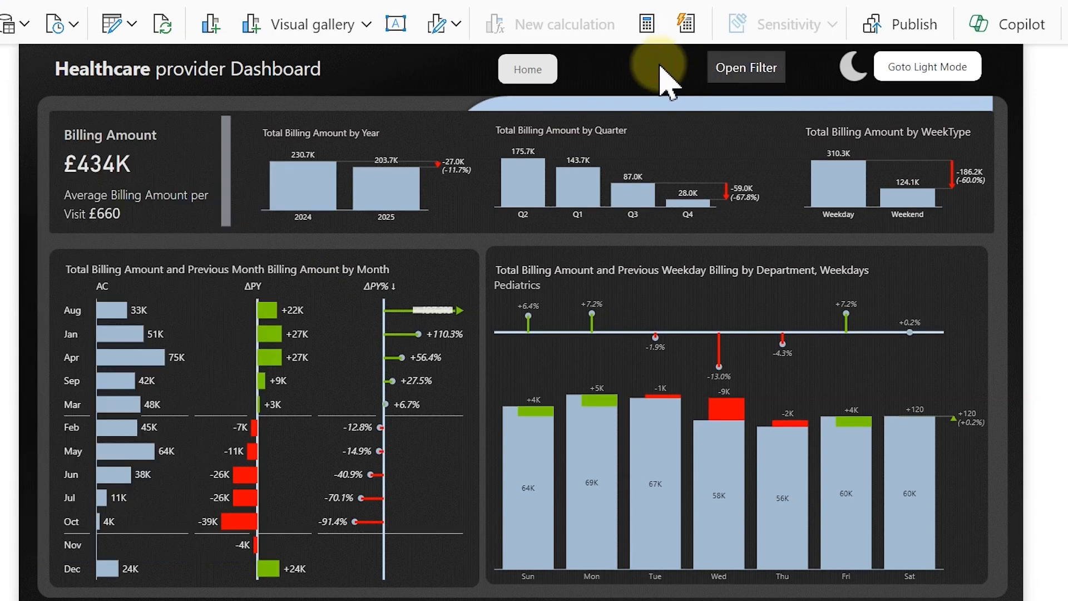
Return the dashboard to light mode and check the Friday and Saturday bars in the Cardiology weekday chart
ctrl+click(918, 67)
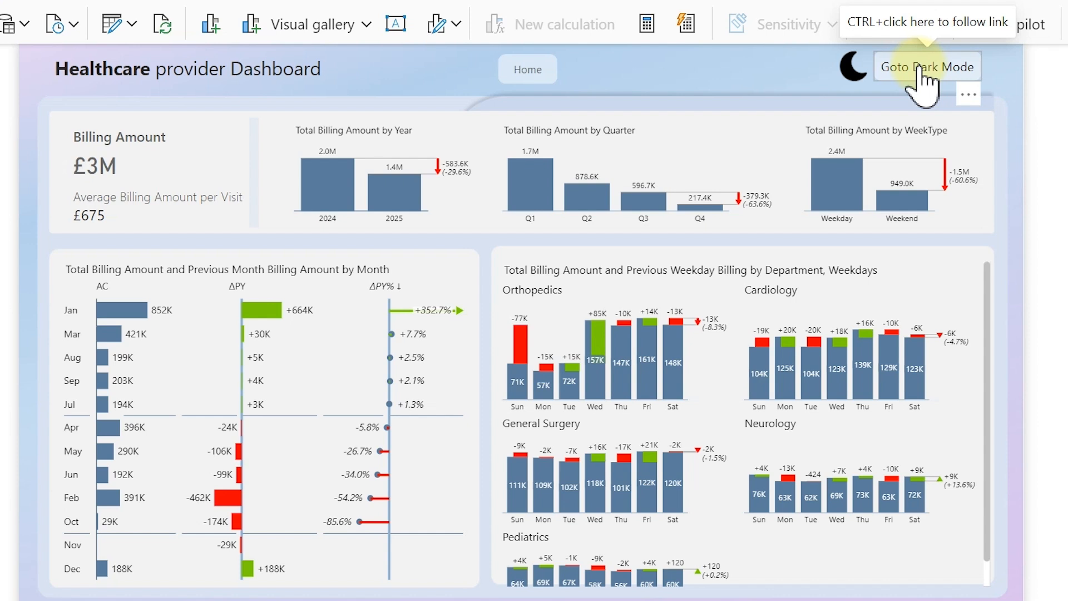
click(889, 348)
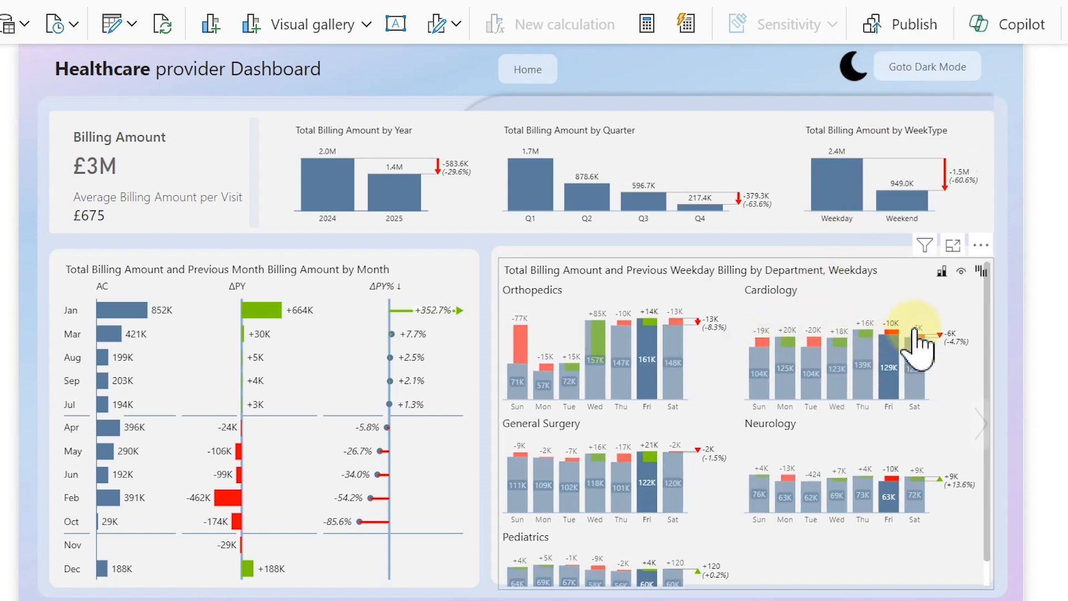
click(913, 332)
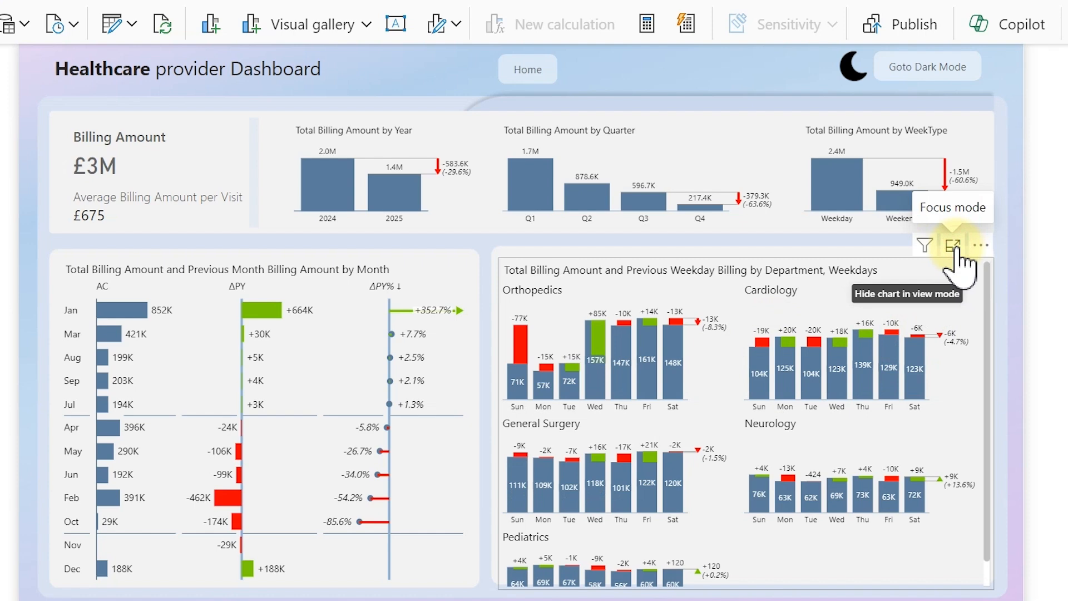
Show the weekday billing by department chart in focus mode and inspect Cardiology's Tuesday and Thursday bars
click(956, 251)
scroll(961, 261, up, 3)
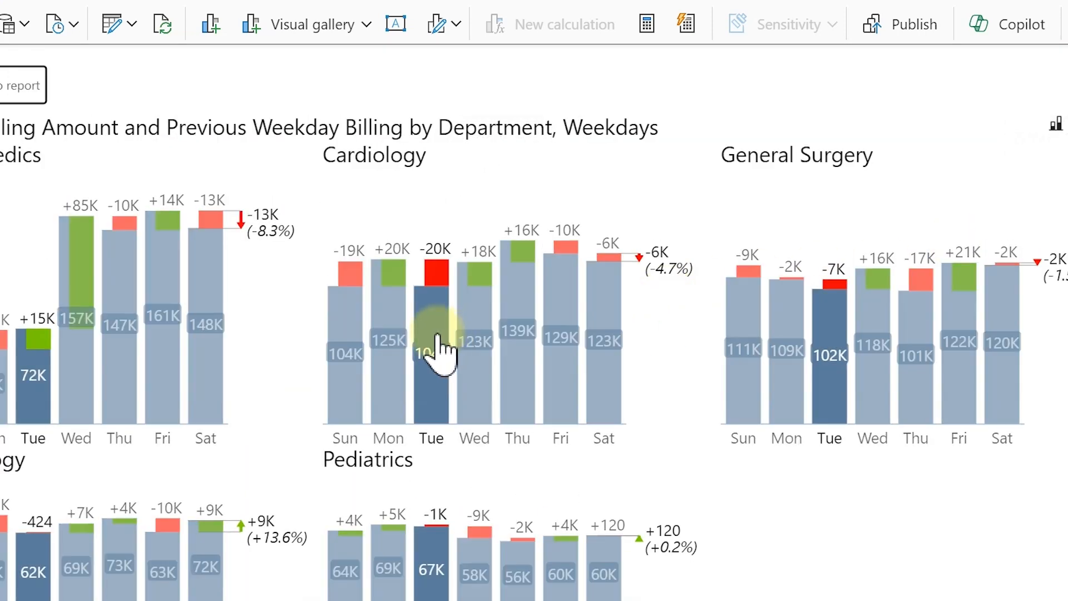
mouse_move(438, 335)
mouse_move(534, 312)
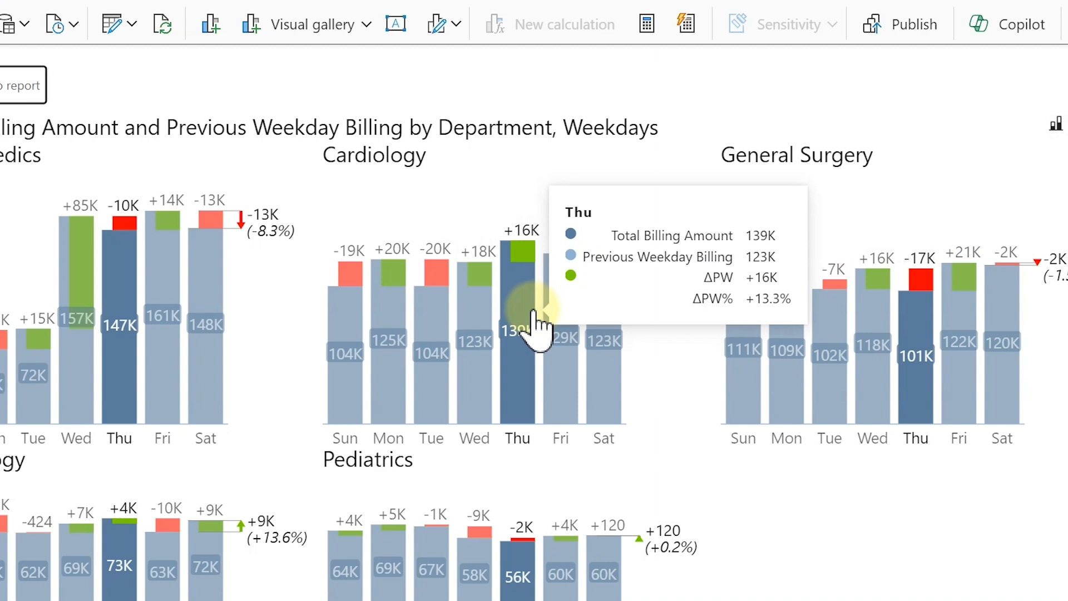
Enlarge the General Surgery chart, examine its Friday billing against the previous weekday, and go back to the report
click(807, 152)
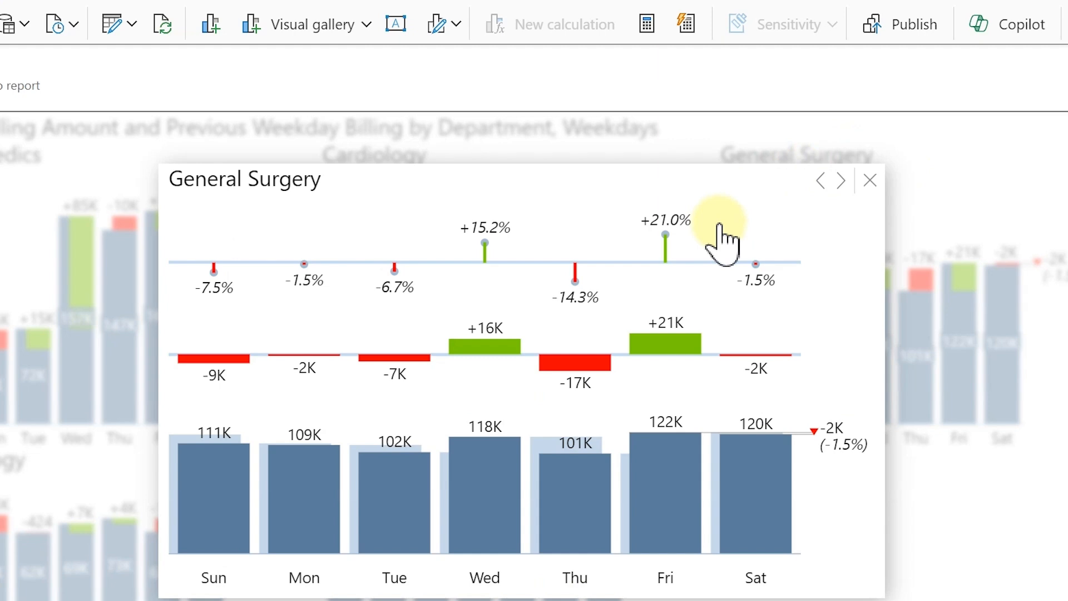
click(751, 500)
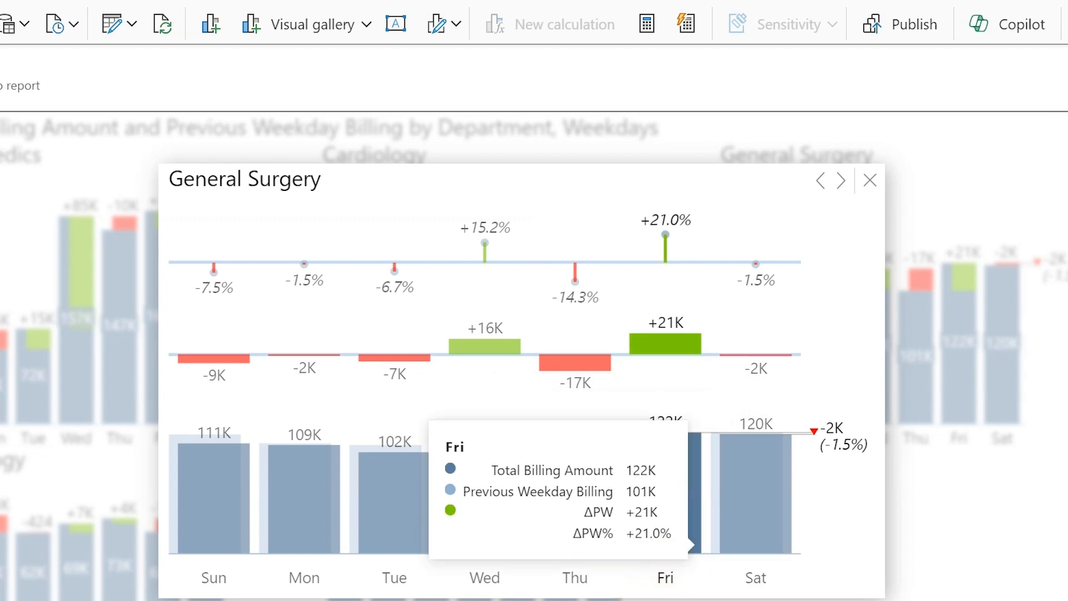
click(679, 426)
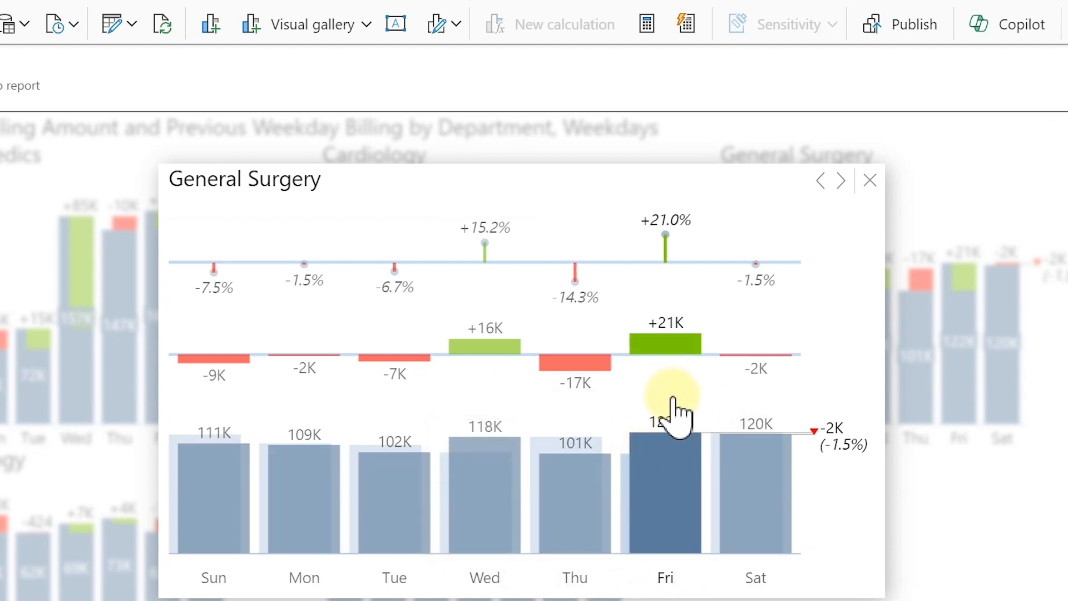
mouse_move(673, 472)
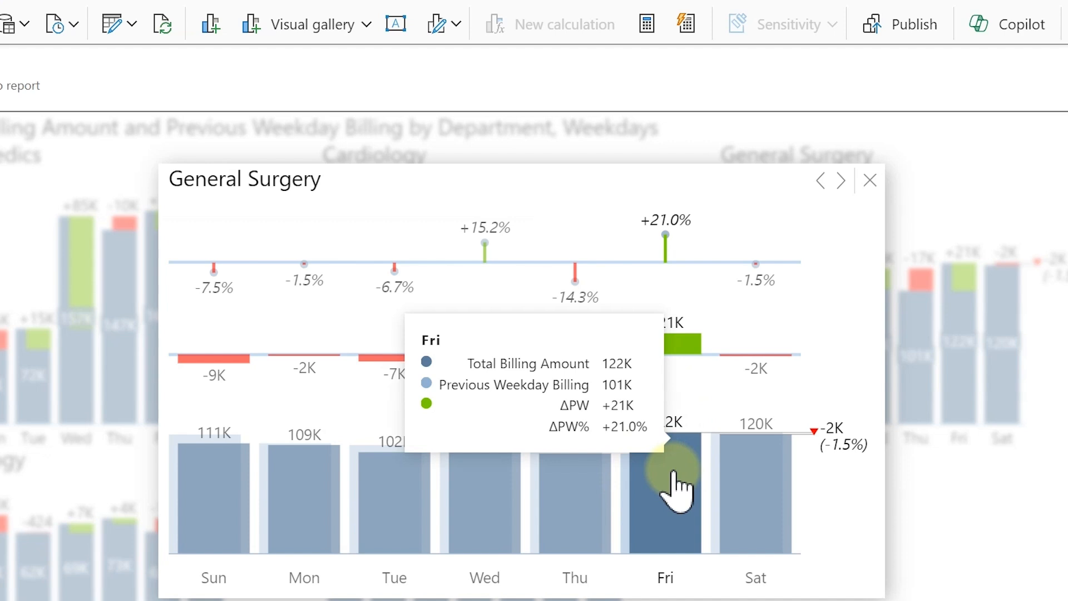
click(559, 464)
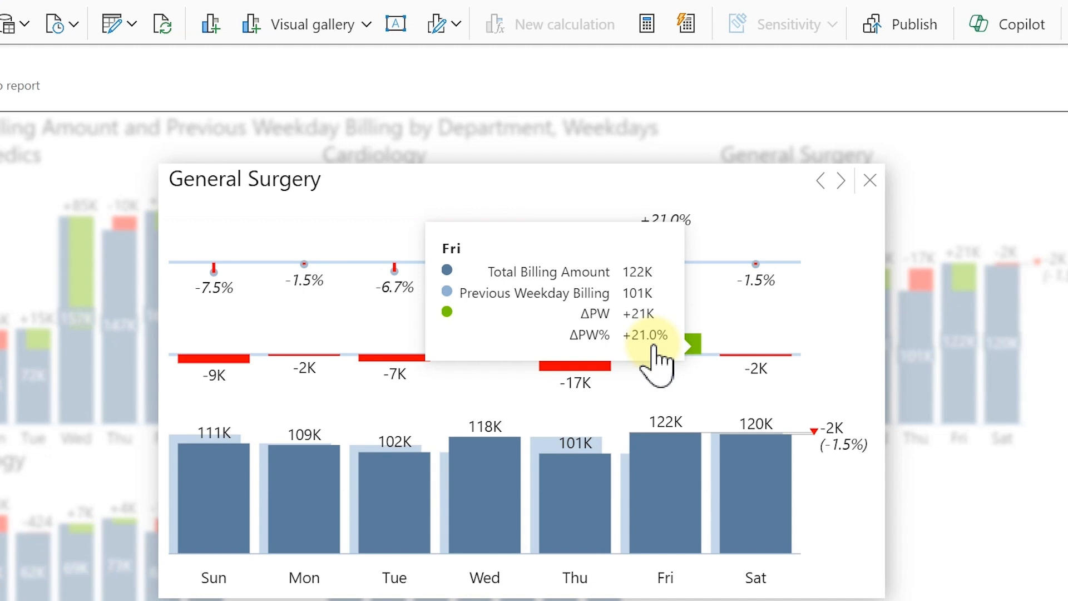
click(870, 180)
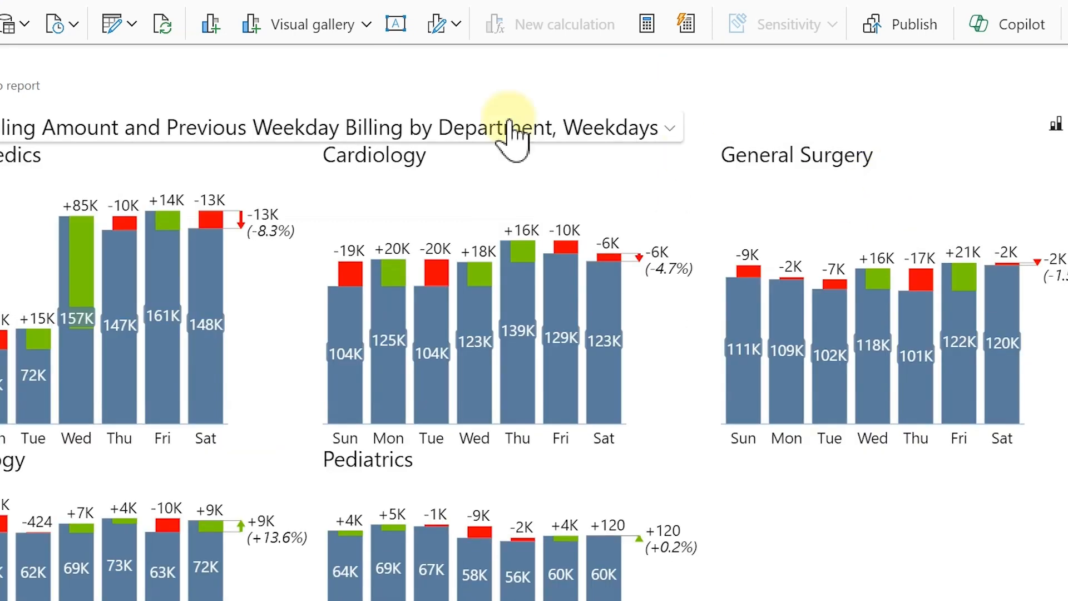
click(43, 88)
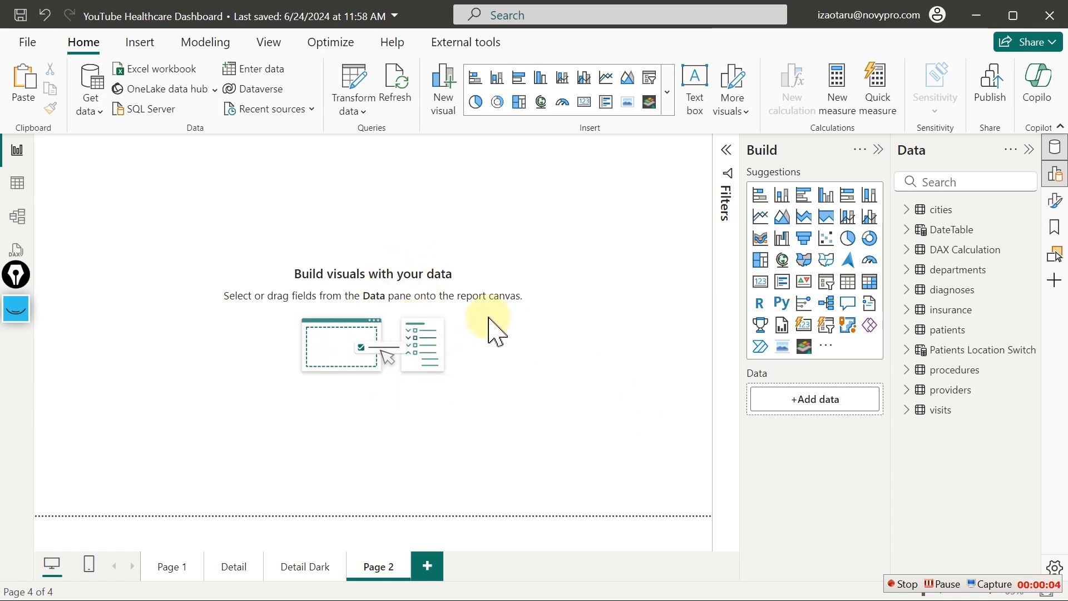
Add a card visual to the blank Page 2 showing the Total Billing Amount measure
click(760, 282)
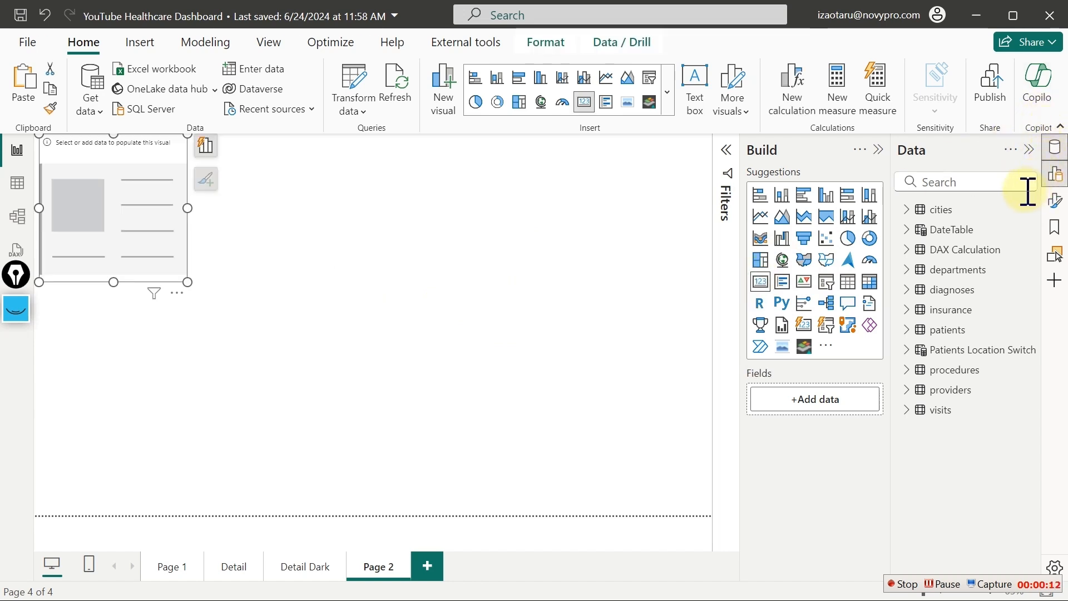
click(973, 182)
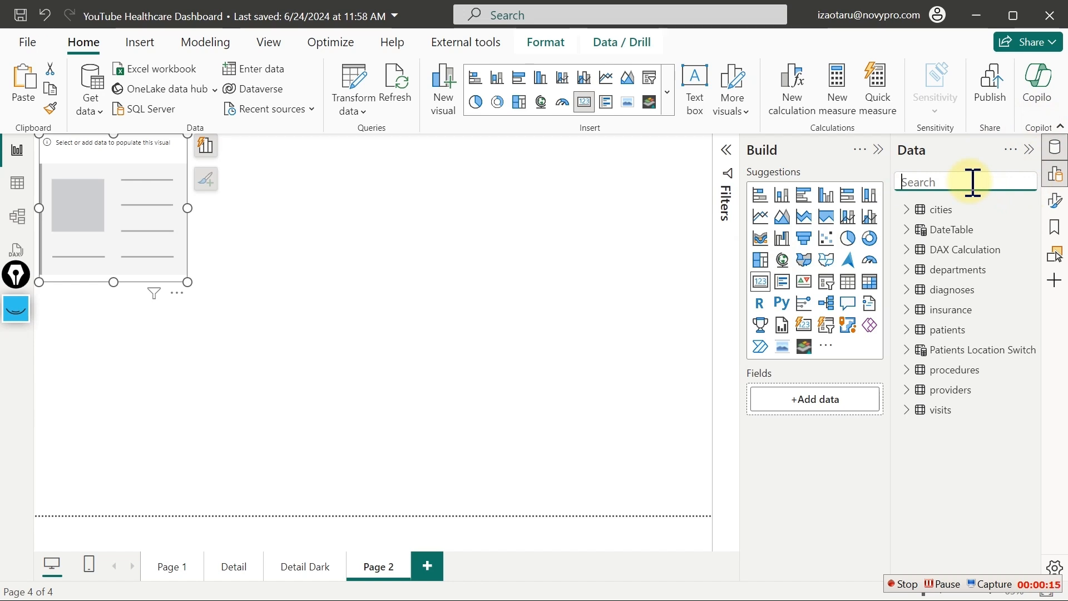
text(bill)
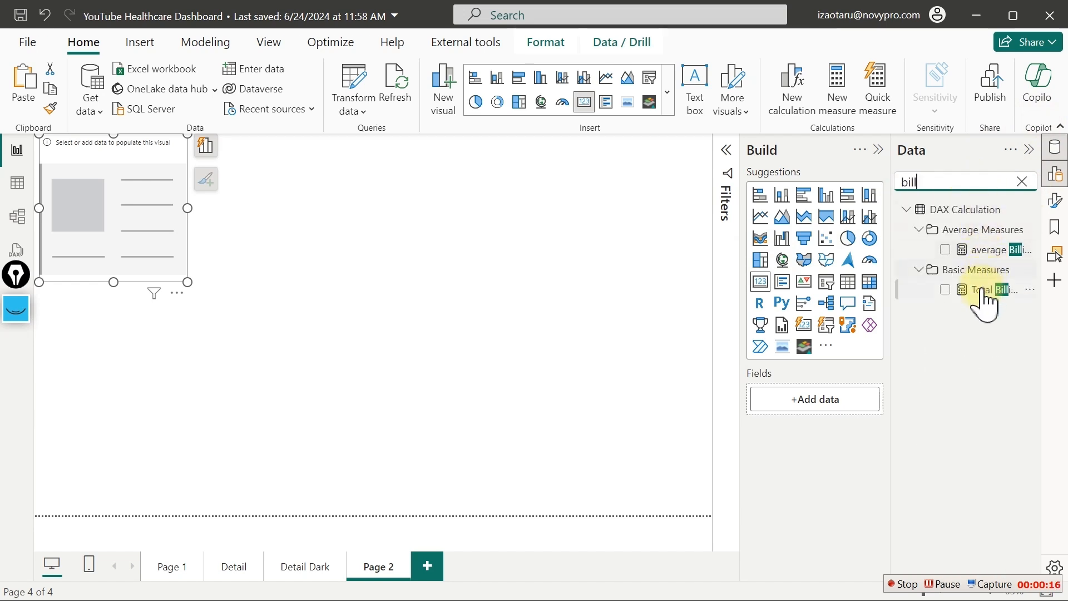
click(945, 290)
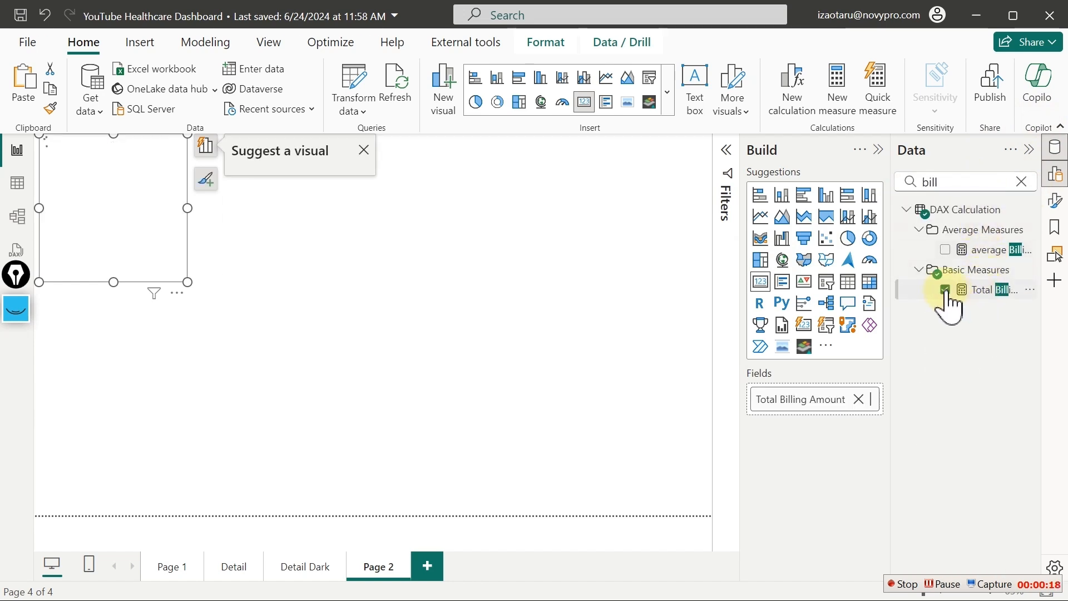
Open the Total Billing Amount measure's DAX formula and enlarge its text to review the definition
click(982, 293)
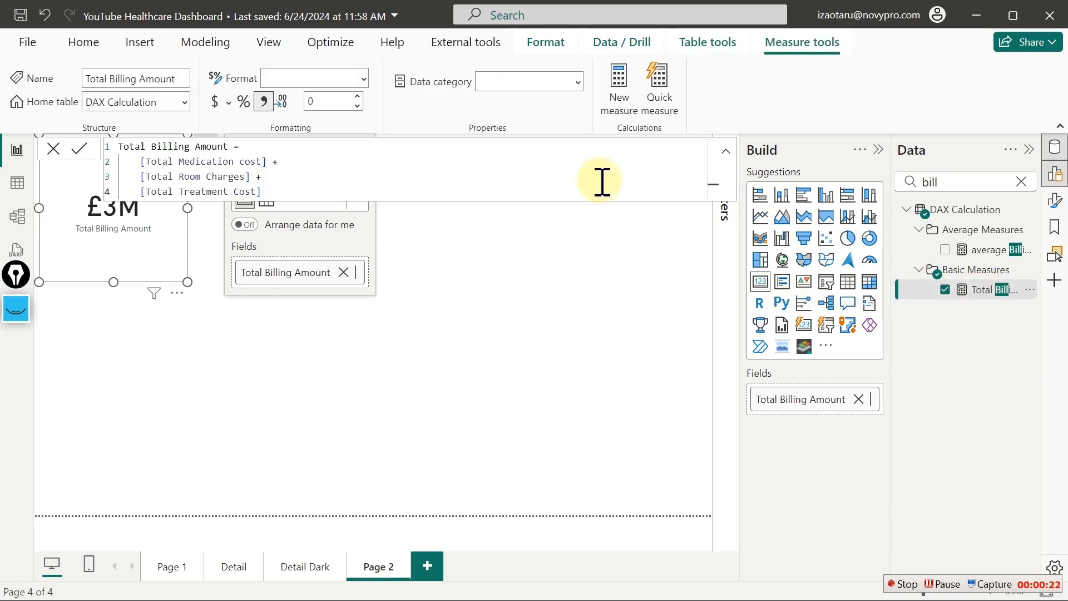
click(603, 182)
scroll(602, 182, up, 6)
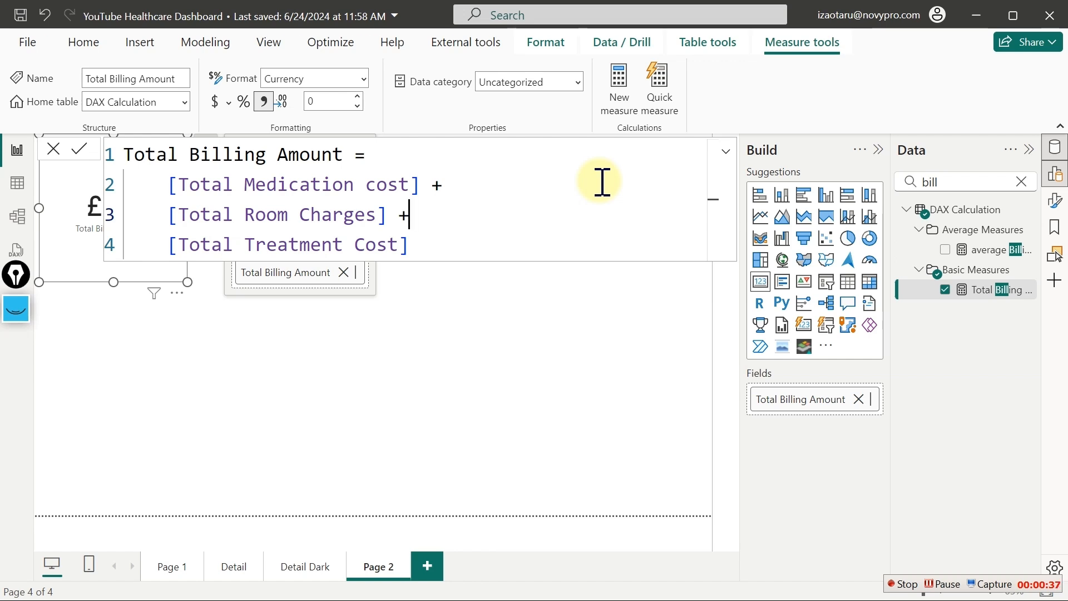
Reduce the text size of the Total Billing Amount formula and return to the Page 2 canvas
scroll(603, 181, down, 3)
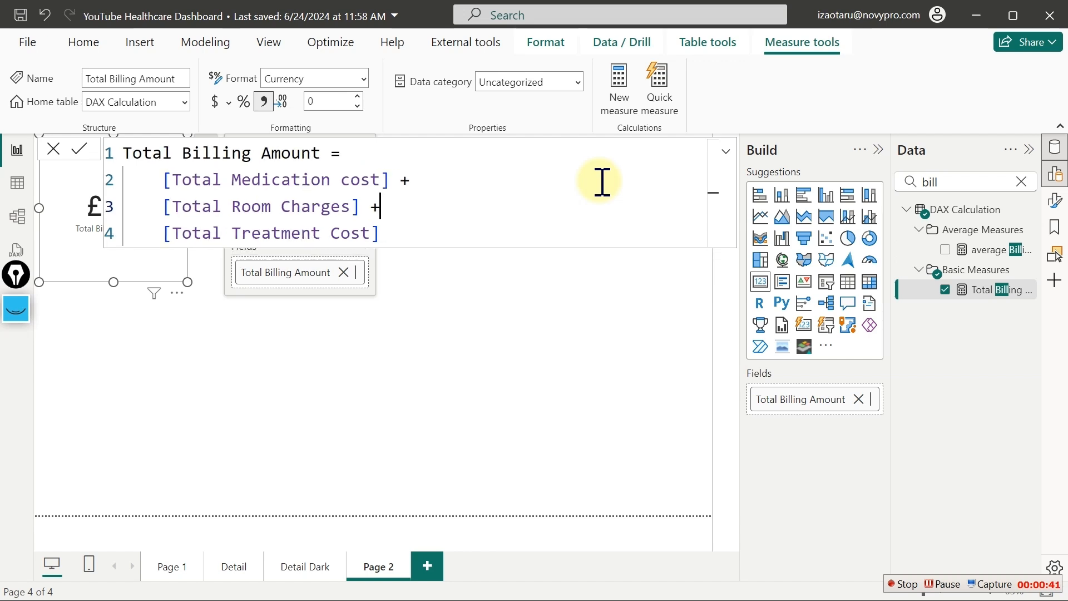
click(401, 350)
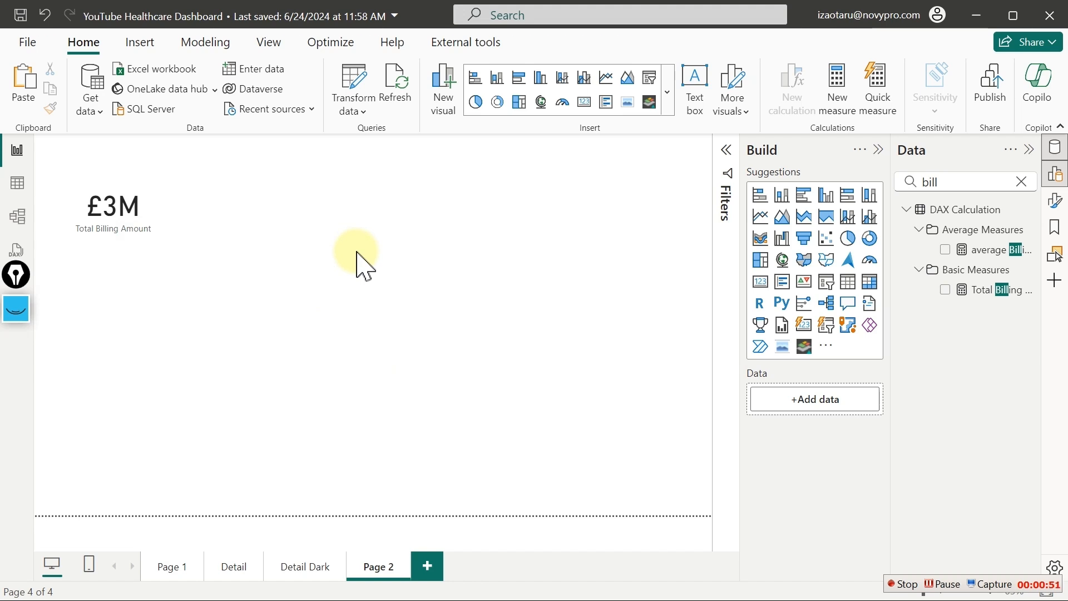
Mark the signed-in work account's e-mail with freehand underlines using the screen annotation pen
click(14, 317)
click(15, 384)
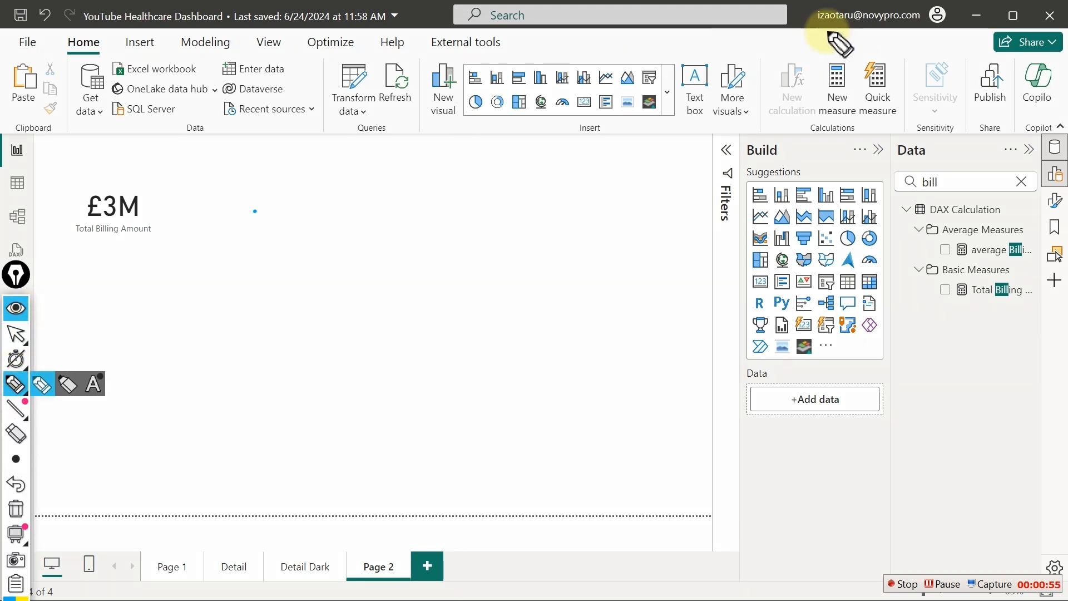
drag(815, 31, 924, 31)
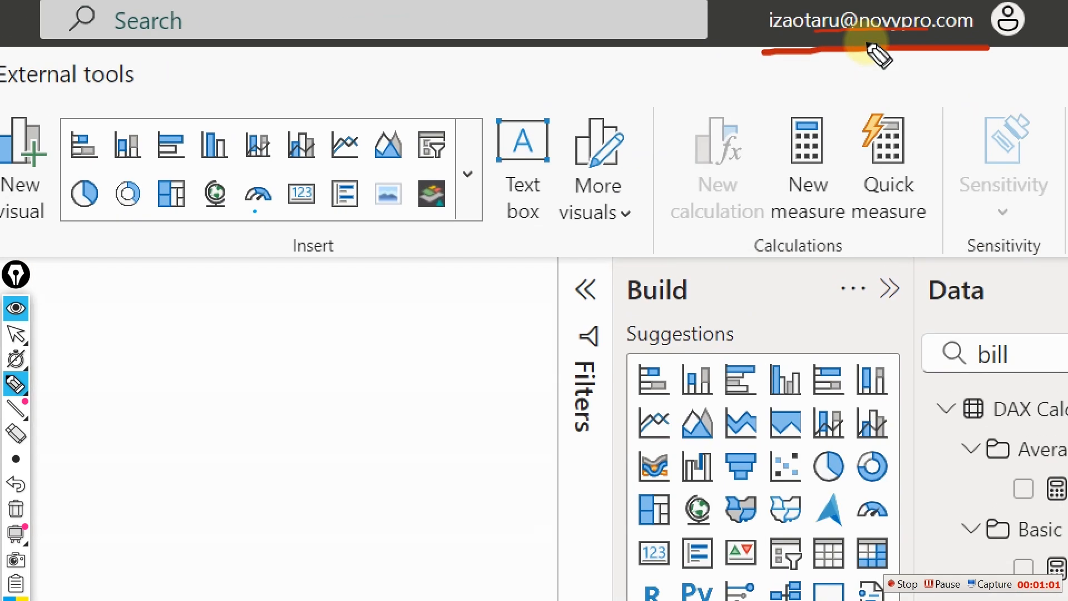
mouse_move(775, 41)
mouse_down()
mouse_move(912, 43)
mouse_move(940, 30)
mouse_up()
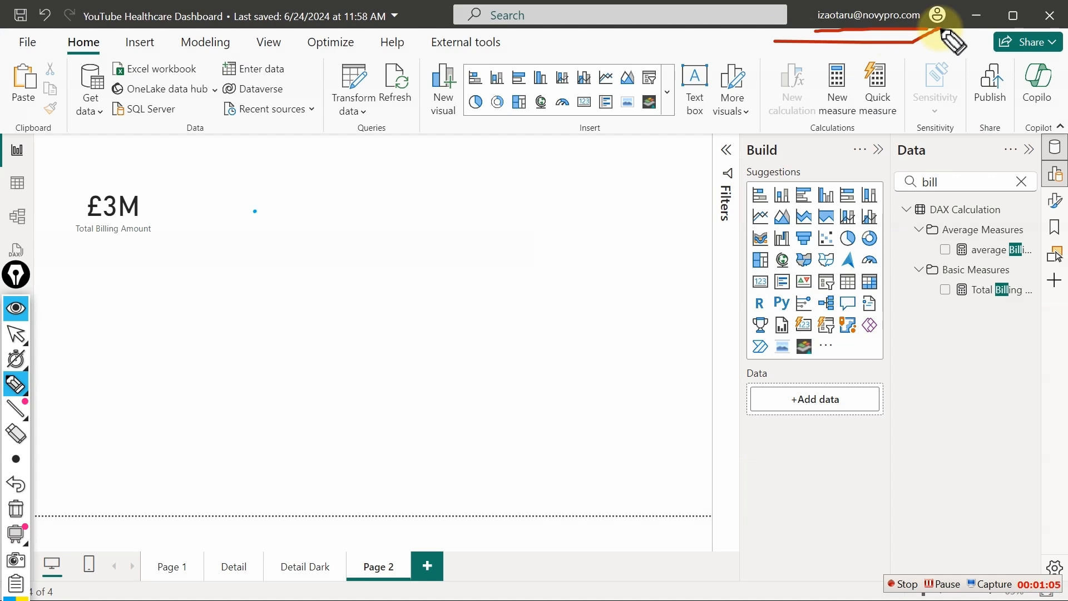
Erase the pen underlines around the account e-mail and leave the annotation mode
key(ctrl+shift+2)
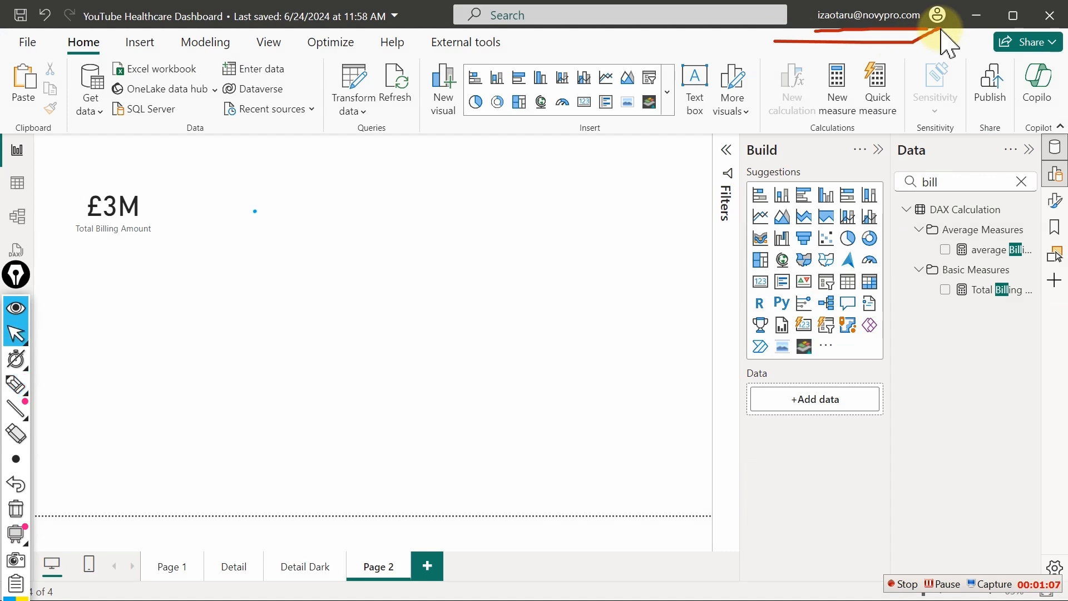
mouse_move(19, 399)
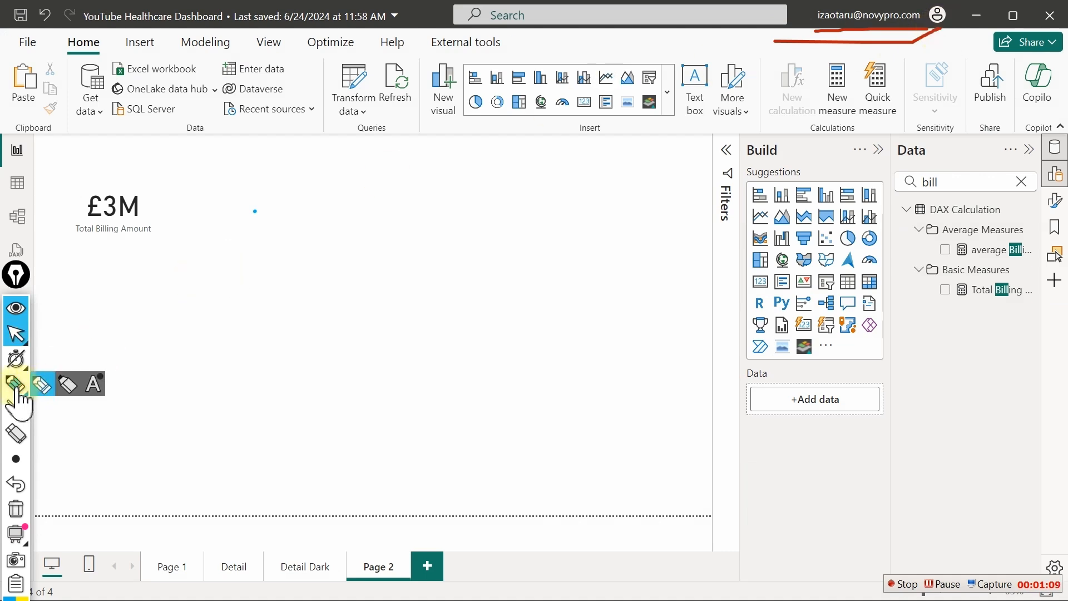
click(17, 433)
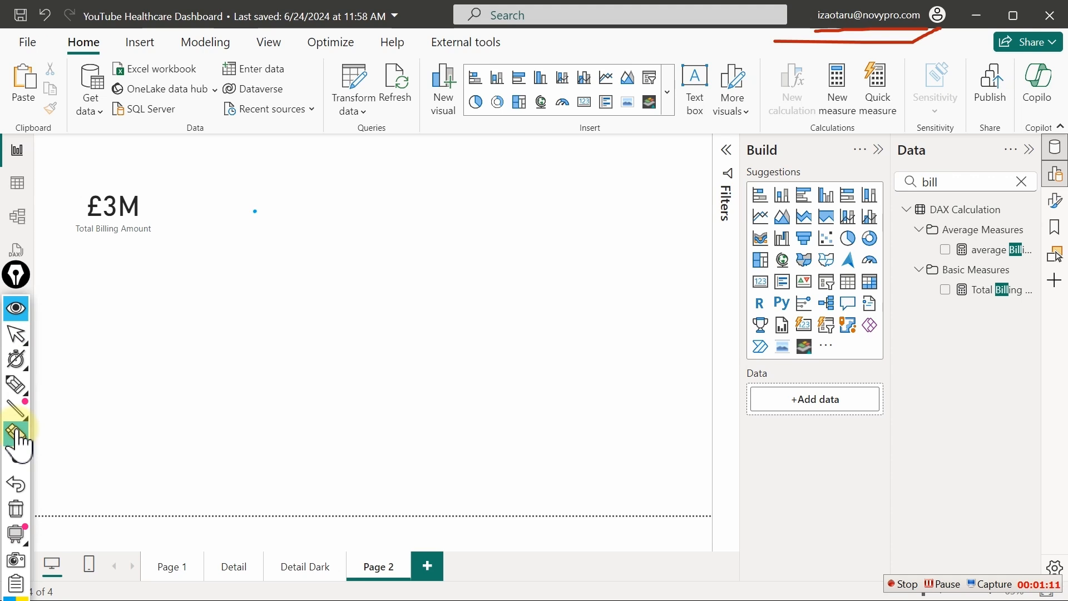
click(16, 433)
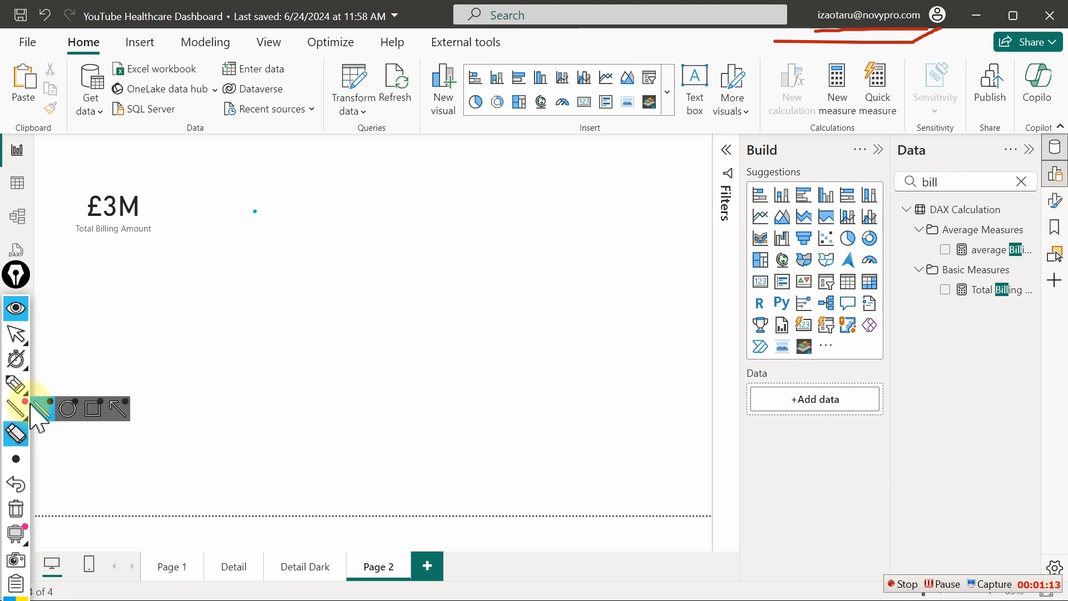
drag(837, 24, 905, 42)
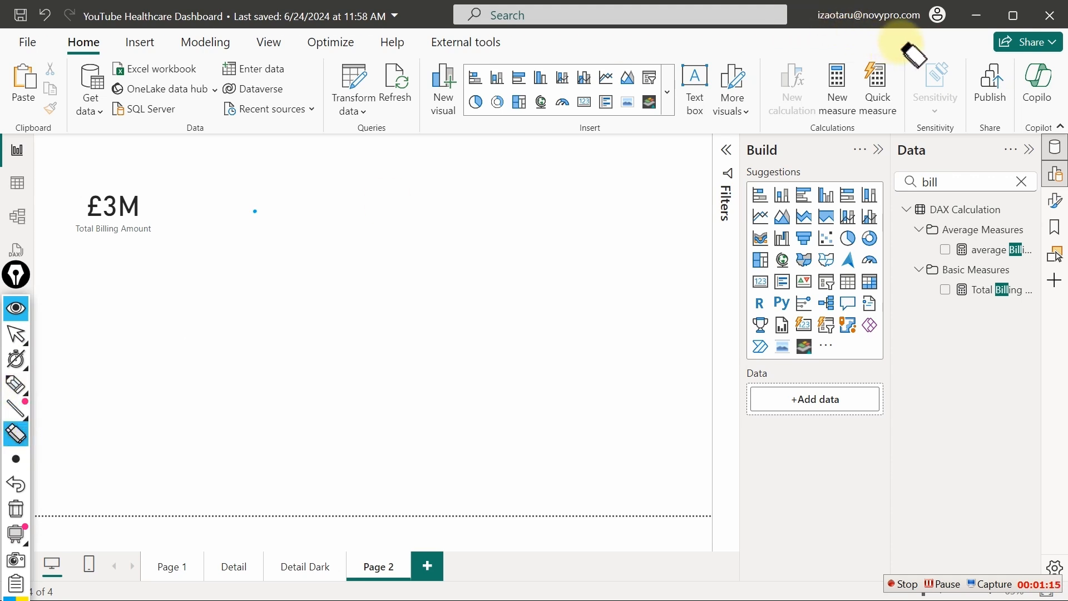
click(16, 333)
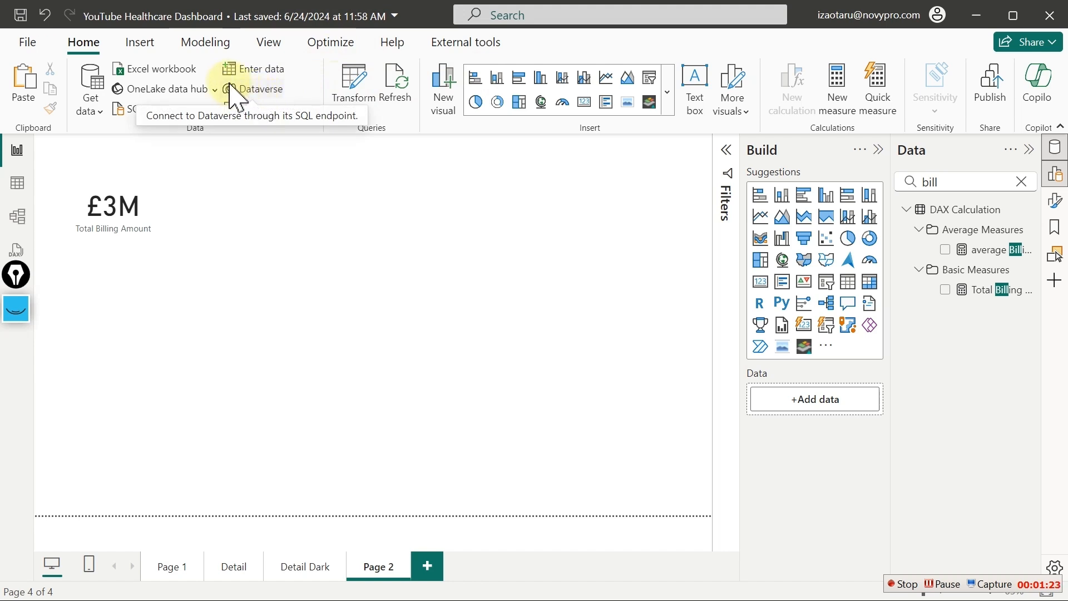
Open the online collection of additional Power BI visuals and search it for "zeb"
click(146, 46)
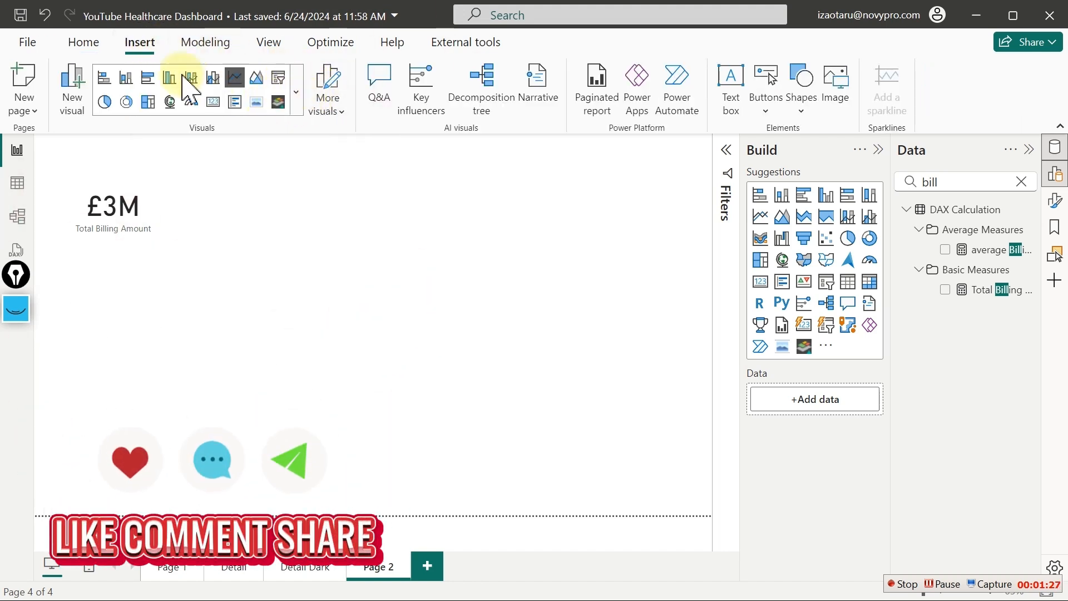
click(91, 42)
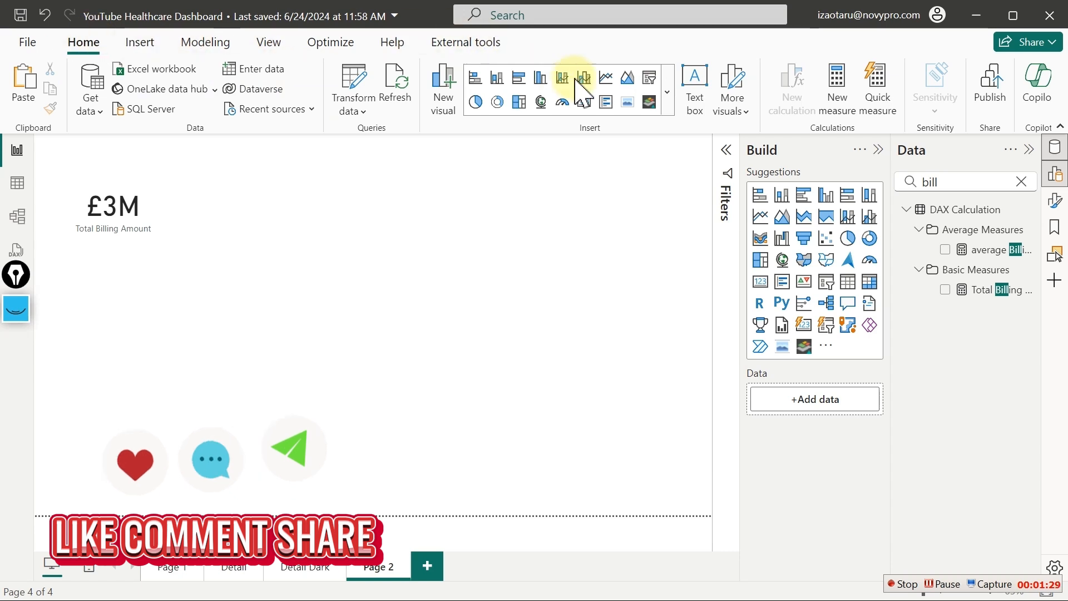
click(667, 92)
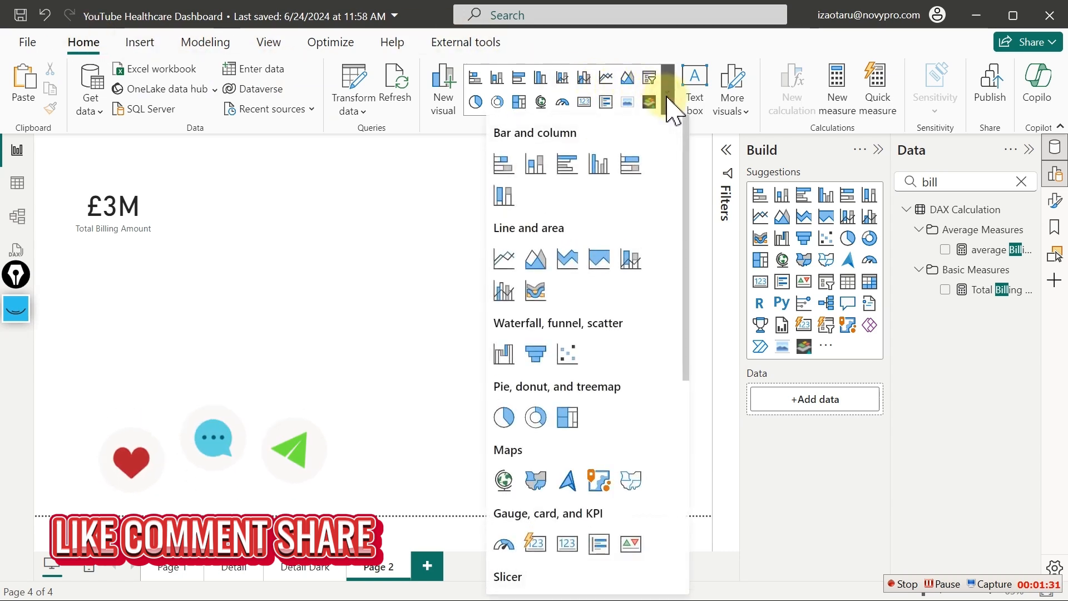
drag(688, 227, 679, 590)
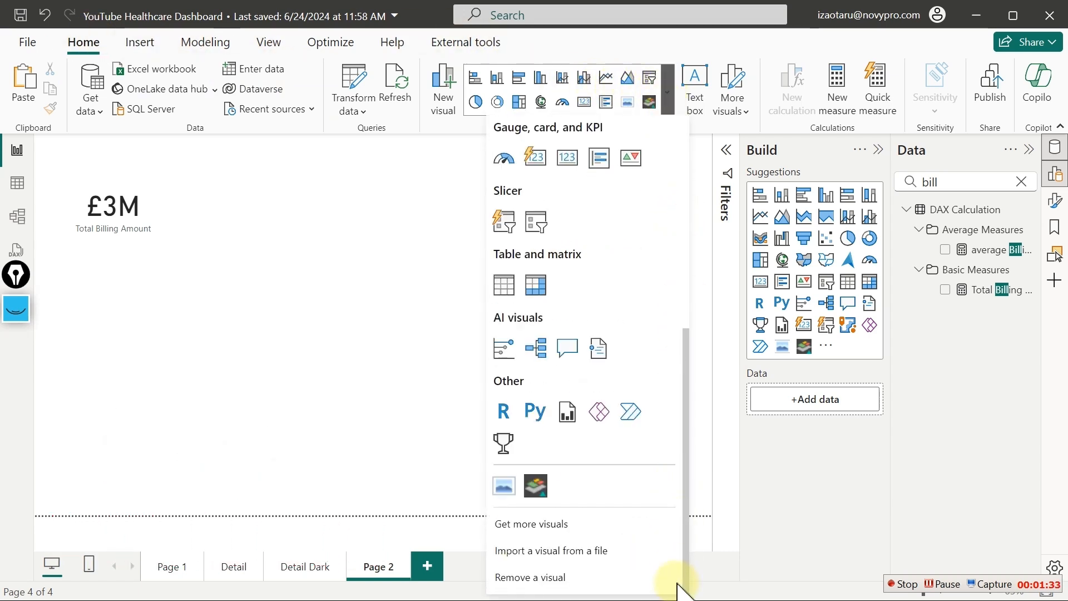
click(542, 526)
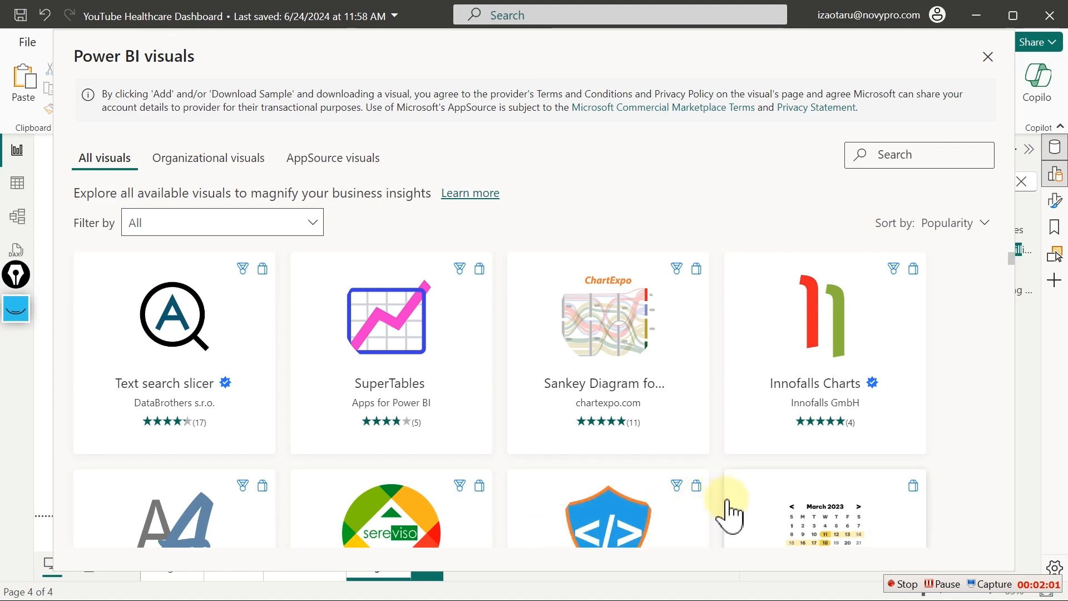
click(908, 158)
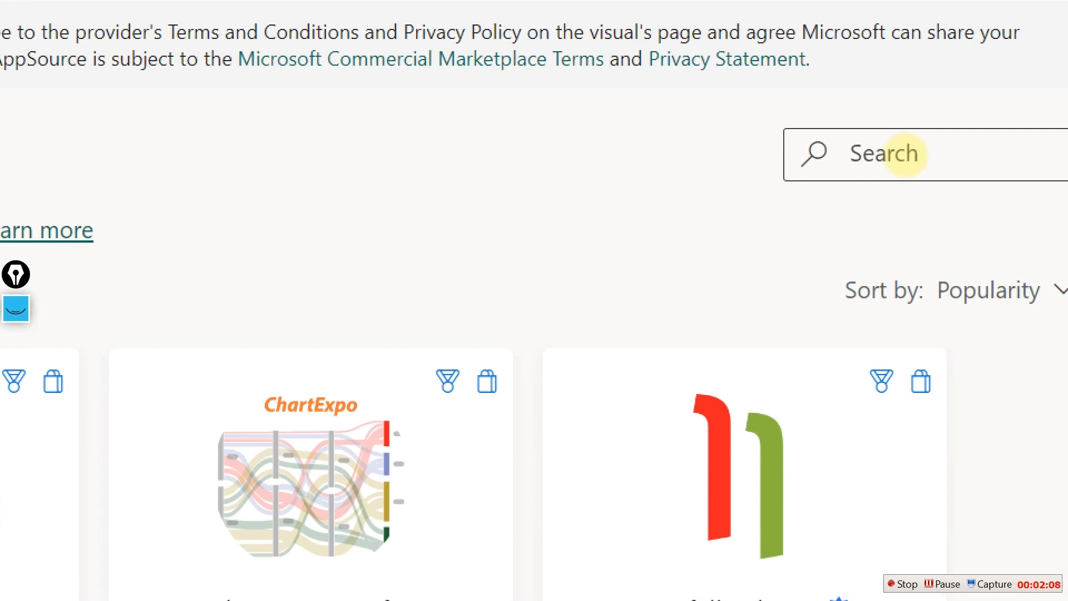
text(z)
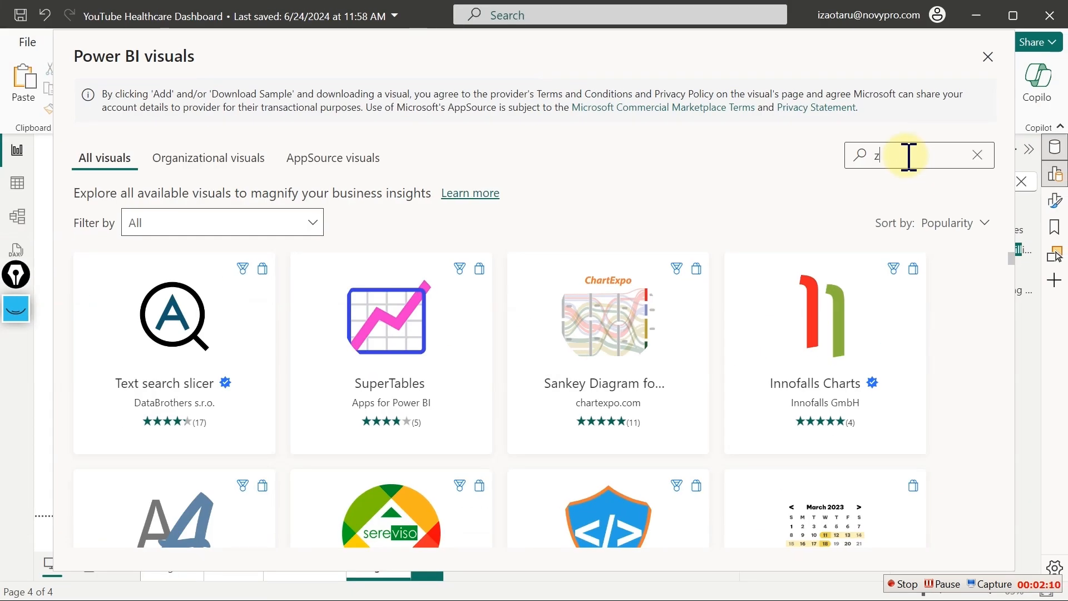
text(eb)
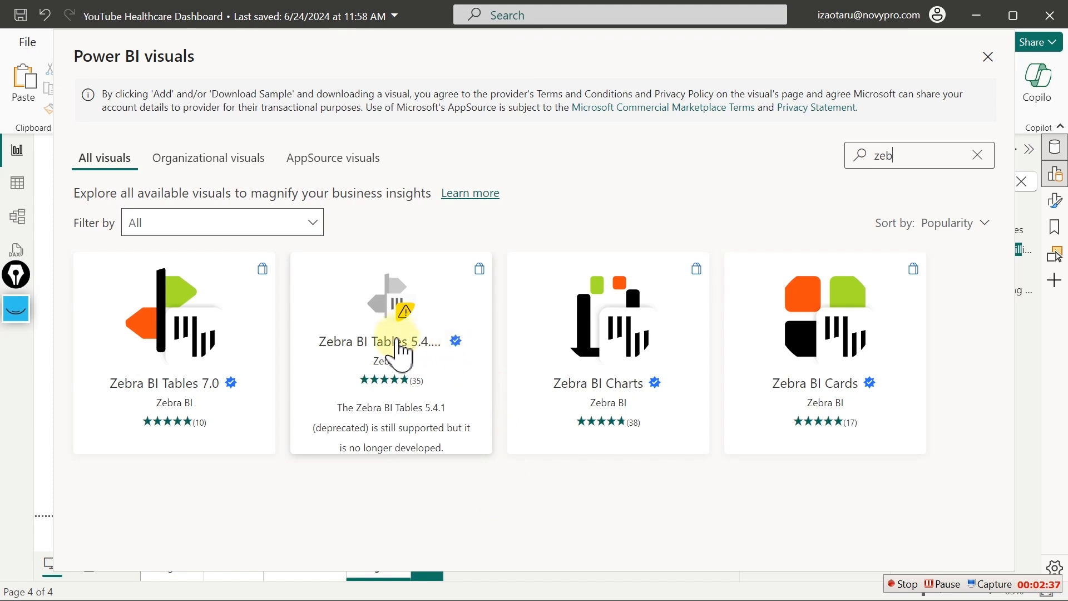
Import the Zebra BI Tables 7.0 visual into the report and dismiss the import message
click(192, 317)
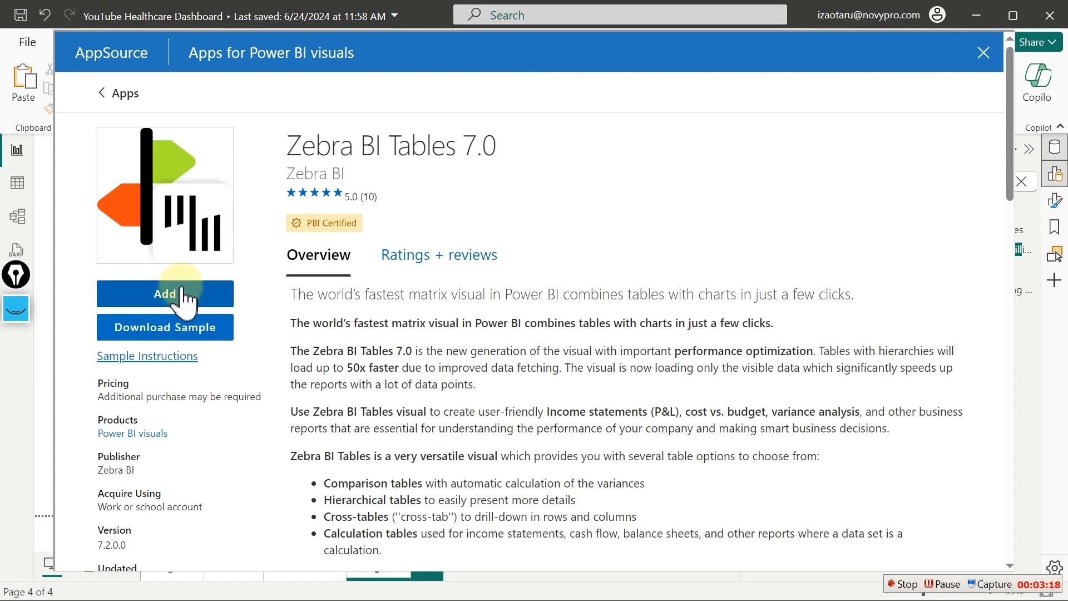
click(183, 295)
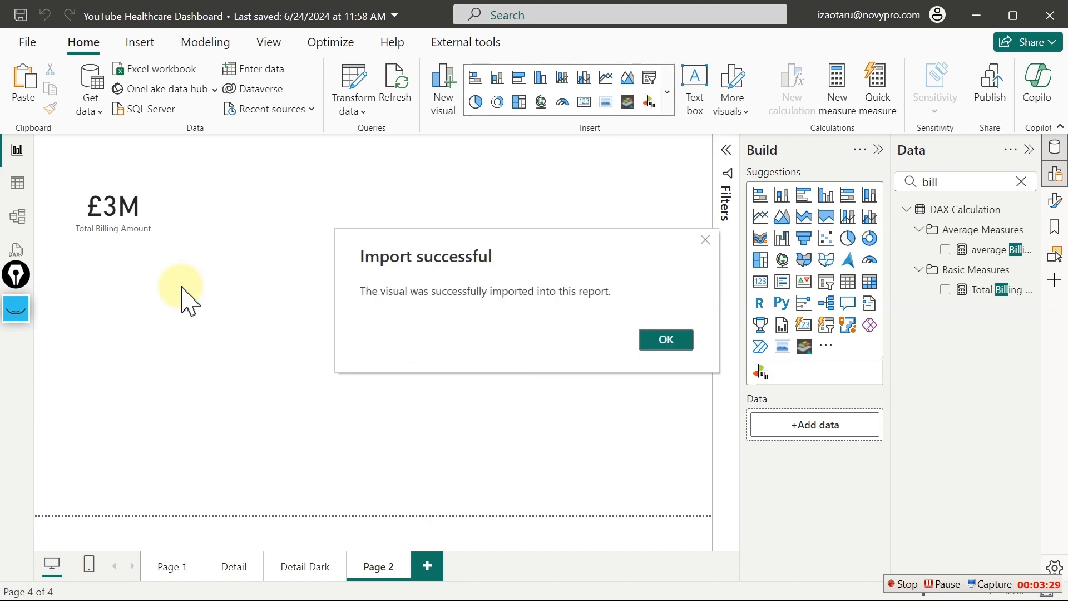
click(654, 341)
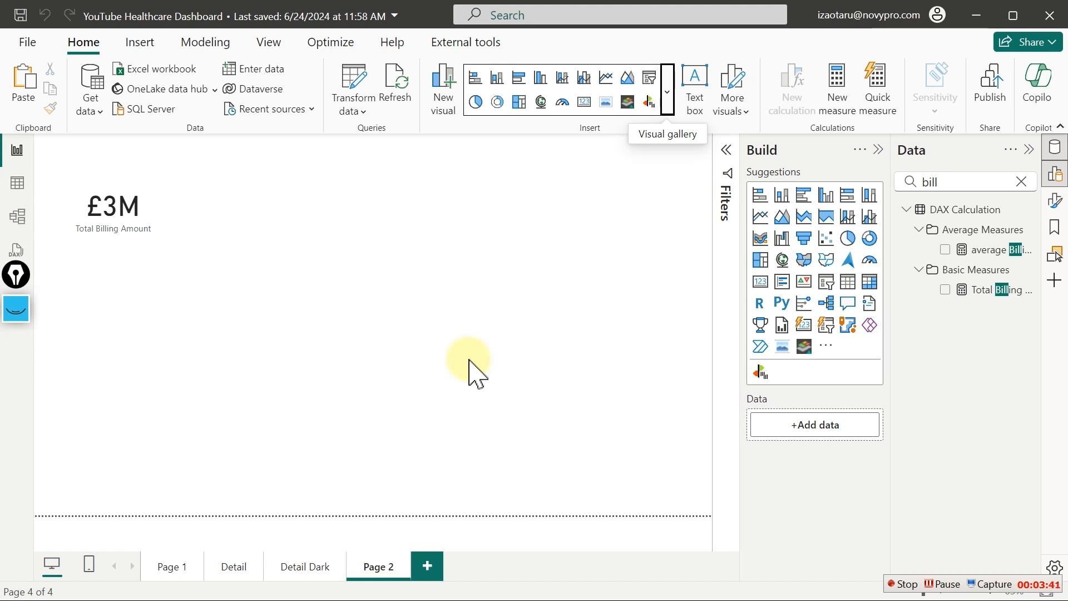
Insert the Zebra BI Tables visual on Page 2, enlarge it, and place it beside the Total Billing Amount card
click(648, 105)
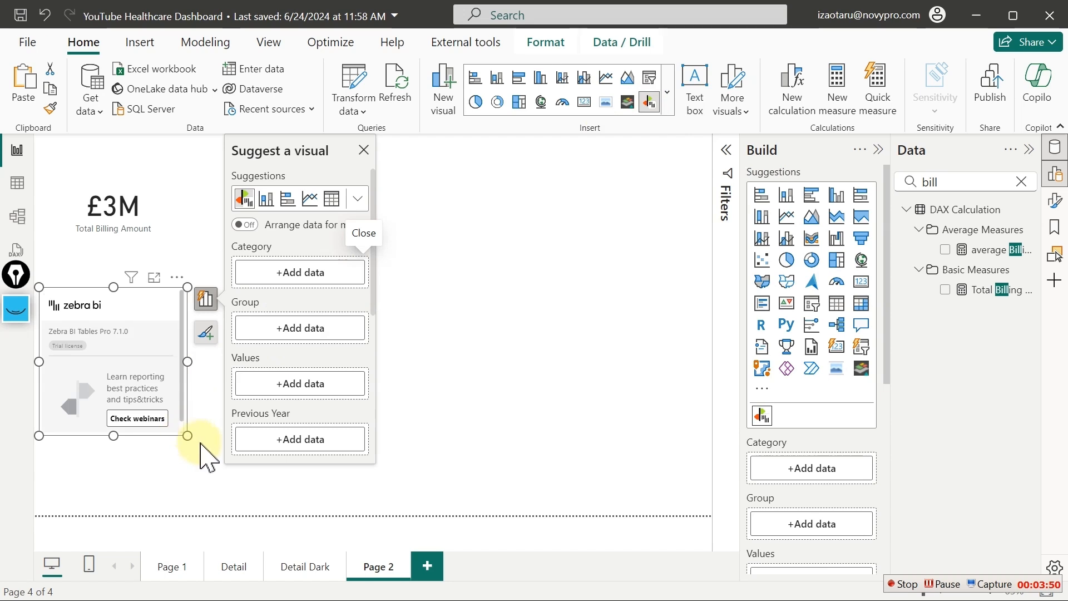
drag(205, 439, 283, 515)
drag(281, 297, 365, 228)
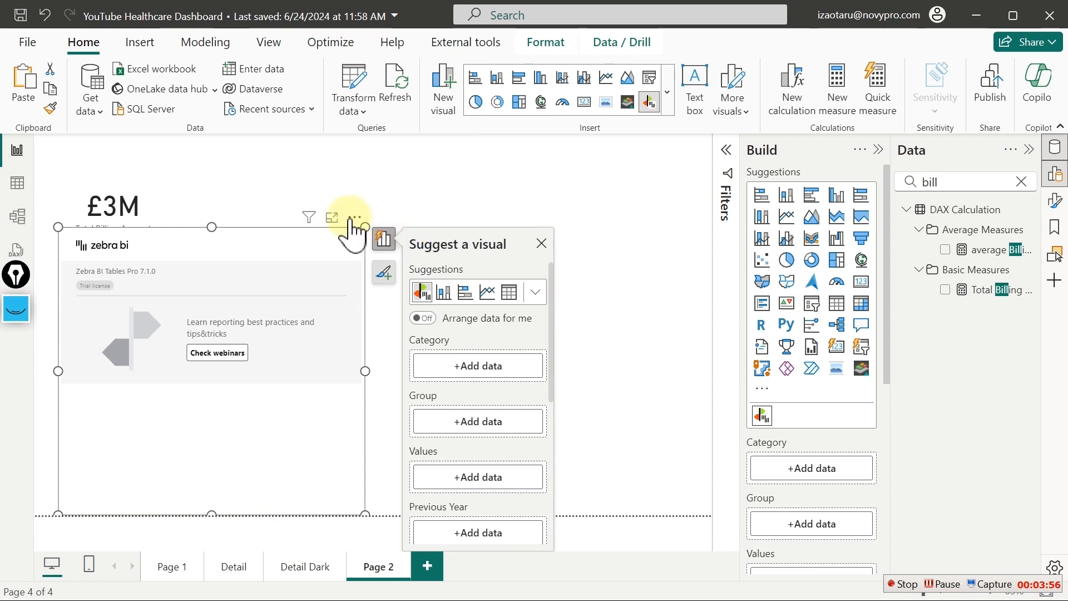
drag(355, 223, 502, 178)
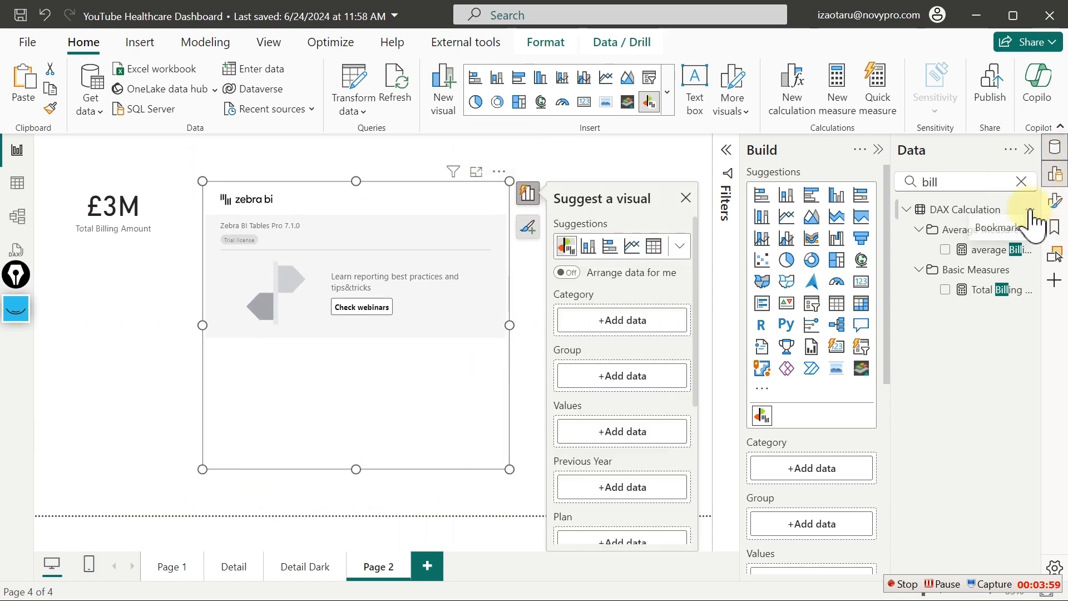
Clear the field search and add Month from DateTable as the Zebra BI visual's category
click(1022, 180)
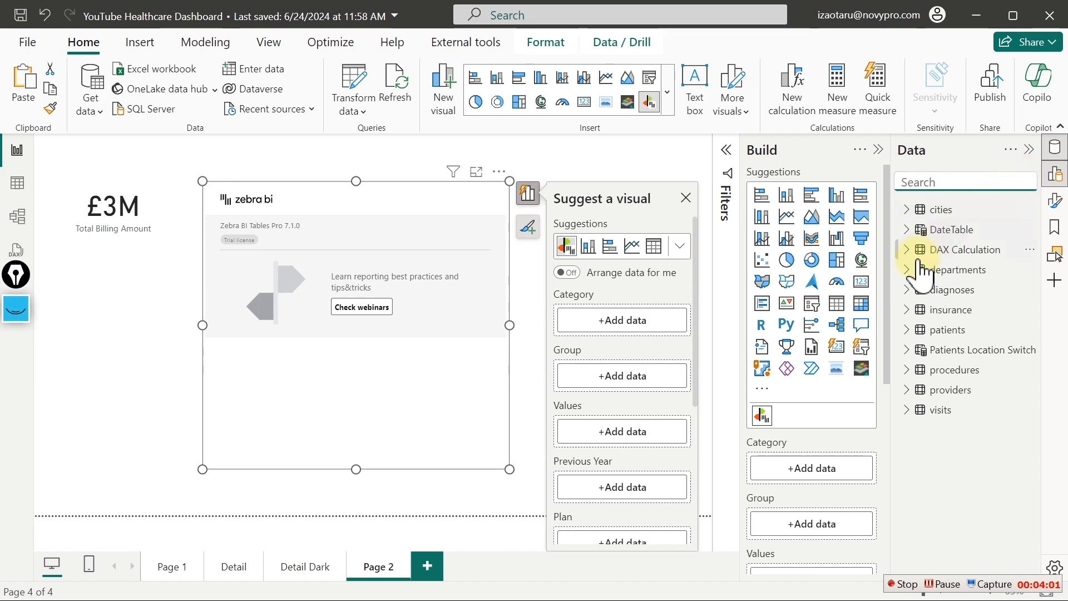
click(906, 229)
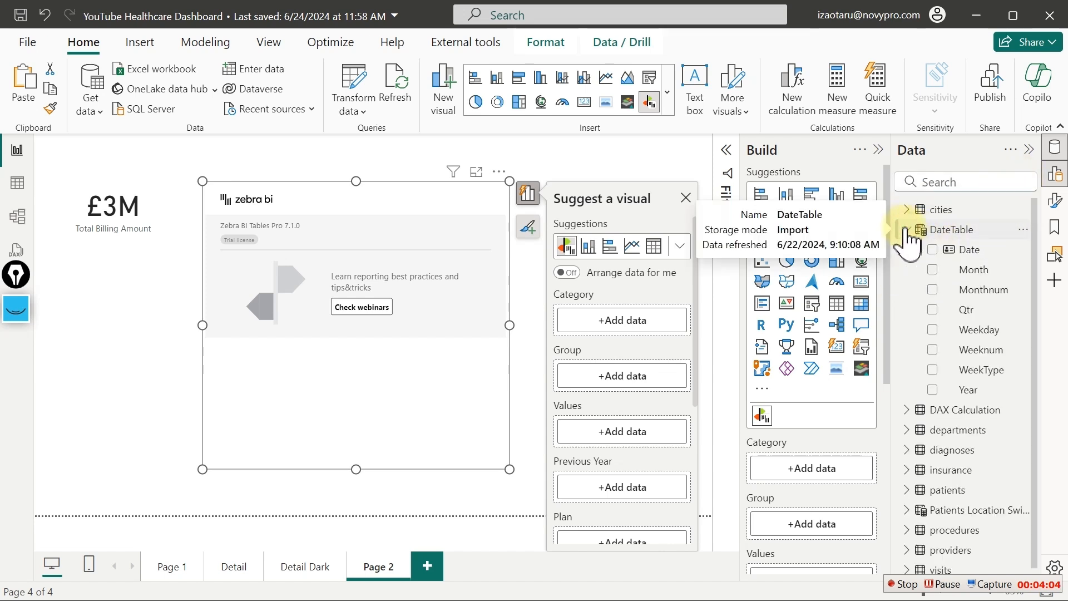
click(933, 269)
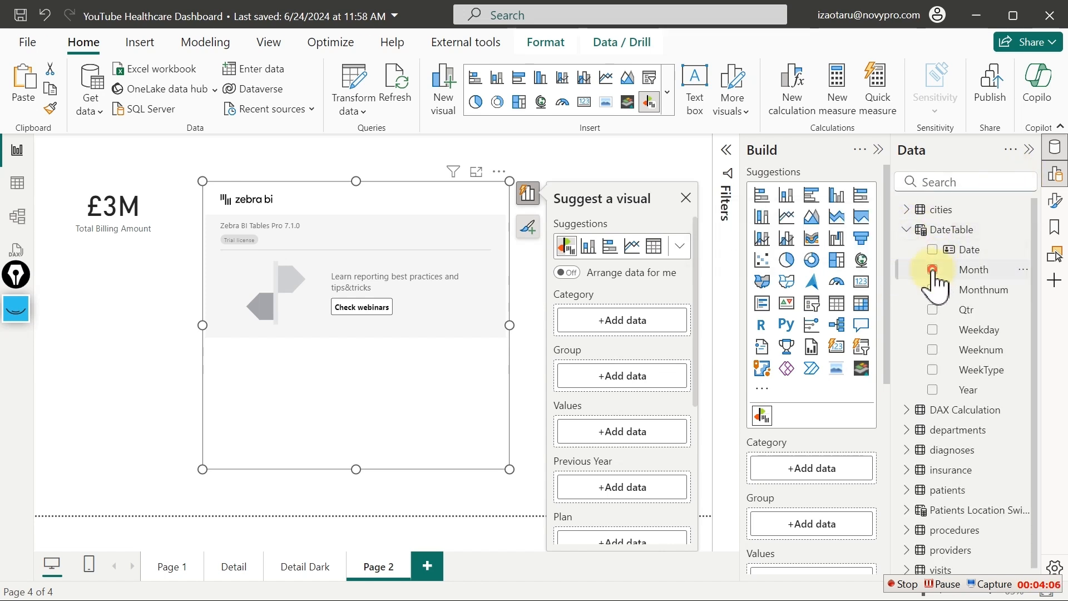
click(908, 233)
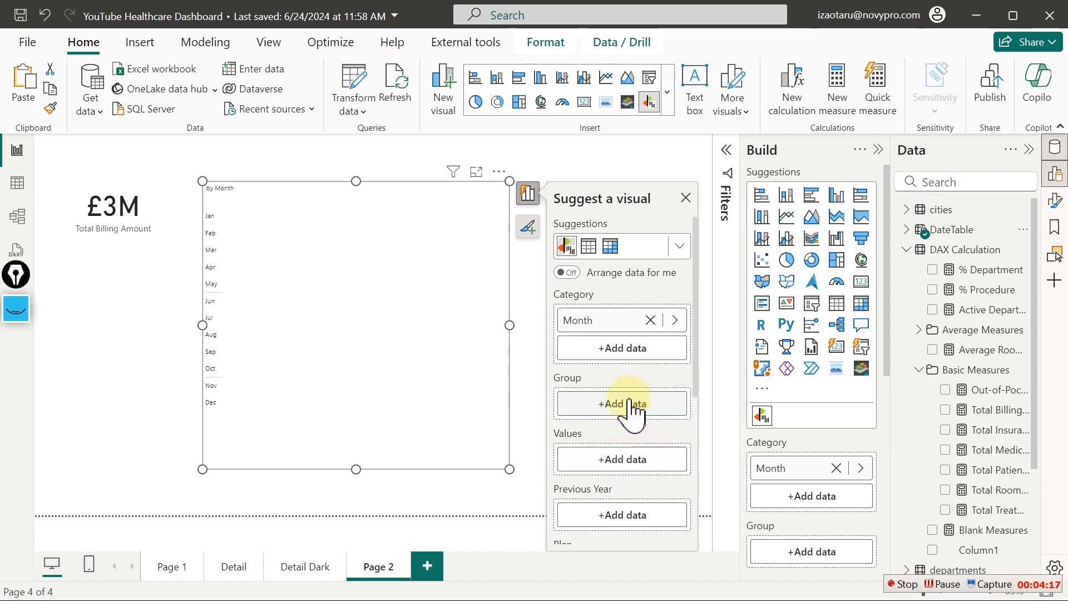
Search the fields for "bill" and add the Total Billing Amount measure to the Zebra BI visual's values
click(616, 467)
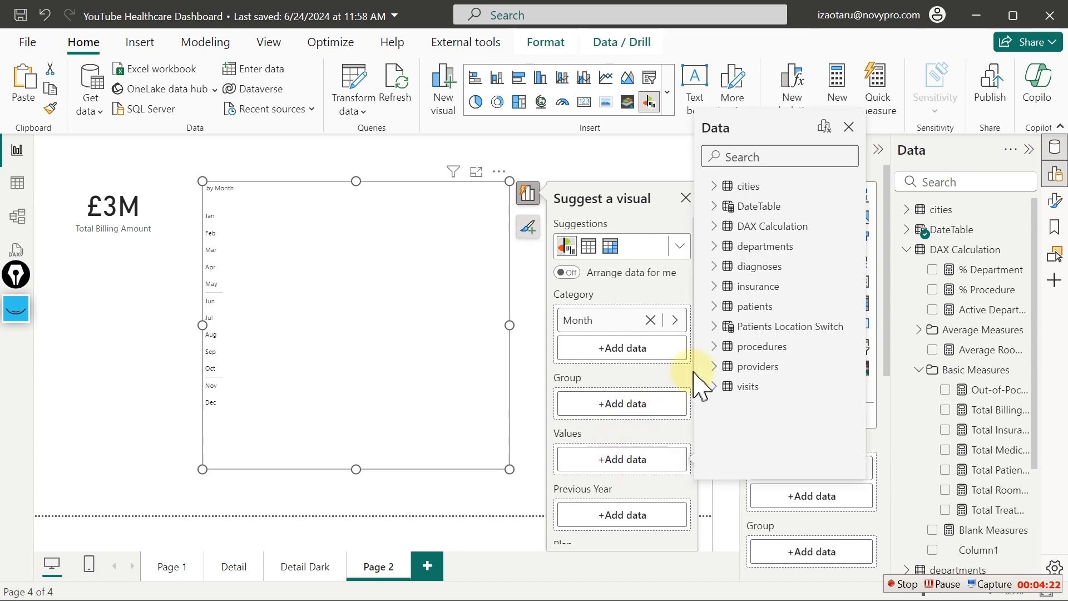
click(800, 165)
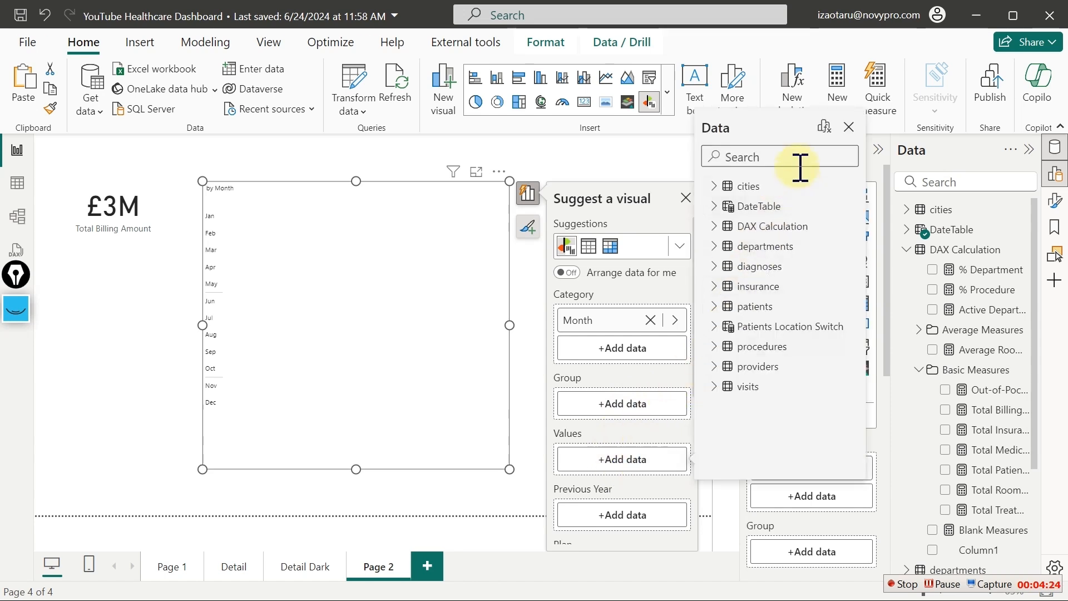
text(bill)
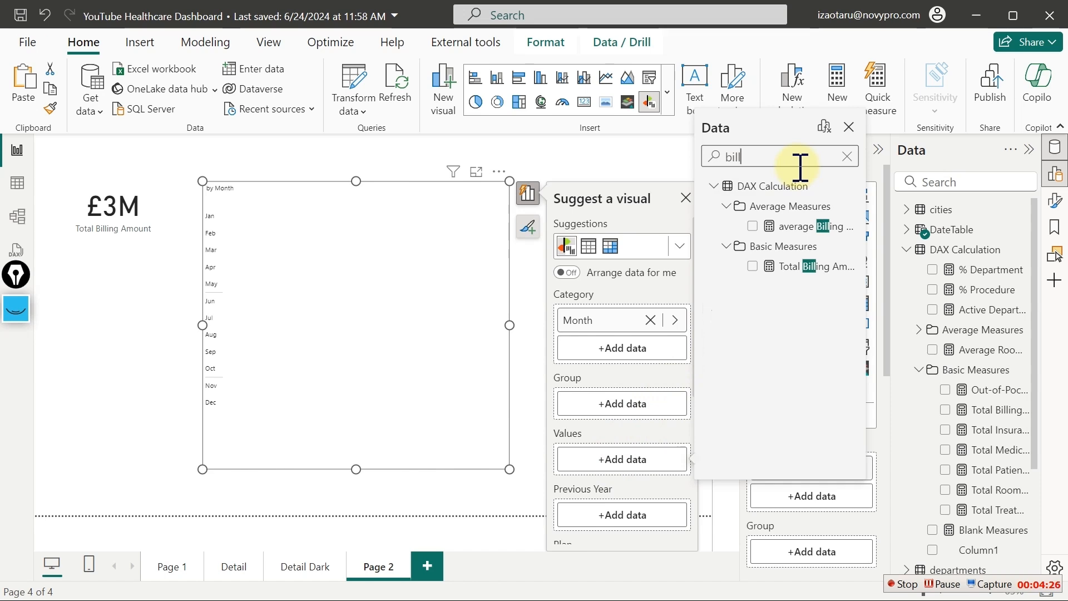
click(752, 267)
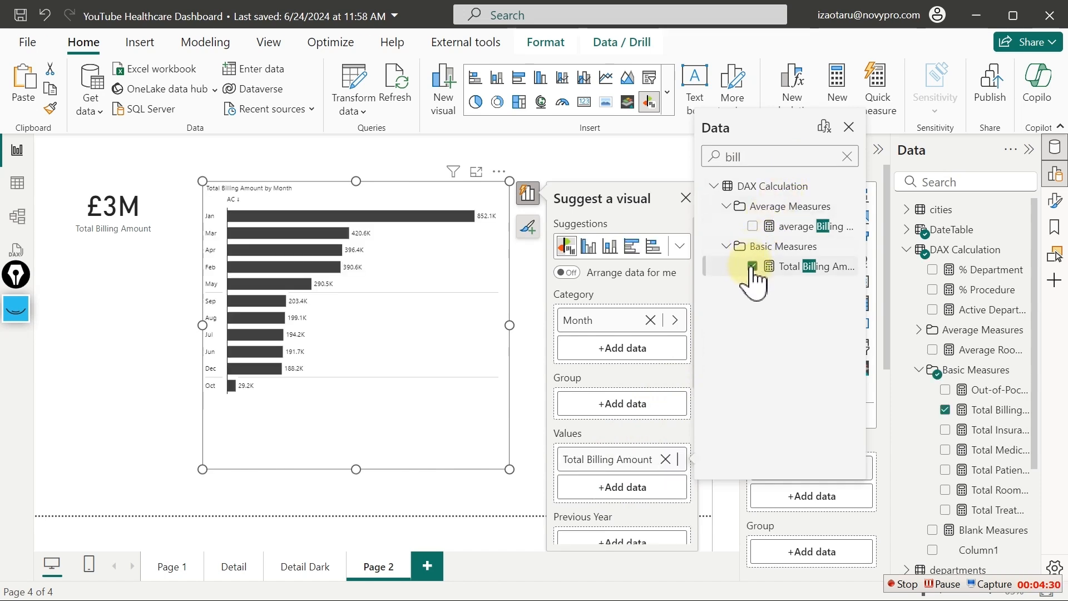
Enlarge the Zebra BI visual from its lower-right corner so it spans most of the page's width
click(507, 470)
drag(508, 468, 640, 502)
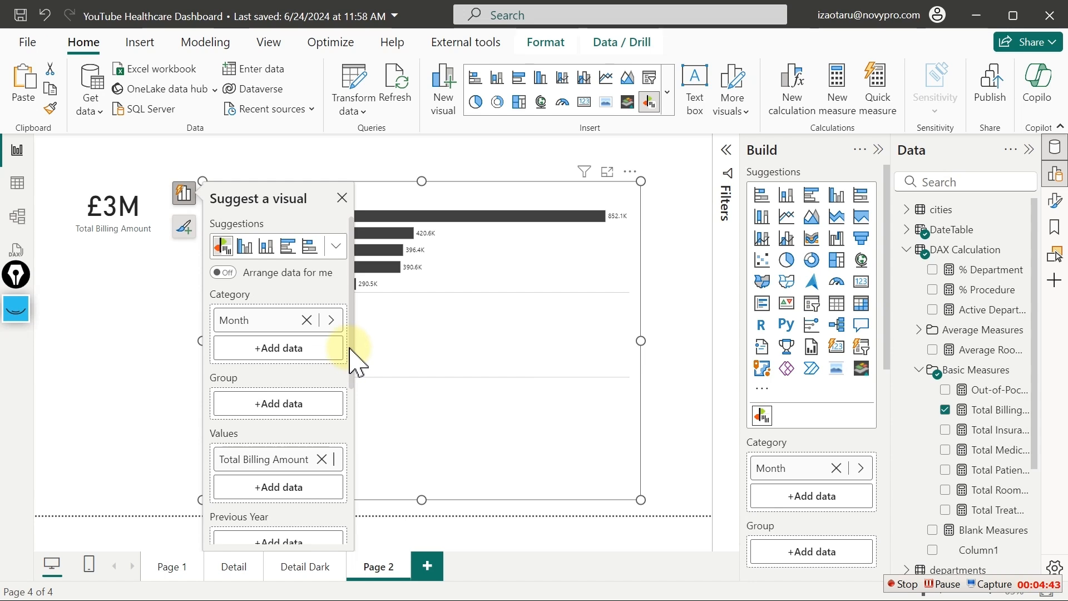
drag(352, 364, 353, 418)
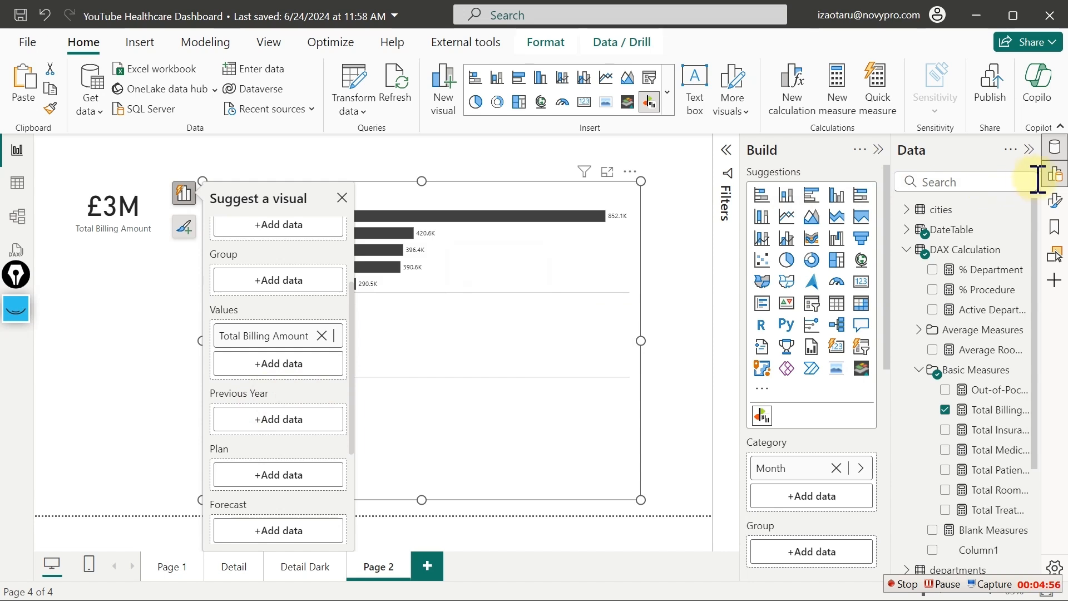
Create a new measure in the DAX Calculation table named Previous Month Billing Amount and start its formula with CALCULATE
right_click(982, 293)
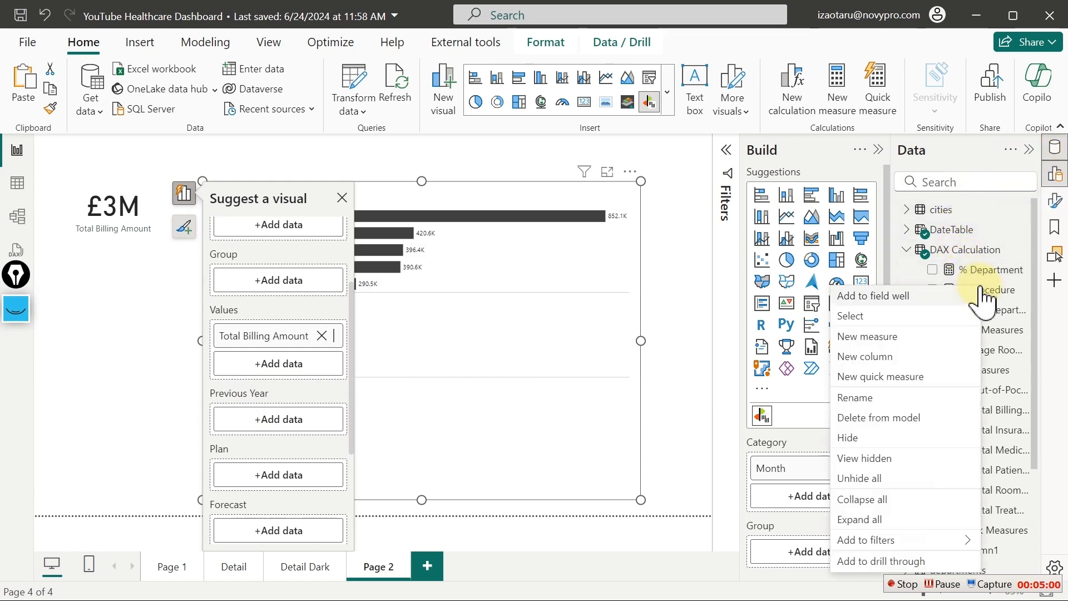
click(890, 337)
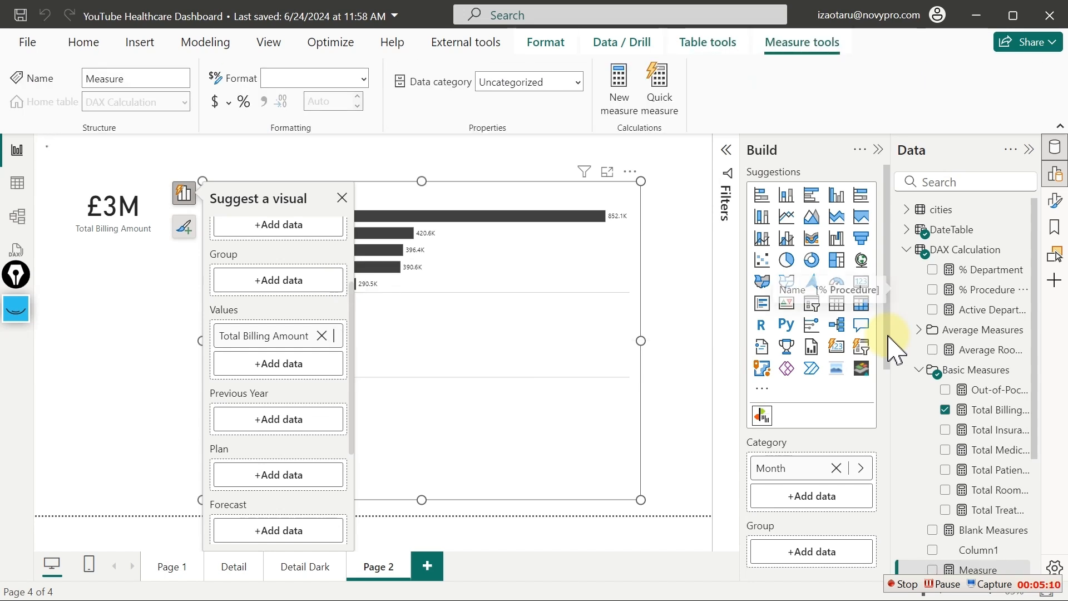
text(Previous Month Billing Amount =)
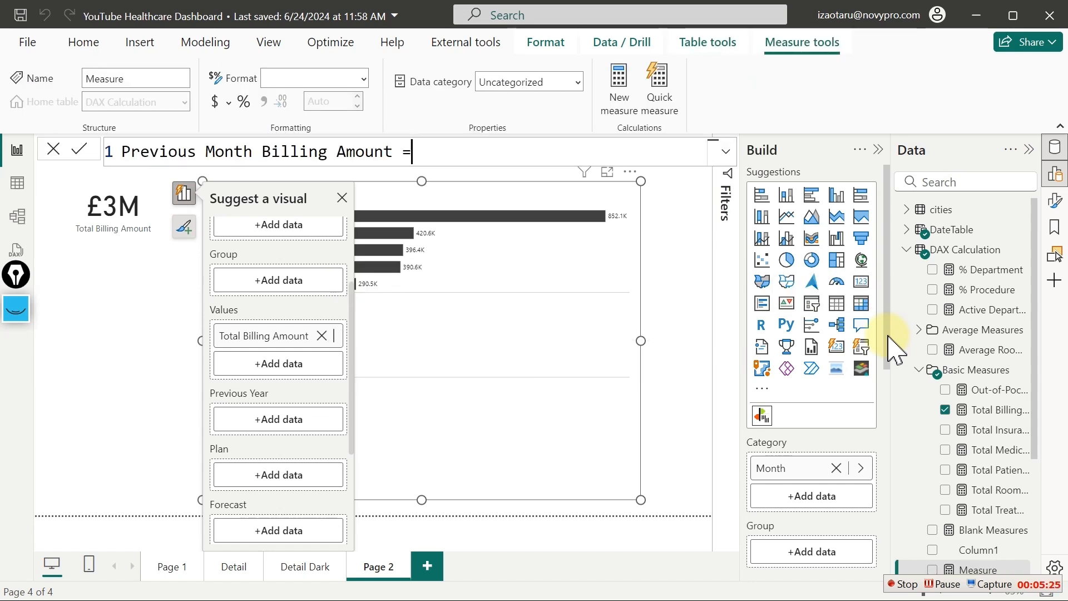
key(shift+Return)
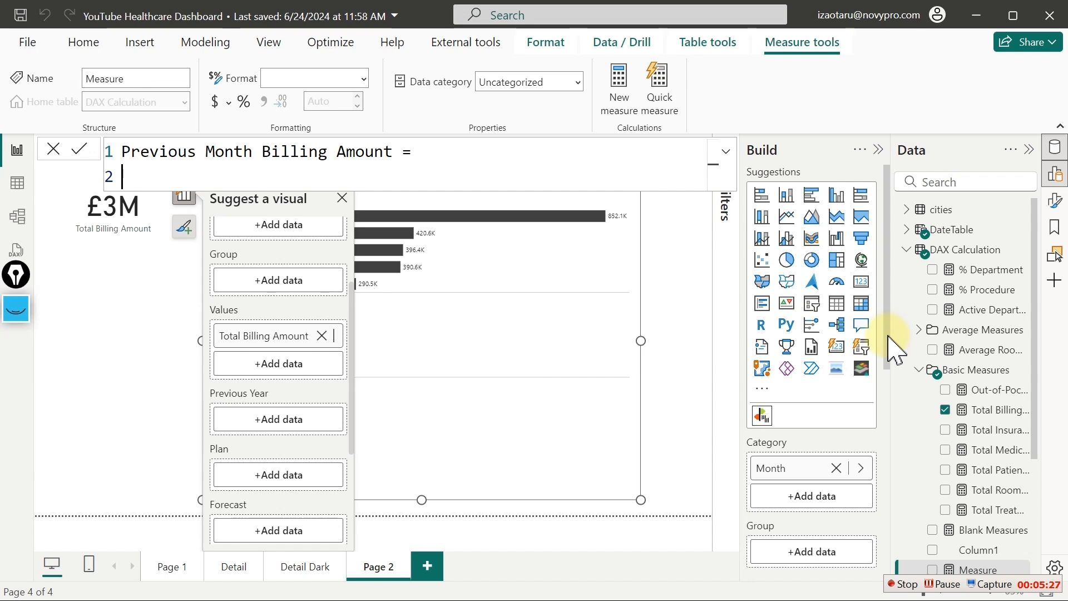
key(Tab)
text(cal)
key(Tab)
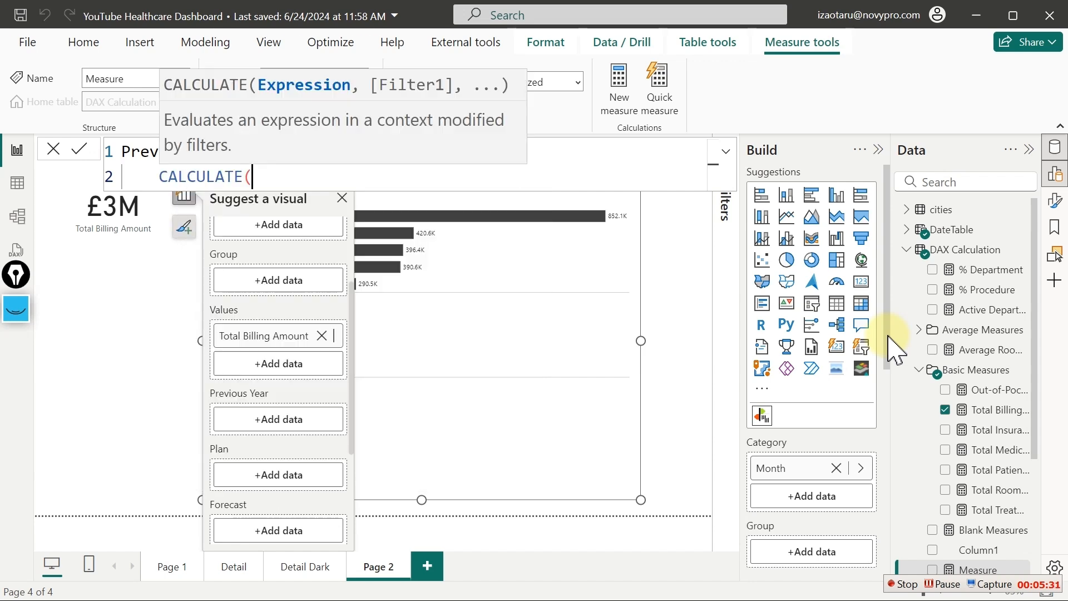
Enter [Total Billing Amount] on its own indented line as the expression of CALCULATE
key(shift+Return)
key(Tab)
text([)
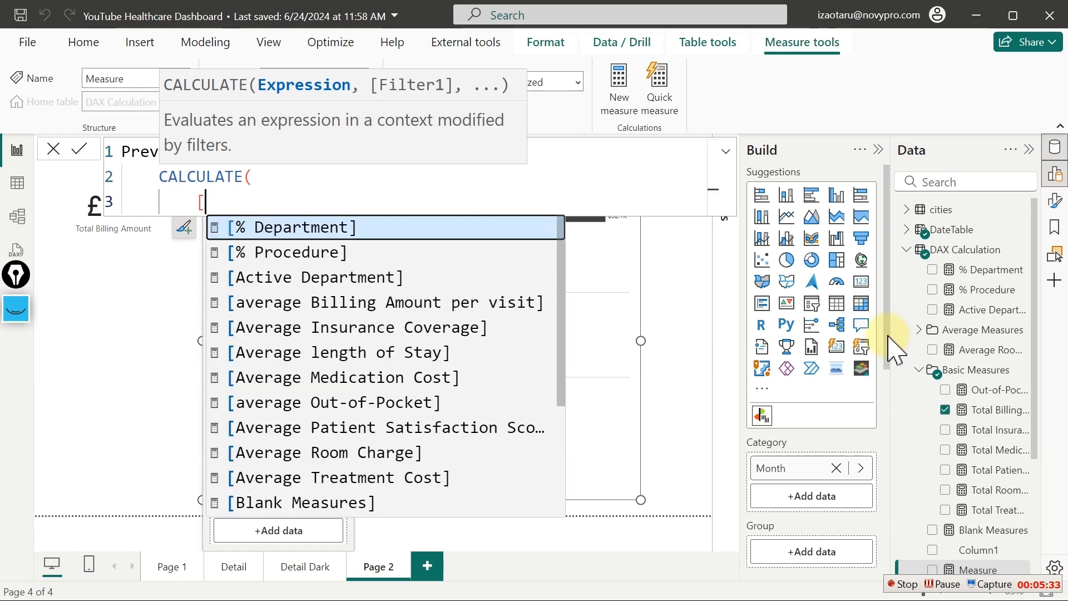
text(bi)
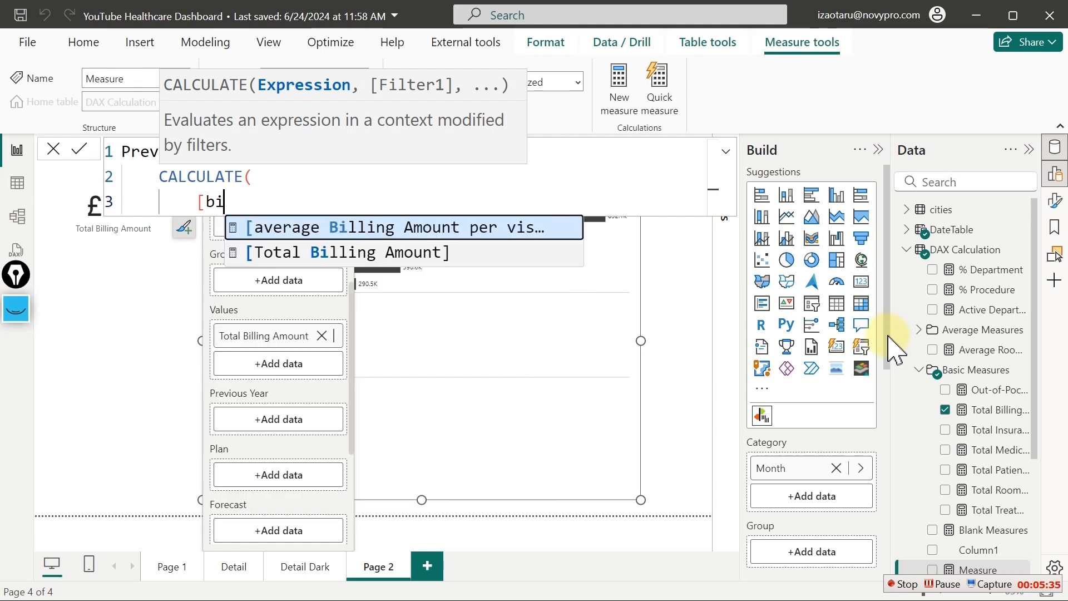
key(Down)
key(Tab)
text(,)
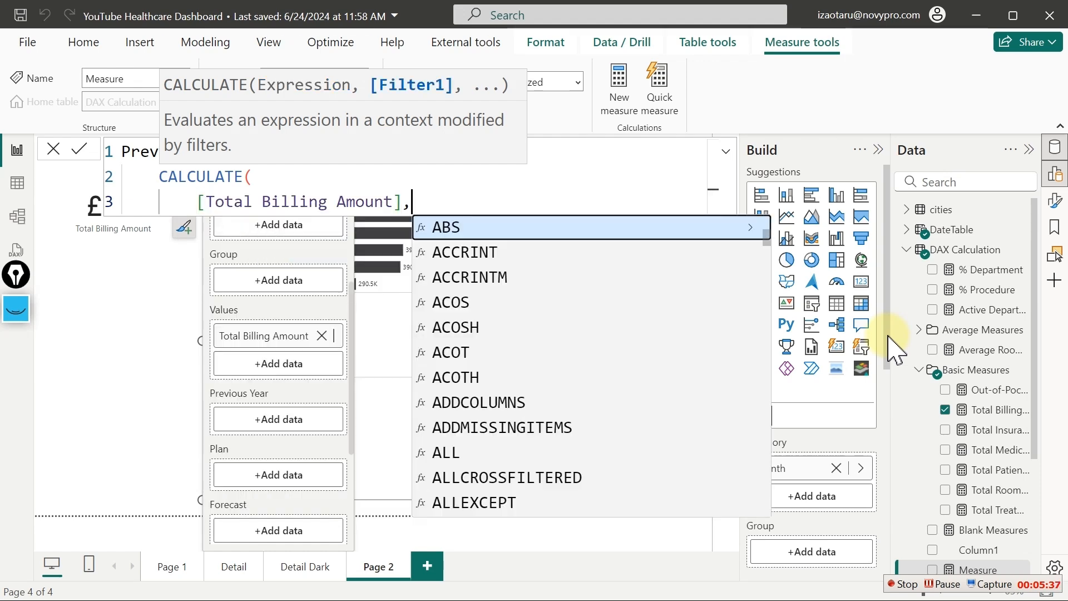
key(shift+Return)
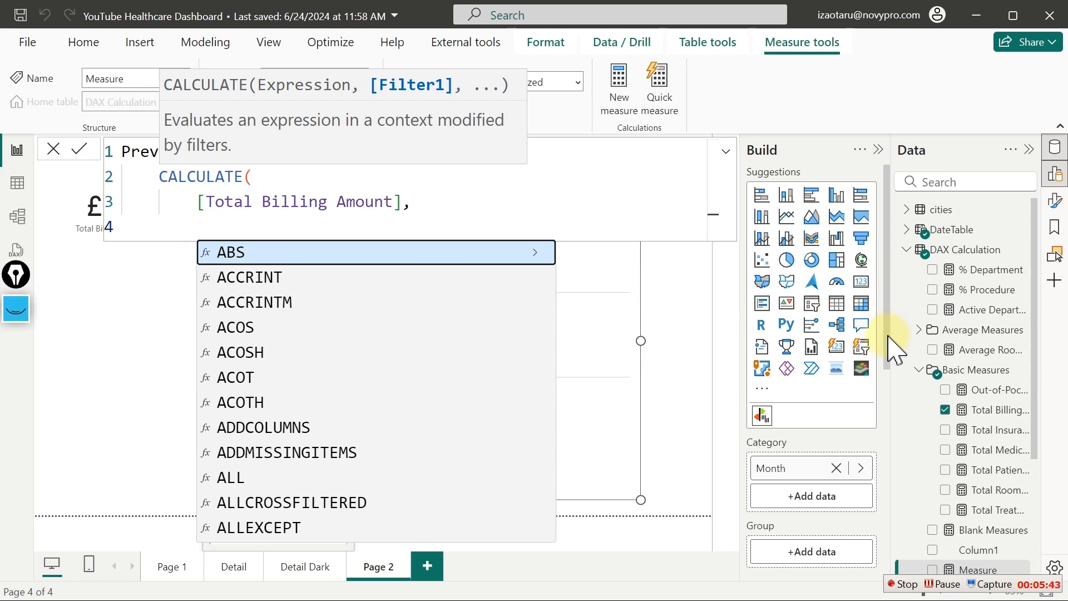
Add DATEADD as the CALCULATE filter, with DateTable[Date] as its dates argument
text(data)
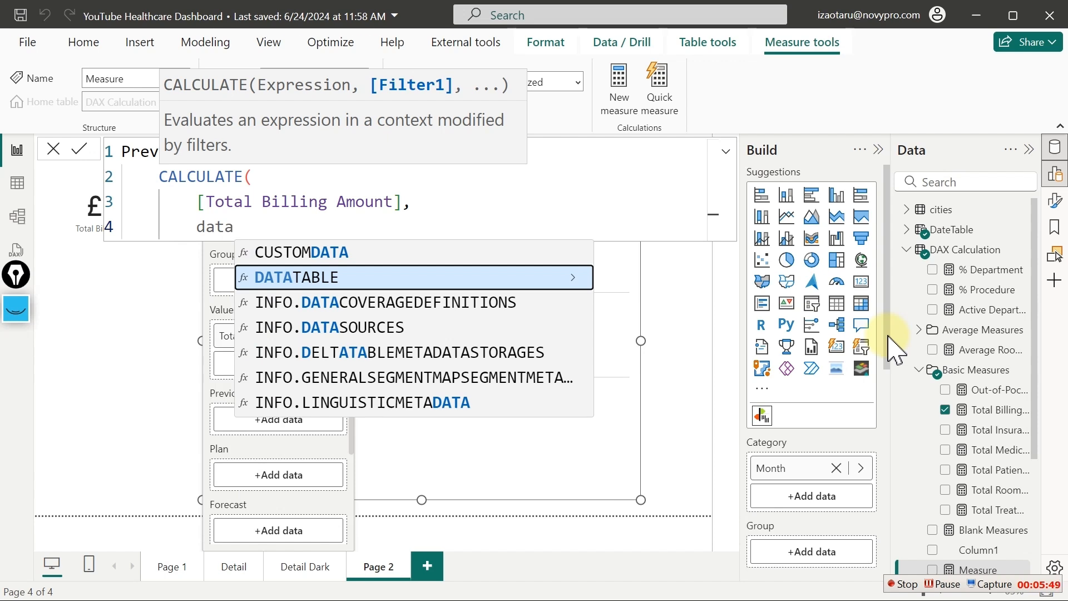
key(BackSpace)
text(ea)
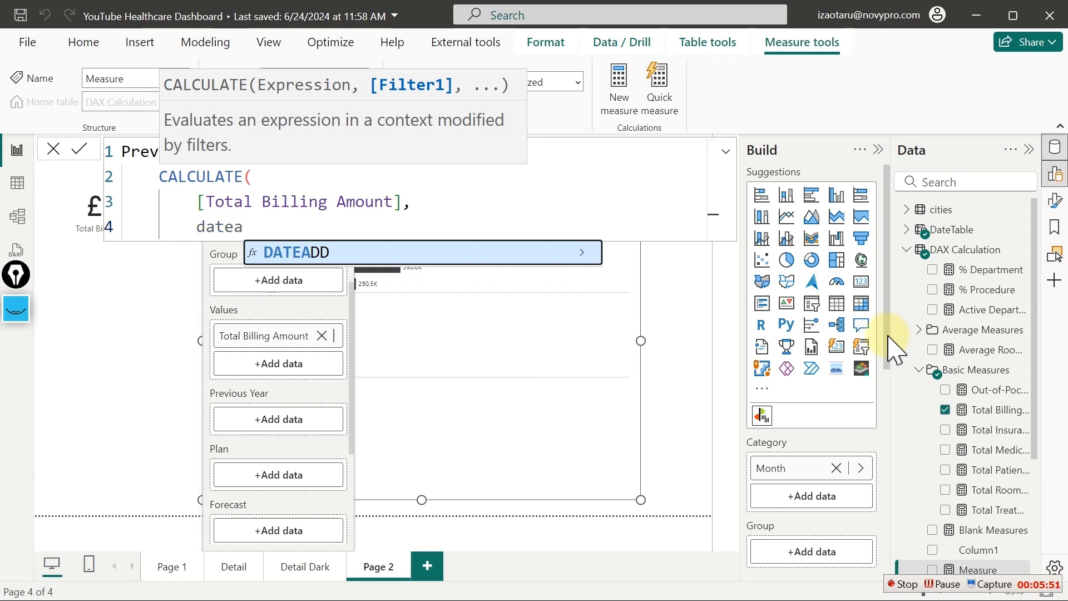
key(Tab)
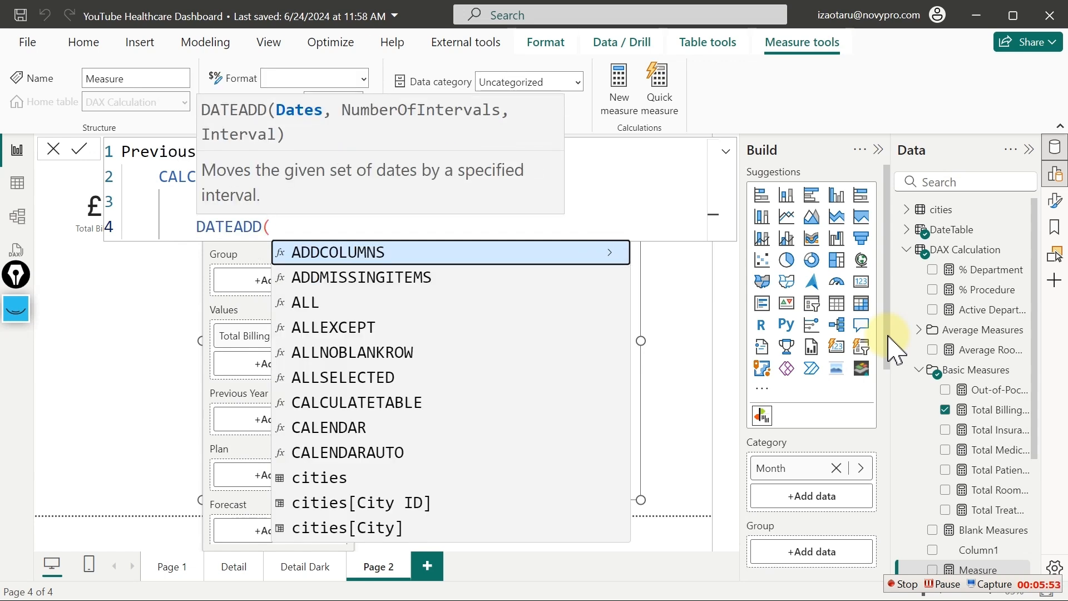
text(date)
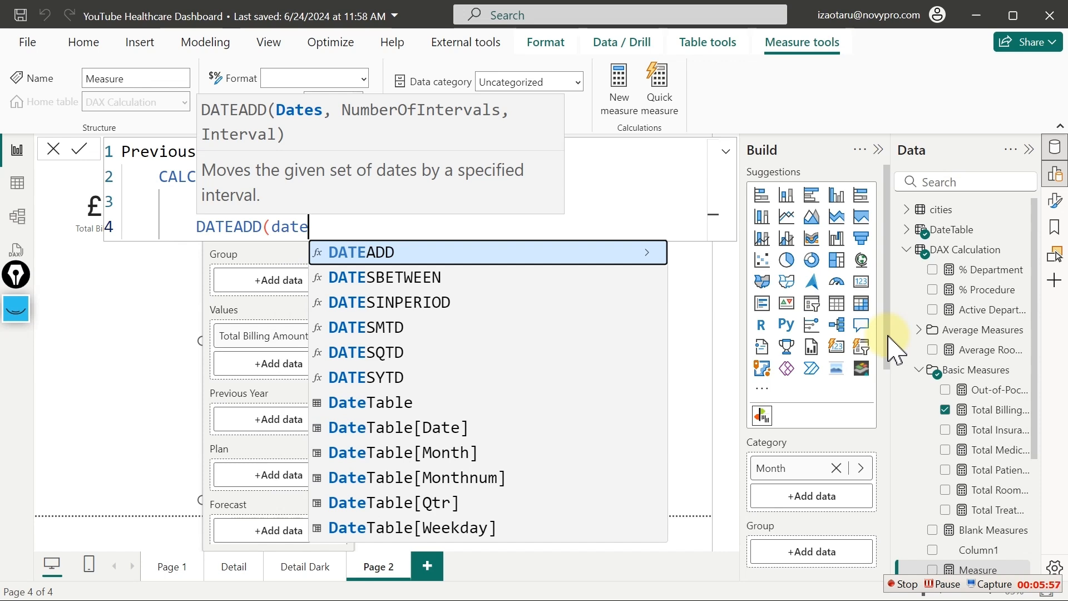
key(Down)
key(Down)
key(Down)
key(Down)
key(Down)
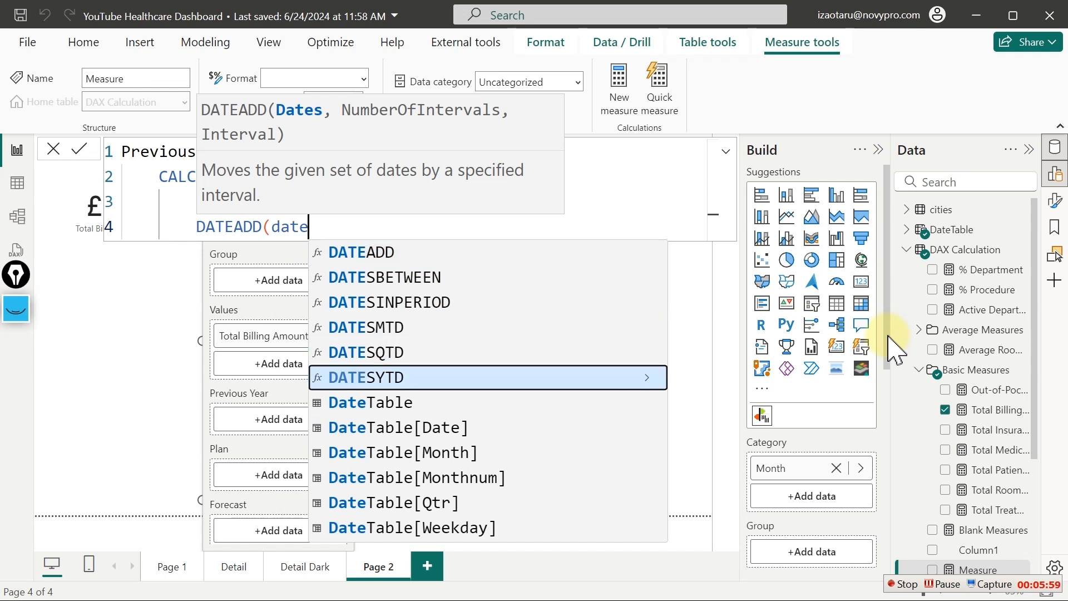
key(Down)
key(Down)
key(Tab)
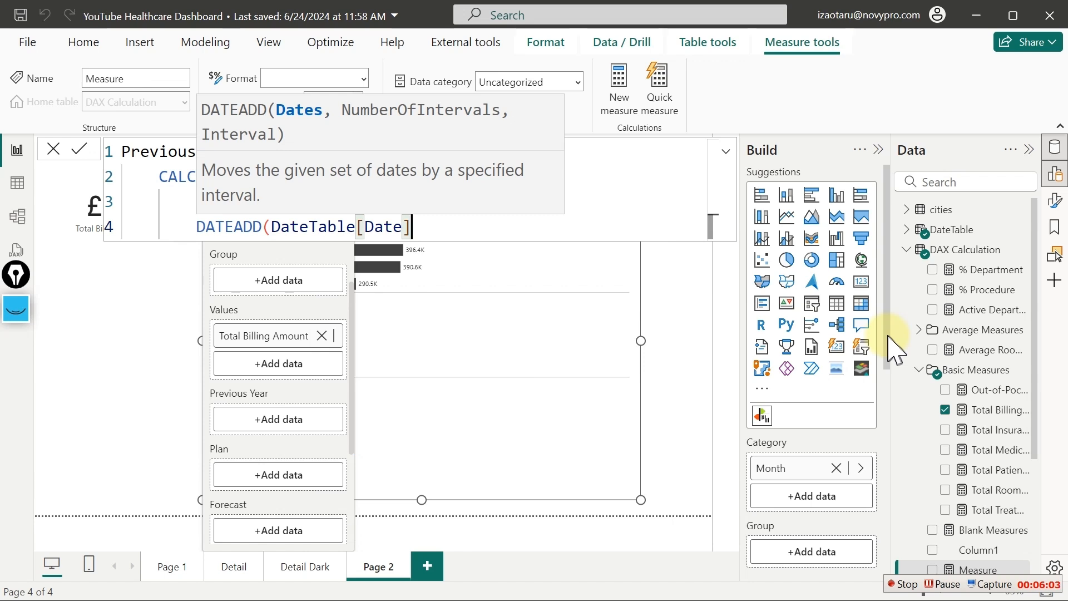
Complete DATEADD with an interval of -1 and MONTH, close both functions, and commit the measure
text(,)
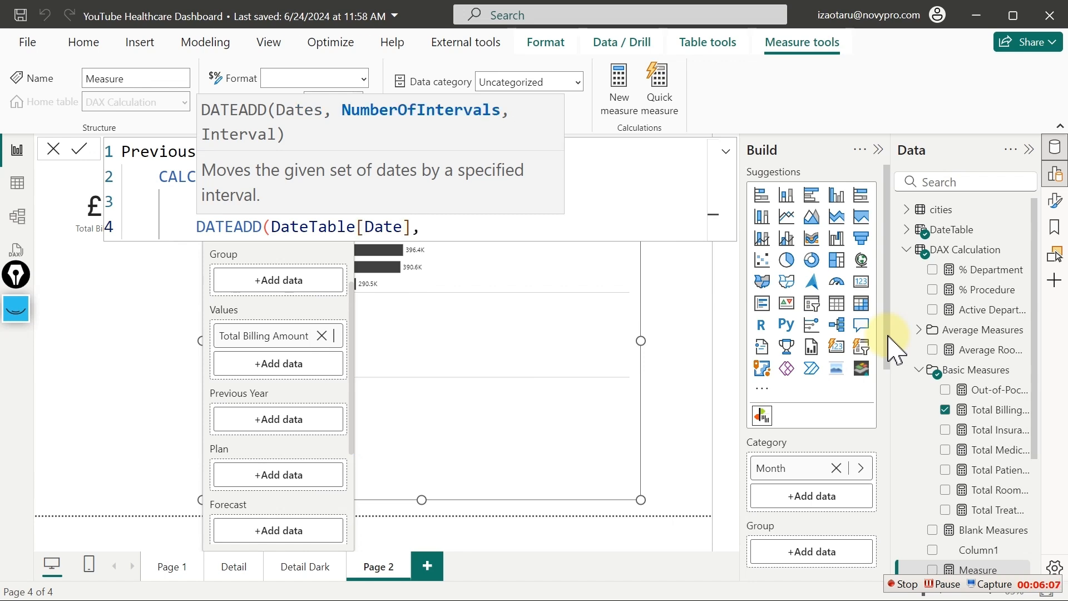
text(-1)
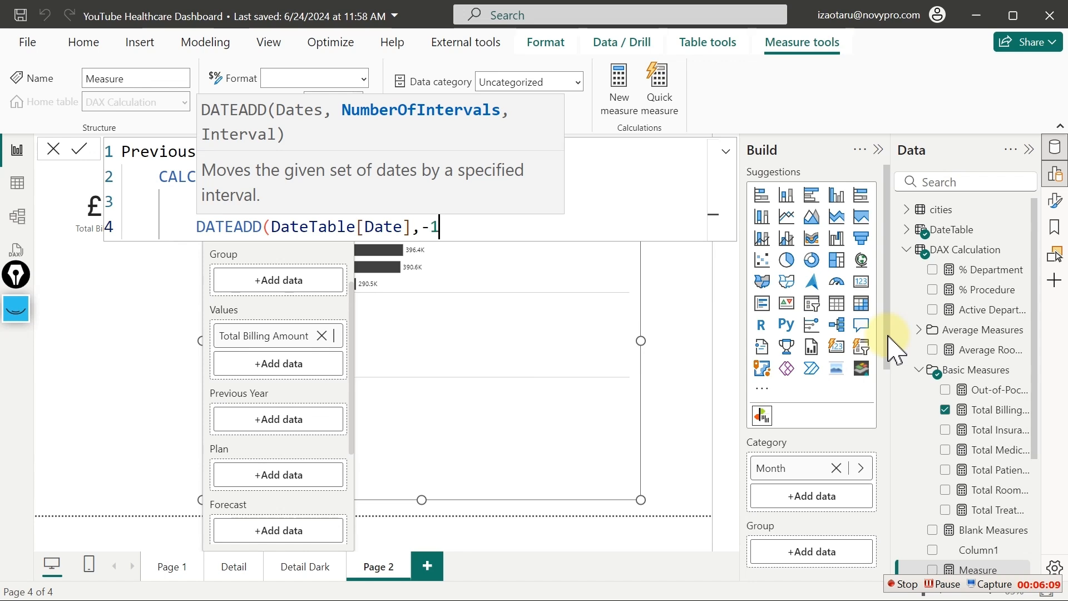
text(,)
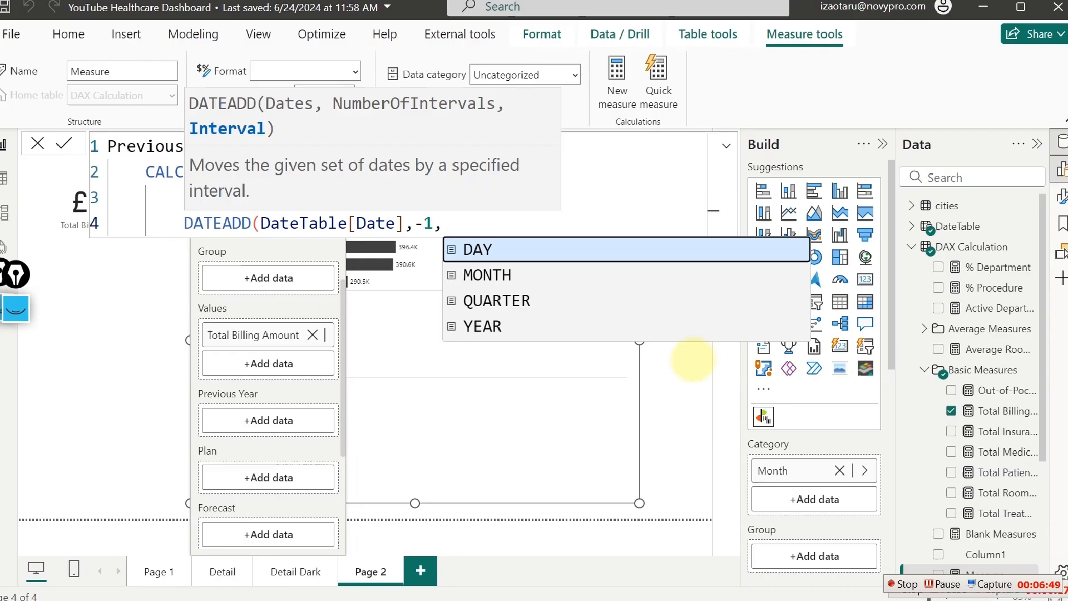
key(Escape)
key(BackSpace)
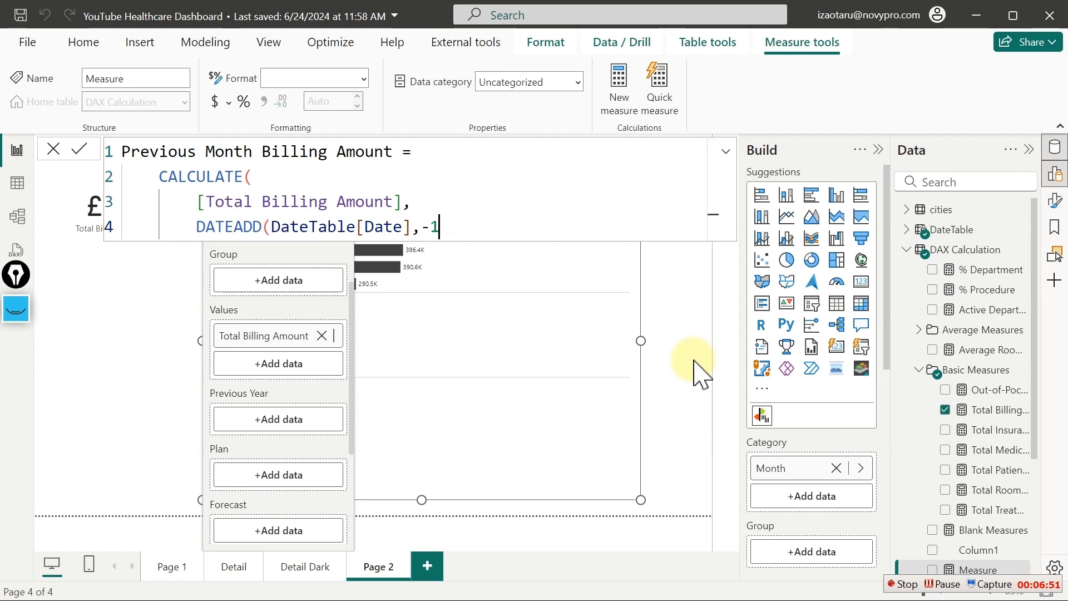
text(,)
key(Down)
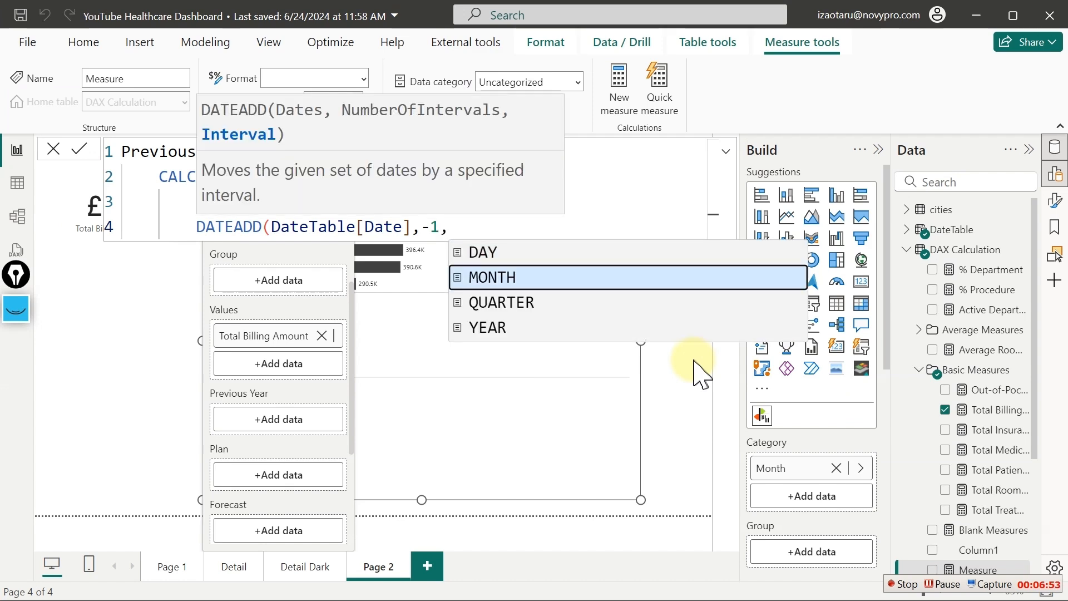
key(Tab)
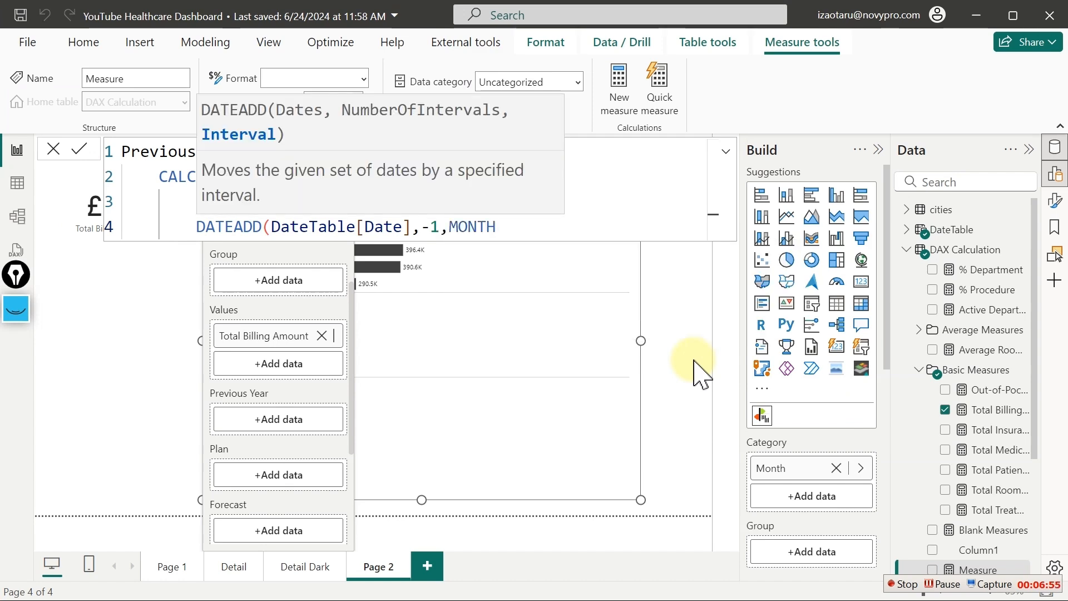
text())
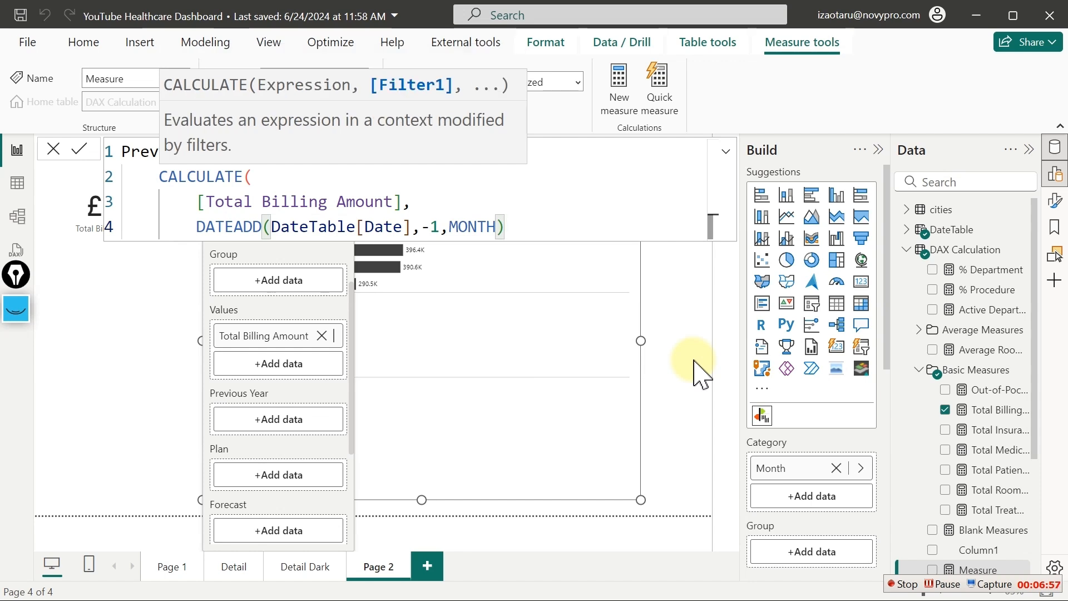
key(Return)
text())
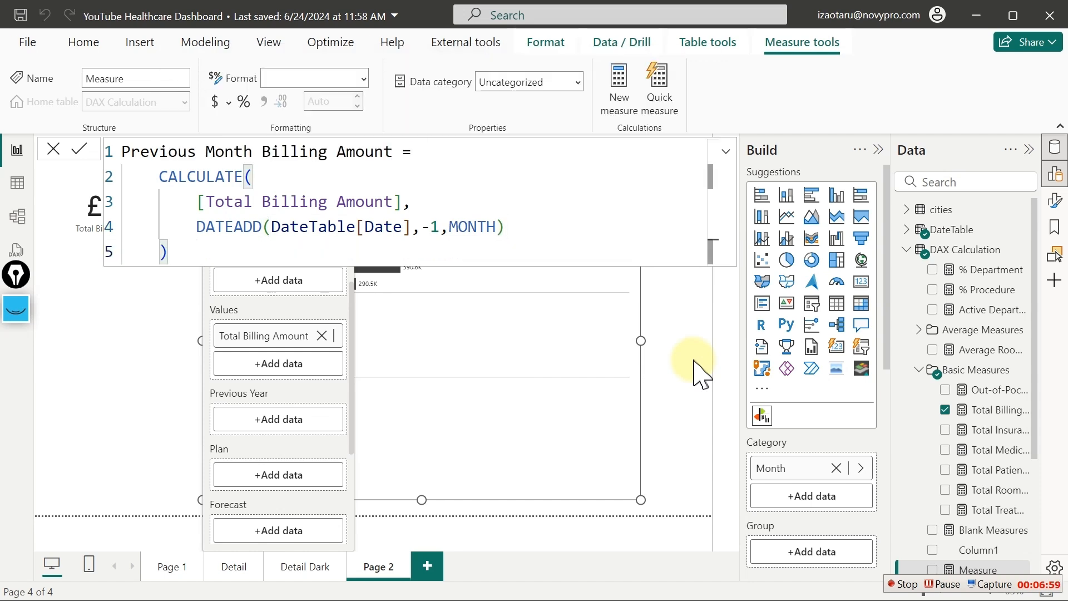
key(Return)
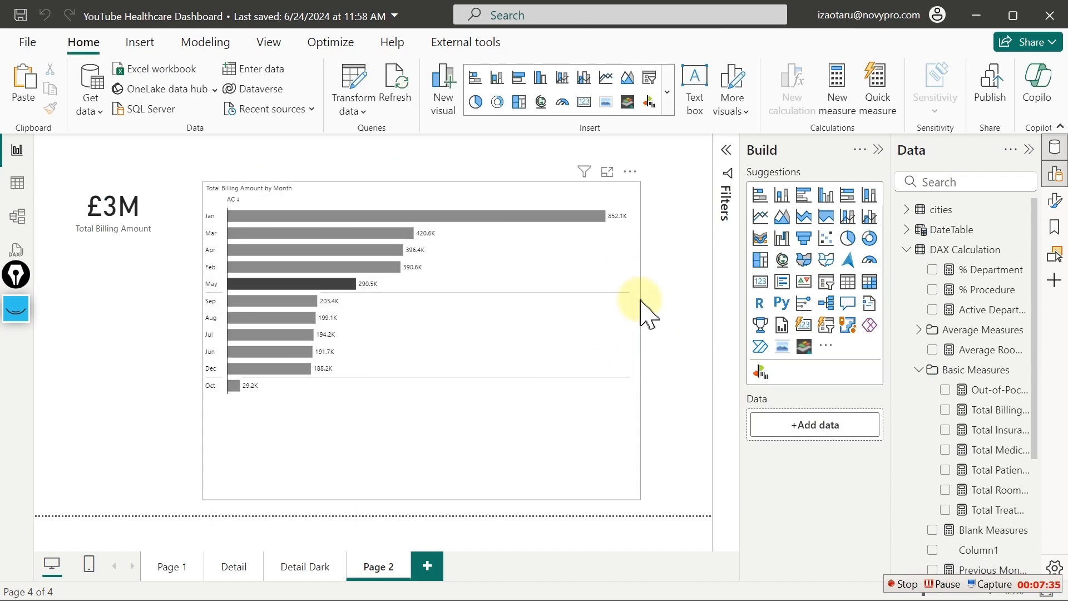
Search the fields for "prev" and add Previous Month Billing Amount as the Zebra BI visual's Previous Year value
click(635, 423)
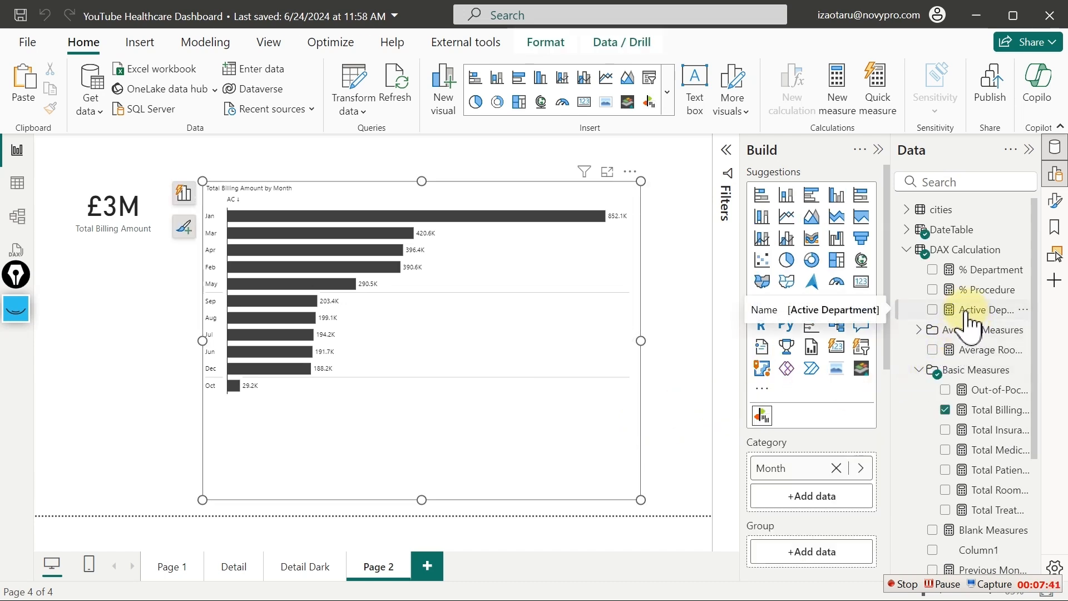
click(376, 252)
click(376, 251)
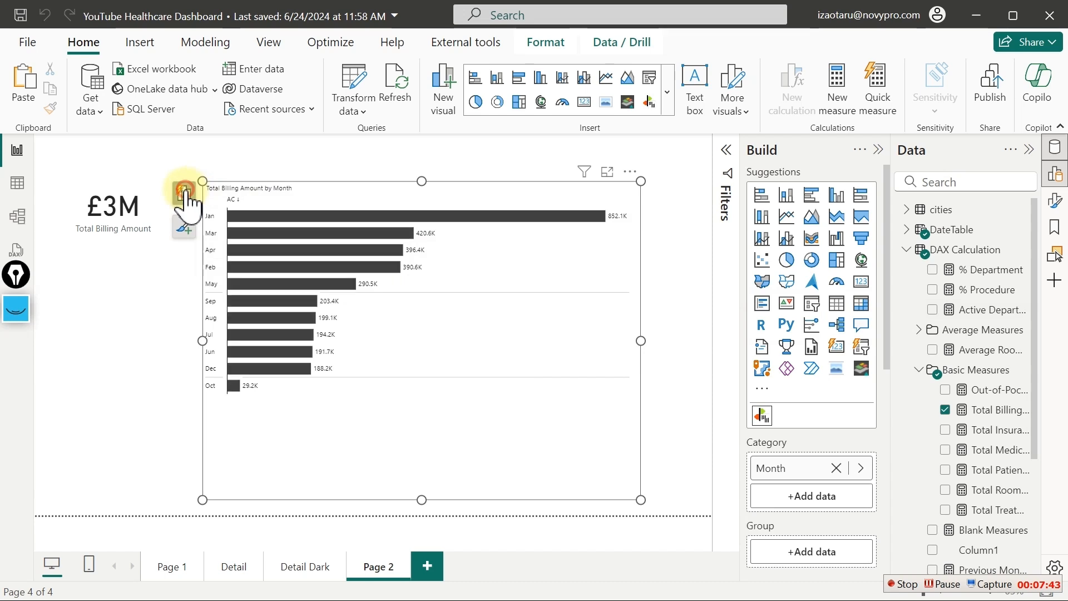
click(183, 195)
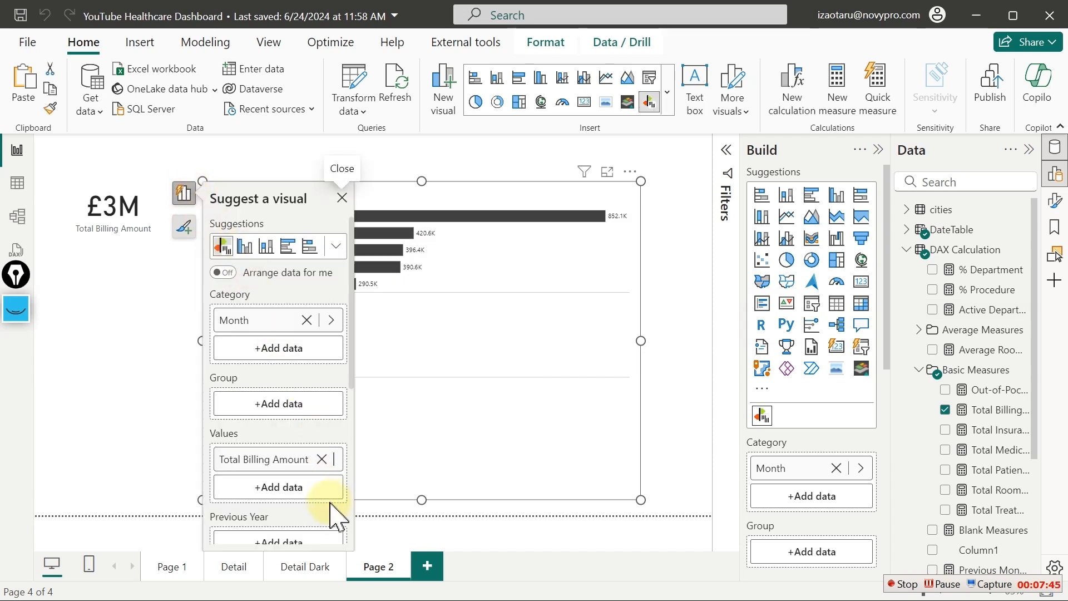
click(301, 541)
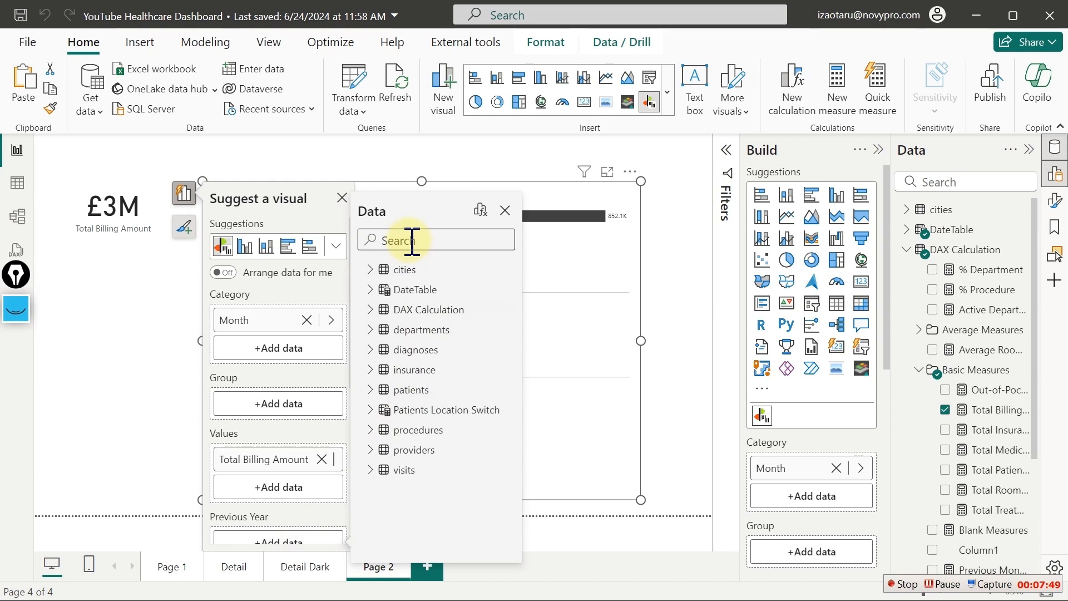
text(prev)
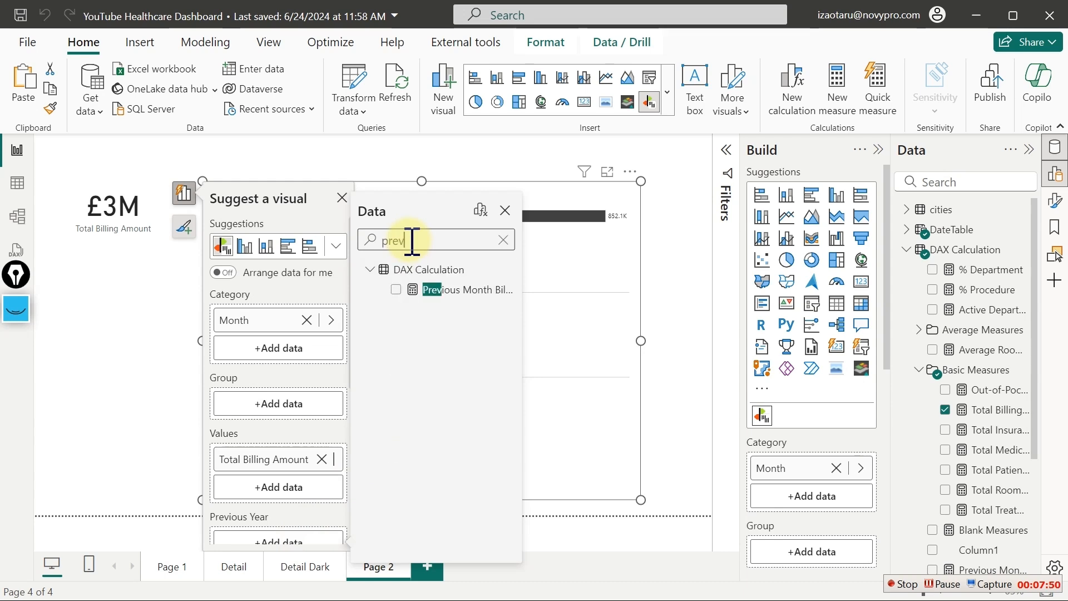
click(395, 289)
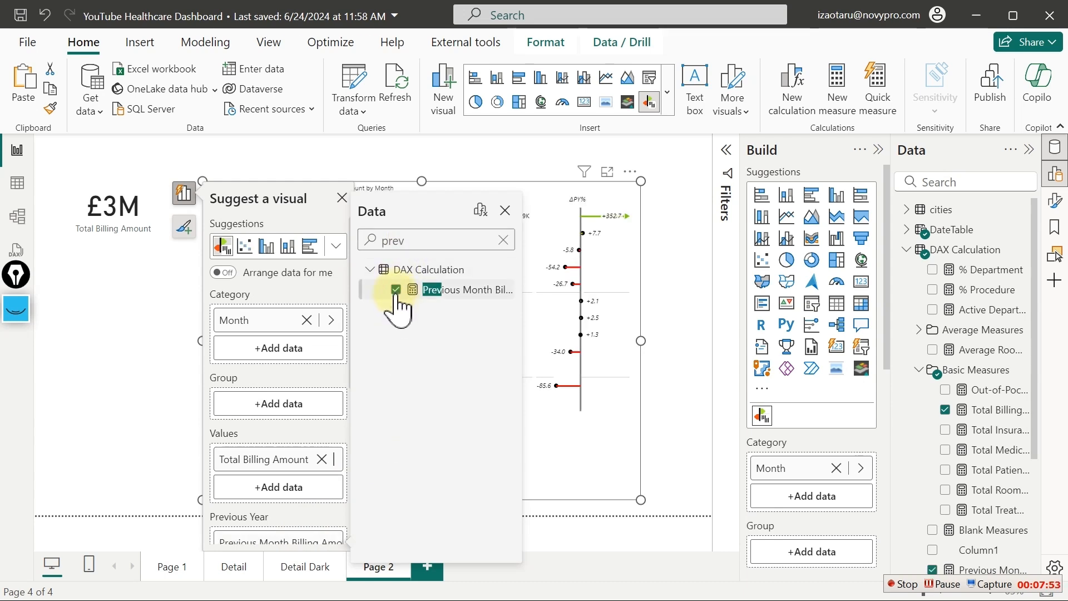
click(341, 197)
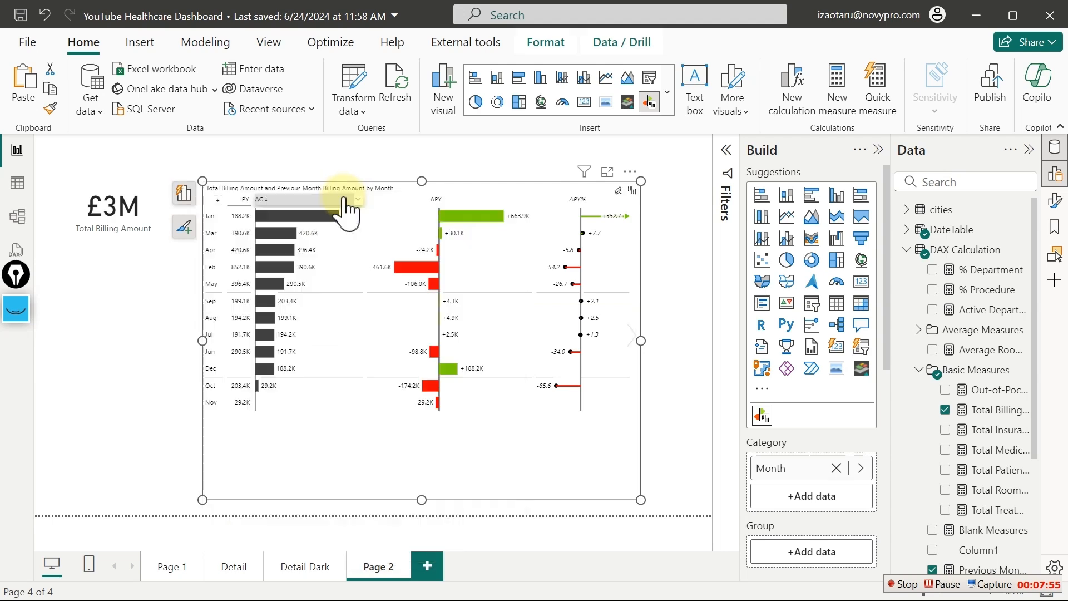
Open the Zebra BI visual in focus mode and examine the monthly billing amounts and their variance columns
click(608, 173)
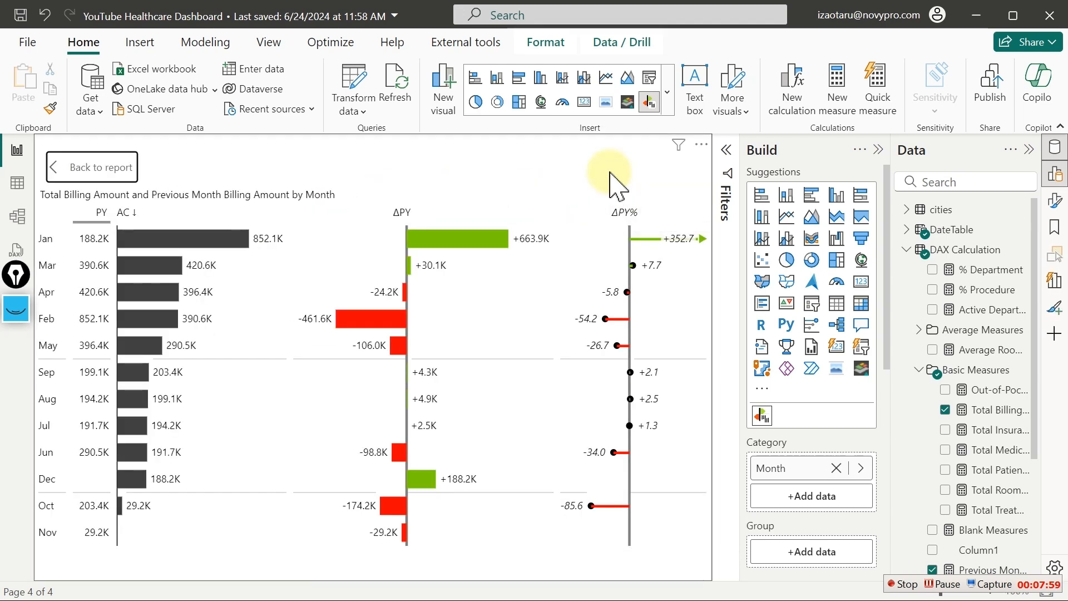
scroll(610, 176, up, 2)
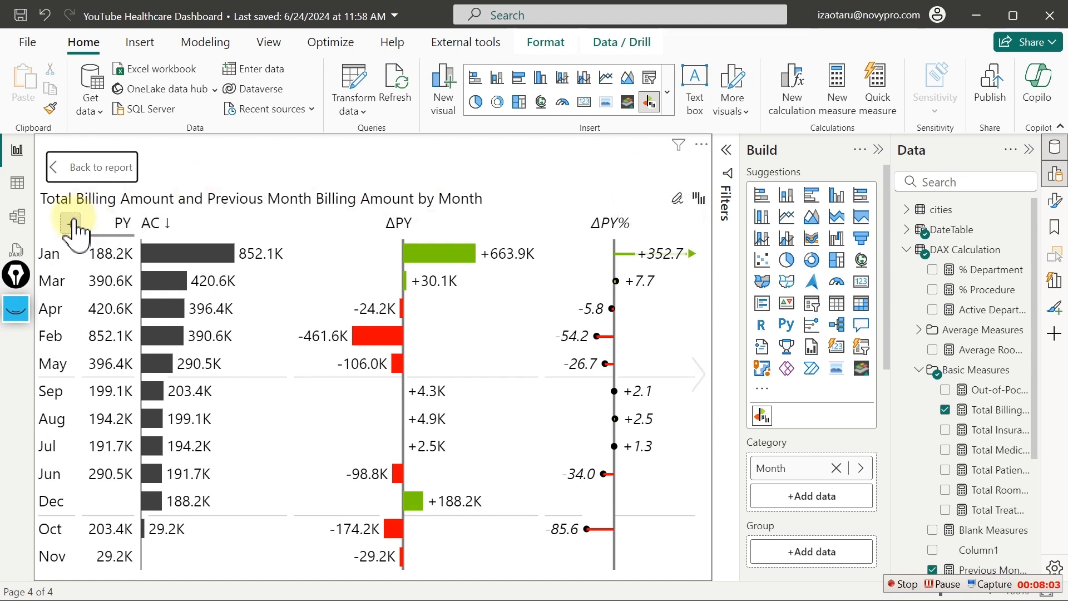
mouse_move(255, 325)
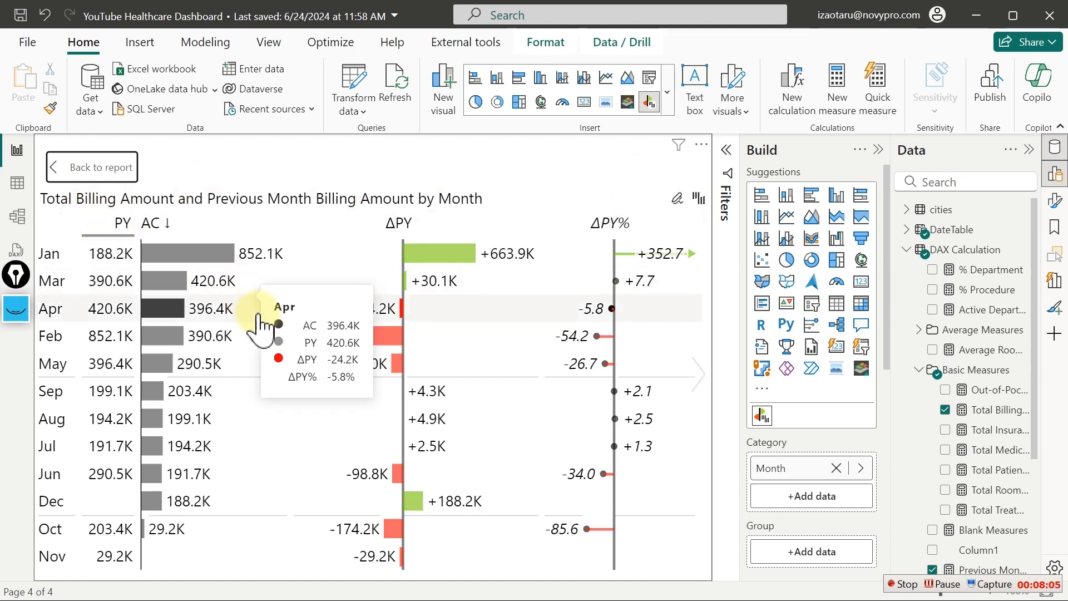
mouse_move(102, 266)
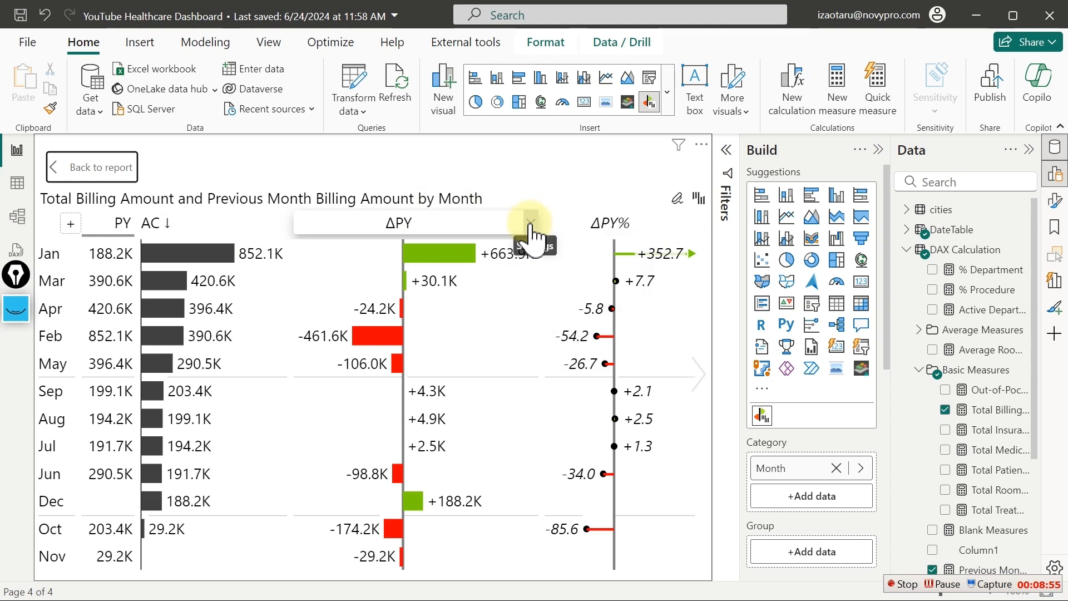
Rename the visual's ΔPY column as ΔPM Values and its ΔPY% column as ΔPM%
click(531, 223)
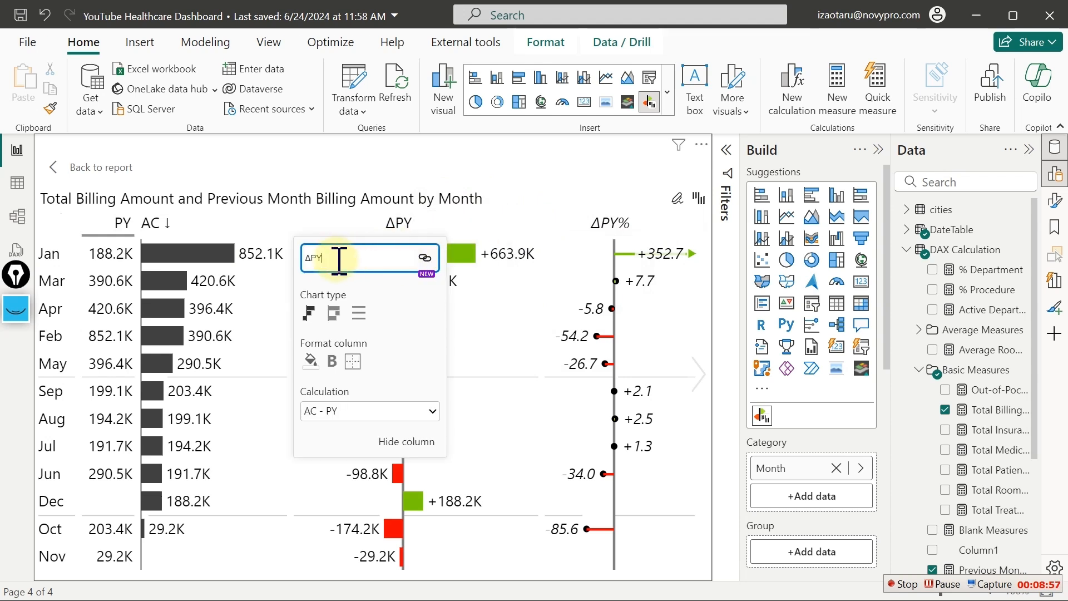
key(BackSpace)
text(M Values)
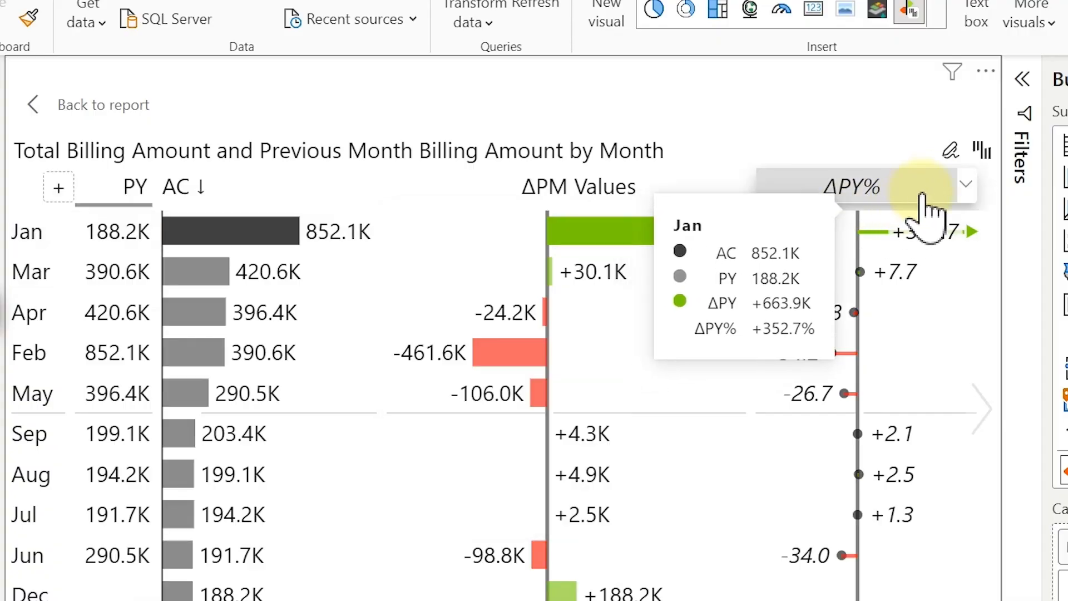
click(966, 185)
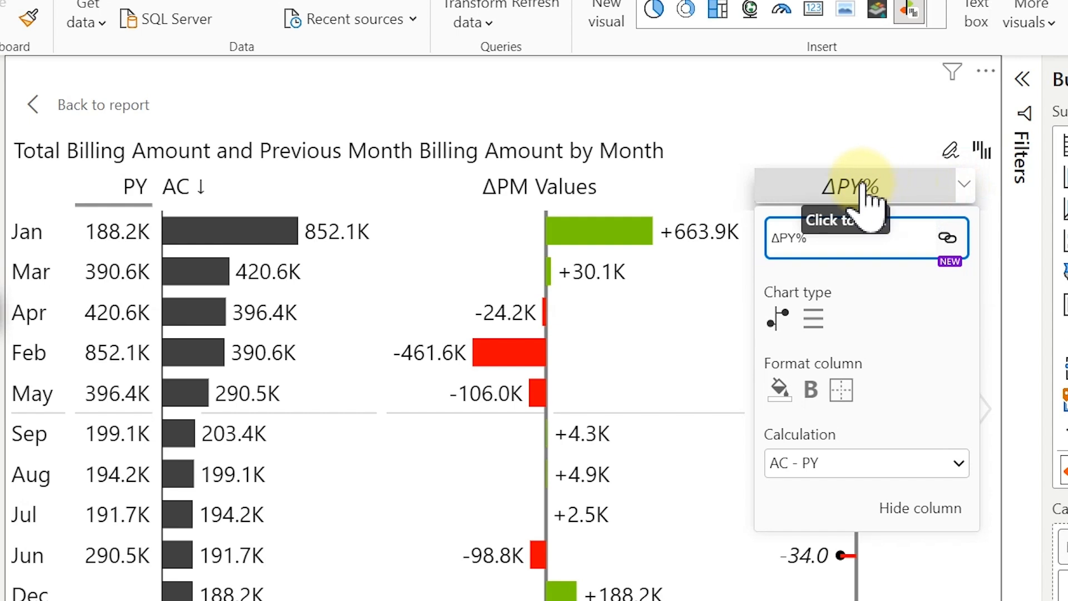
click(799, 237)
key(BackSpace)
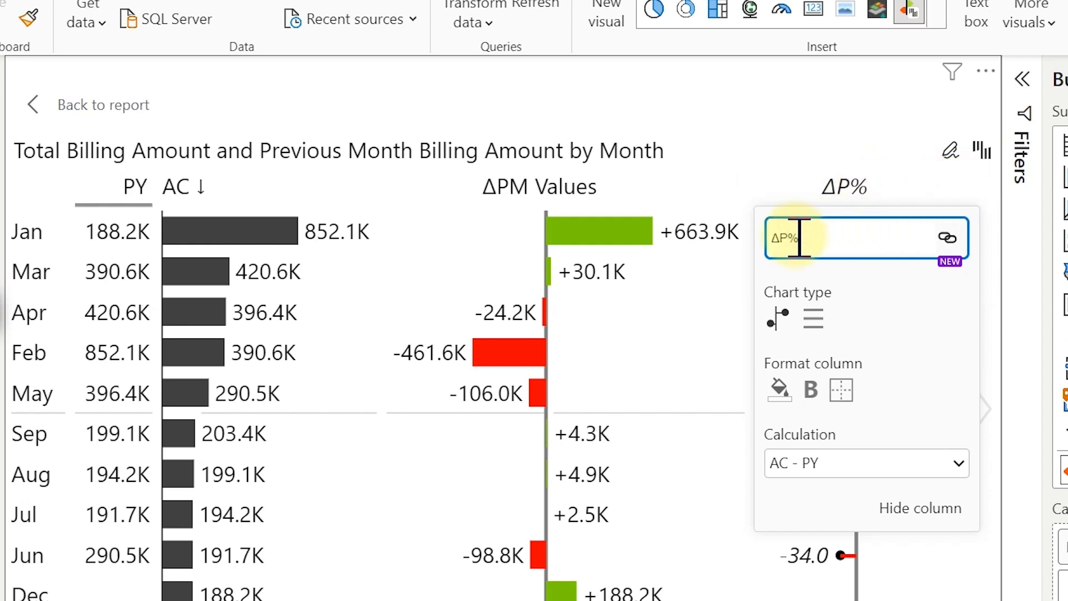
text(M)
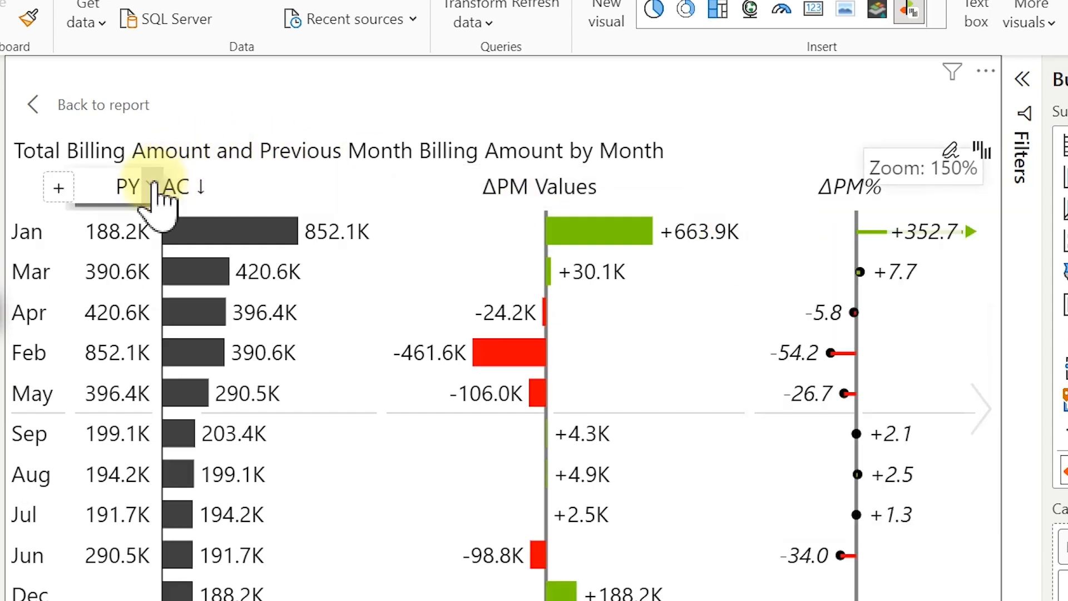
Rename the PY column of the Zebra BI visual as PM
click(152, 187)
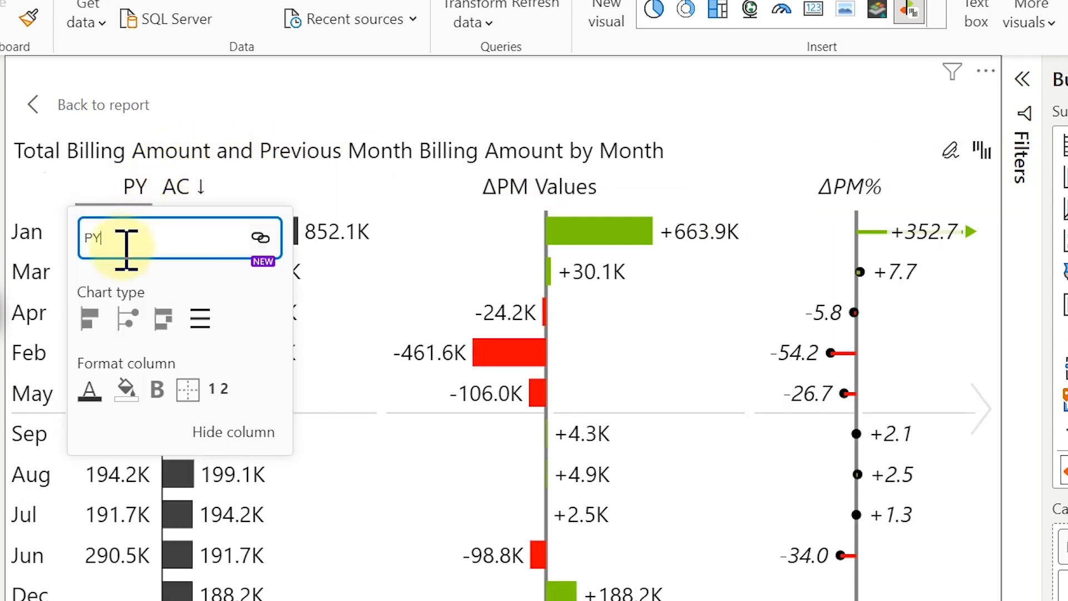
key(BackSpace)
text(M)
key(Return)
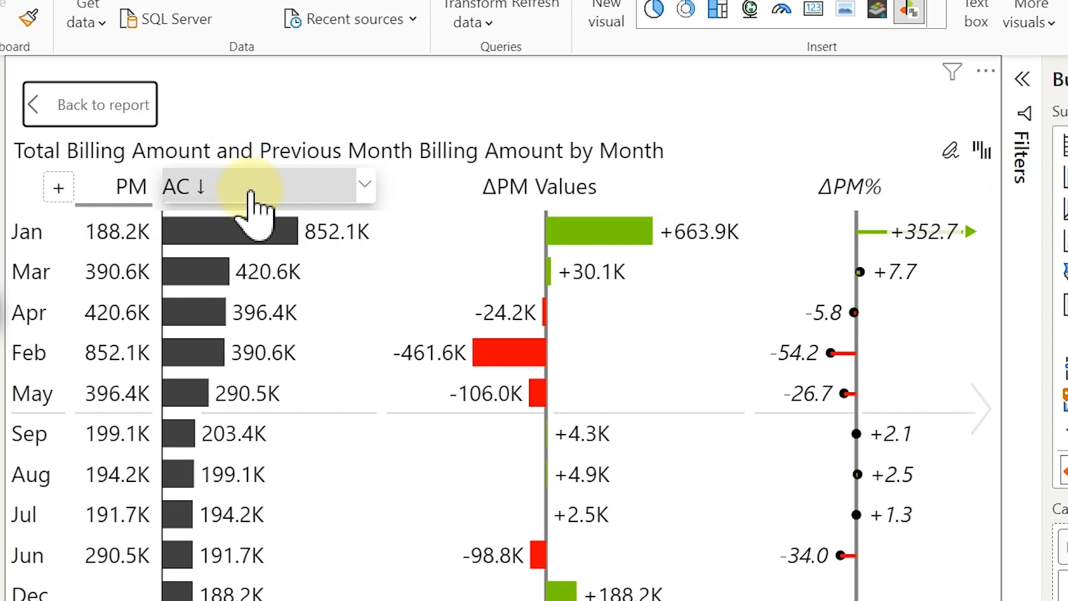
Rename the AC column of the Zebra BI visual as CM
click(364, 184)
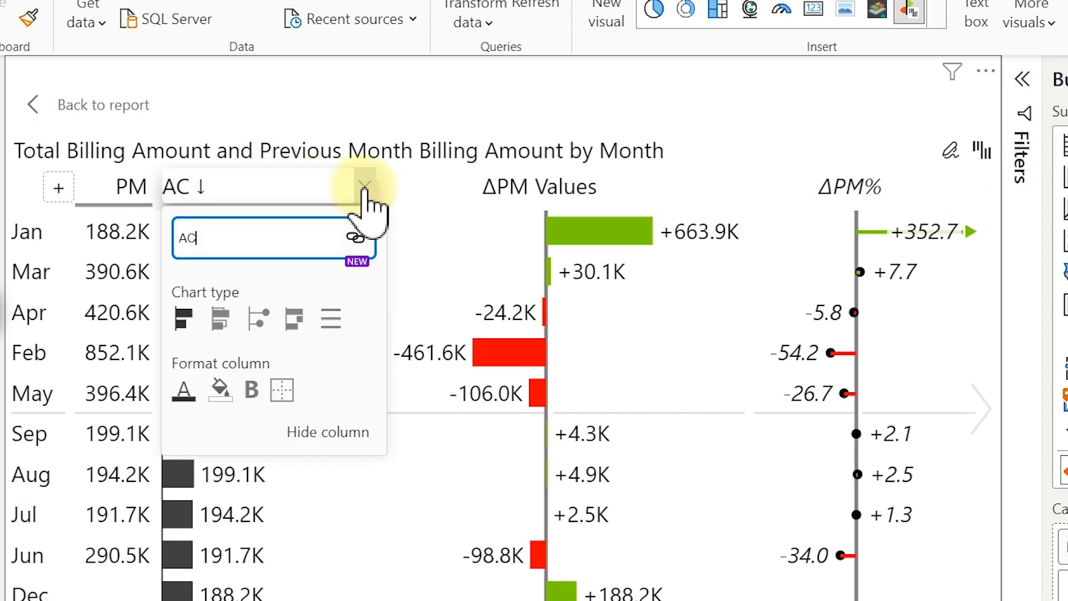
drag(204, 243, 156, 243)
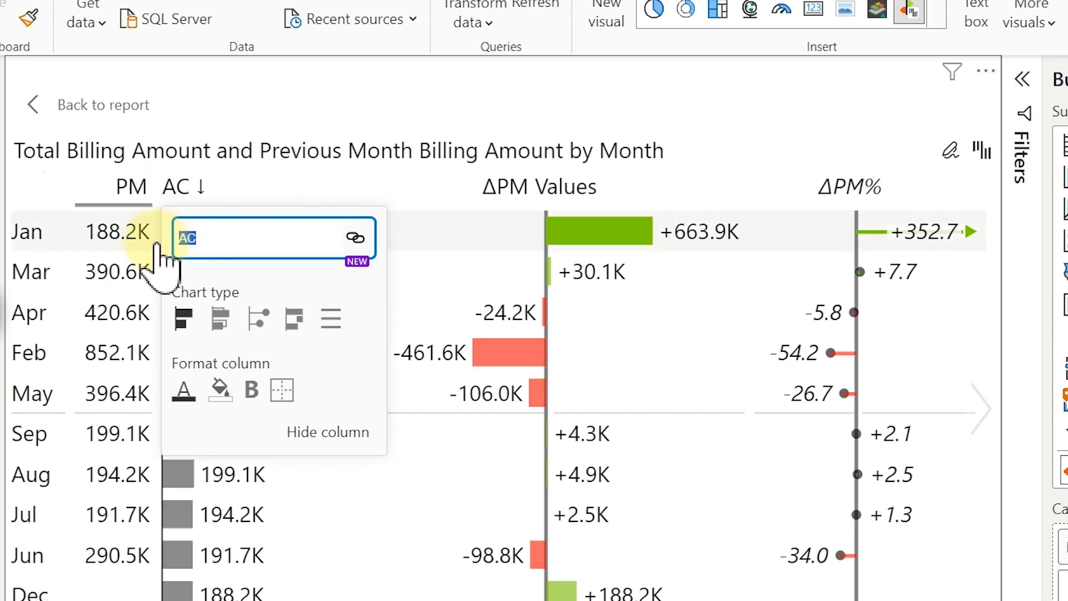
text(Current Mon)
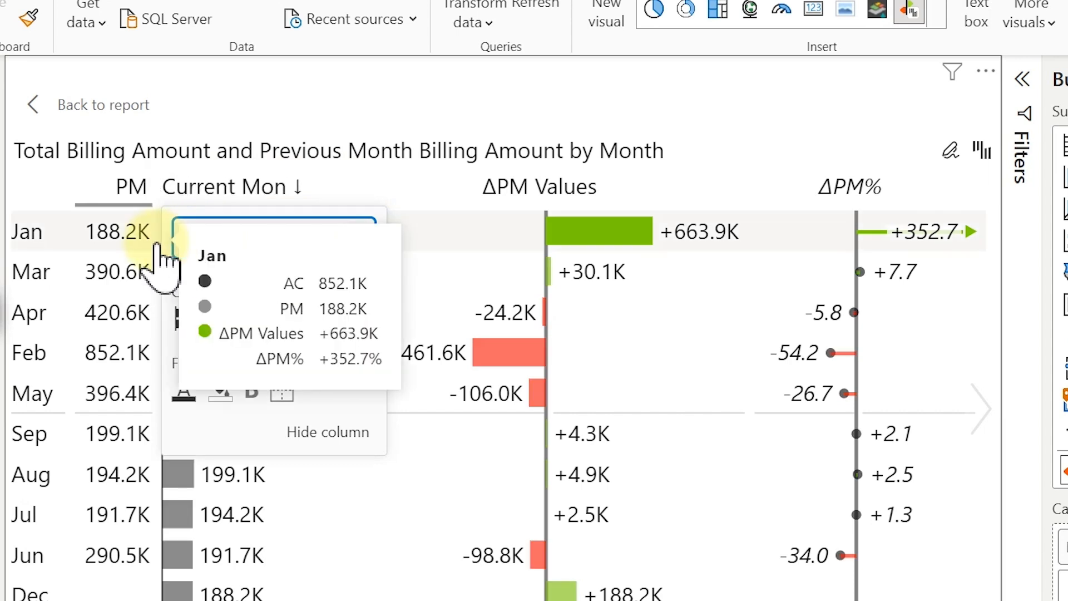
key(BackSpace)
key(BackSpace)
key(BackSpace)
key(BackSpace)
key(BackSpace)
key(BackSpace)
key(BackSpace)
key(BackSpace)
key(BackSpace)
key(BackSpace)
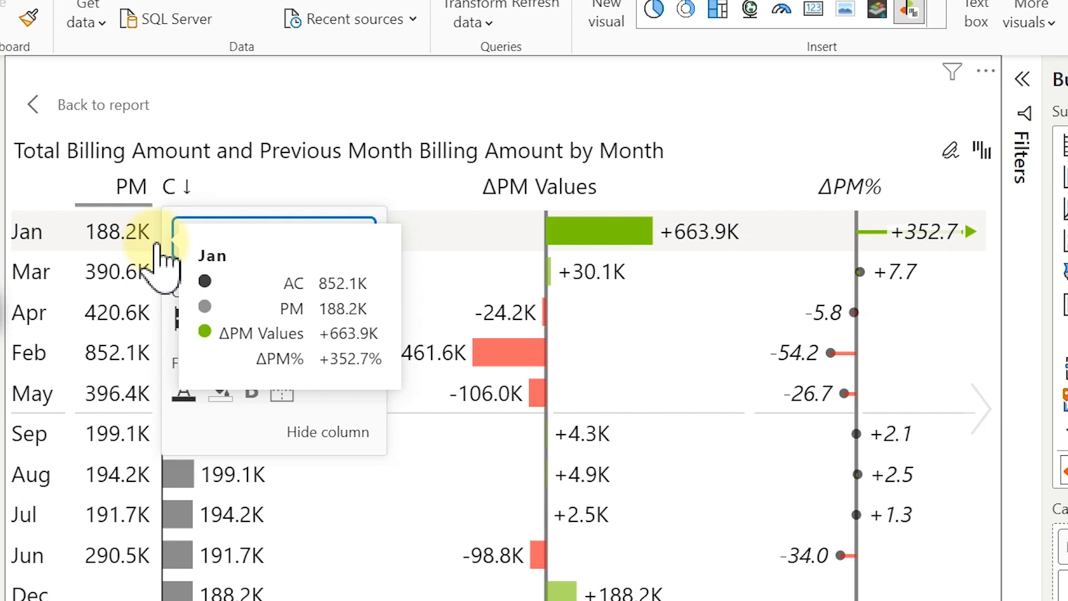
text(M)
click(666, 102)
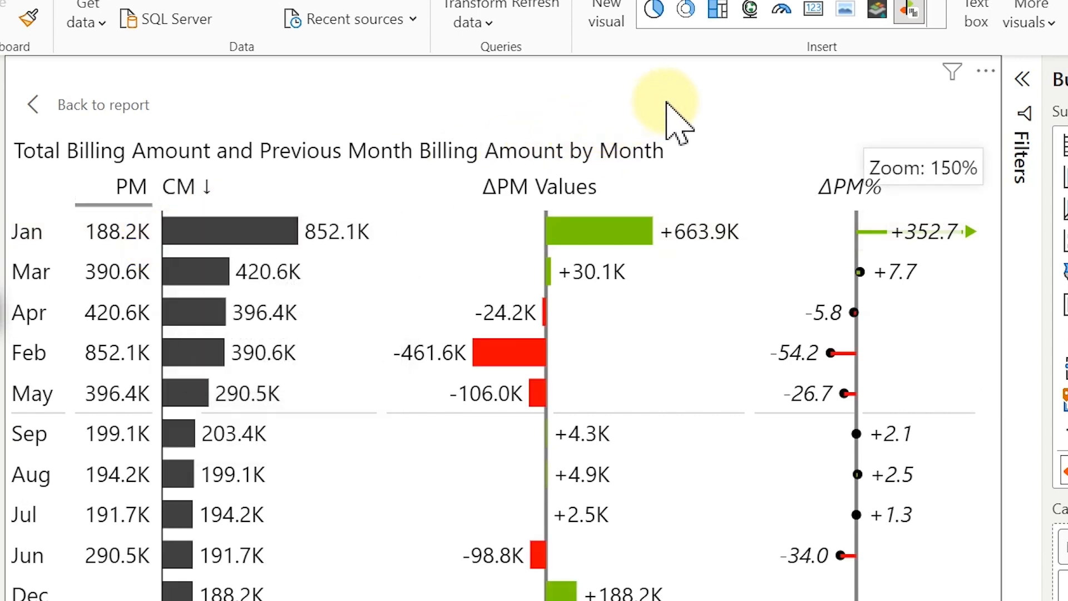
Return to the report page, shrink the Zebra BI visual, and place it below the Total Billing Amount card at the page's lower-left corner
mouse_move(578, 237)
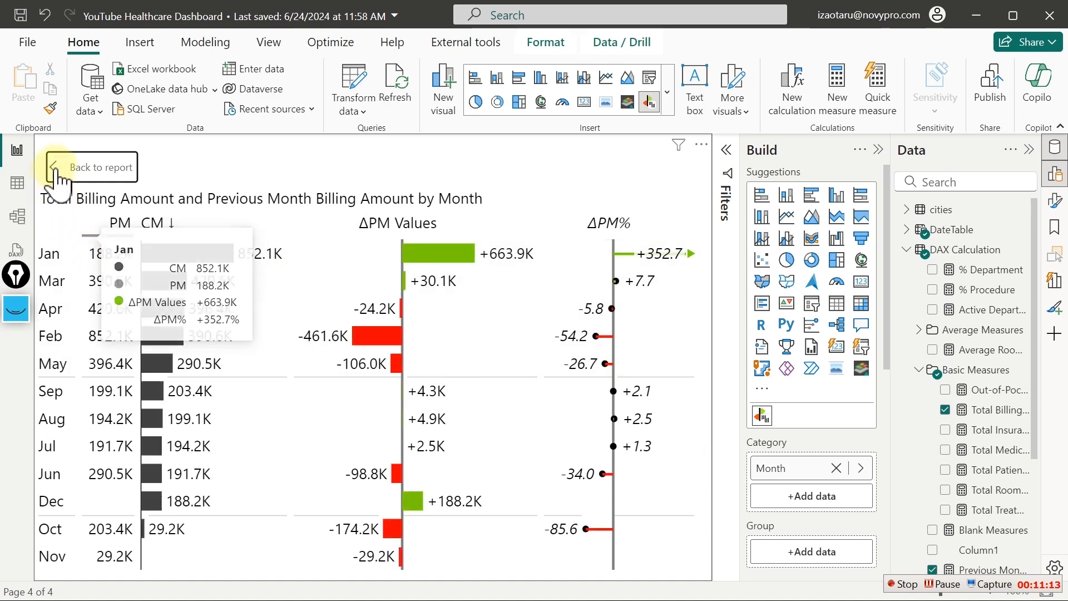
click(64, 164)
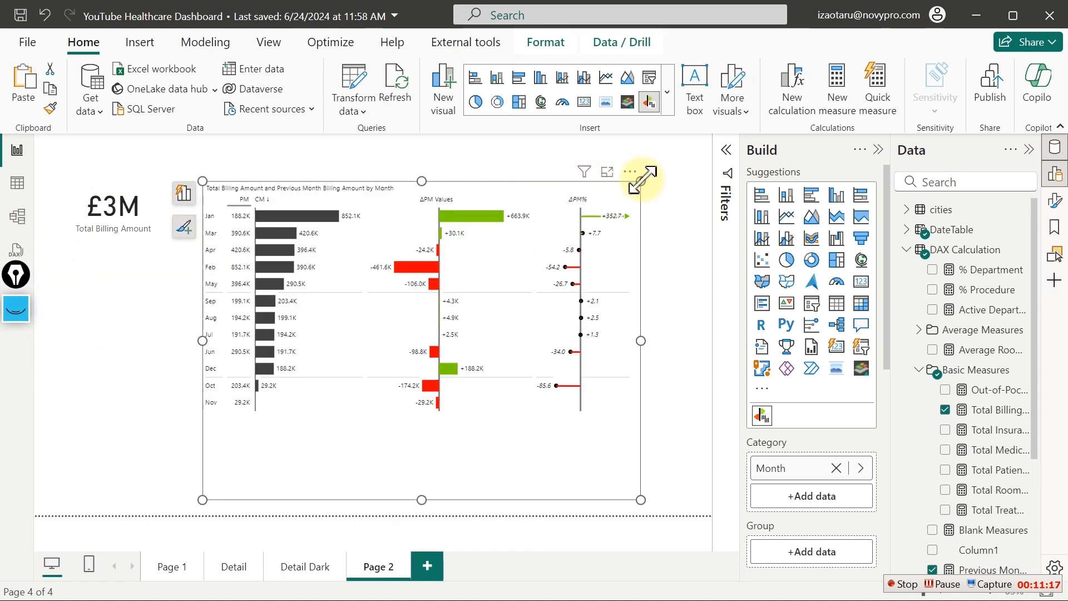
drag(643, 180, 488, 305)
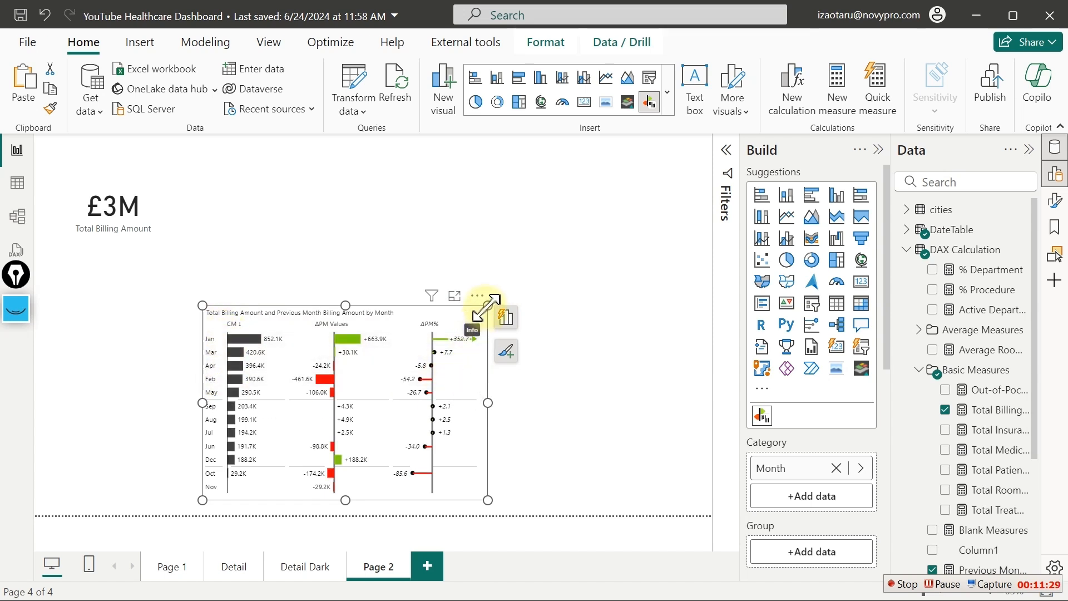
drag(486, 307, 508, 312)
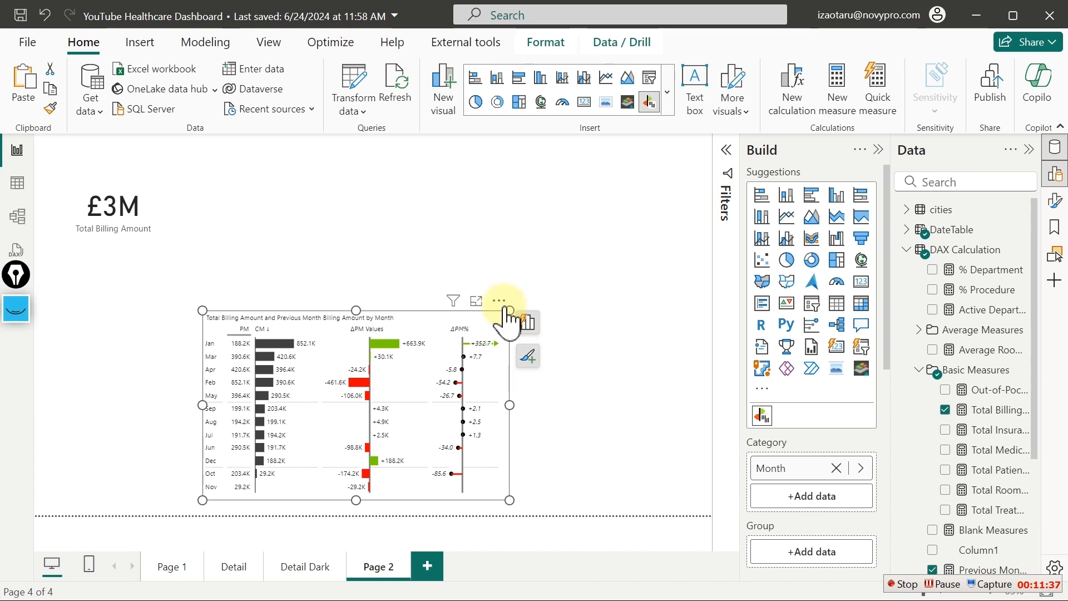
drag(420, 301, 358, 300)
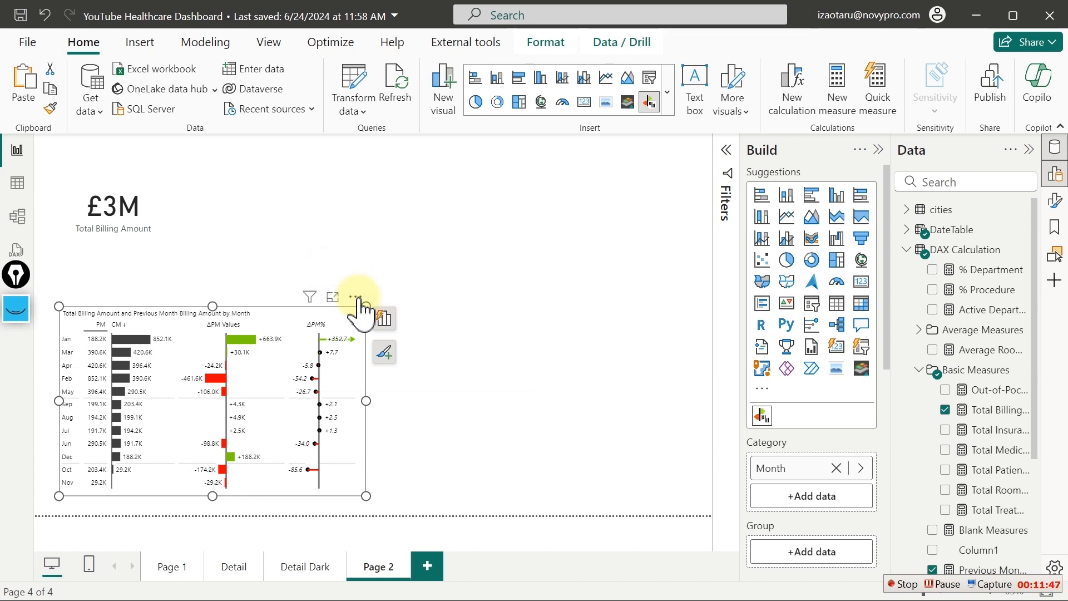
Duplicate the Zebra BI visual, move the copy to the page's upper right, and enlarge it to fill the space down to the lower-right corner
drag(359, 306, 364, 311)
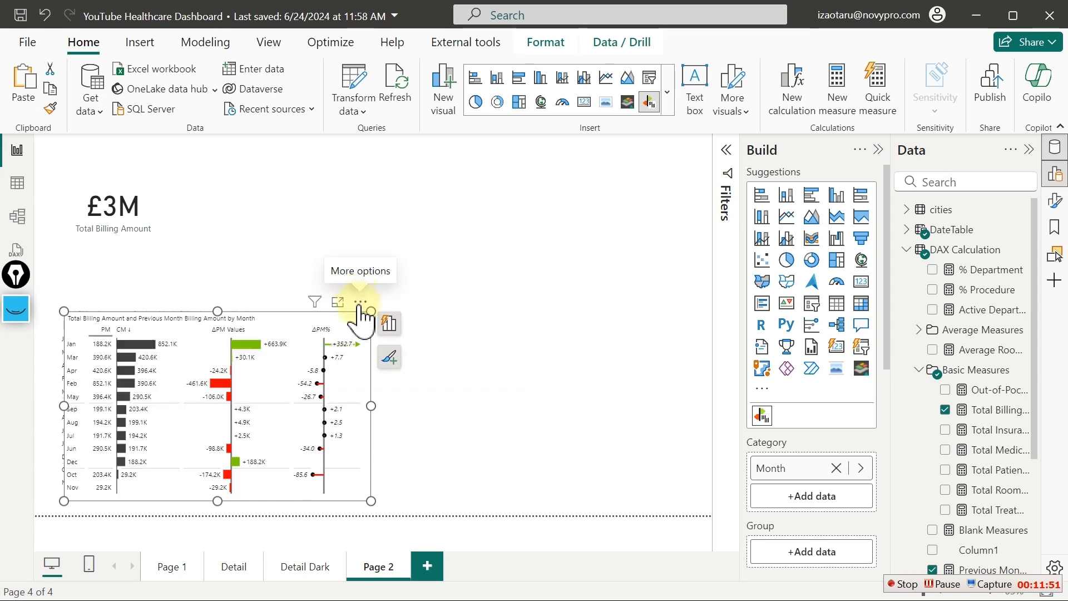
drag(359, 307, 579, 159)
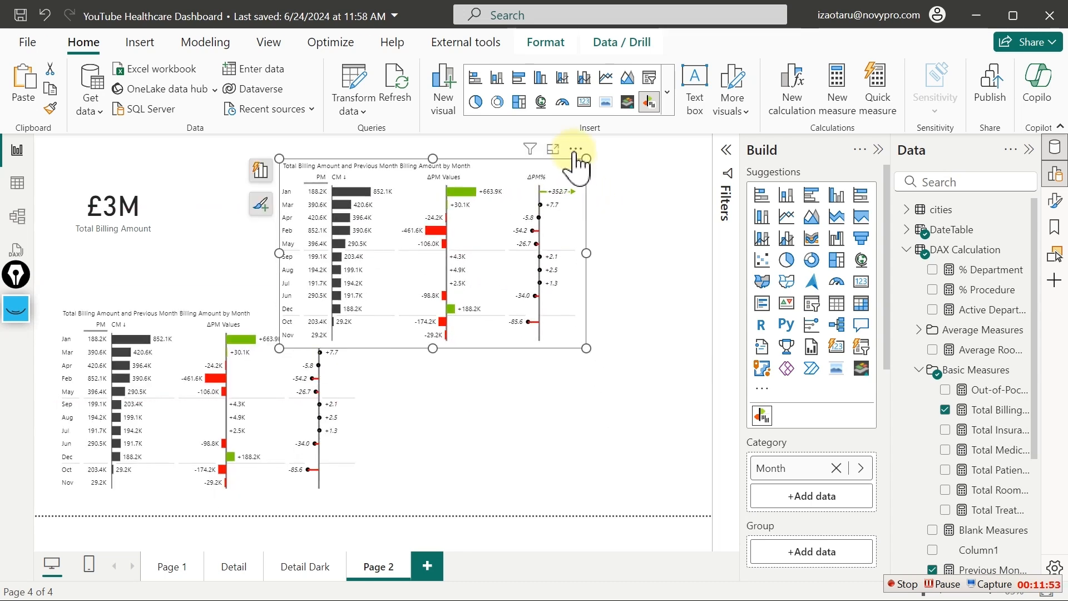
drag(588, 353, 700, 504)
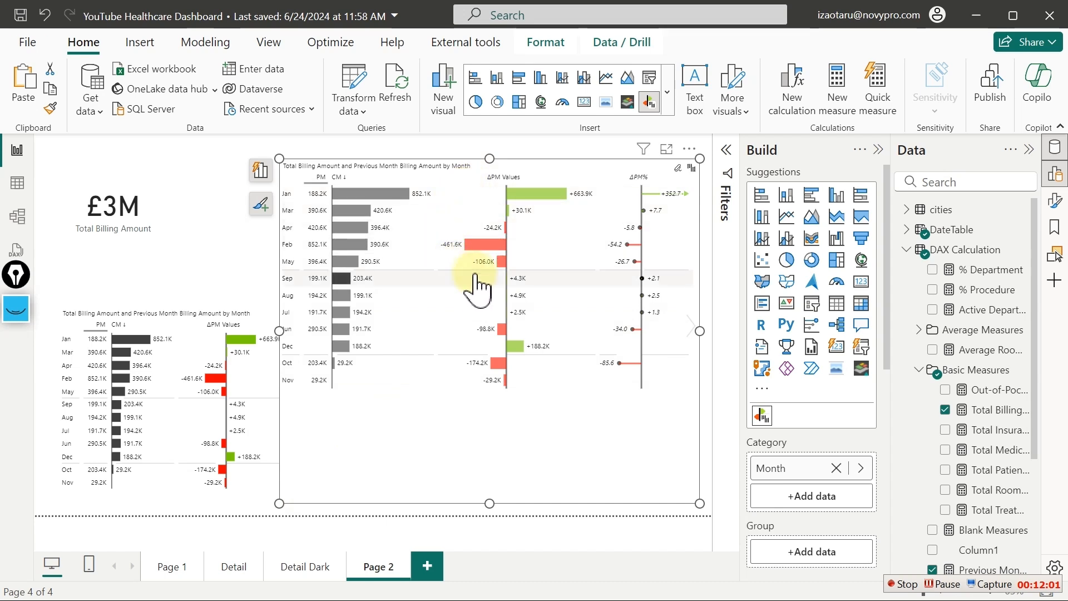
Replace Month with Weekday from DateTable as the duplicated visual's category
click(259, 172)
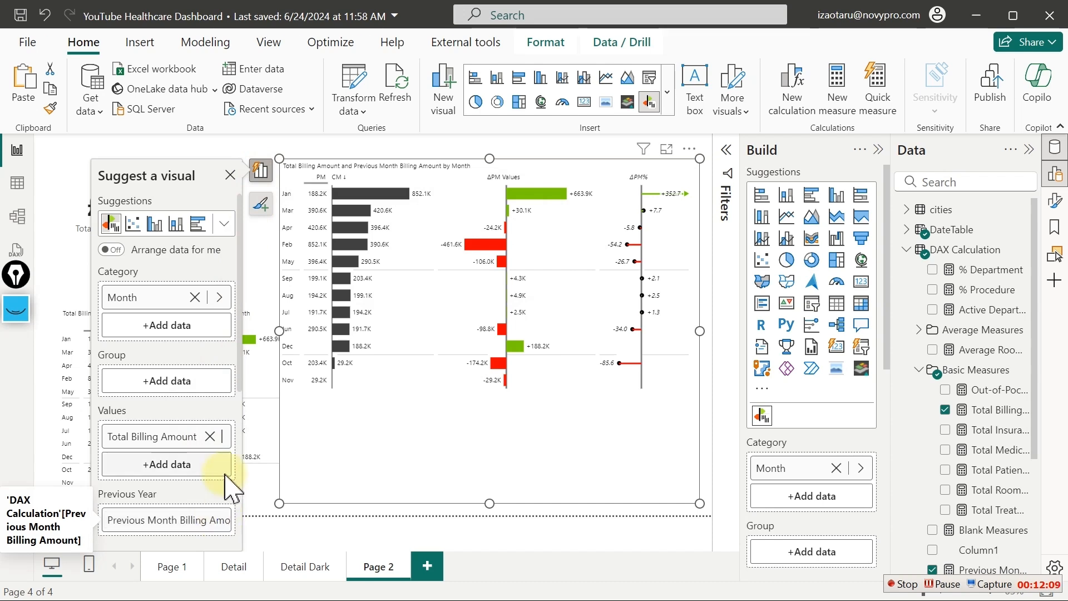
click(218, 296)
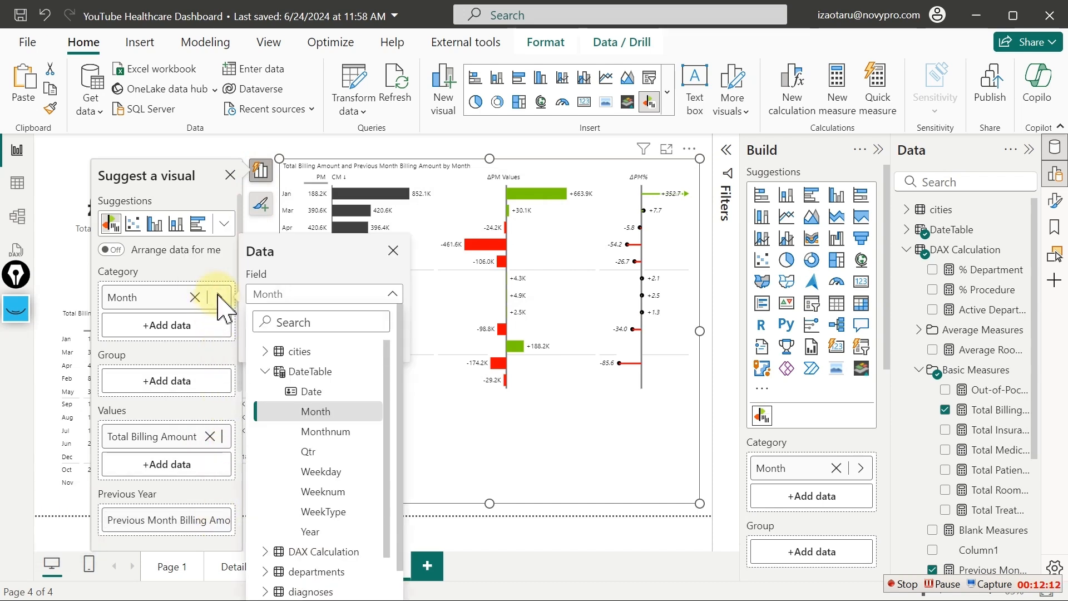
click(344, 473)
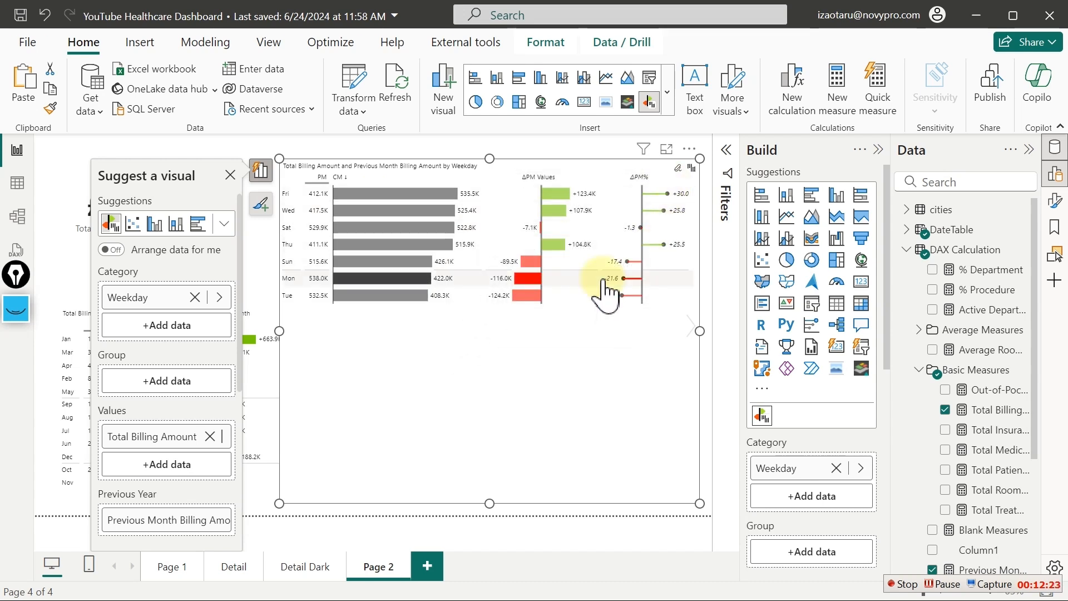
Add Department from the departments table as the duplicated visual's group
click(200, 383)
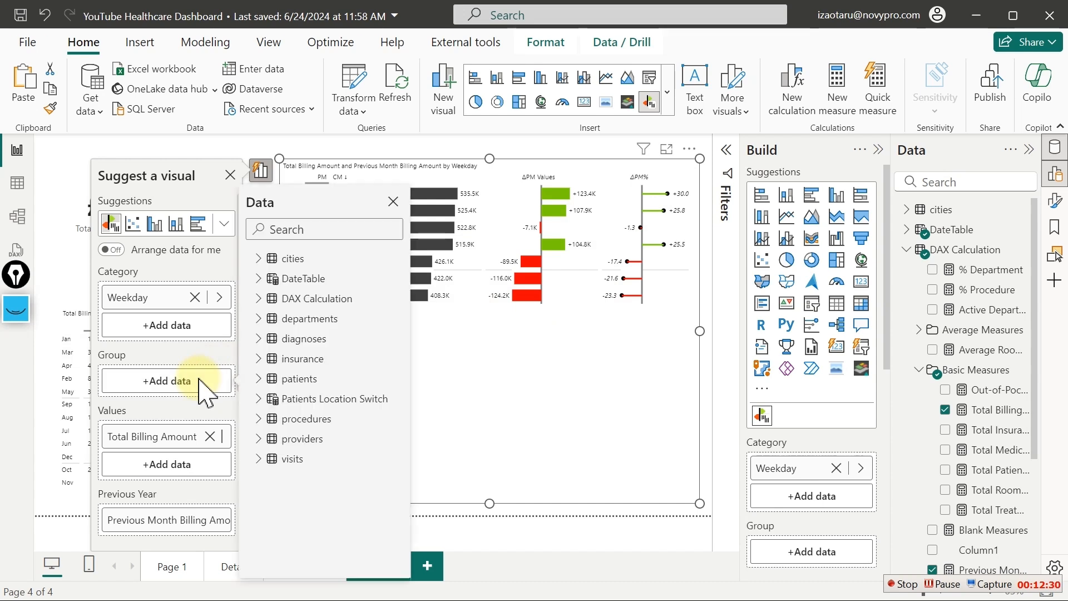
click(258, 319)
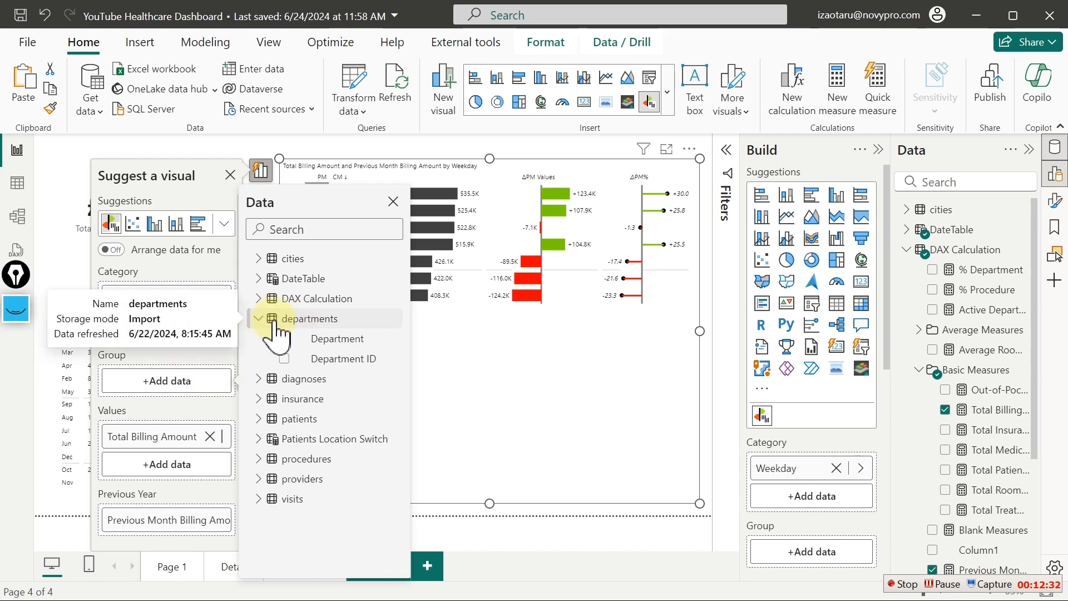
click(323, 340)
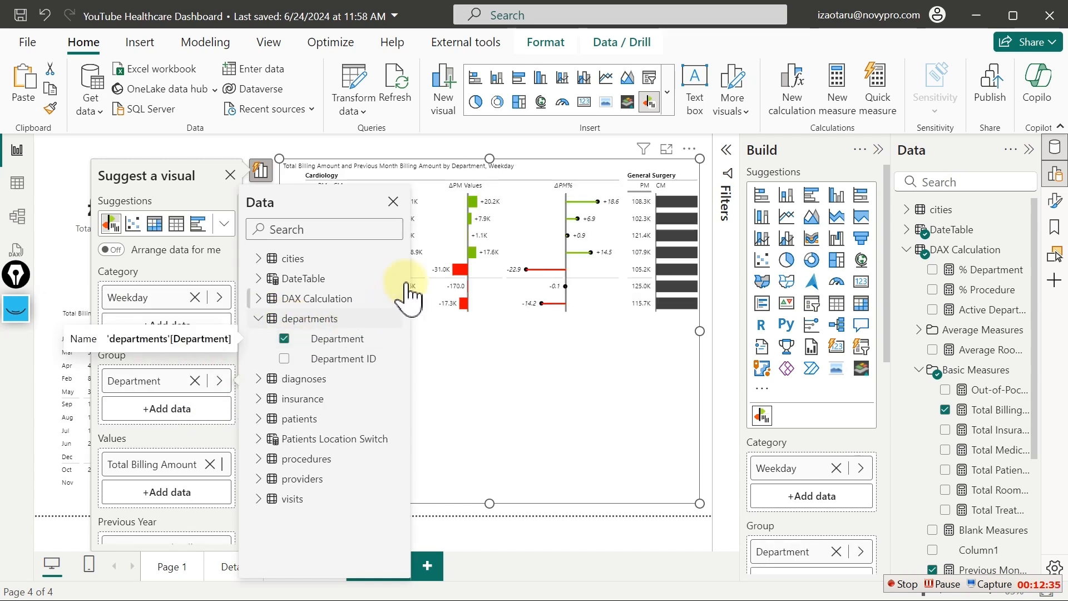
click(396, 210)
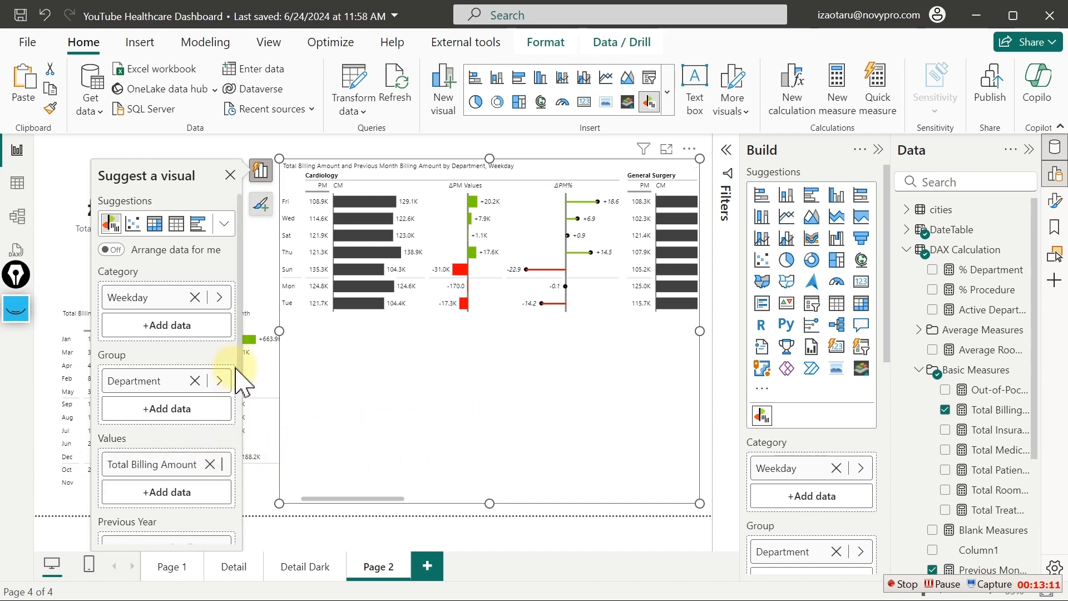
Create a new measure in the DAX Calculation table named Previous Weekday Billing Amount
drag(238, 370, 233, 481)
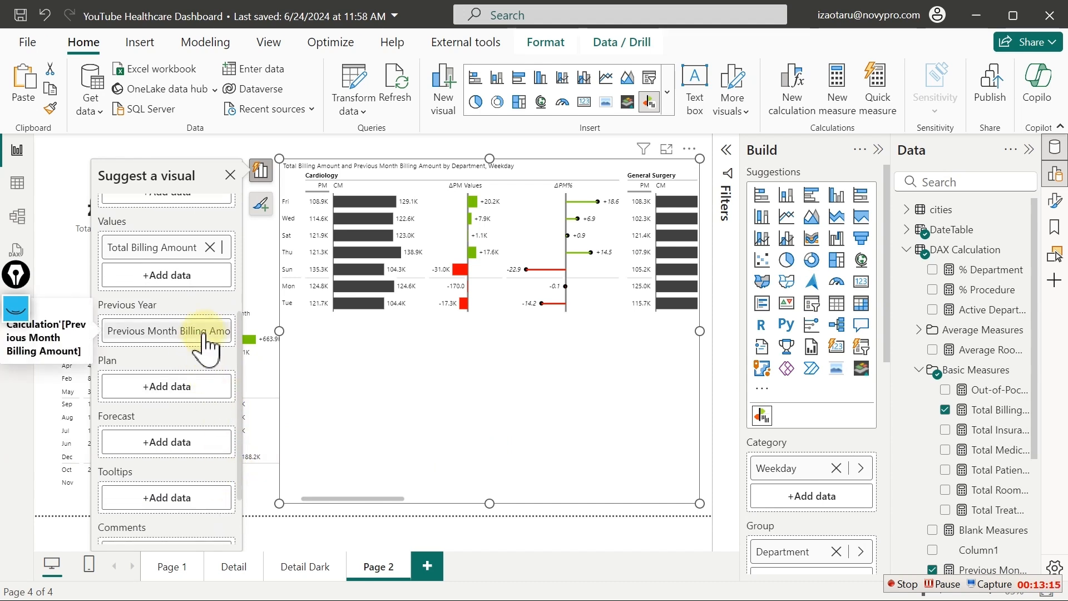
right_click(979, 271)
click(893, 323)
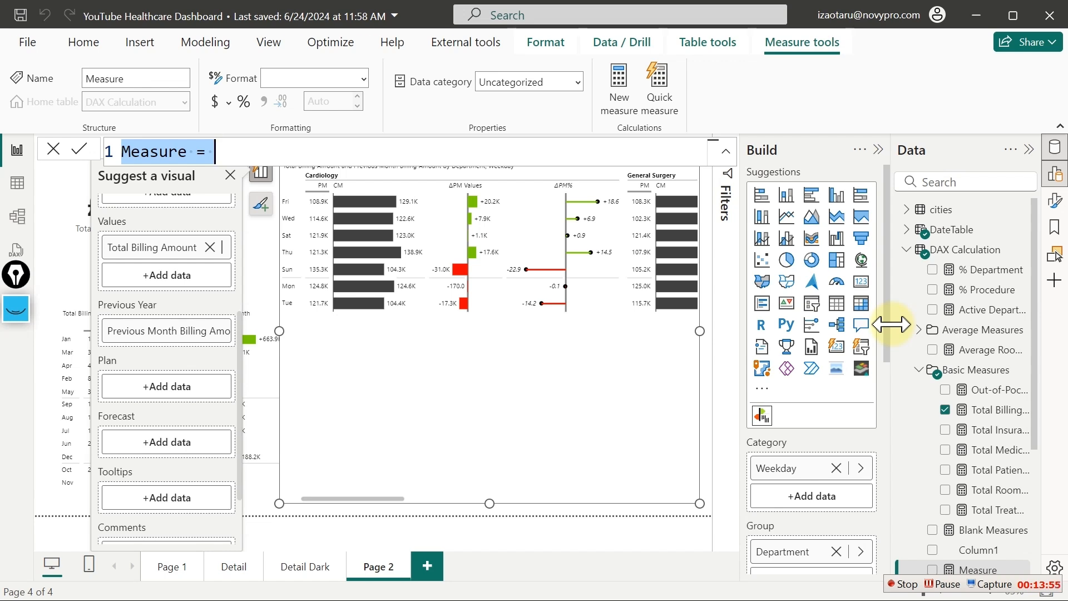
text(Previous Weekday Billing Amount =)
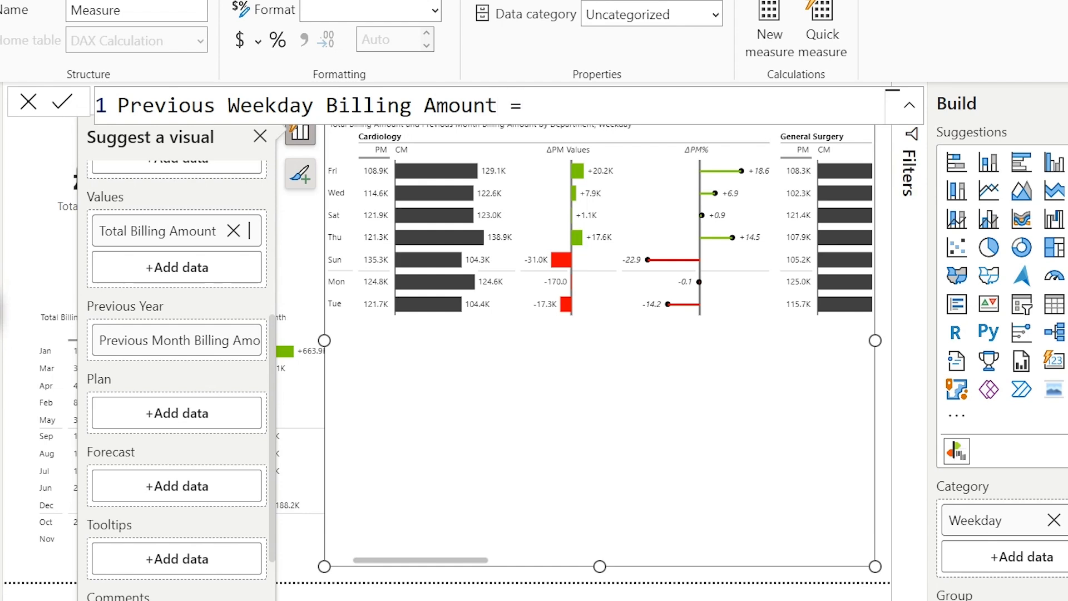
Declare a variable named _CurrentWeekday on a new line of the Previous Weekday Billing Amount measure
key(shift+Return)
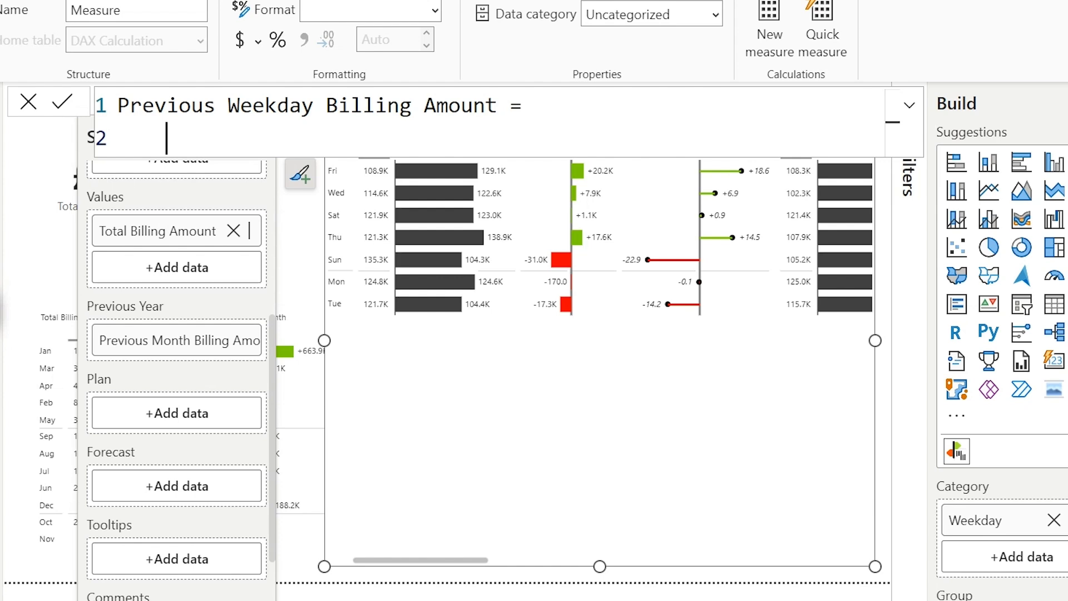
text(var)
key(Tab)
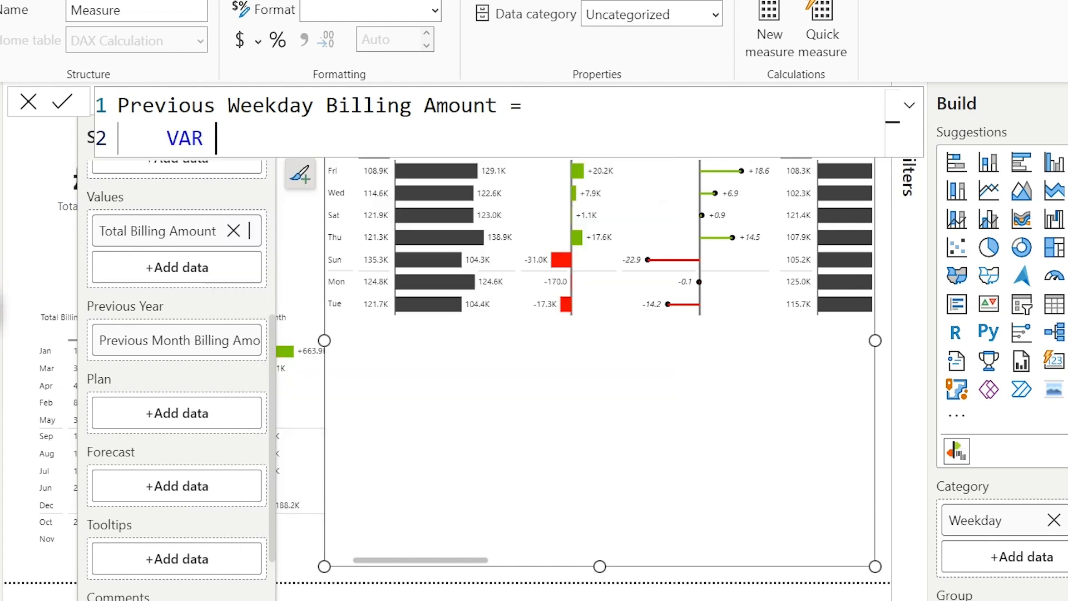
text(_Curre)
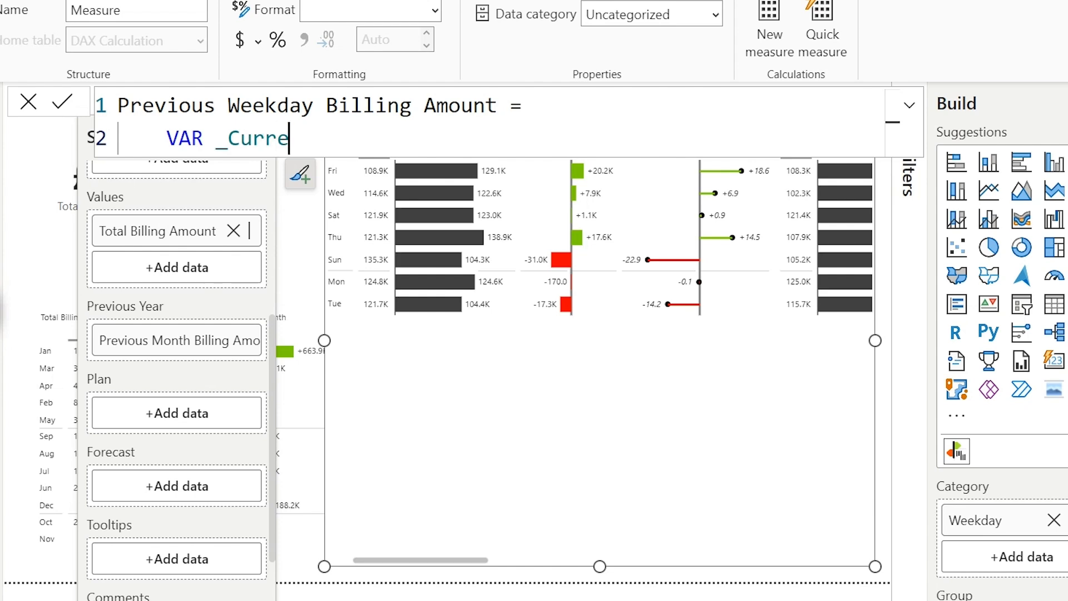
text(ntWeekd)
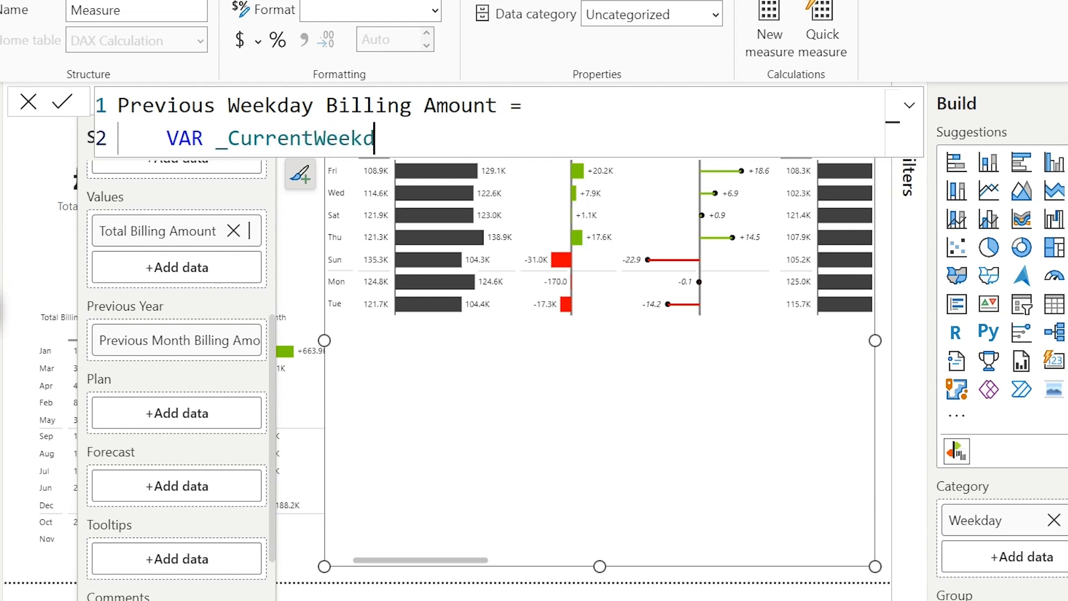
text(ay =)
Assign SELECTEDVALUE(DateTable[Weekday]) to the _CurrentWeekday variable
click(457, 261)
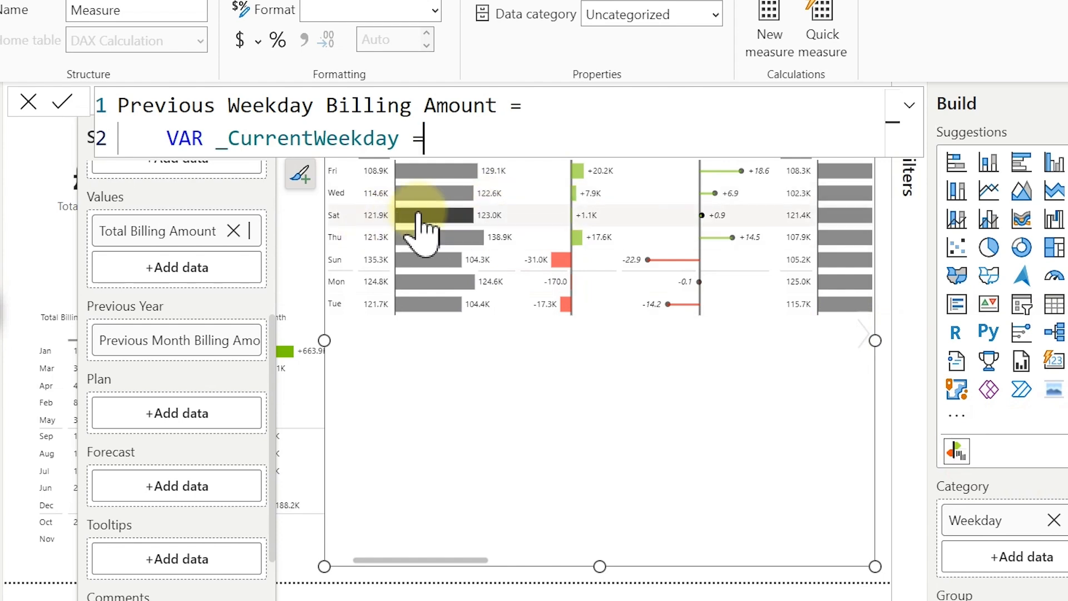
mouse_move(745, 268)
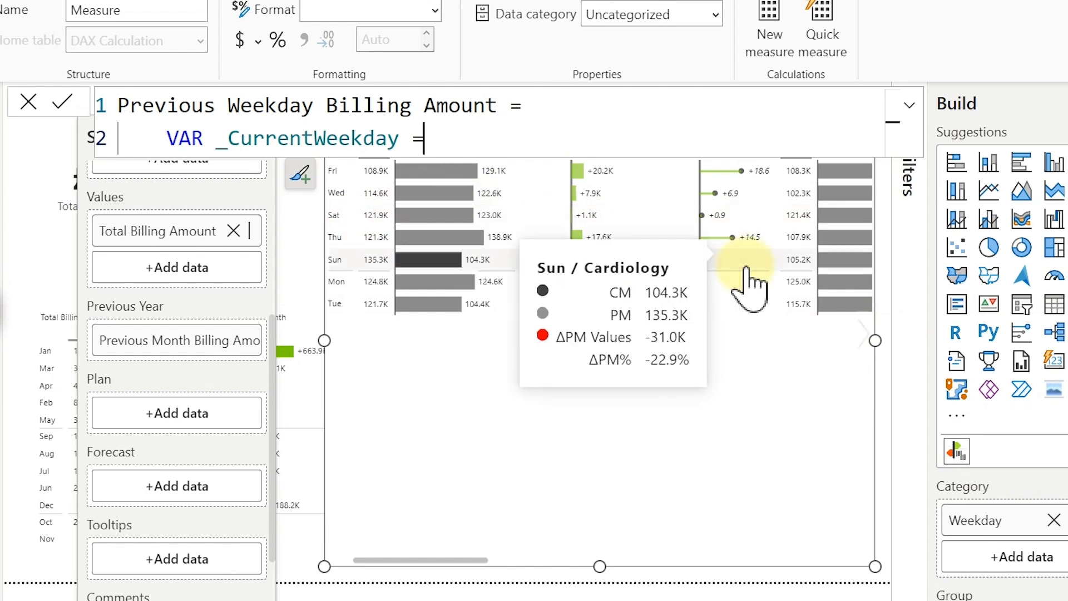
click(711, 262)
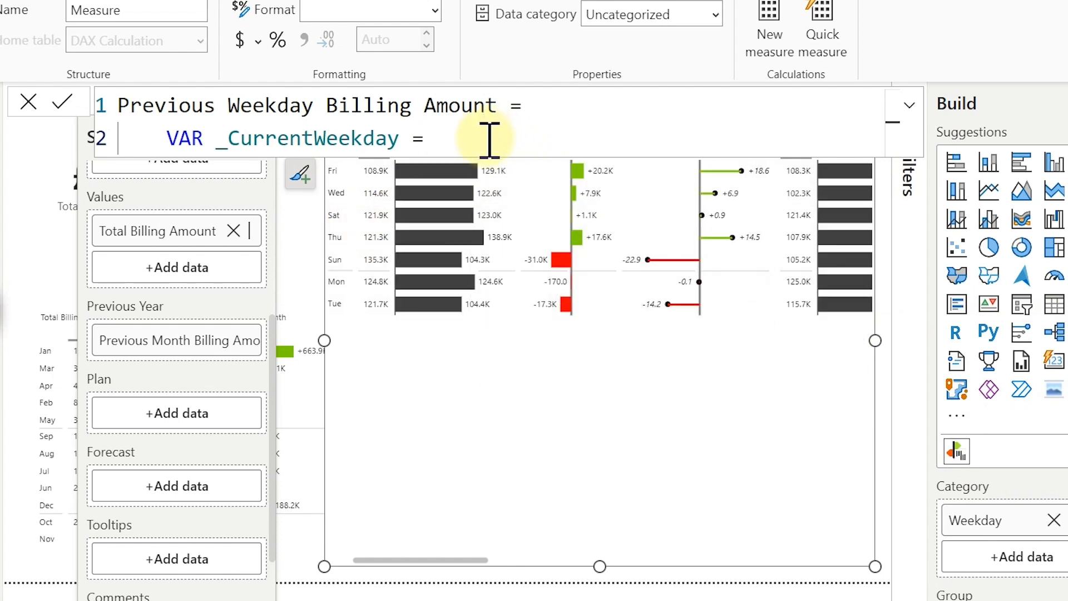
text(selectedv)
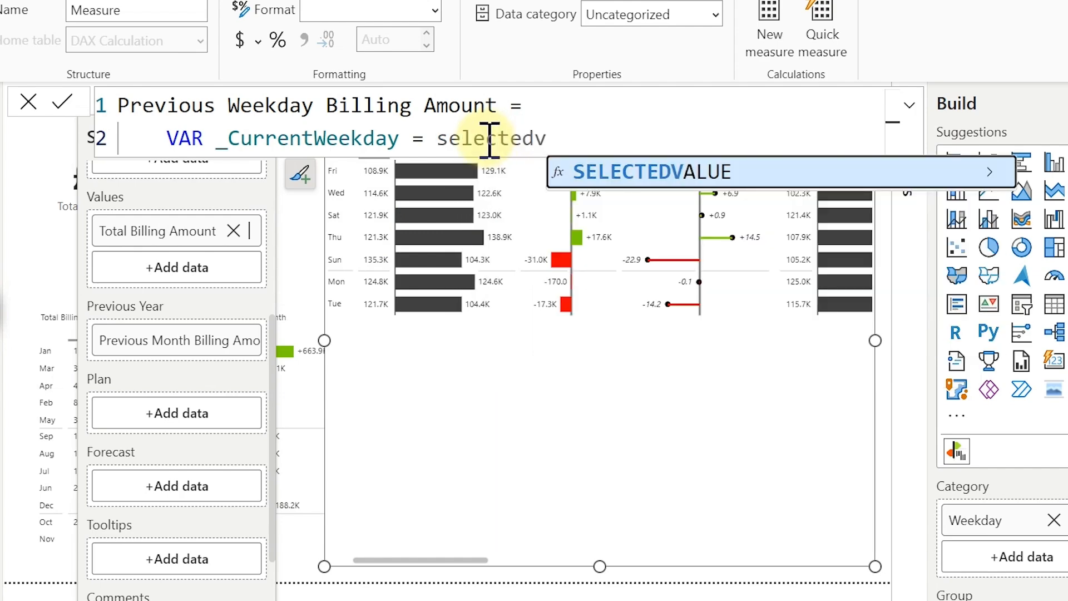
key(Tab)
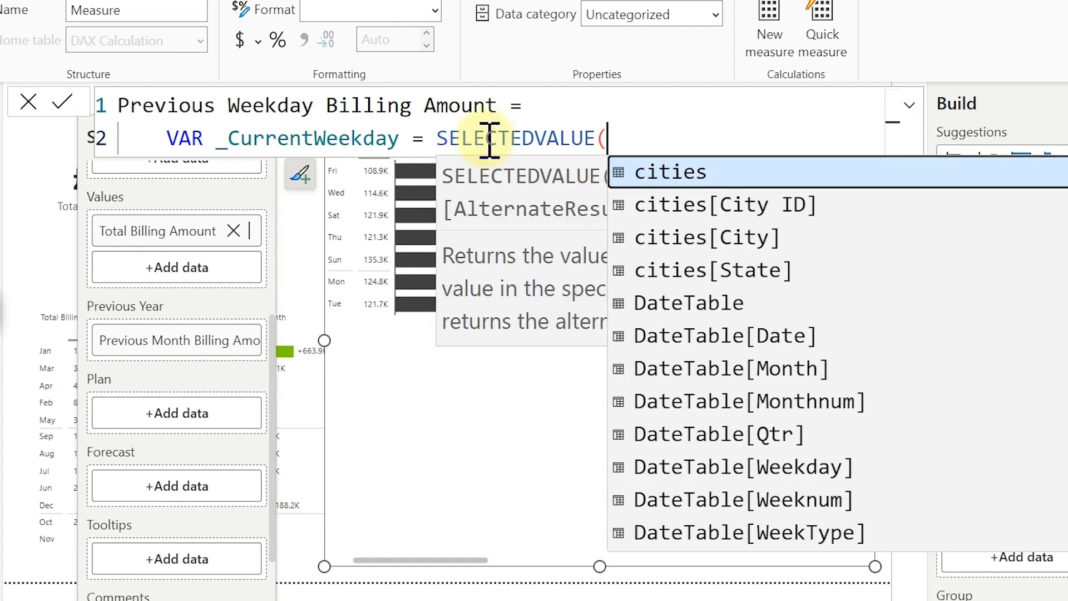
text(wee)
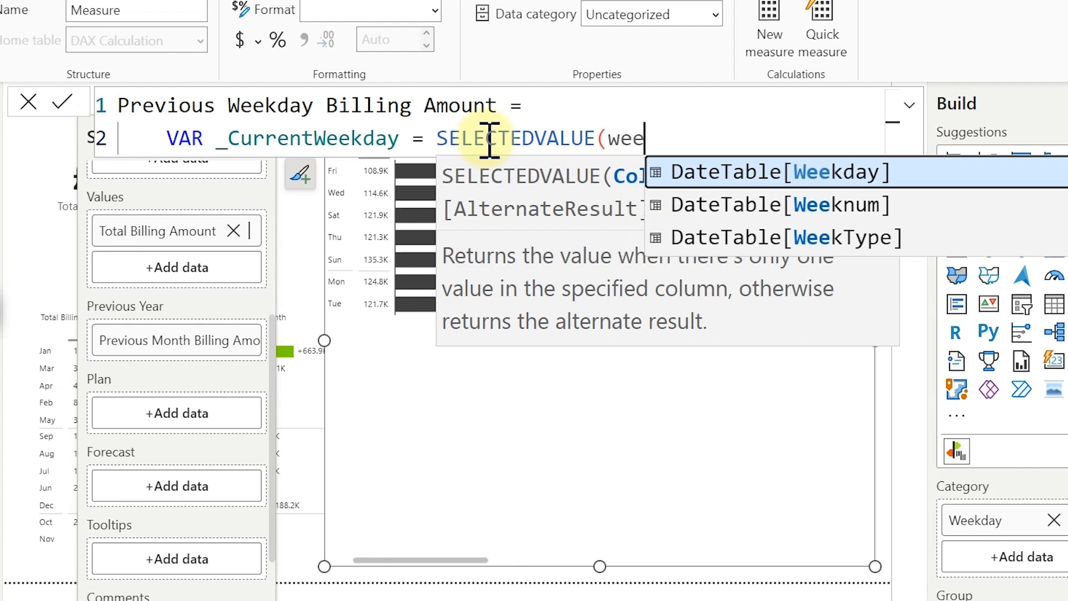
key(Tab)
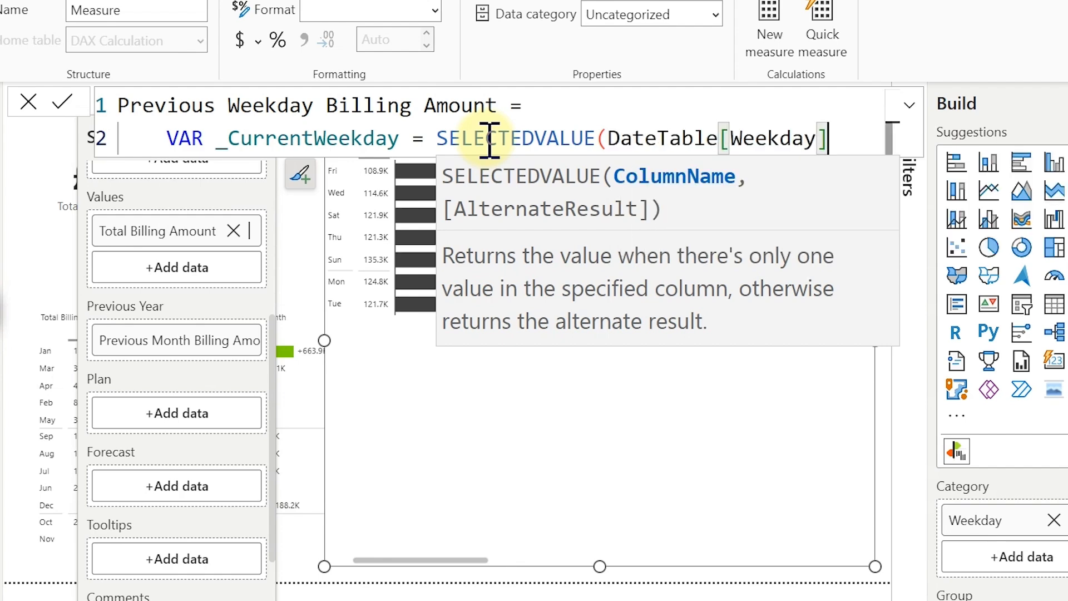
text())
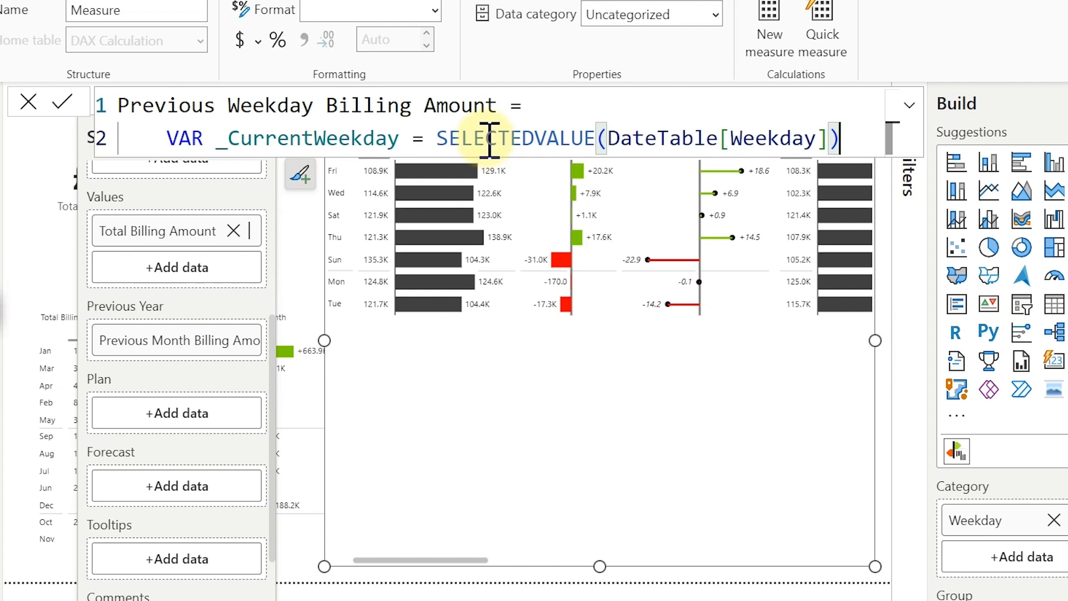
Declare a second variable named _PreviousWeekday on the line below _CurrentWeekday, leaving its expression for a new indented line
key(shift+Return)
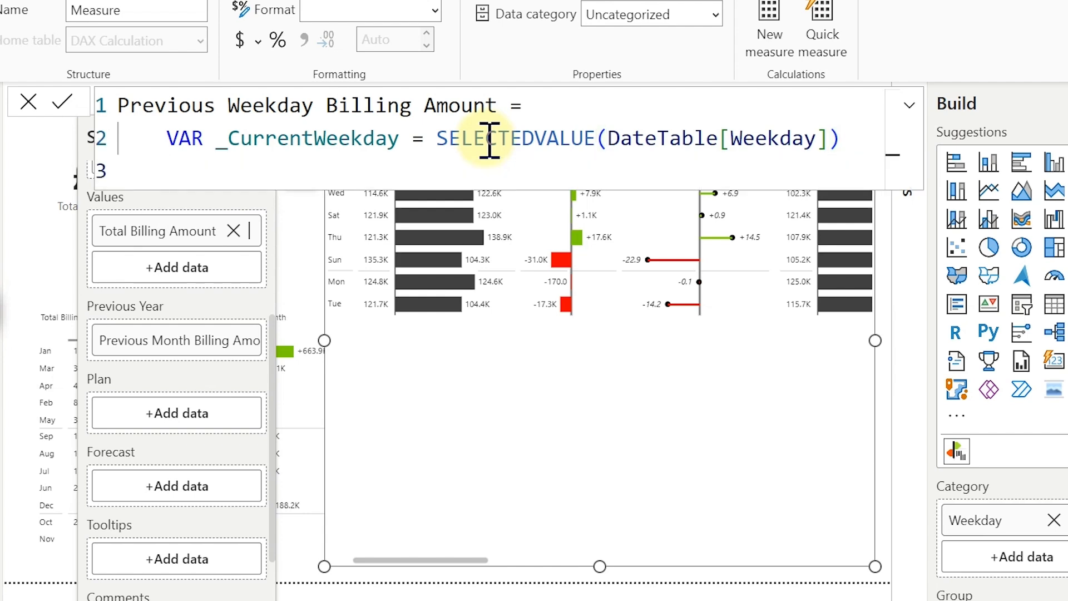
text(var)
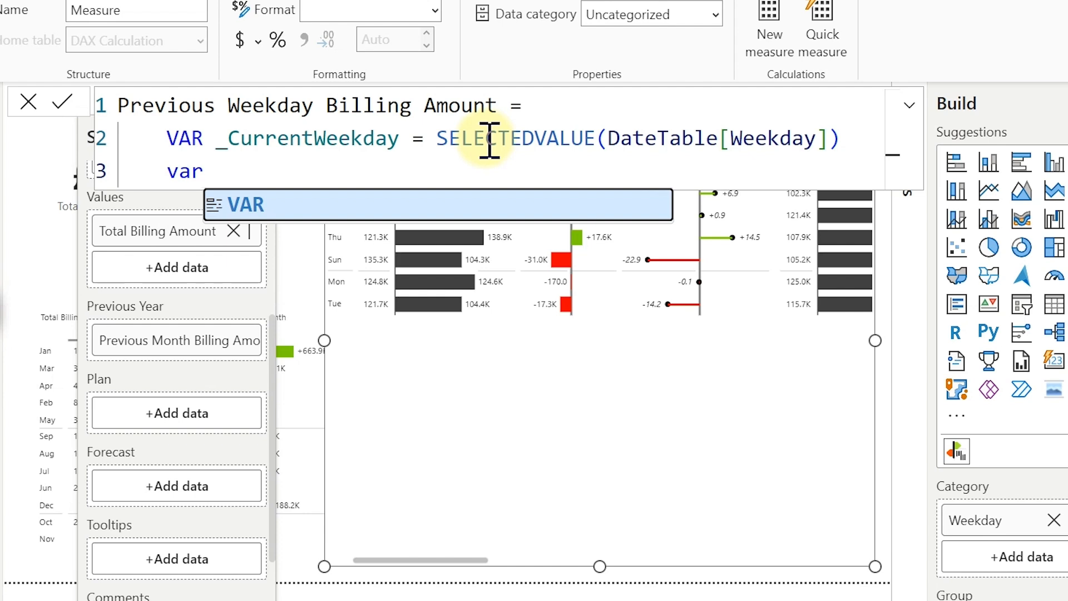
key(Tab)
text(_)
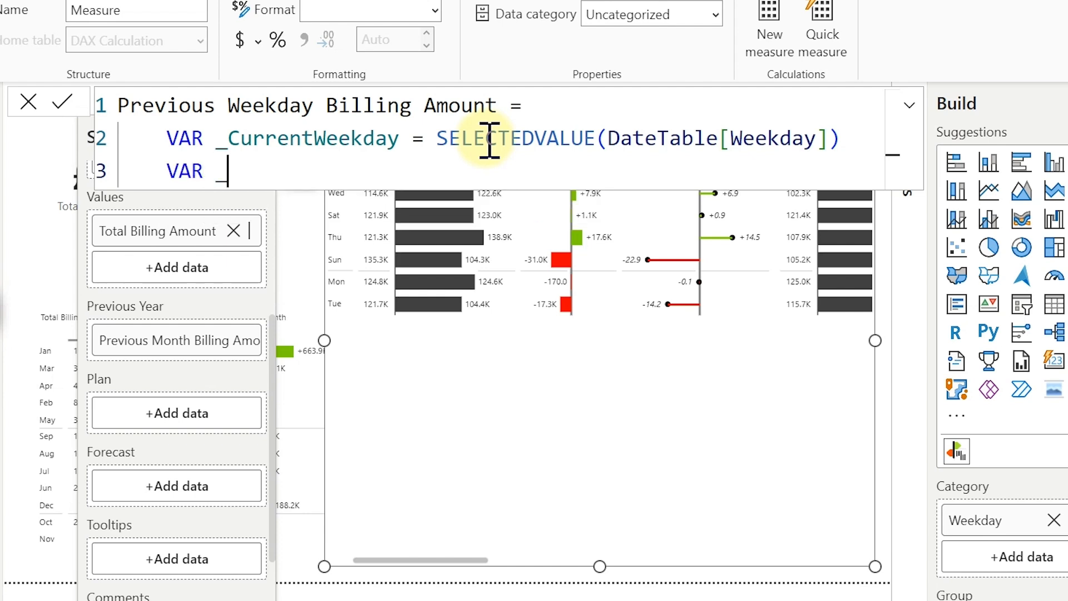
text(Previ)
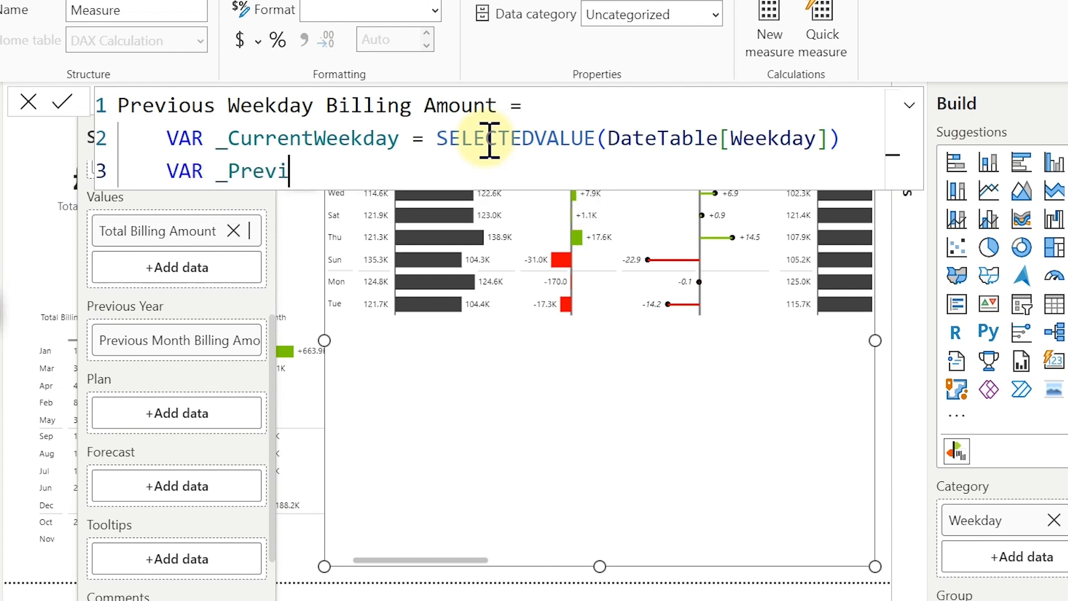
text(ious)
key(BackSpace)
key(BackSpace)
key(BackSpace)
key(BackSpace)
text(ous =)
key(BackSpace)
key(BackSpace)
key(BackSpace)
text(sW)
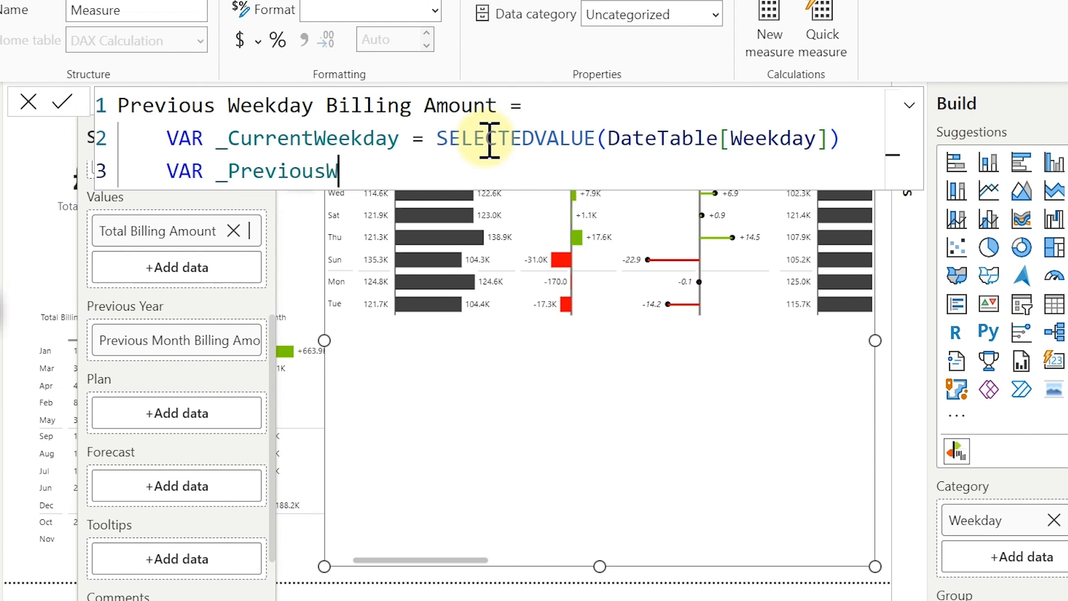
text(eekday )
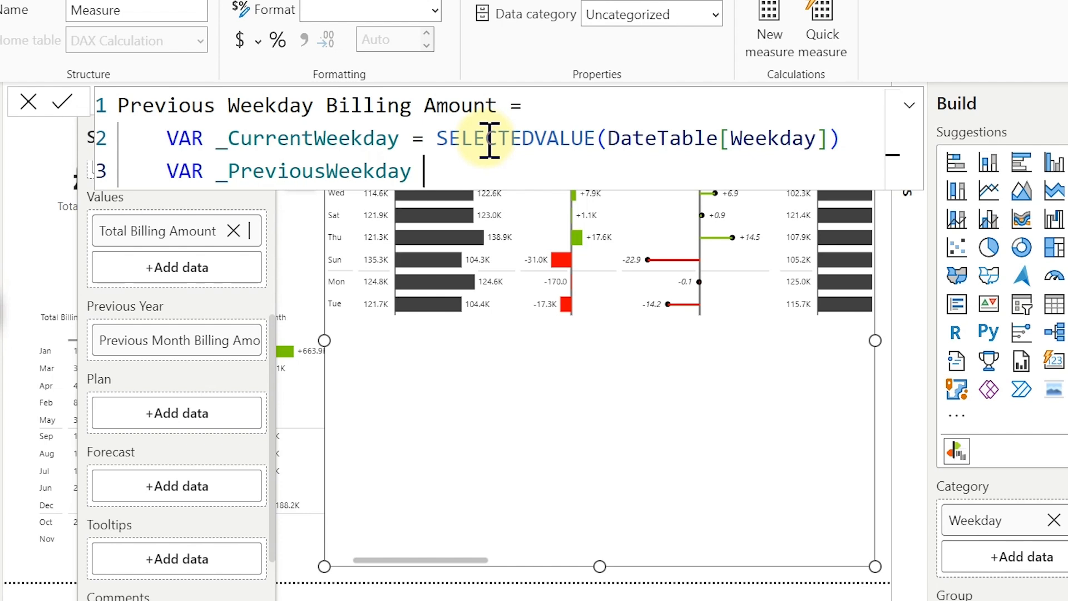
text(=)
key(shift+Return)
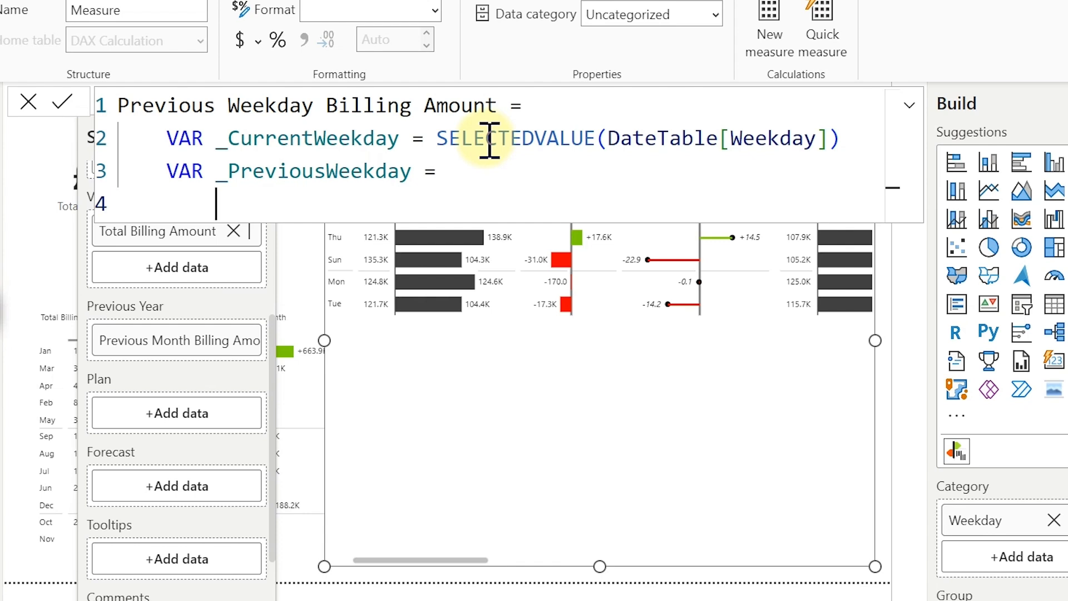
Begin the _PreviousWeekday expression with a SWITCH function that evaluates _CurrentWeekday
text(sw)
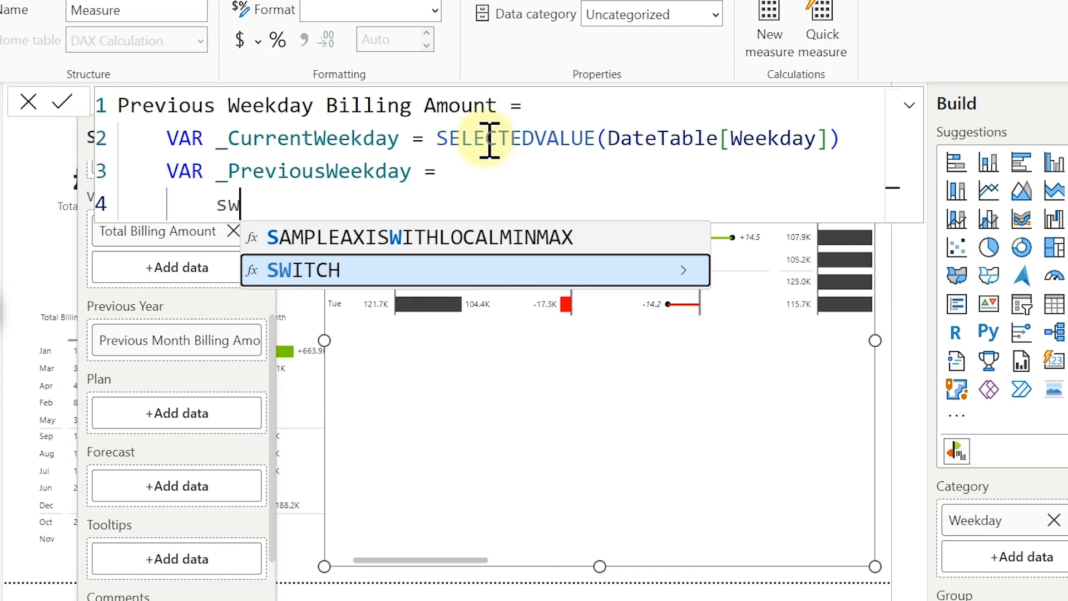
key(Tab)
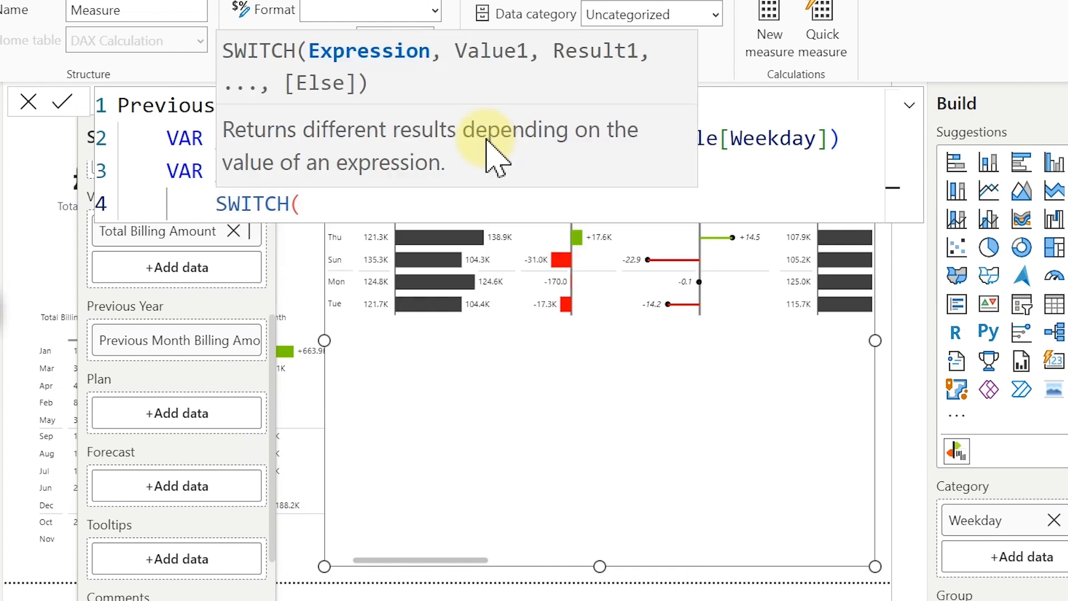
key(shift+Return)
text(_)
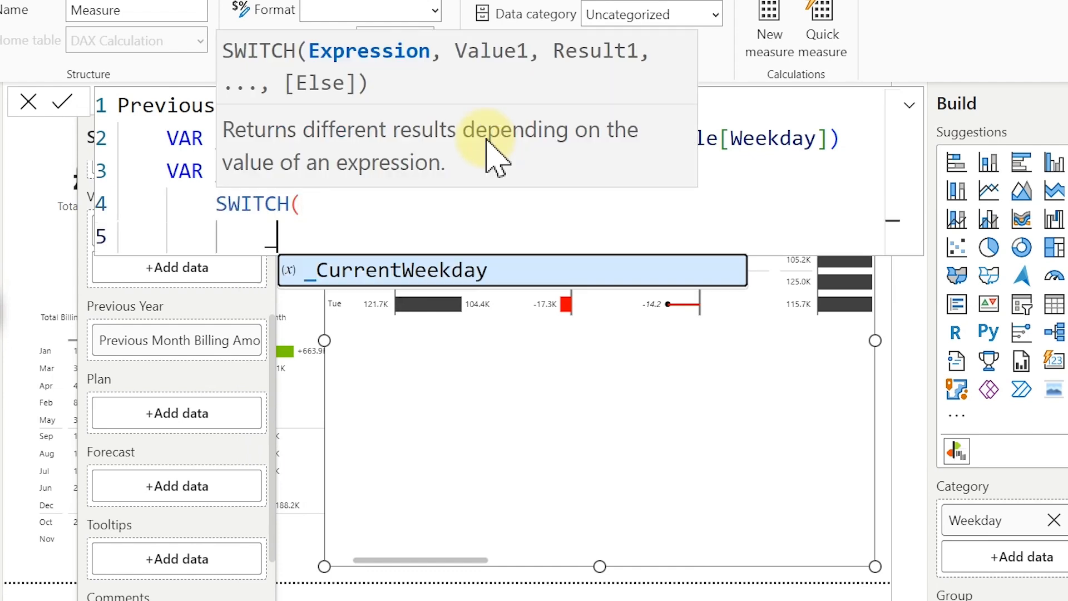
key(Tab)
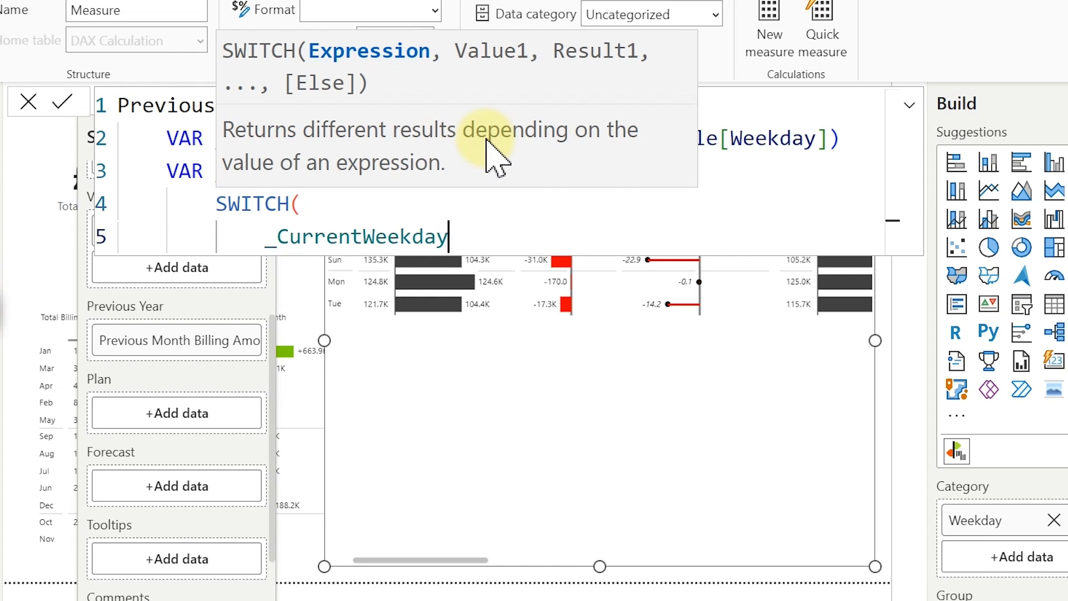
text(,)
key(shift+Return)
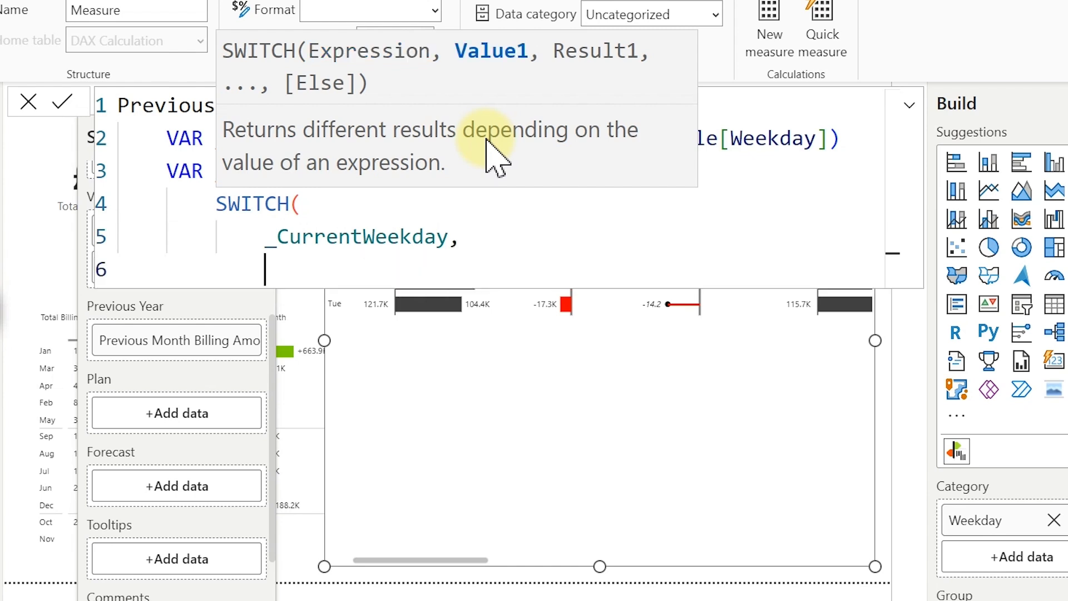
Add the first two SWITCH pairs on separate lines, returning "Sun" for "Mon" and "Mon" for "Tue"
text("Mon)
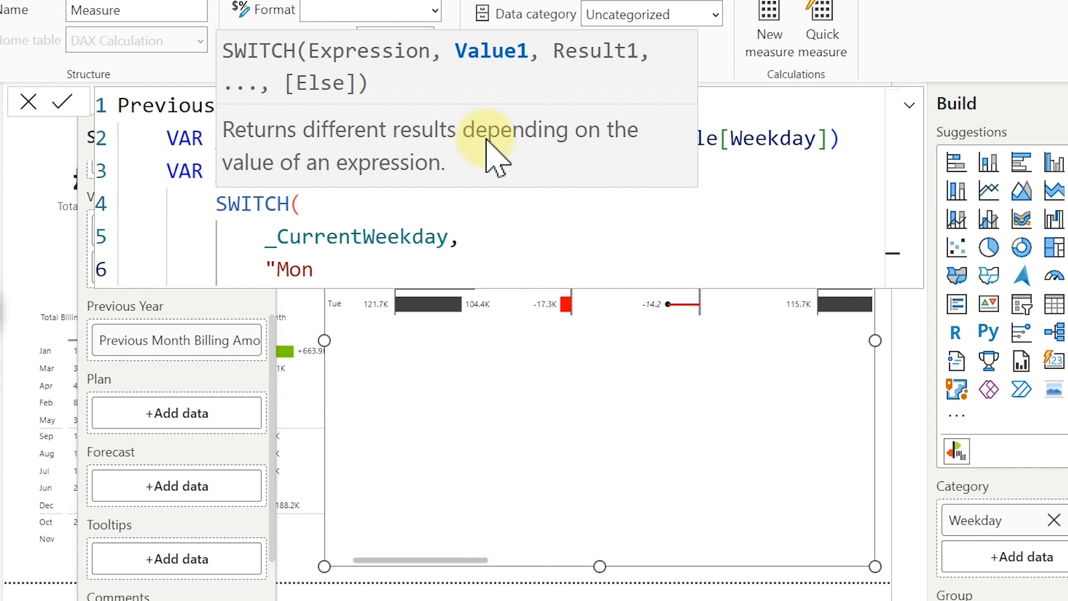
scroll(497, 158, down, 6)
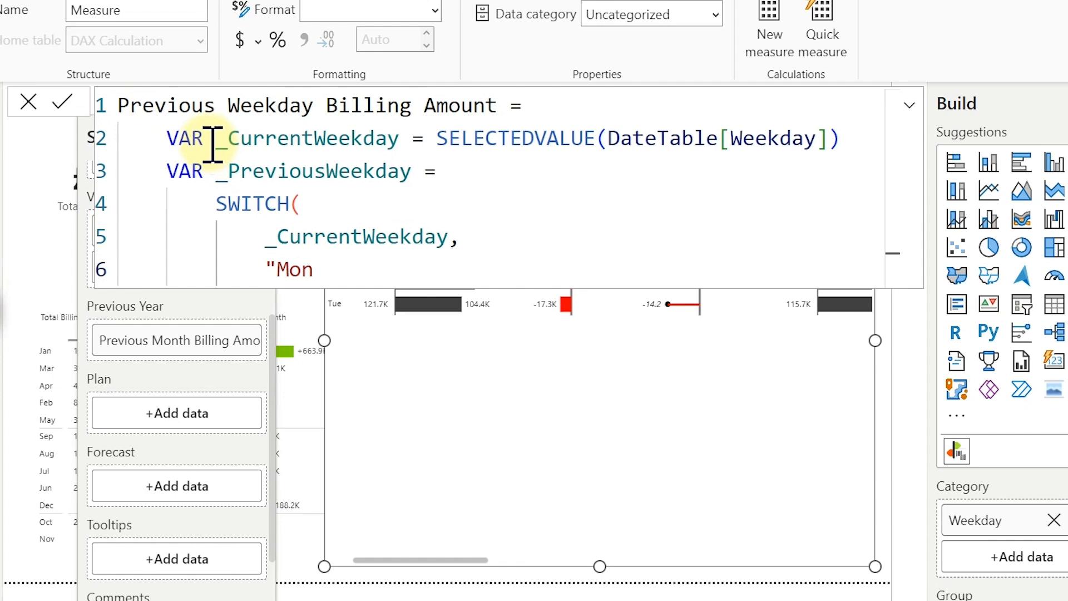
text(",)
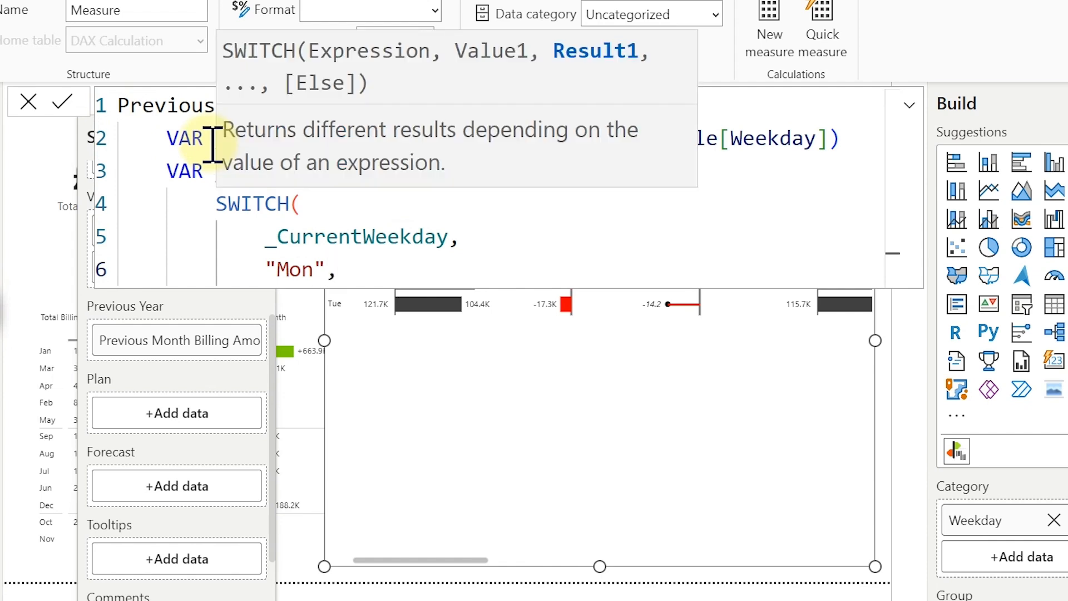
text("Sun",)
key(Return)
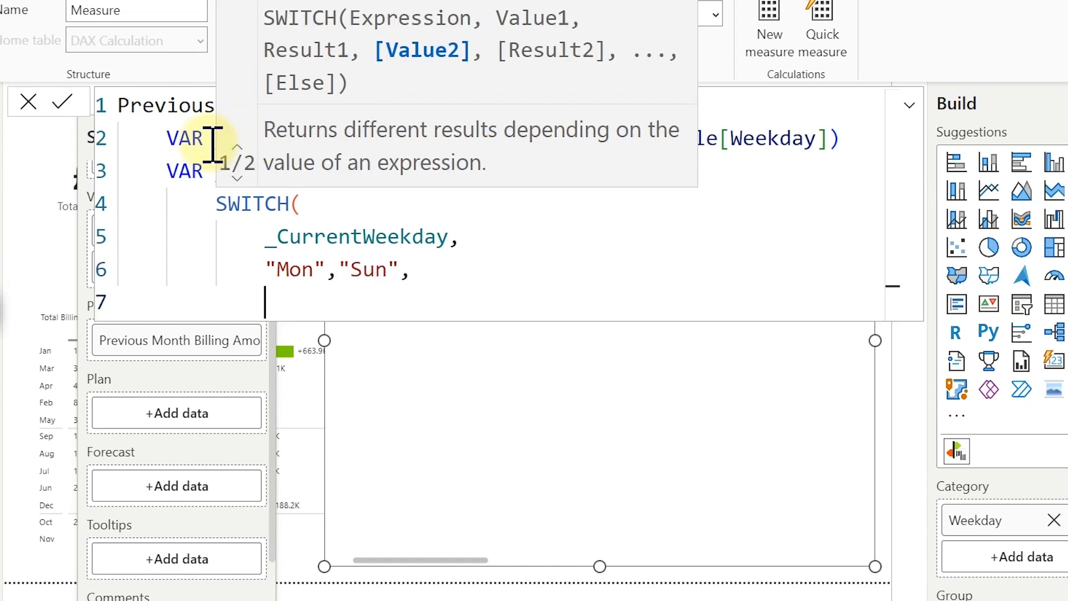
text("Tu)
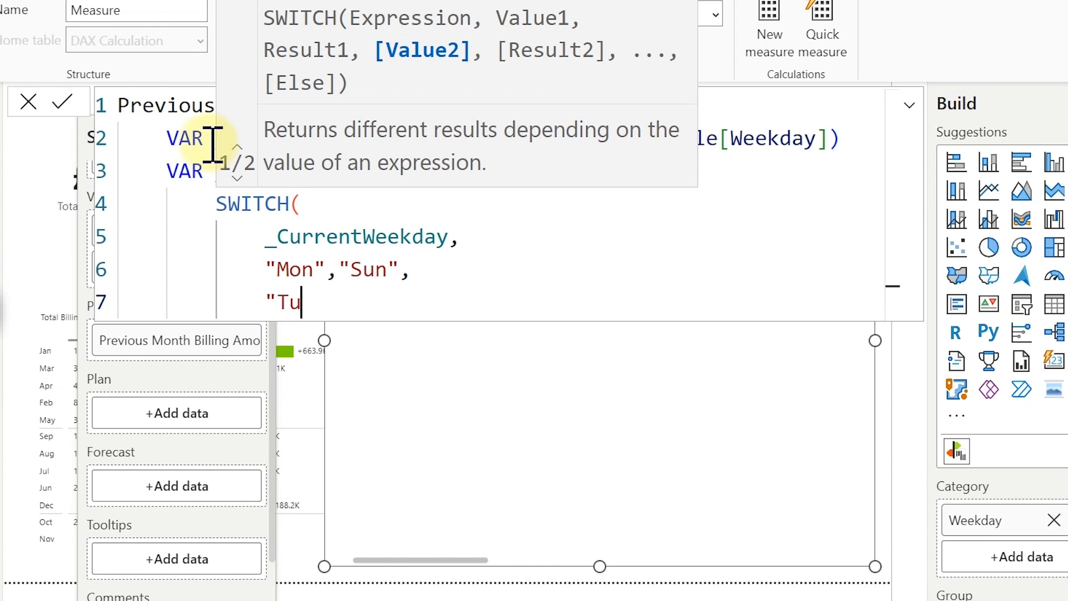
text(e",")
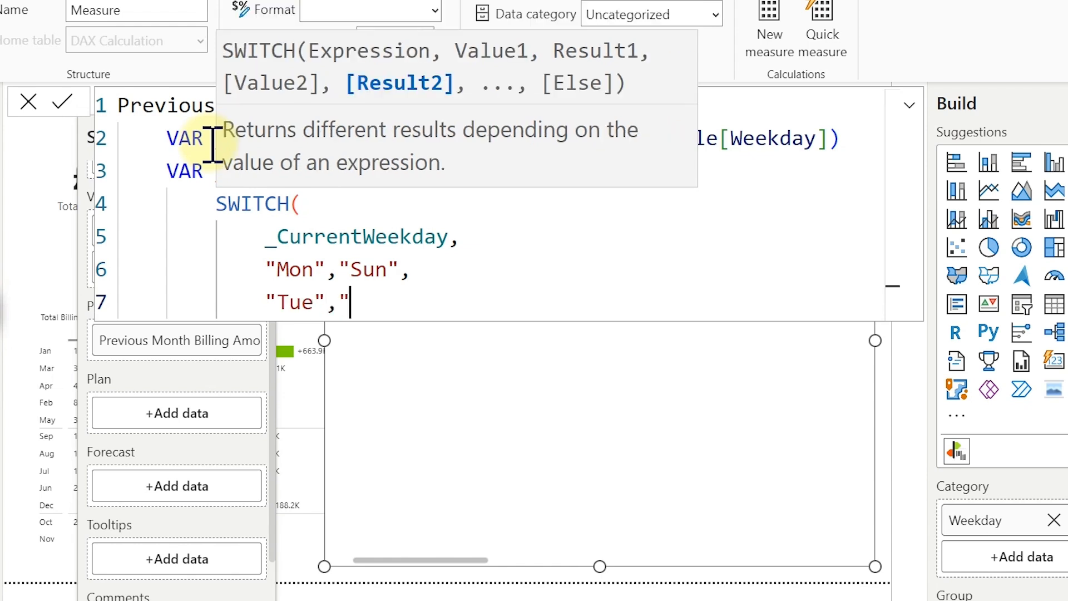
text(Mon",)
key(Return)
Add two more SWITCH pairs on separate lines, returning "Tue" for "Wed" and "Wed" for "Thu"
text(")
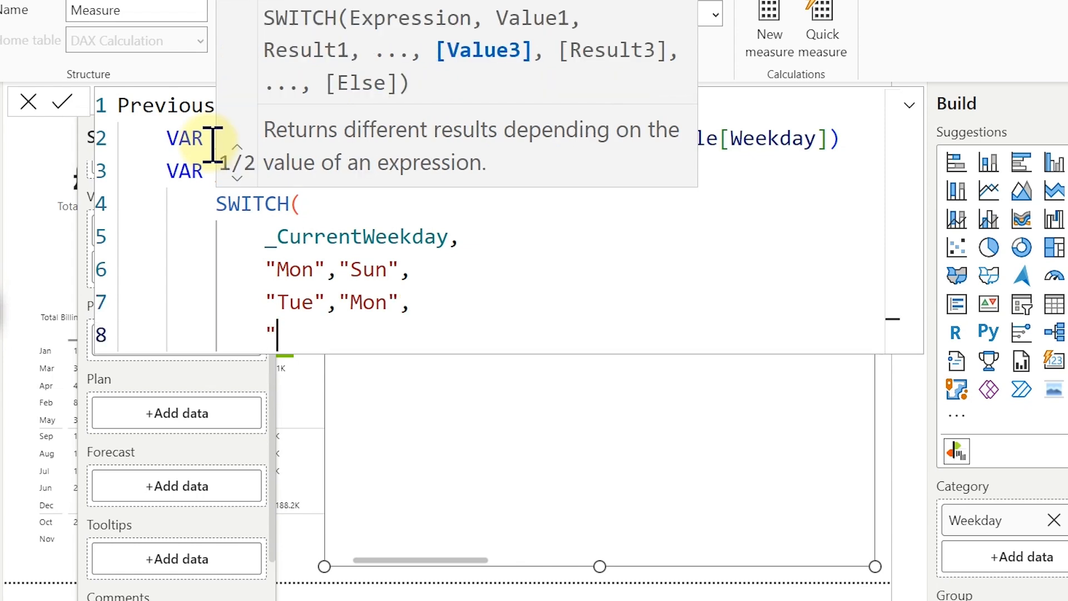
text(Wed")
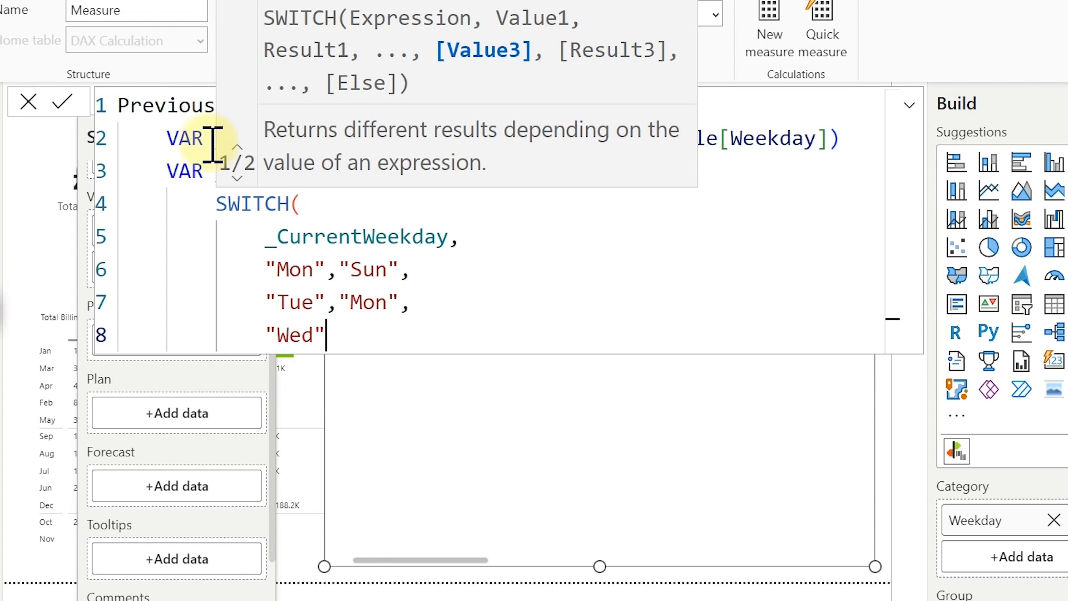
text(,")
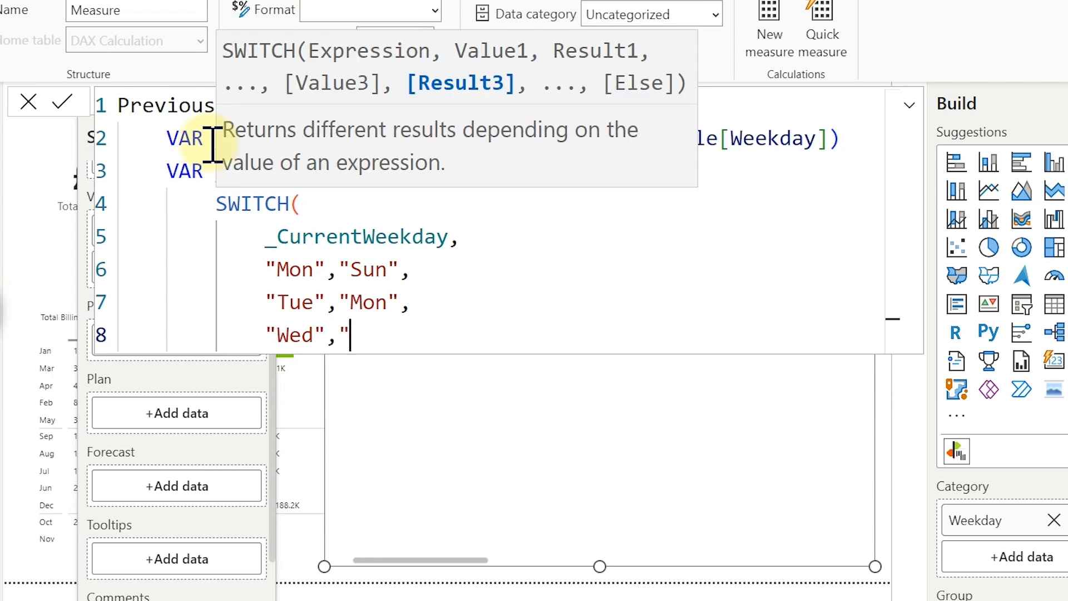
text(Tue",)
key(shift+Return)
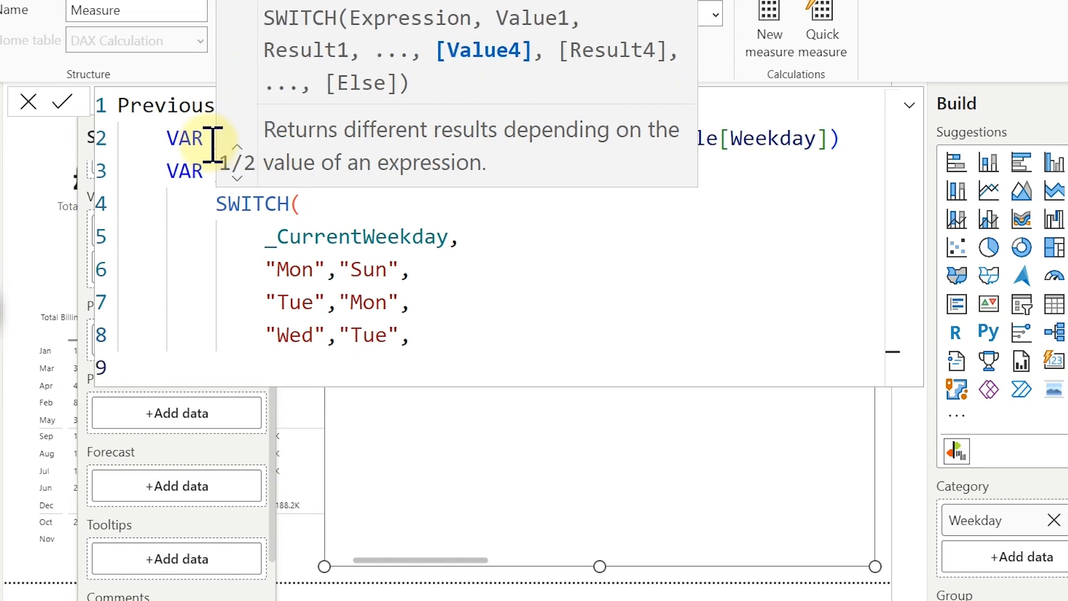
text("Thu)
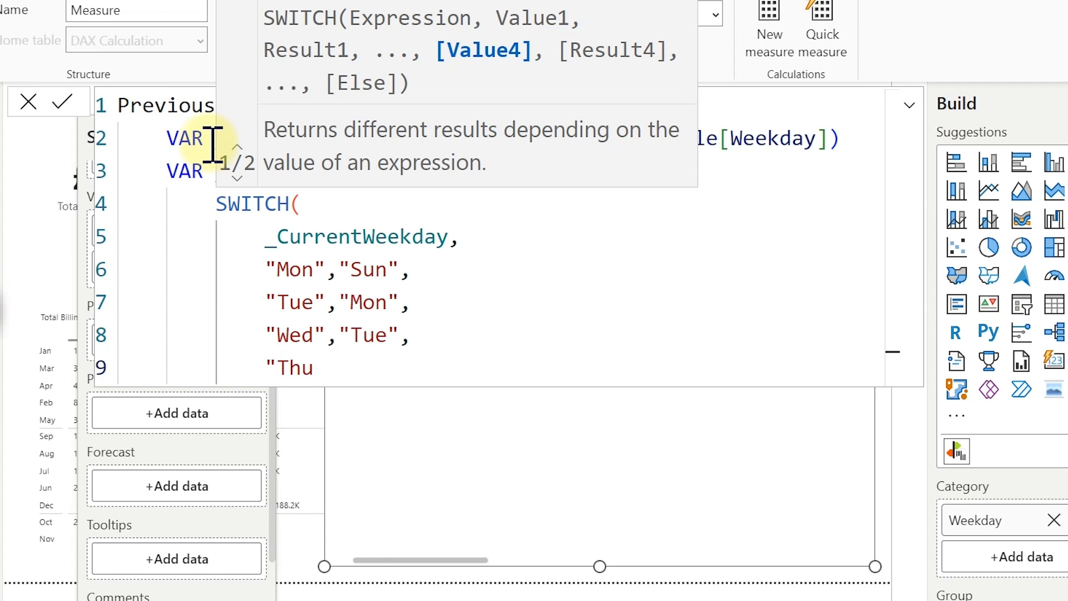
text(",)
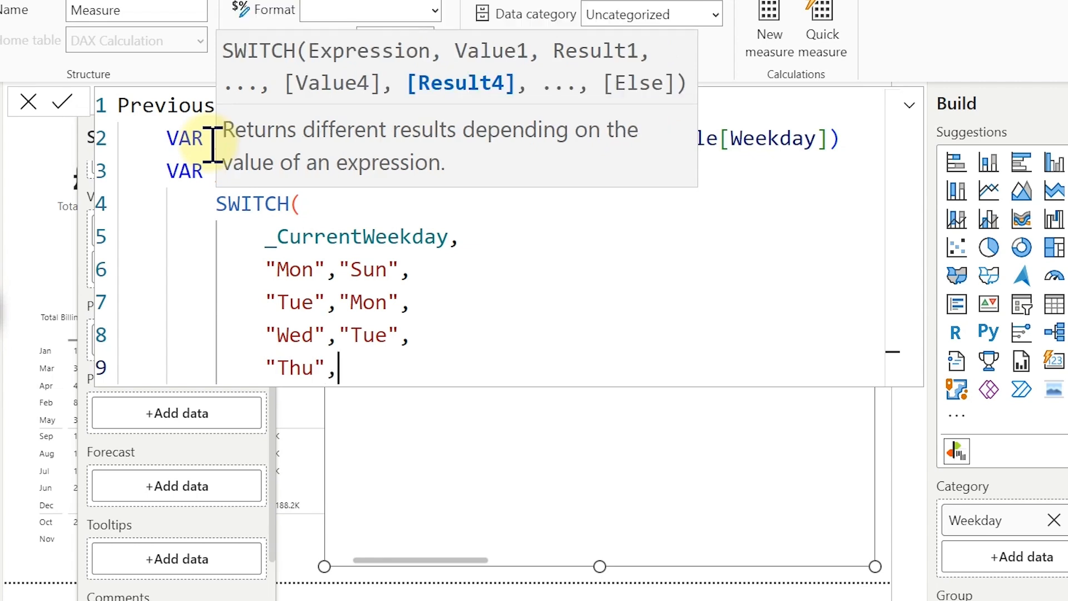
text("Wed",)
key(shift+Return)
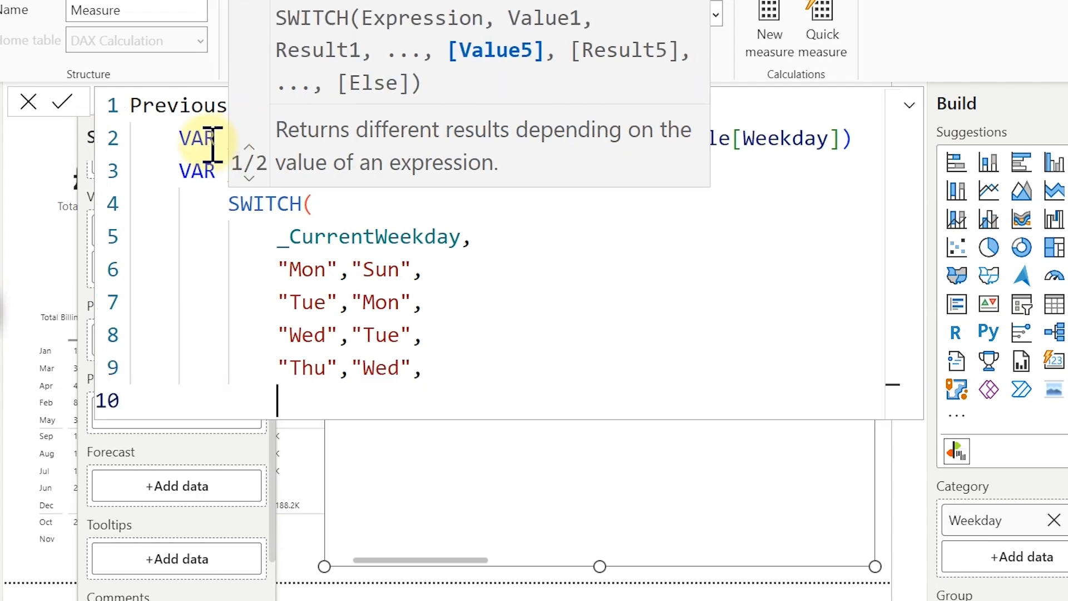
Continue the SWITCH with pairs on separate lines, returning "thu" for "fri" and "Fri" for "Sat"
text(")
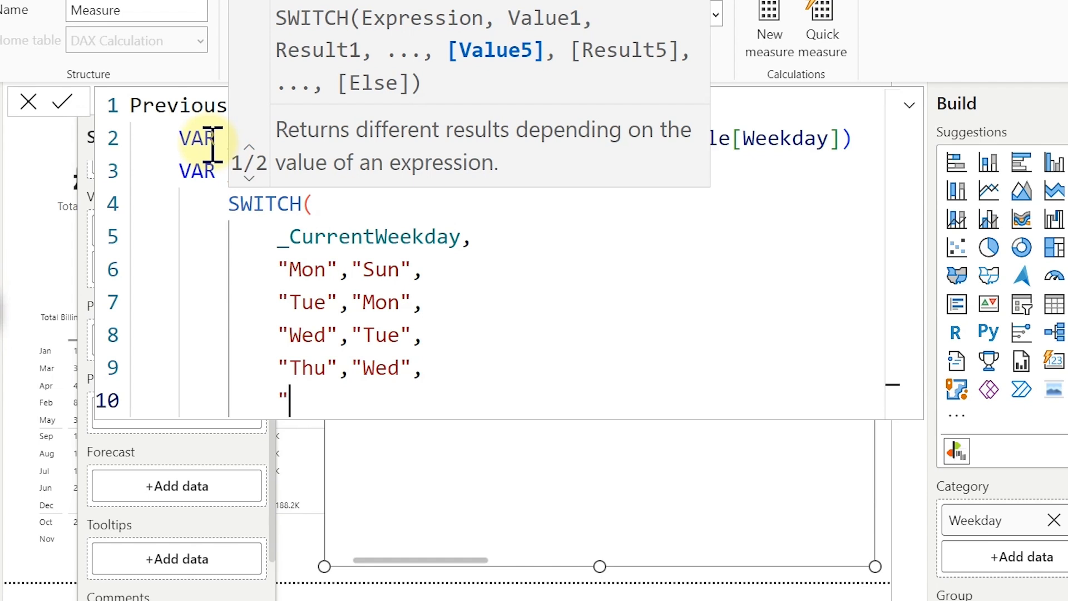
text(fri",)
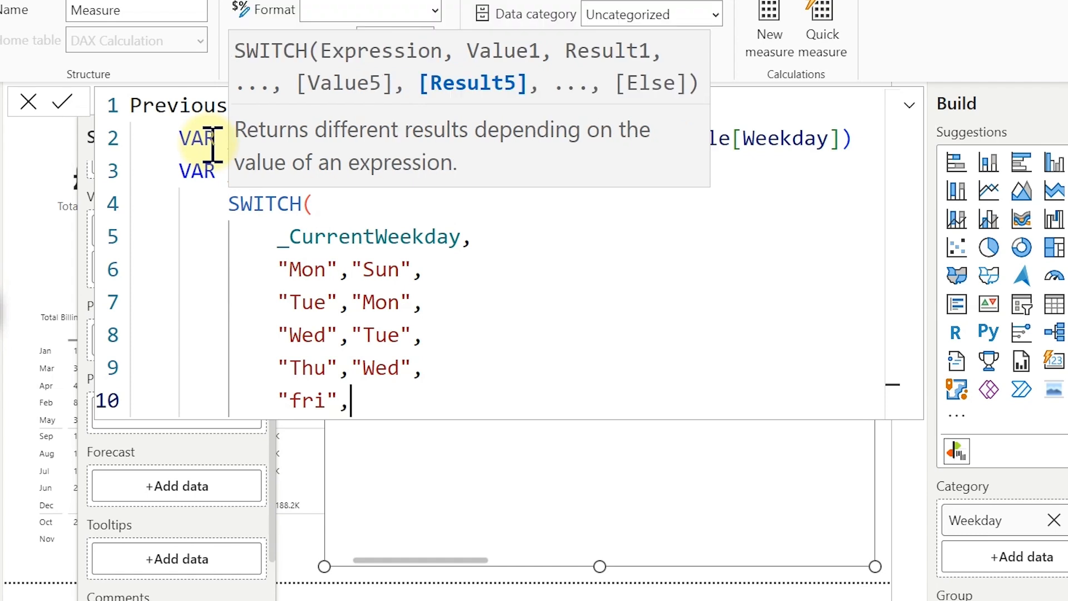
text(")
text(thu",)
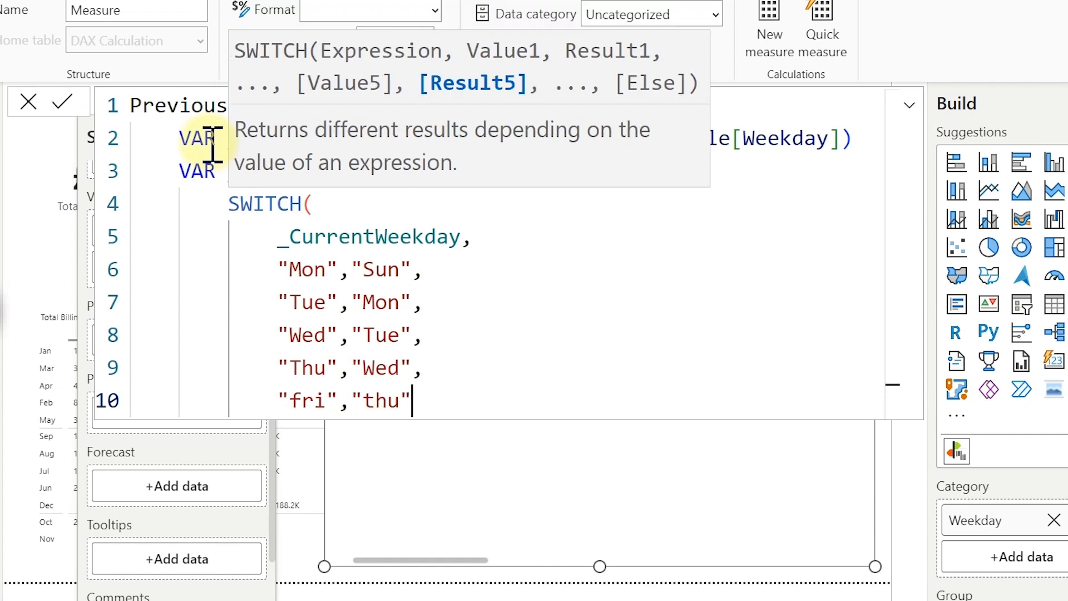
key(shift+Return)
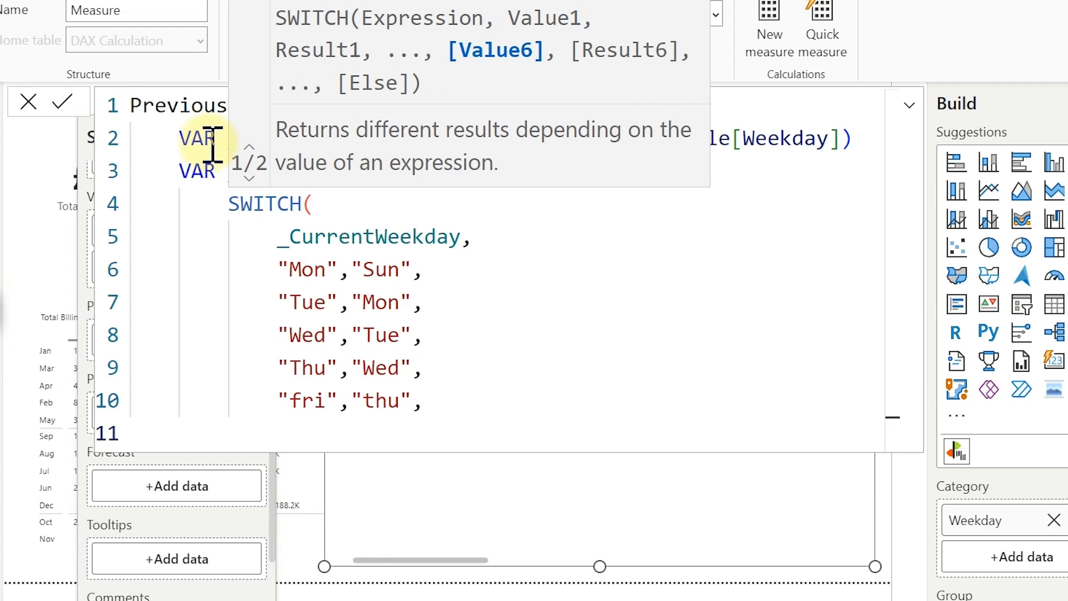
text(")
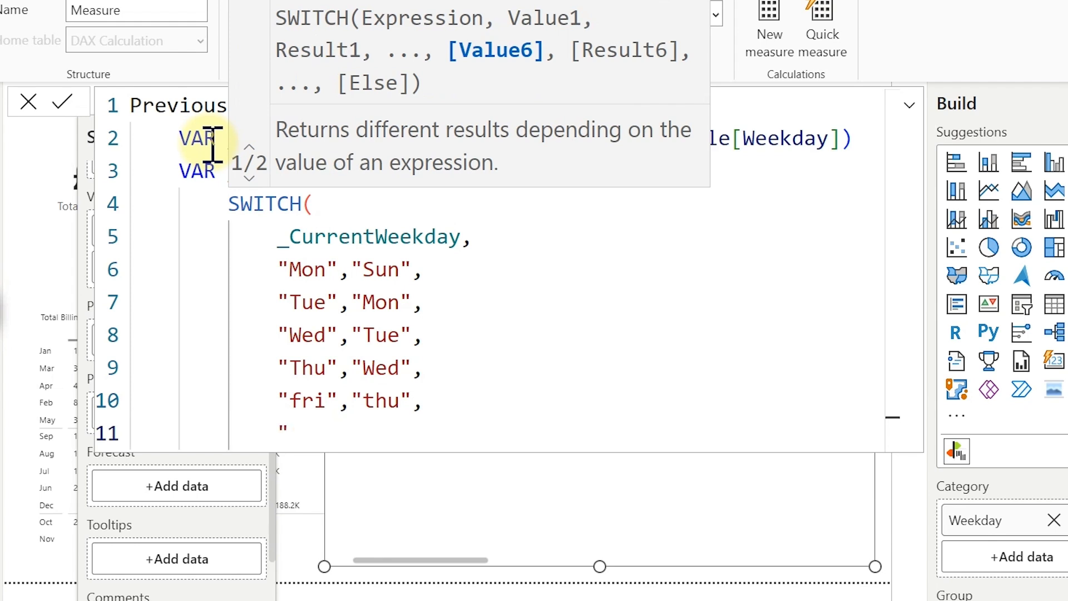
text(Sat",)
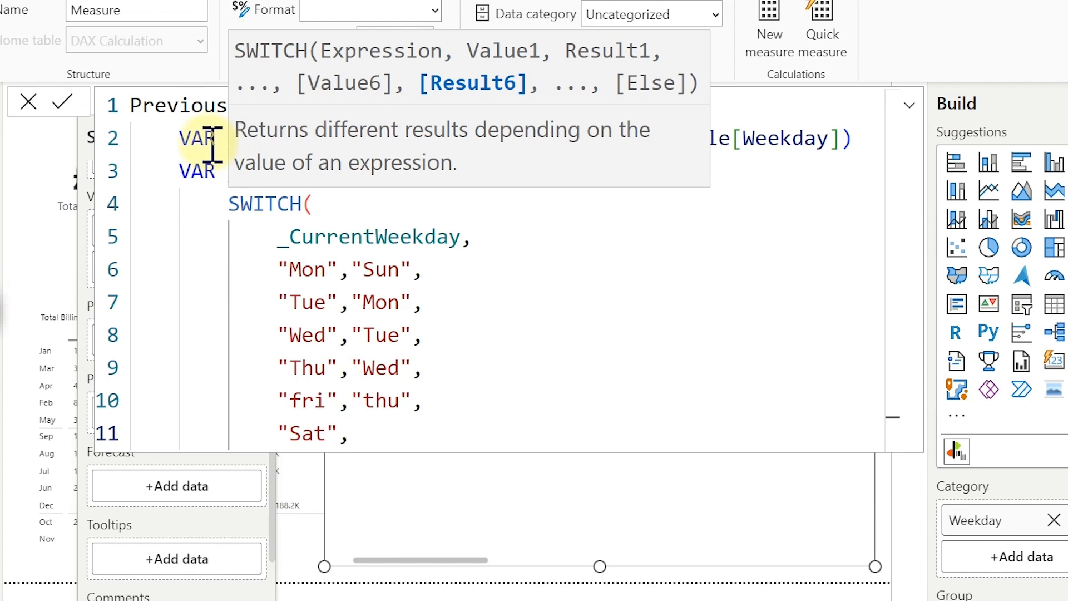
text("Fri")
text(,)
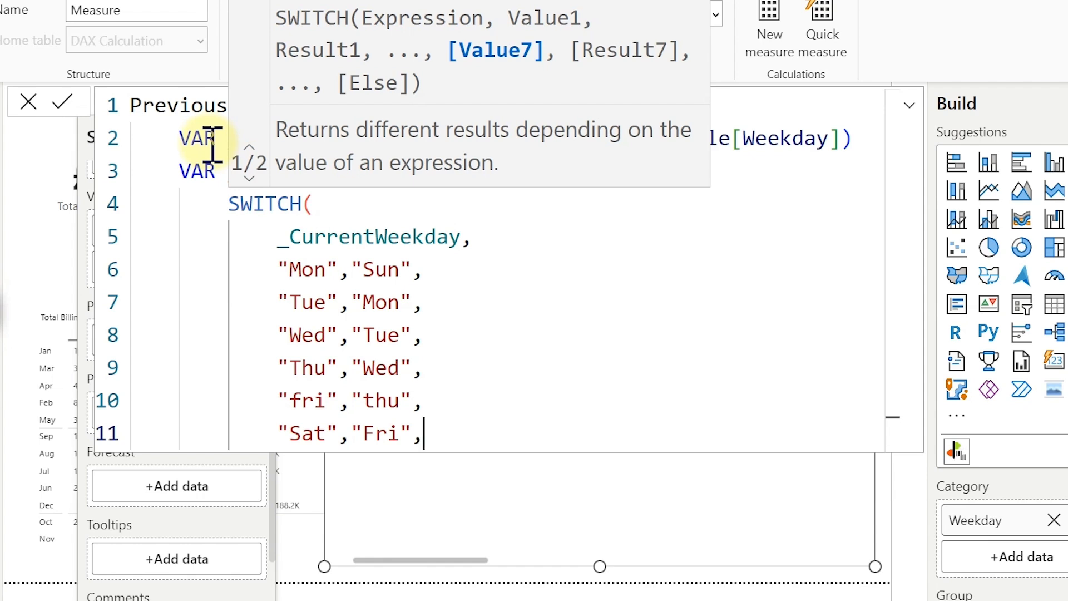
Add the final SWITCH pair returning "Sat" for "Sun", and close the function on its own line
key(Return)
text("S)
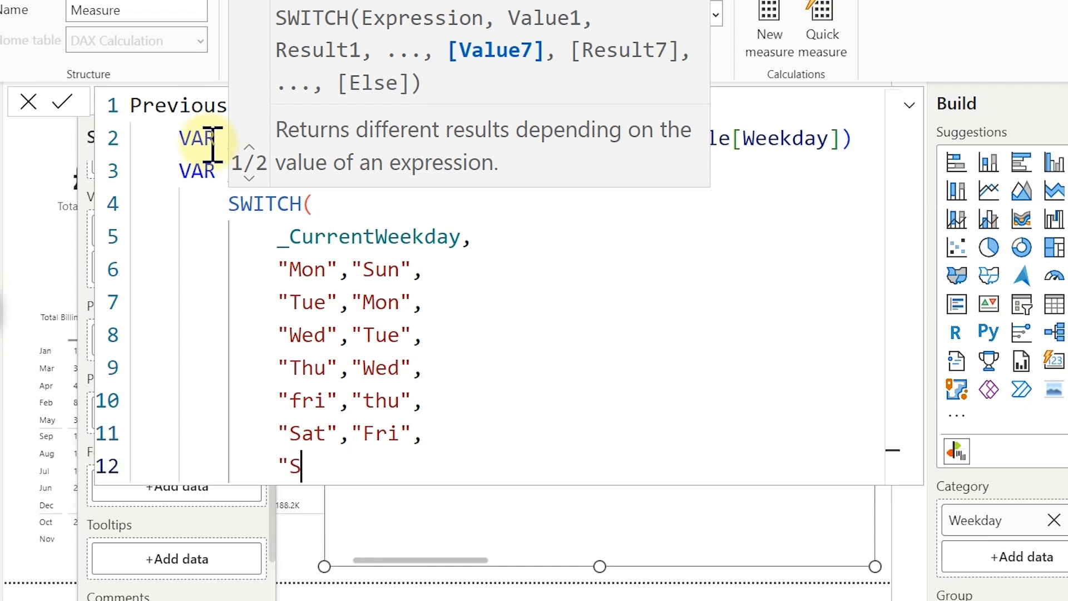
text(un",")
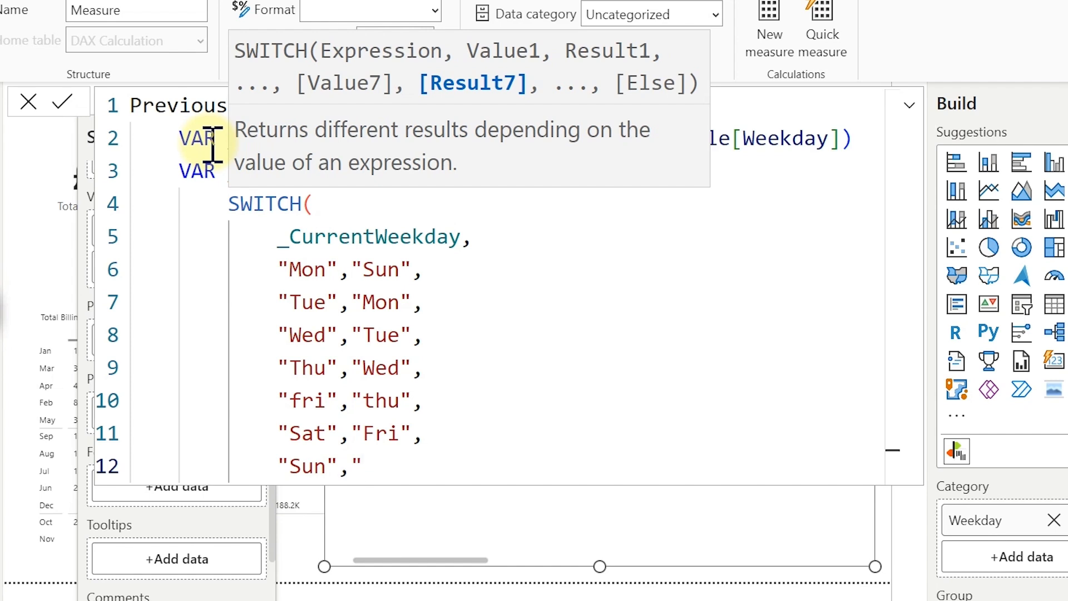
text(Sat")
key(shift+Return)
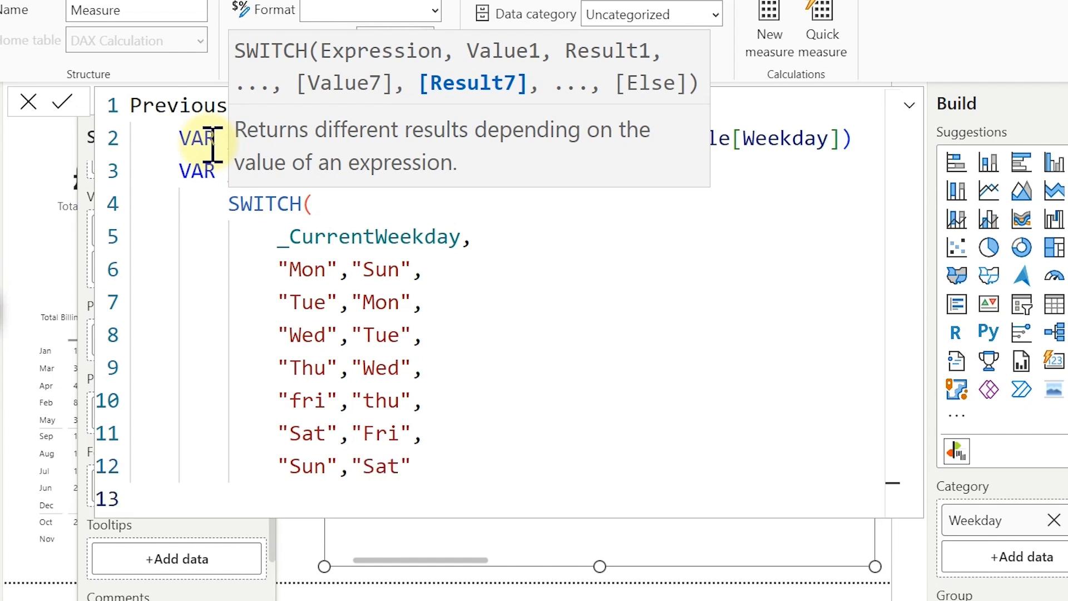
text())
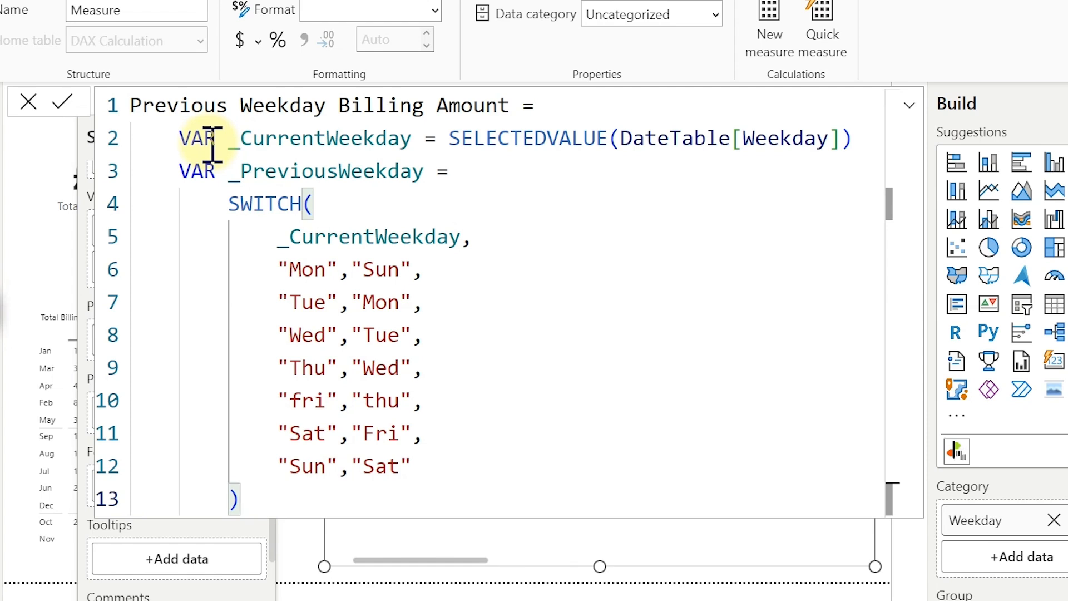
Add a RETURN statement below the SWITCH block, aligned with the VAR declarations, followed by a new line
key(Return)
key(BackSpace)
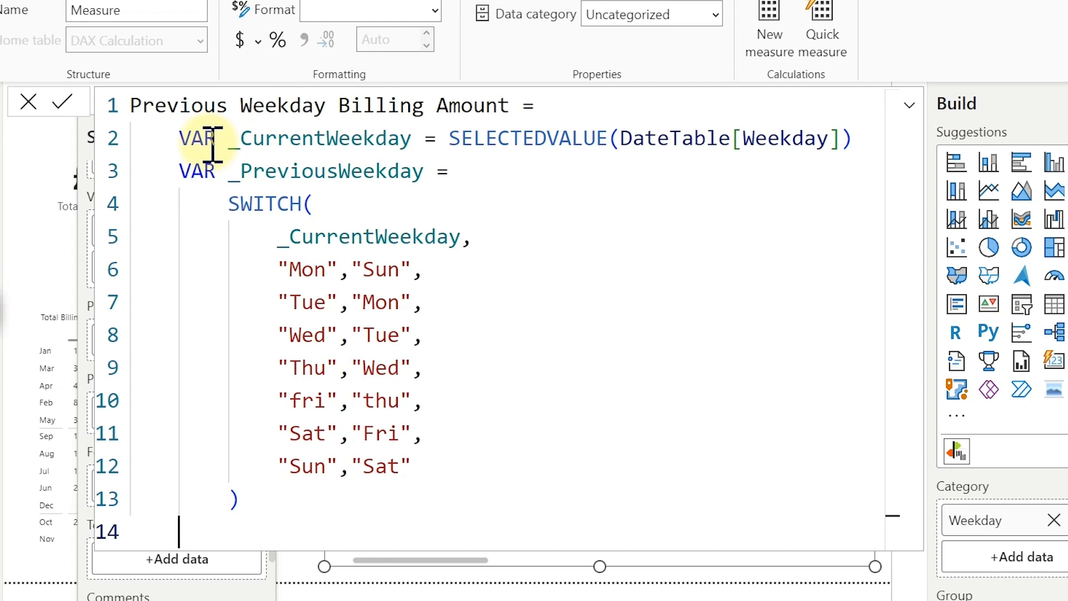
text(rent)
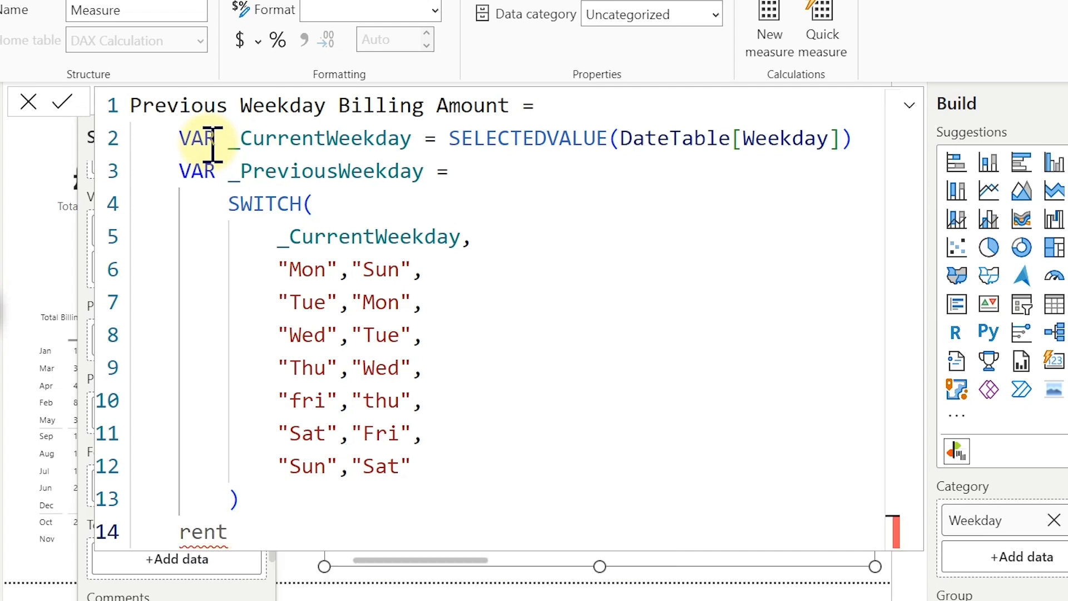
key(BackSpace)
key(BackSpace)
key(BackSpace)
text(e)
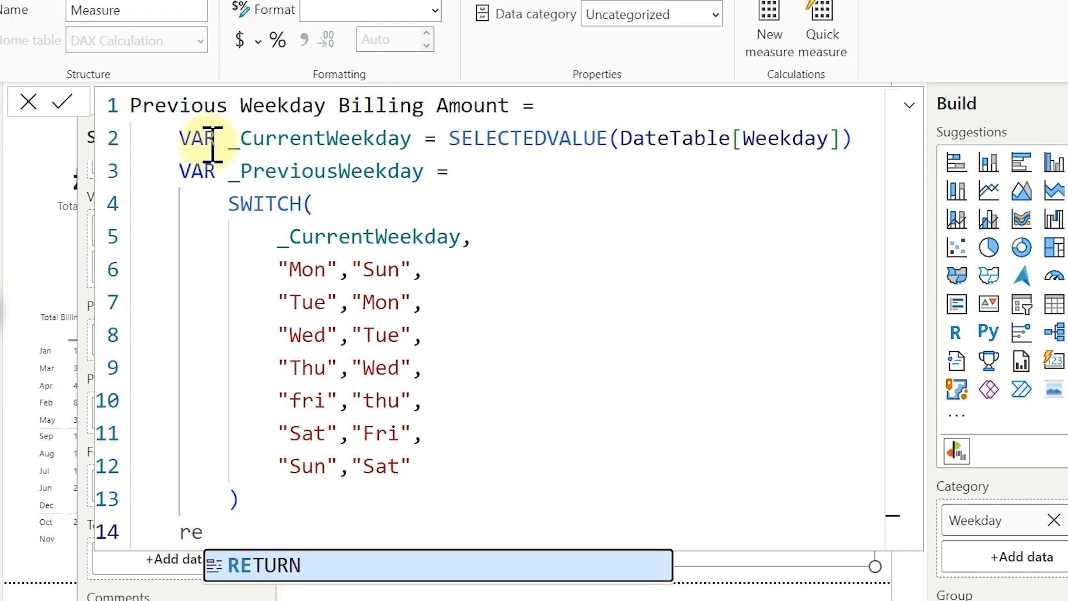
key(Tab)
key(Return)
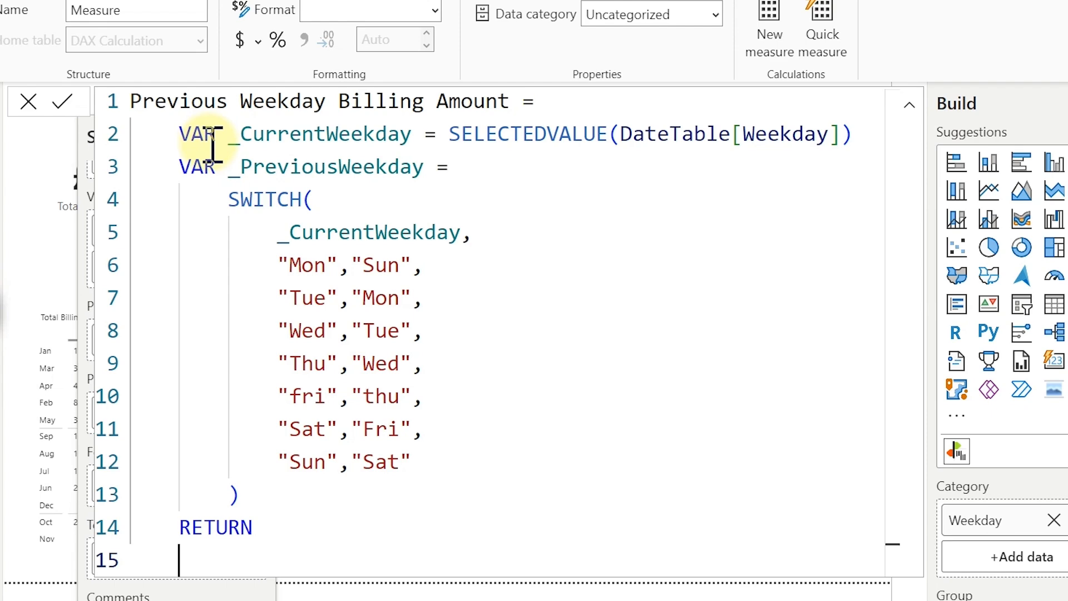
Open a CALCULATE function indented under RETURN, with its arguments starting on a new line
key(Tab)
text(ca)
key(Tab)
text(()
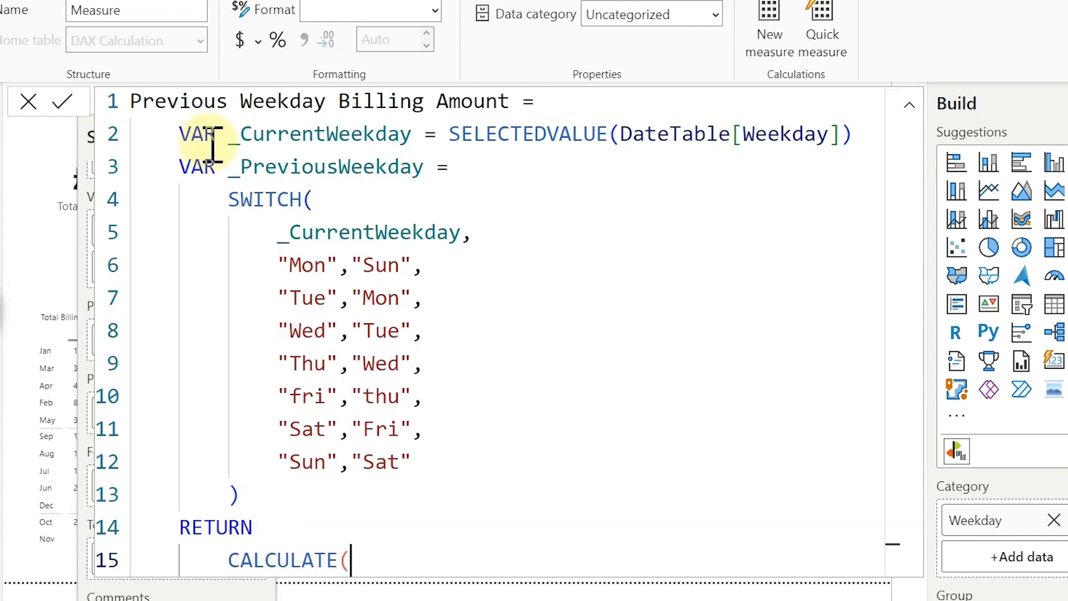
key(Return)
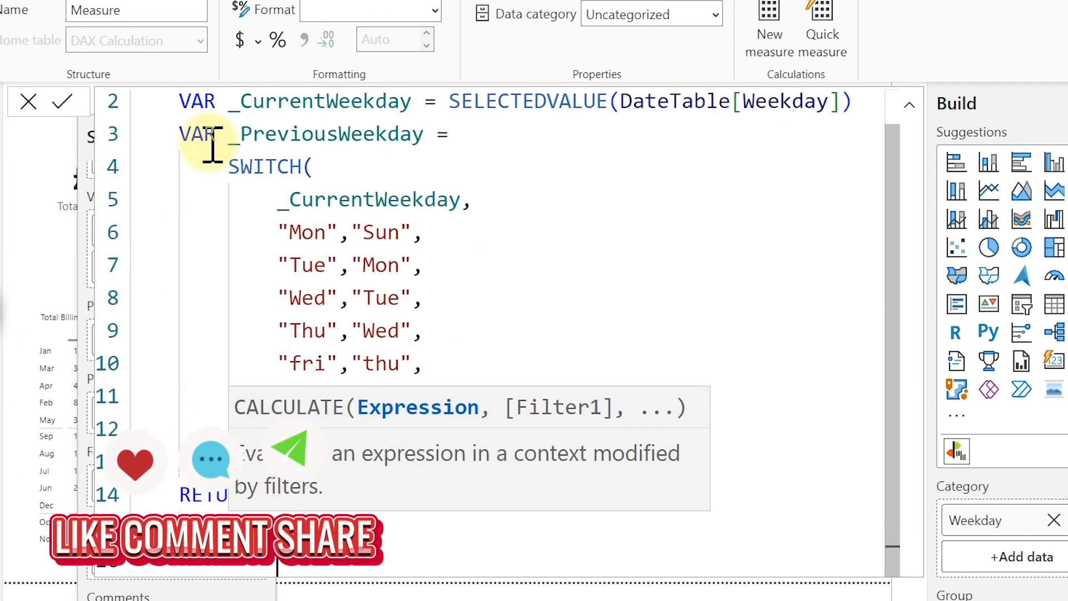
Enter the [Total Billing Amount] measure as the CALCULATE expression and start a new line for the filter
text([)
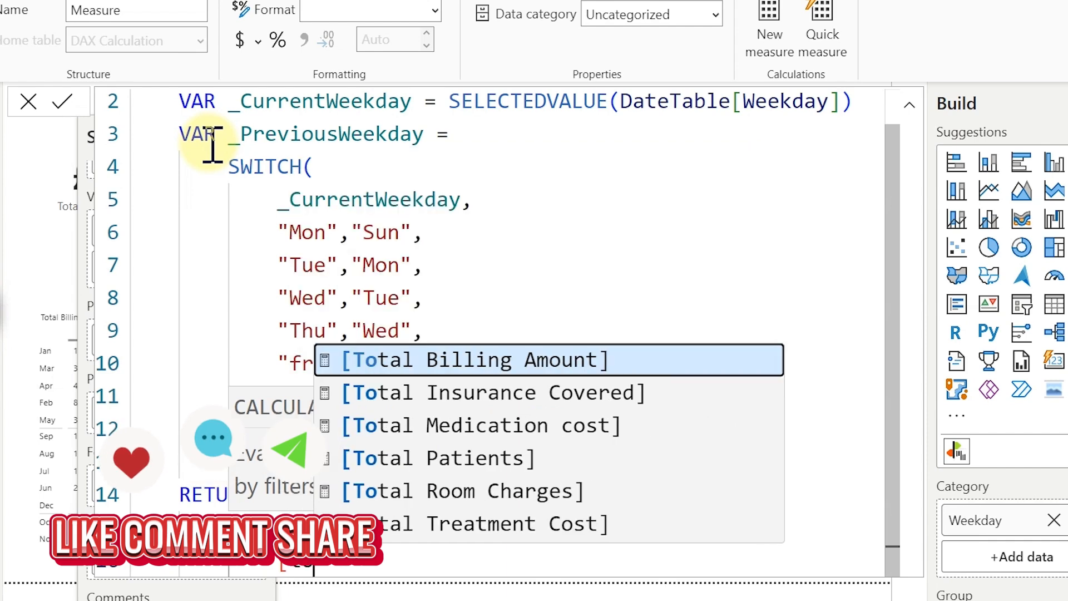
text(tot)
key(Down)
key(Down)
key(Down)
key(Down)
key(Up)
key(Up)
key(Up)
key(Up)
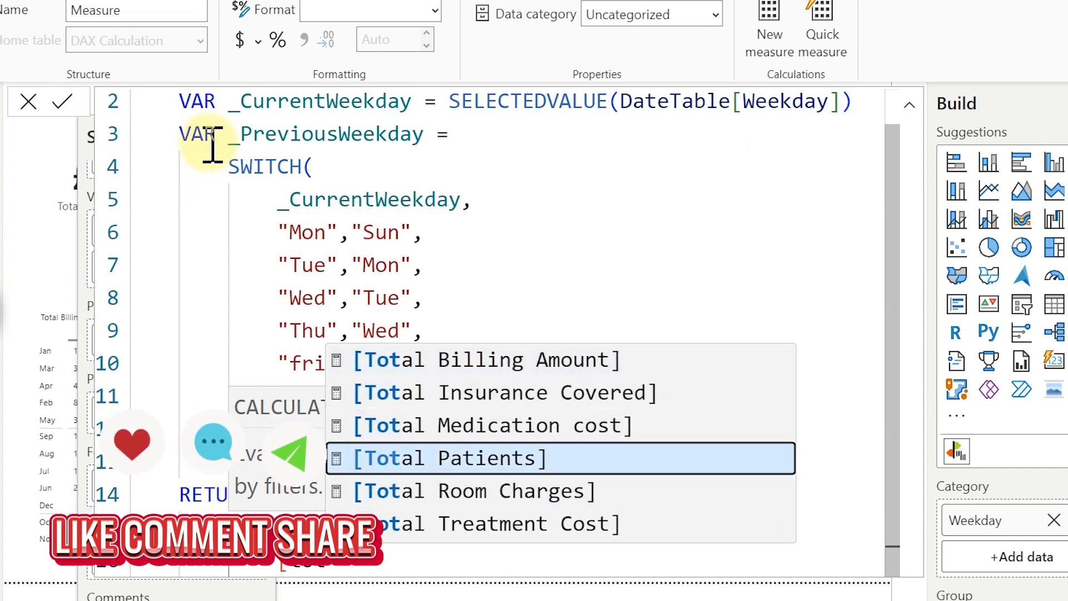
key(Tab)
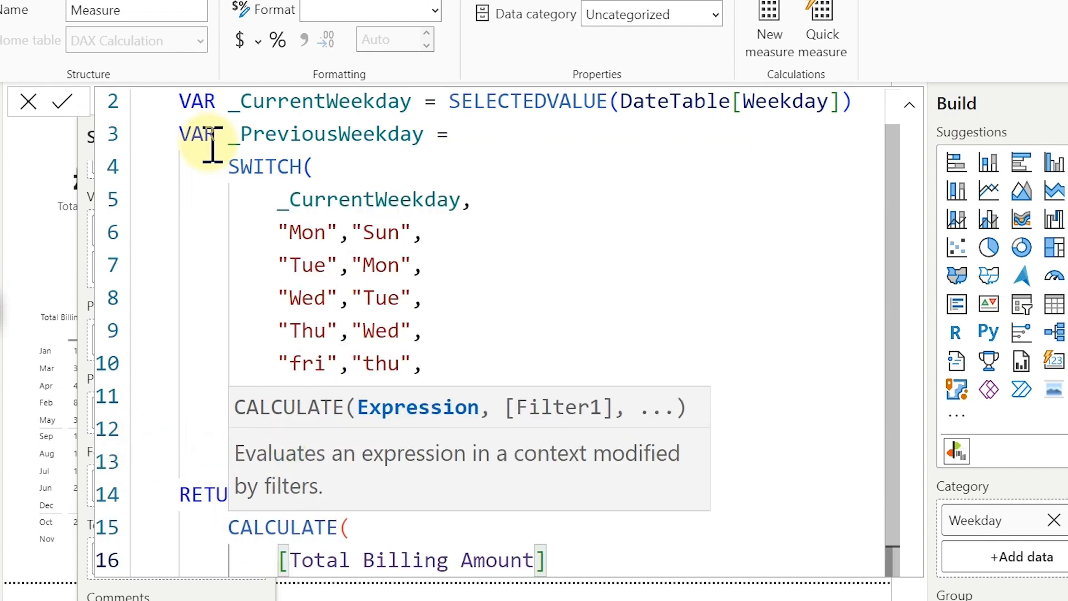
text(,)
key(shift+Return)
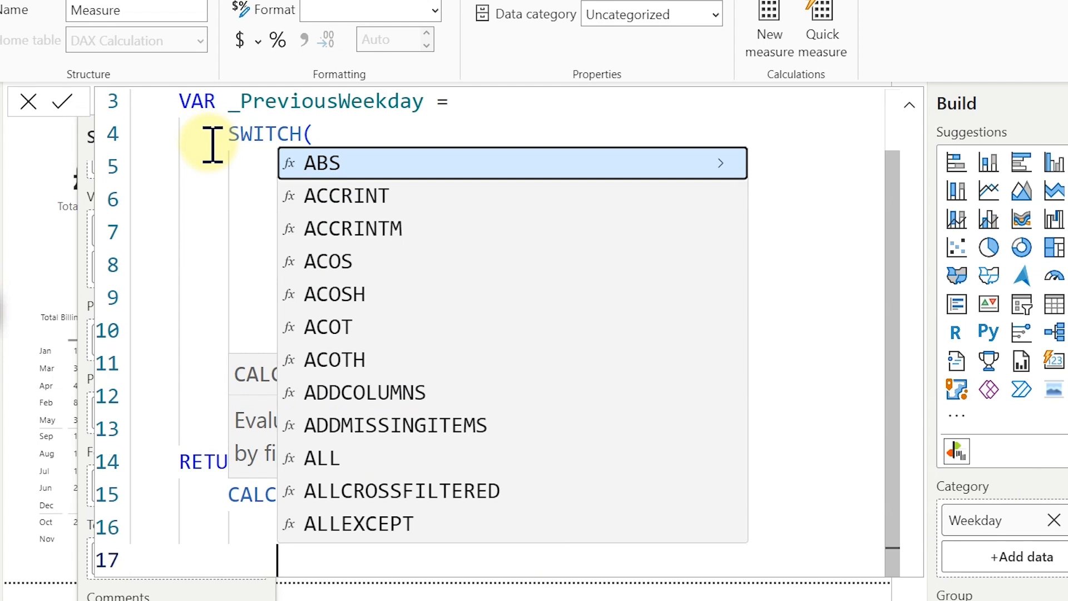
Add the CALCULATE filter DateTable[Weekday]=_PreviousWeekday
text(wee)
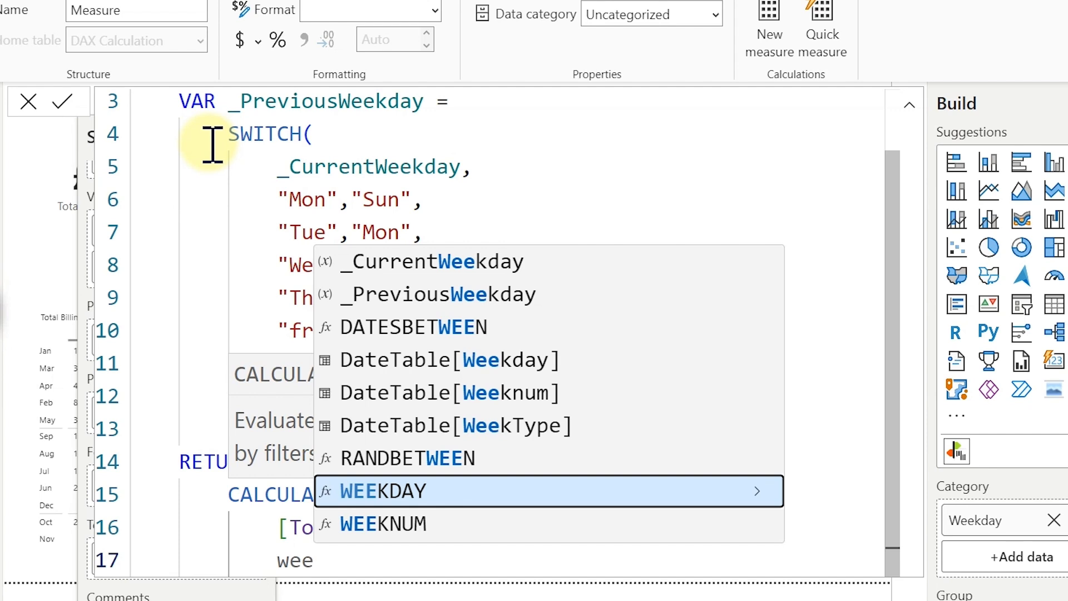
key(Up)
key(Up)
key(Up)
key(Up)
key(Up)
key(Up)
key(Down)
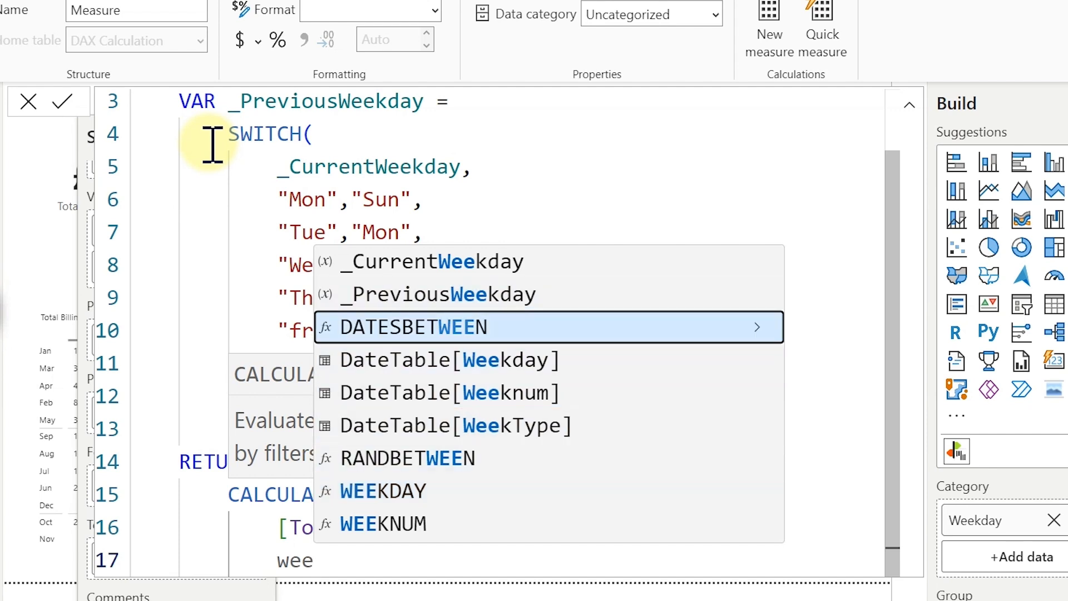
key(Down)
key(Down)
key(Up)
key(Tab)
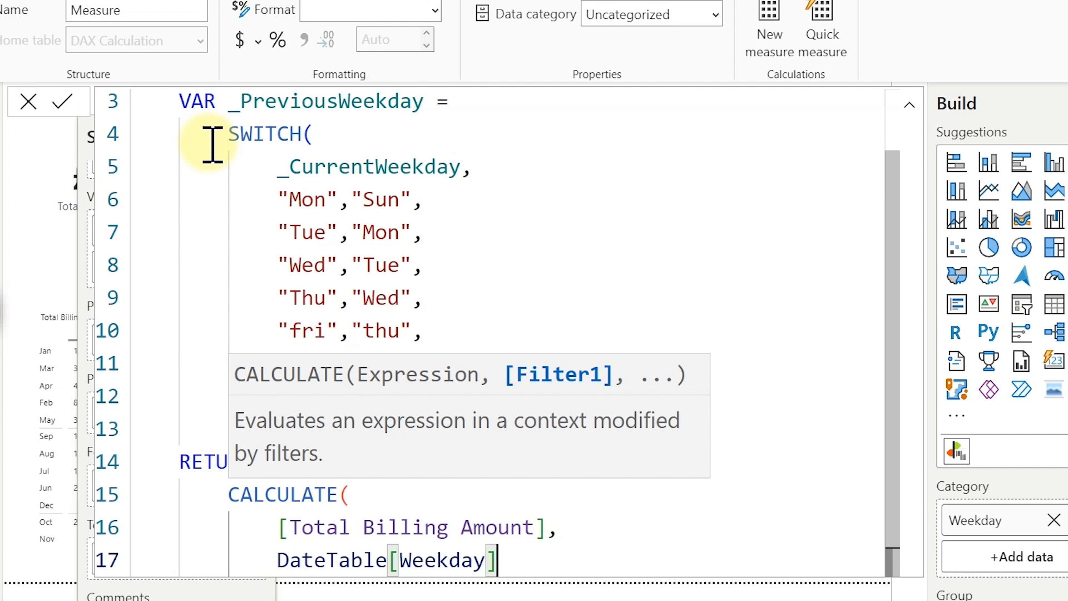
text(=)
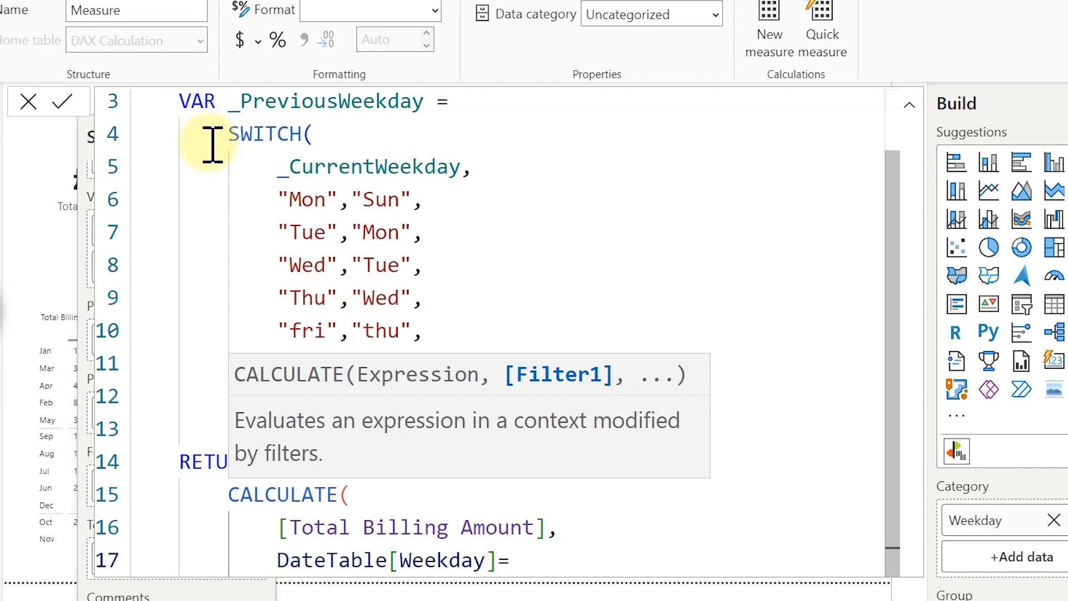
text(_)
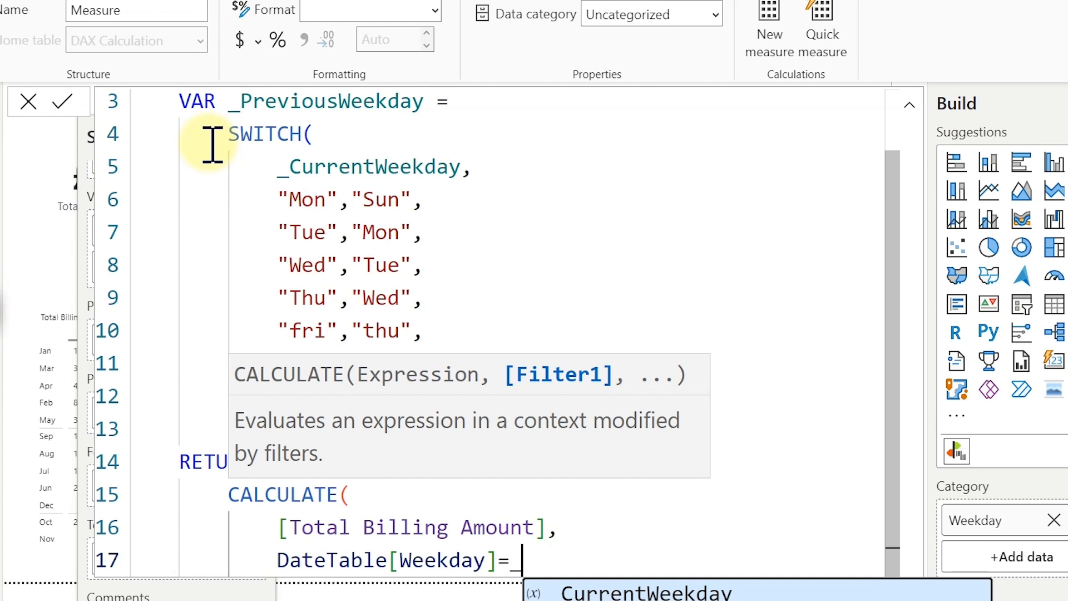
text(PreviousWeekday)
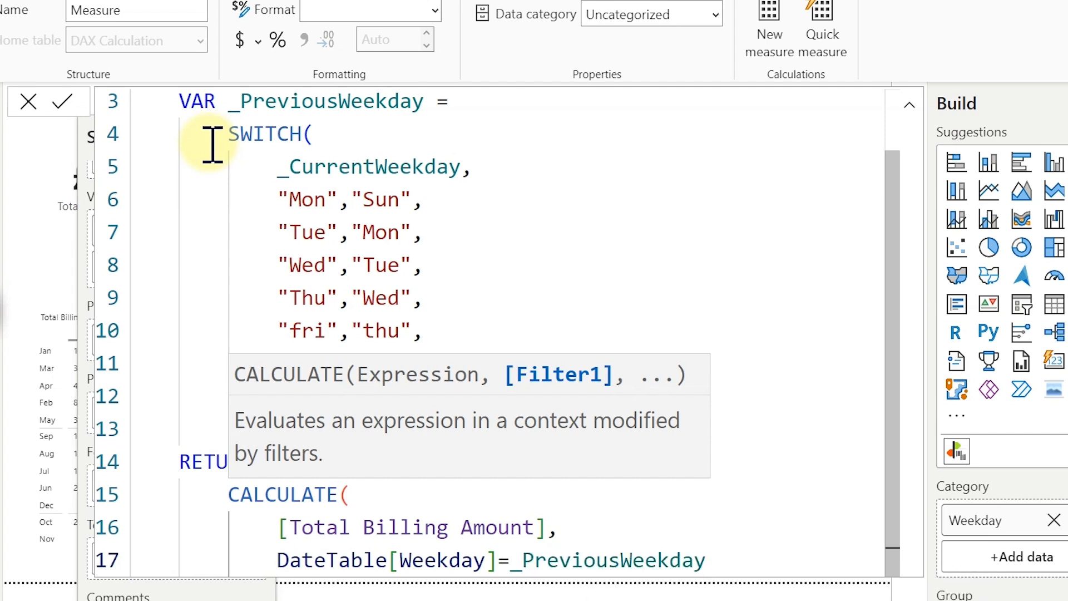
Add ALL(DateTable) as a second CALCULATE filter on a new line below the weekday filter
click(474, 210)
drag(267, 559, 516, 556)
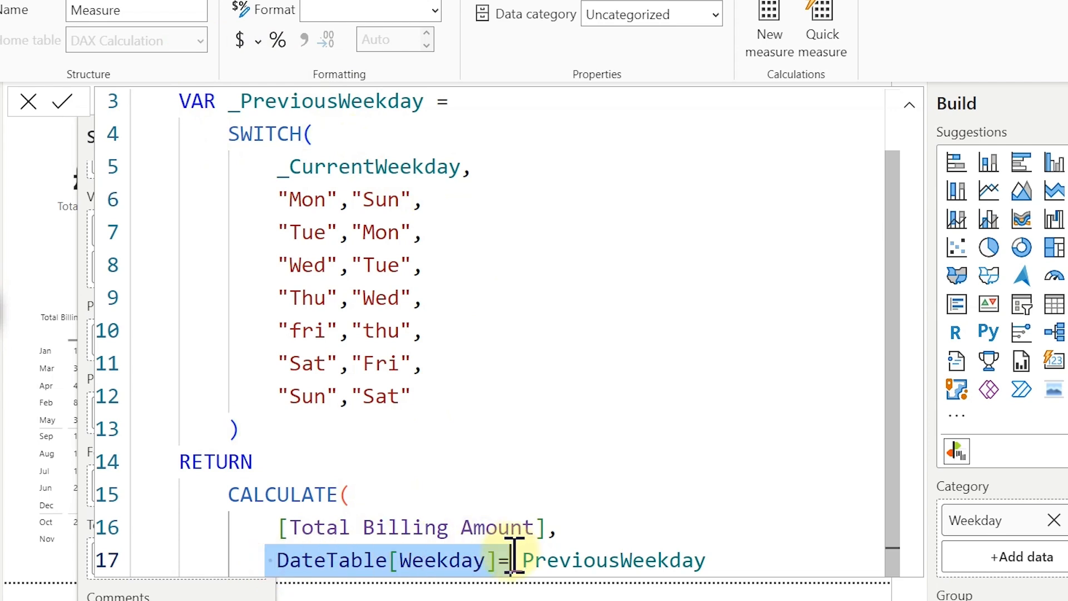
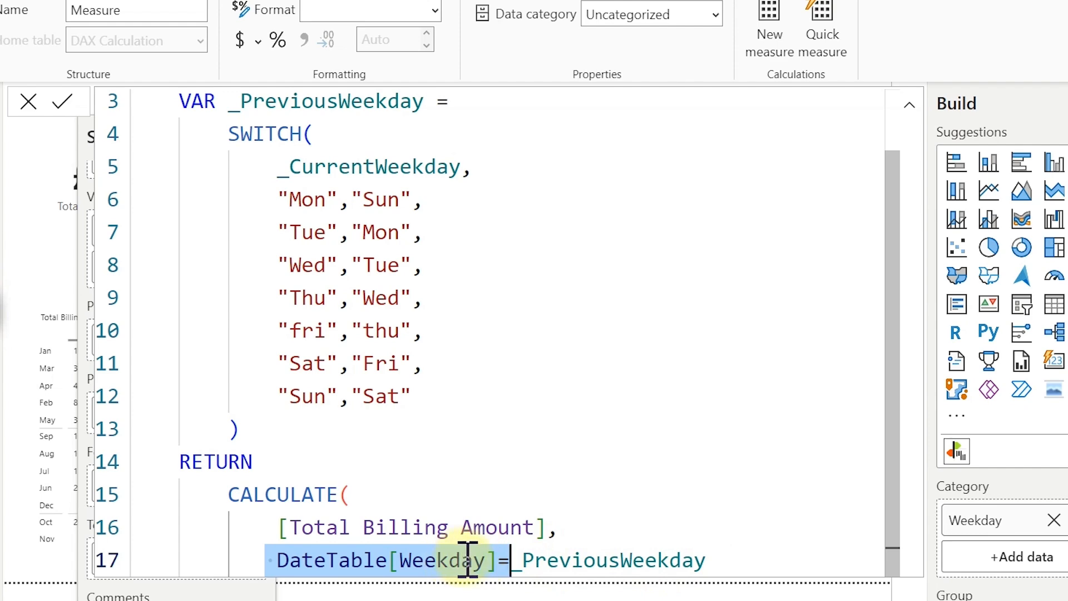
click(723, 559)
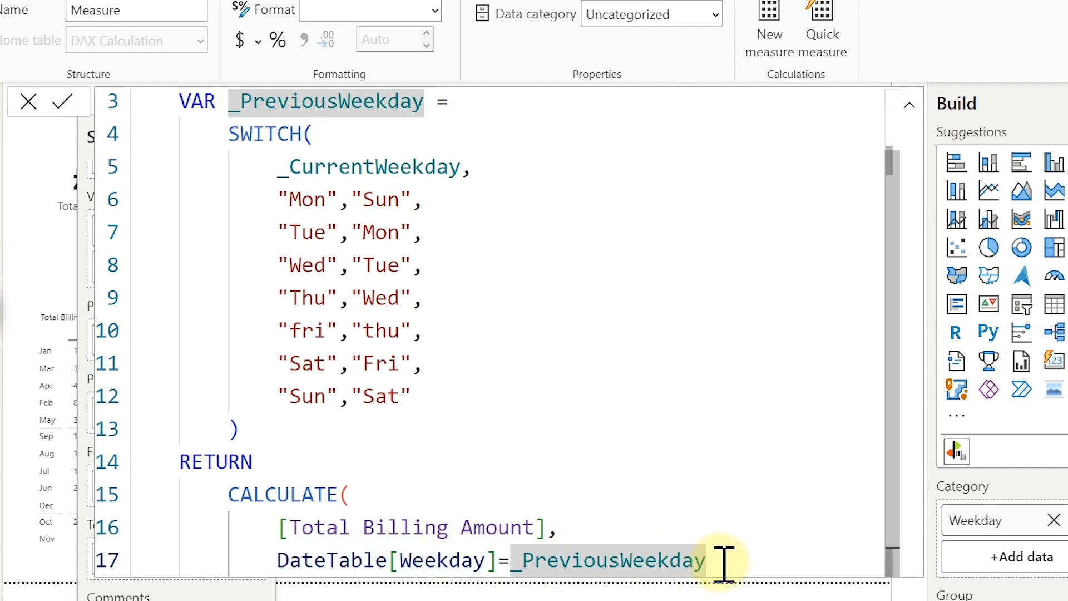
text(,)
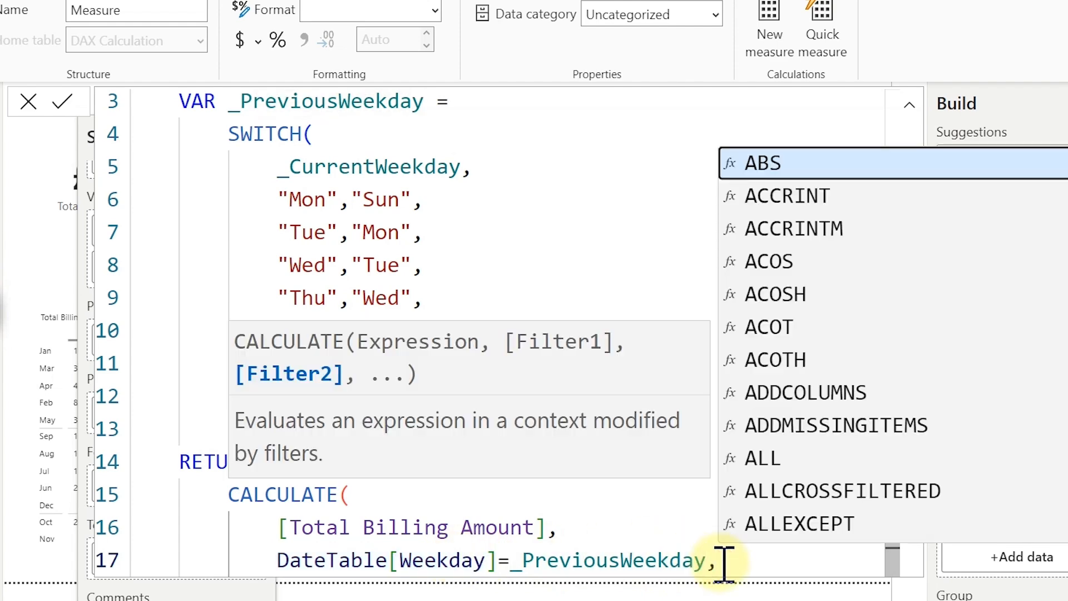
key(shift+Return)
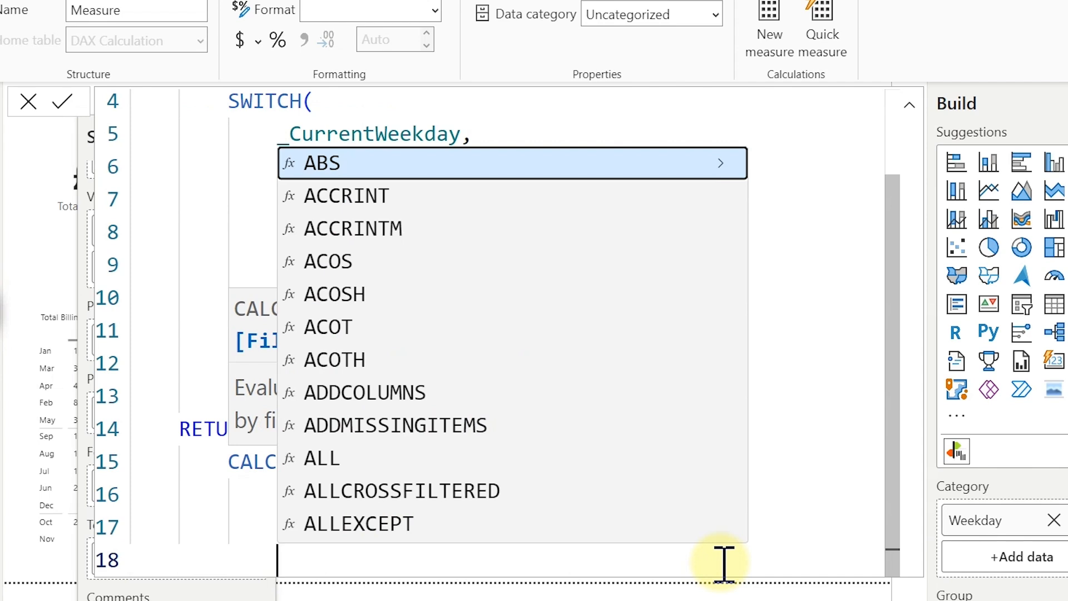
text(all)
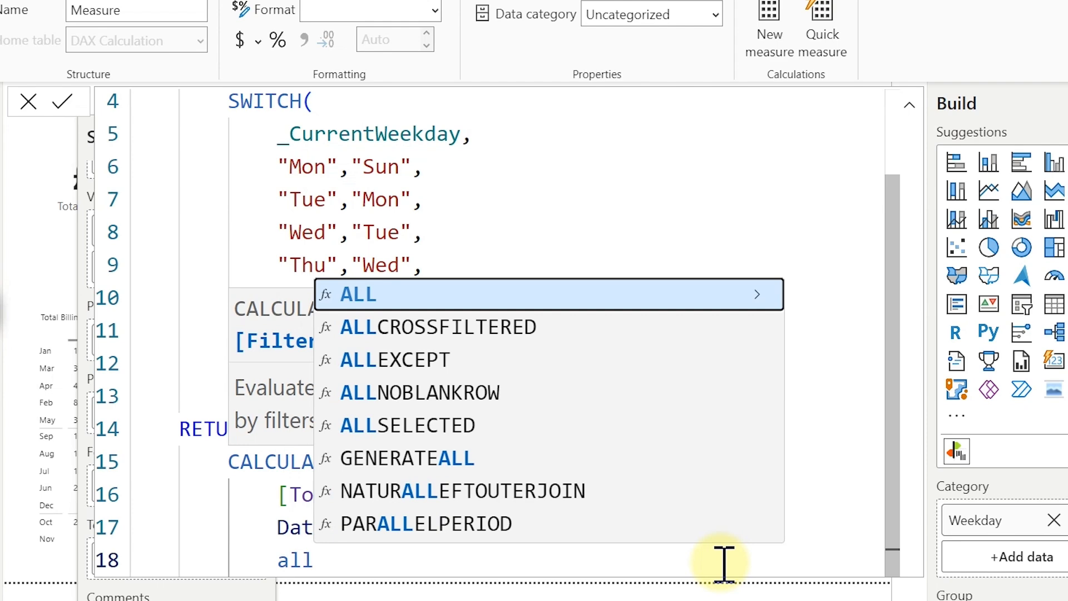
key(Tab)
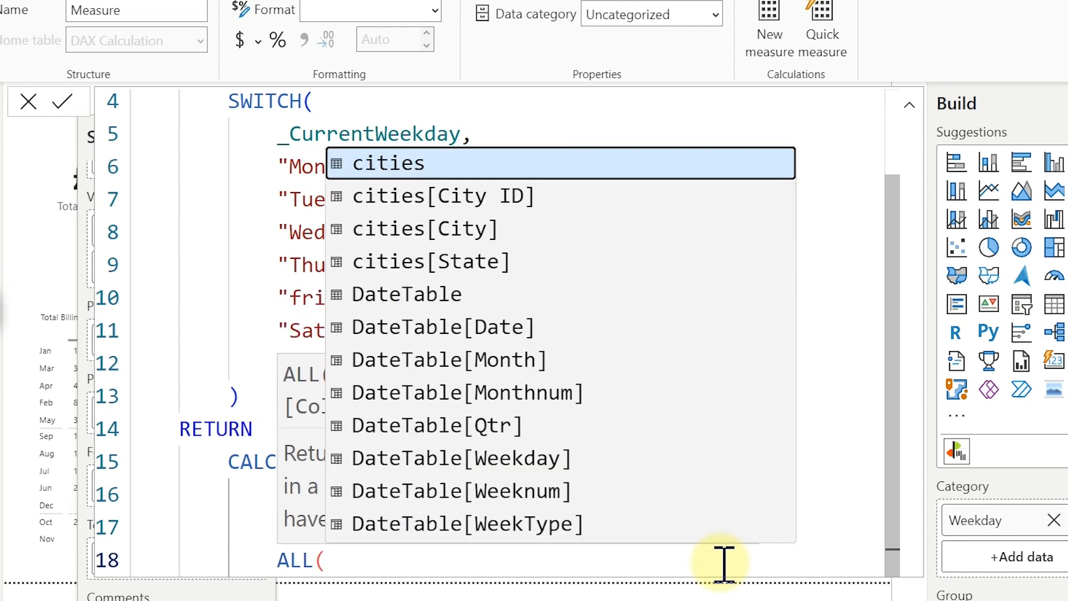
text(date)
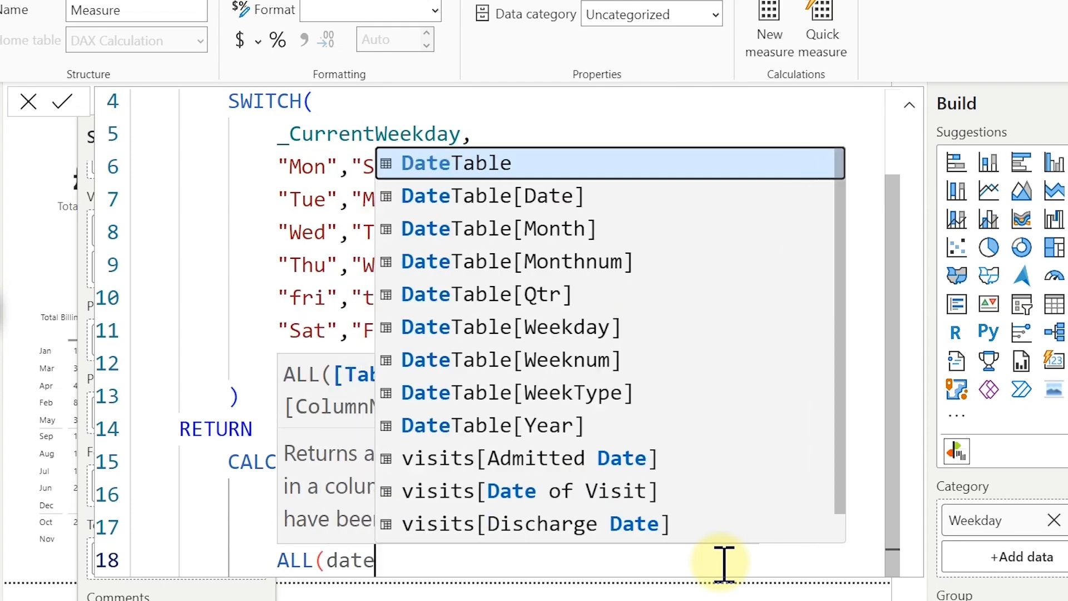
key(Tab)
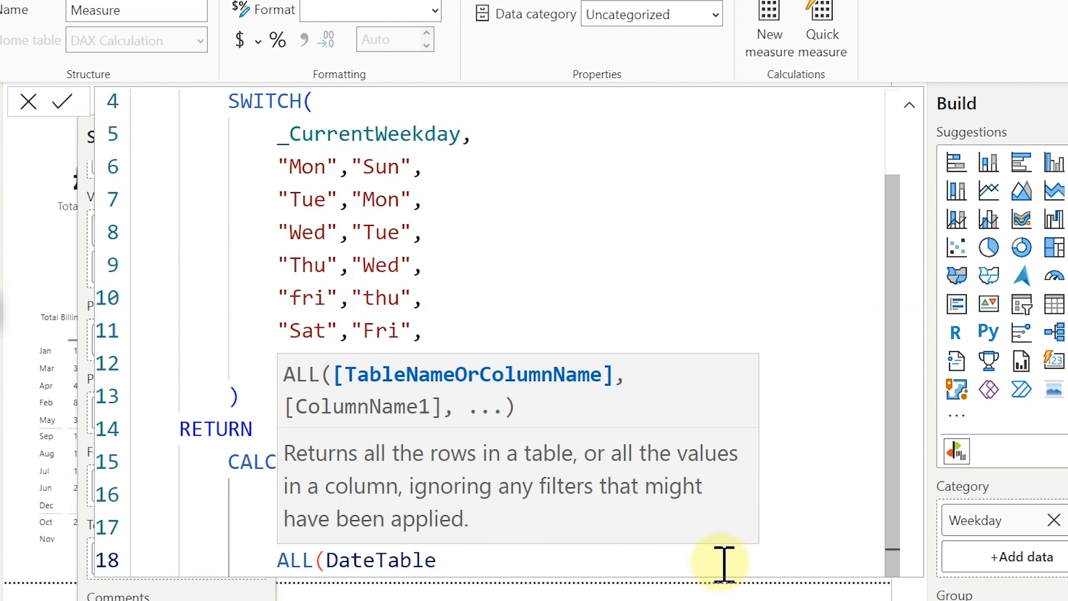
text())
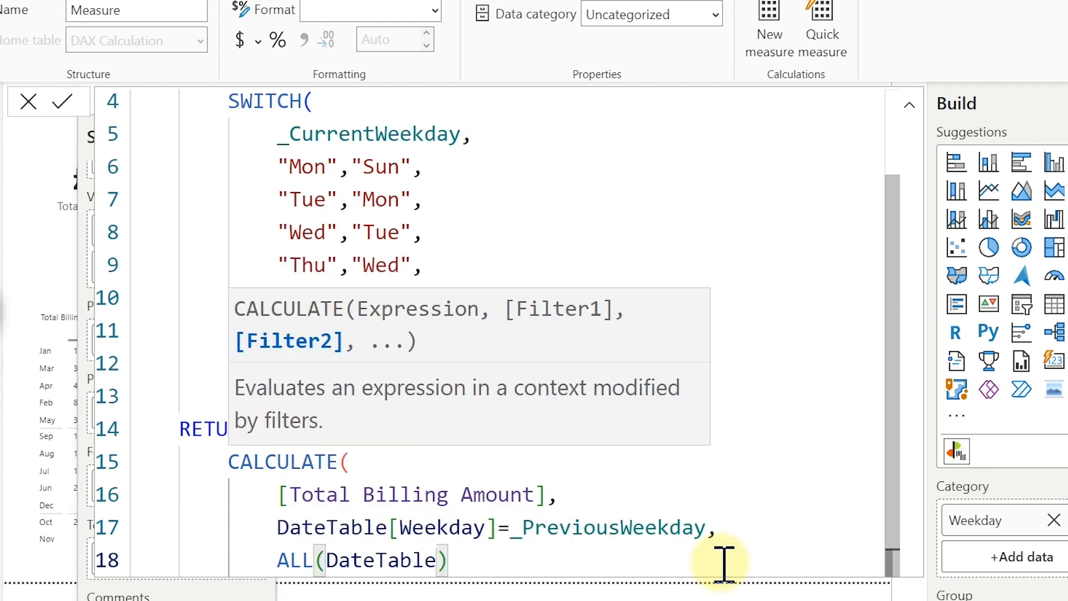
Close the CALCULATE function on its own line, commit the Previous Weekday Billing Amount measure and leave the formula editor
key(Return)
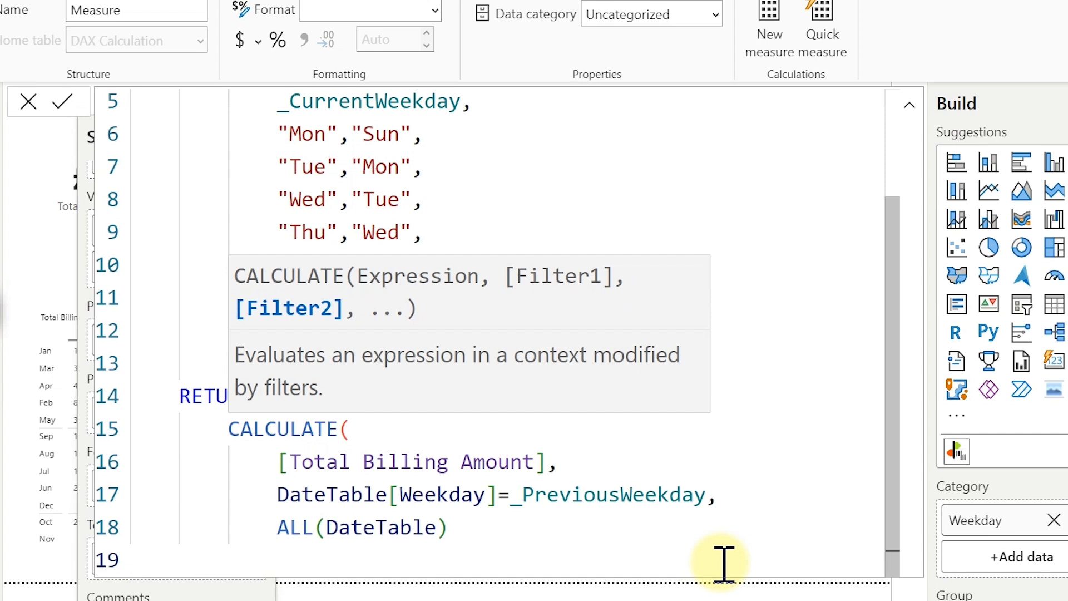
text())
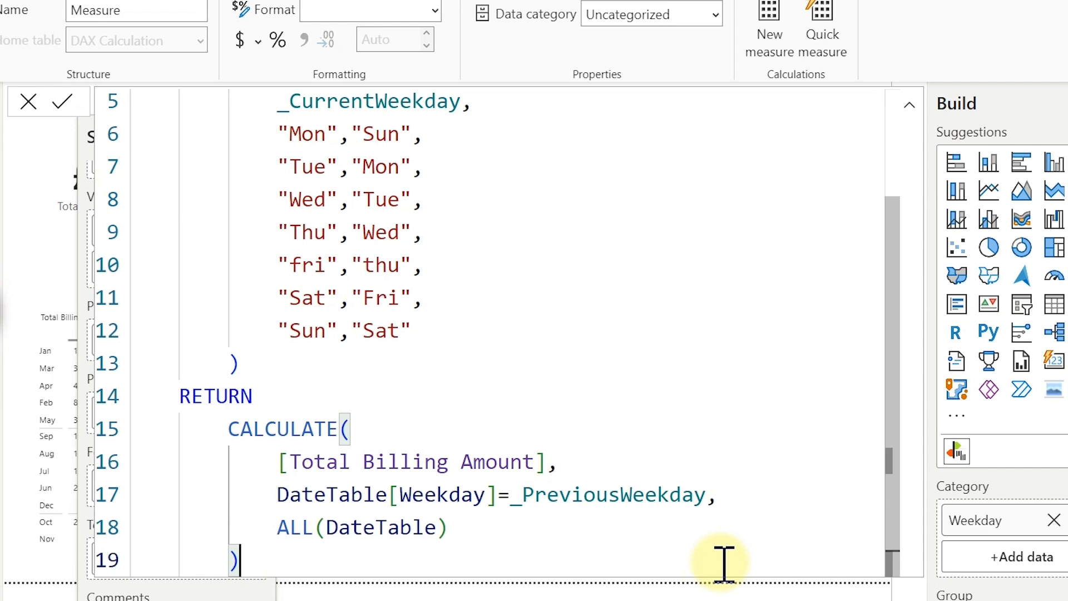
key(Return)
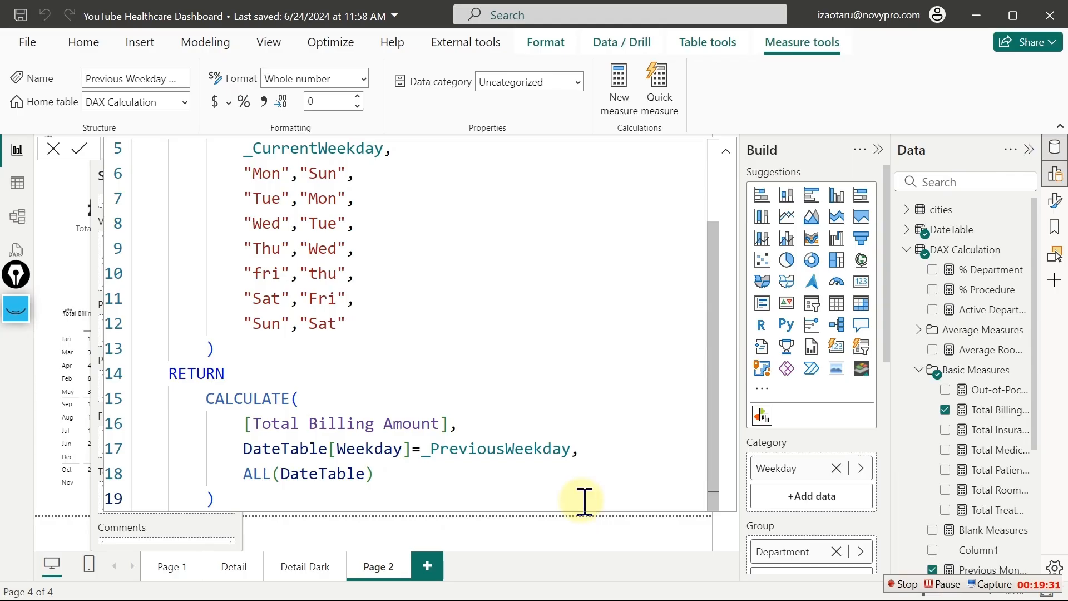
scroll(584, 501, up, 2)
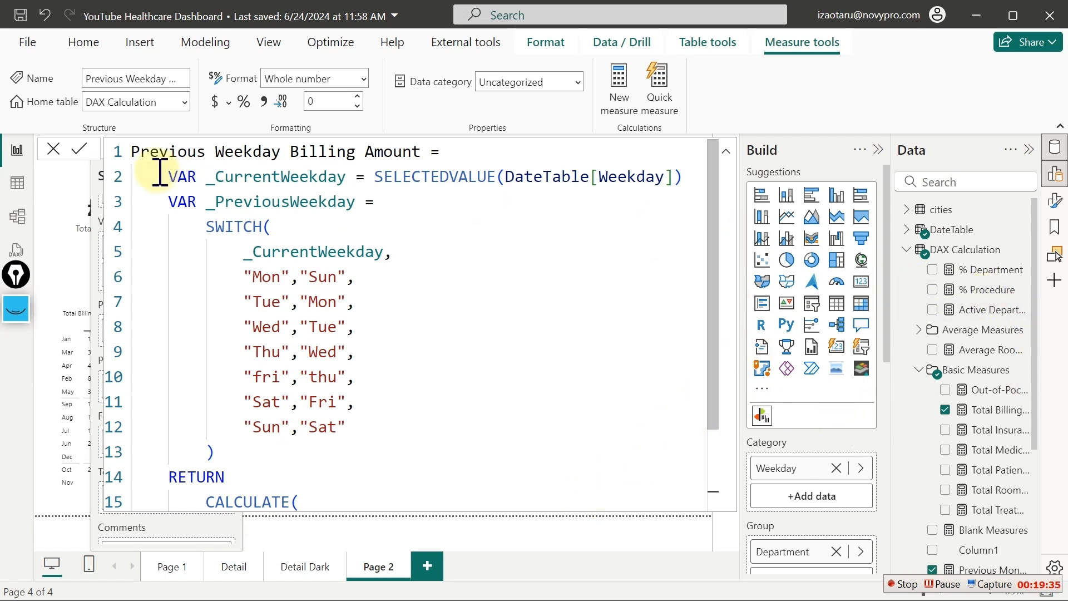
click(953, 217)
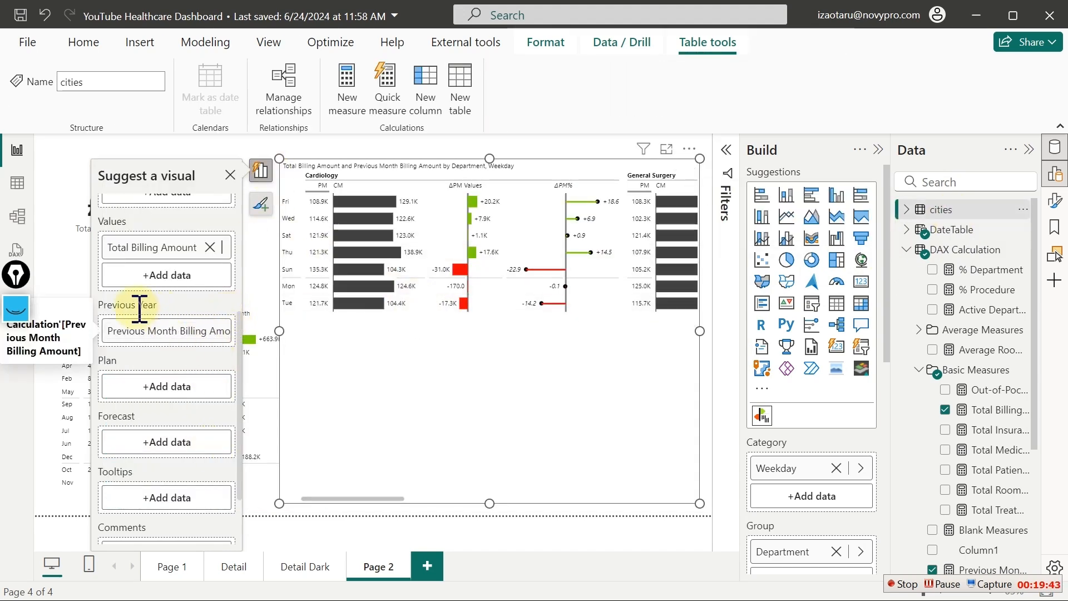
Replace the weekday table's Previous Year field with the Previous Weekday Billing Amount measure
click(177, 341)
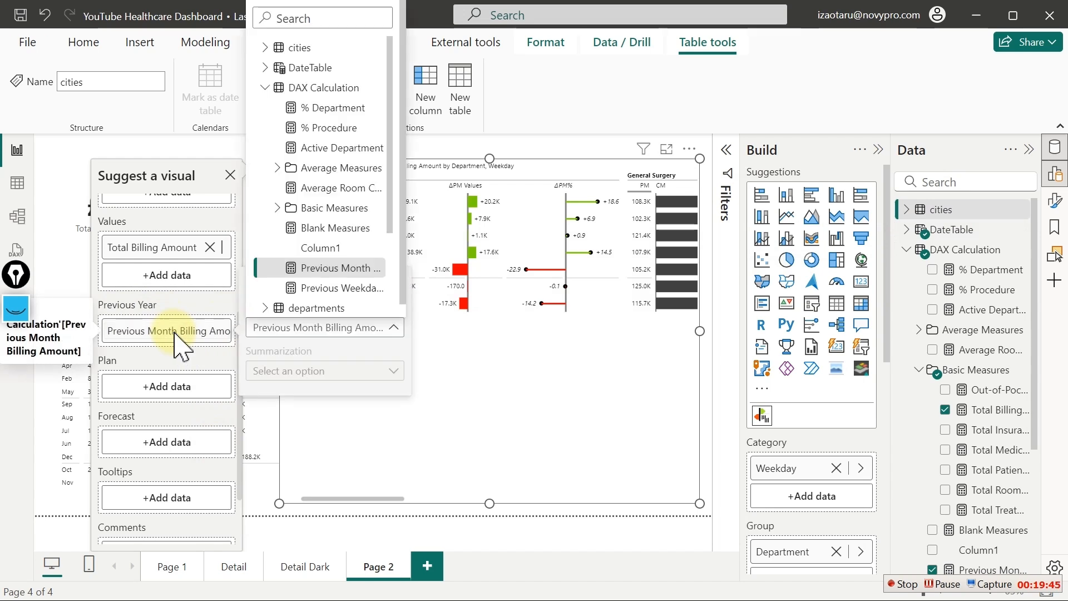
scroll(262, 279, down, 2)
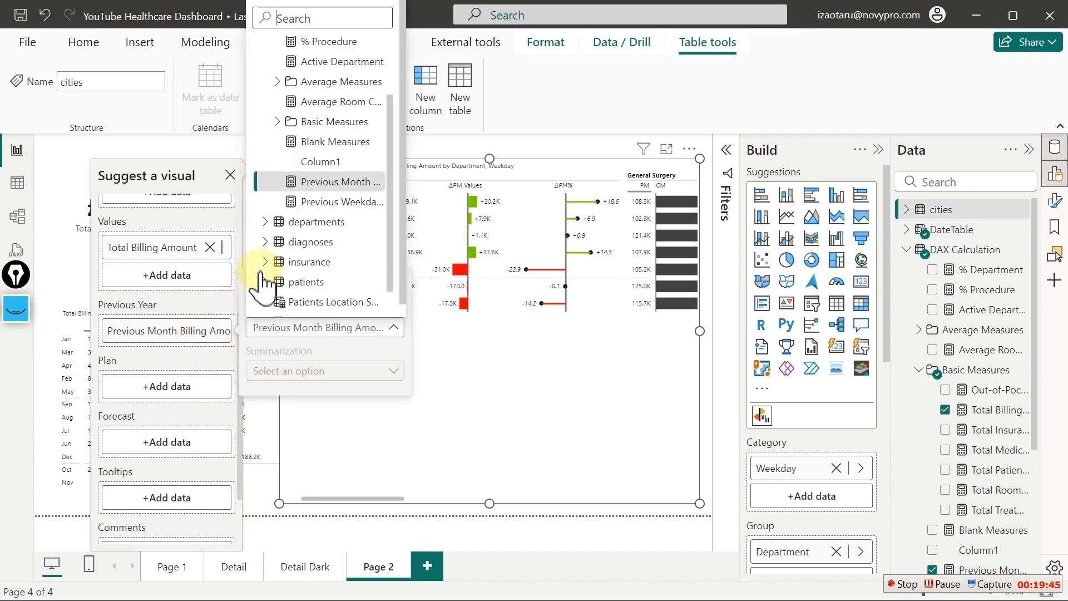
click(353, 210)
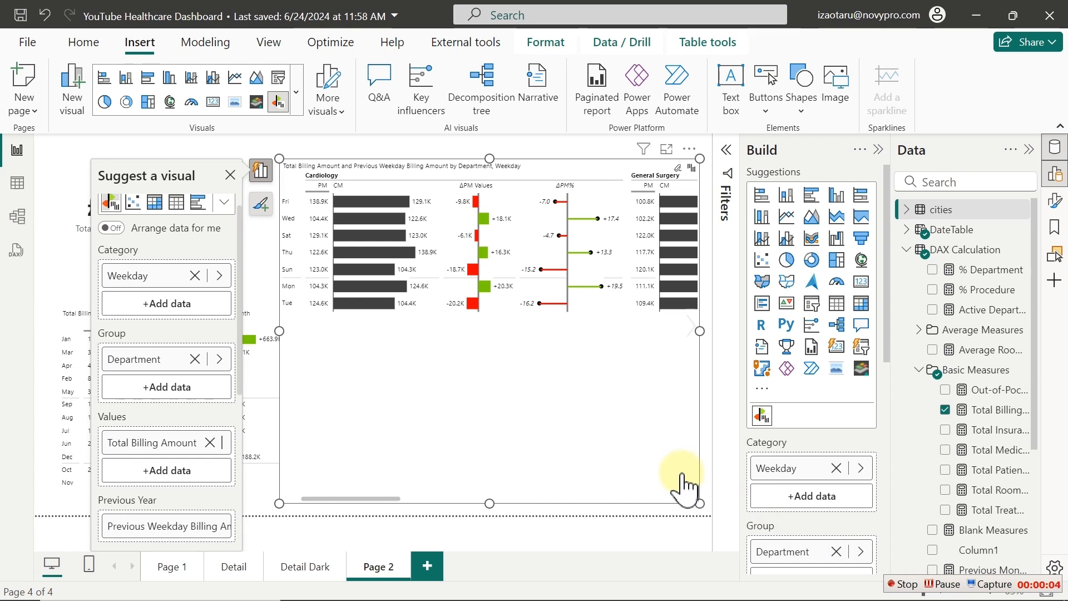
Show the weekday-by-department table in focus mode and rename its PM column header to PW
click(667, 149)
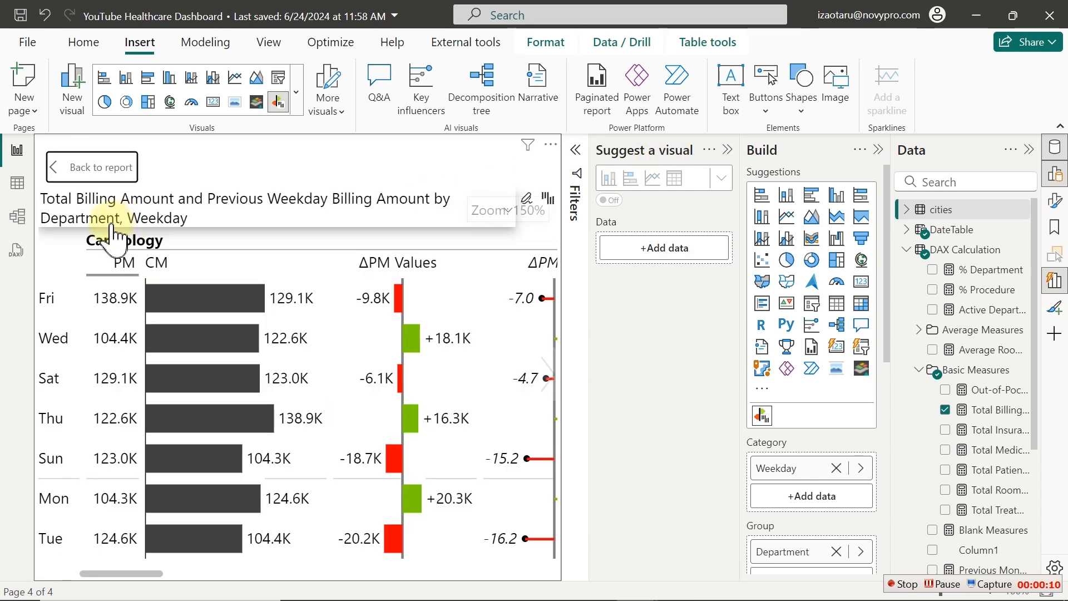
click(138, 266)
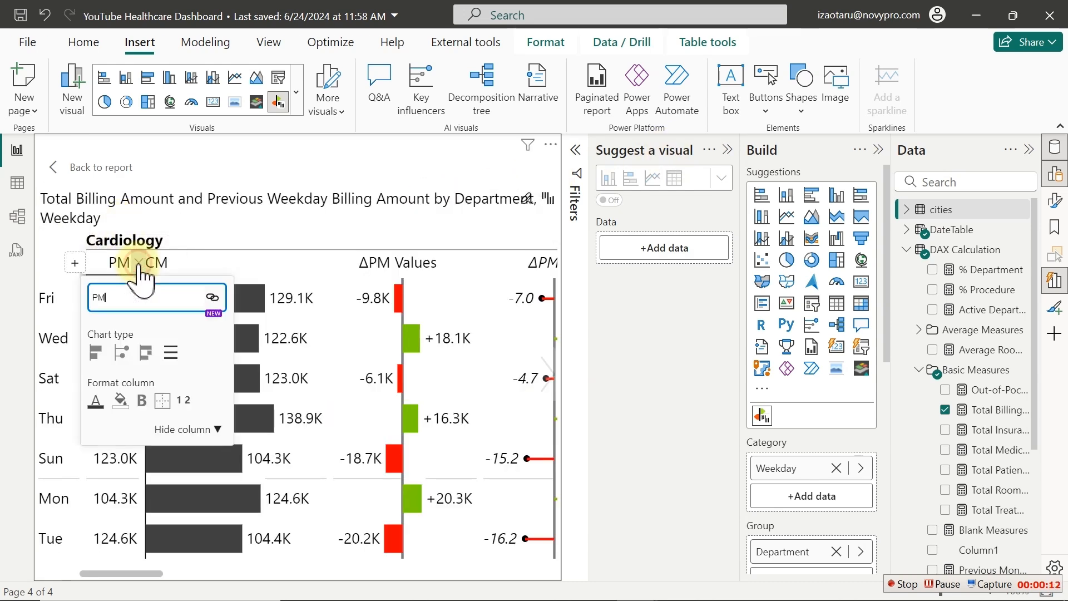
click(97, 296)
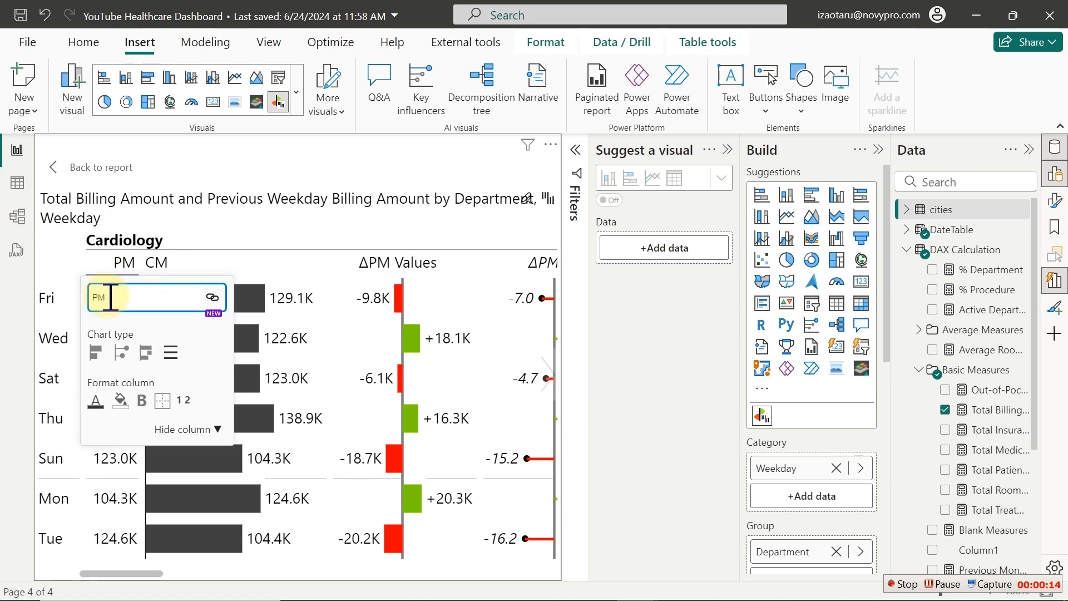
key(BackSpace)
text(W)
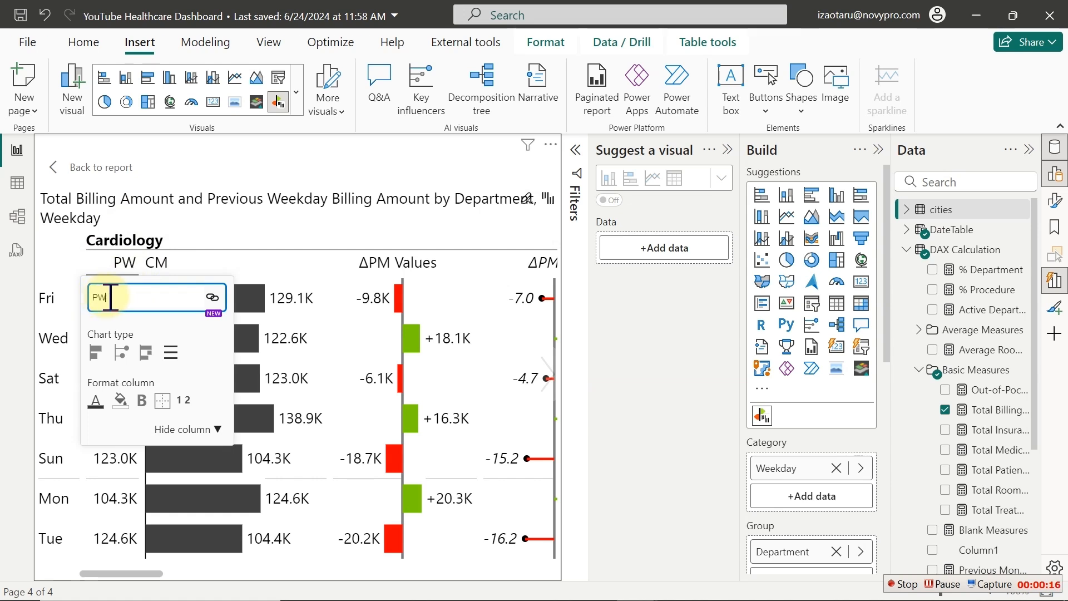
Rename the CM column header of the weekday table to CW
click(327, 267)
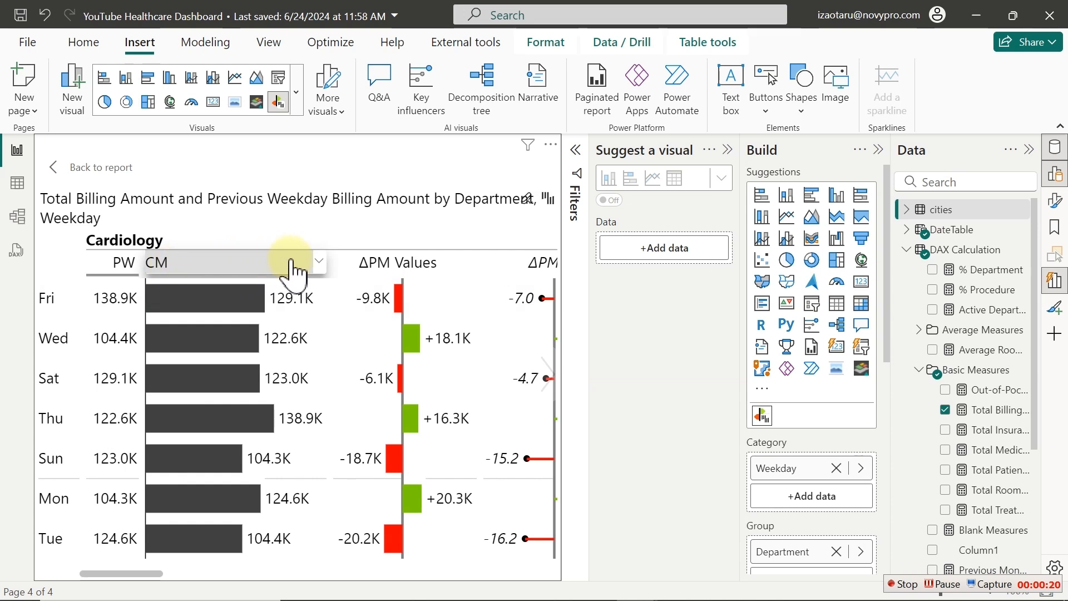
click(319, 261)
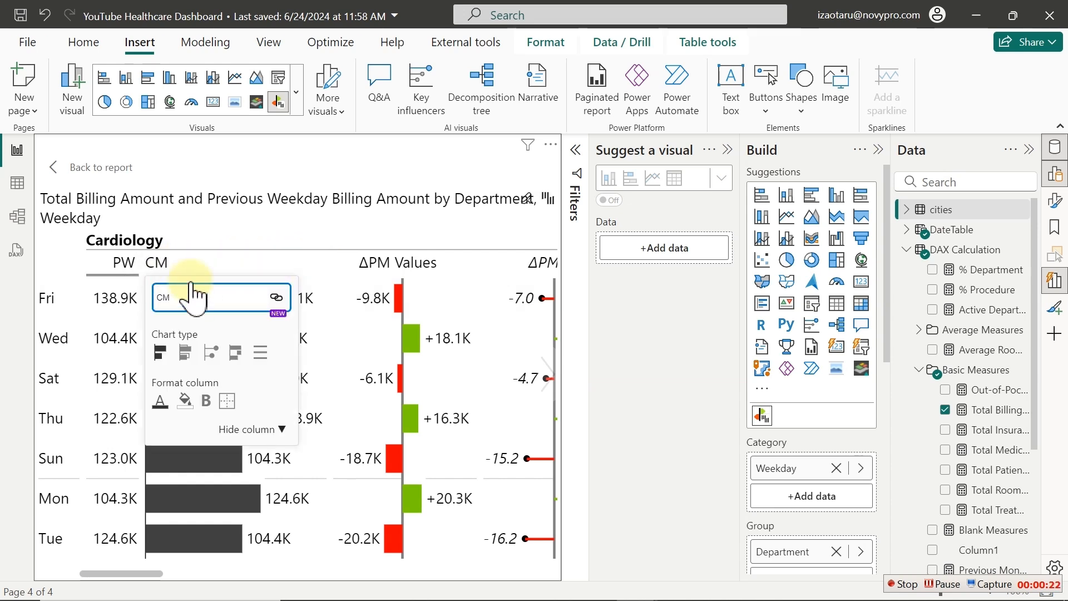
key(BackSpace)
text(W)
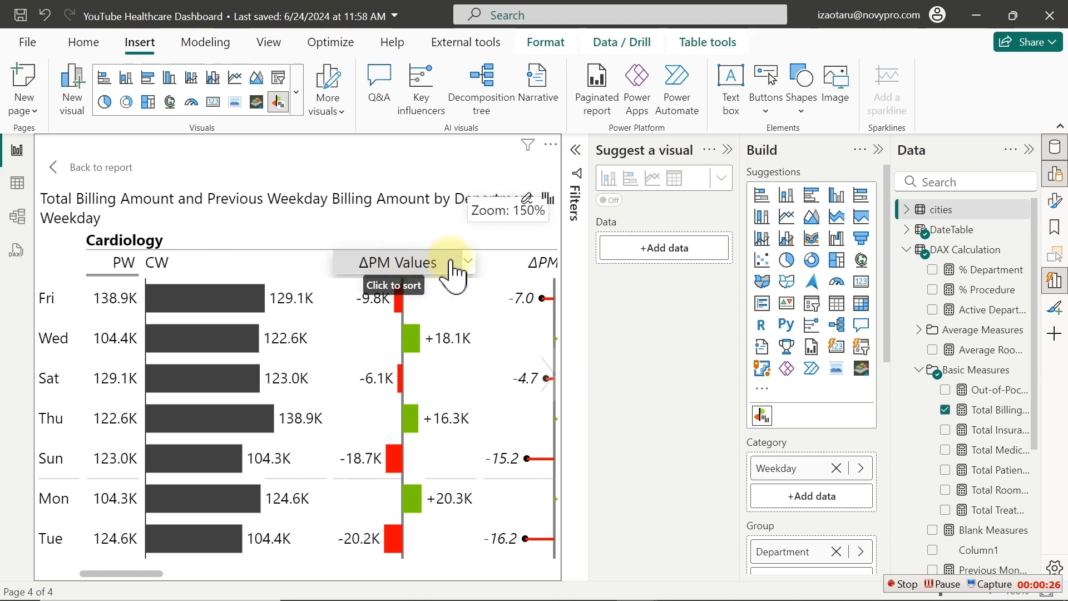
Rename the ΔPM Values column header of the weekday table to ΔPW Values
click(469, 263)
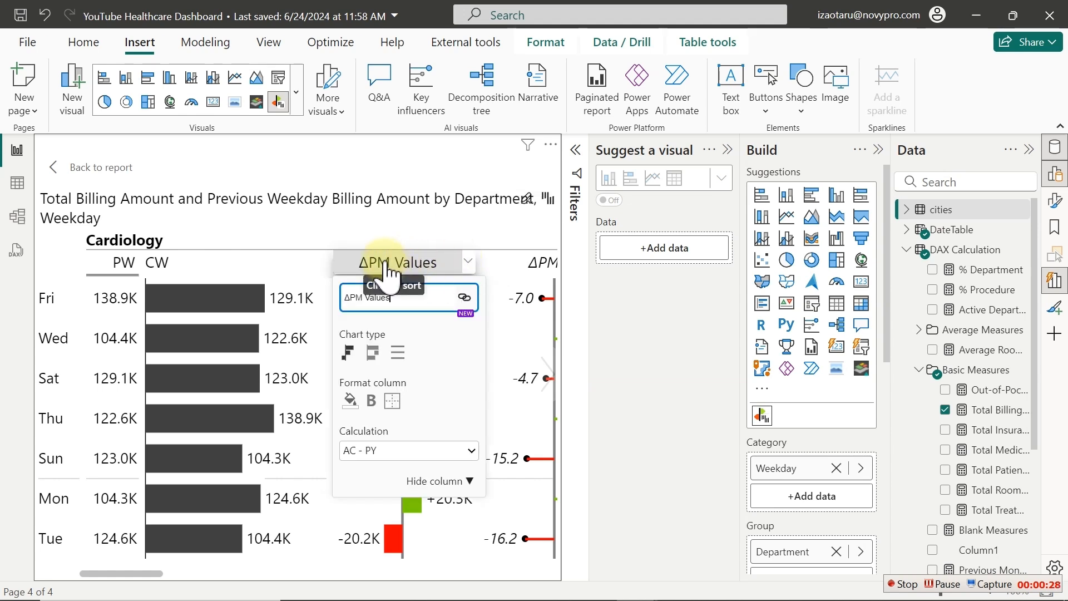
click(364, 301)
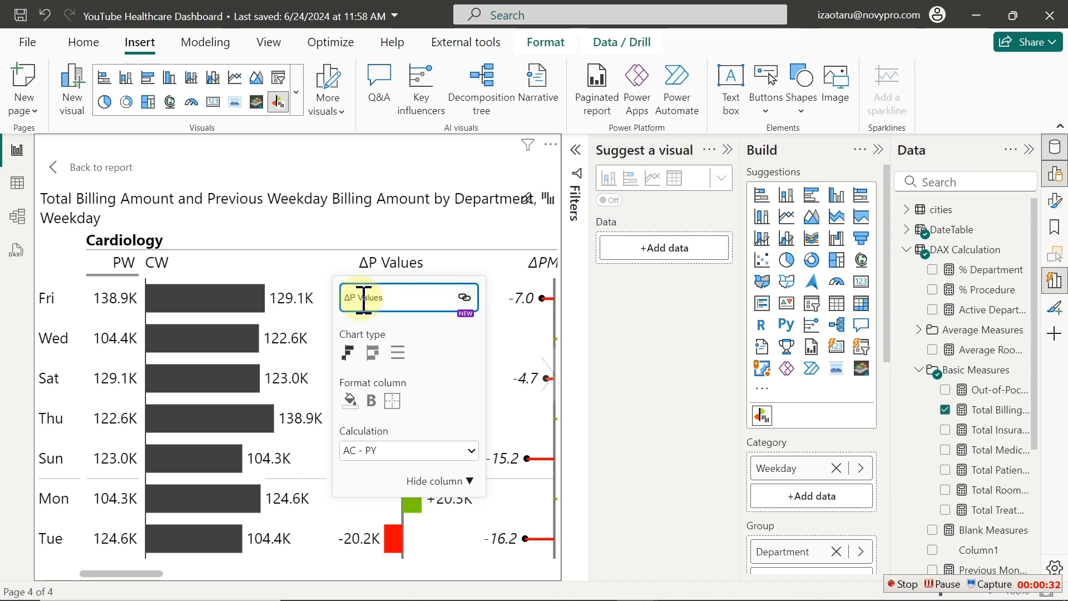
key(BackSpace)
text(W)
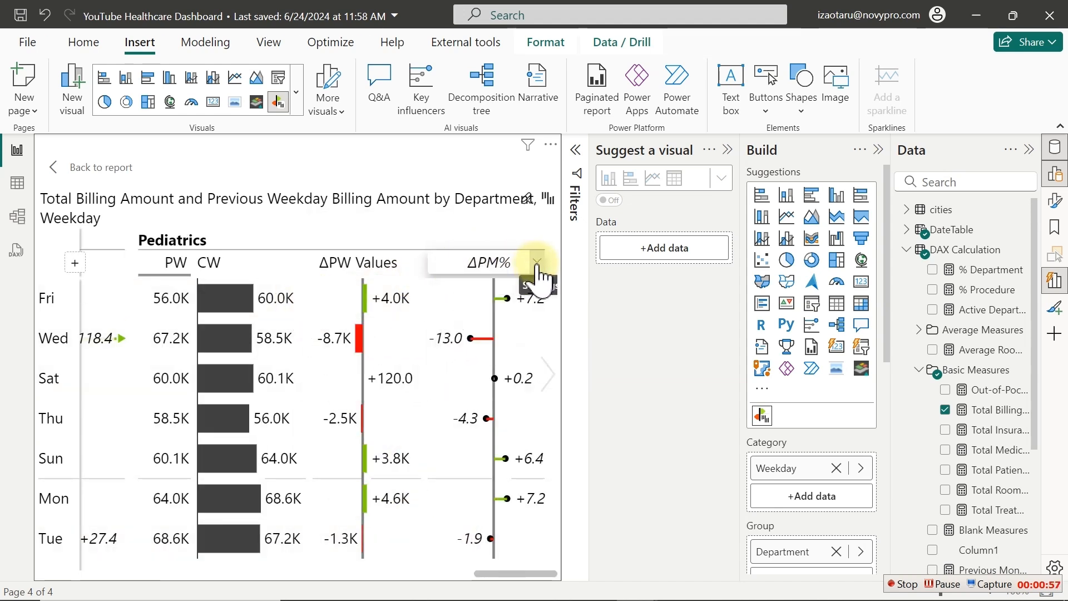
Rename the ΔPM% column header to ΔPW% and close the column settings
click(538, 263)
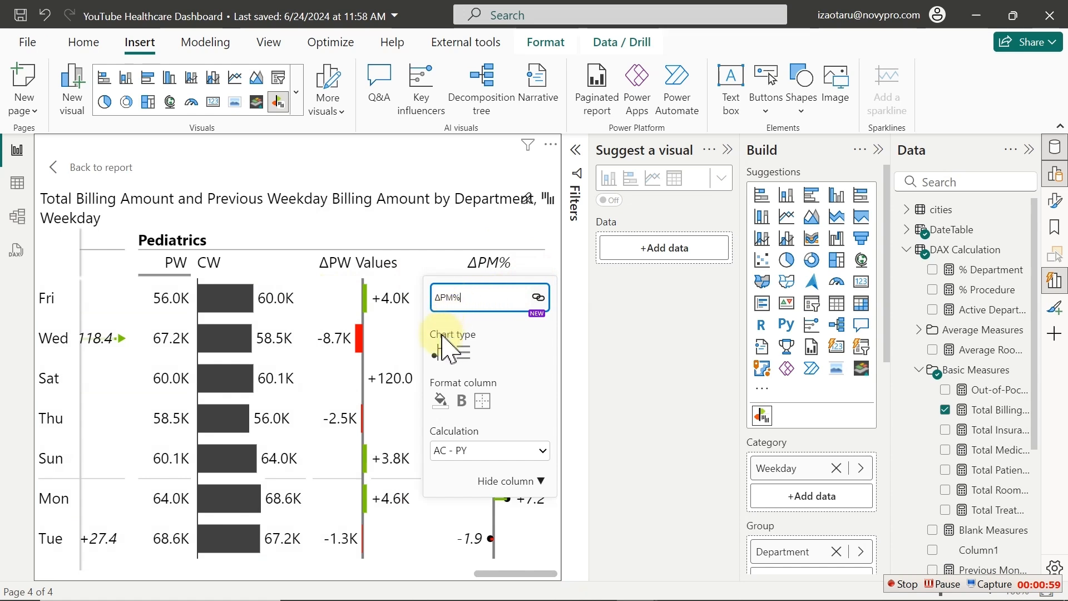
click(456, 299)
key(BackSpace)
text(W)
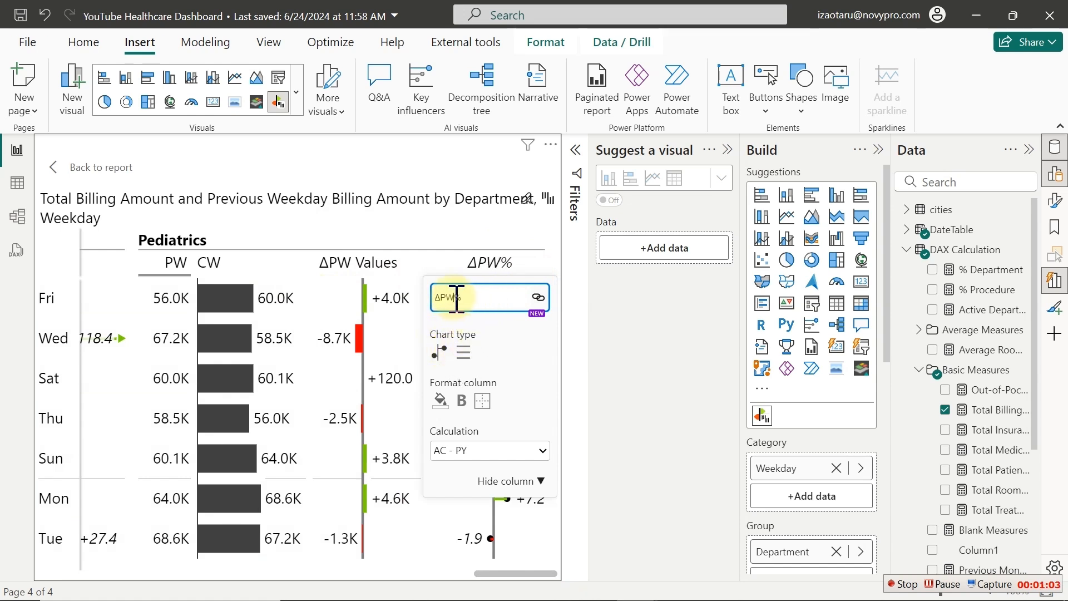
click(413, 295)
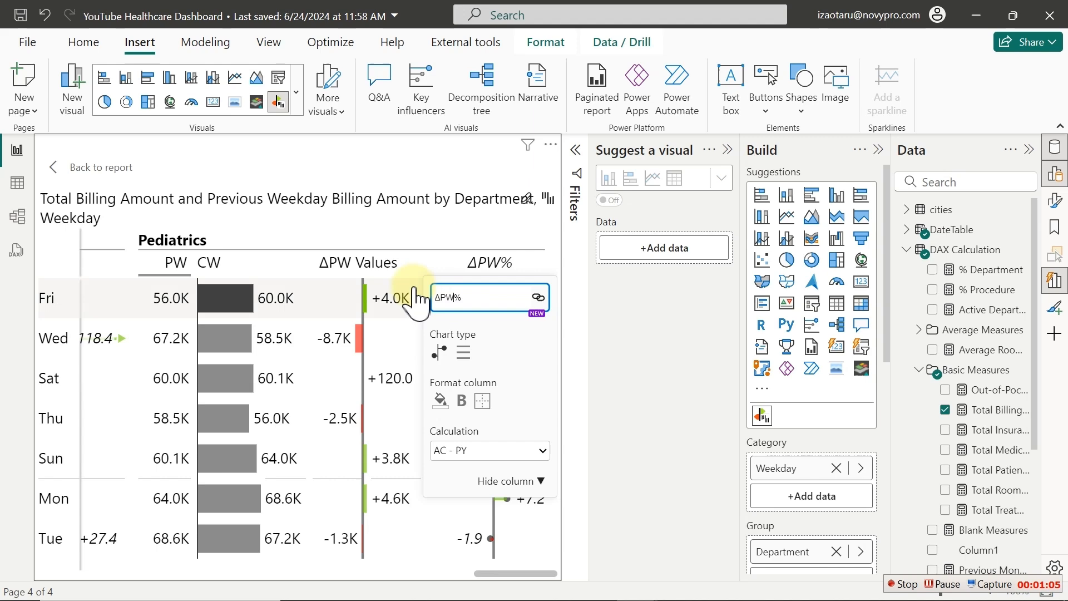
click(379, 147)
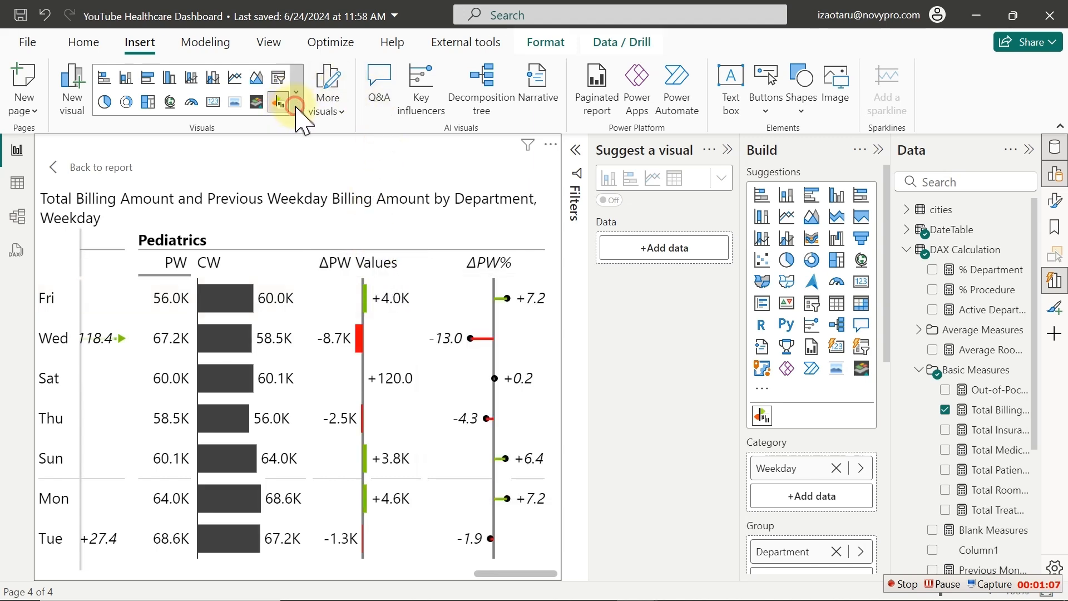
Open the online Power BI visuals gallery for getting more visuals
click(296, 93)
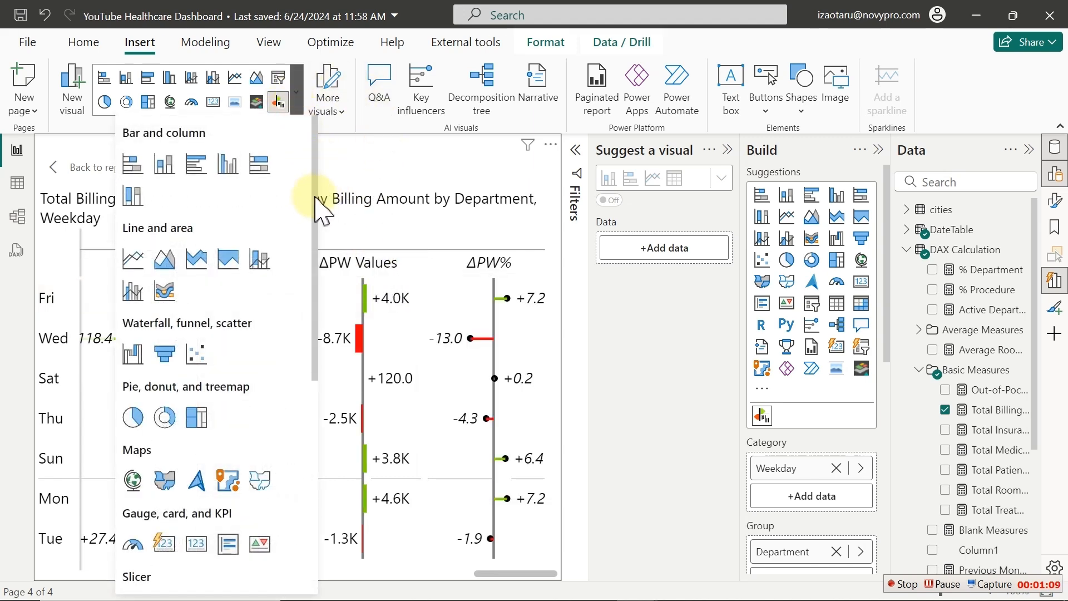
drag(314, 198, 309, 509)
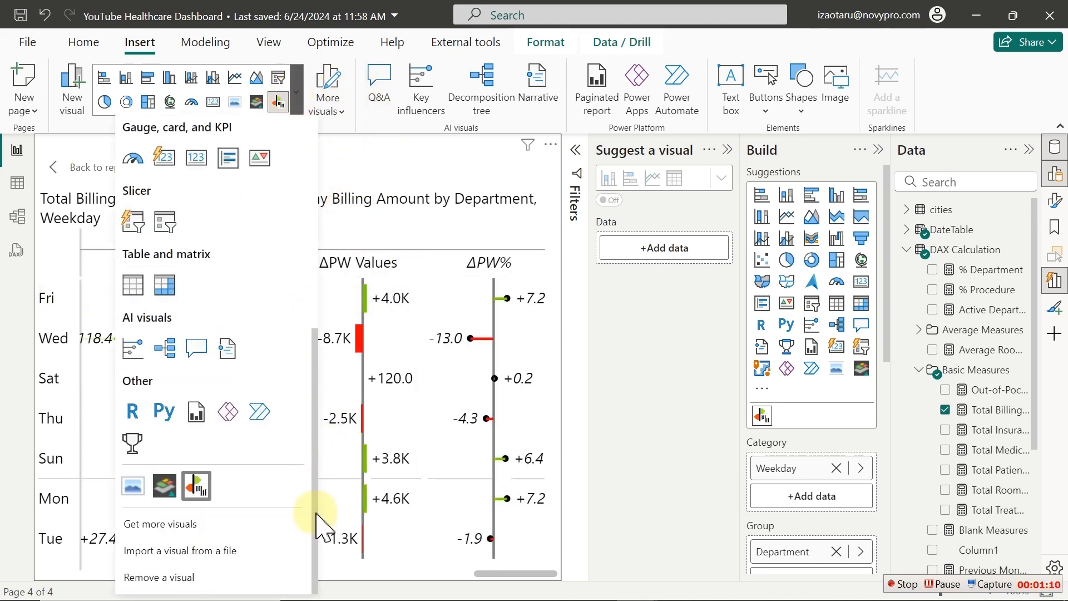
click(173, 526)
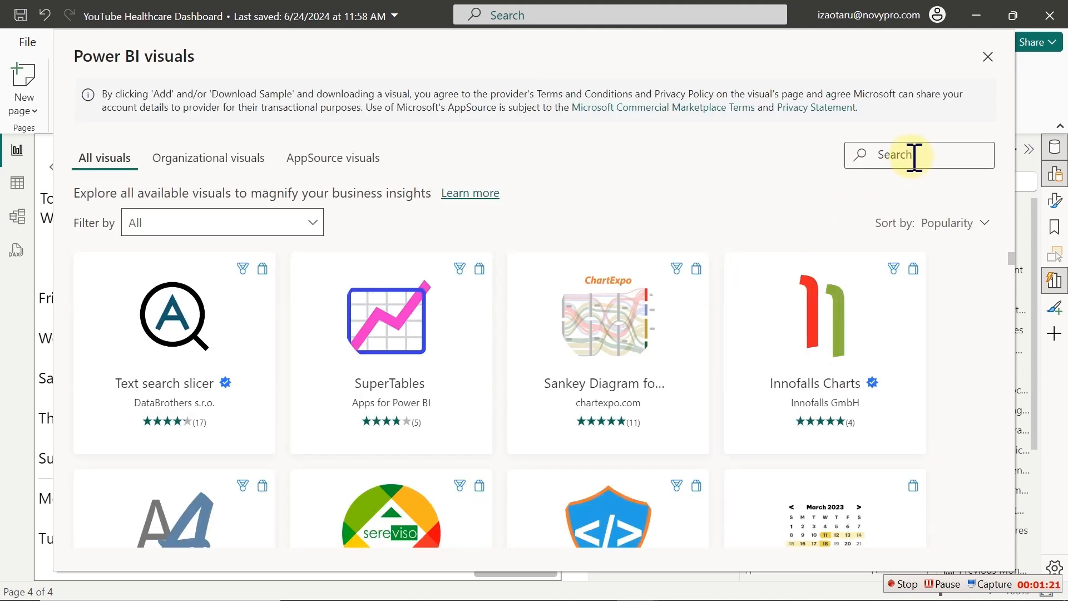
Search the visuals gallery for "zeb" and add Zebra BI Charts to the report
click(914, 157)
text(zeb)
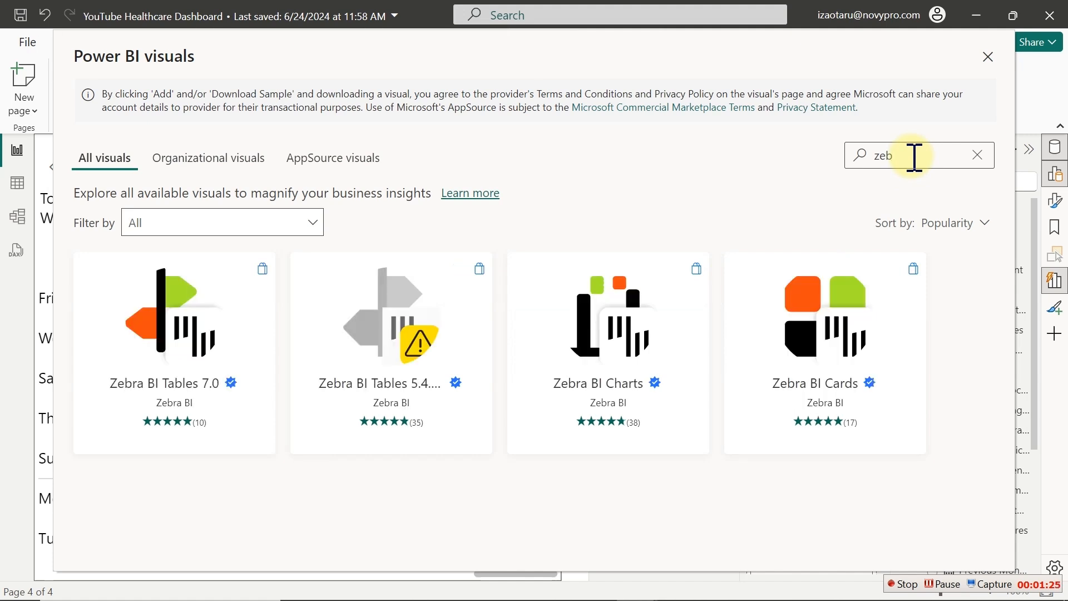
click(619, 318)
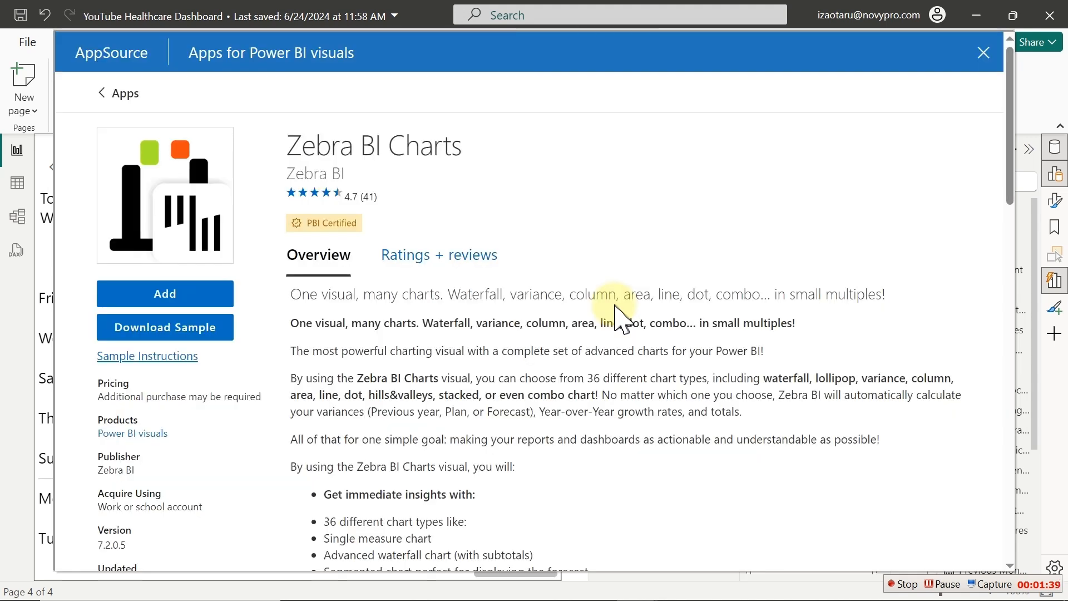
click(181, 303)
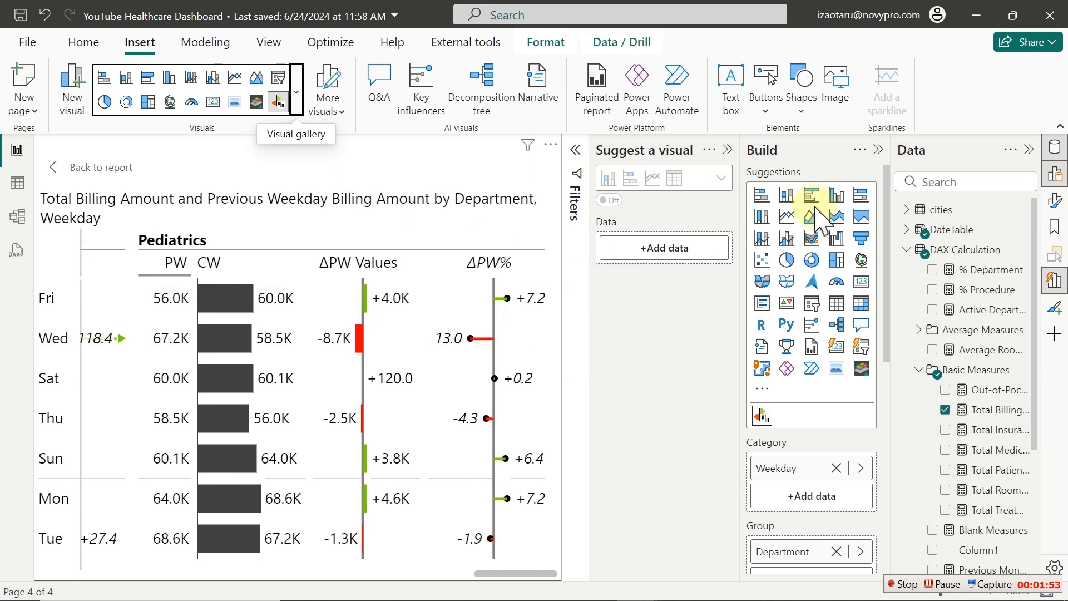
Close the open side panes, check the list of available visuals, and return from the enlarged weekday table to the report page
click(1055, 176)
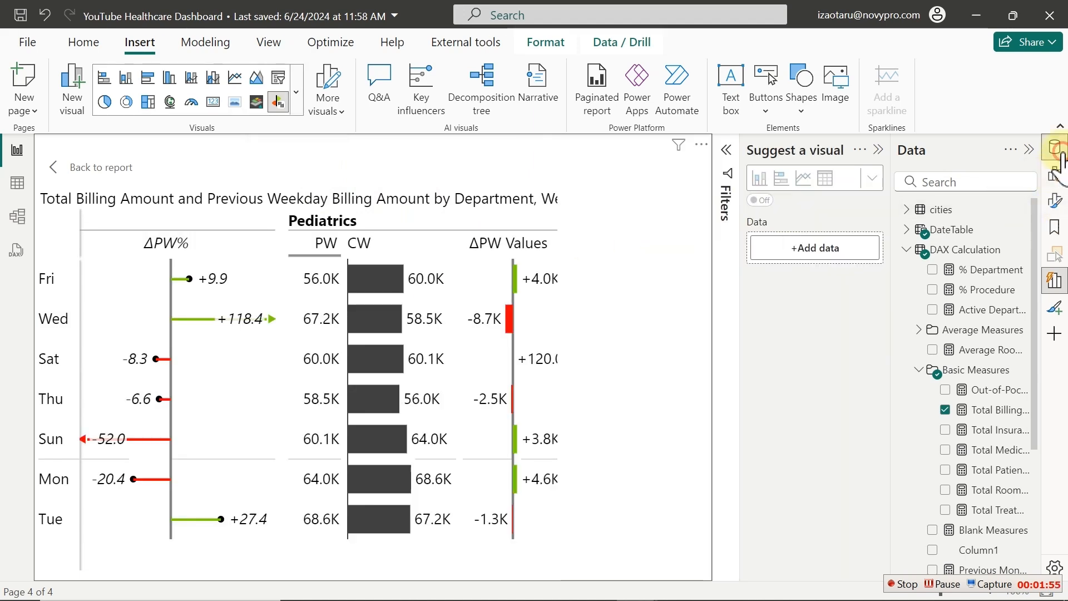
click(1056, 281)
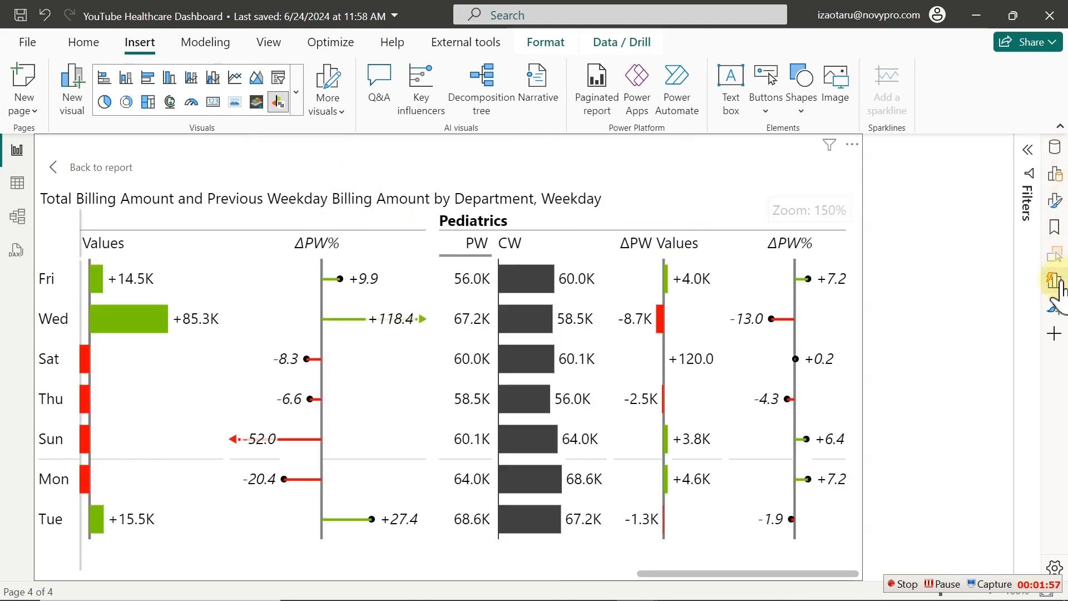
click(296, 92)
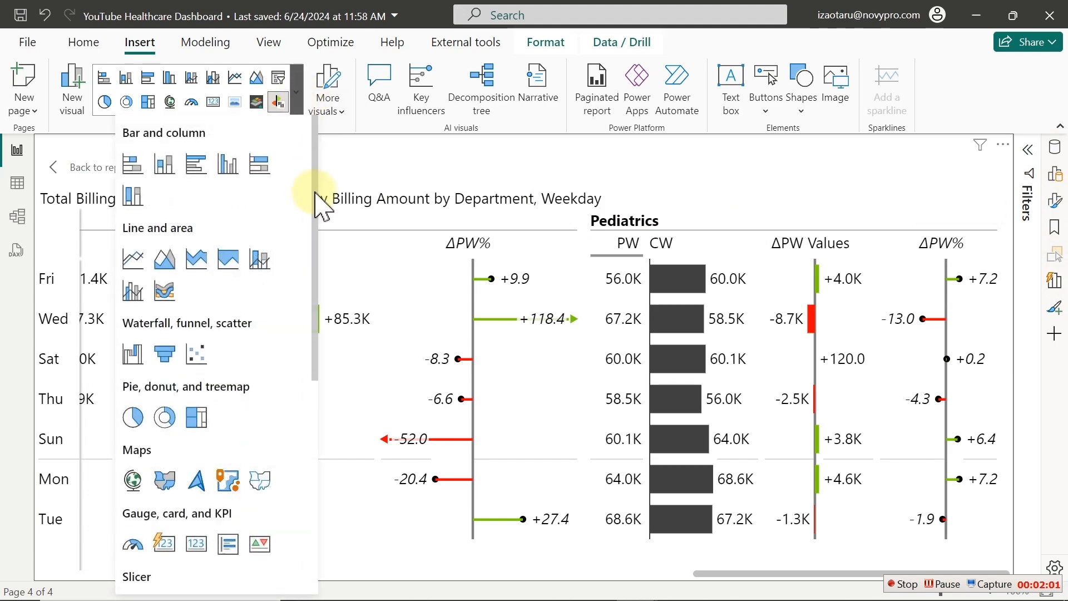
drag(315, 203, 338, 529)
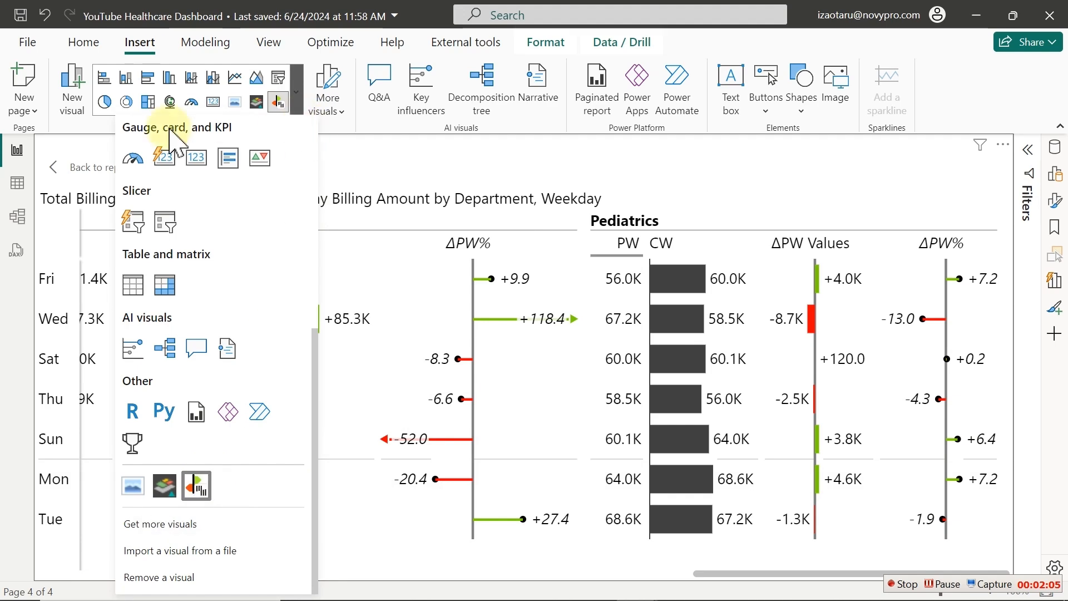
click(56, 168)
click(77, 168)
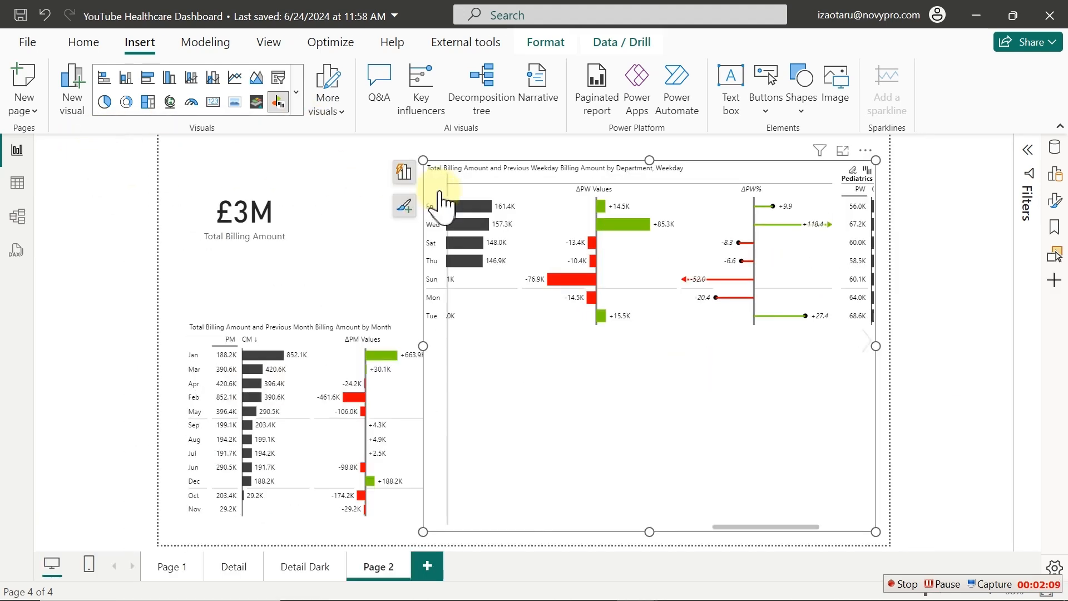
Acknowledge the visual import and convert the weekday-by-department table into a Zebra BI Charts visual
click(644, 149)
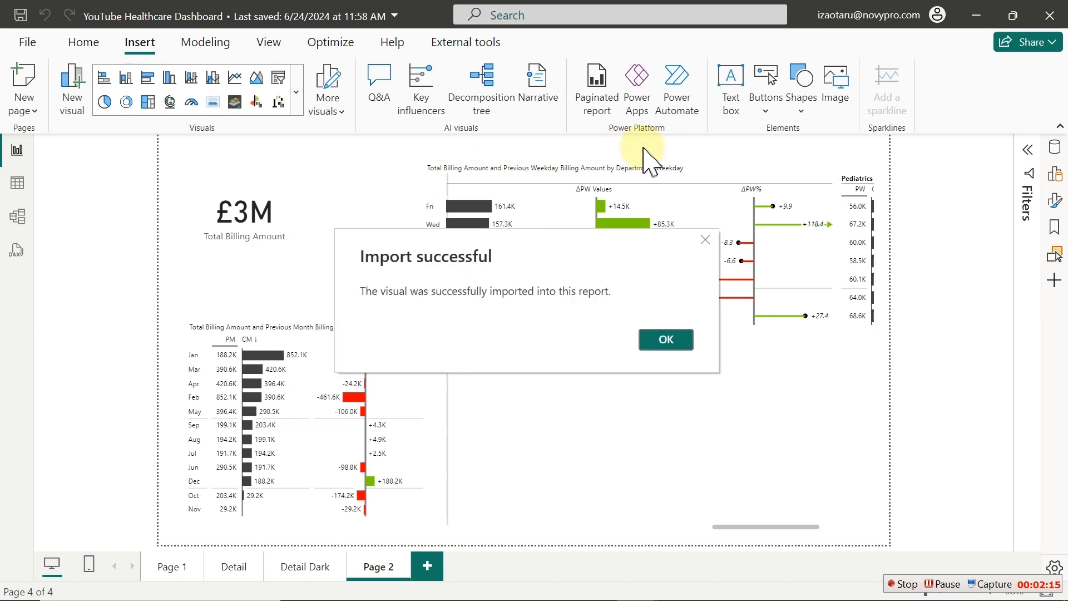
click(667, 340)
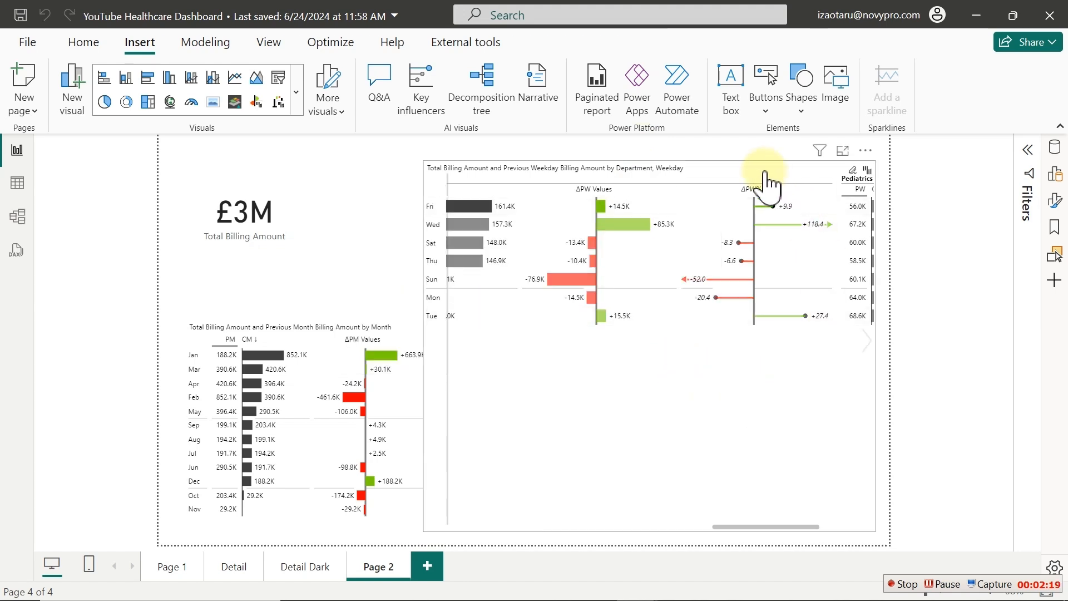
click(803, 477)
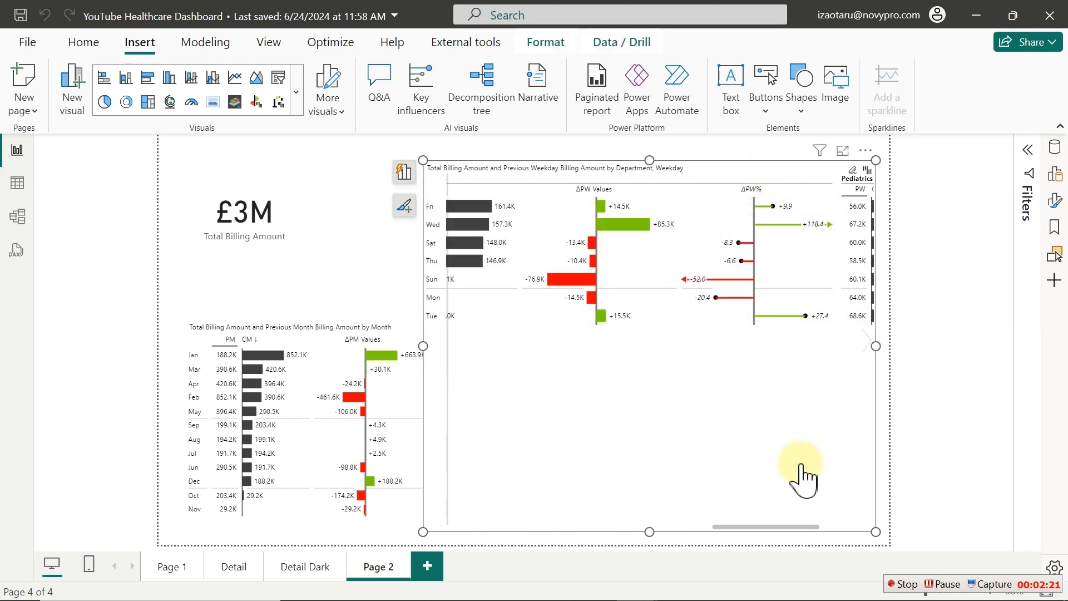
click(278, 103)
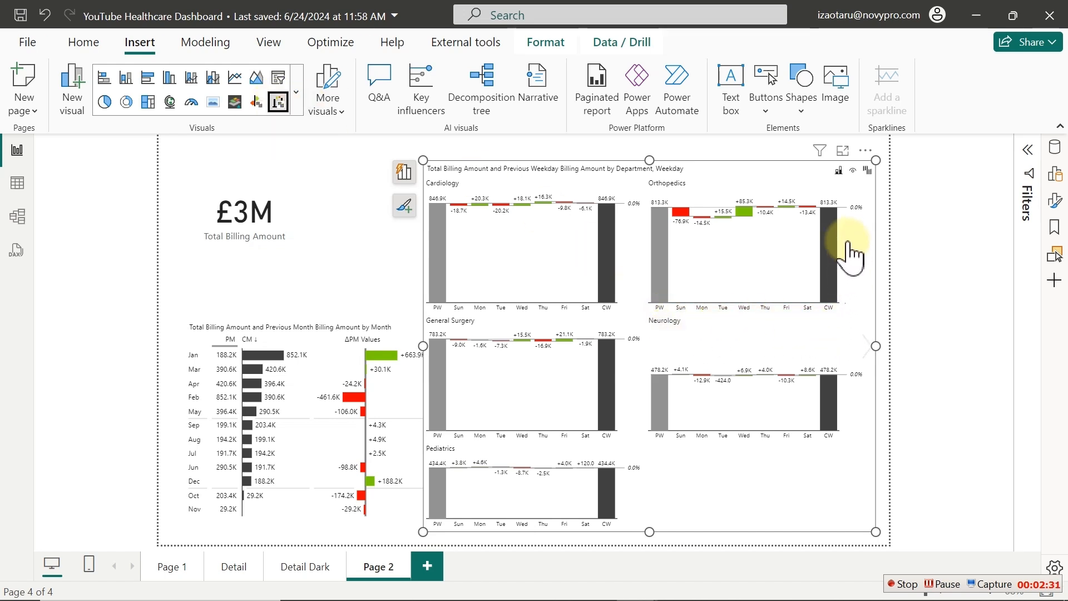
Open the weekday chart in focus mode, cycle through its chart types, and settle on columns with stacked ΔPW Values variances
click(844, 152)
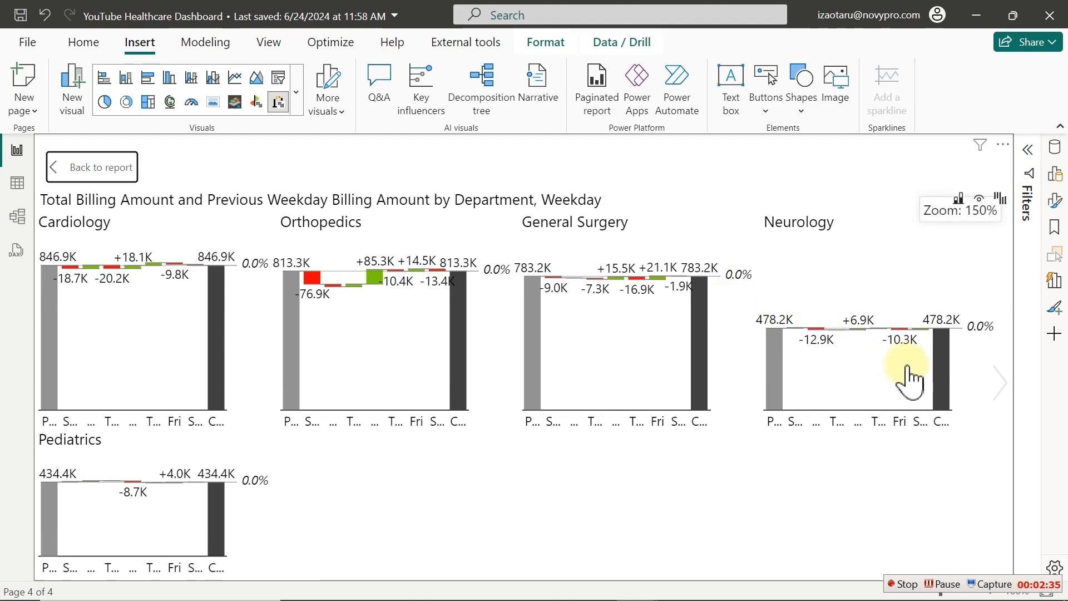
click(996, 388)
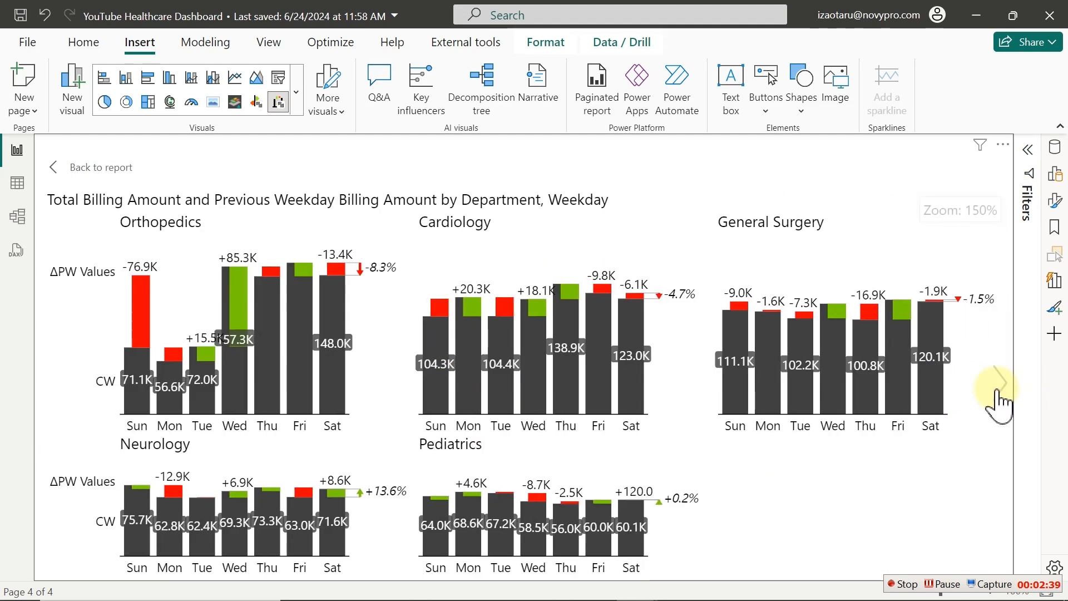
click(996, 388)
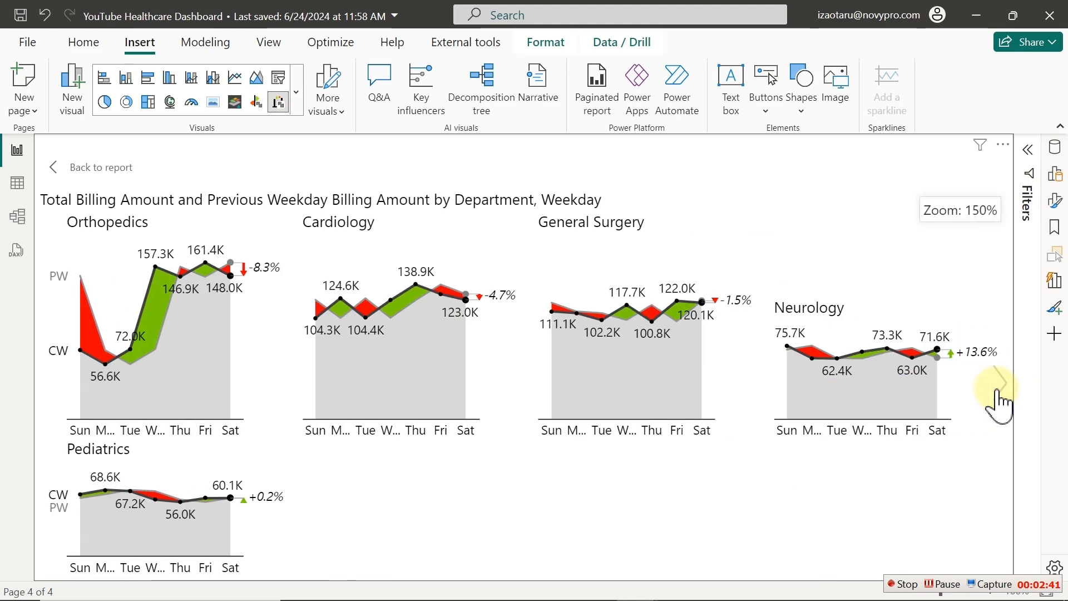
click(996, 388)
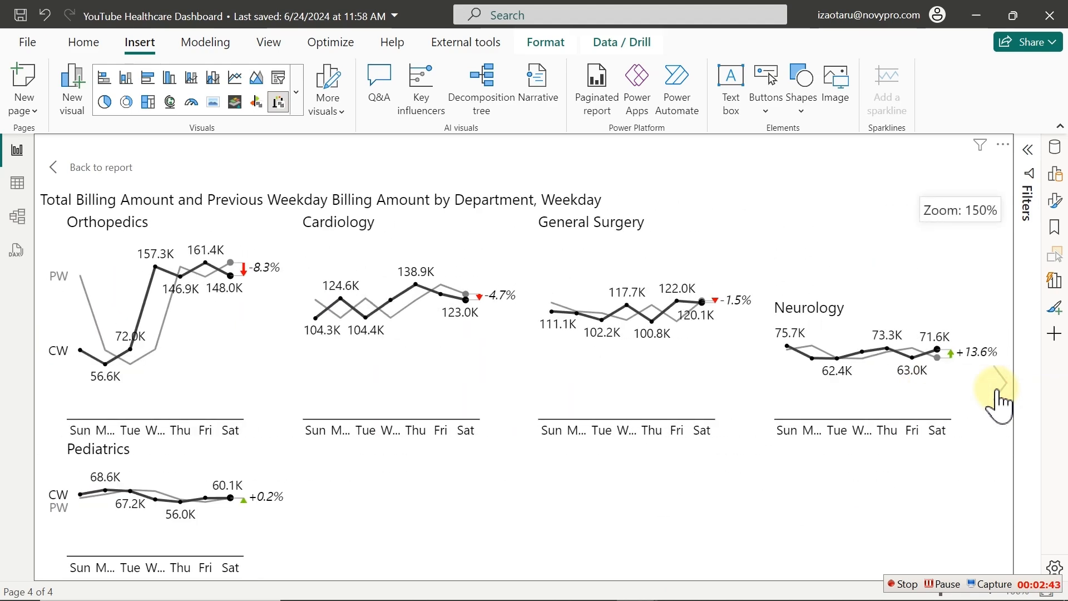
click(996, 388)
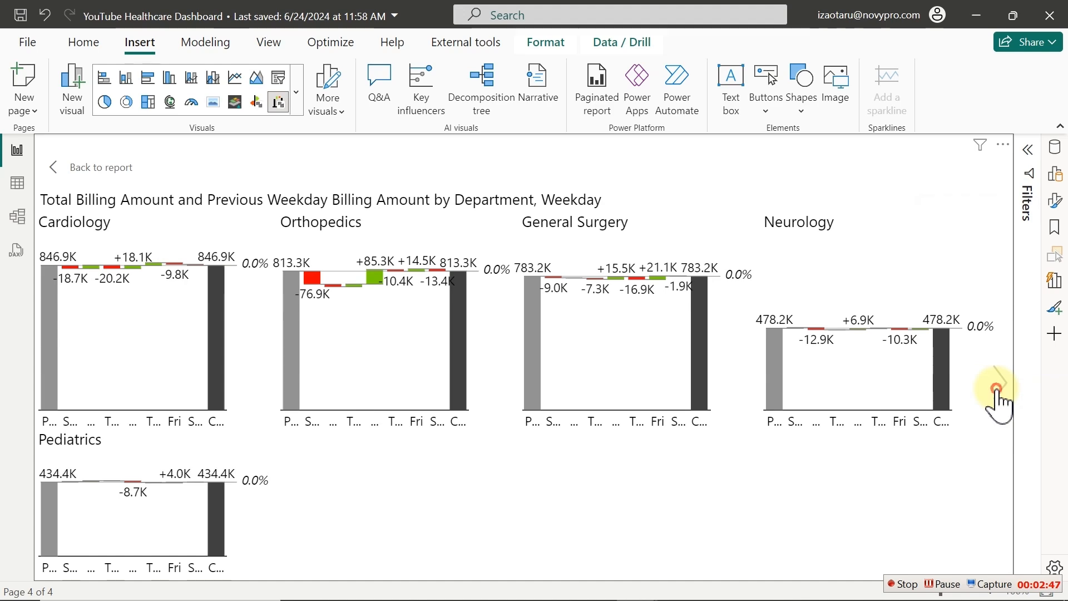
click(996, 388)
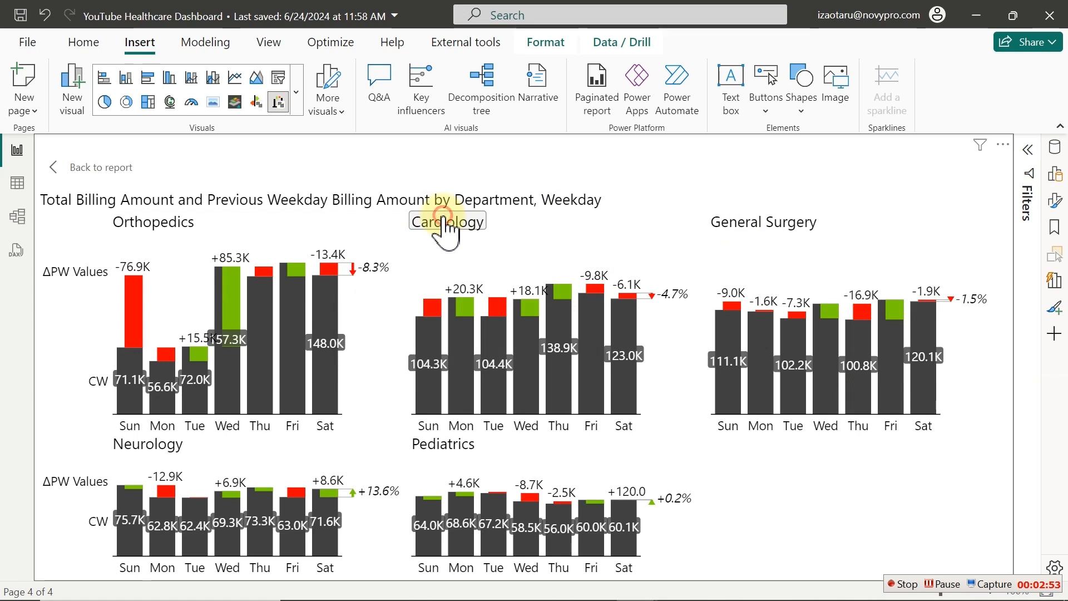
Enlarge the Cardiology small multiple, examine its Tuesday and Friday billing variances, and close the enlarged view
click(447, 221)
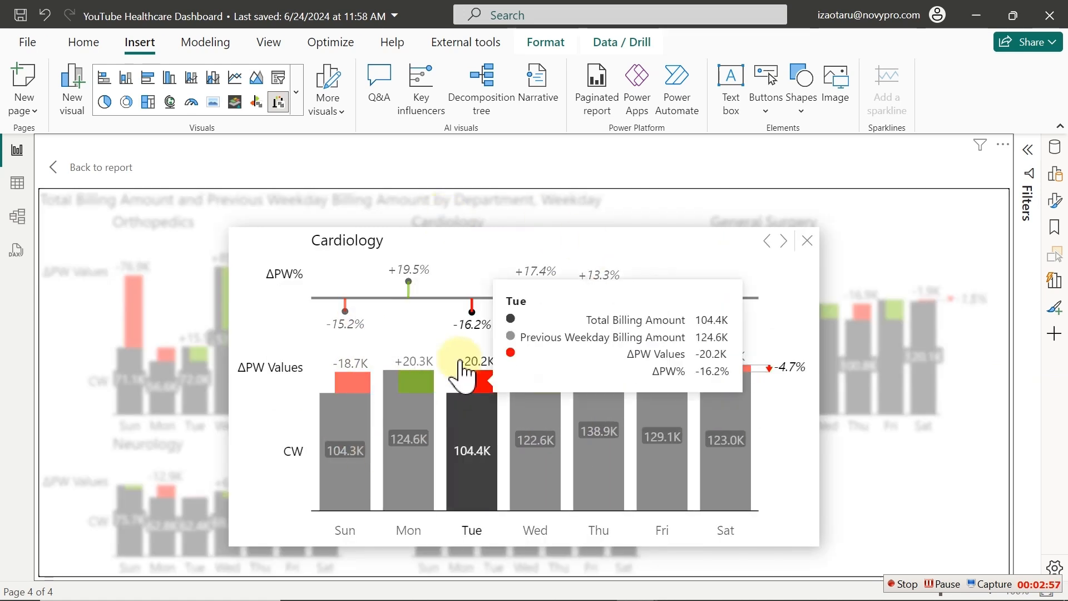
mouse_move(678, 381)
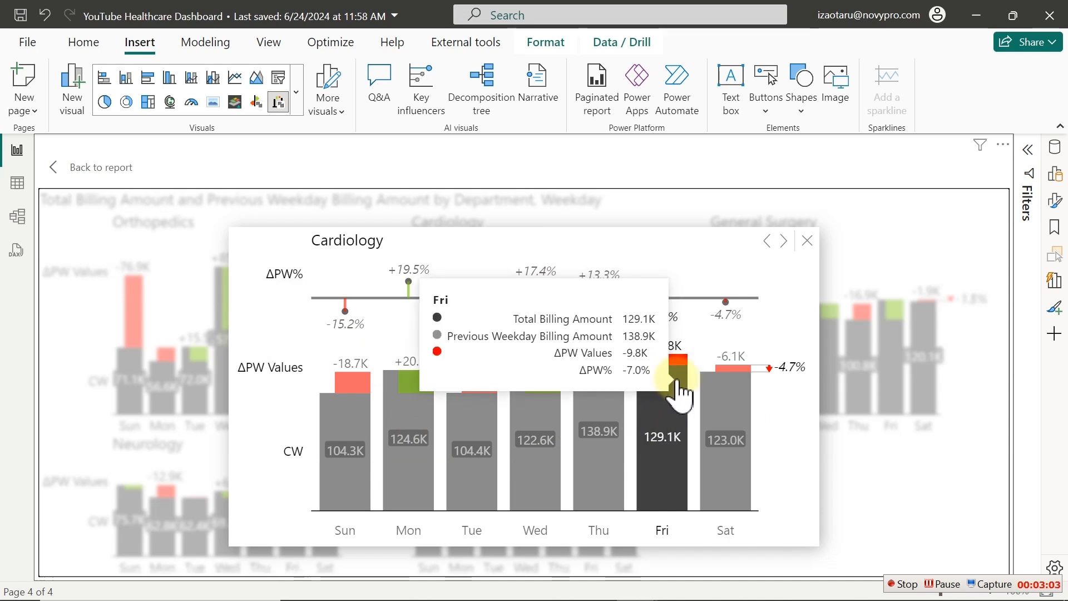
click(807, 241)
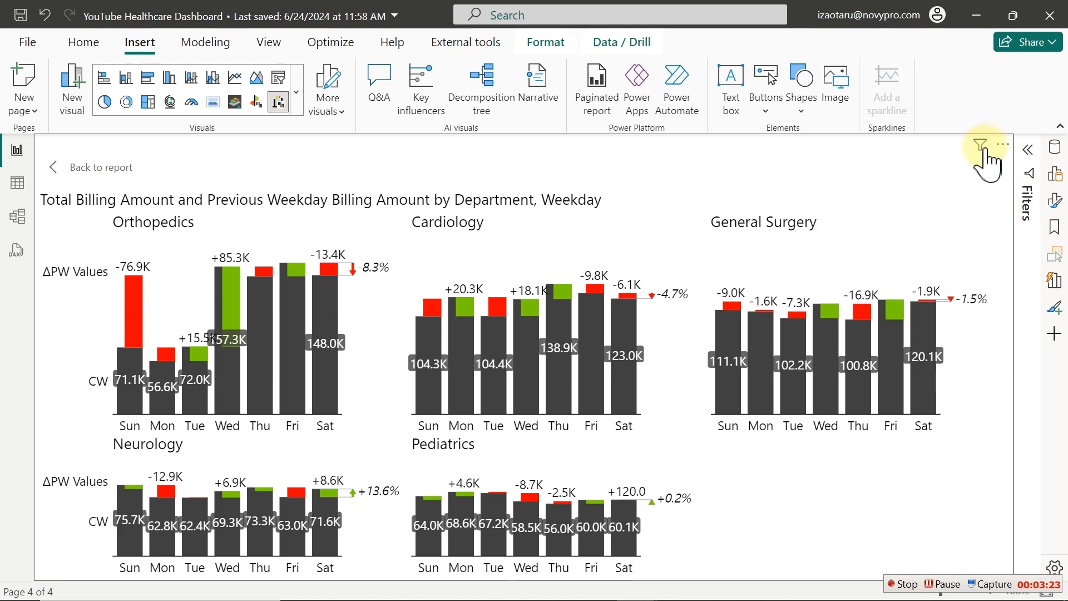
Return to the report page and shrink the weekday chart so it fits beside the monthly billing table
click(85, 170)
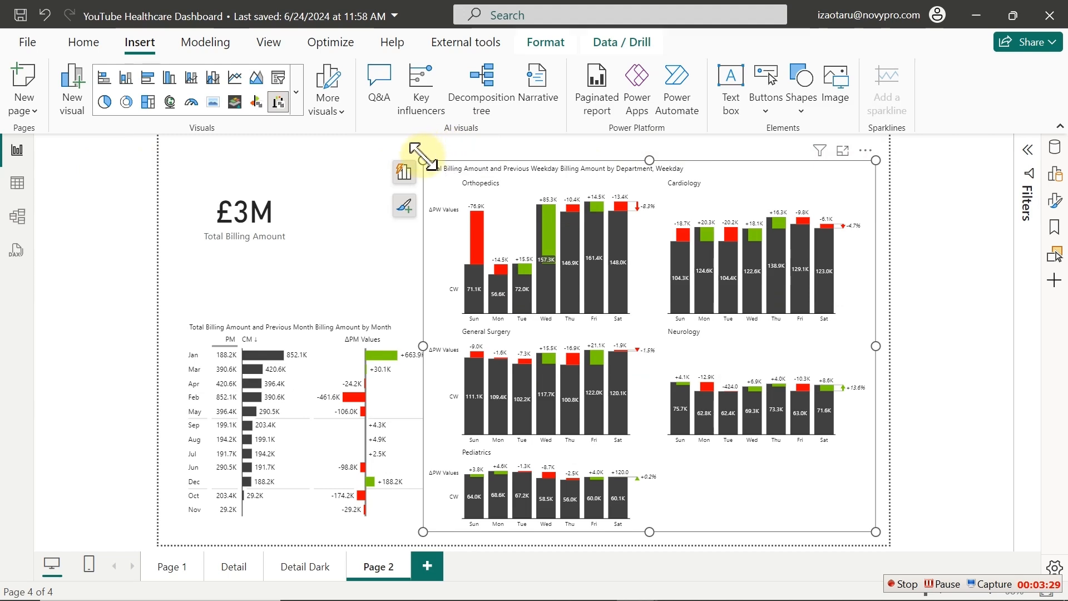
drag(421, 158, 531, 328)
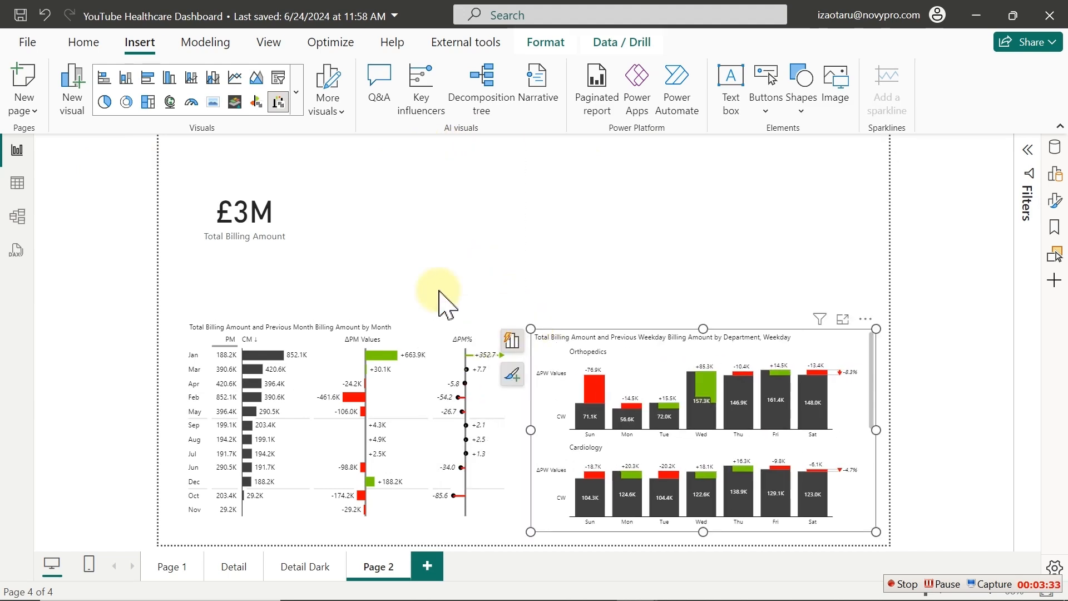
click(397, 208)
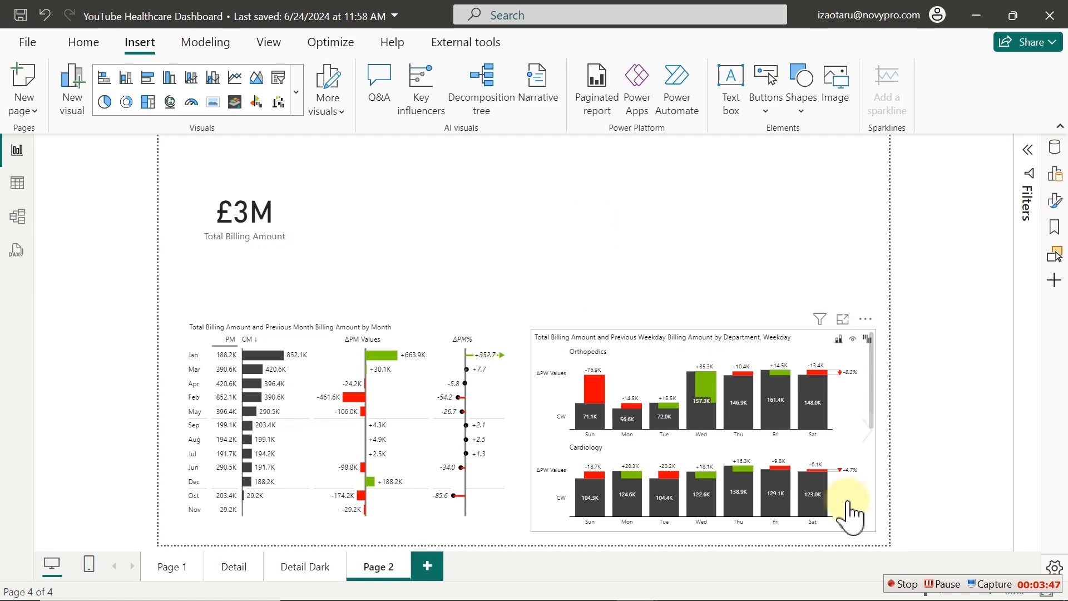
click(913, 584)
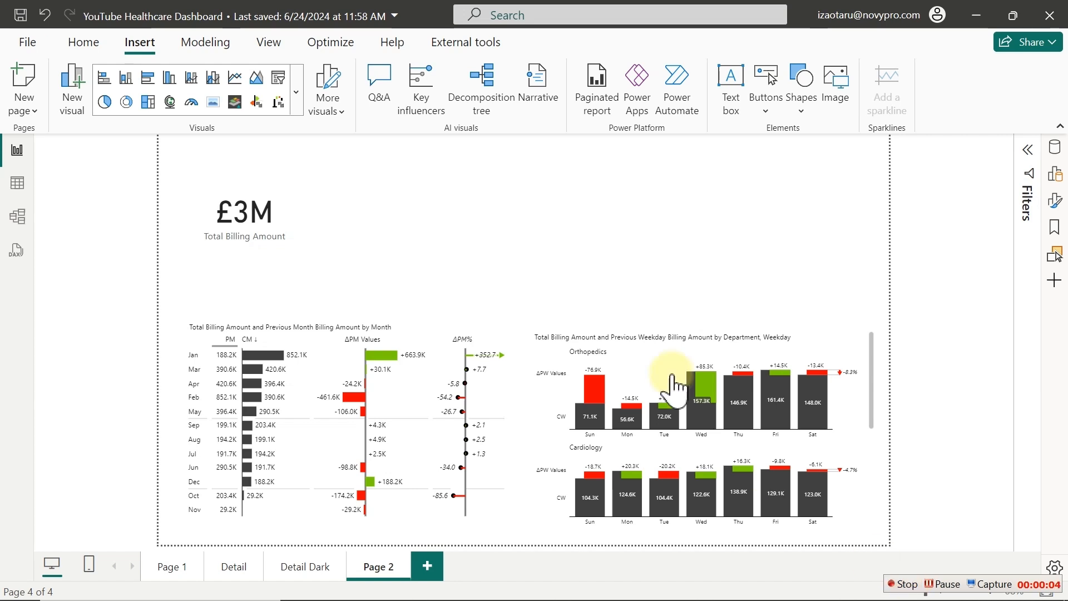
Add a new Zebra BI Charts visual above the weekday chart, with Year from DateTable as its category
click(279, 102)
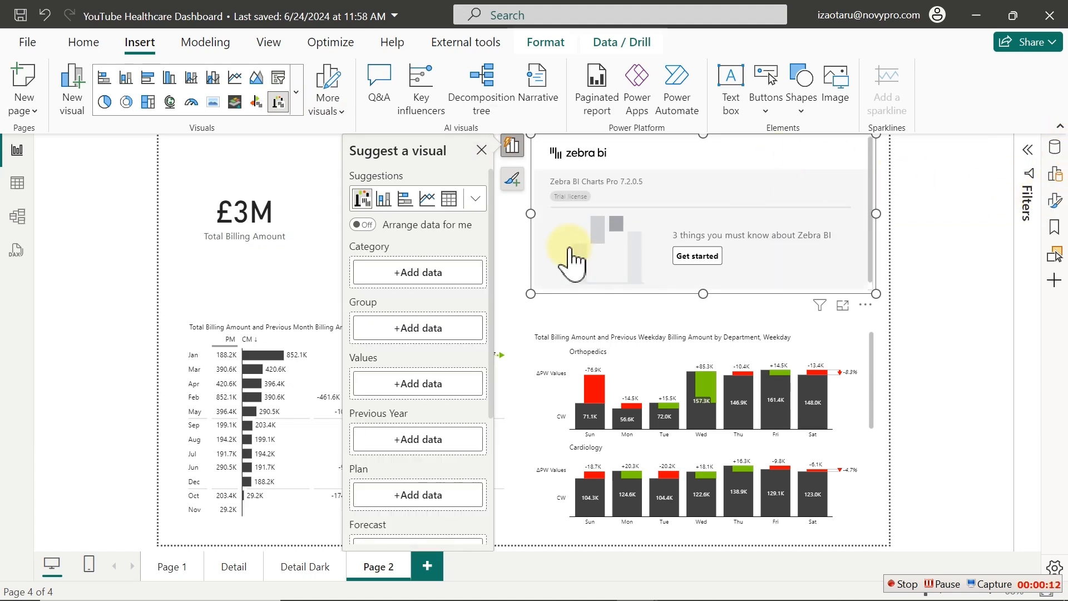
click(1056, 149)
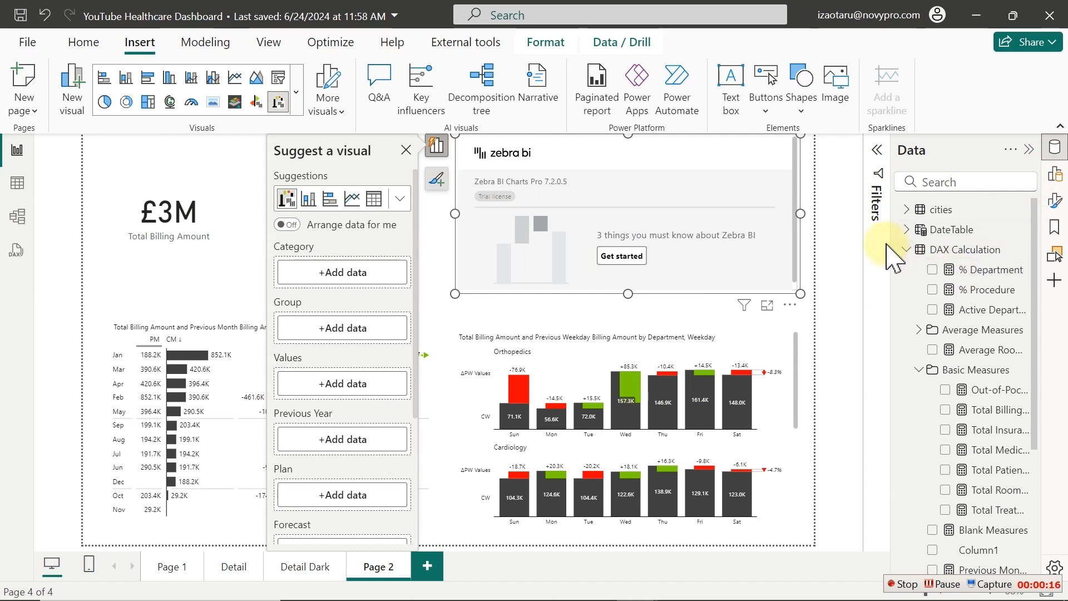
click(906, 250)
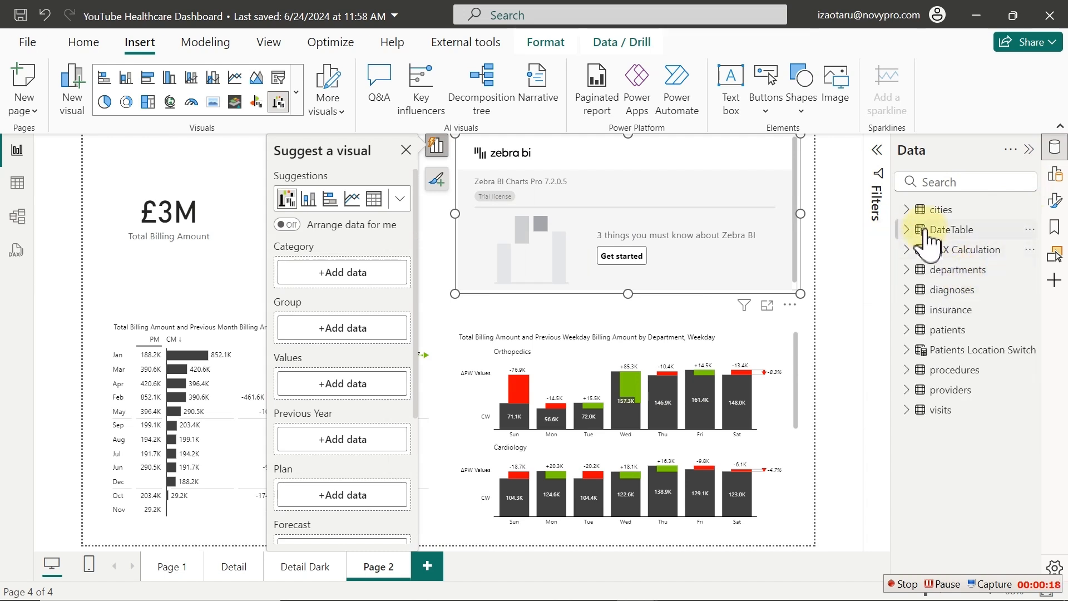
click(907, 229)
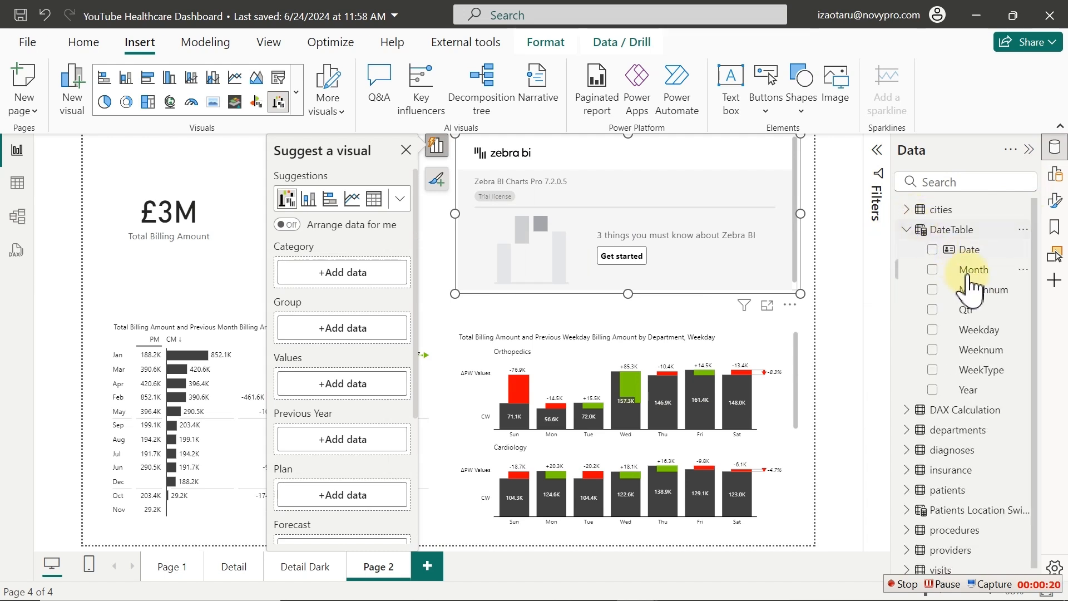
click(933, 391)
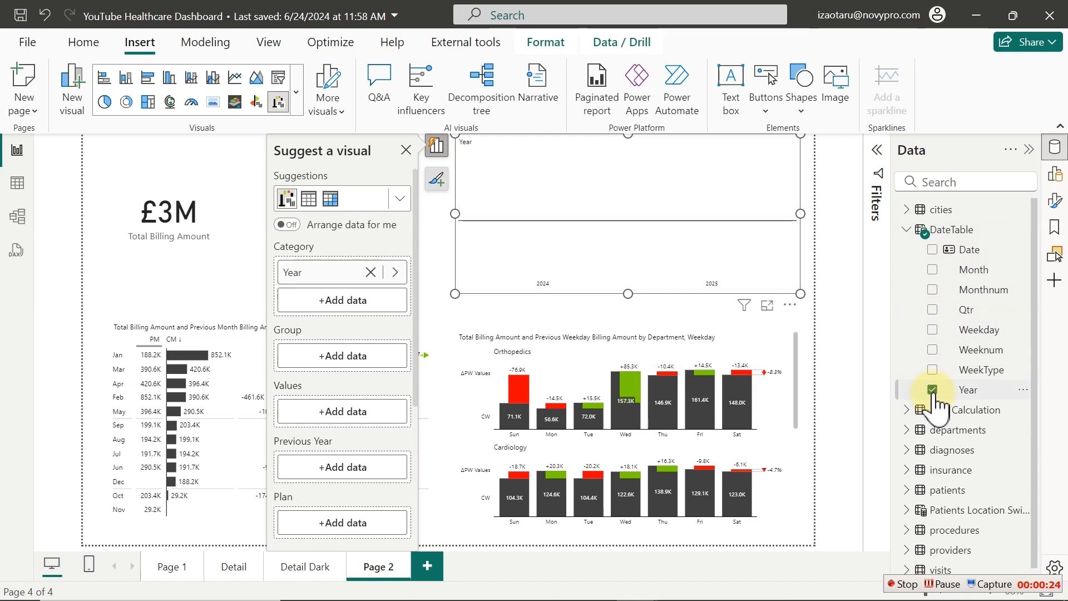
Add the Total Billing Amount measure as the values of the yearly chart and close the visual suggestions
click(349, 410)
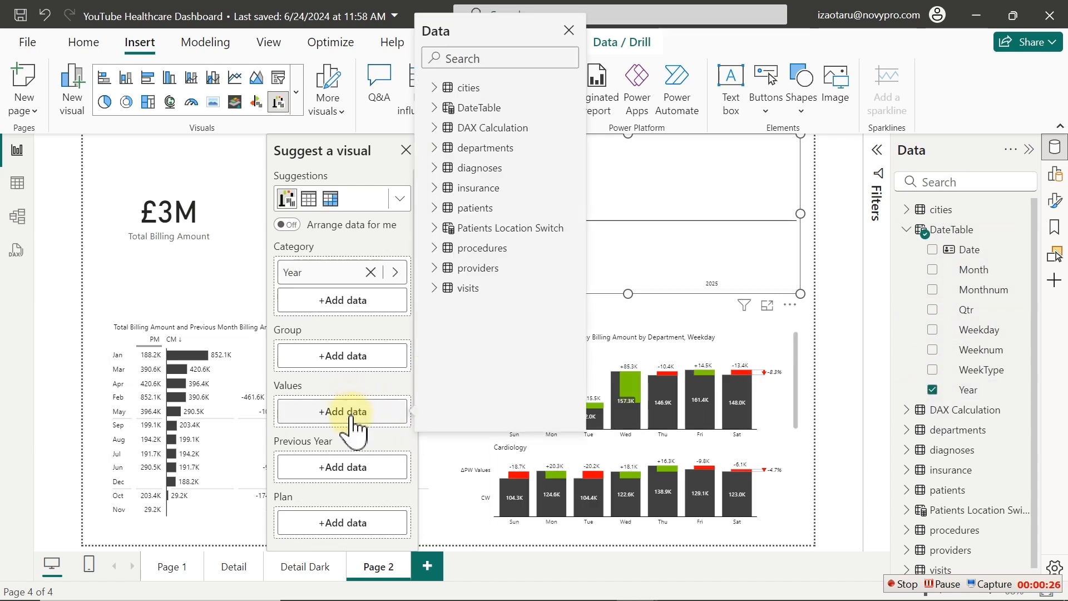
text(bil)
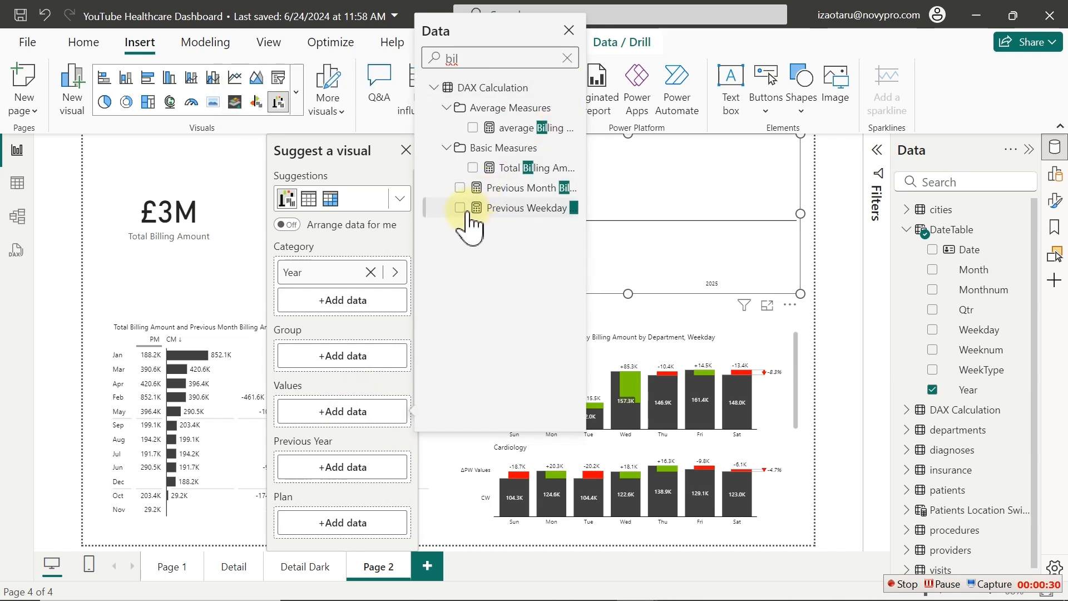
click(506, 168)
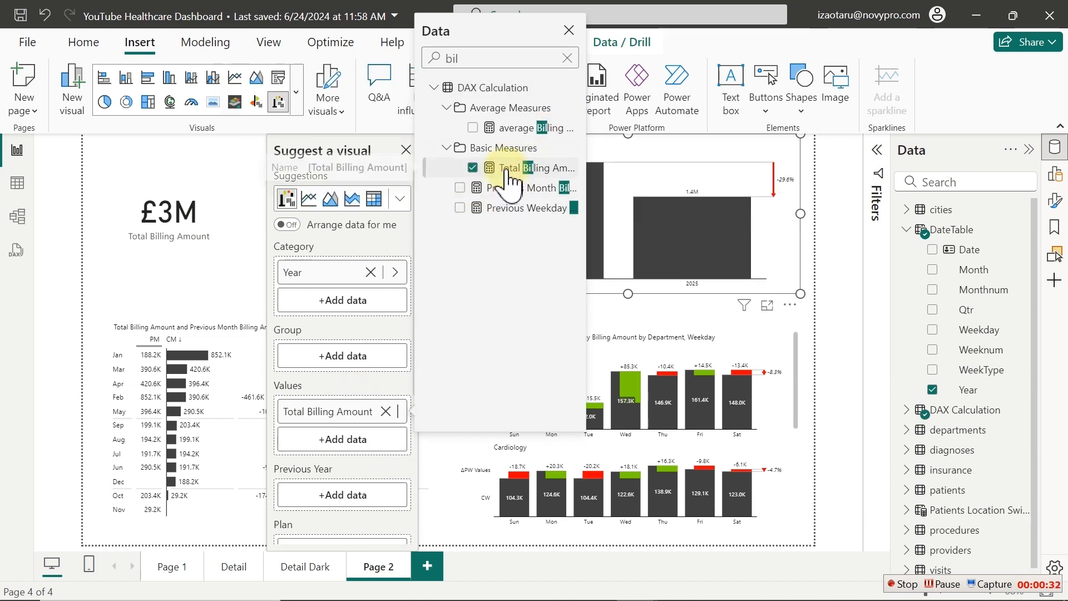
click(405, 148)
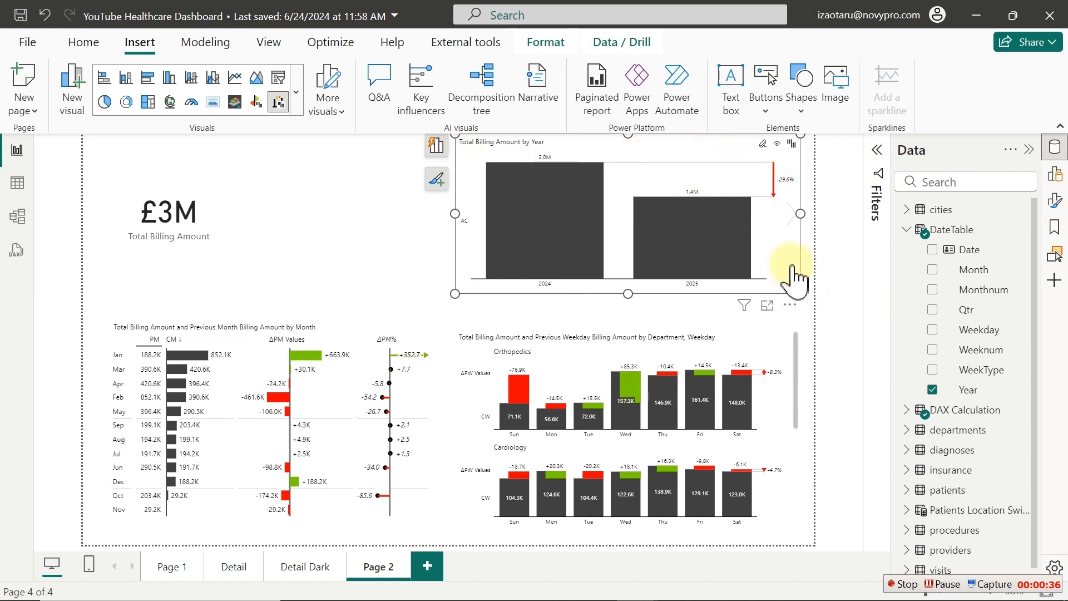
click(698, 267)
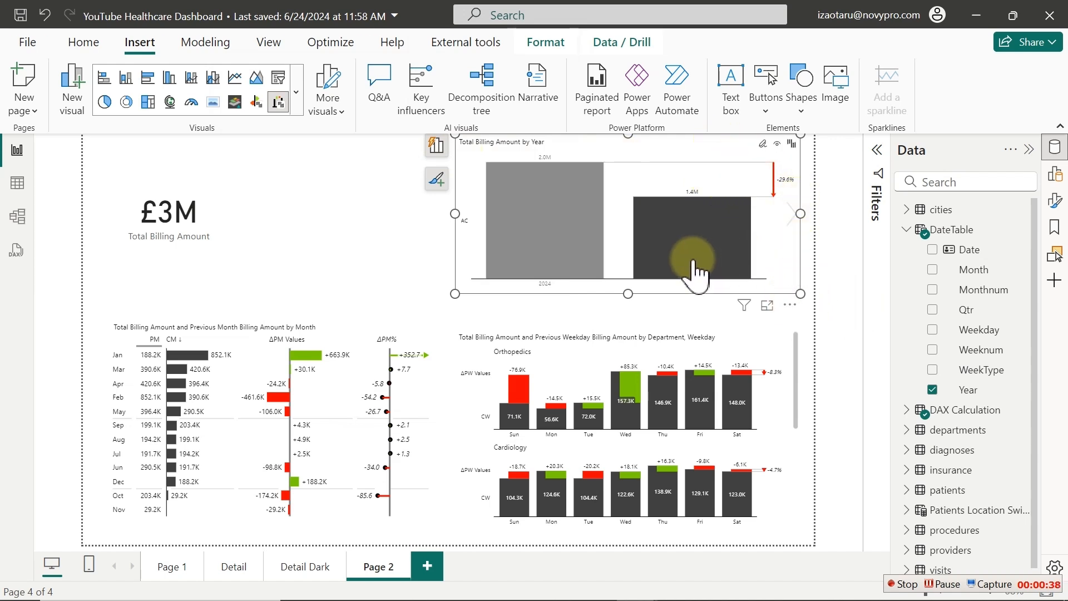
Shrink the yearly billing chart, place it beside the Total Billing Amount card, and duplicate it to its right
click(785, 192)
click(733, 228)
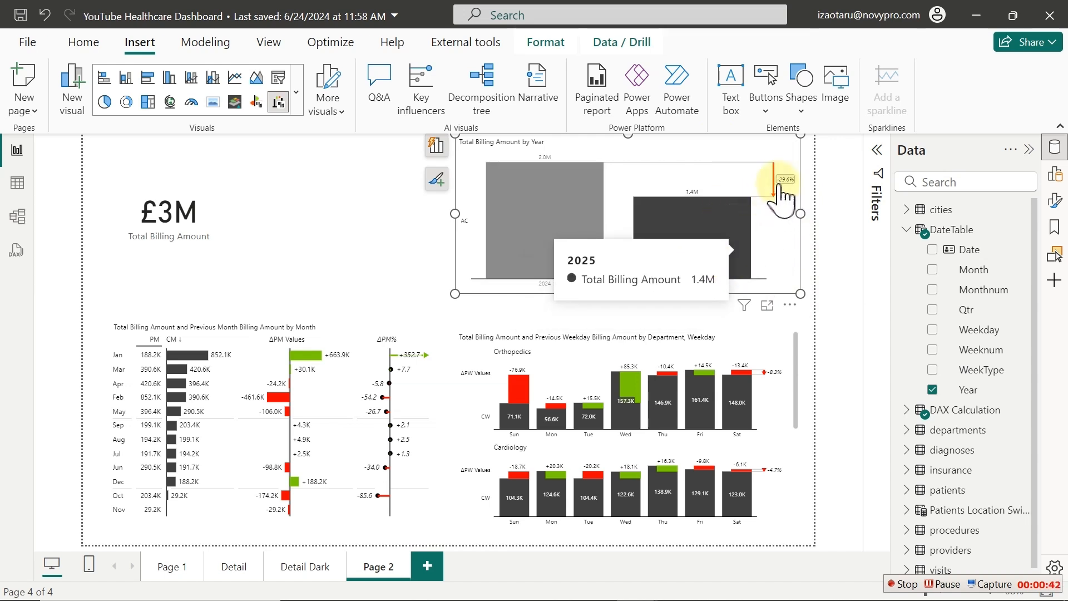
click(788, 209)
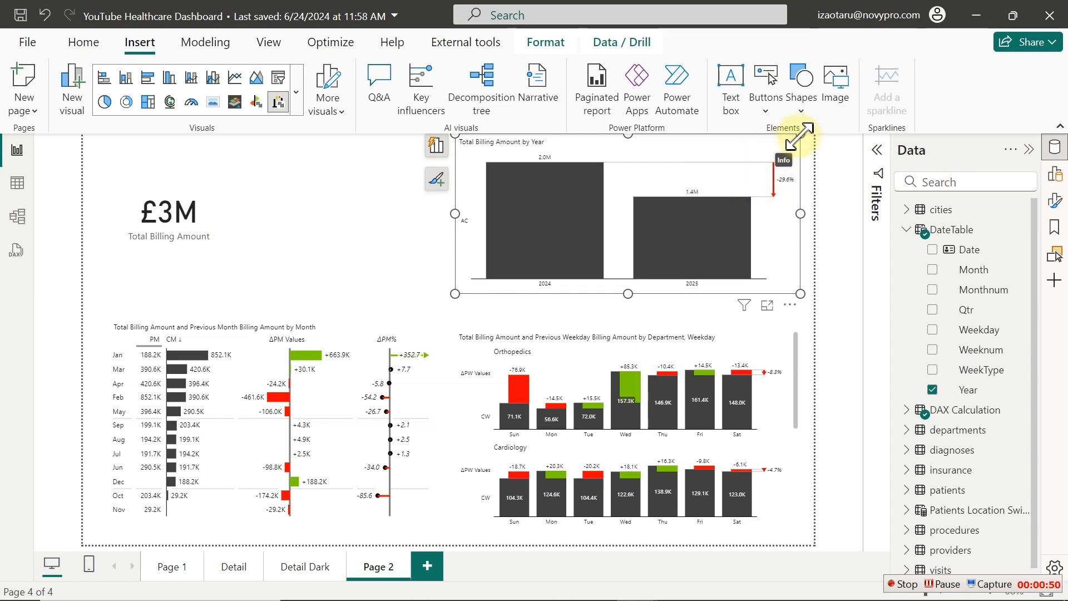
drag(800, 293, 620, 168)
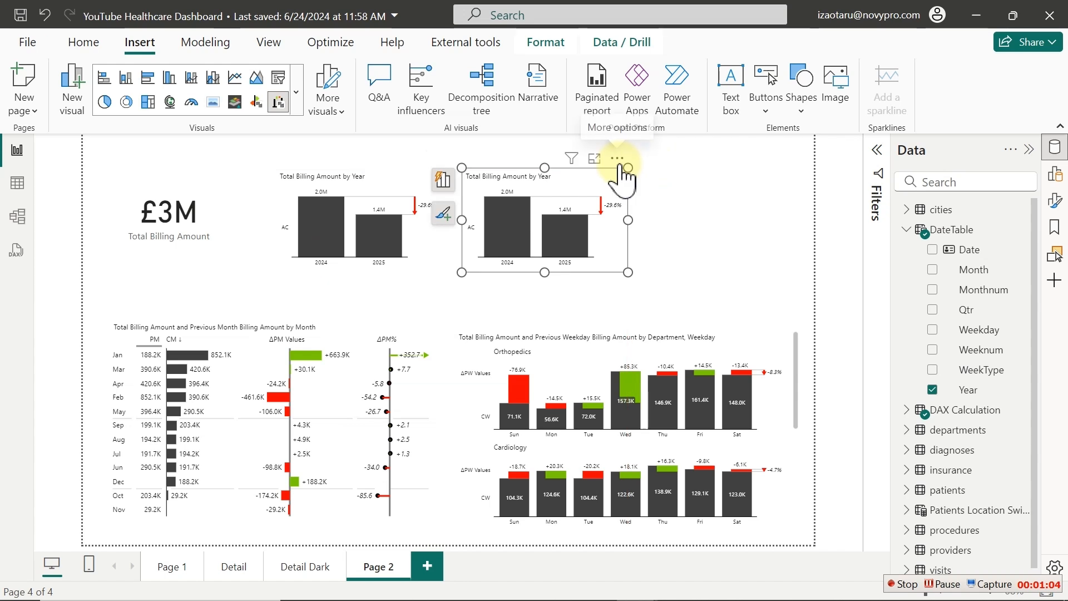
Change the duplicated yearly chart's category from Year to Qtr and widen the chart slightly
click(445, 179)
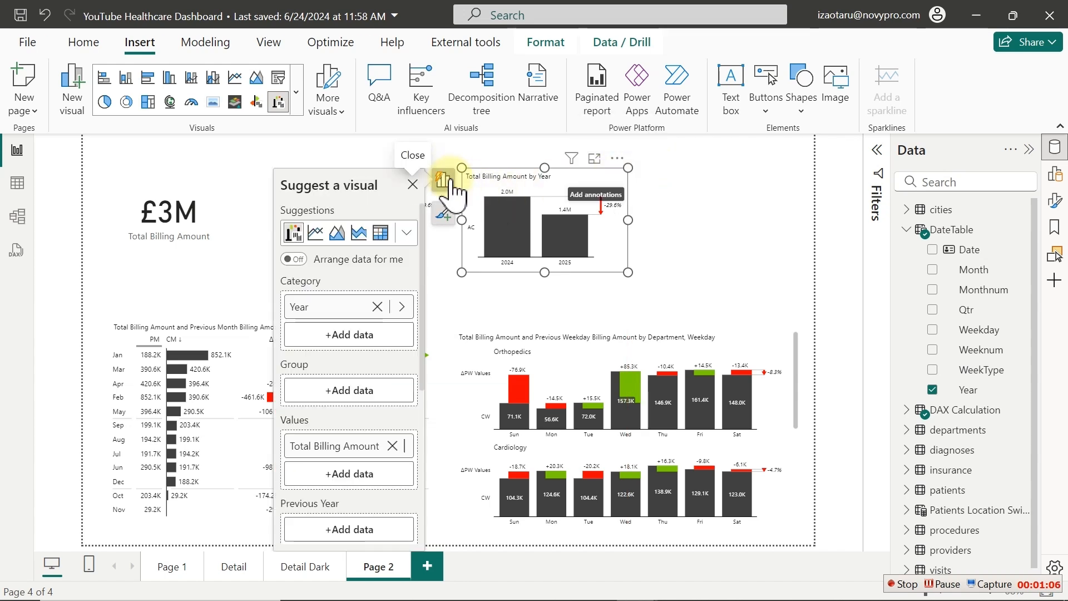
click(402, 307)
click(505, 103)
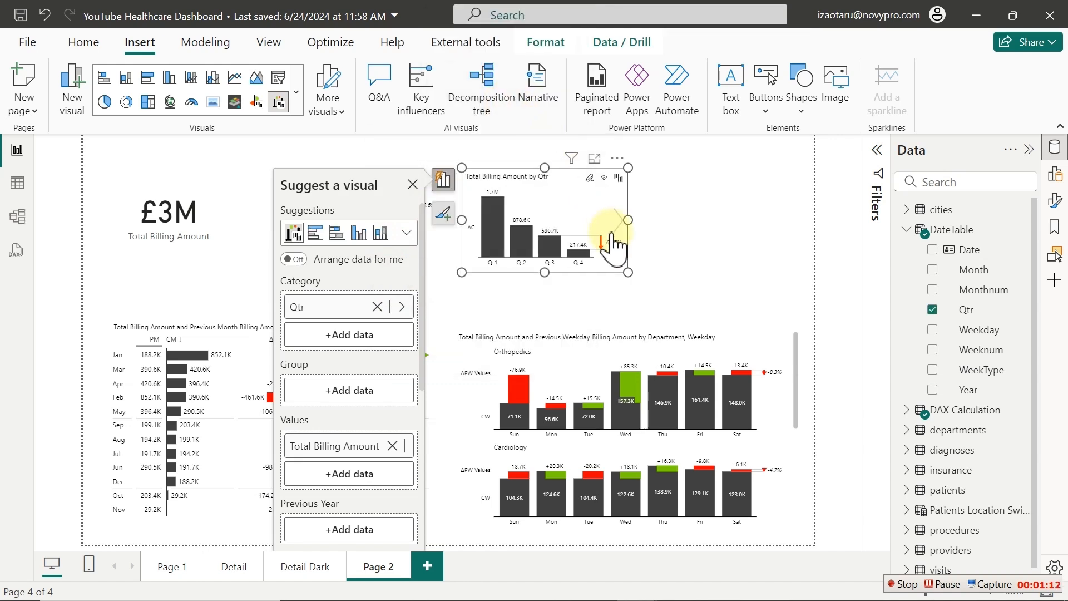
drag(627, 272, 650, 272)
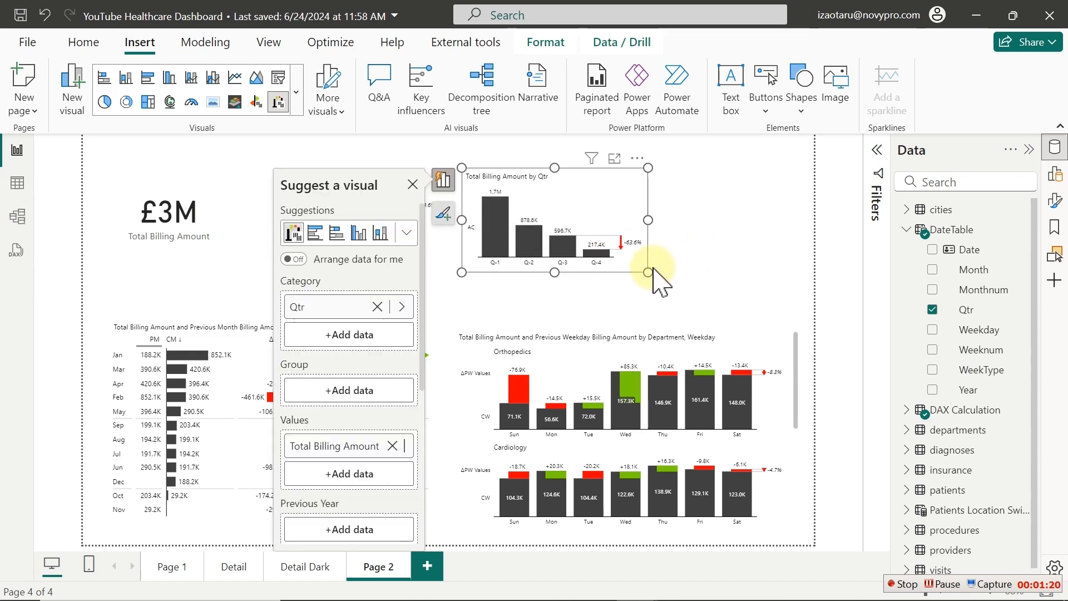
Paste another copy of the yearly chart beside the quarterly chart and set its category to WeekType
key(ctrl+v)
drag(437, 163, 784, 208)
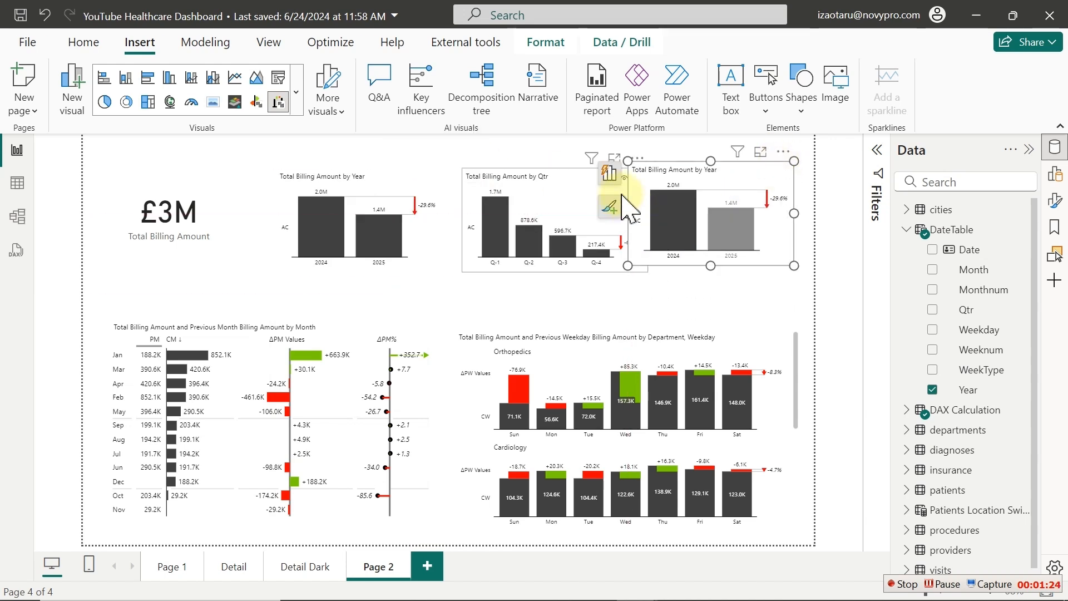
click(610, 175)
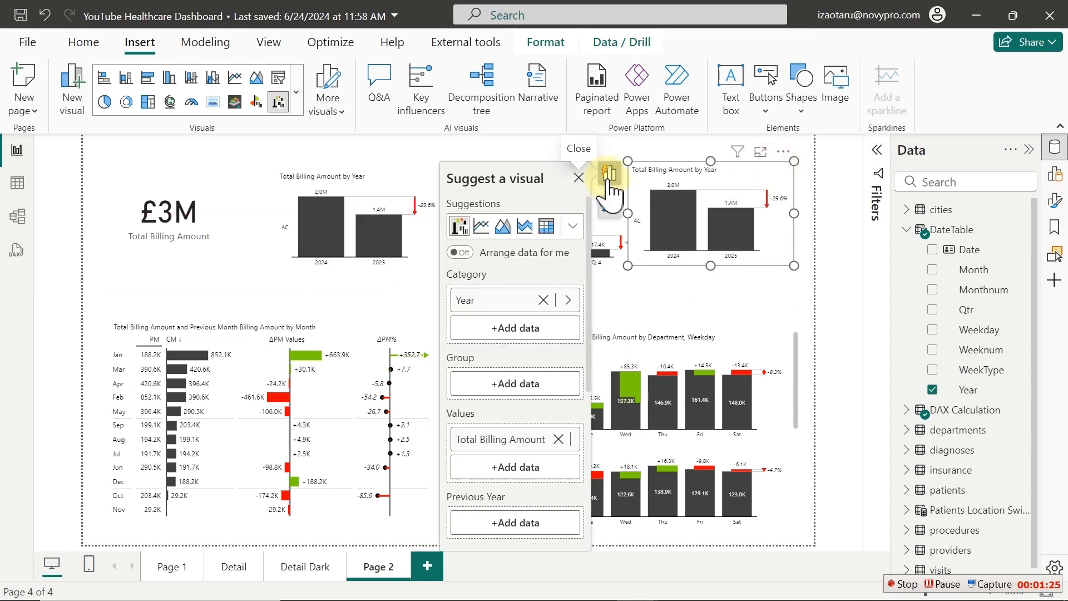
click(568, 301)
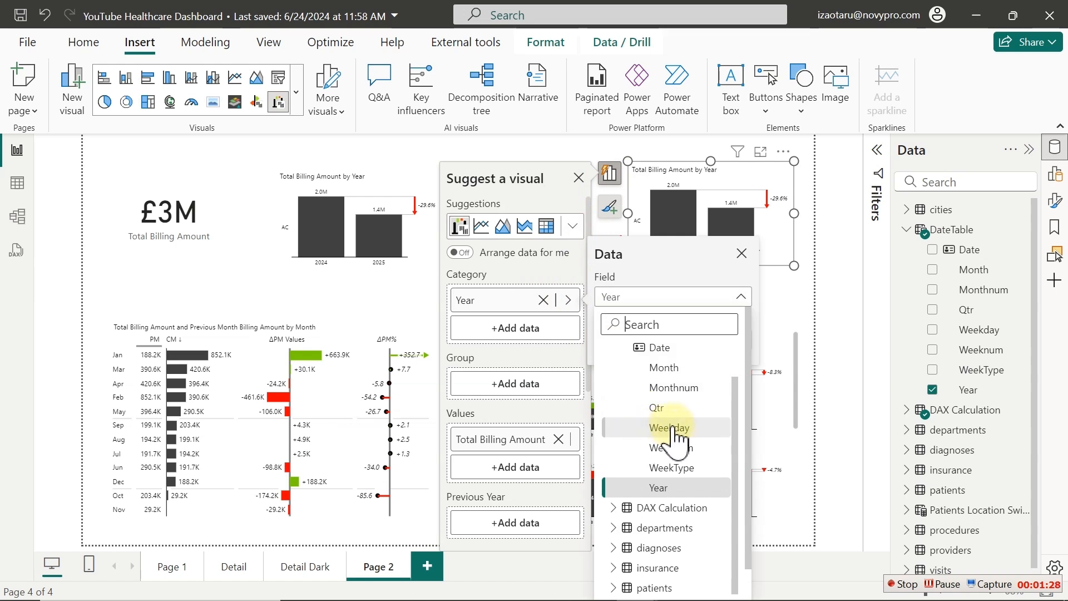
click(674, 468)
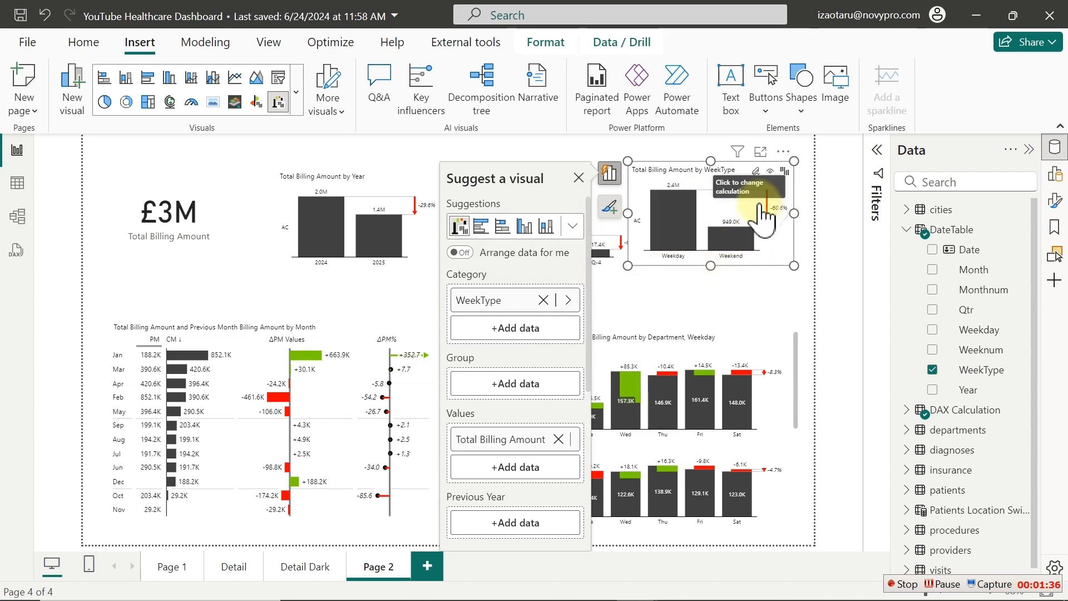
click(555, 141)
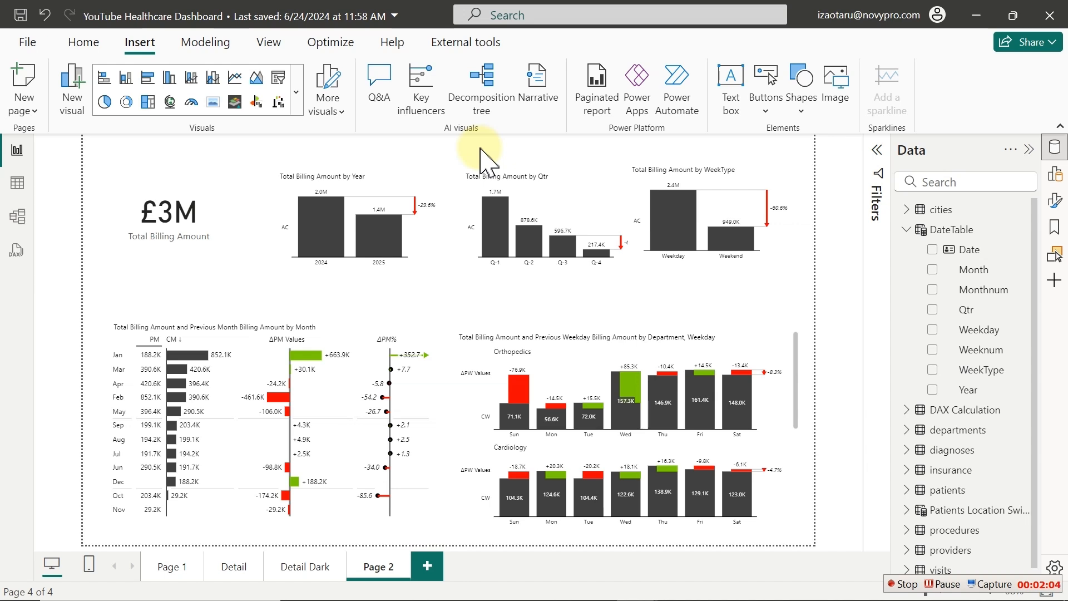
Shrink the Total Billing Amount card and align it in the row with the yearly chart
click(178, 207)
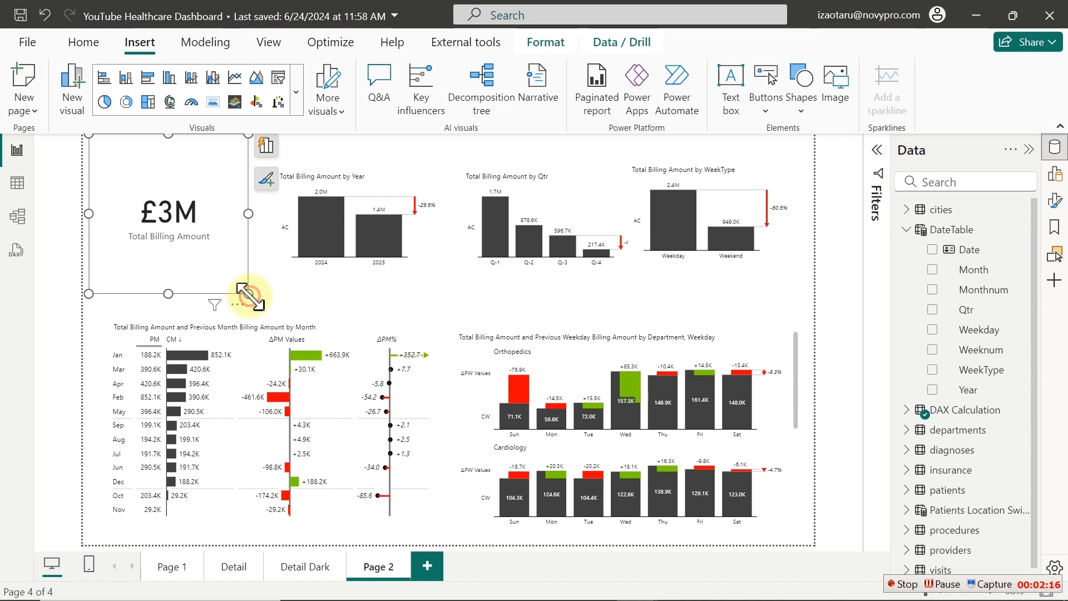
drag(249, 294, 231, 244)
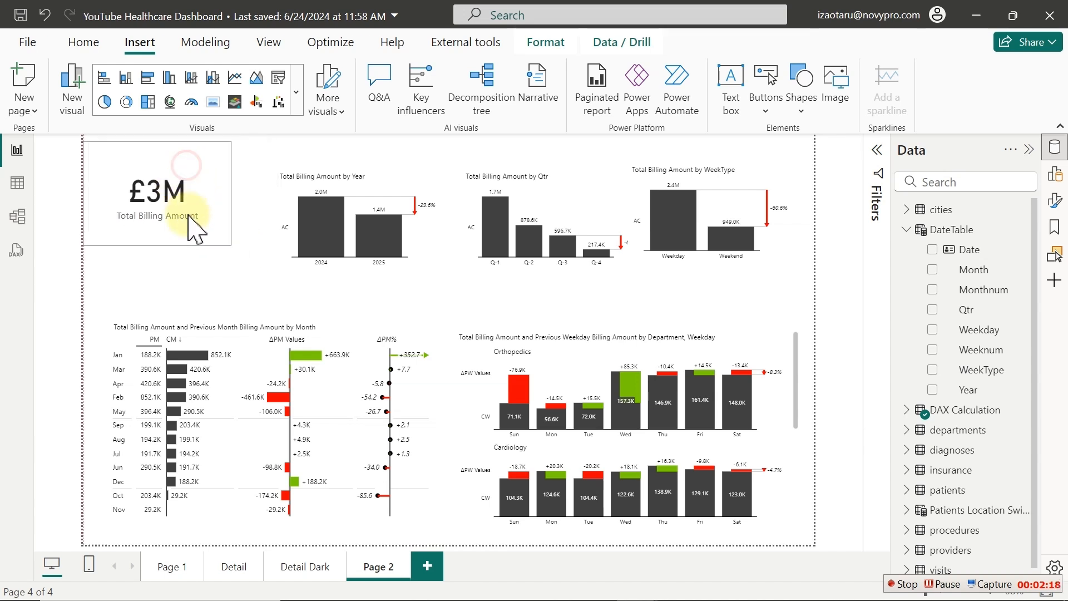
drag(188, 216, 198, 186)
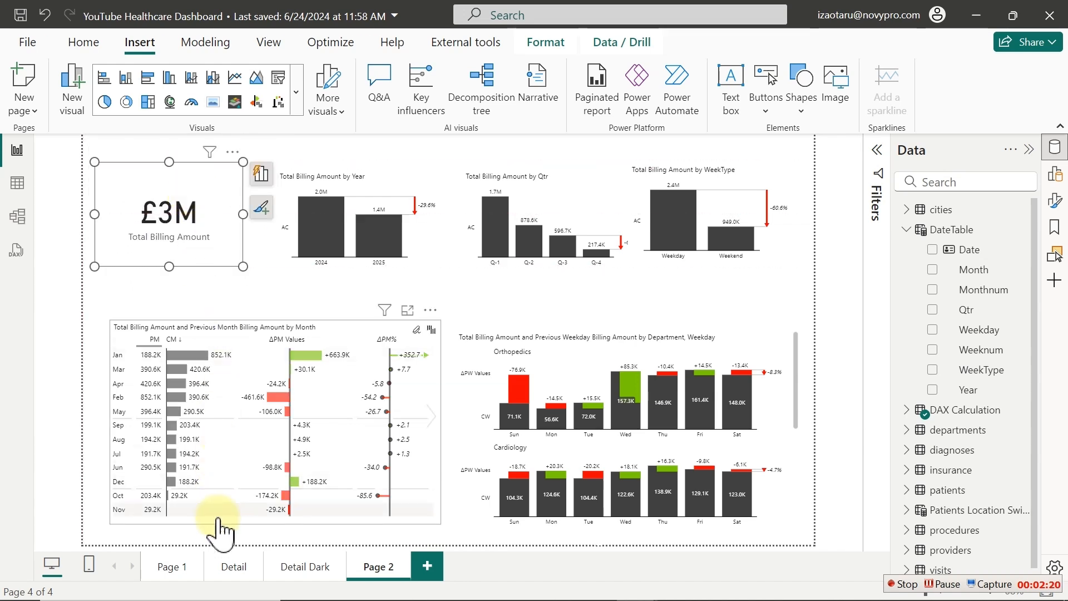
Copy the multi-measure KPI card from the Detail page onto Page 2 and shrink it over the Total Billing Amount card
click(232, 567)
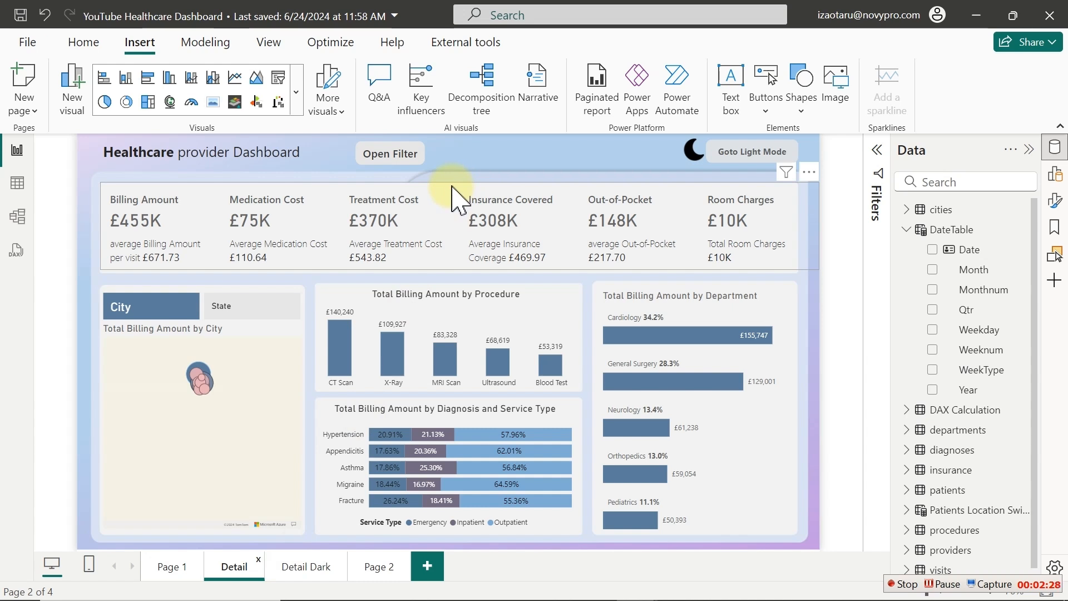
click(459, 202)
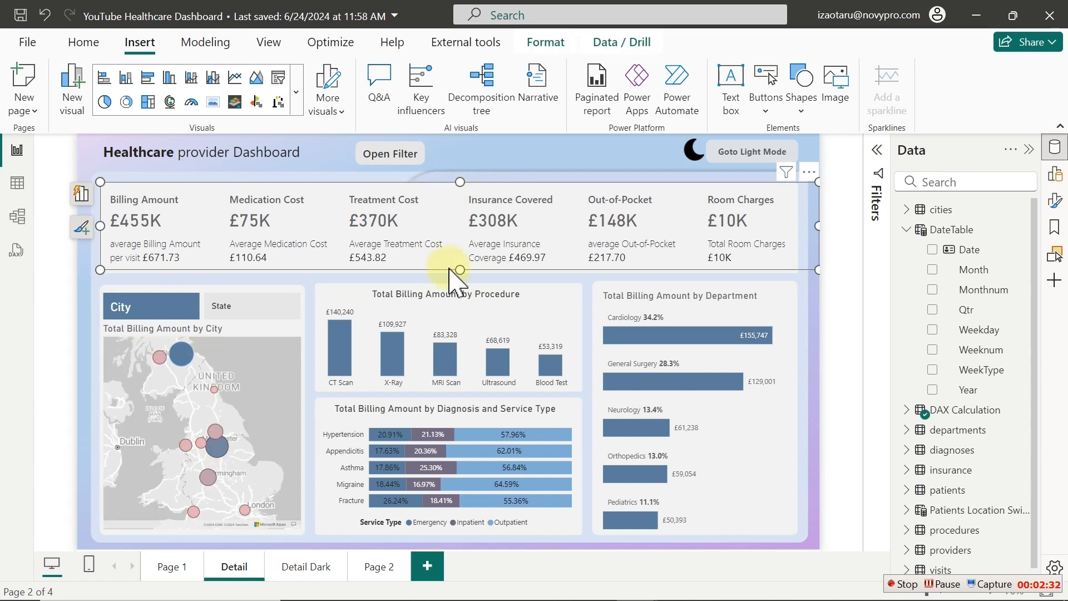
click(383, 567)
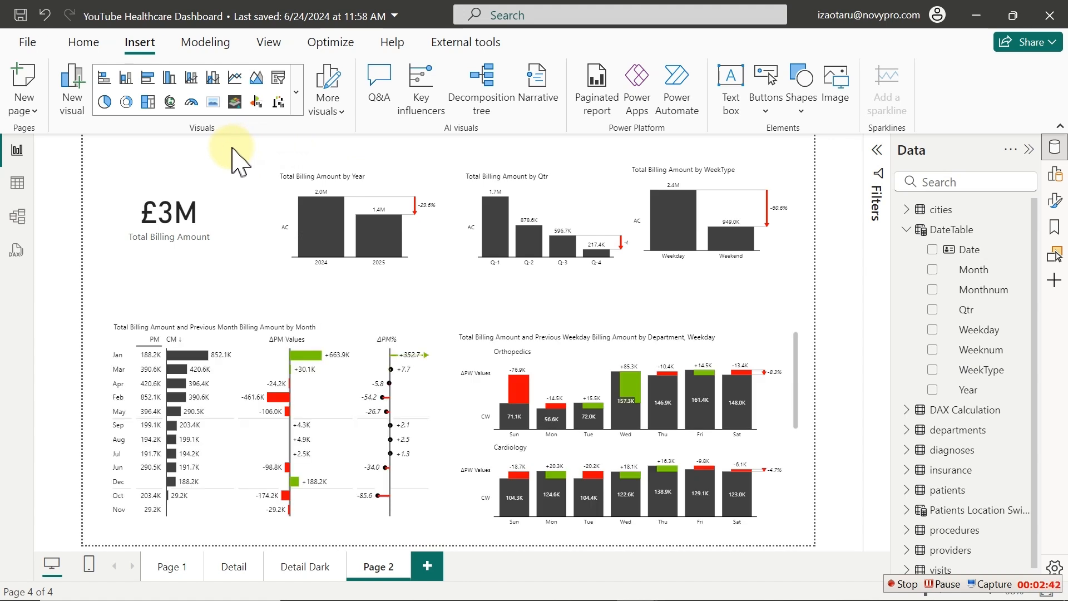
key(ctrl+v)
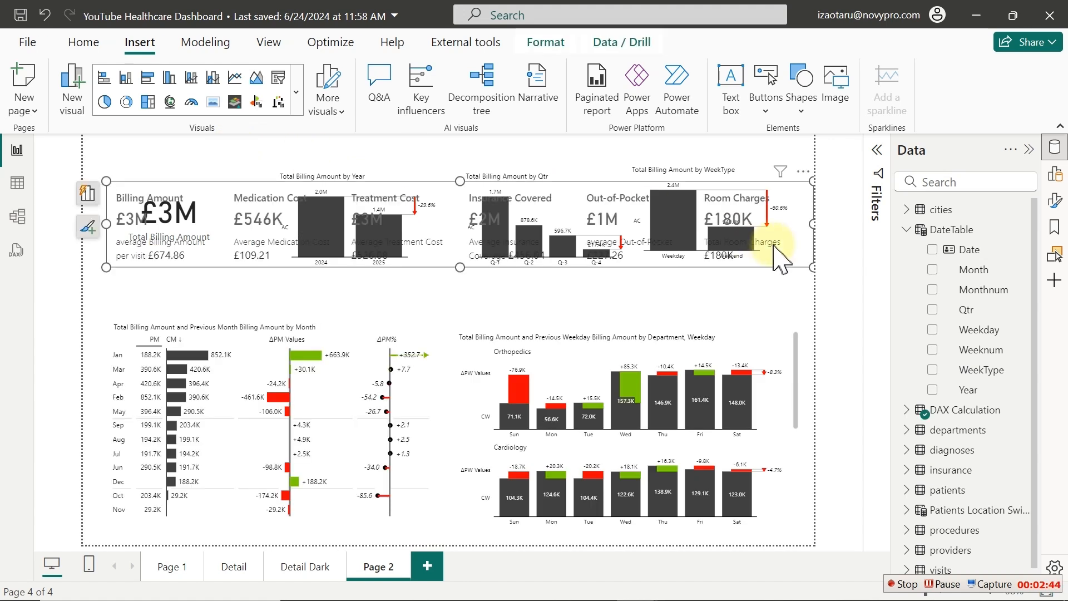
drag(812, 267, 325, 306)
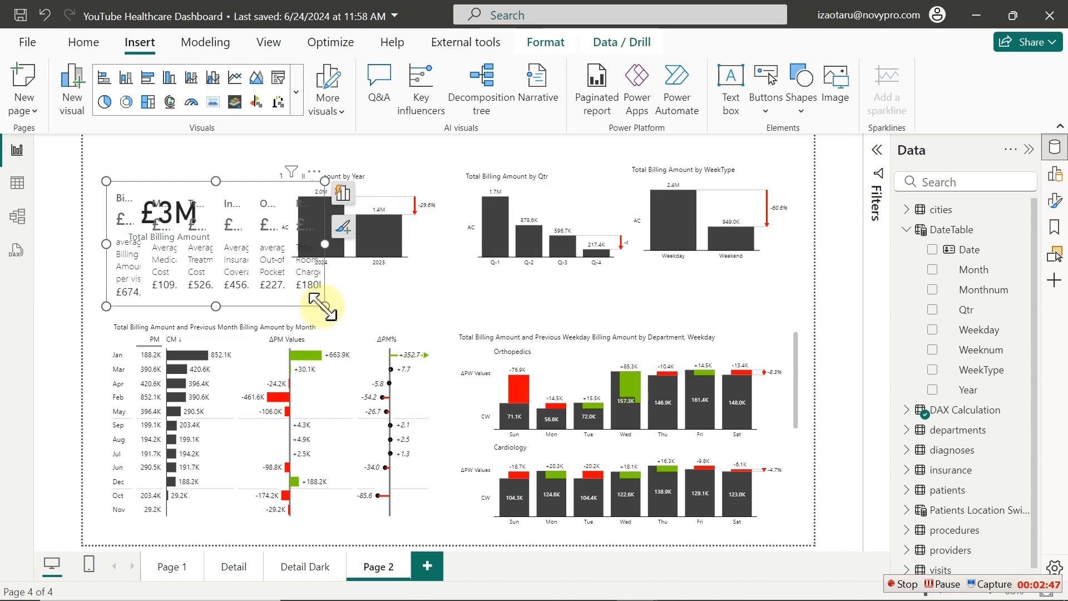
Remove the medication, treatment, out-of-pocket, insurance and room charge measures from the pasted KPI card, keeping only Total Billing Amount
click(343, 194)
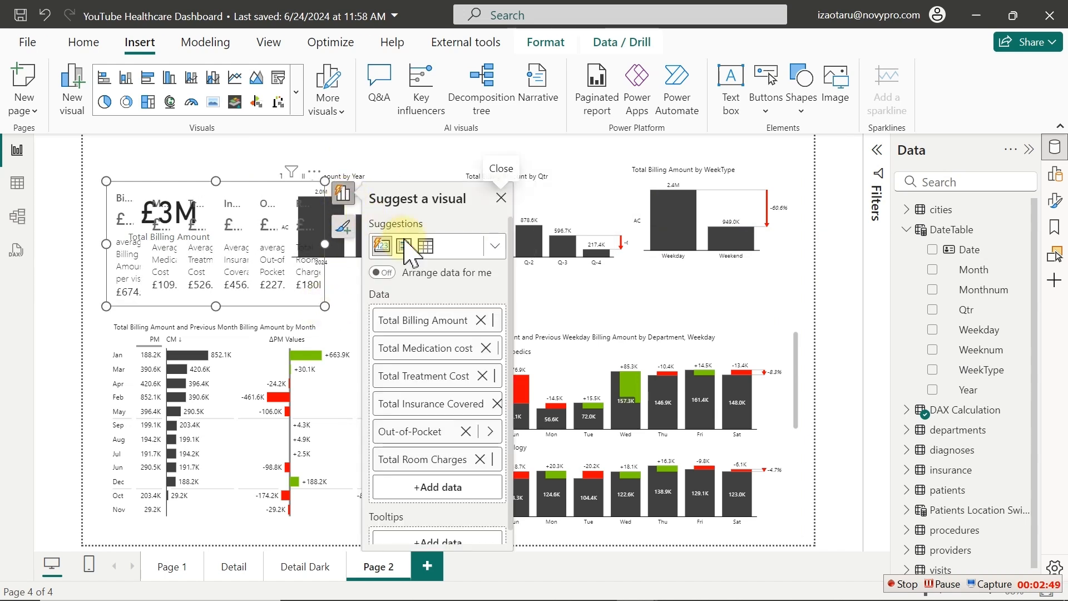
click(485, 348)
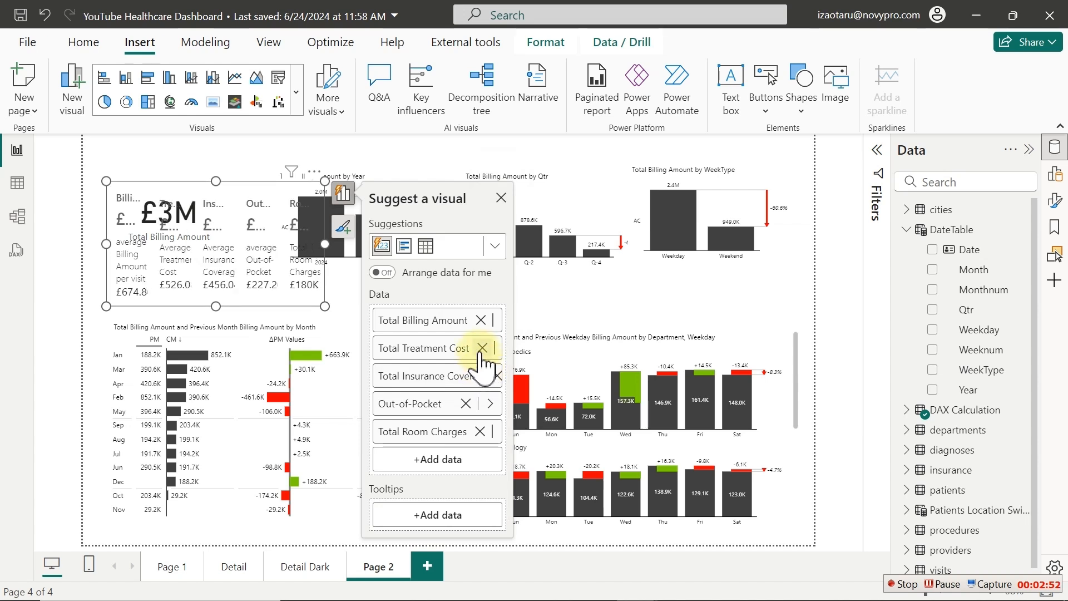
click(482, 349)
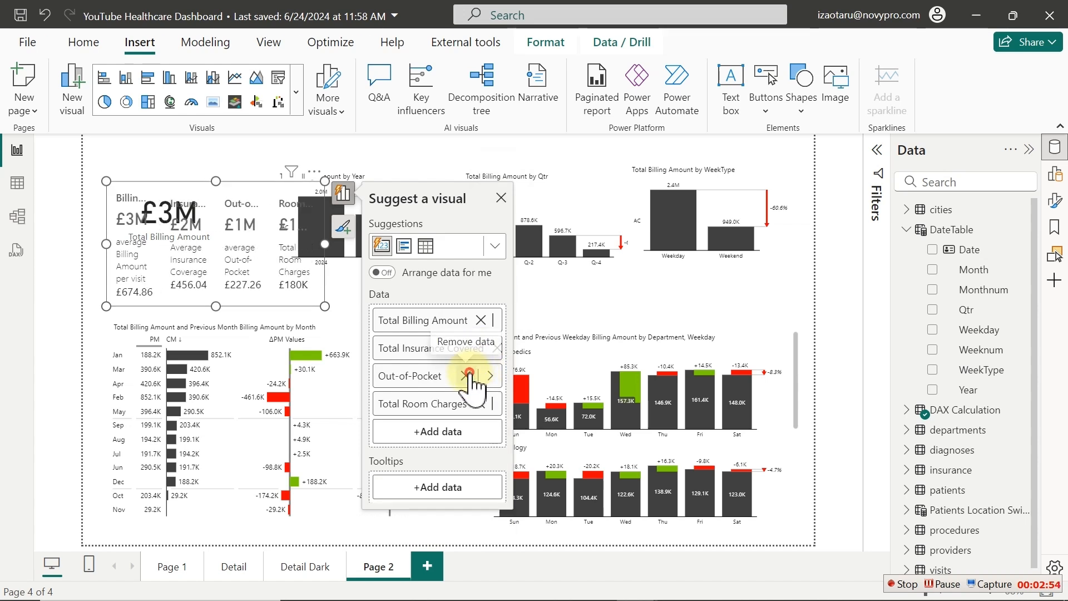
click(480, 376)
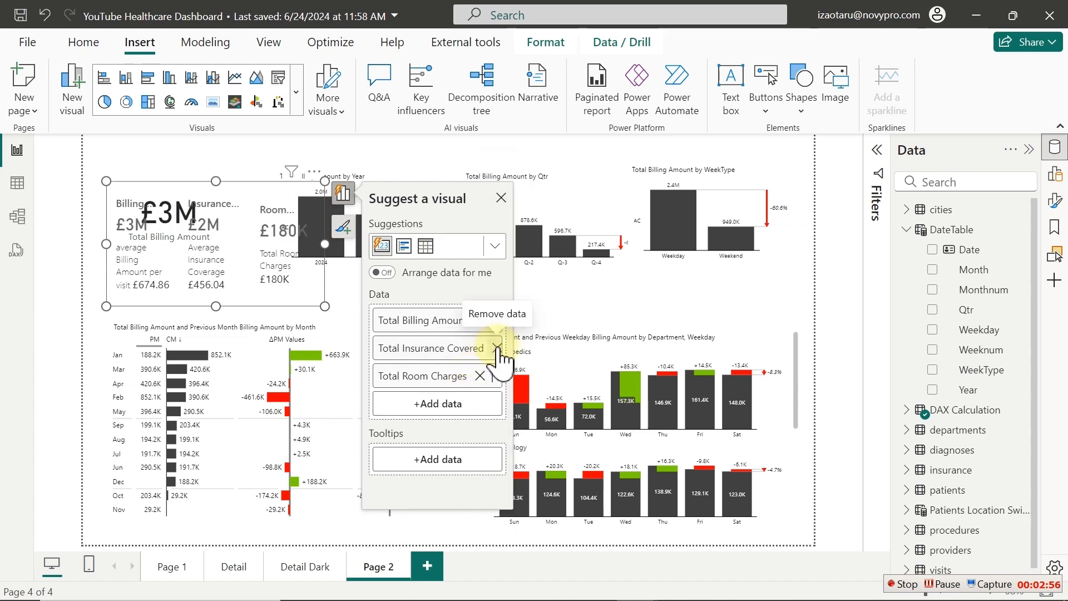
click(496, 349)
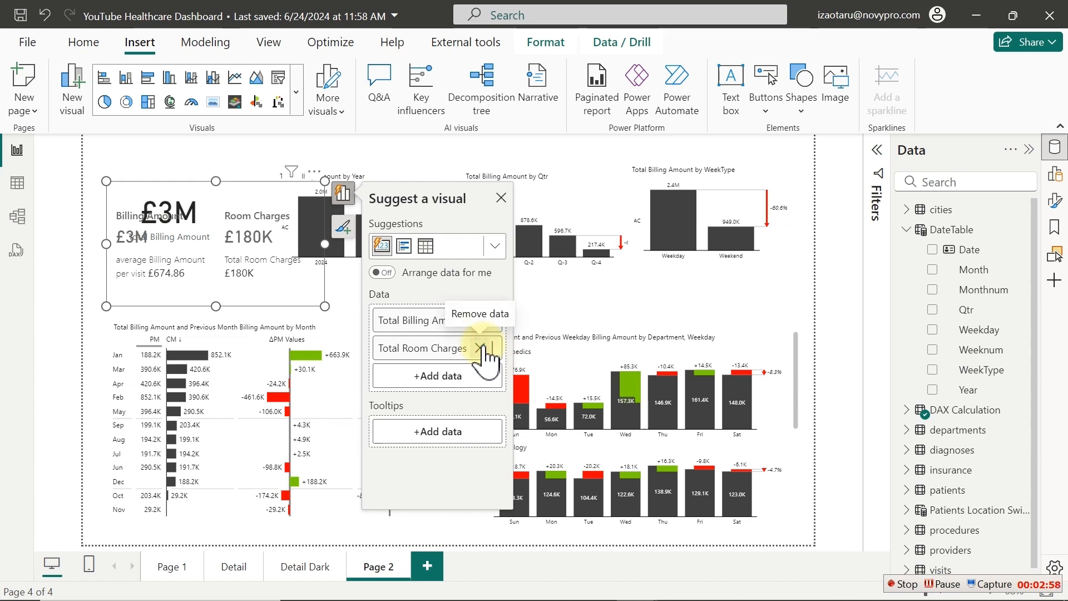
click(480, 348)
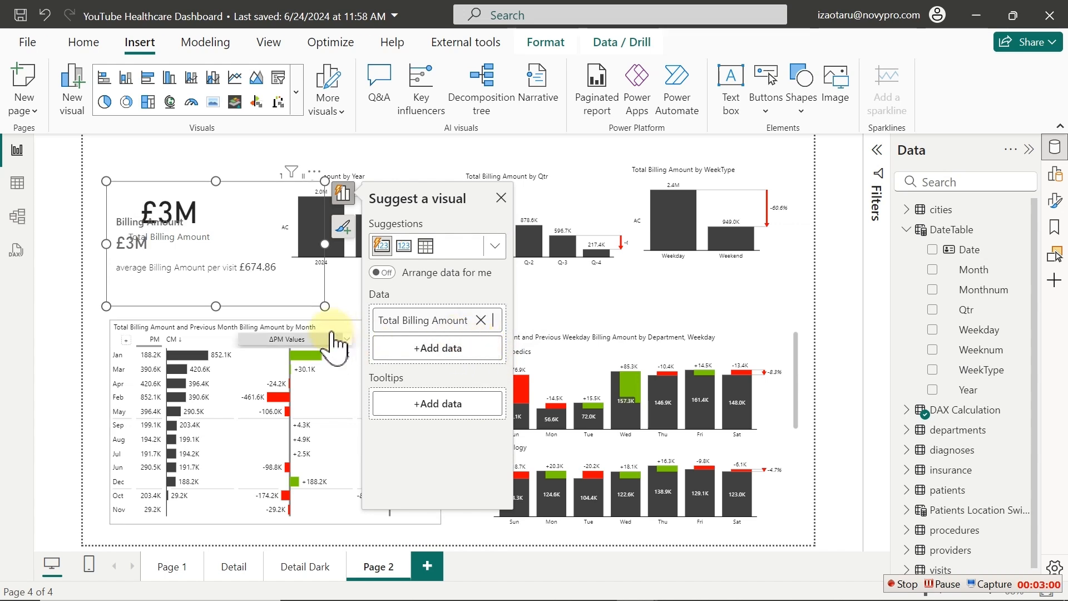
Shrink the Billing Amount card, delete the old Total Billing Amount card overlapping it, and place the new card in the page's upper-left corner
drag(324, 305, 276, 284)
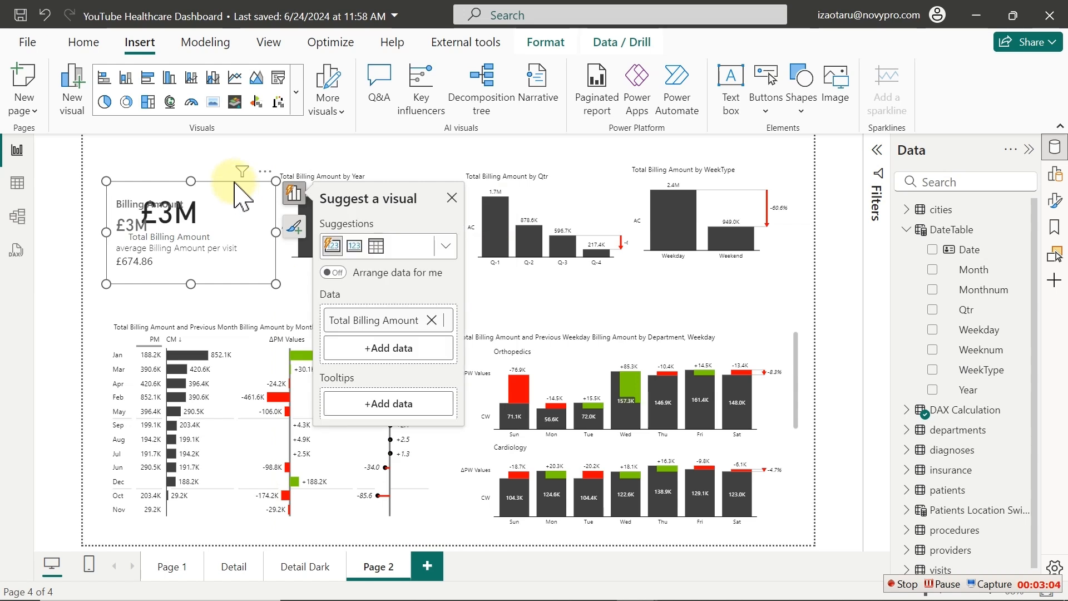
drag(234, 182, 267, 253)
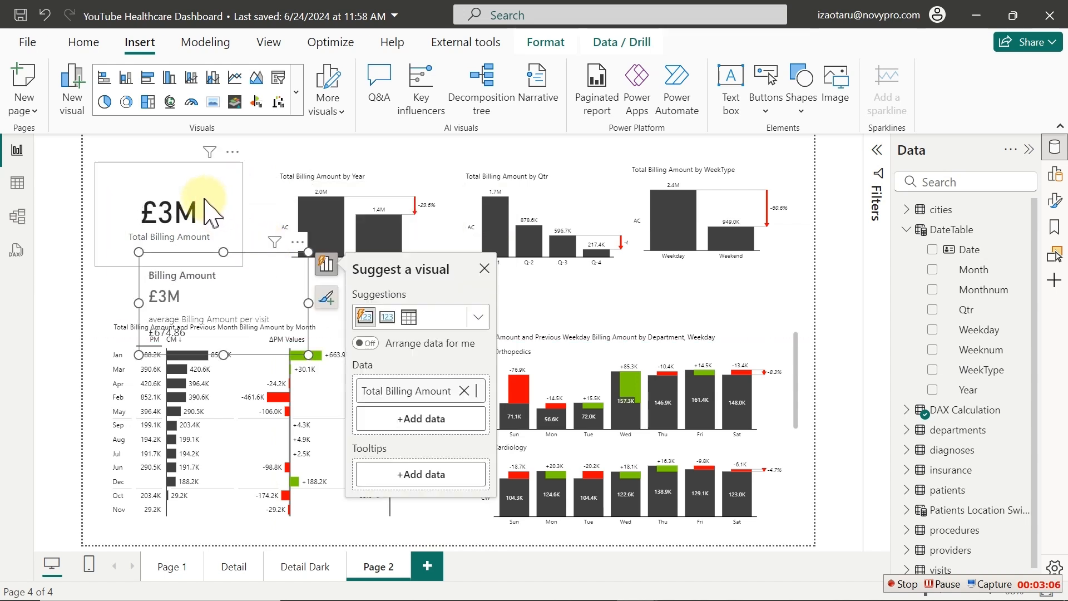
click(211, 212)
key(Delete)
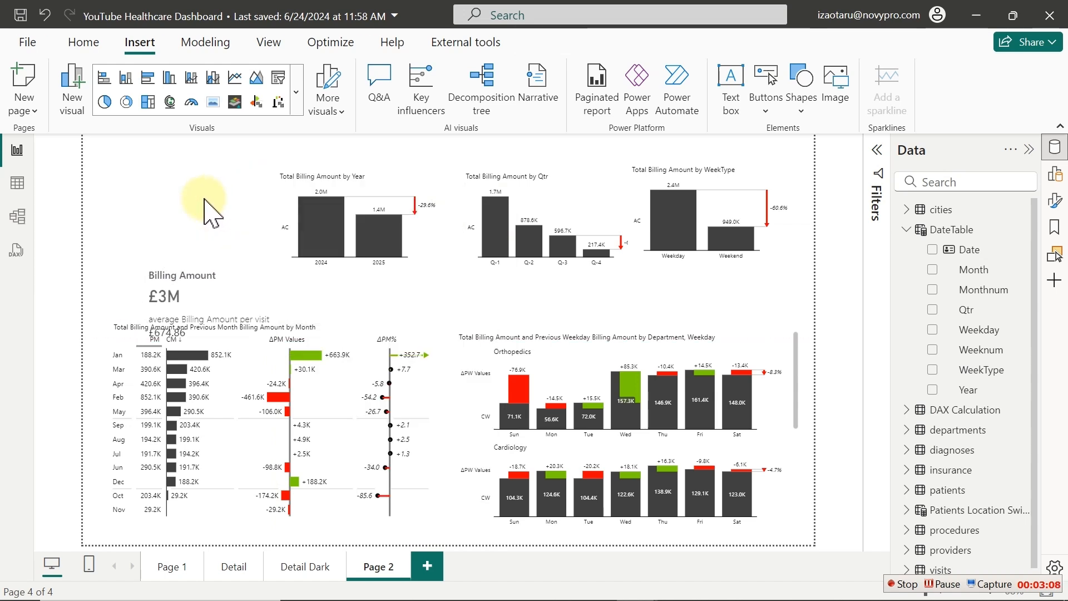
click(197, 282)
drag(203, 292, 165, 192)
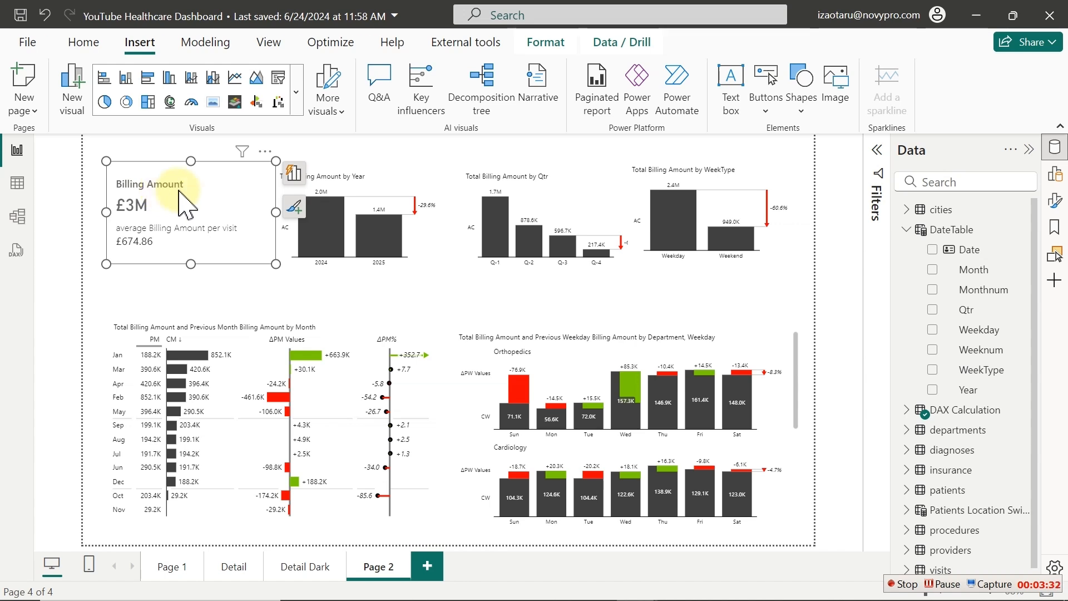
click(905, 584)
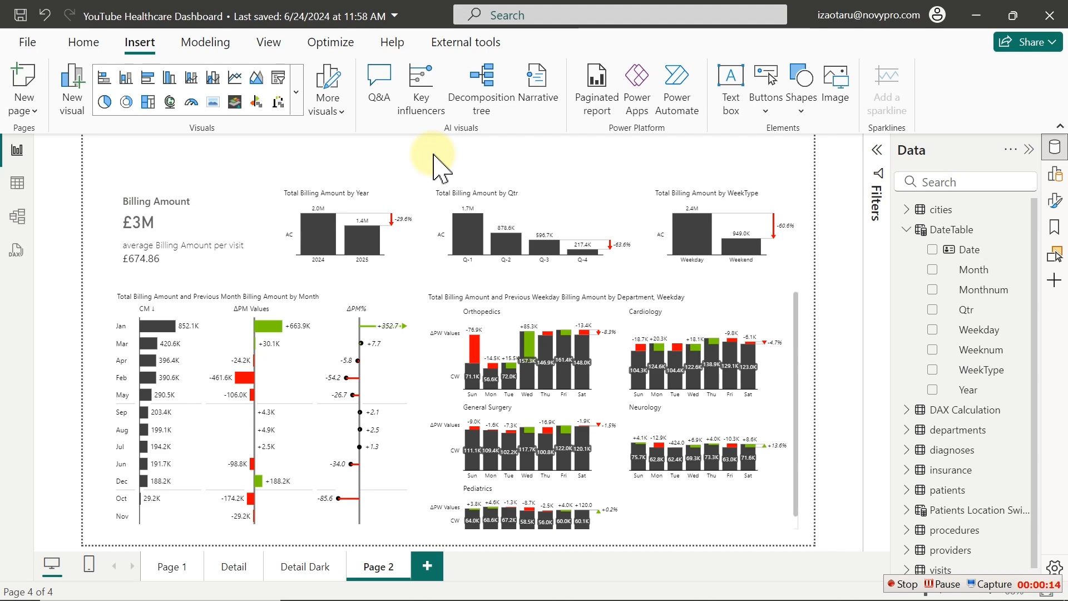
Capture a rectangular screen snip of the entire Page 2 report canvas
key(super+shift+s)
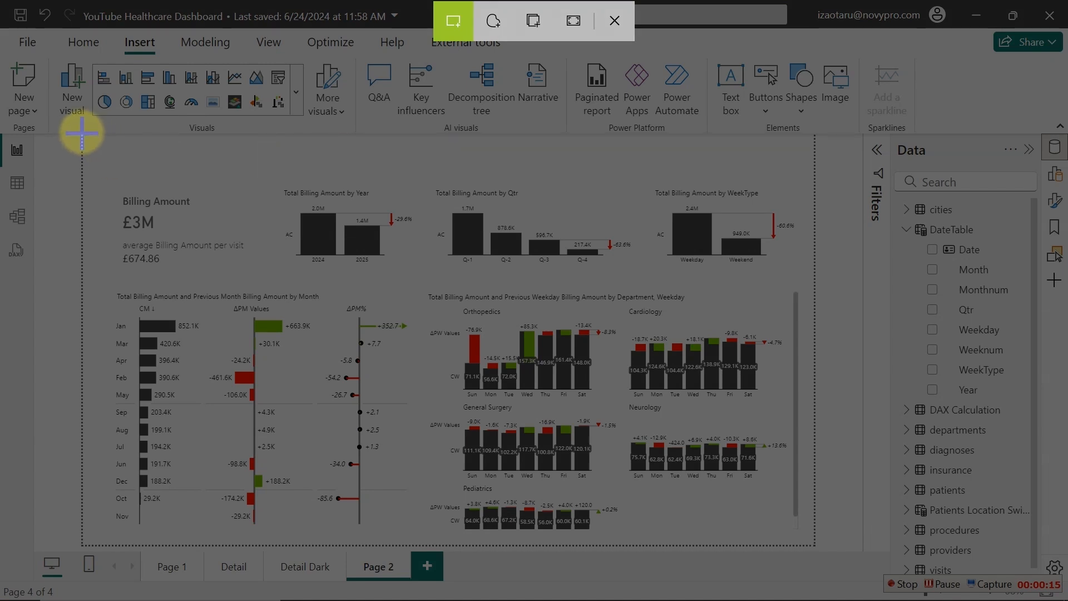
drag(81, 133, 813, 543)
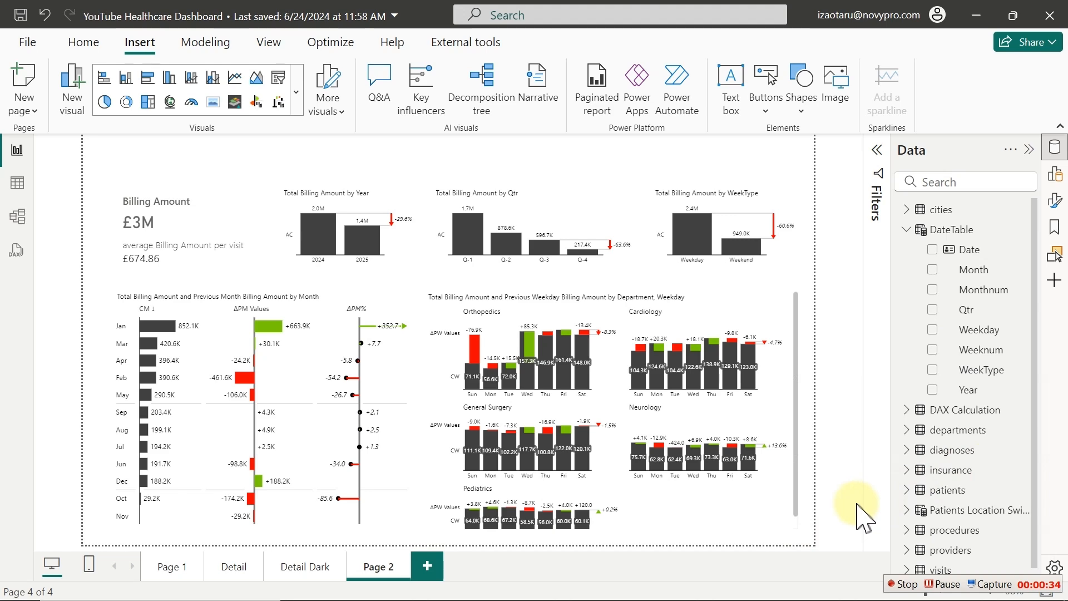
Switch to PowerPoint and duplicate slide 1, the light-themed dashboard background
key(super)
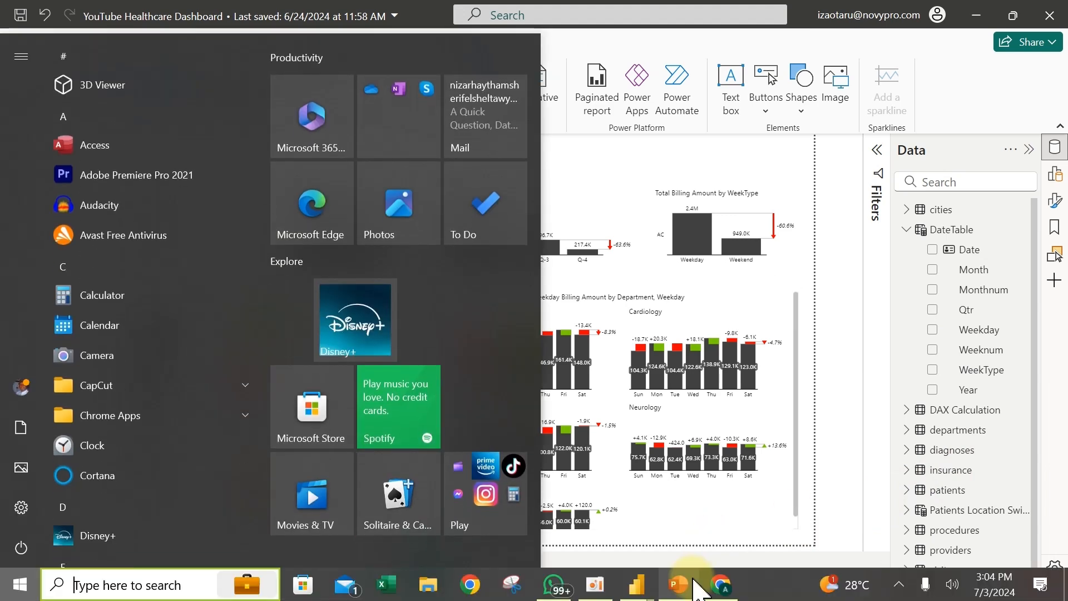
click(680, 593)
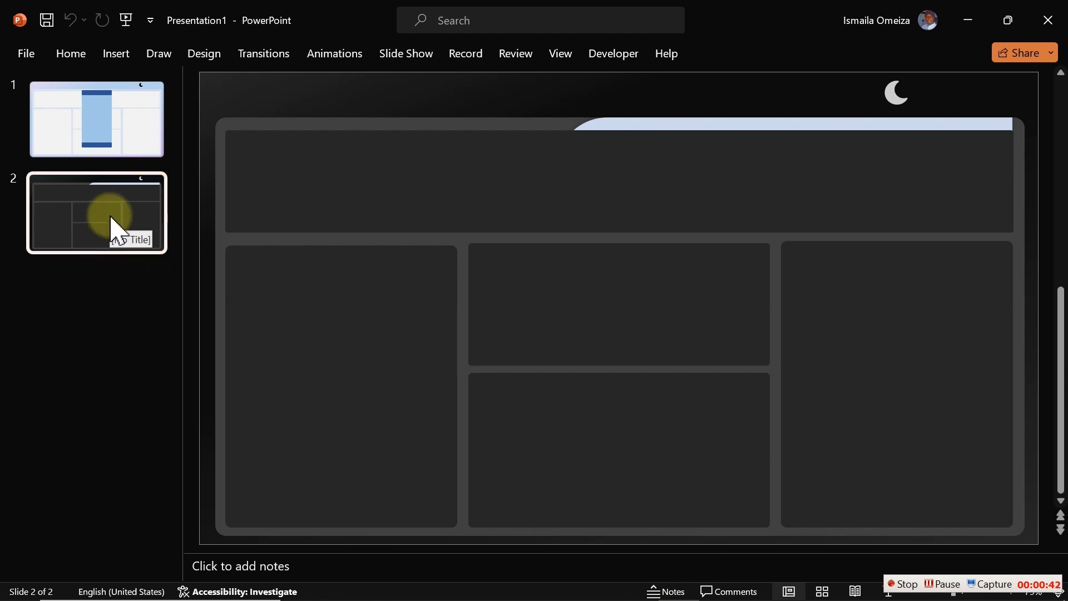
click(110, 143)
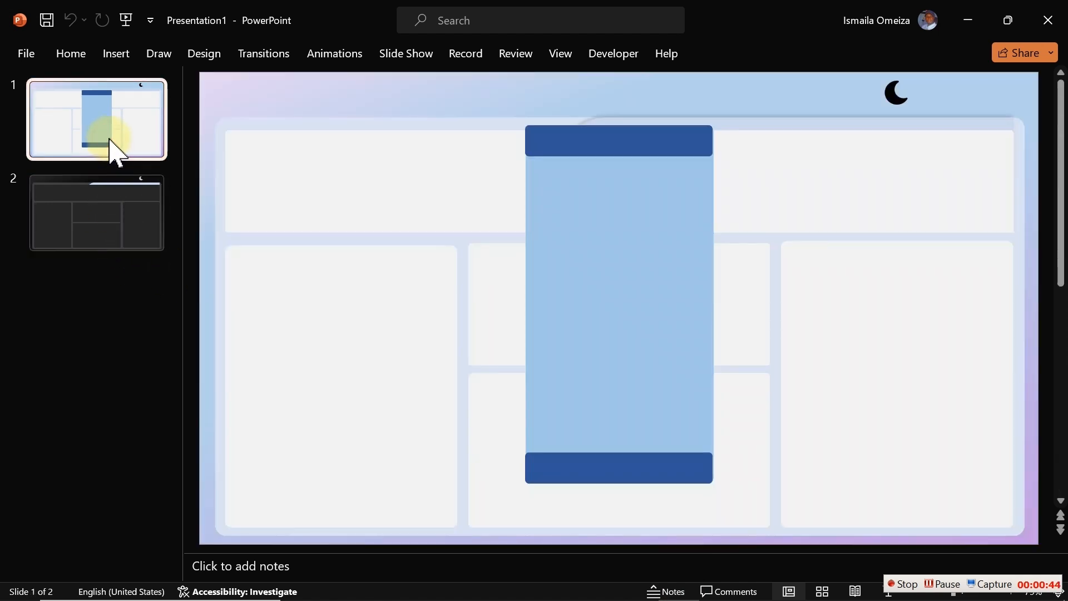
right_click(110, 142)
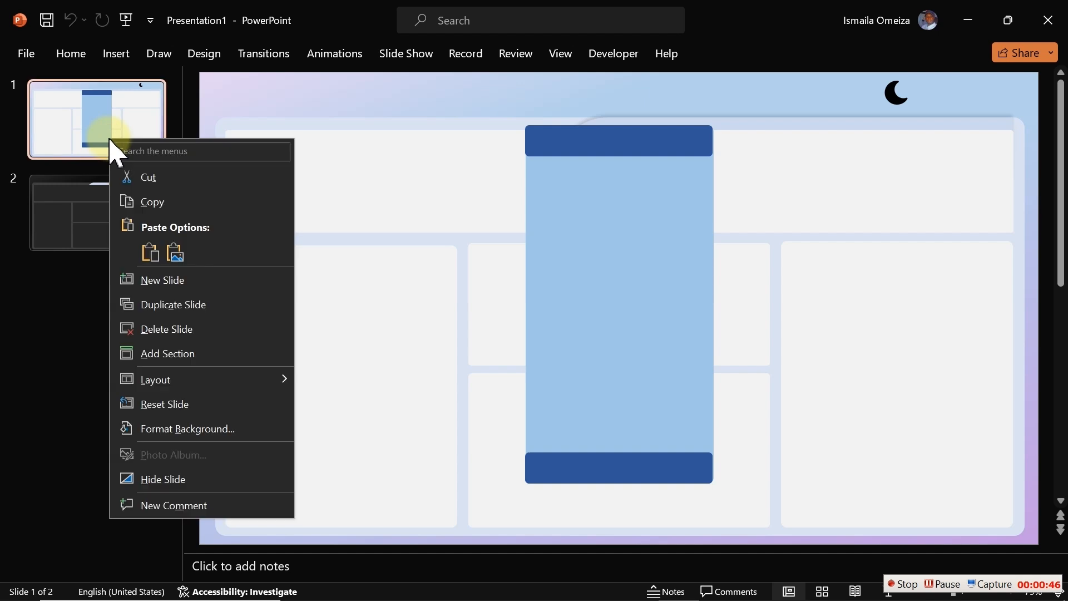
click(181, 305)
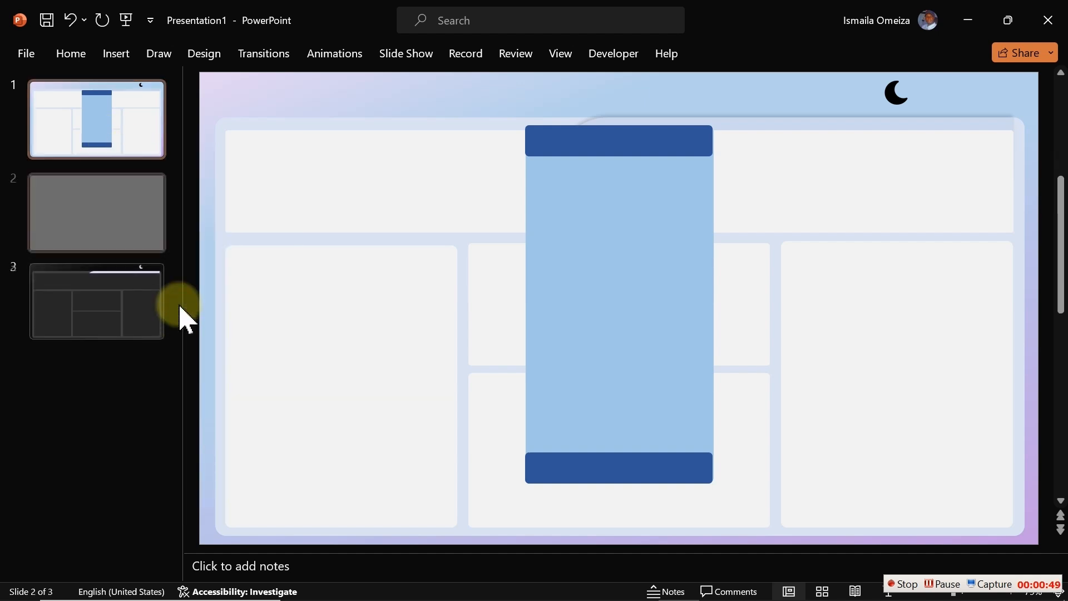
Delete the blue pop-up panel and the lower-left and two middle cards from the duplicated slide 2
click(650, 212)
key(Delete)
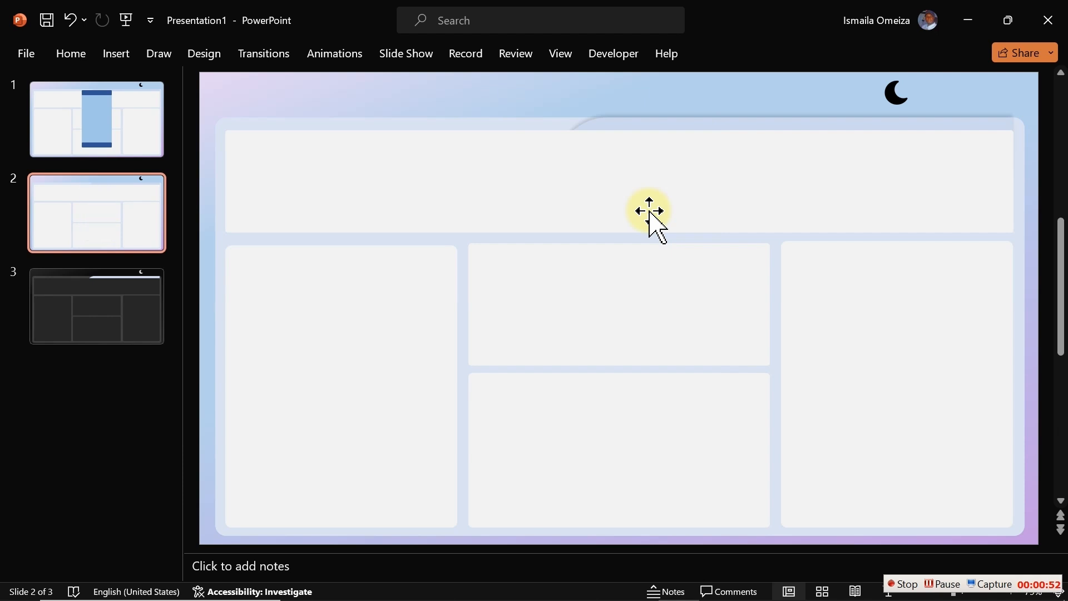
drag(416, 317, 556, 320)
ctrl+click(556, 323)
ctrl+click(601, 436)
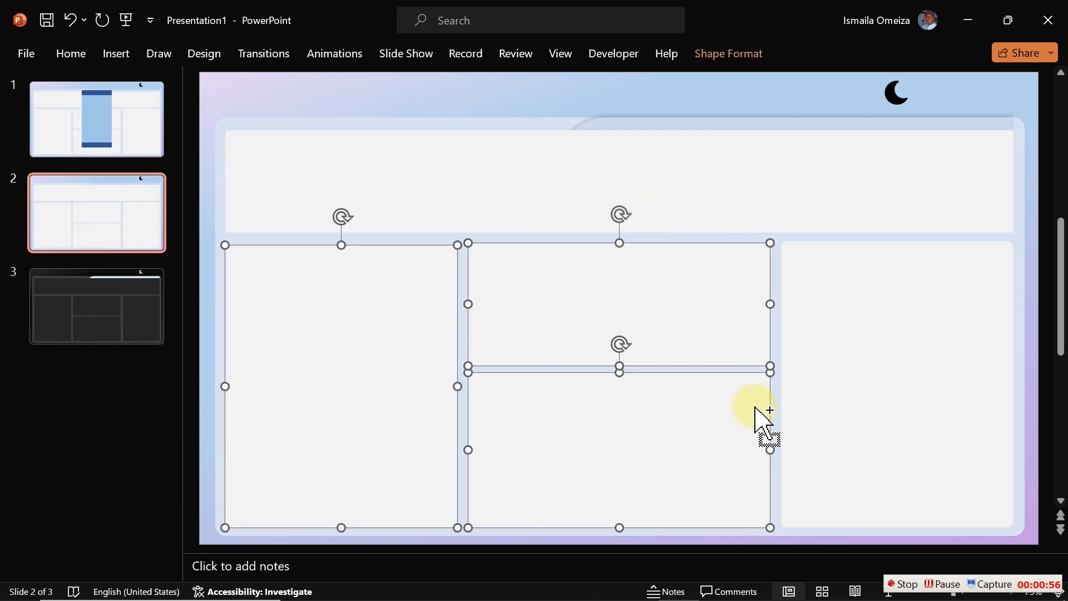
key(Delete)
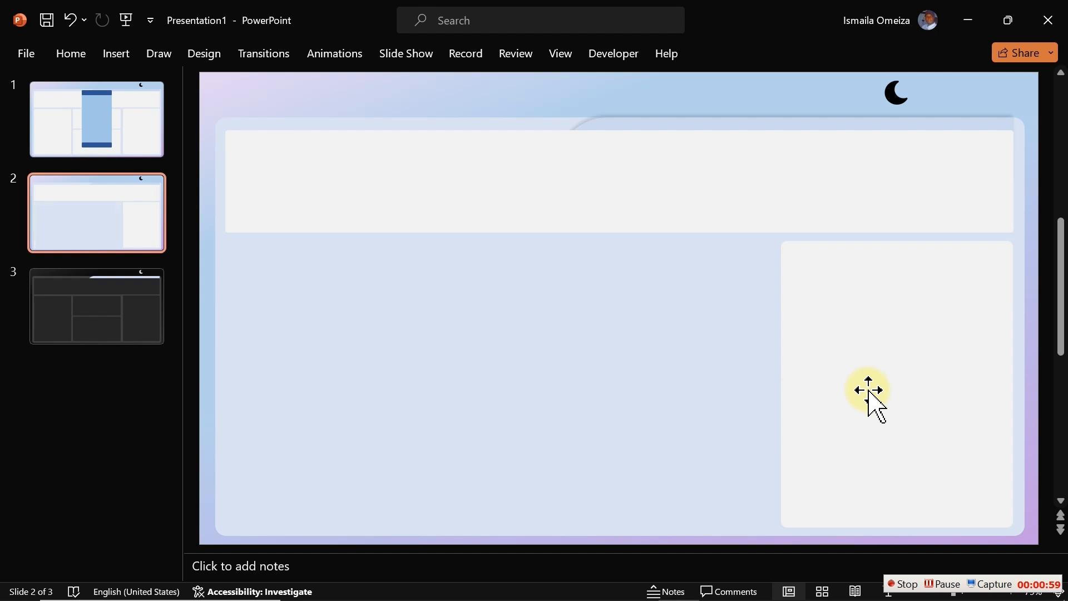
Paste the captured report image onto slide 2 and send it behind all the background shapes
key(ctrl+v)
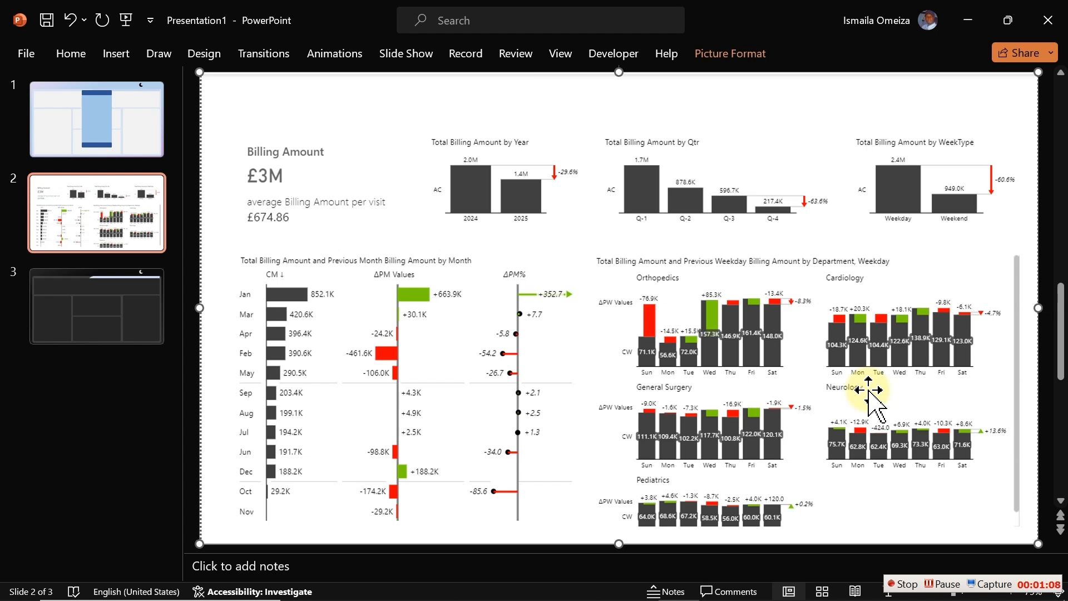
right_click(868, 390)
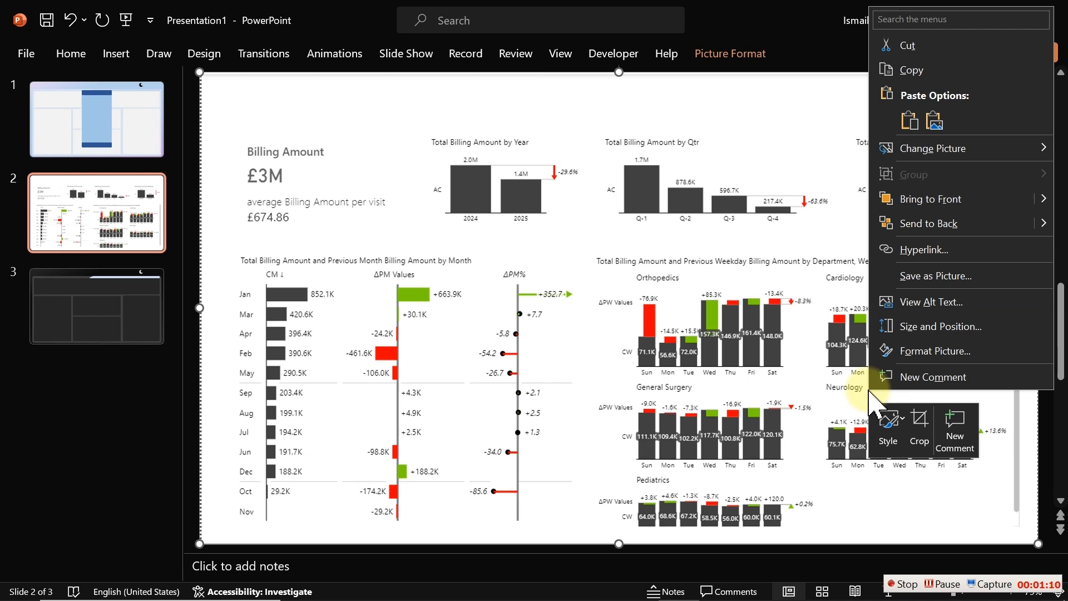
click(927, 223)
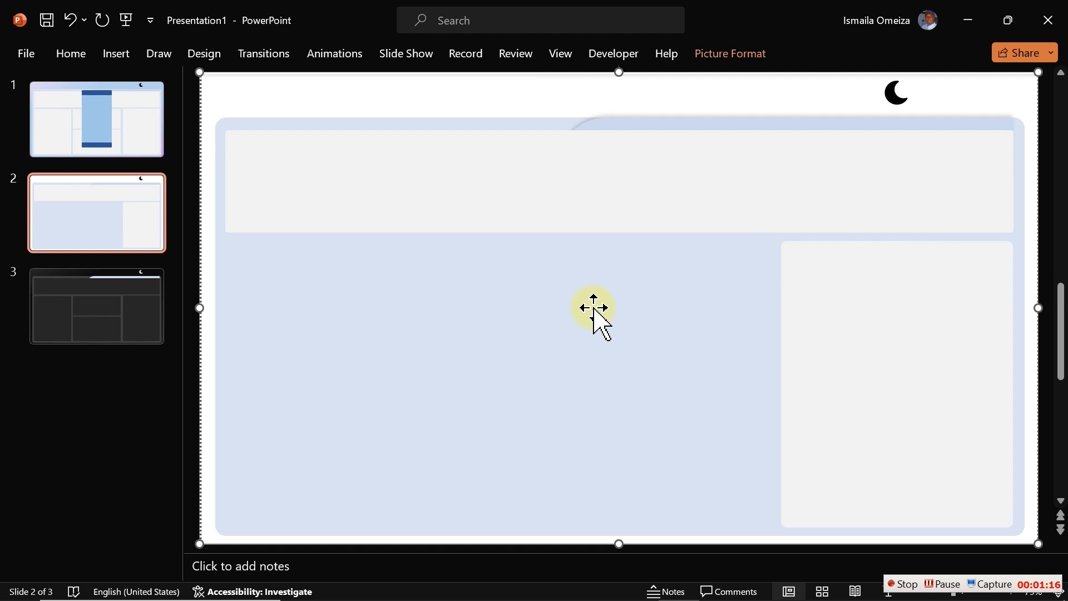
click(507, 298)
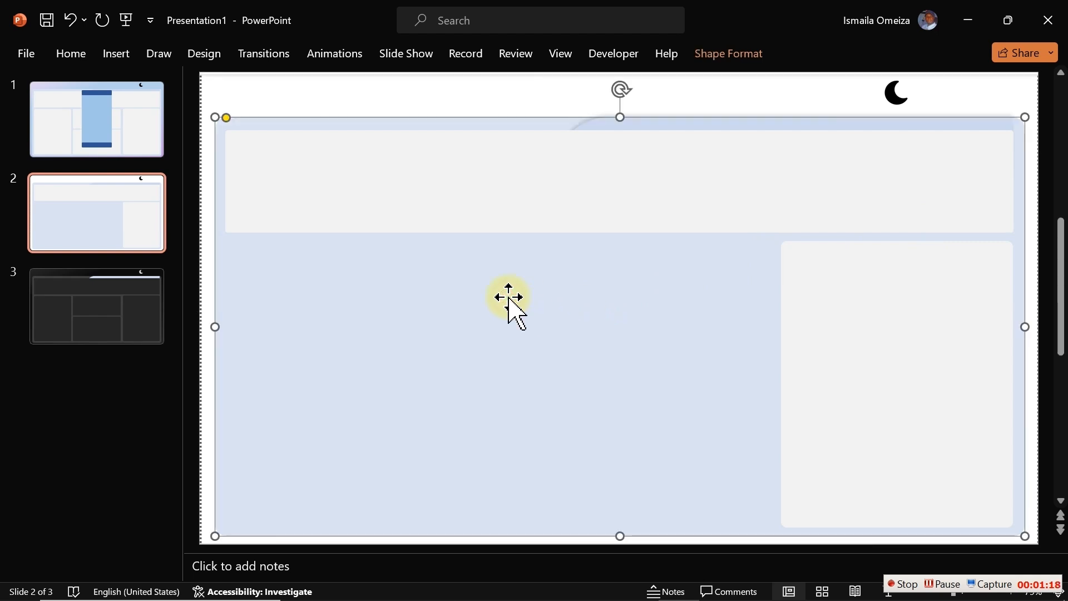
shift+click(596, 207)
drag(595, 206, 669, 124)
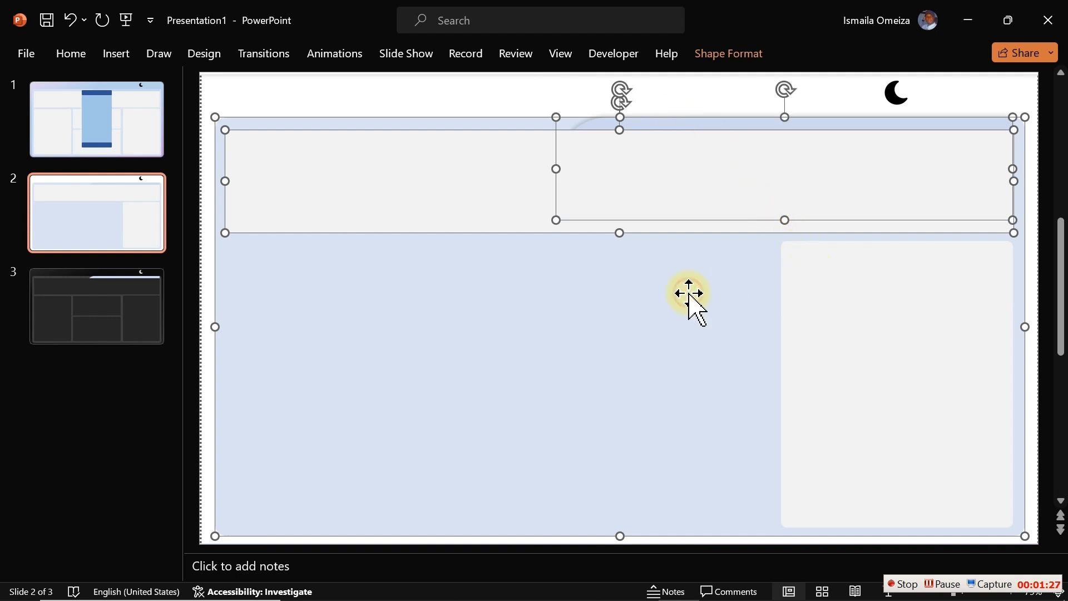
click(450, 104)
Send the large light-blue container shape to the back, behind the pasted report image
click(540, 302)
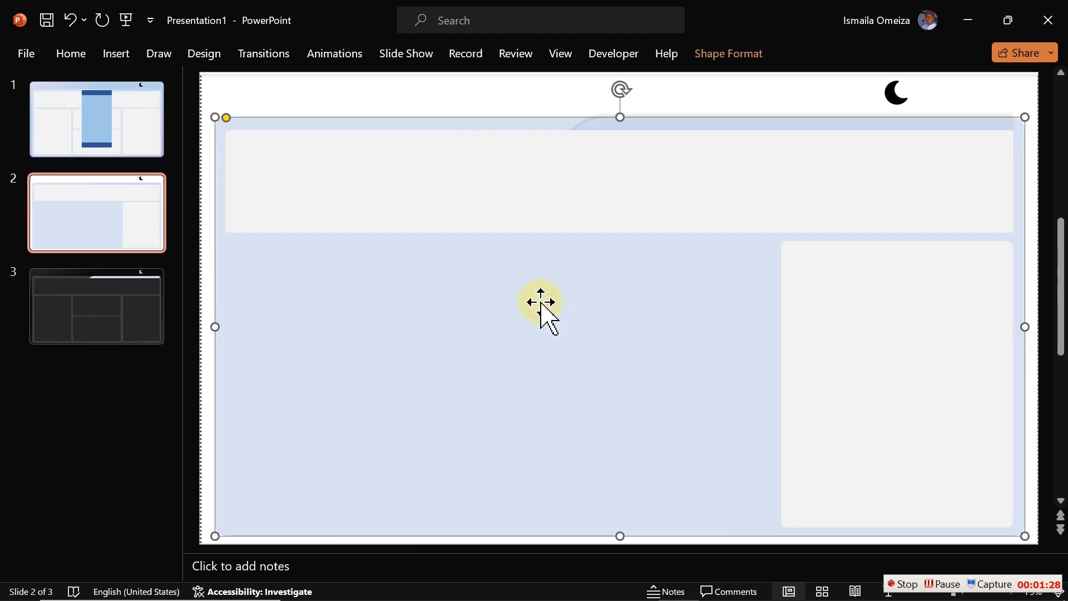
right_click(540, 302)
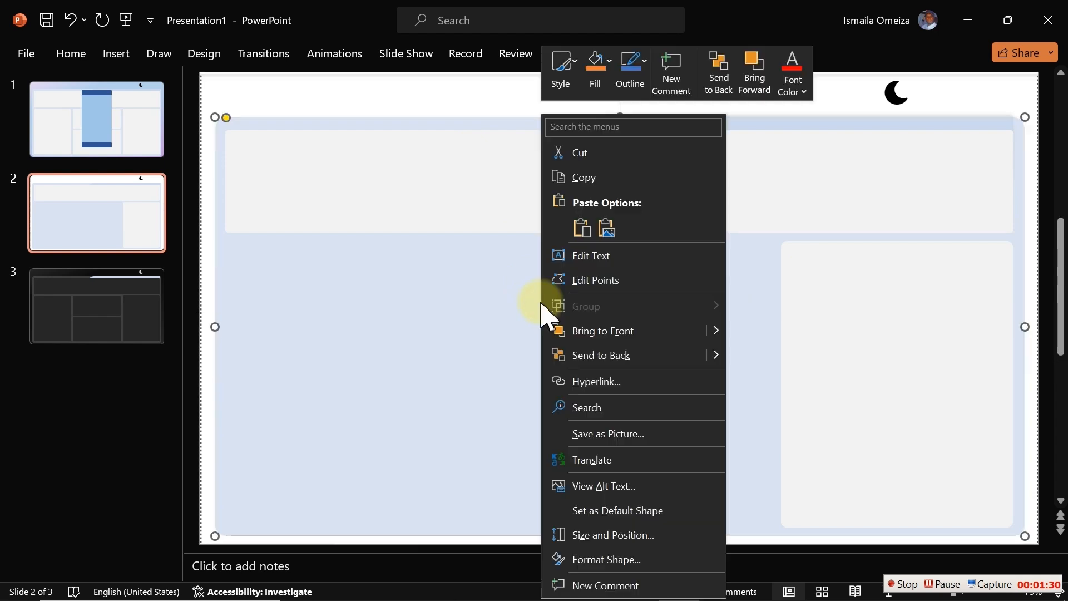
click(621, 353)
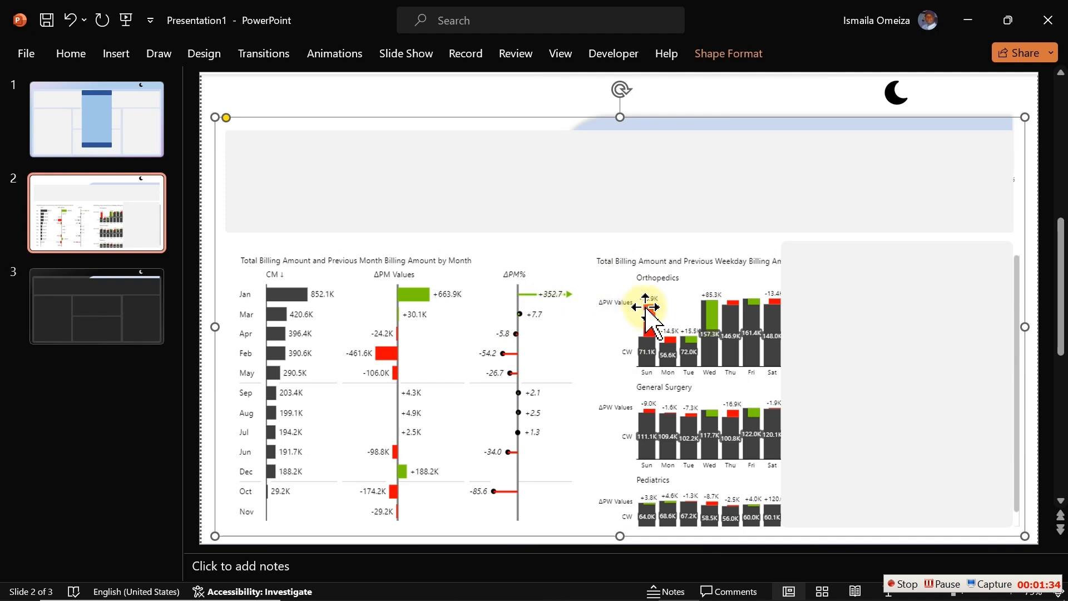
Resize the remaining lower card so it covers the entire billing by Department, Weekday chart area
click(894, 315)
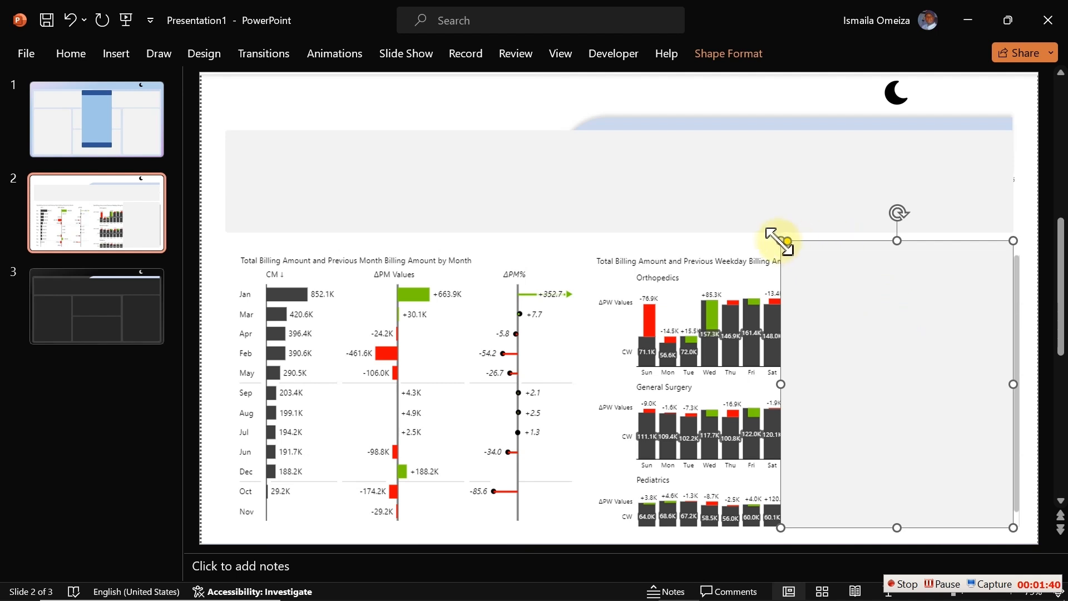
drag(781, 240, 584, 255)
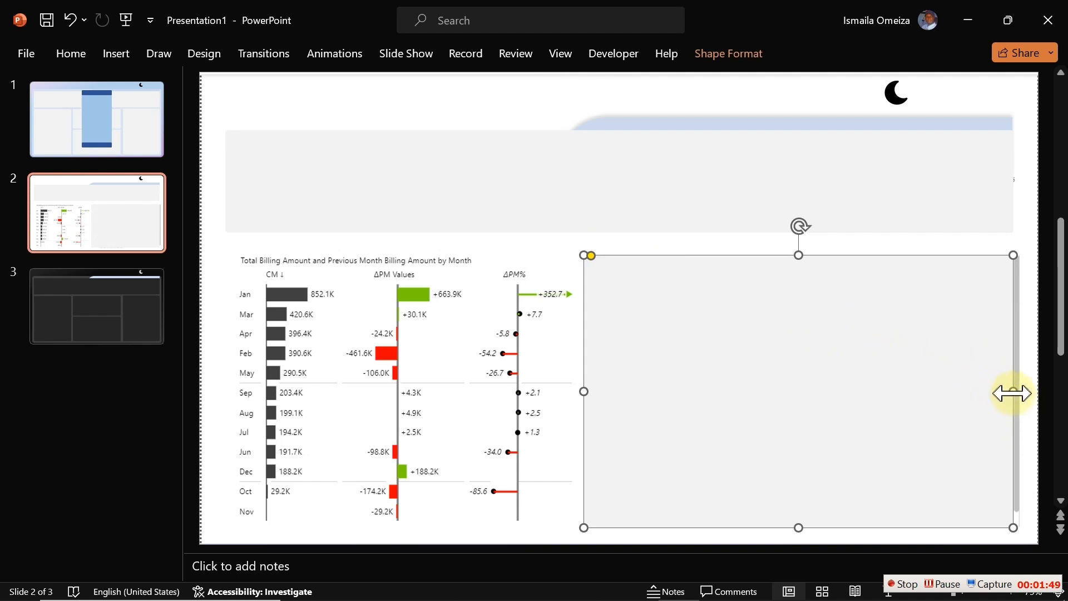
drag(1012, 393, 1018, 394)
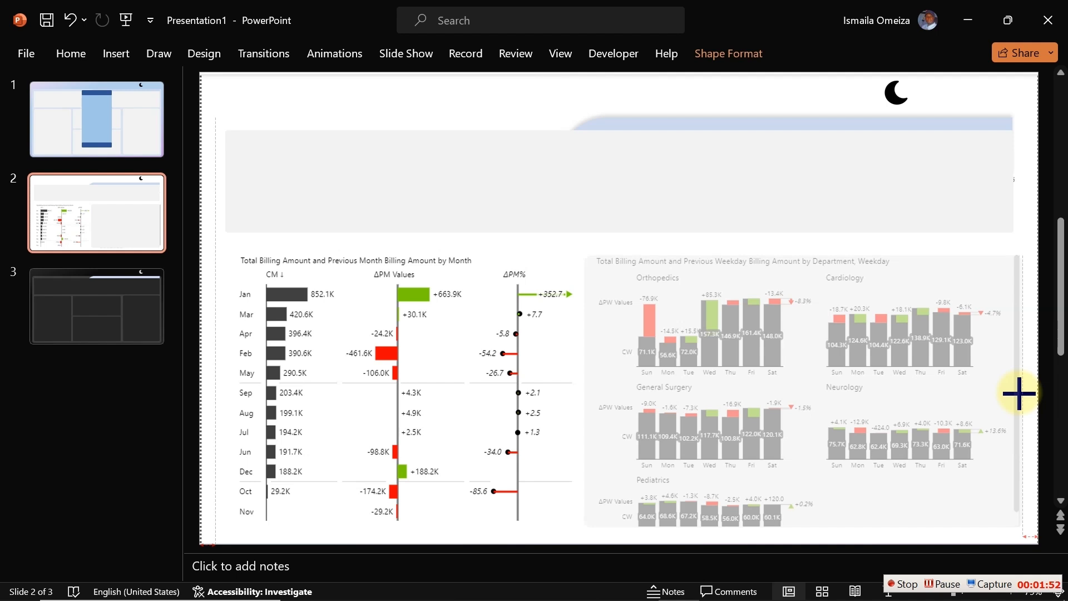
drag(1018, 394, 1017, 393)
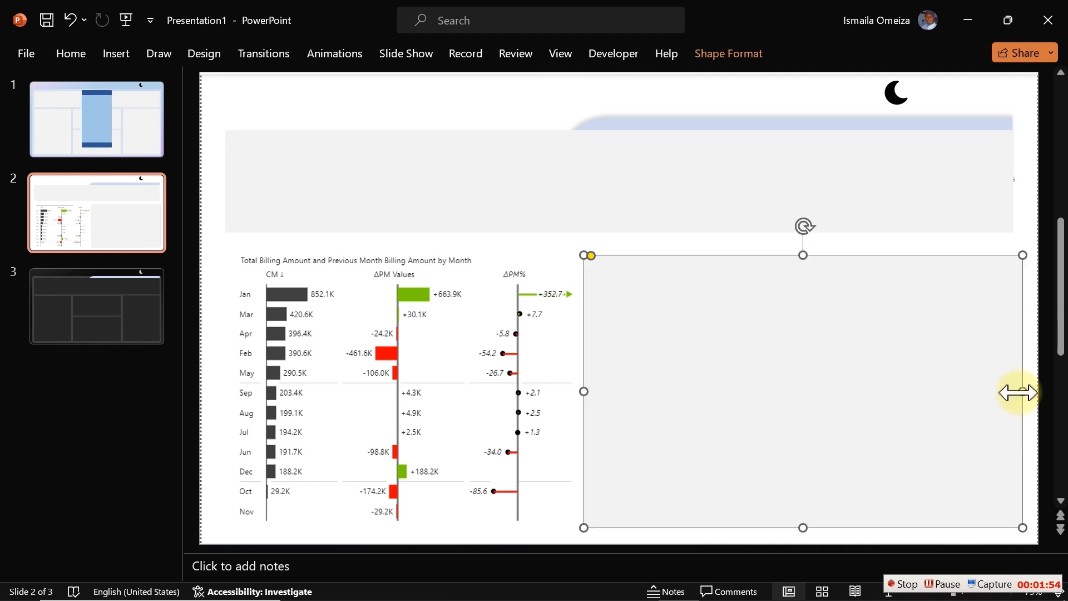
Duplicate the lower-right card and place the copy over the monthly billing chart, aligned with the top card's left edge
drag(711, 432, 721, 443)
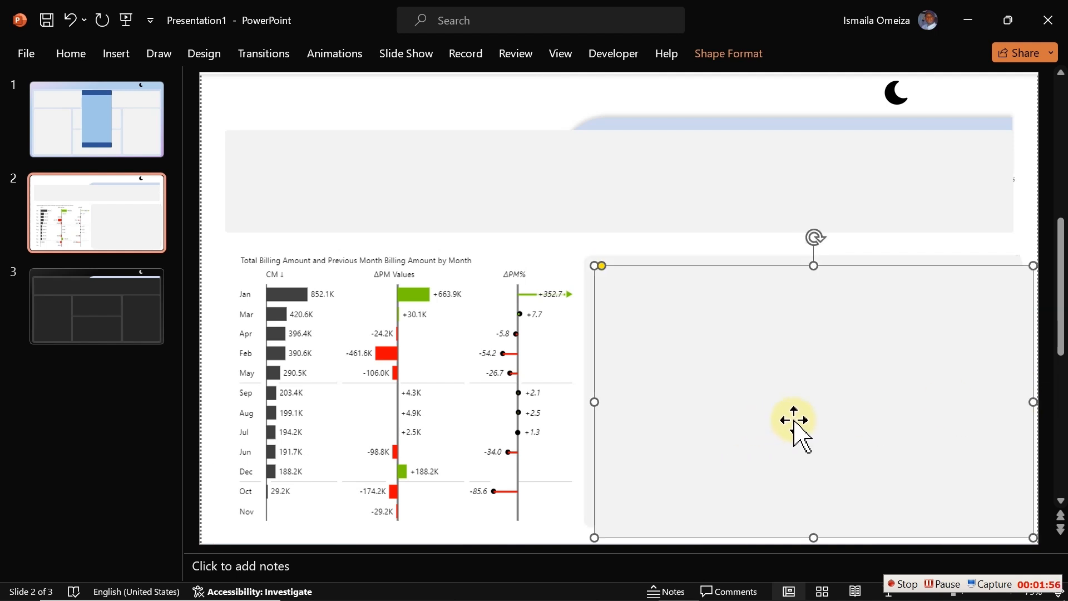
drag(794, 421, 424, 409)
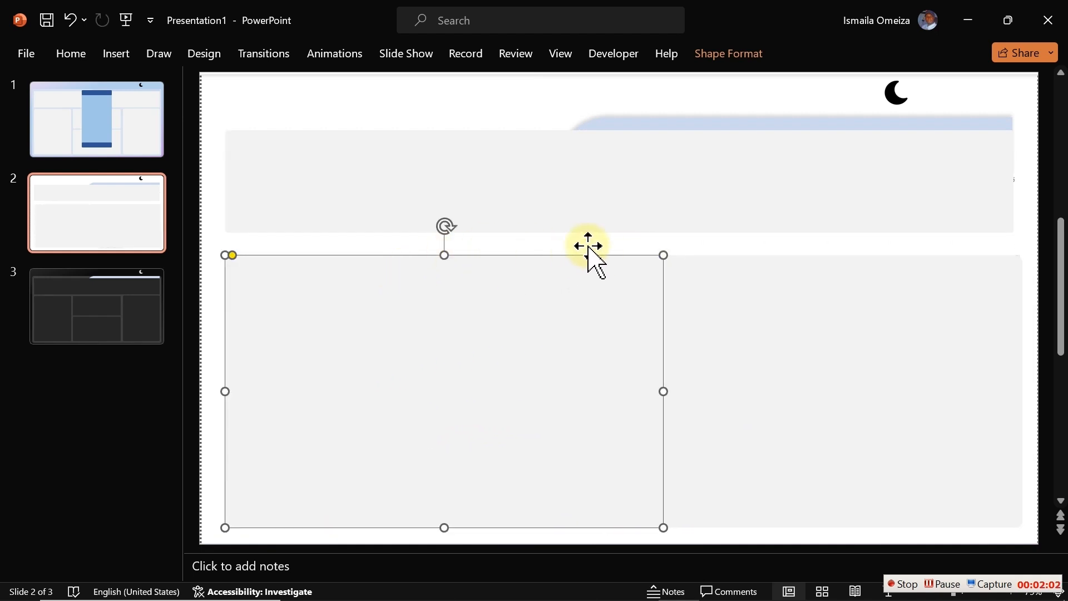
Extend the top edges of both lower cards upward to the same height, just beneath the top card
drag(445, 255, 445, 245)
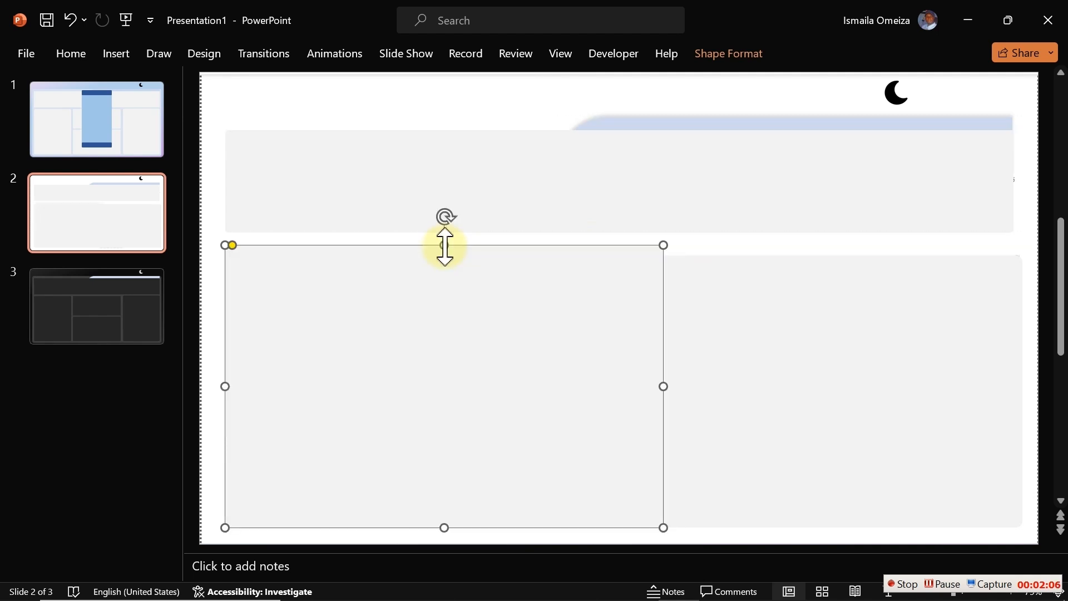
click(692, 282)
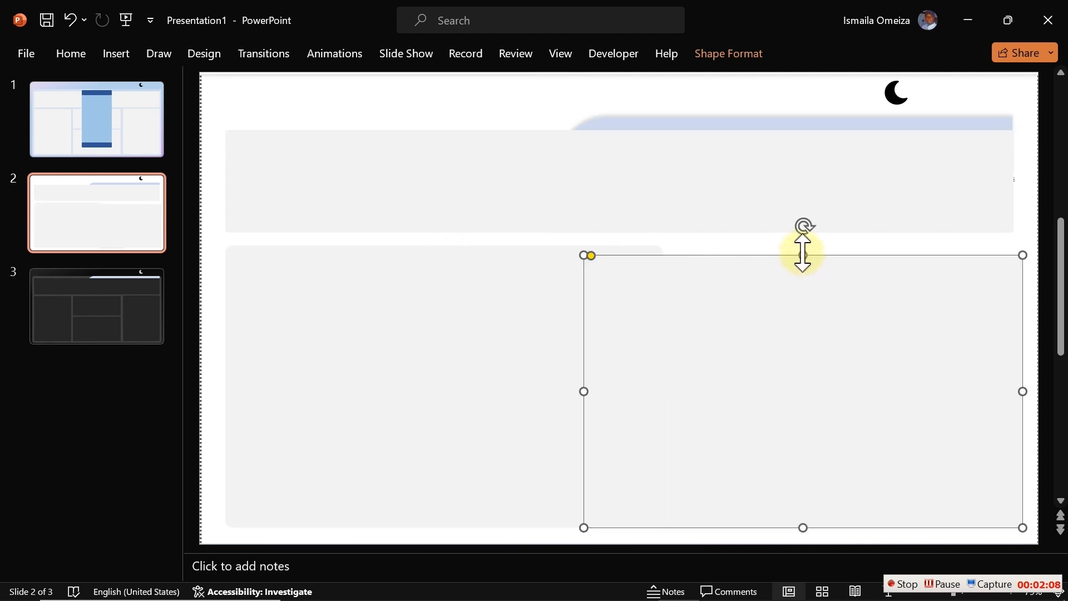
drag(803, 254, 804, 245)
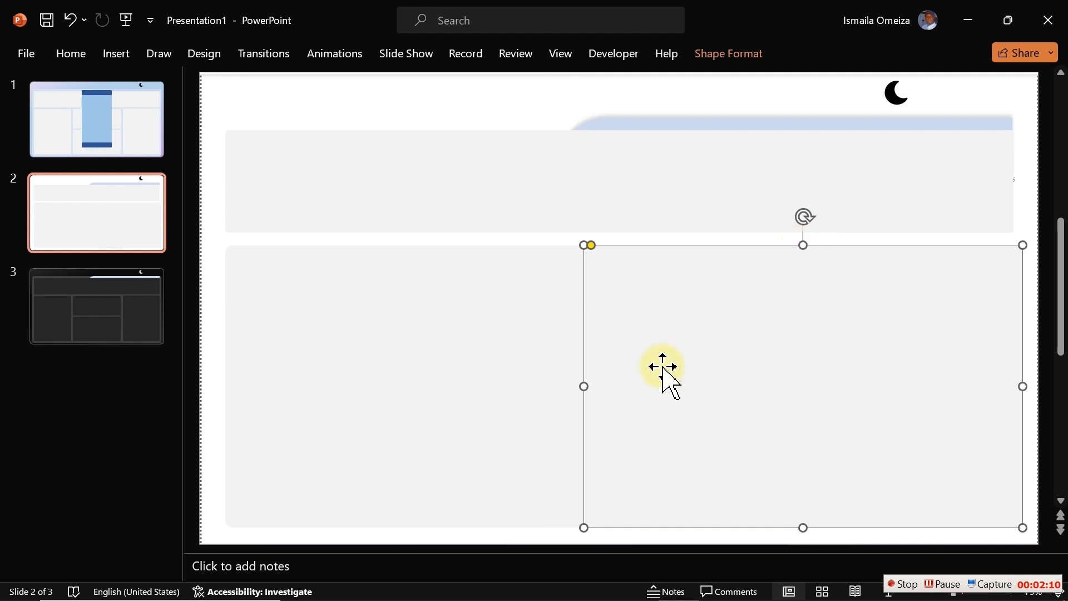
Narrow the lower-left card from its right side to leave a small gap before the lower-right card
click(505, 453)
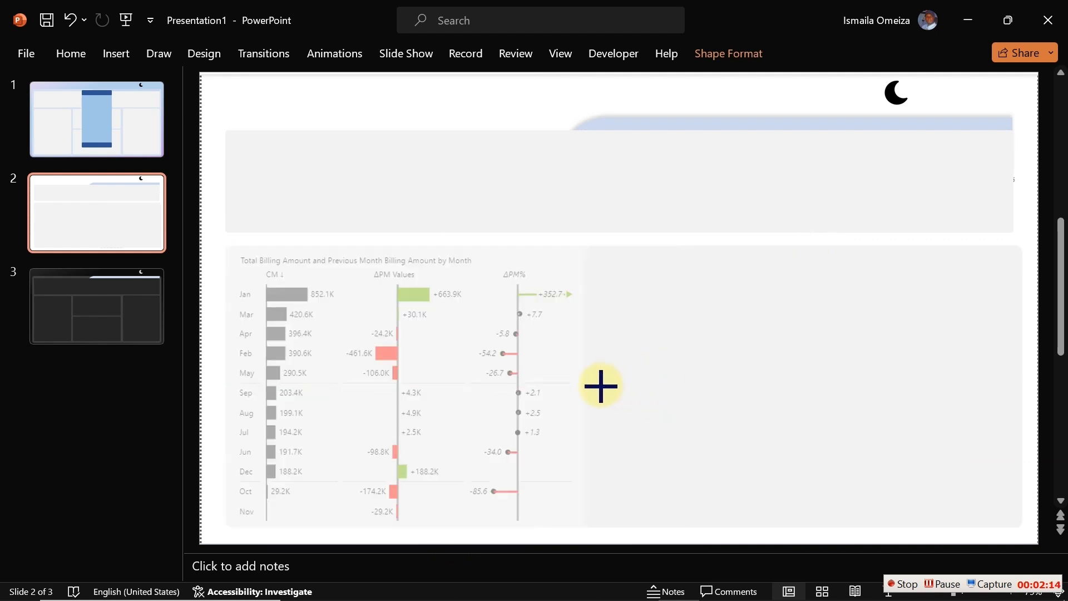
drag(600, 386, 576, 385)
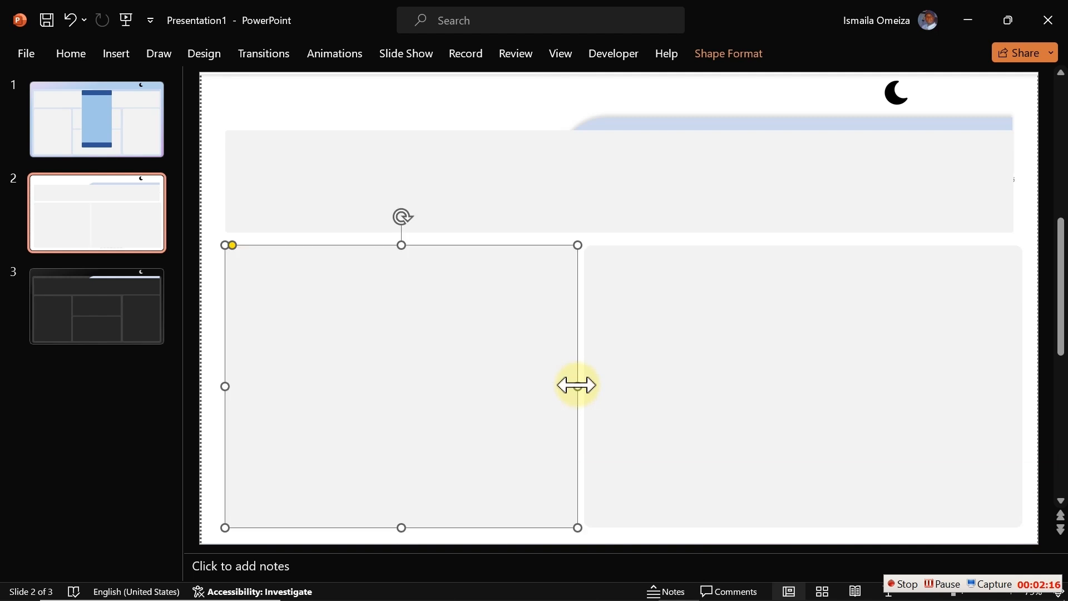
click(482, 113)
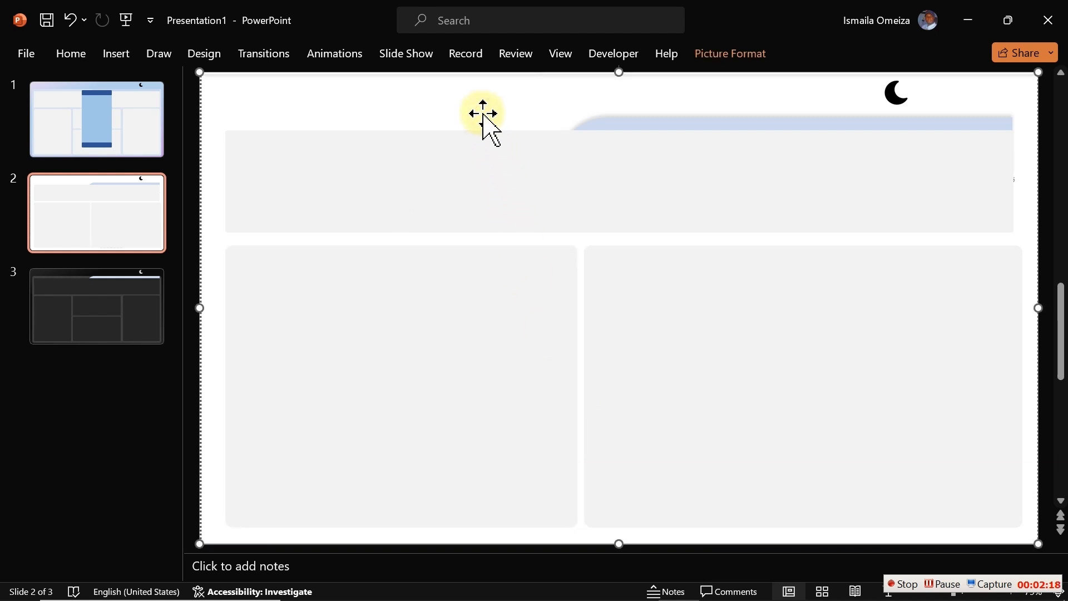
mouse_move(453, 105)
mouse_down()
mouse_move(601, 157)
mouse_move(448, 150)
mouse_move(611, 356)
mouse_move(551, 143)
mouse_move(494, 116)
mouse_move(436, 111)
mouse_move(458, 119)
mouse_up()
scroll(464, 177, down, 1)
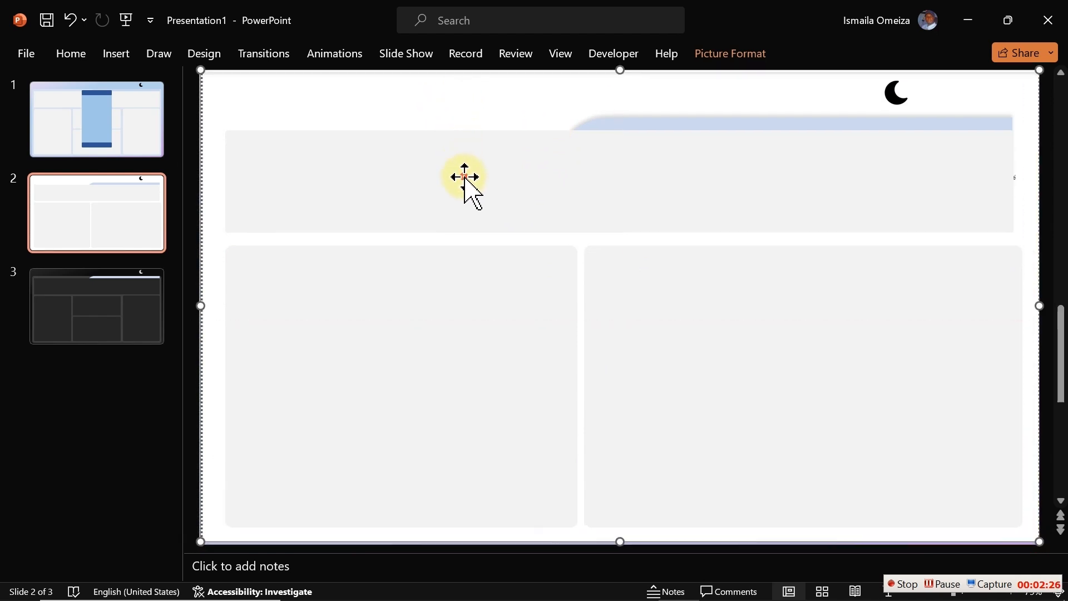
drag(465, 177, 534, 310)
key(ctrl+z)
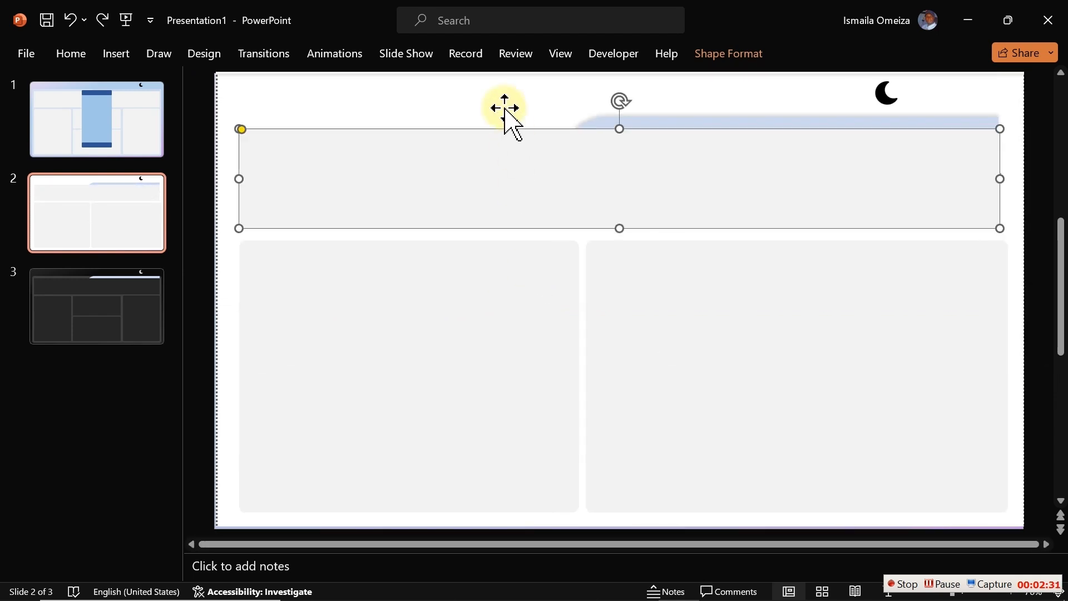
Delete the white reference picture from the slide and narrow the lower-right card to align its right edge with the top card
click(494, 92)
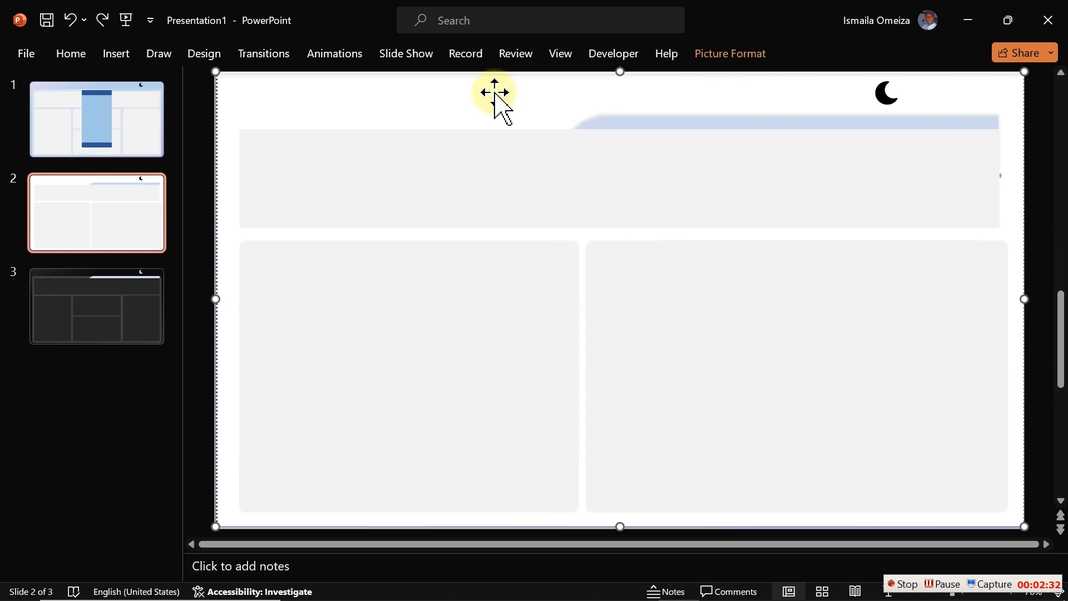
key(Delete)
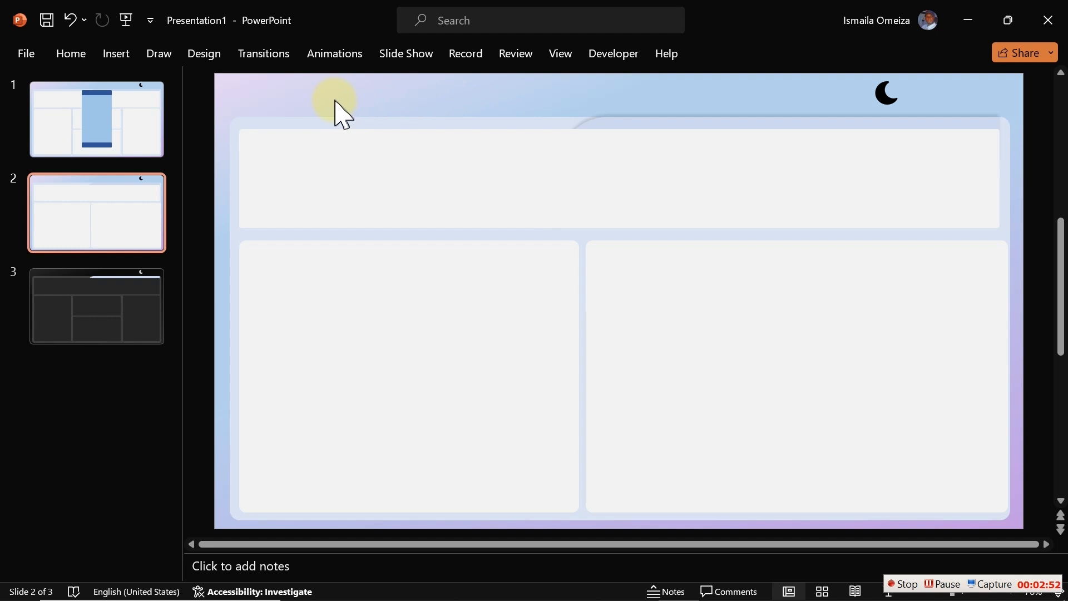
click(844, 290)
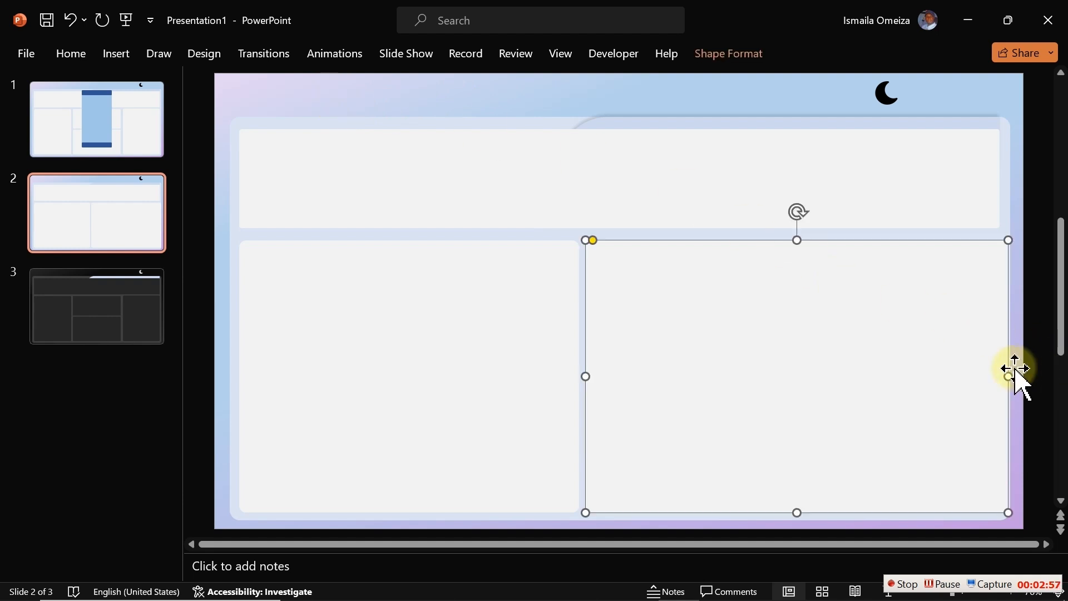
drag(1008, 374, 999, 374)
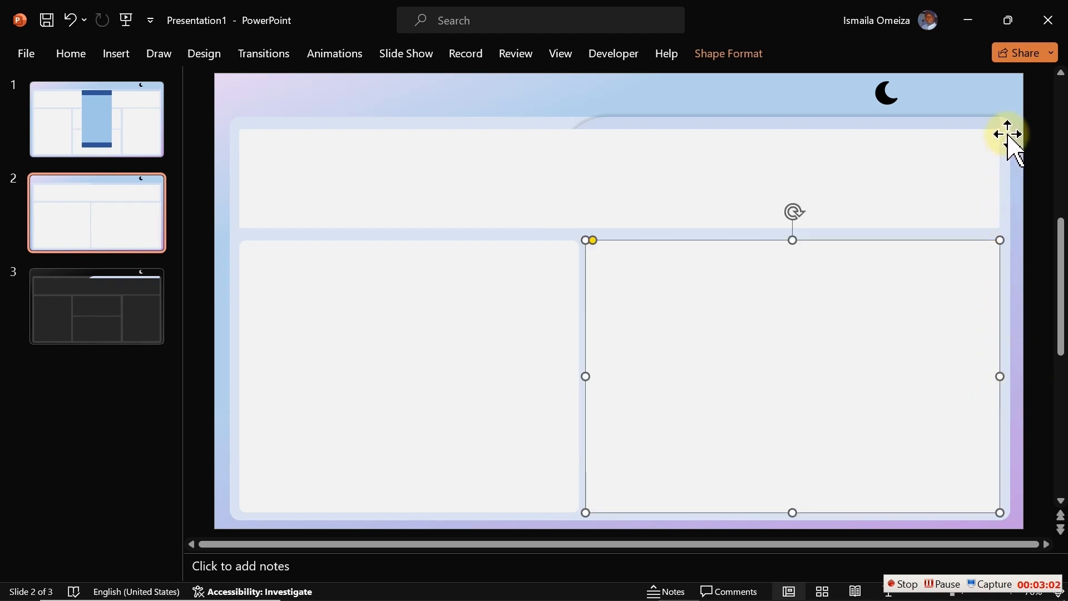
click(580, 100)
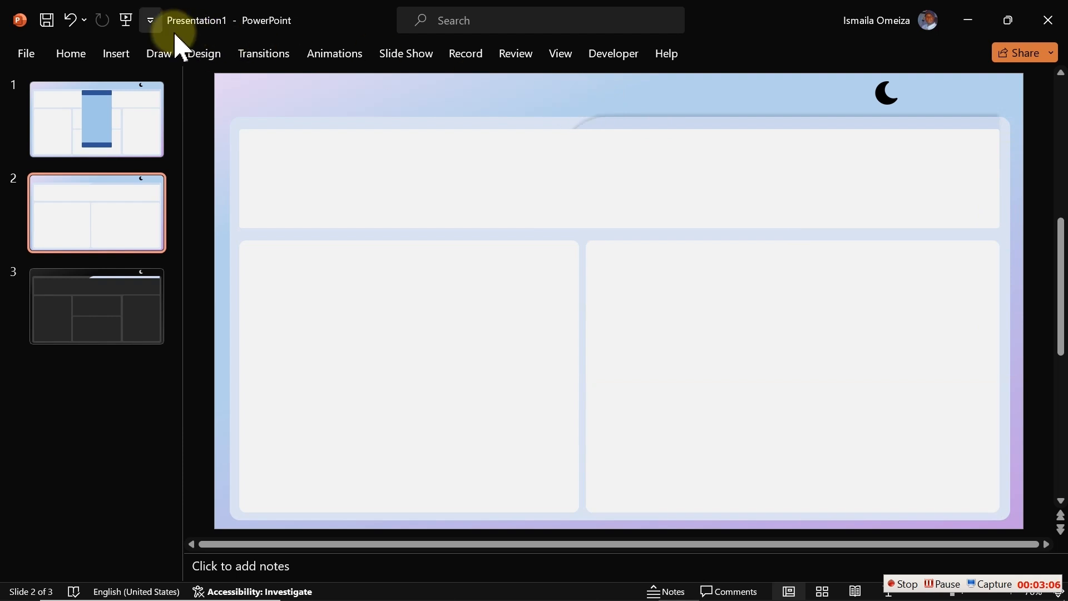
Export only the current slide as a JPEG image named B2 into the Bg1 backgrounds folder
click(31, 54)
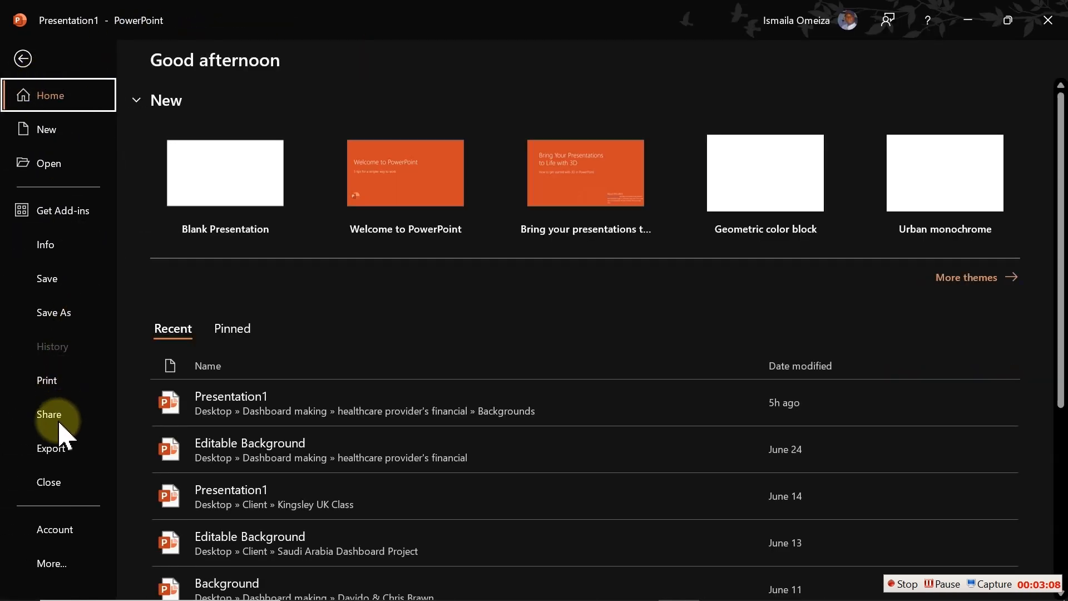
click(56, 448)
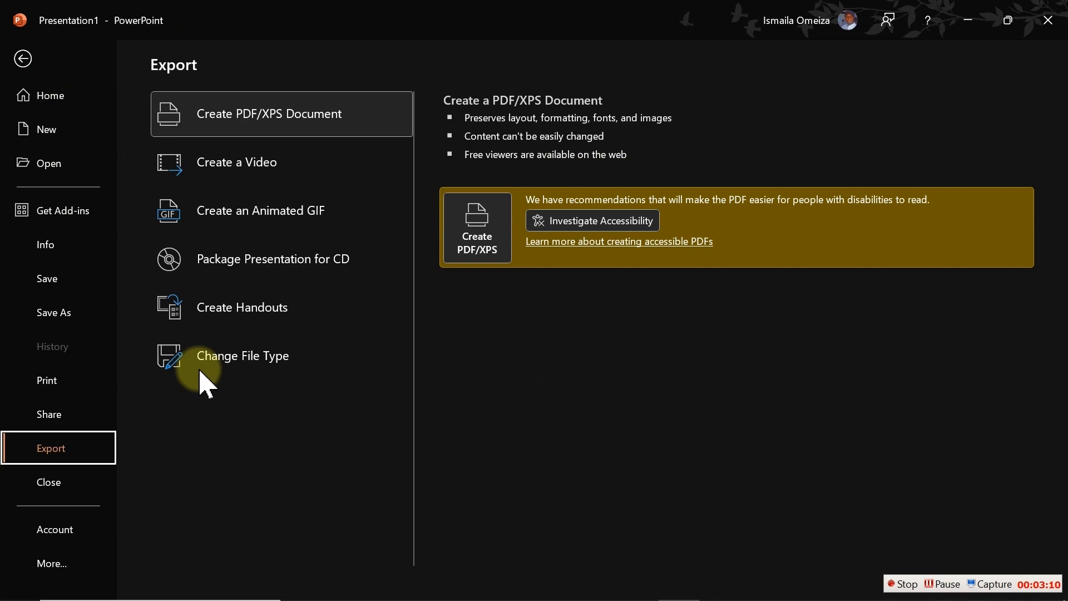
click(237, 364)
click(762, 319)
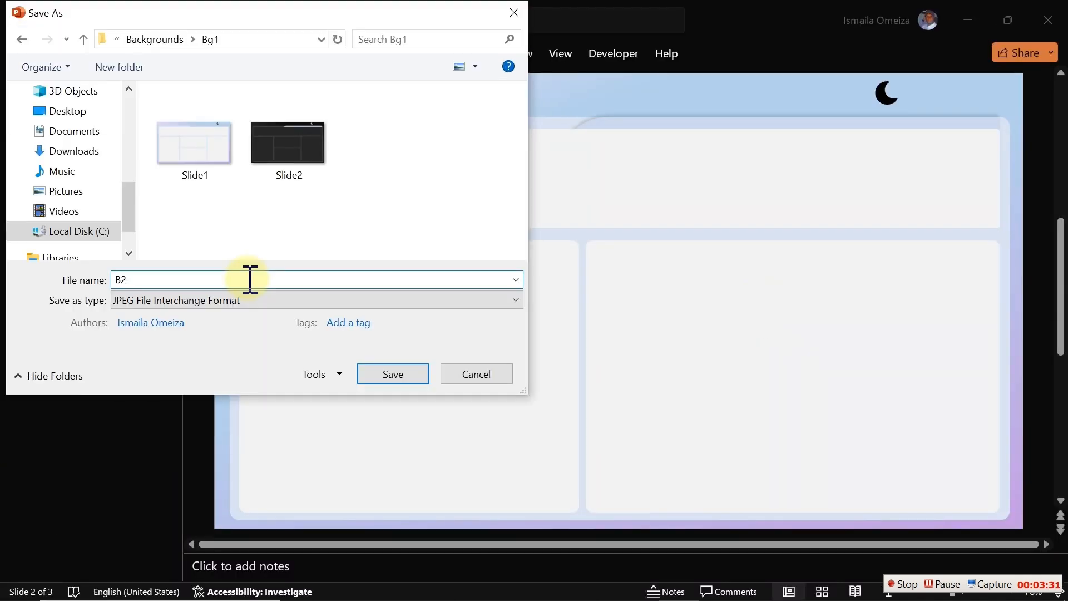
click(393, 378)
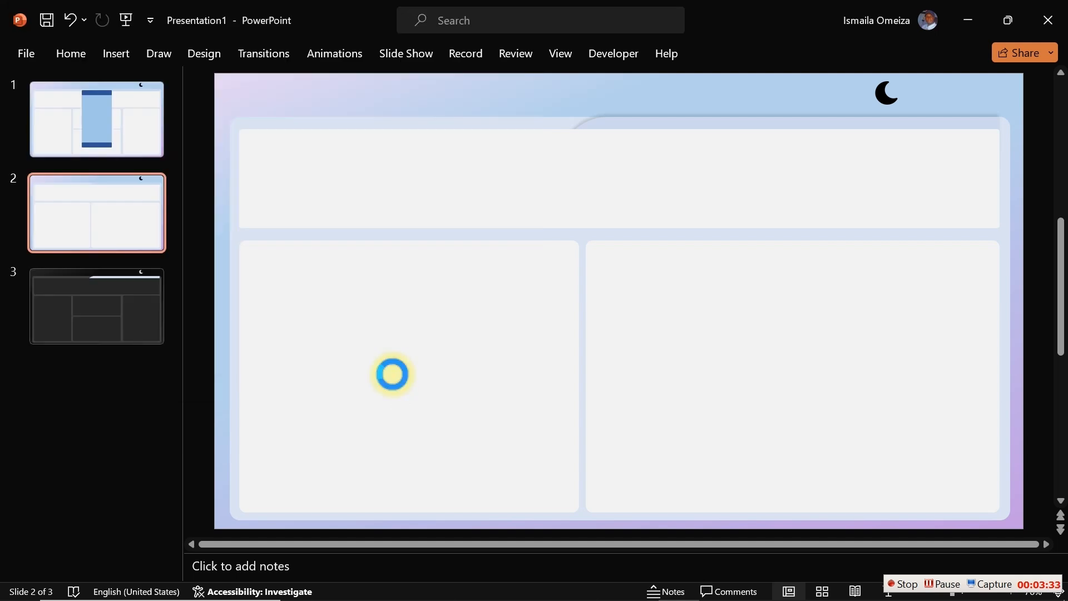
click(565, 359)
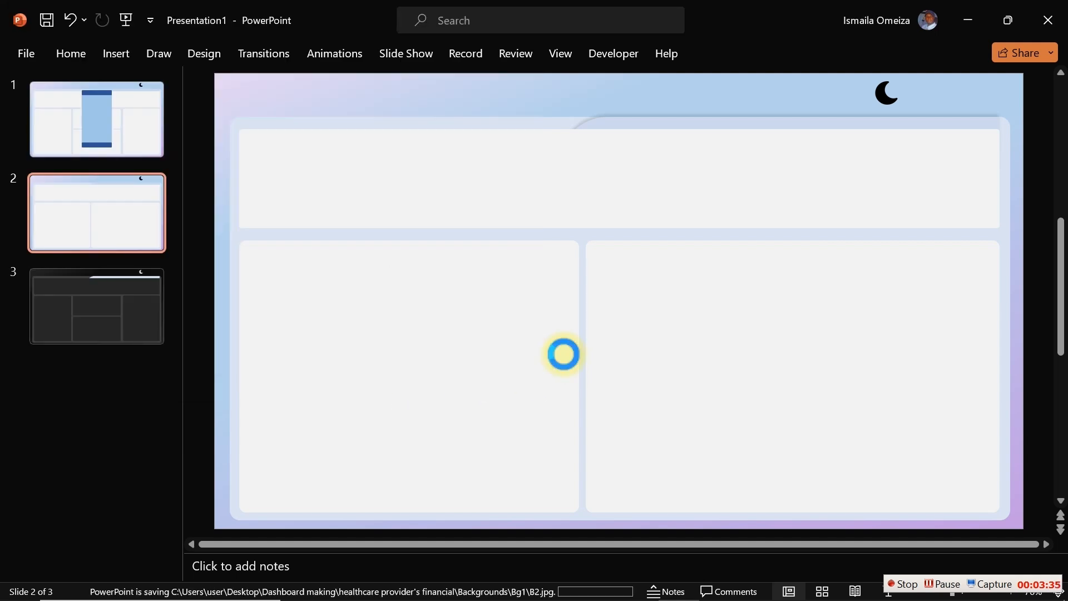
Switch to Power BI and apply B2.jpg as Page 2's canvas background image at 0% transparency
click(970, 22)
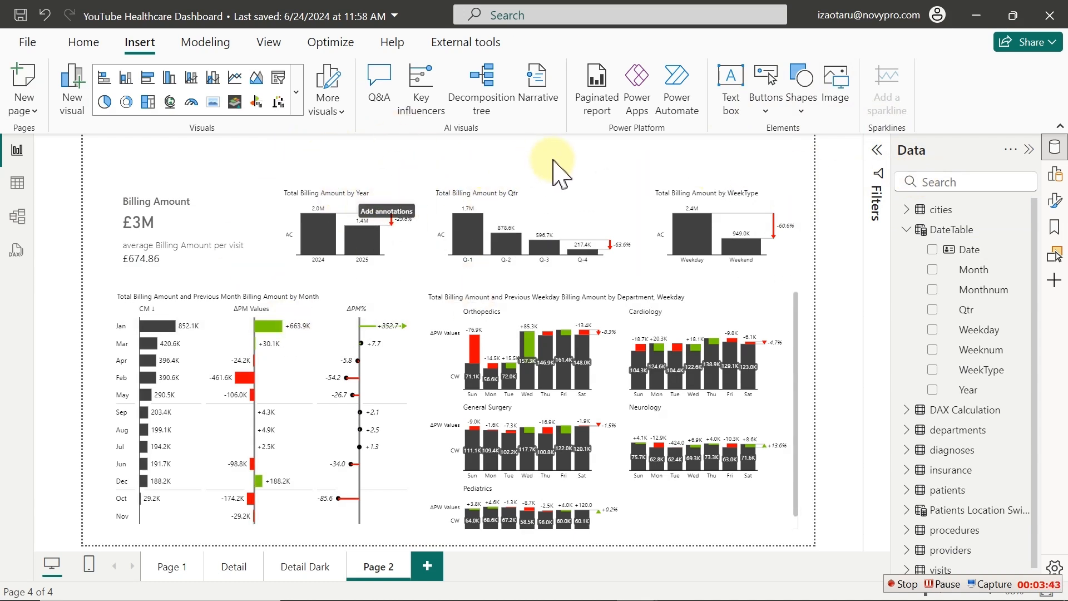
click(1055, 148)
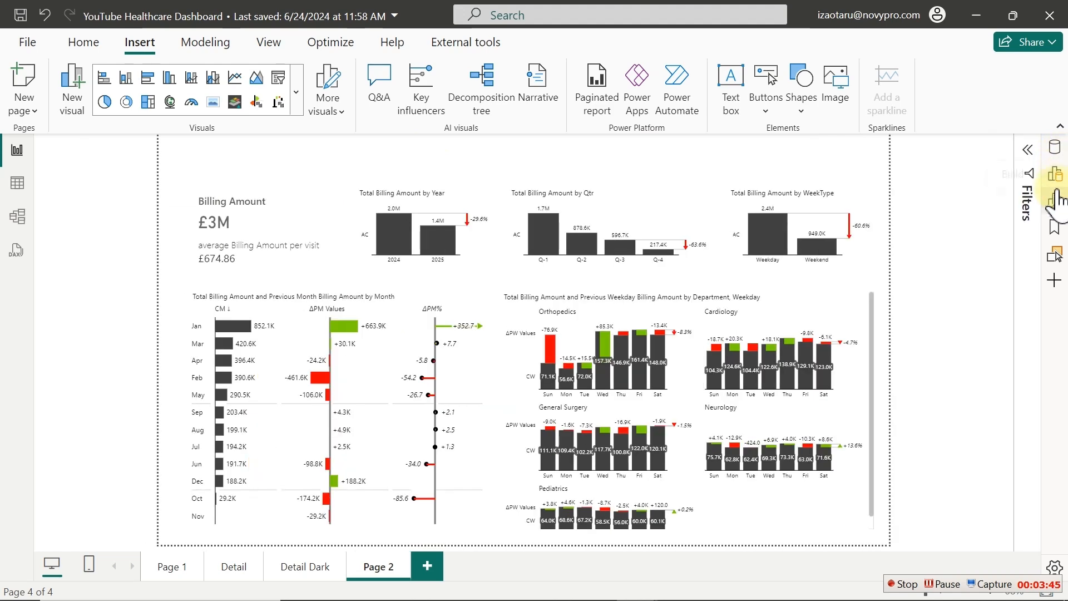
click(1055, 202)
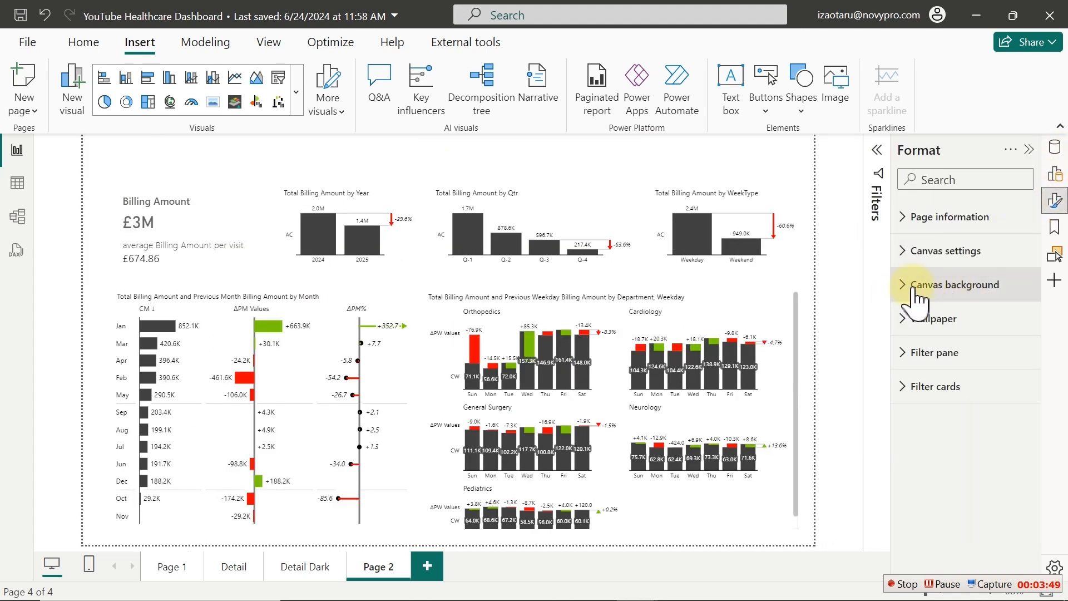
click(915, 294)
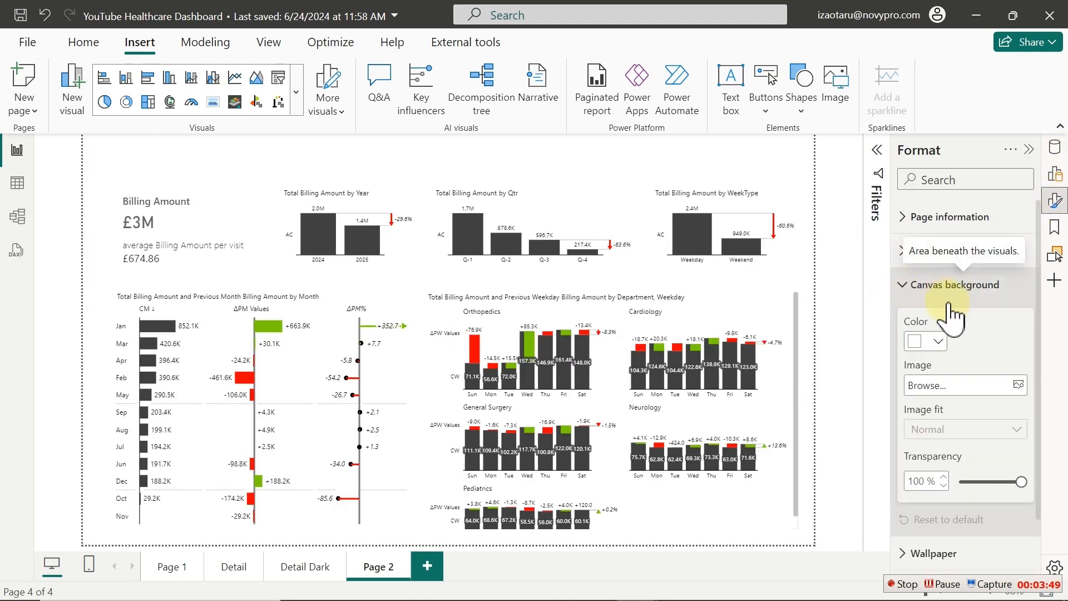
click(1020, 383)
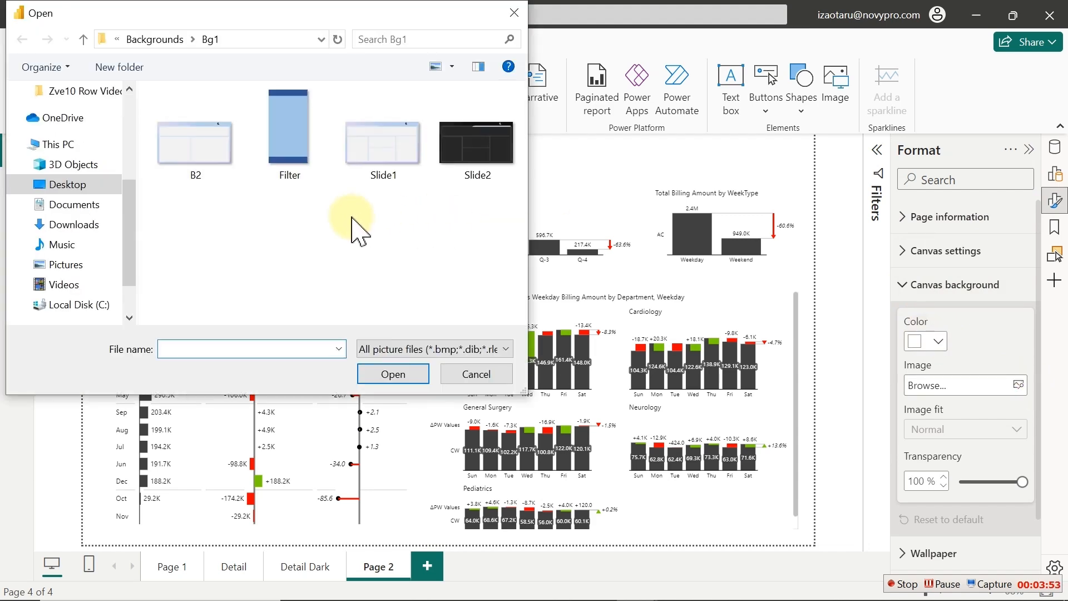
double_click(198, 158)
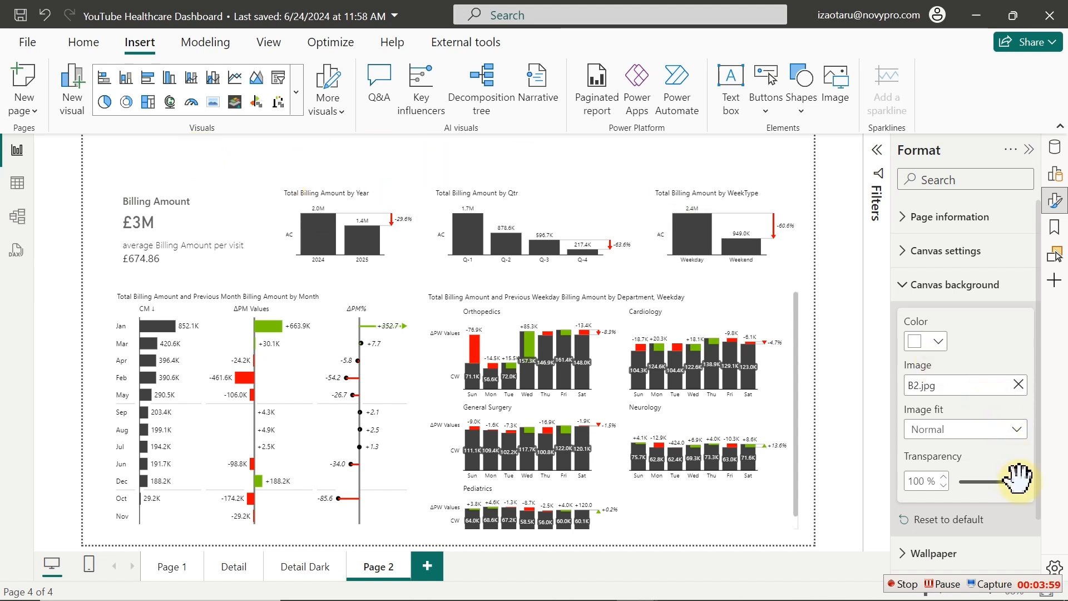
drag(1018, 476, 890, 490)
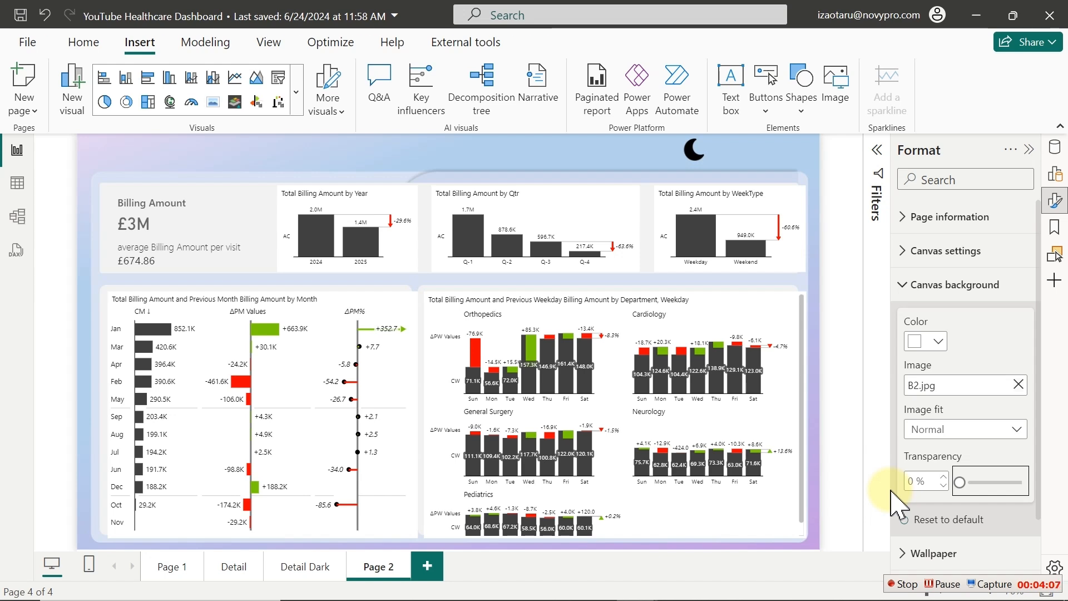
Turn off the background of the Year, Qtr, WeekType and Department, Weekday billing charts together
click(337, 198)
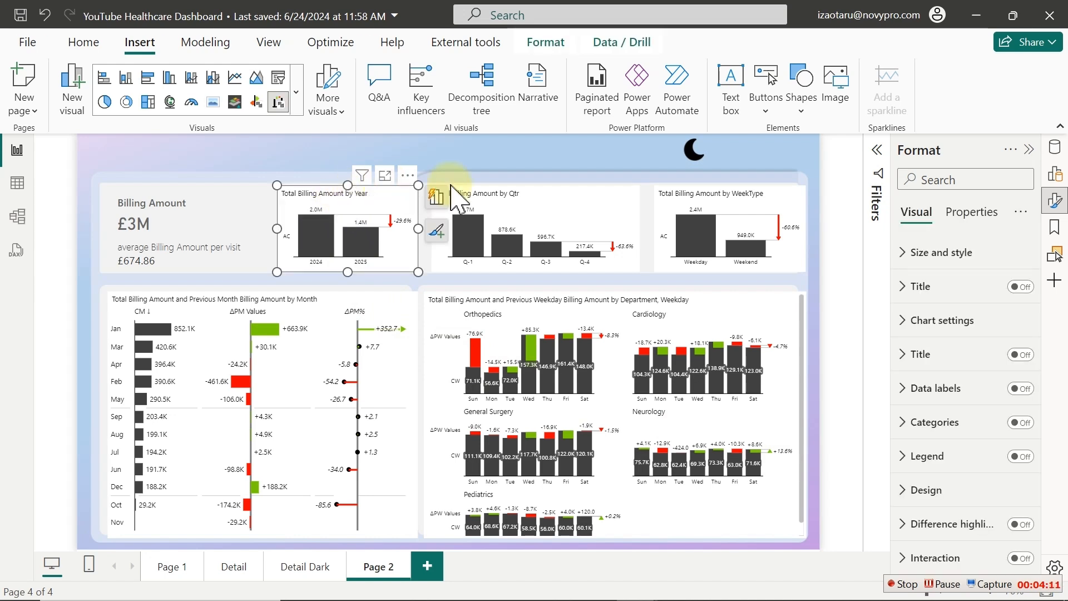
ctrl+click(556, 201)
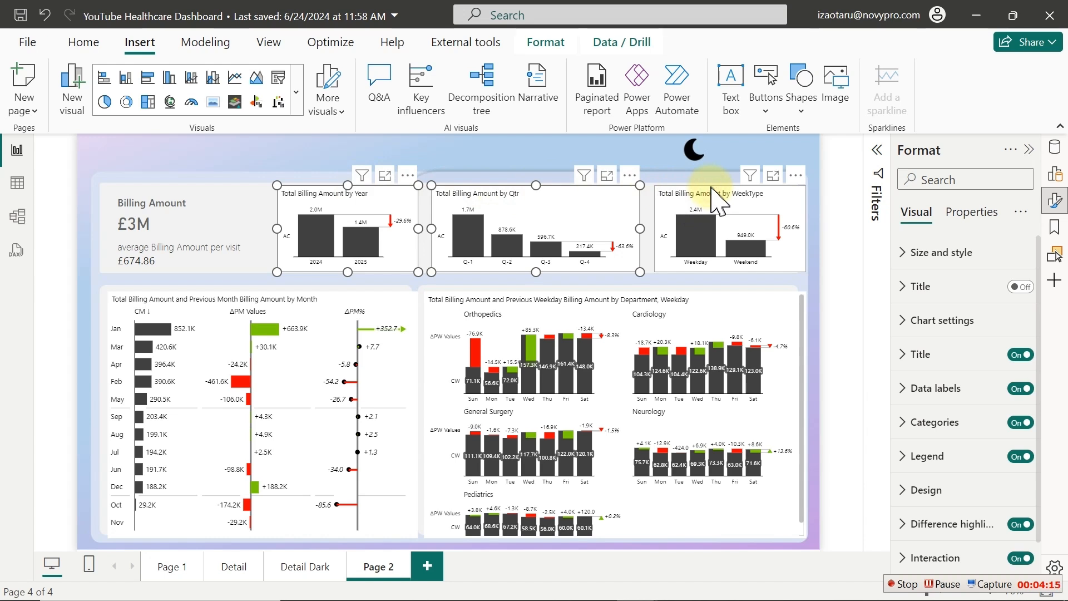
ctrl+click(717, 203)
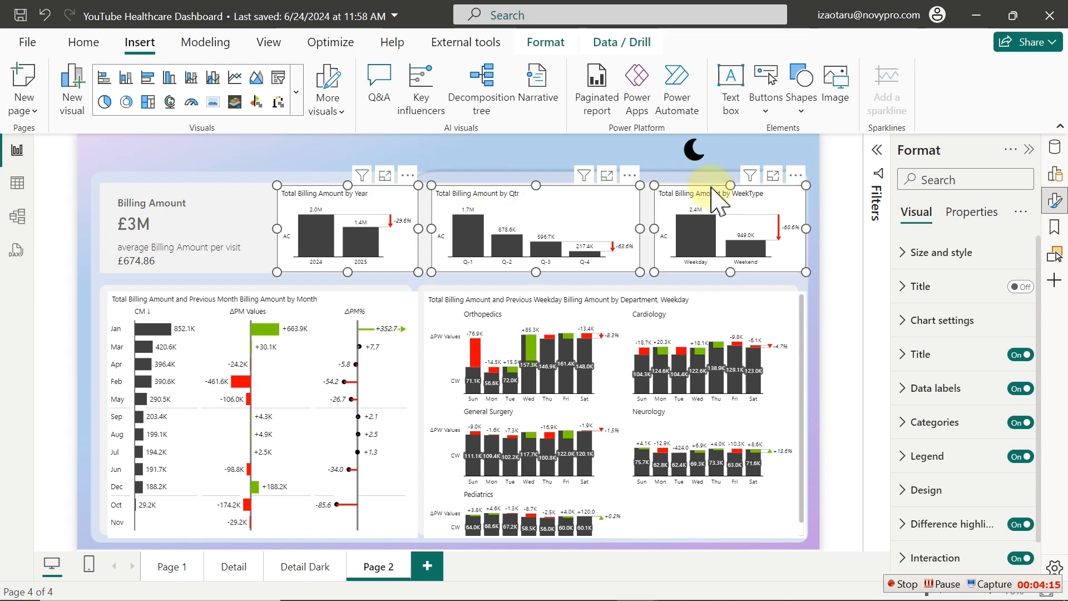
ctrl+click(713, 294)
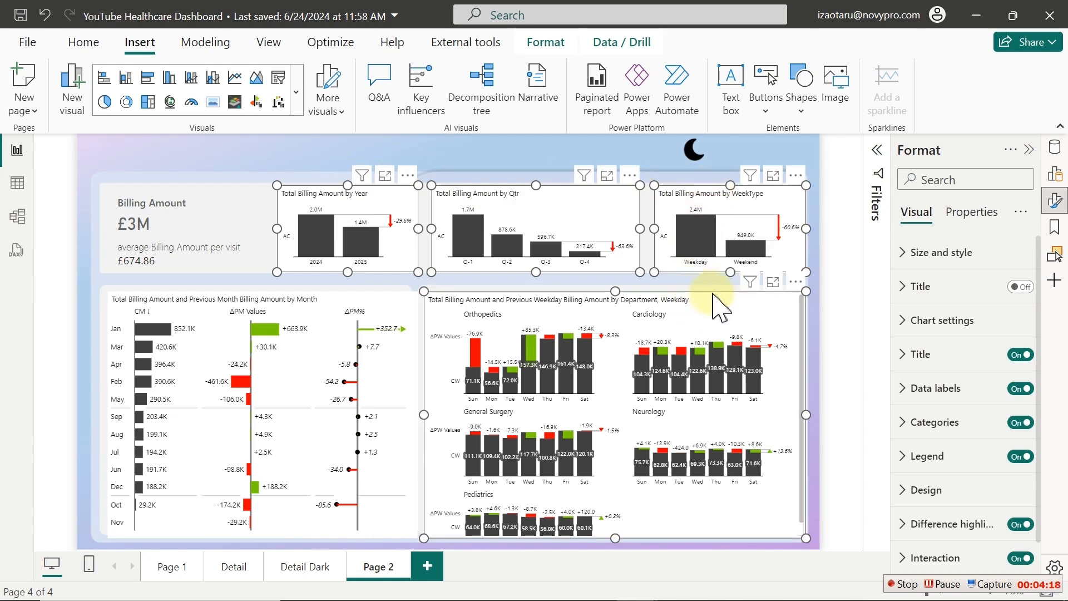
click(913, 252)
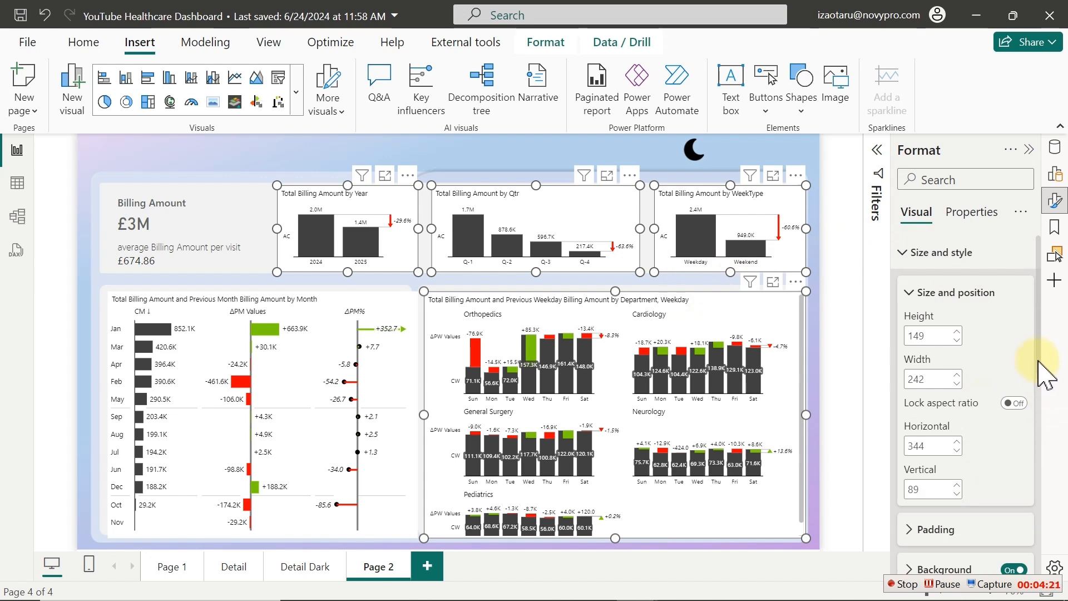
drag(1038, 357, 1038, 426)
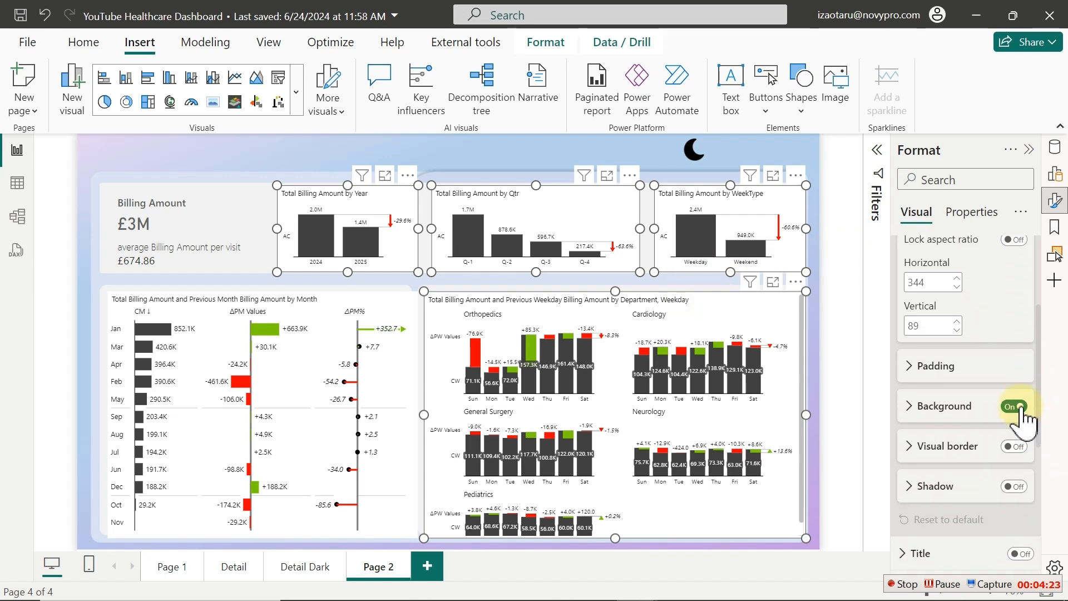
click(1018, 407)
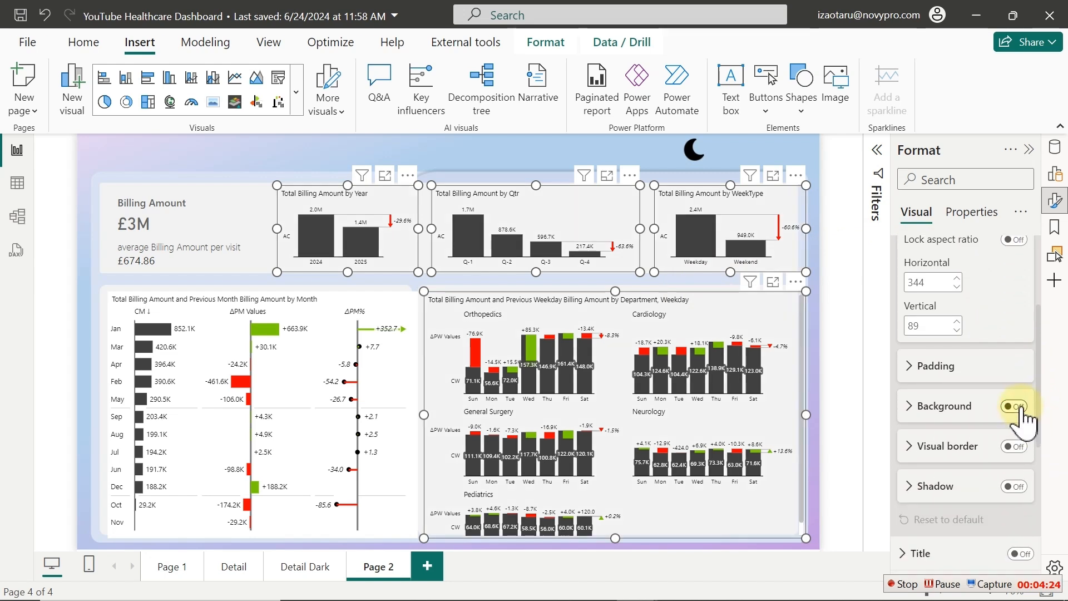
Turn off the background of the billing by Month chart and deselect it
click(348, 290)
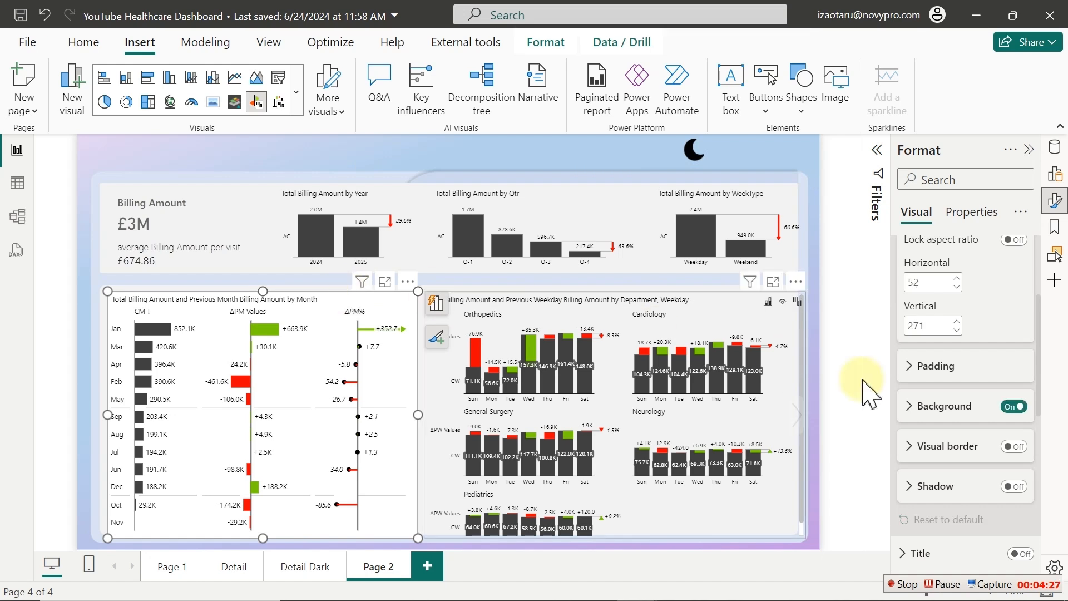
click(1014, 406)
click(1014, 406)
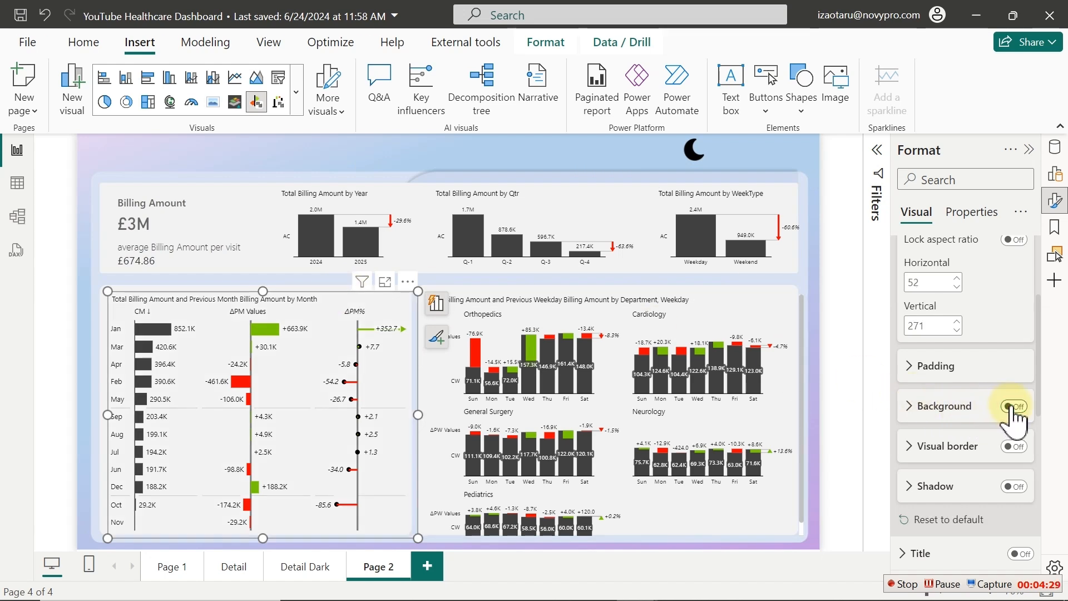
click(512, 170)
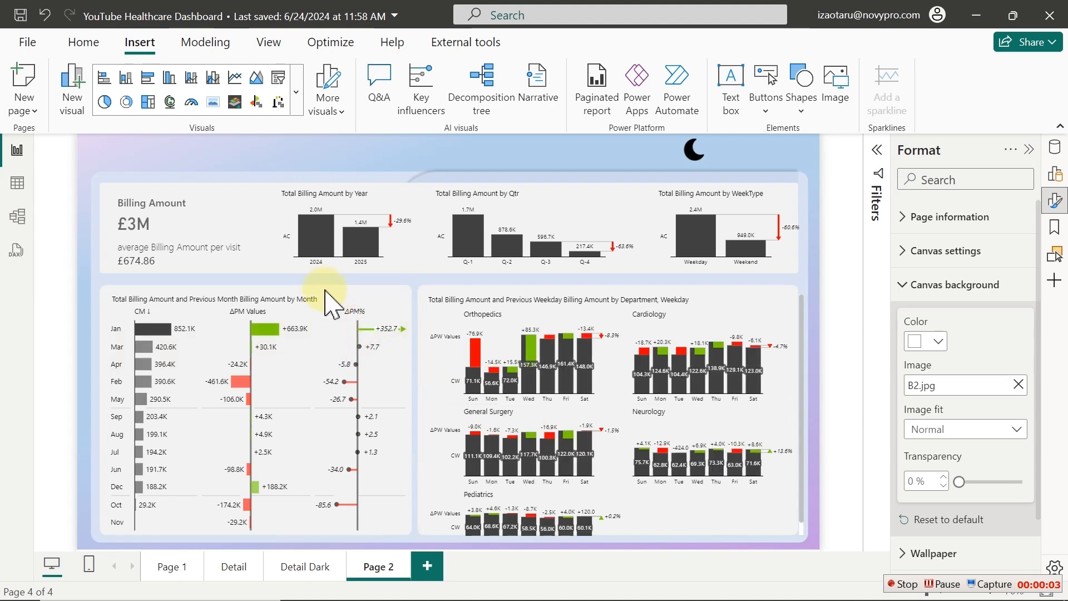
Collapse the ribbon and set the billing by Month chart's title font size to 14
click(1060, 131)
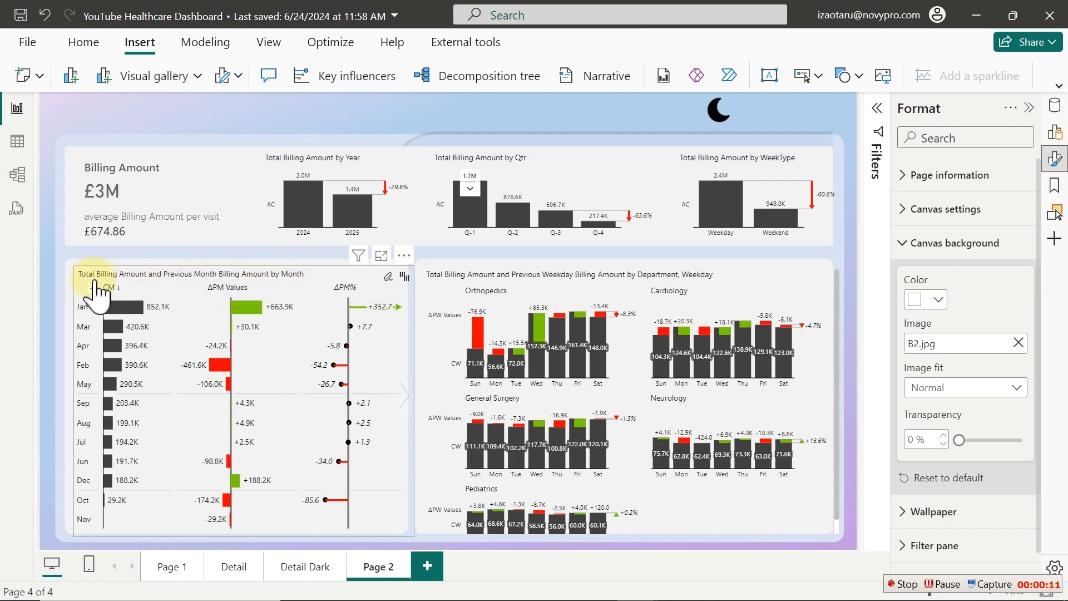
click(312, 286)
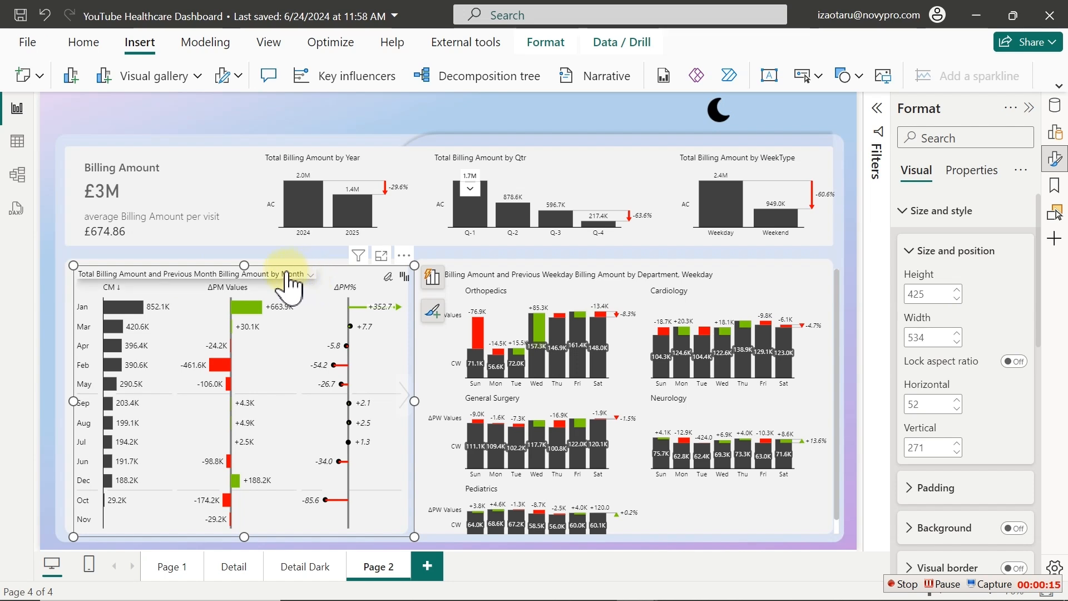
click(309, 275)
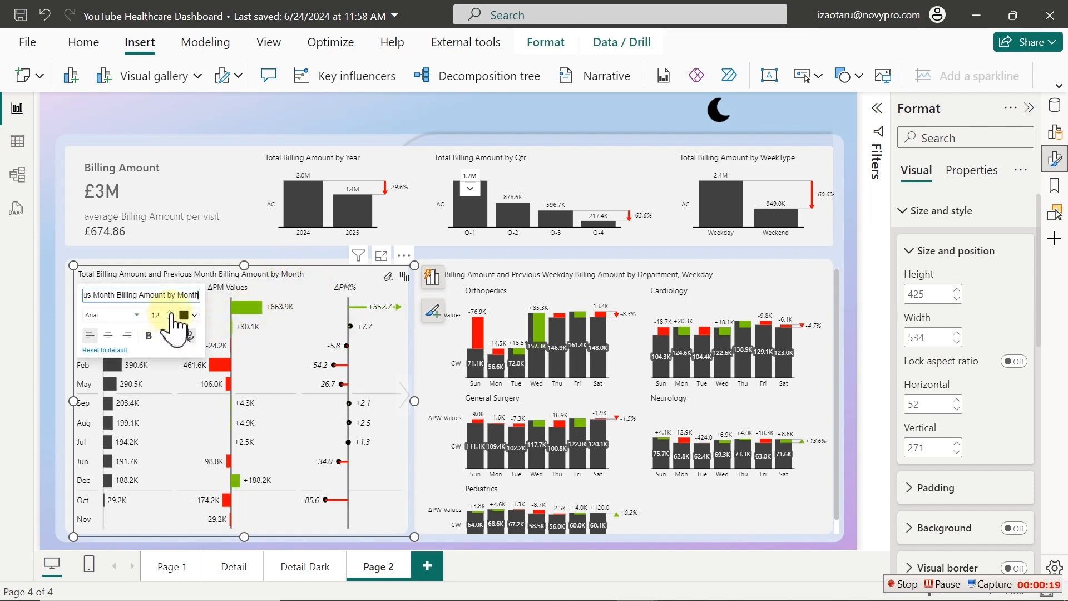
click(170, 311)
click(171, 312)
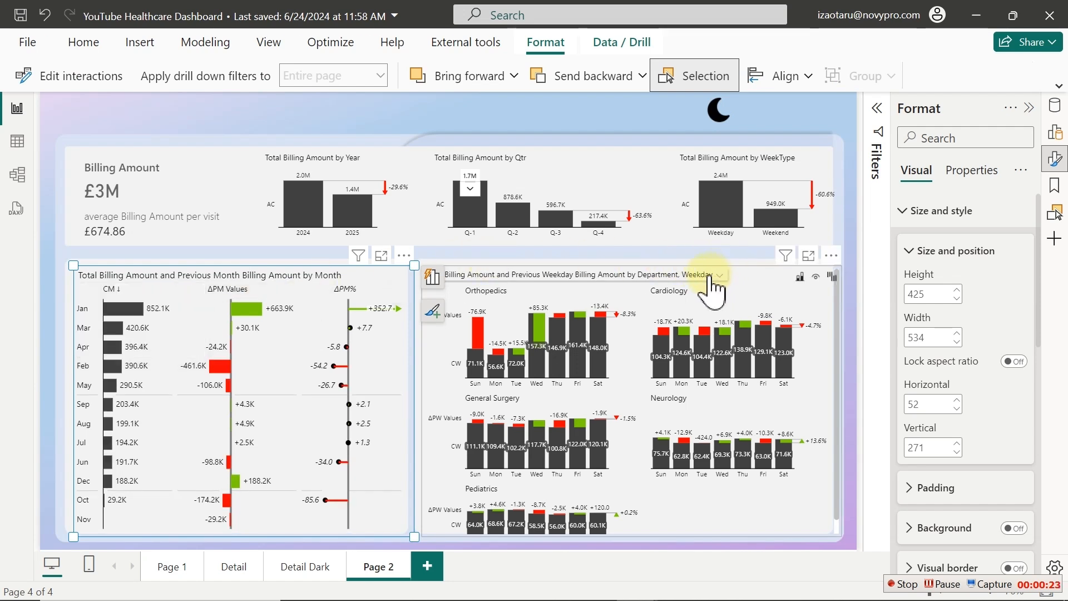
Set the title font size of the billing by Department, Weekday chart to 14
click(718, 276)
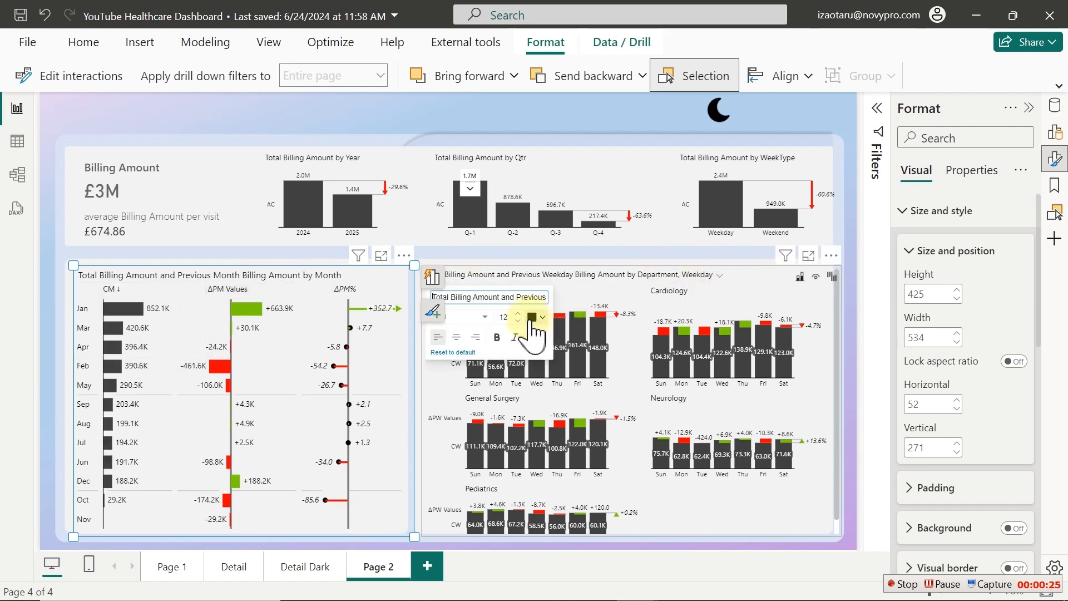
click(519, 313)
click(518, 313)
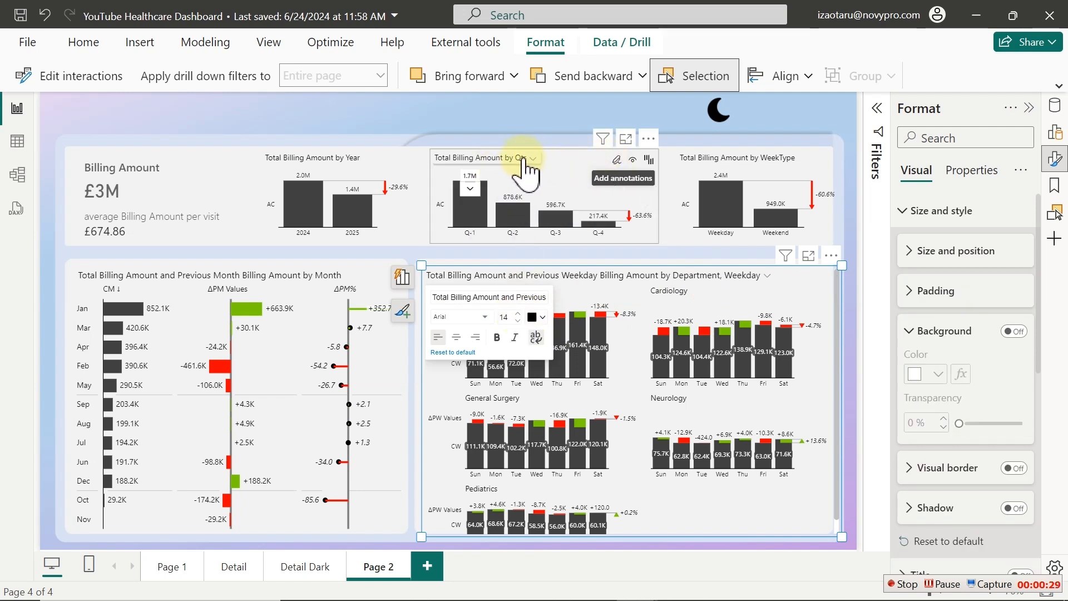
Set the title font size of the Total Billing Amount by Qtr chart to 14
click(535, 160)
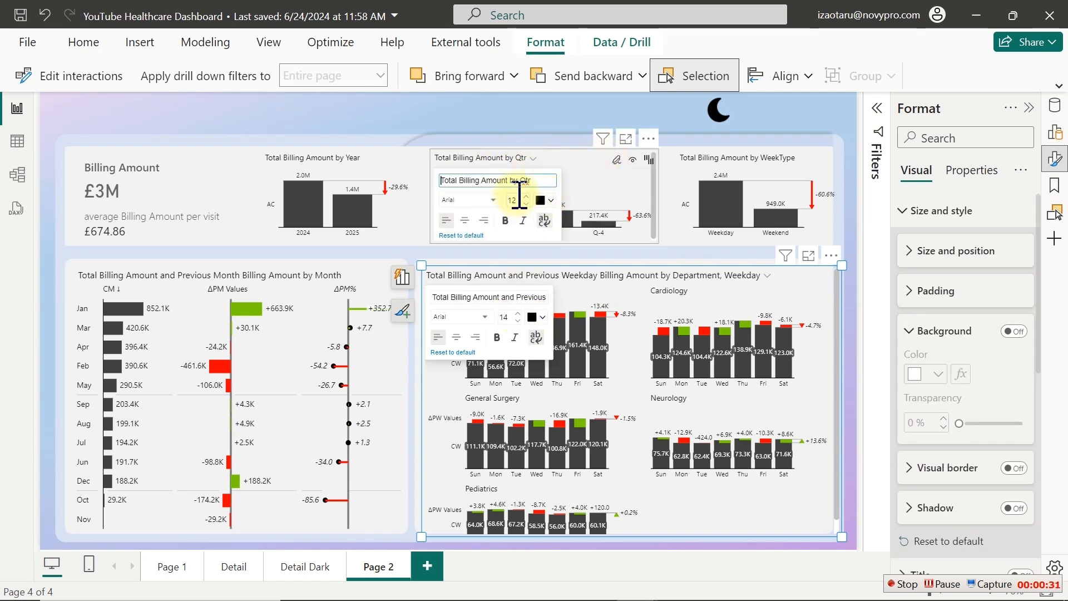
click(526, 196)
click(526, 197)
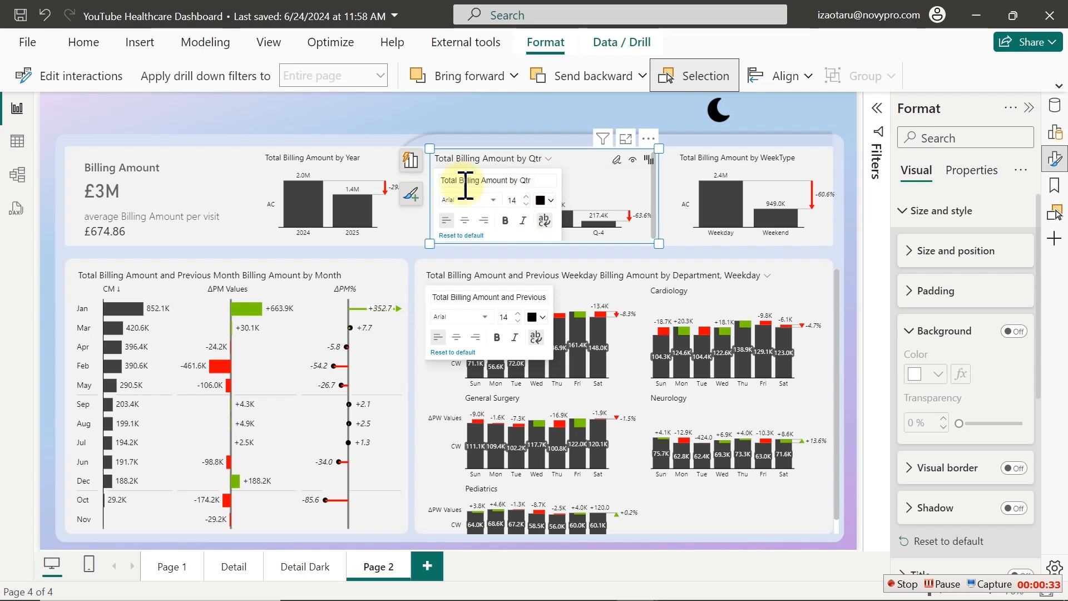
click(364, 159)
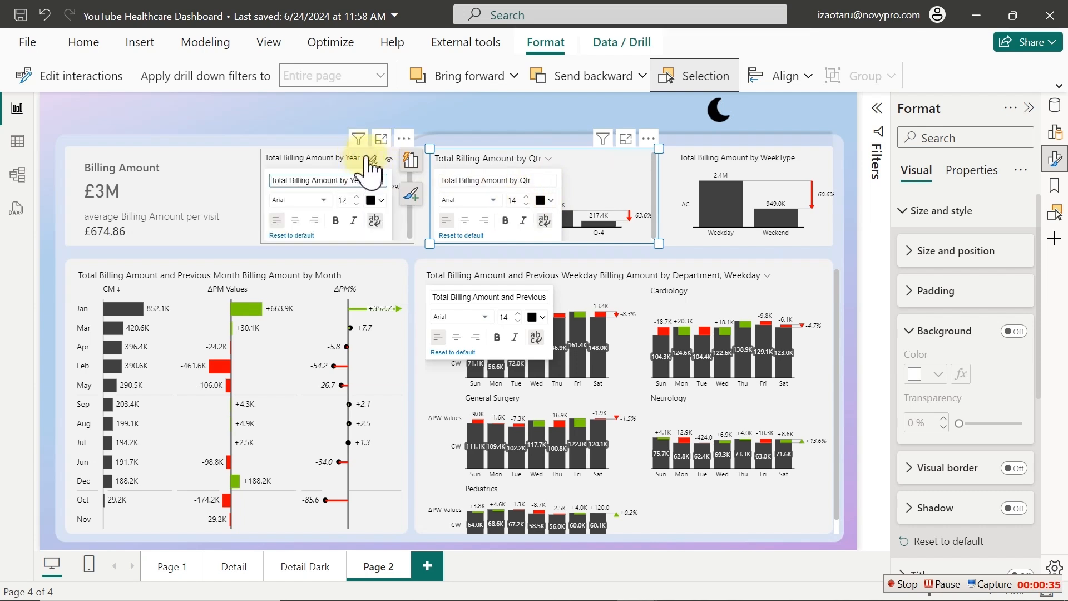
click(364, 159)
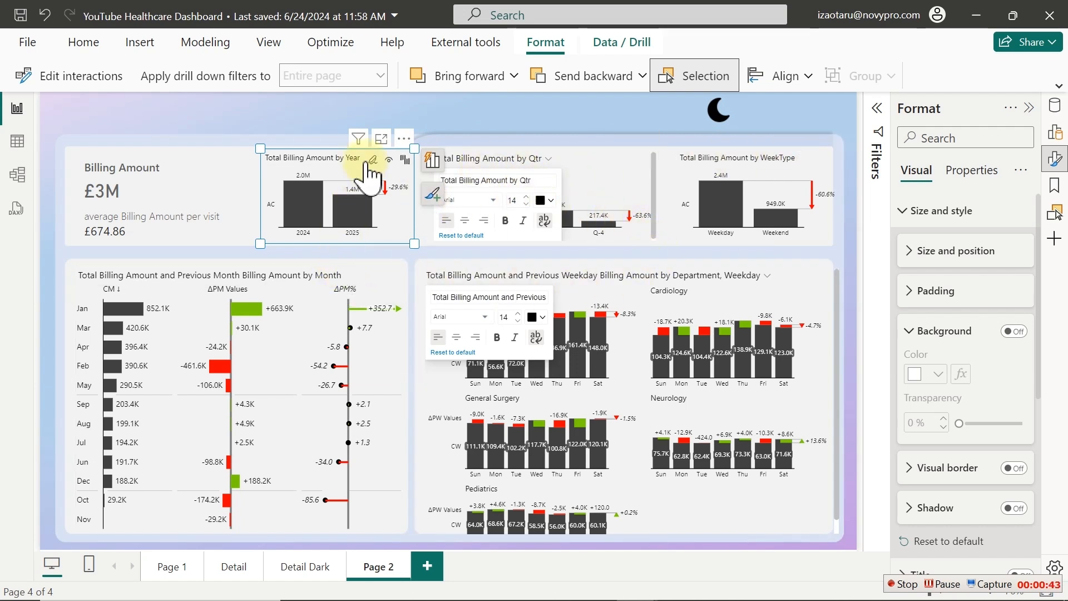
click(218, 121)
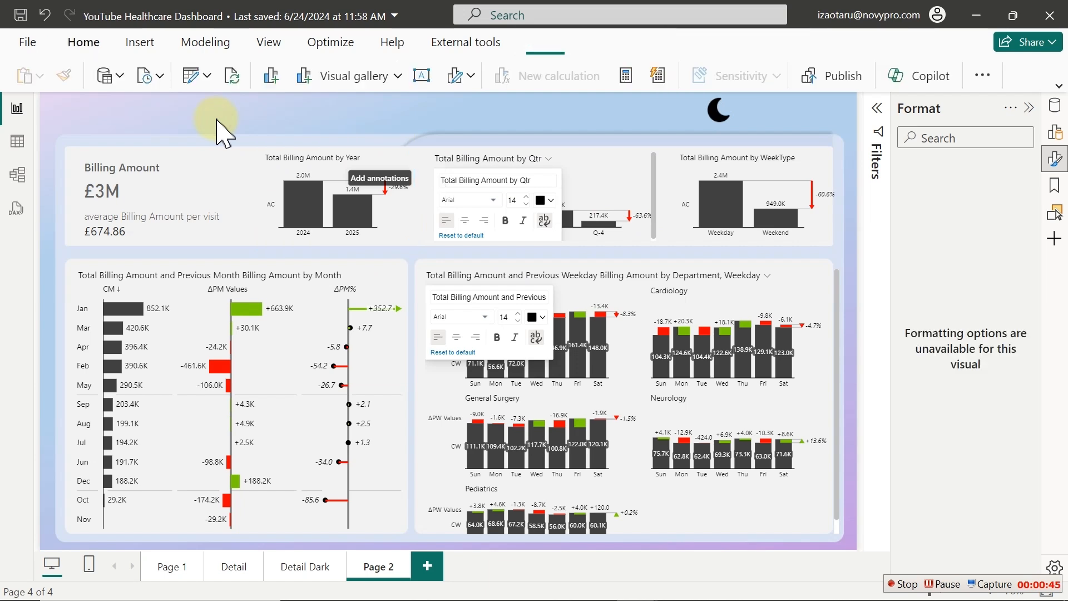
Select the Total Billing Amount by Year chart and expand its Design formatting options
click(415, 229)
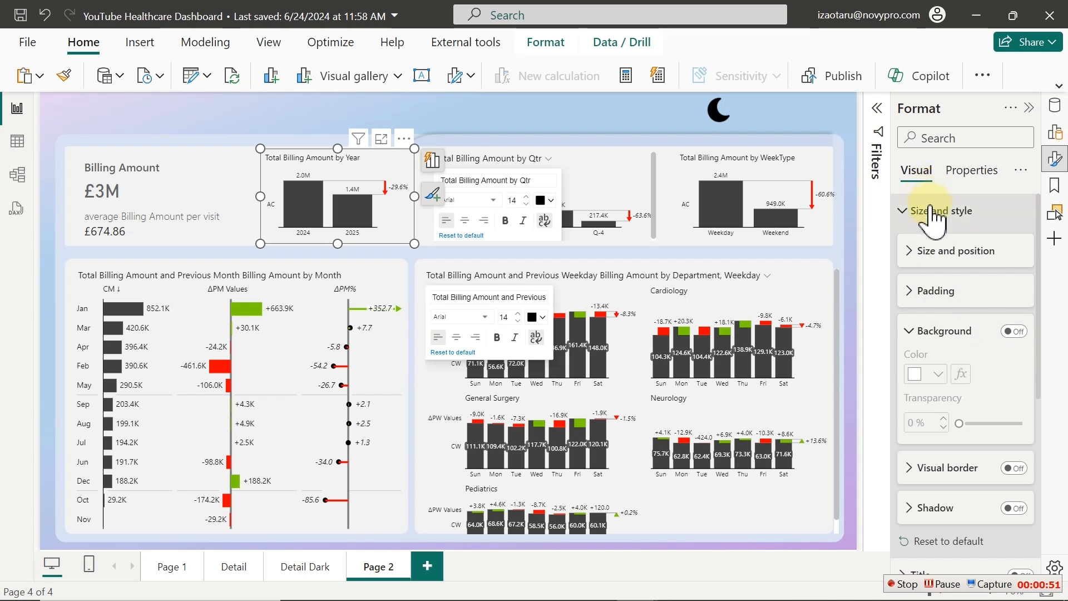
click(932, 211)
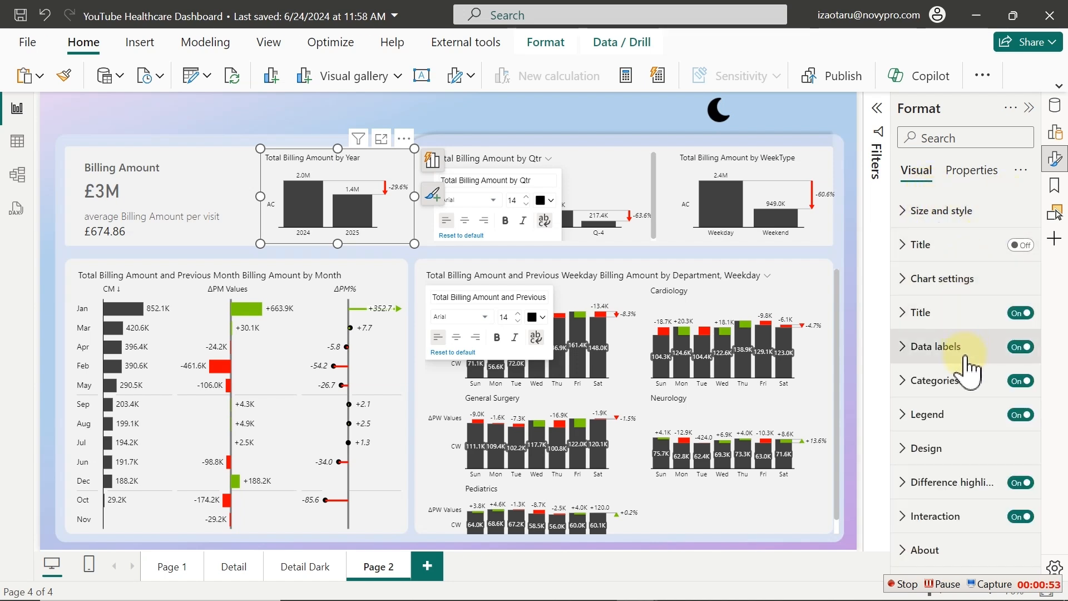
click(915, 451)
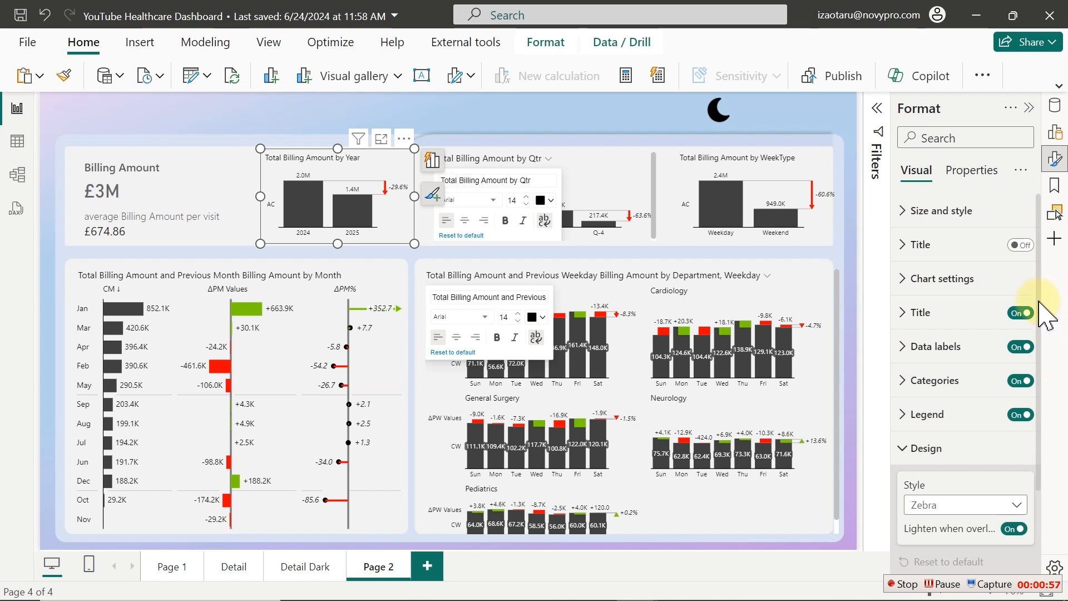
scroll(1045, 345, down, 1)
scroll(1038, 340, down, 3)
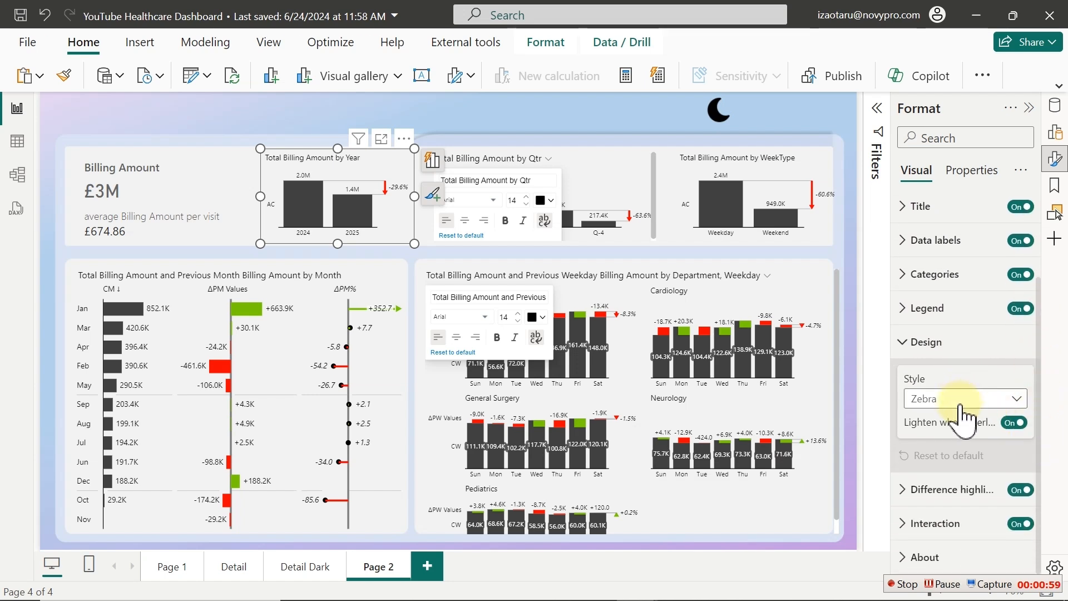
Try the Zebra Light, Dr. Hichert and Power BI design styles on the billing by Year chart
click(960, 404)
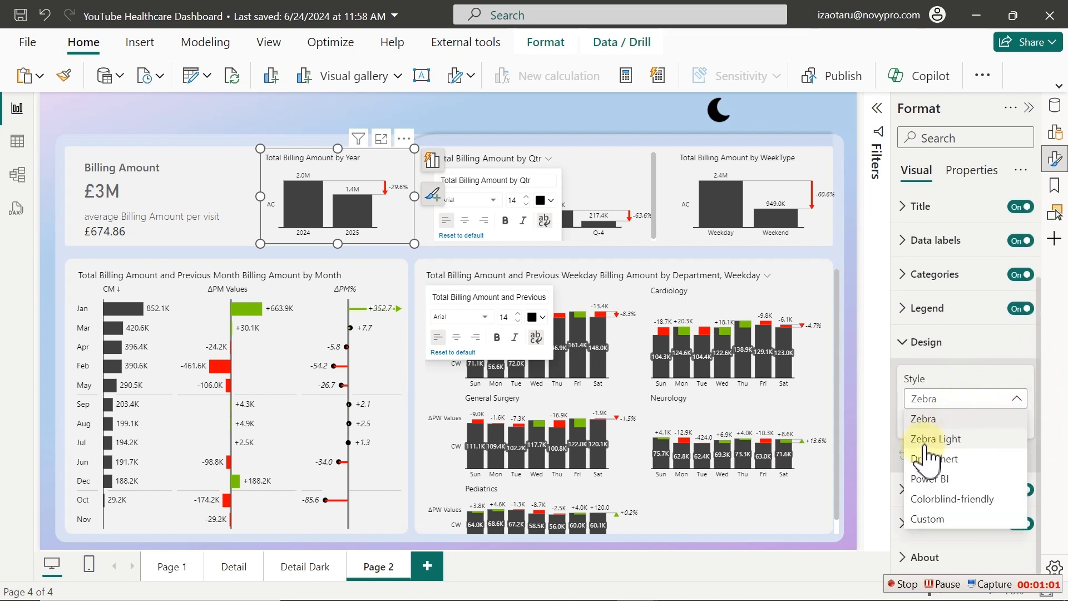
click(926, 443)
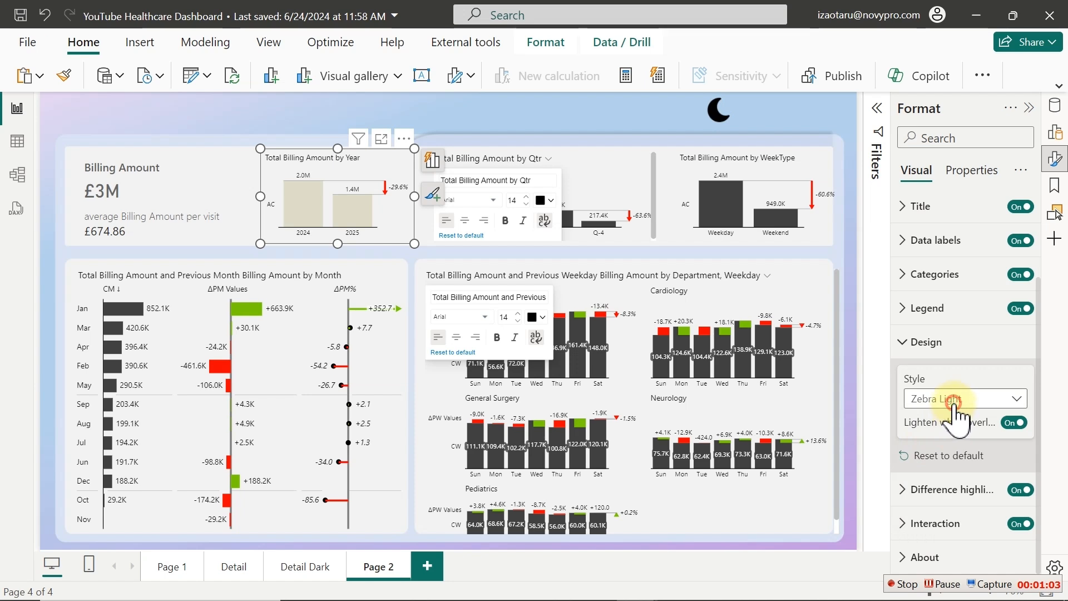
click(952, 401)
click(946, 458)
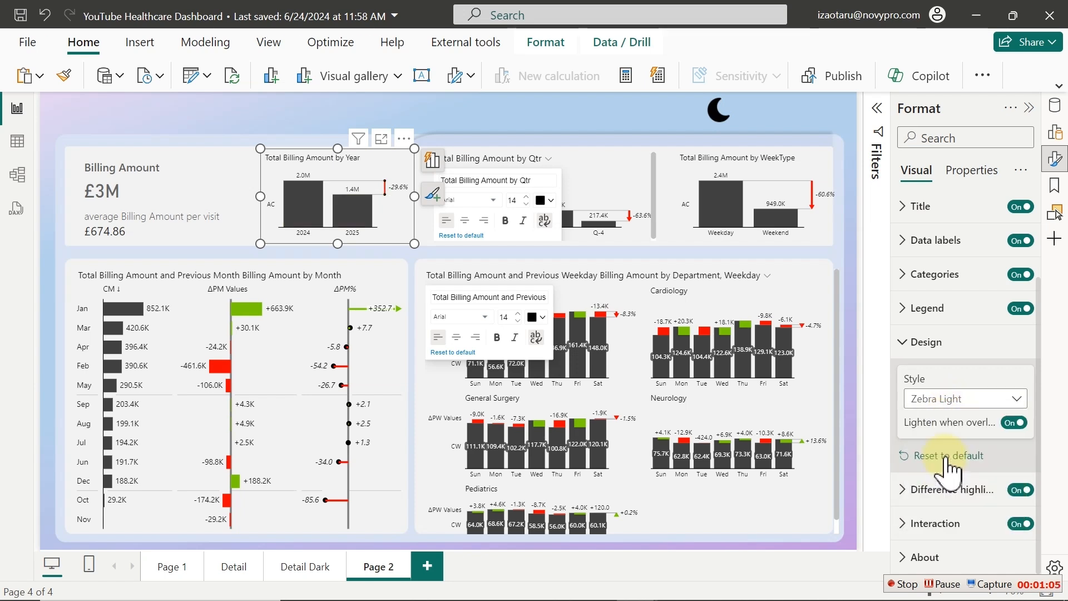
click(963, 398)
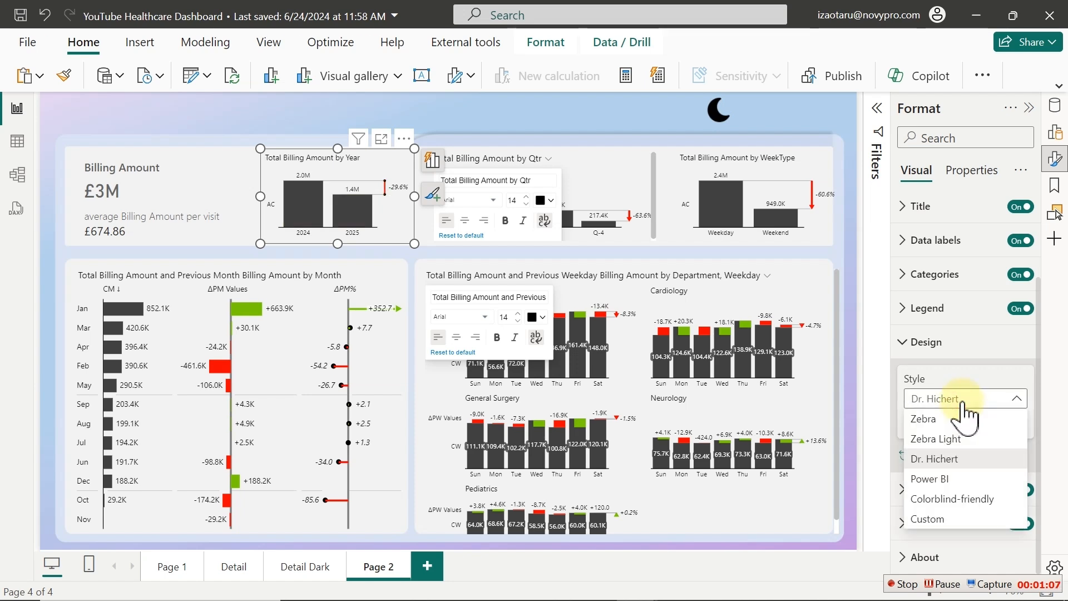
click(940, 478)
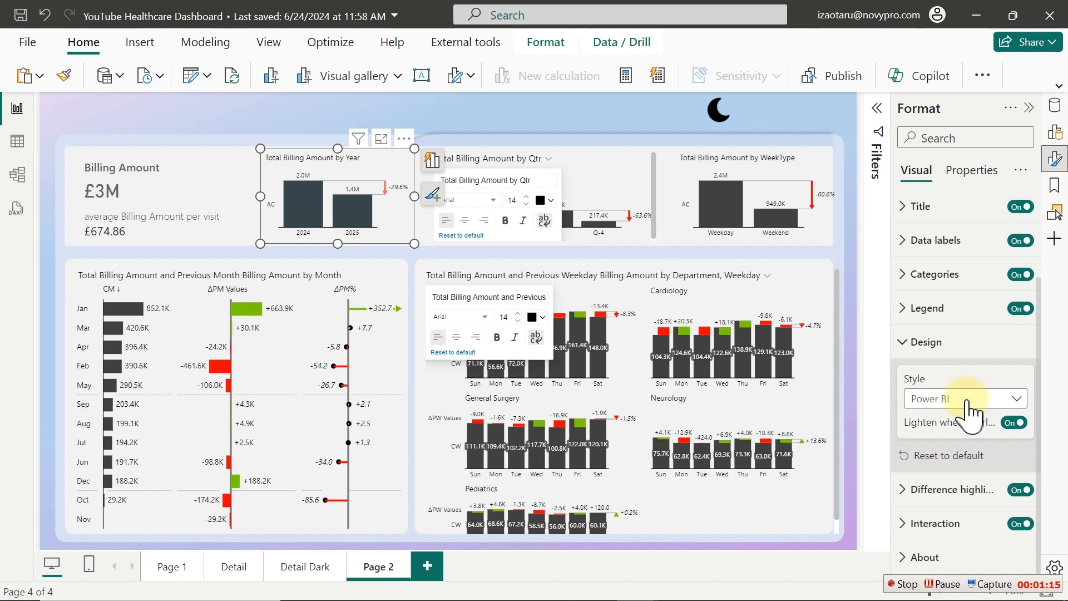
Switch the billing by Year chart to the Custom design style and set its neutral color to #A4BBD1
click(968, 399)
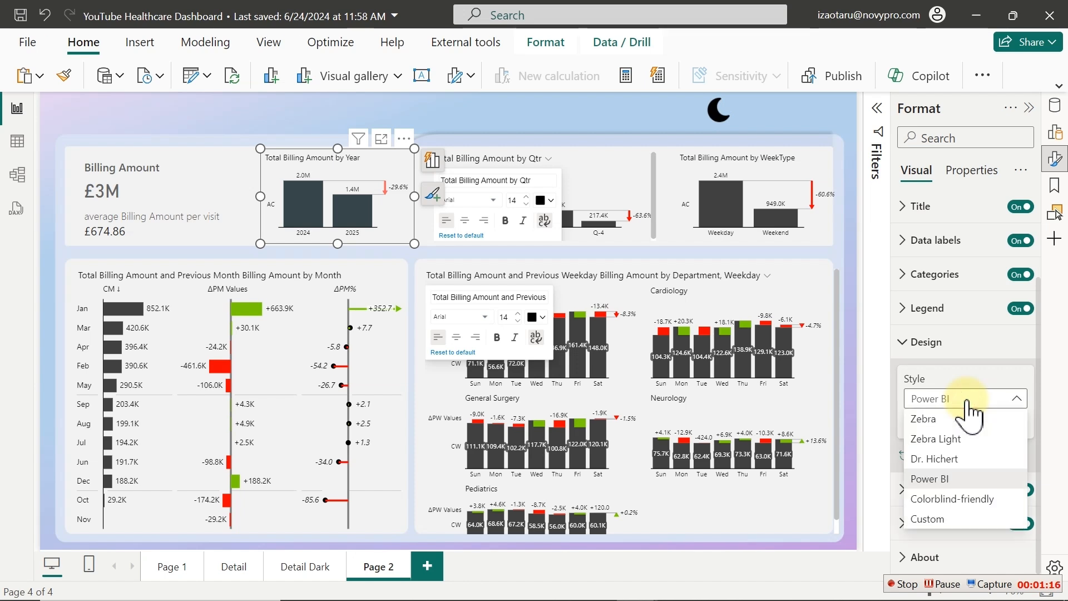
click(926, 520)
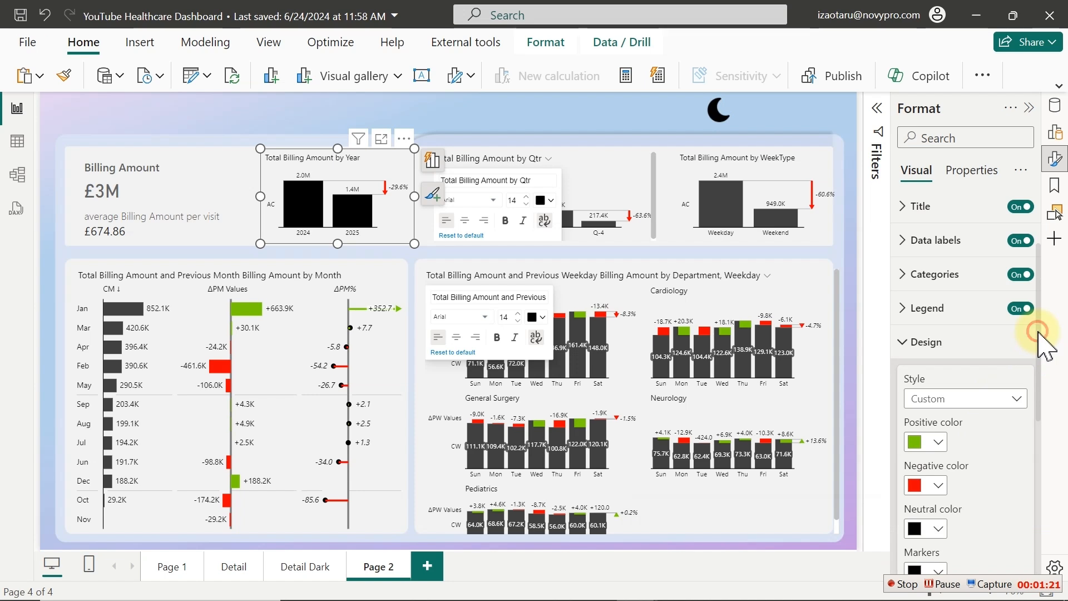
drag(1038, 332, 1041, 385)
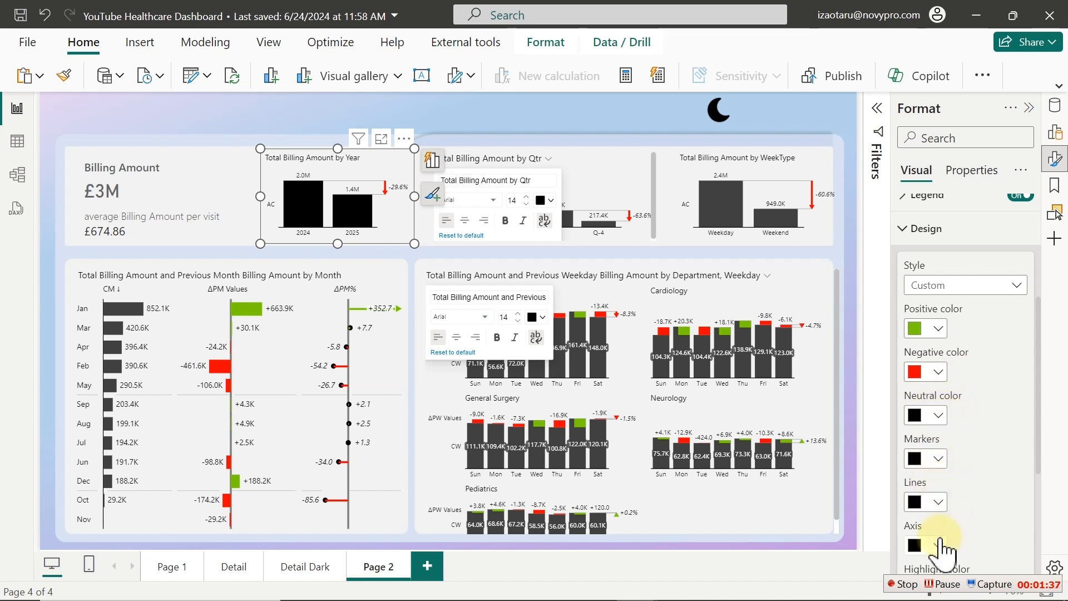
scroll(1041, 440, down, 3)
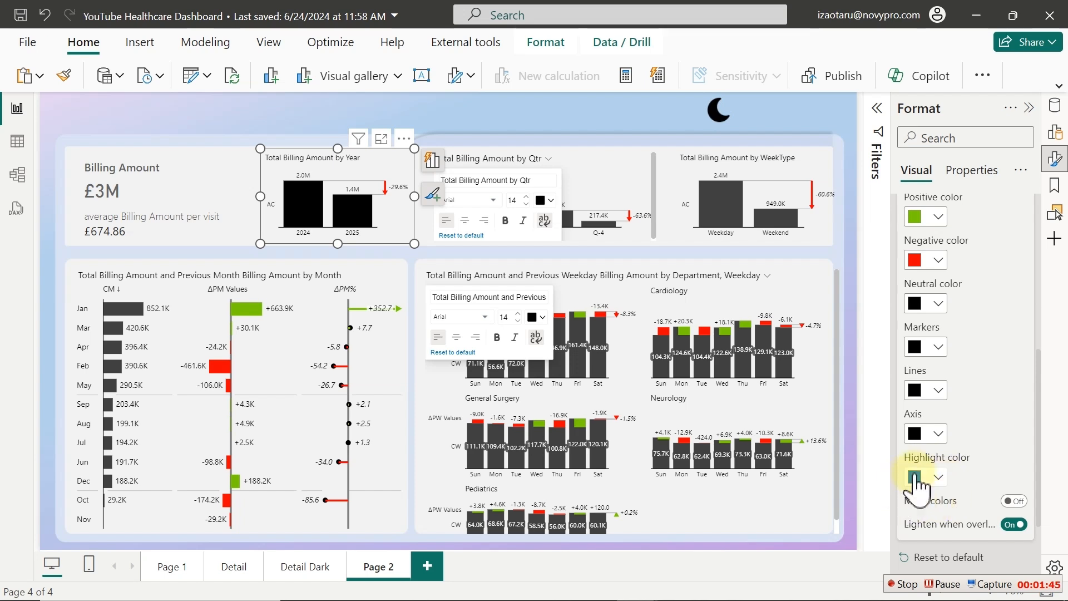
click(939, 309)
click(880, 276)
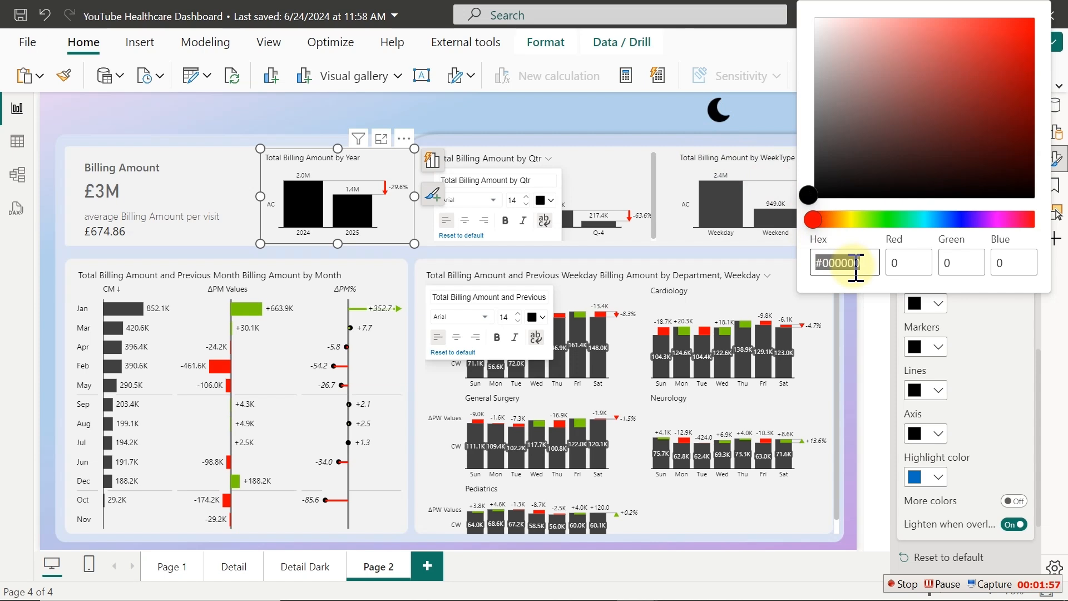
text(A4BBD)
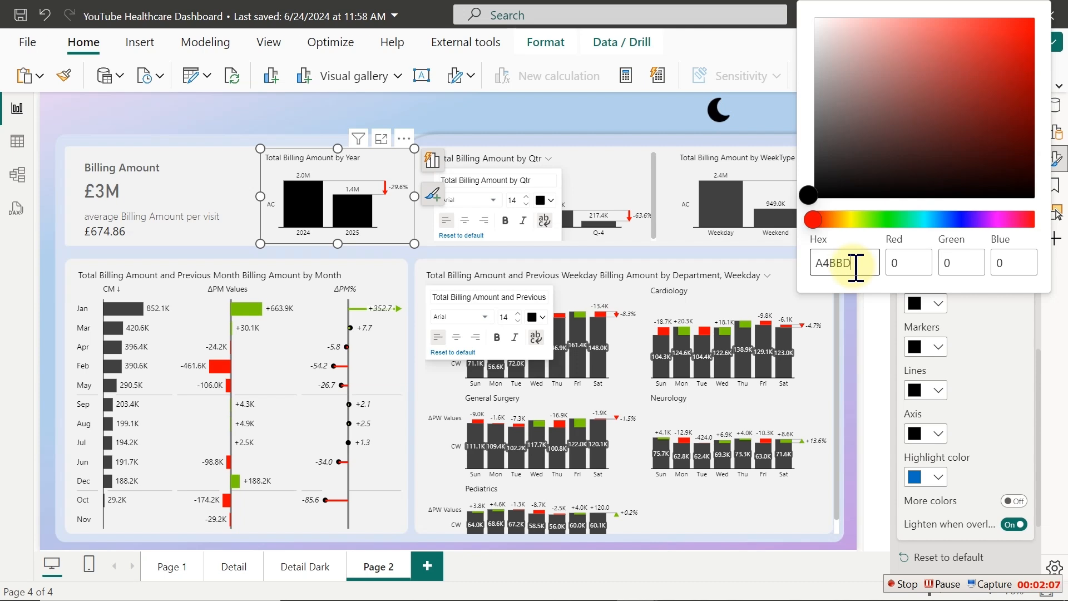
text(1)
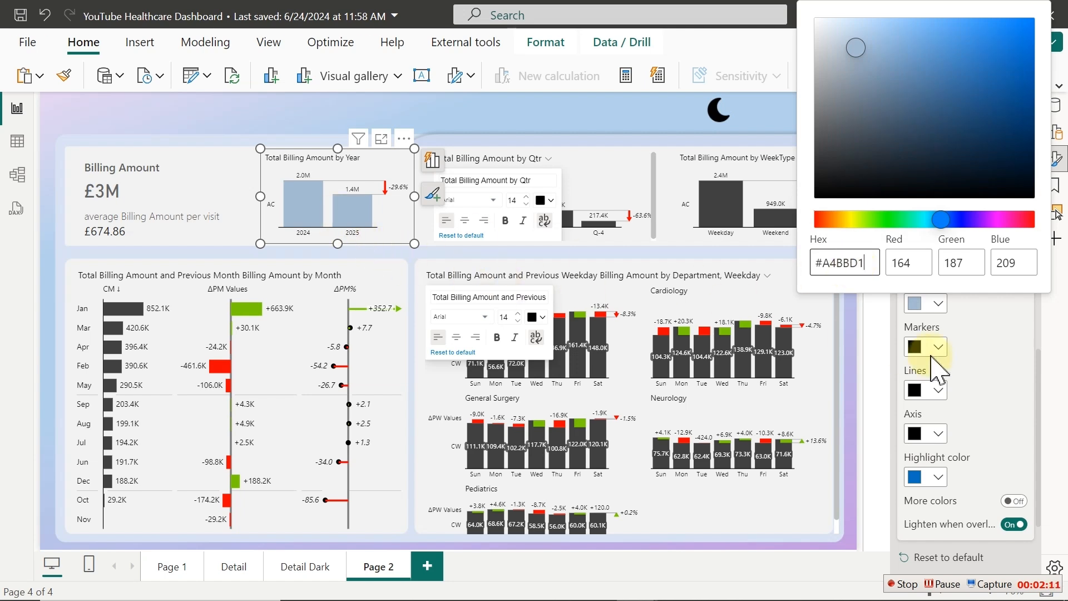
drag(871, 263, 790, 266)
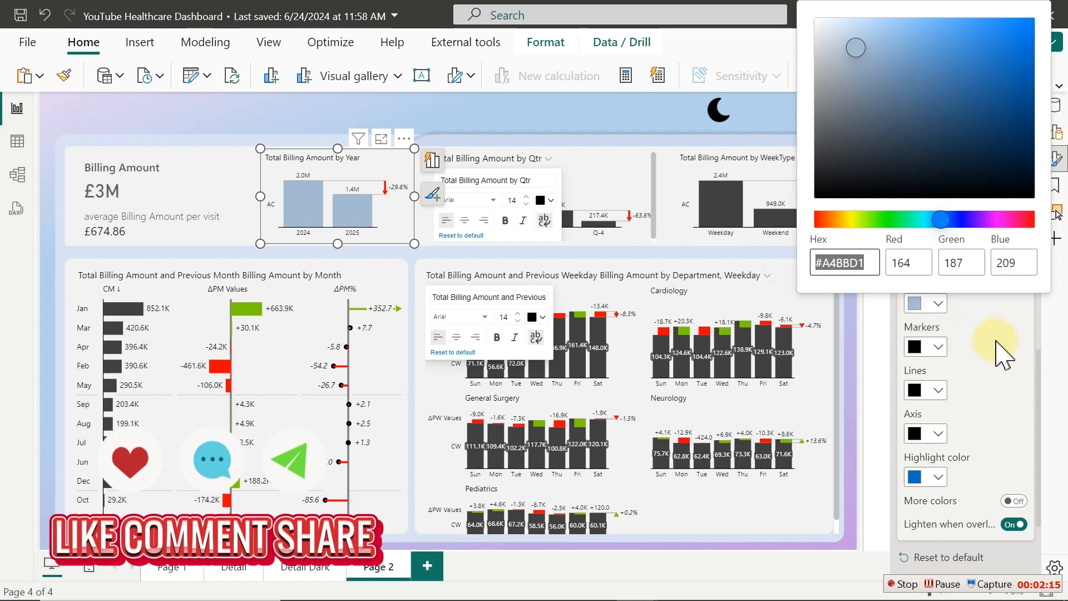
click(1009, 353)
Set the markers, lines and axis colors of the billing by Year chart to the recent color #A4BBD1
click(939, 348)
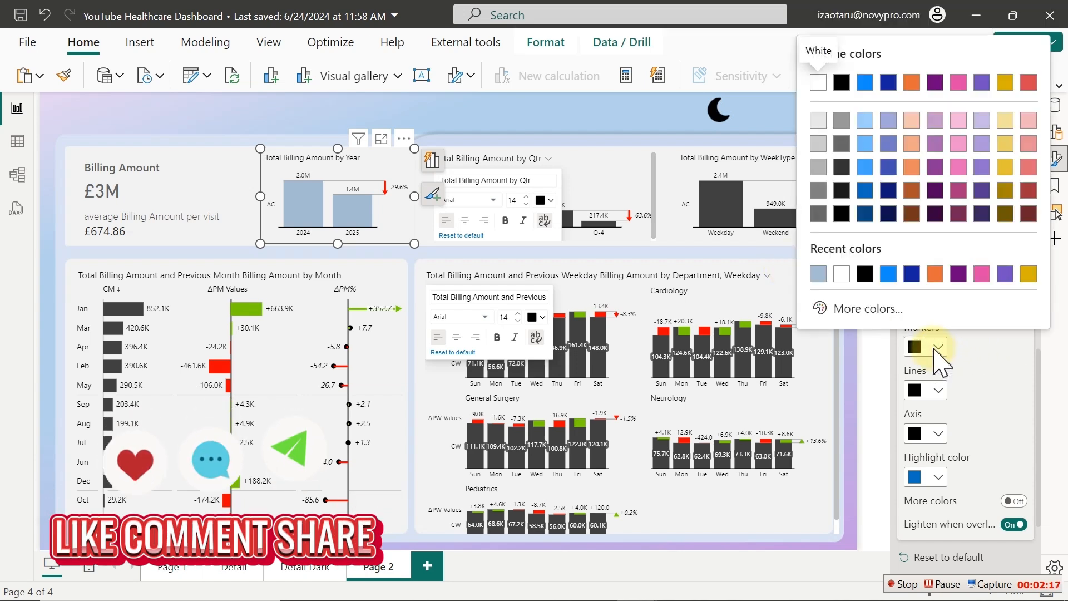
click(842, 273)
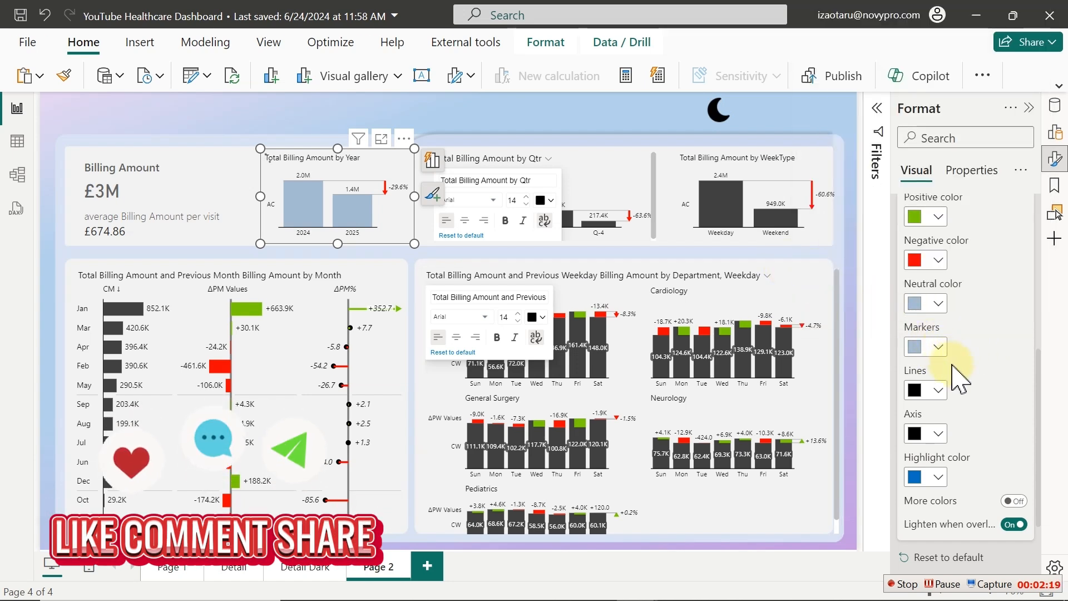
click(938, 390)
click(818, 316)
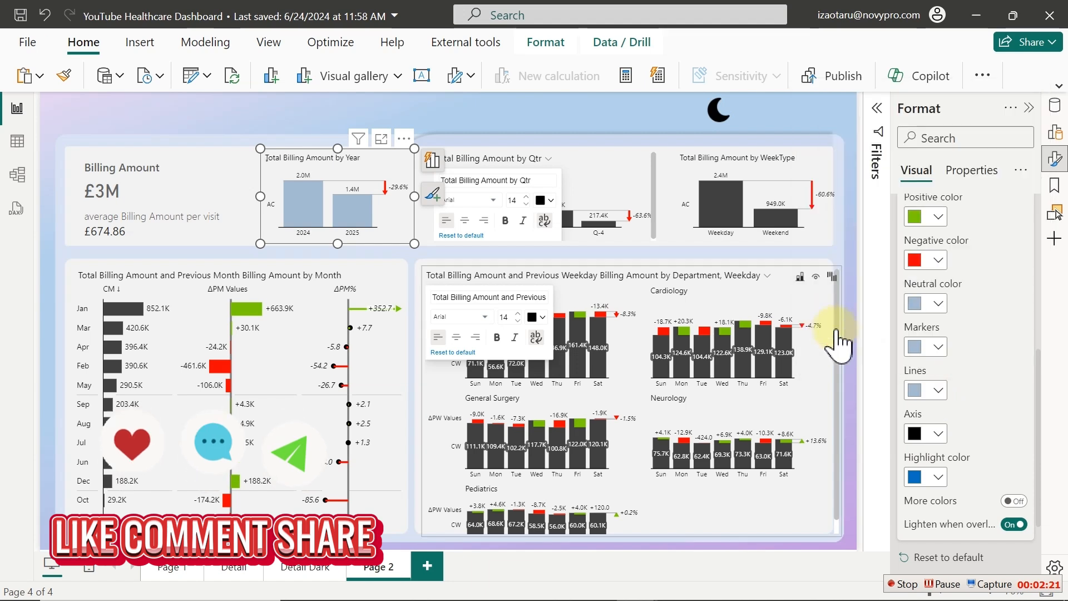
click(938, 434)
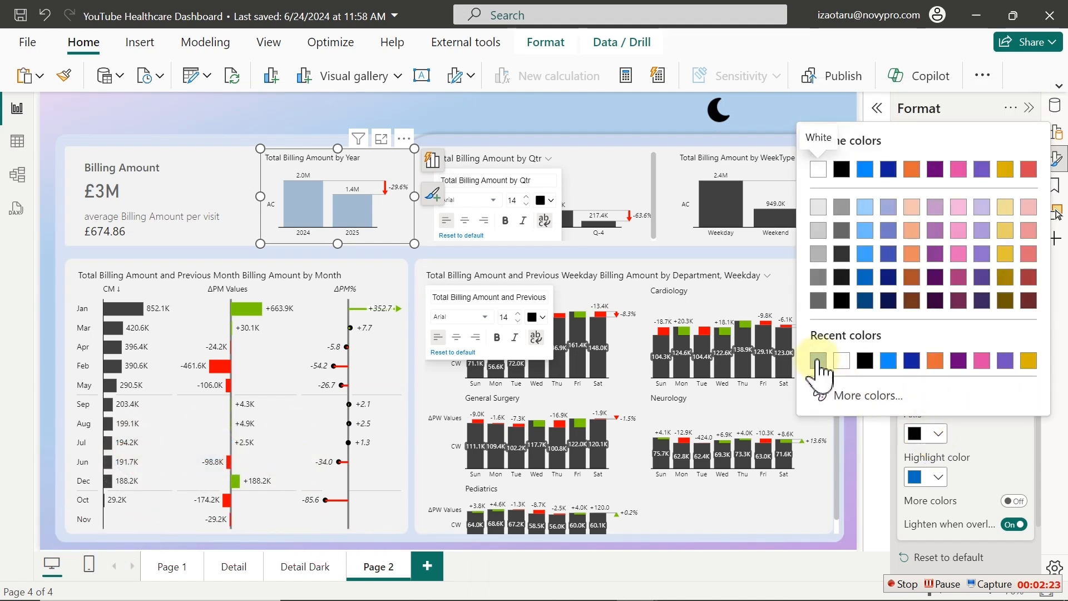
click(819, 359)
Apply the Custom design style to the billing by Qtr chart and set its neutral color to #A4BBD1
click(590, 170)
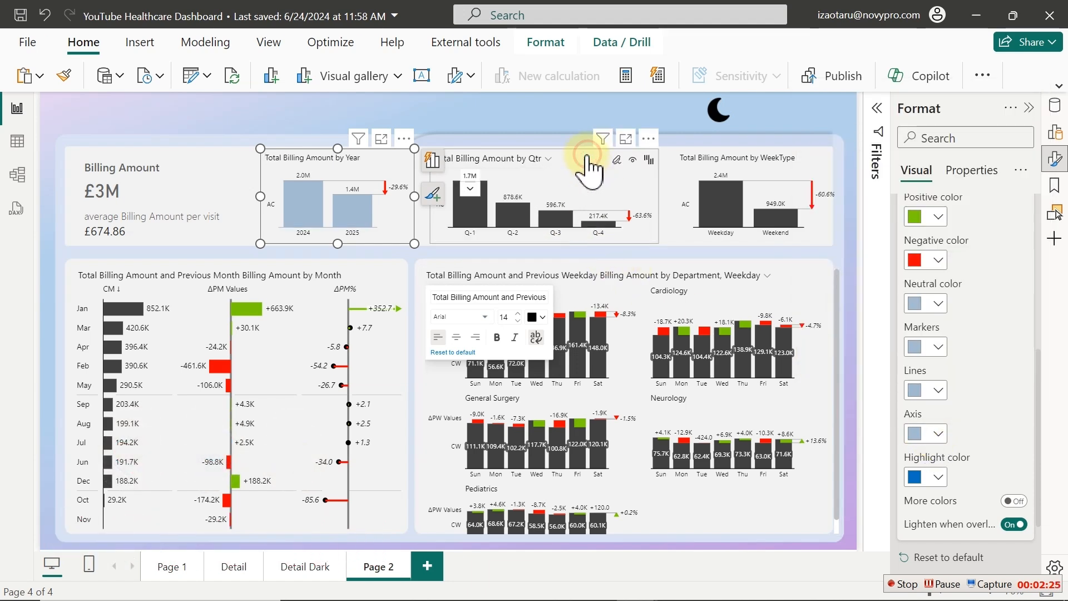
click(584, 167)
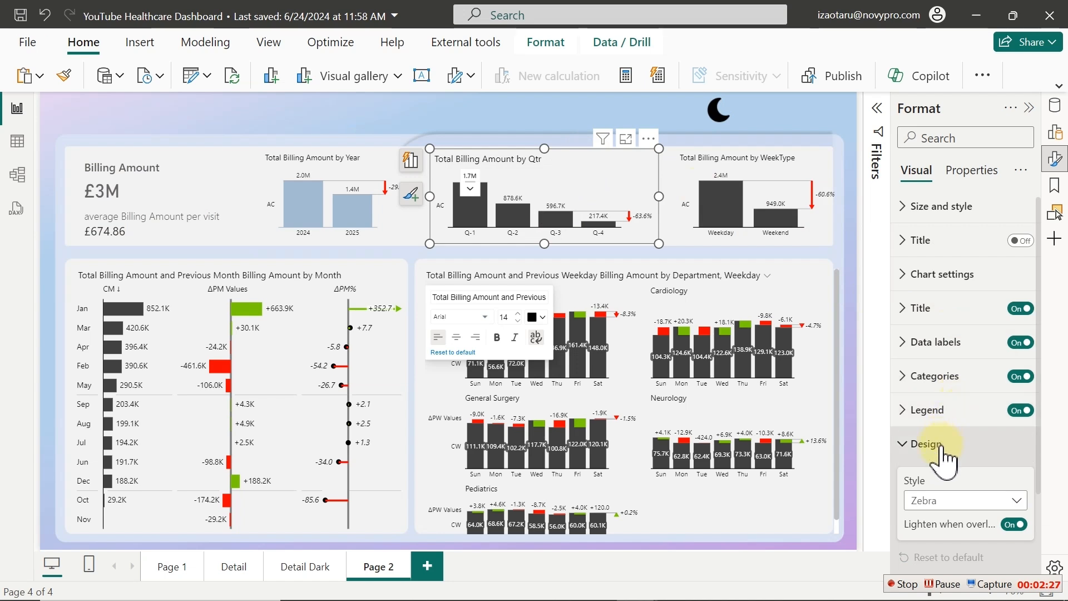
click(958, 502)
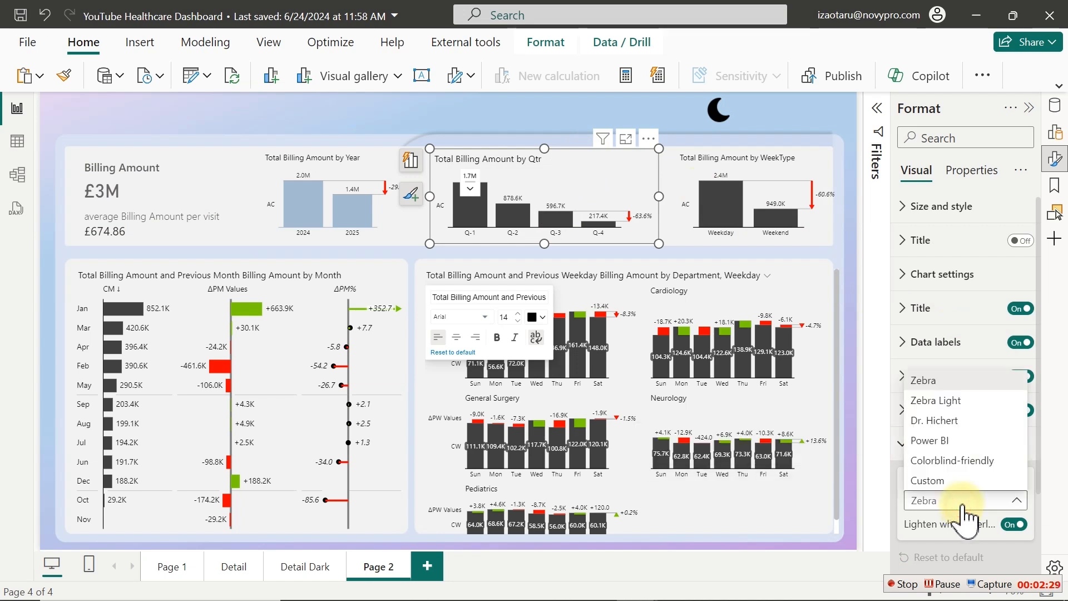
click(930, 482)
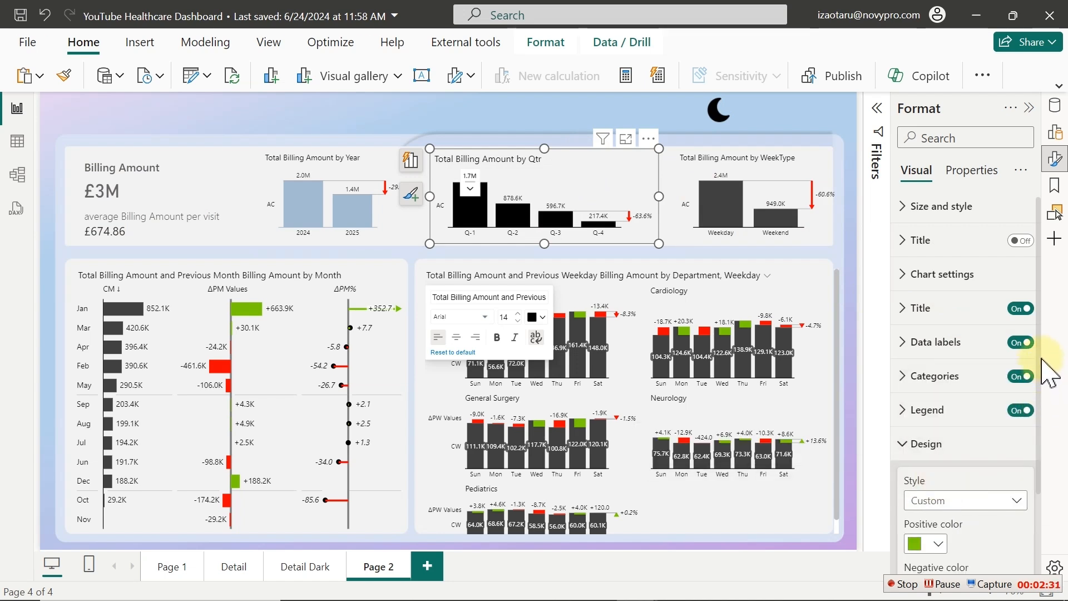
drag(1041, 355, 1041, 496)
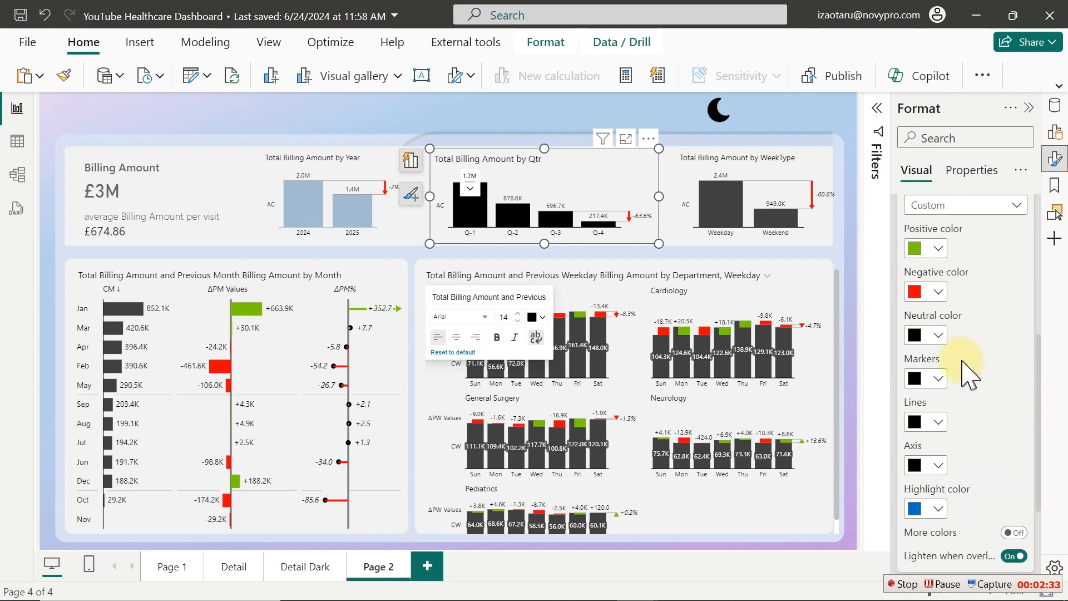
click(939, 333)
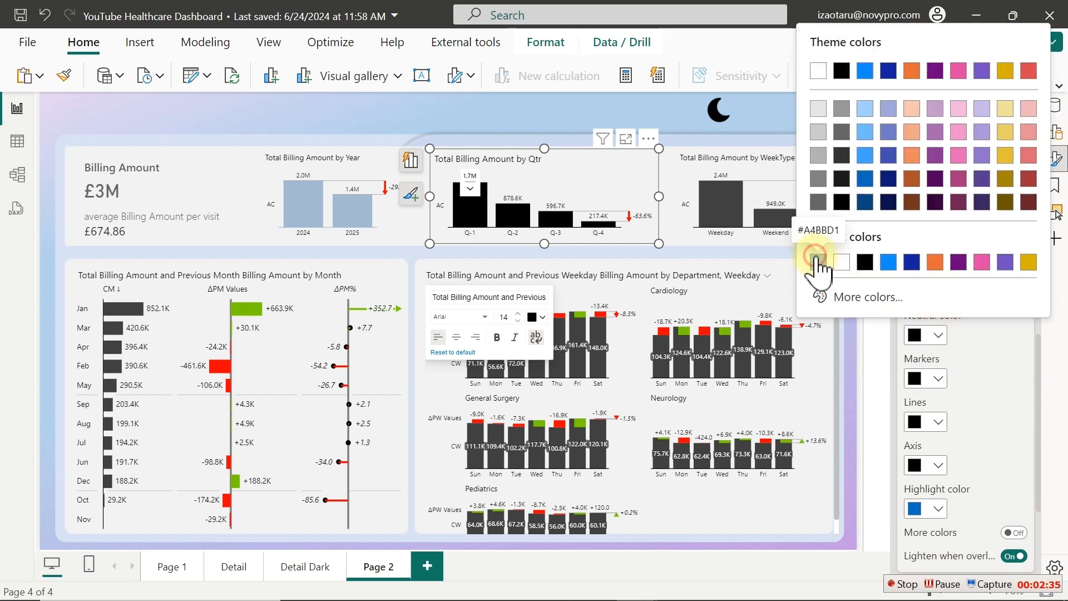
click(819, 264)
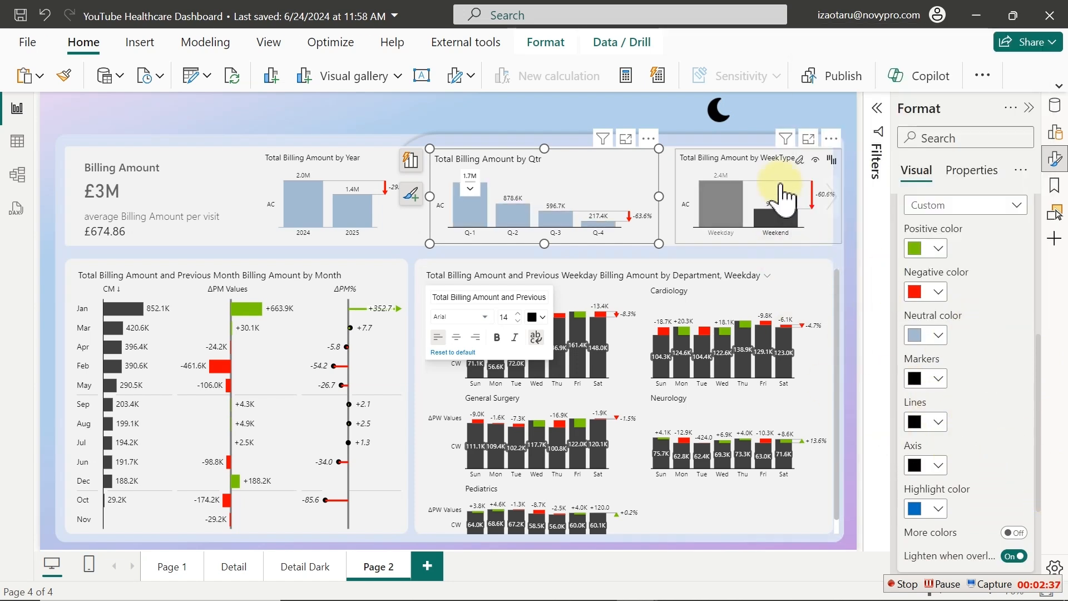
Apply the Custom design style to the billing by WeekType chart and set its neutral color to the recent color #A4BBD1
click(680, 178)
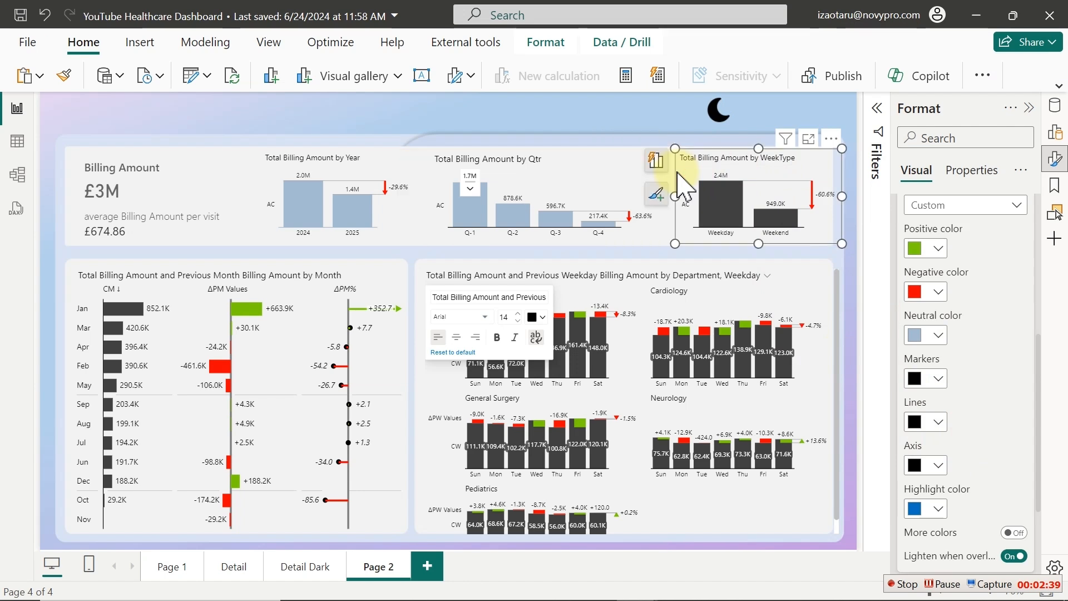
click(926, 399)
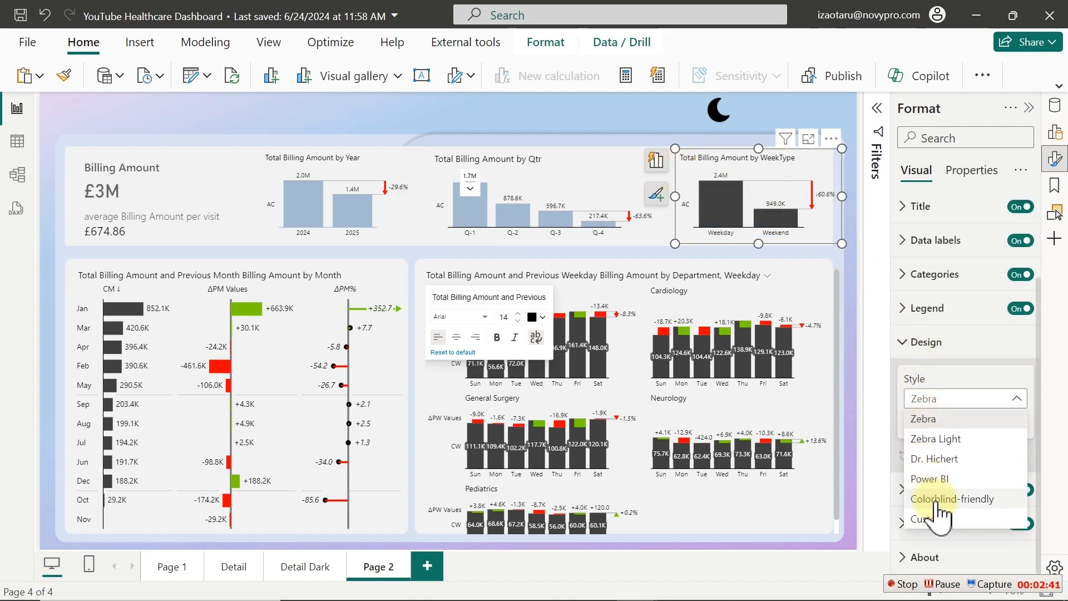
click(935, 518)
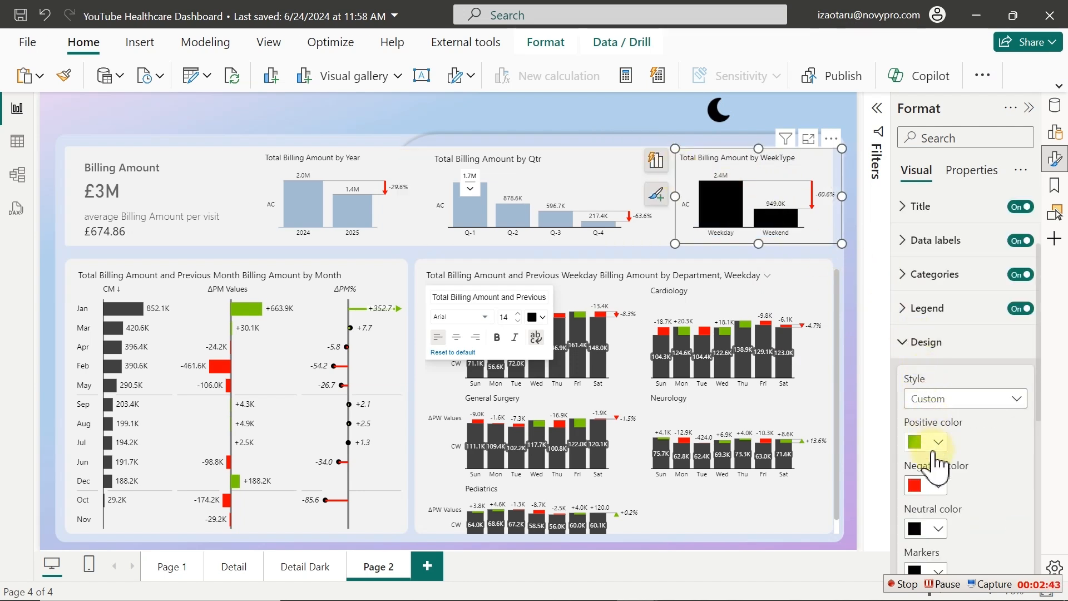
drag(1042, 328, 1042, 429)
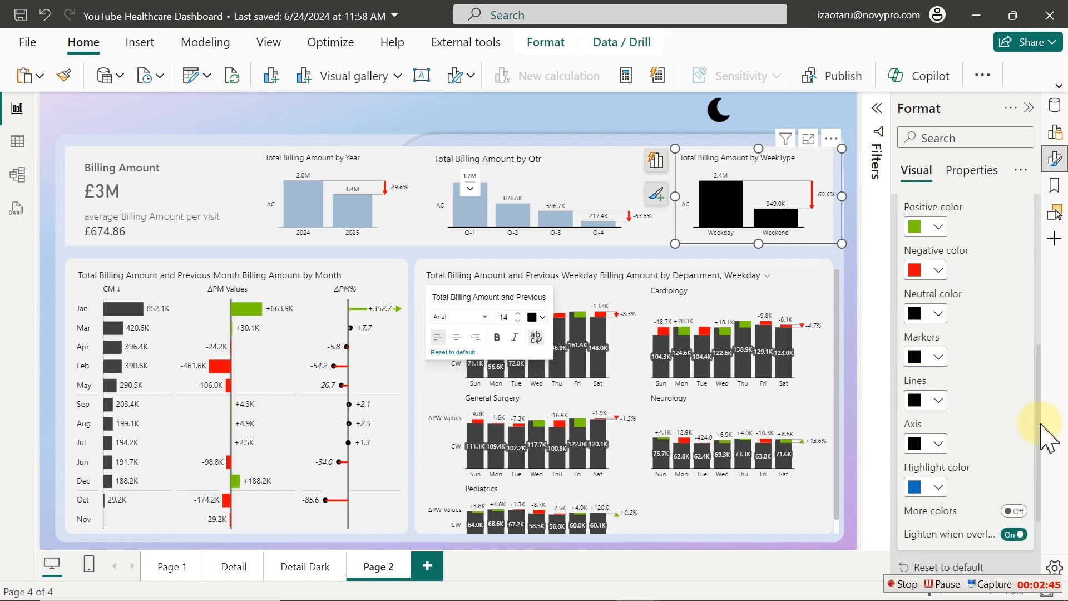
click(926, 314)
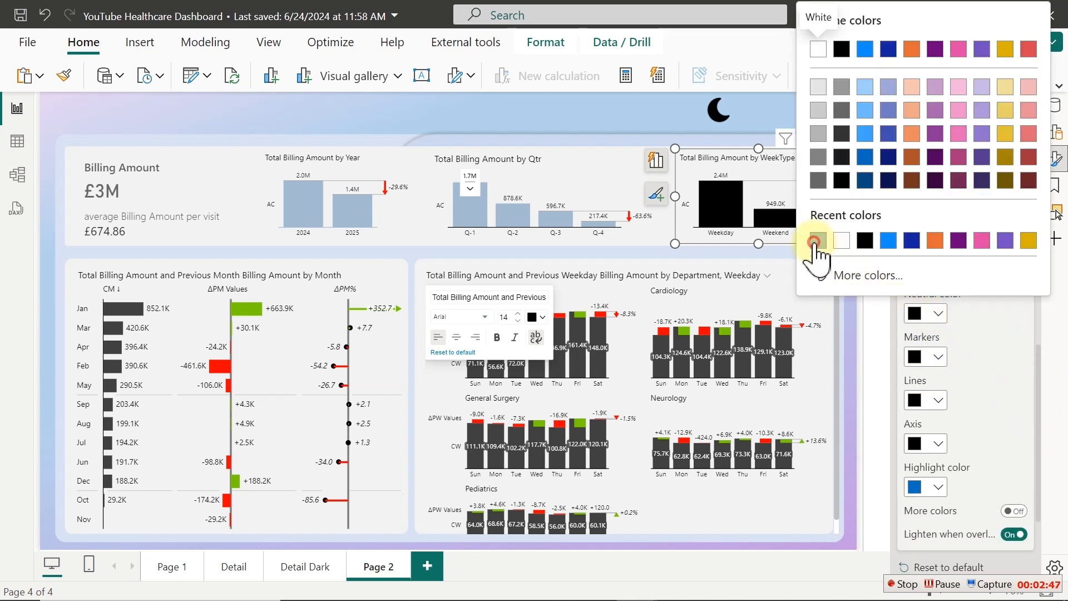
click(817, 241)
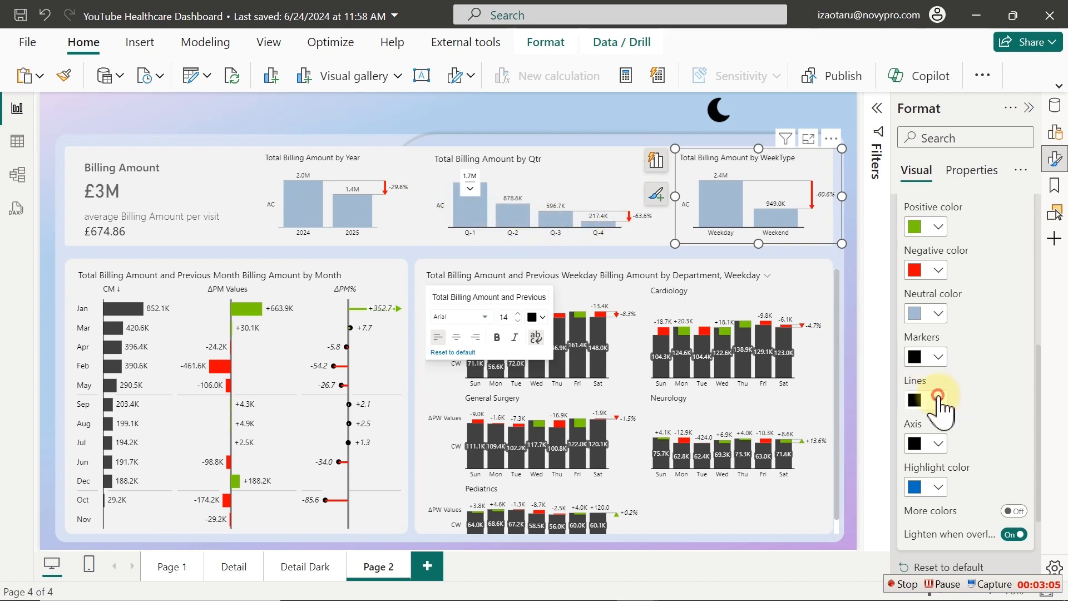
Set the lines, markers and axis colors of the billing by WeekType chart to the recent color #A4BBD1
click(938, 399)
click(825, 327)
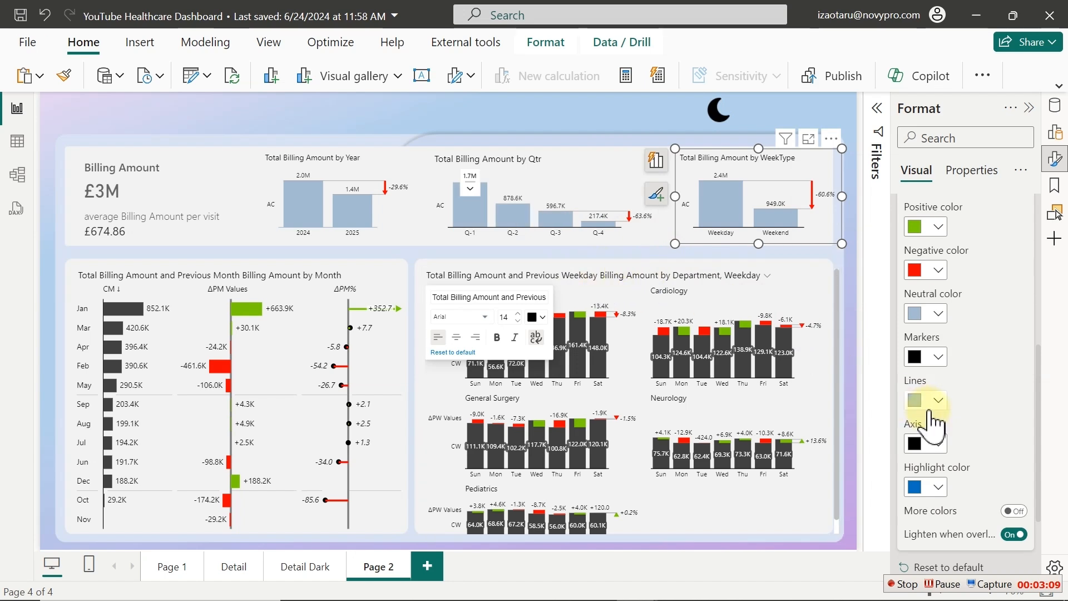
click(937, 357)
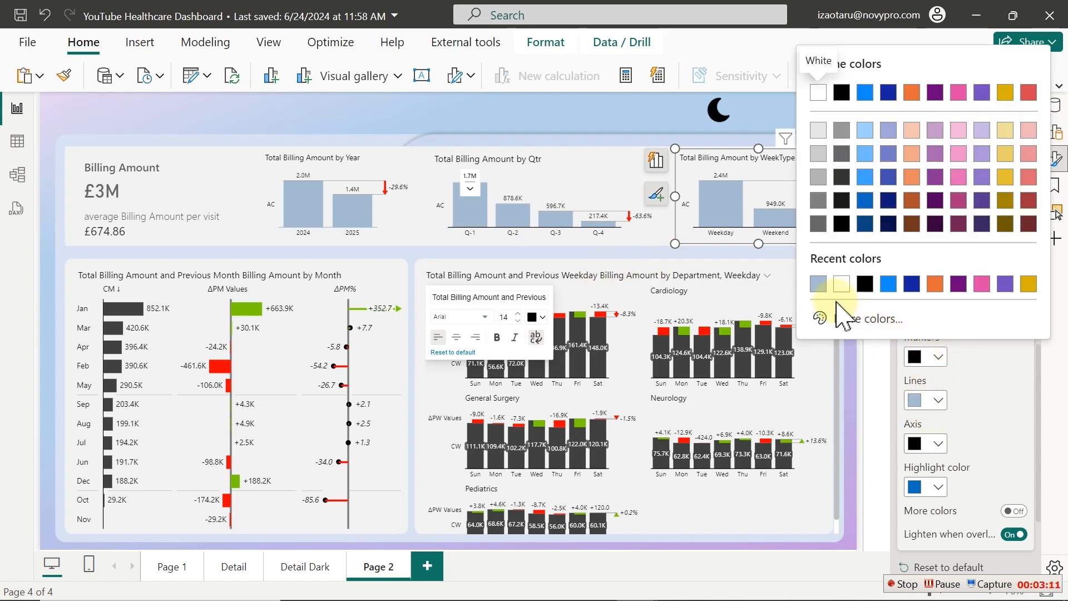
click(824, 283)
click(931, 445)
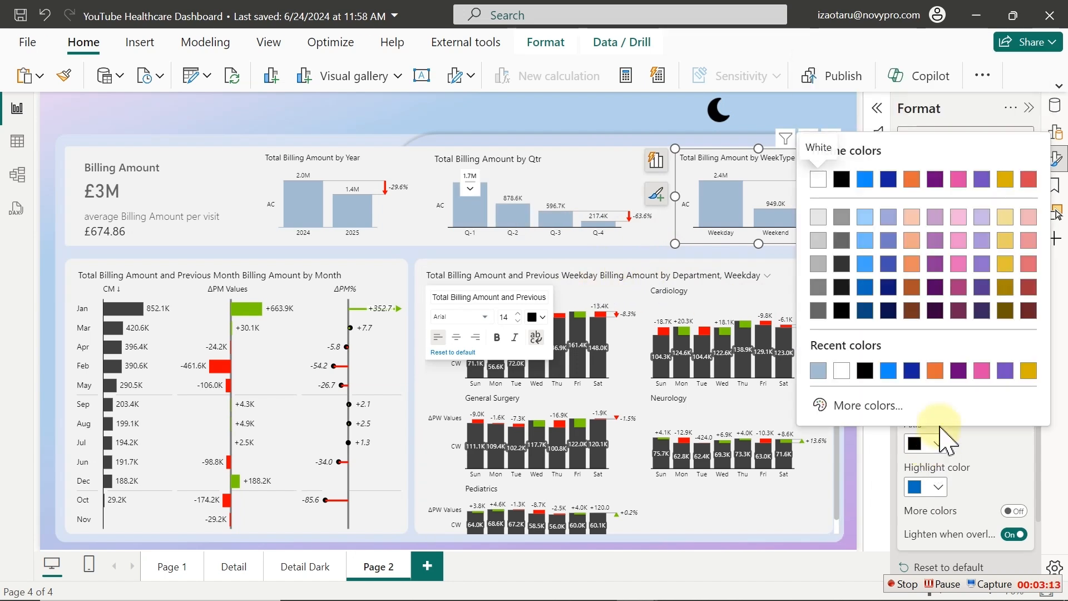
click(817, 370)
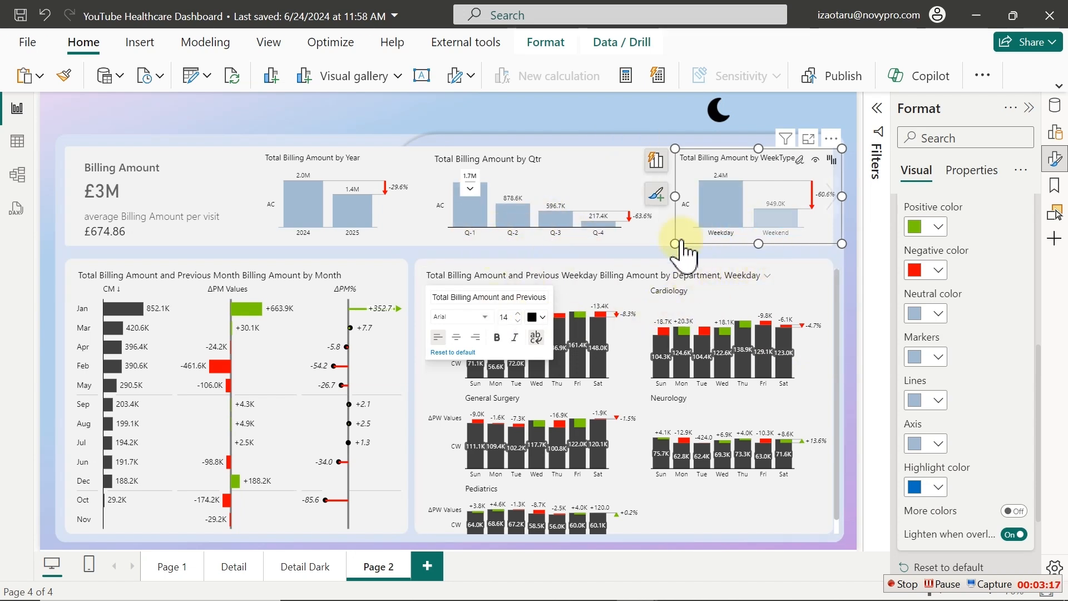
Set the markers, lines and axis colors of the billing by Qtr chart to the recent color #A4BBD1
click(548, 154)
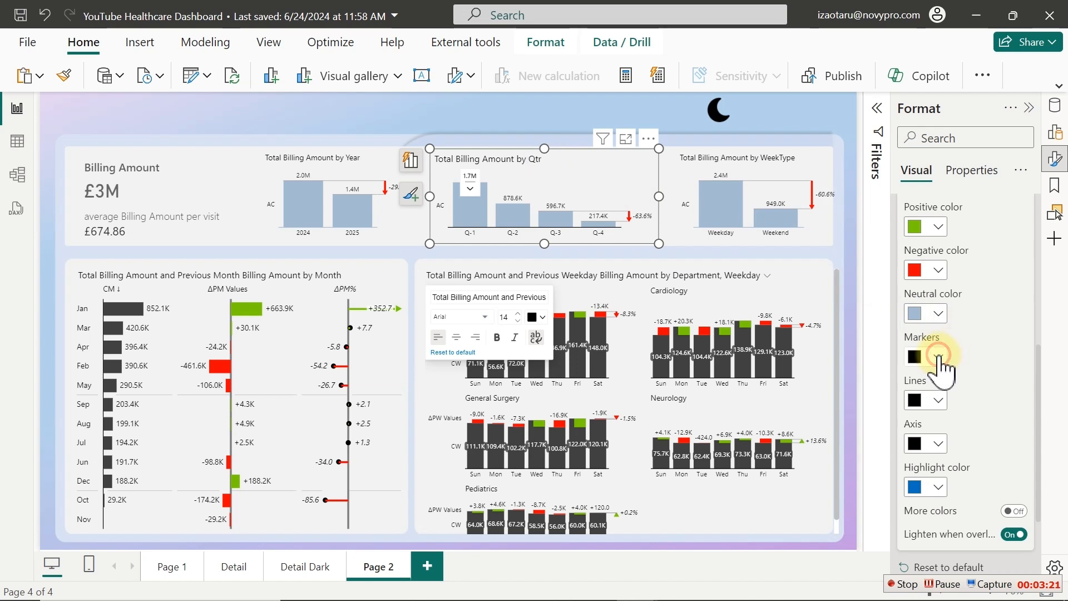
click(938, 354)
click(818, 282)
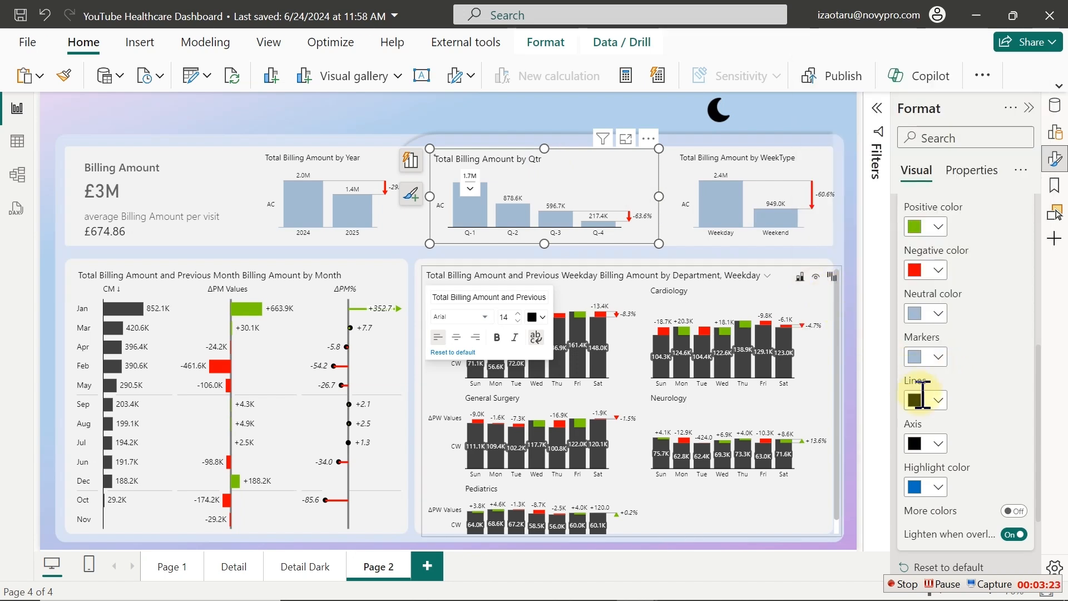
click(928, 402)
click(820, 329)
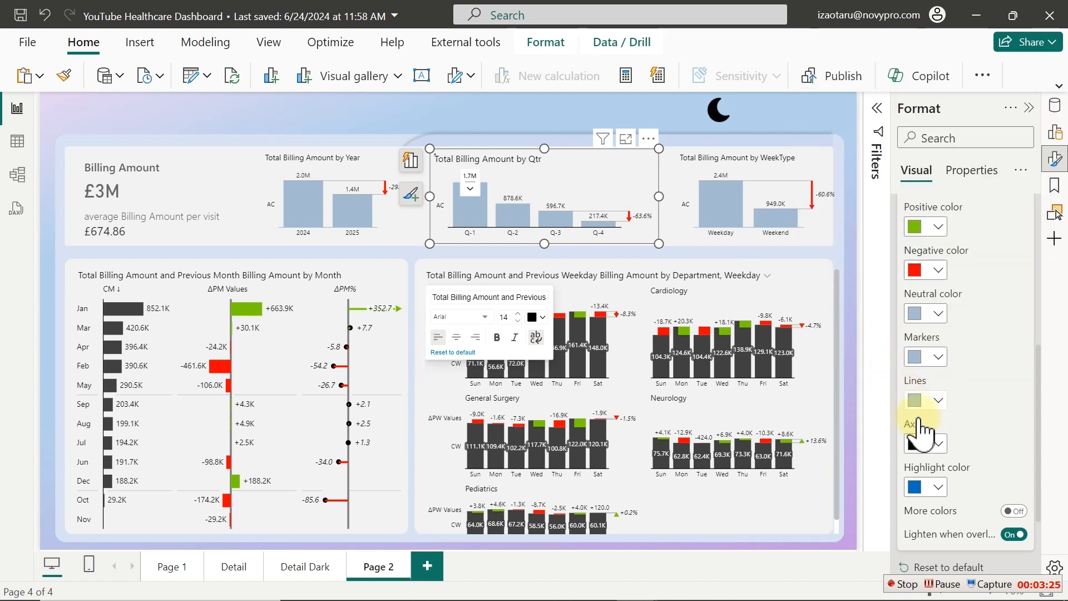
click(938, 444)
click(818, 371)
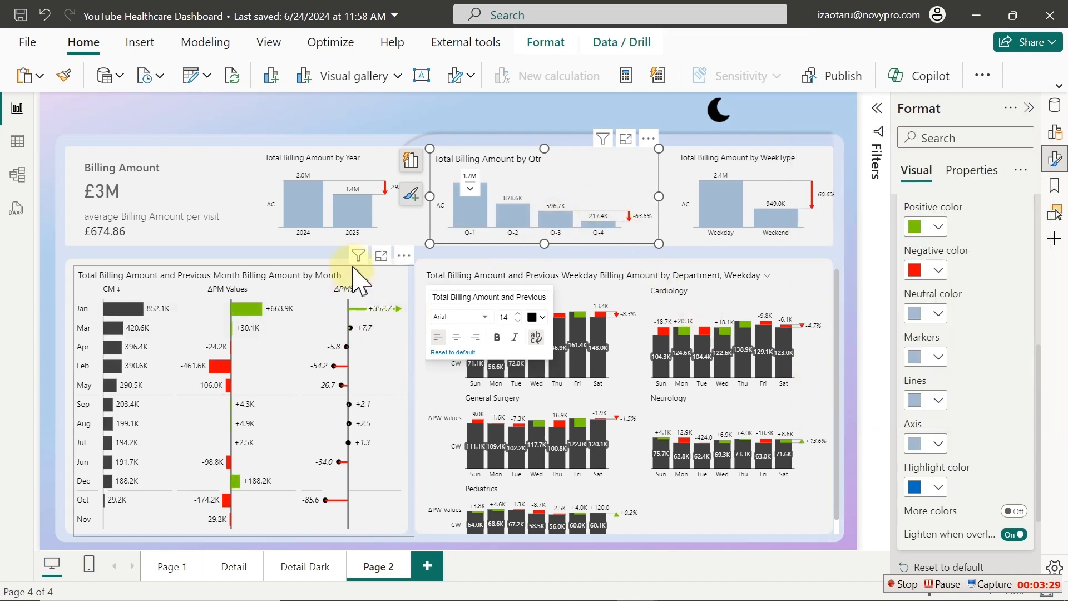
Apply the Custom design style to the billing by Month chart and set its neutral color to the recent color #A4BBD1
click(355, 273)
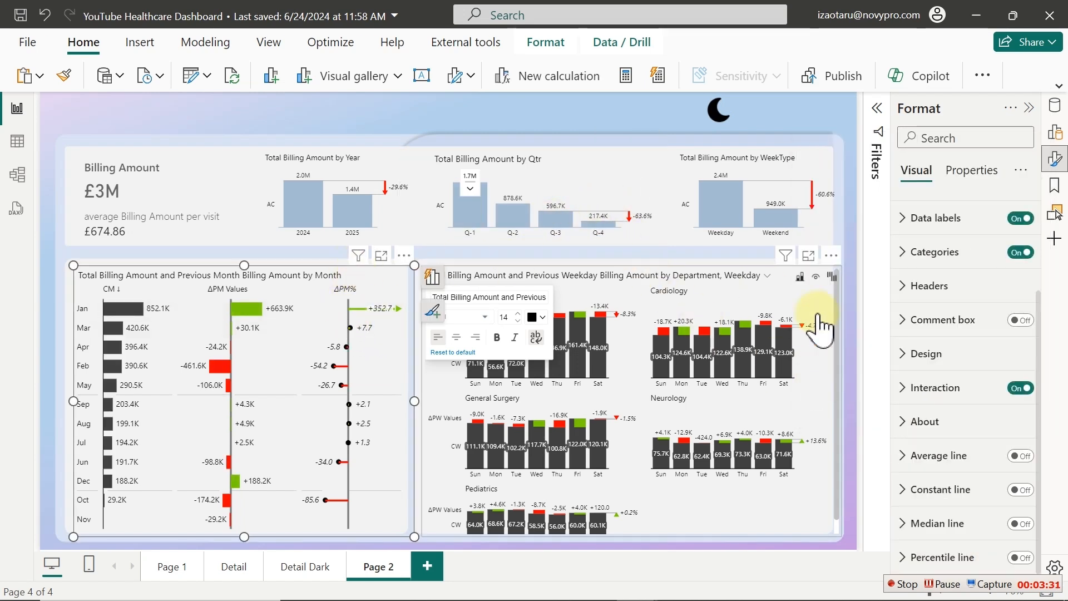
click(949, 360)
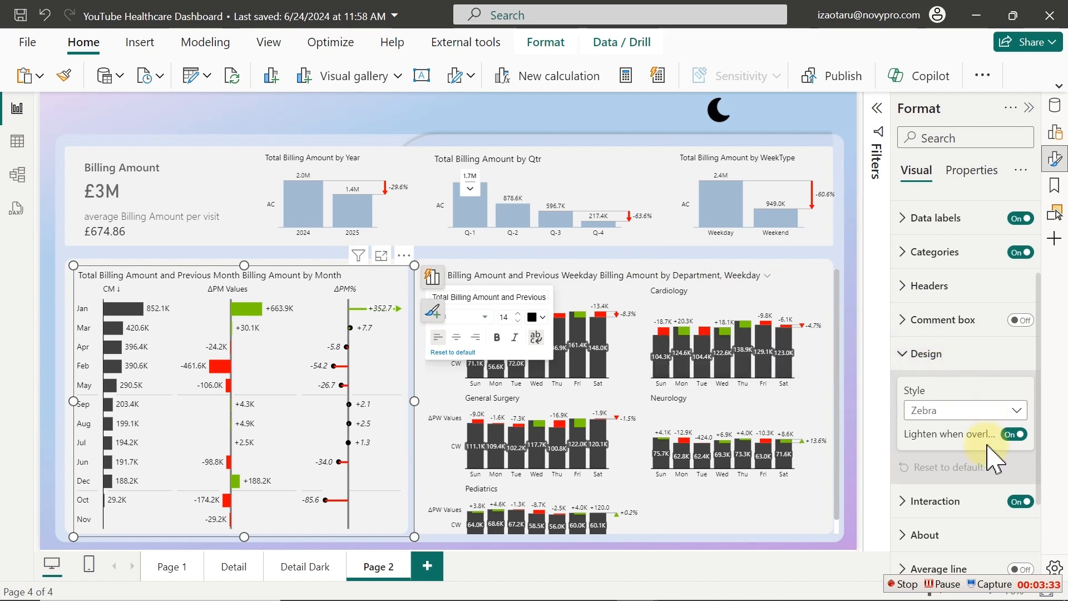
click(972, 417)
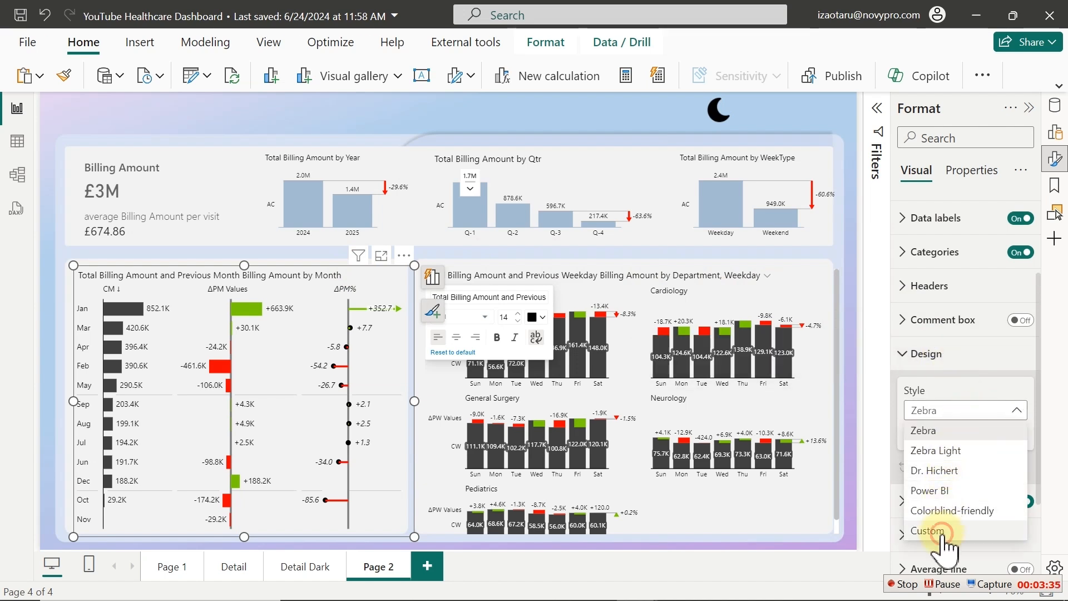
click(942, 532)
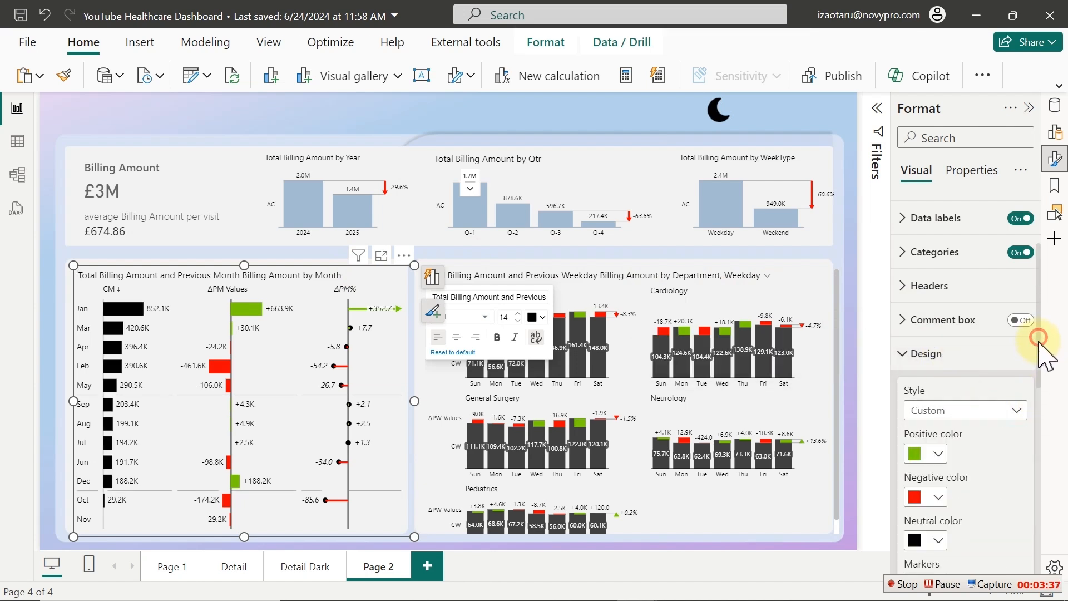
drag(1039, 339, 1040, 446)
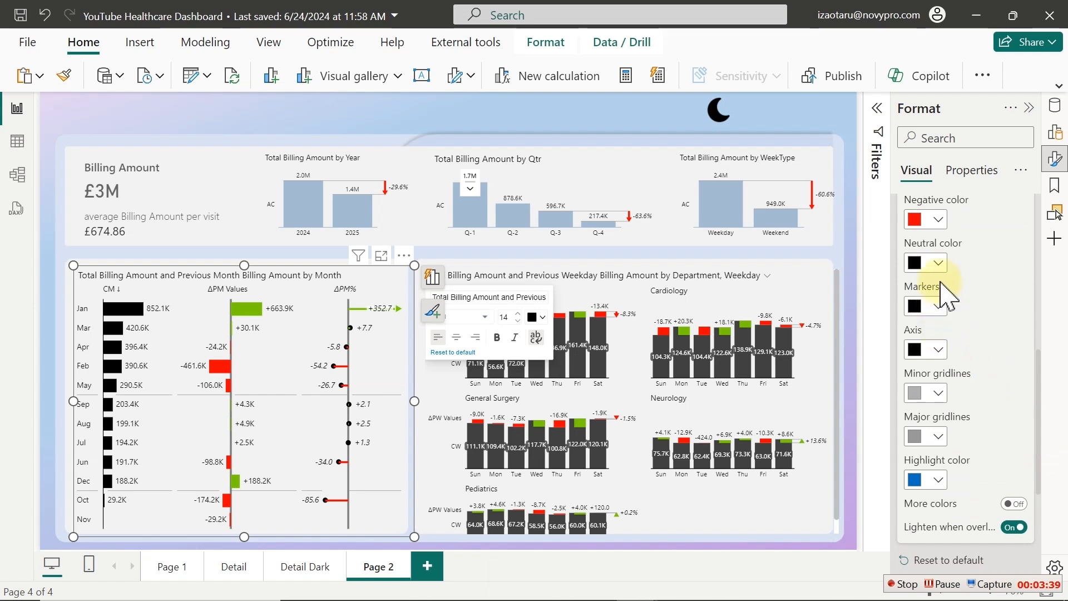
click(939, 261)
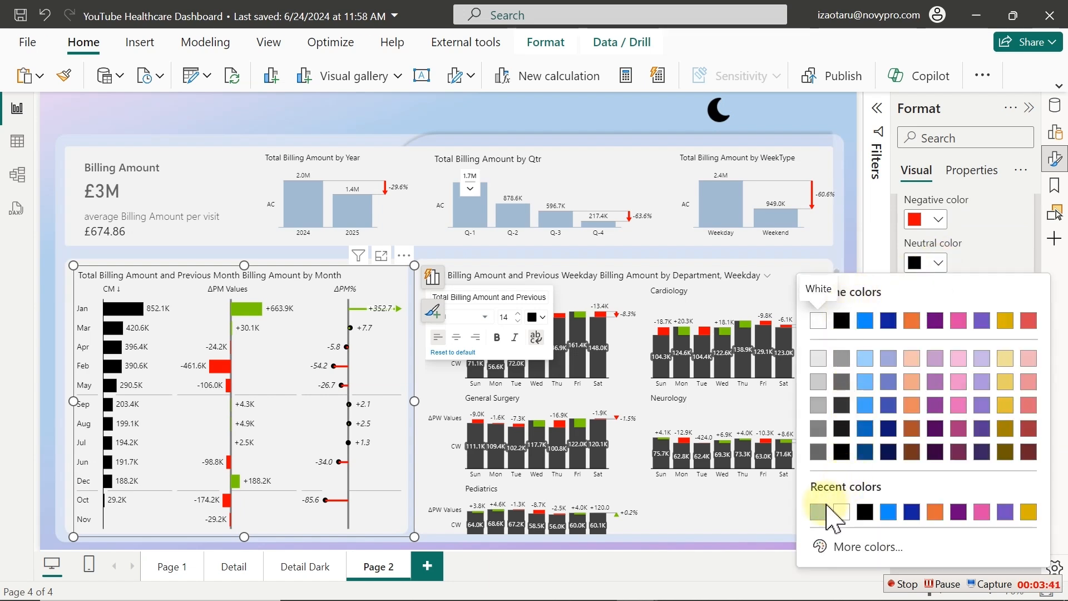
click(820, 513)
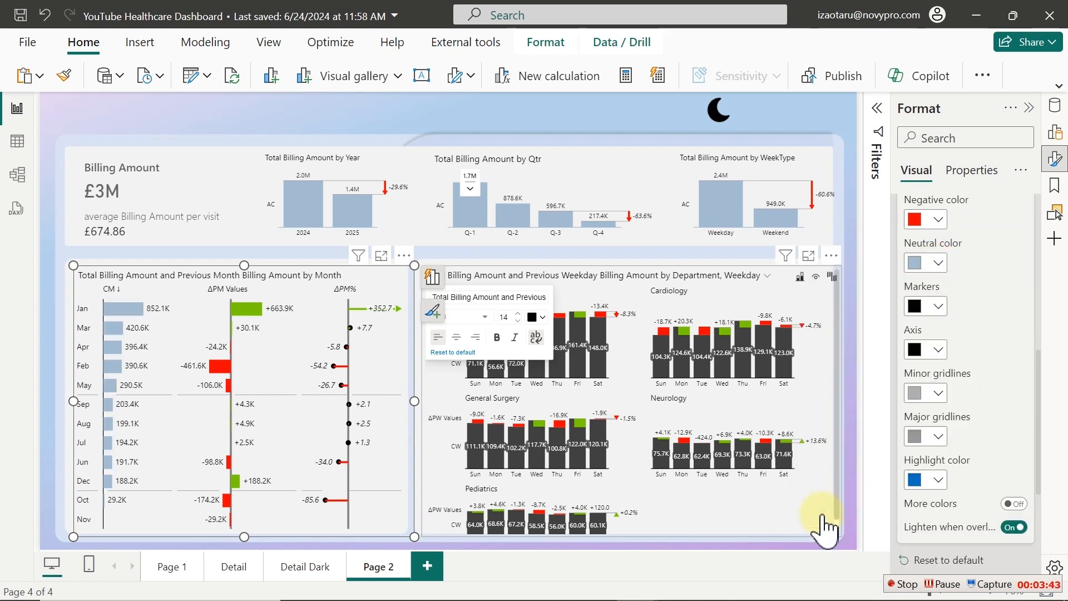
Set the markers and axis colors of the billing by Month chart to the recent color #A4BBD1
click(940, 307)
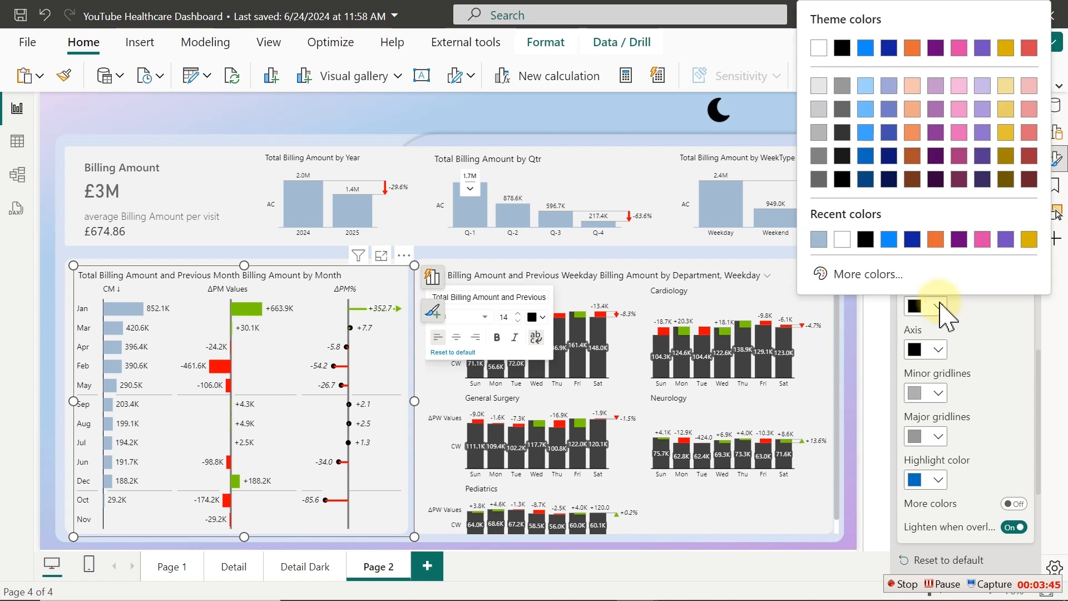
click(821, 242)
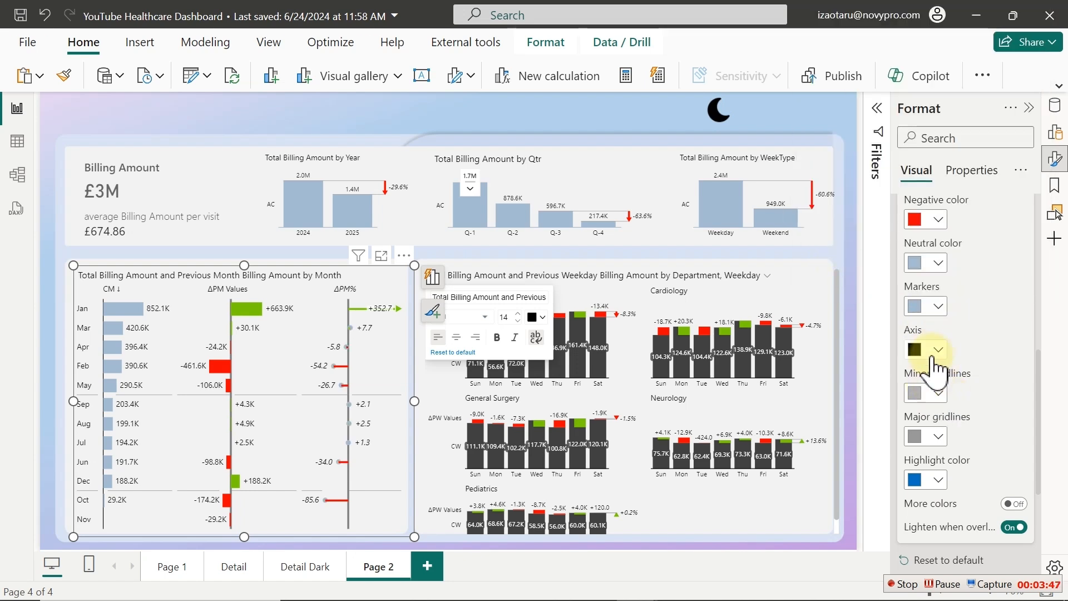
click(939, 349)
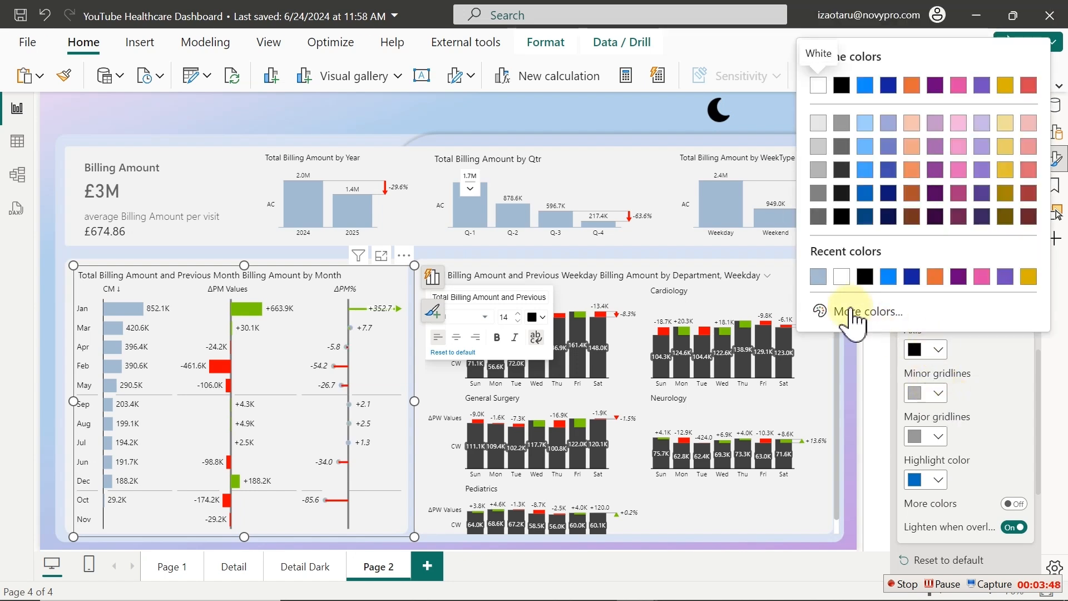
click(819, 281)
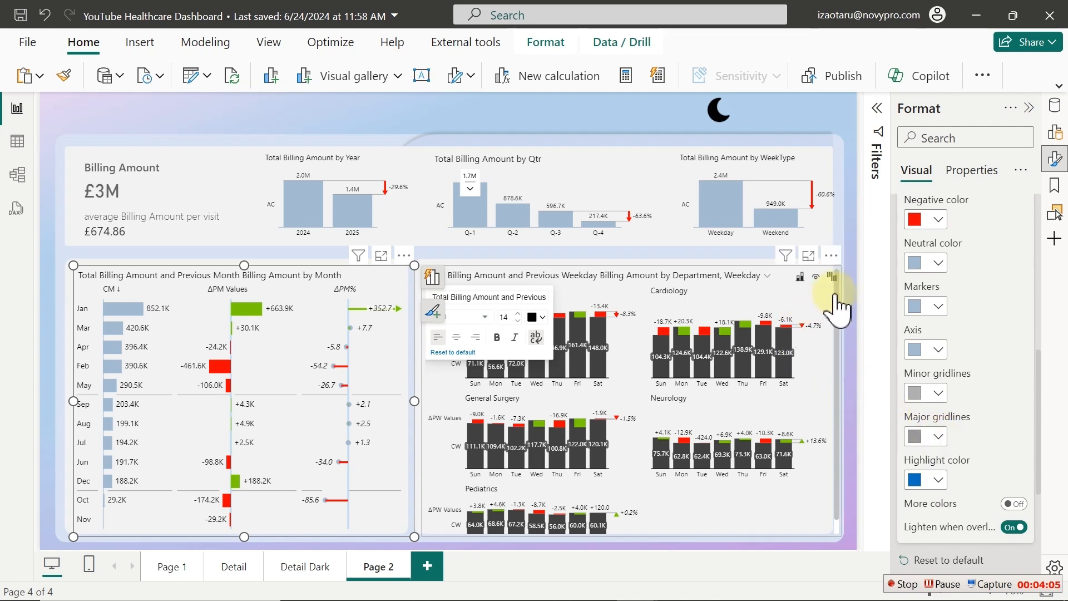
Apply the Custom design style to the billing by Department, Weekday chart and set its neutral color to the recent color #A4BBD1
click(838, 295)
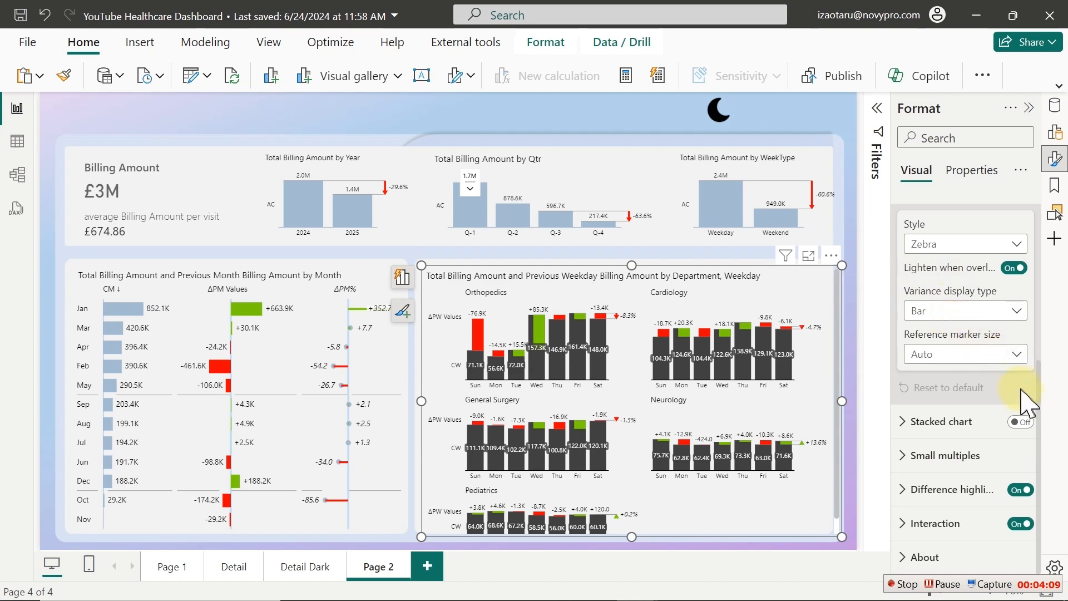
scroll(1029, 390, up, 3)
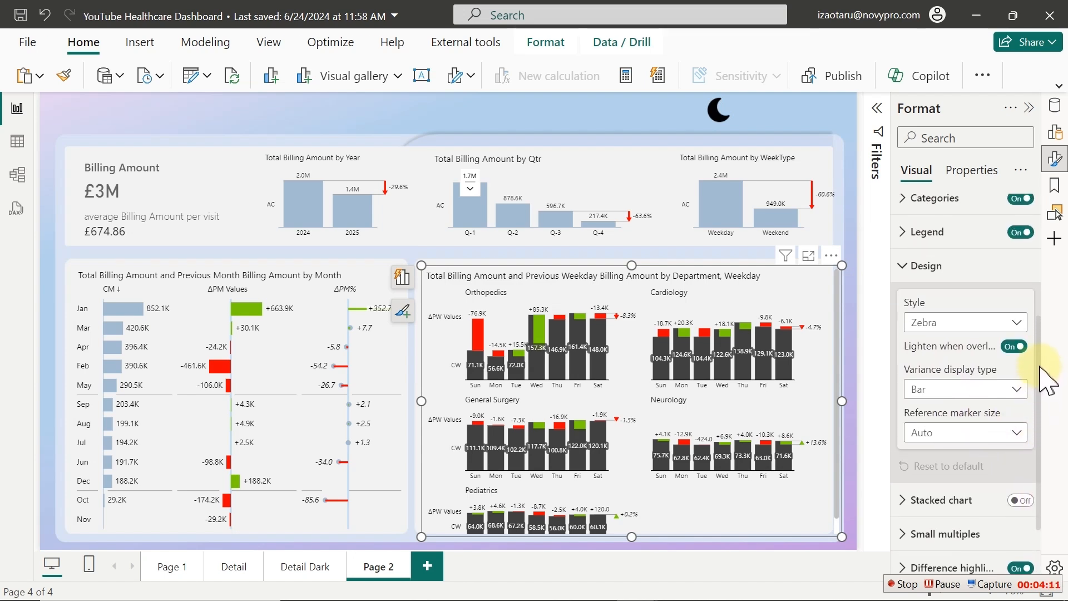
click(985, 338)
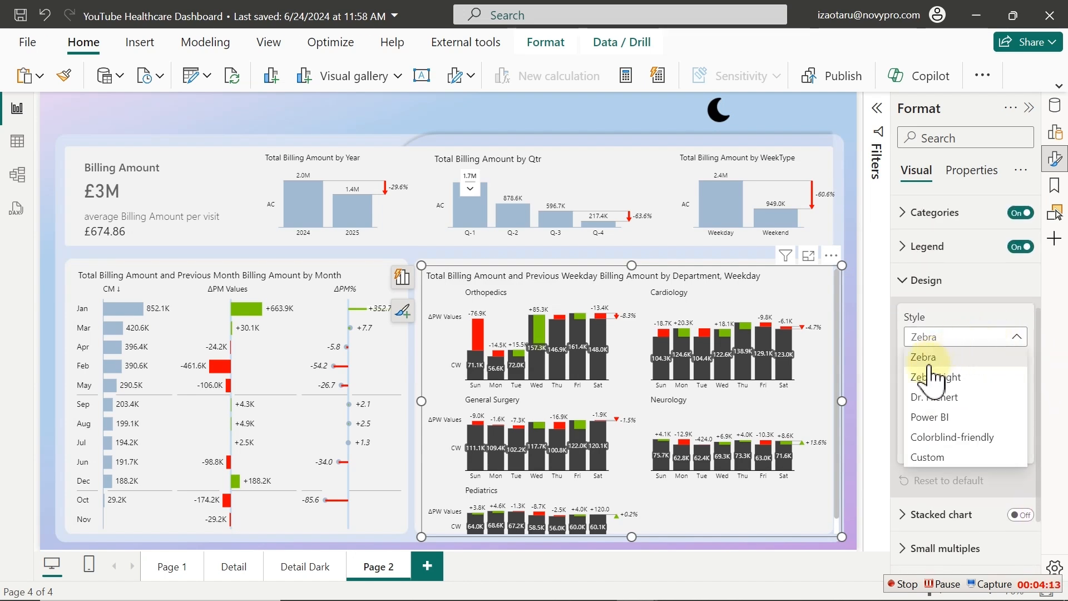
click(926, 457)
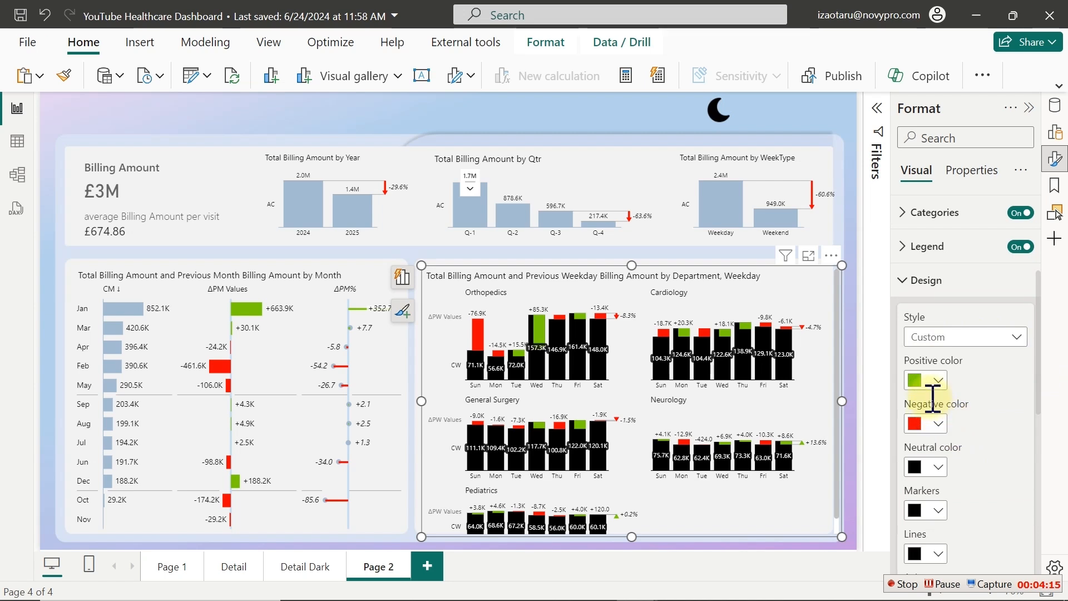
drag(1046, 334, 1042, 393)
click(939, 297)
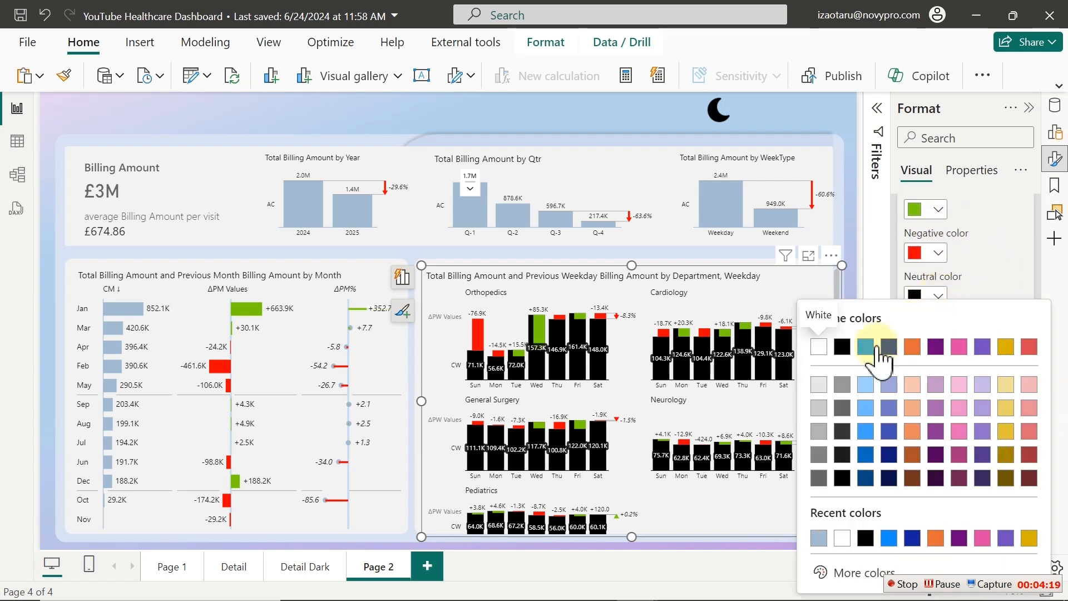
click(820, 537)
Set the markers, lines and axis colors of the billing by Department, Weekday chart to the recent color #A4BBD1
click(936, 340)
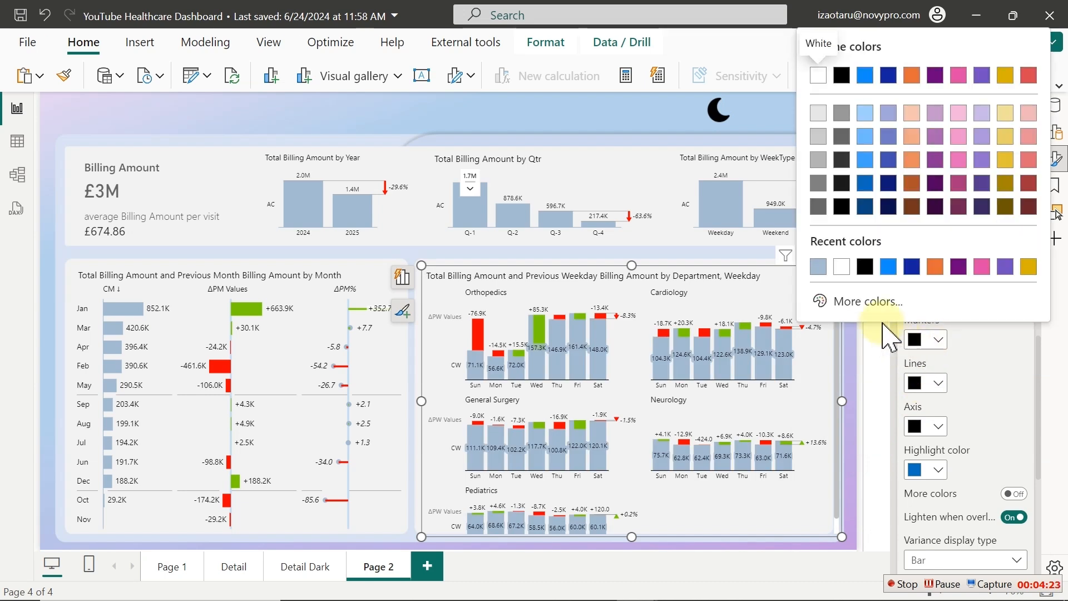
click(819, 267)
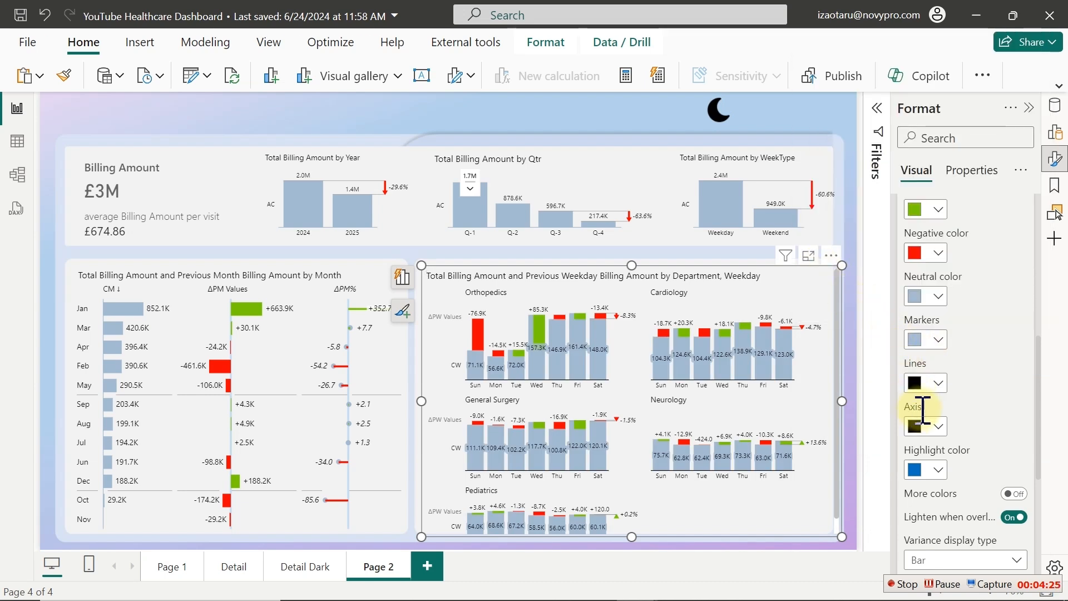
click(928, 383)
click(819, 310)
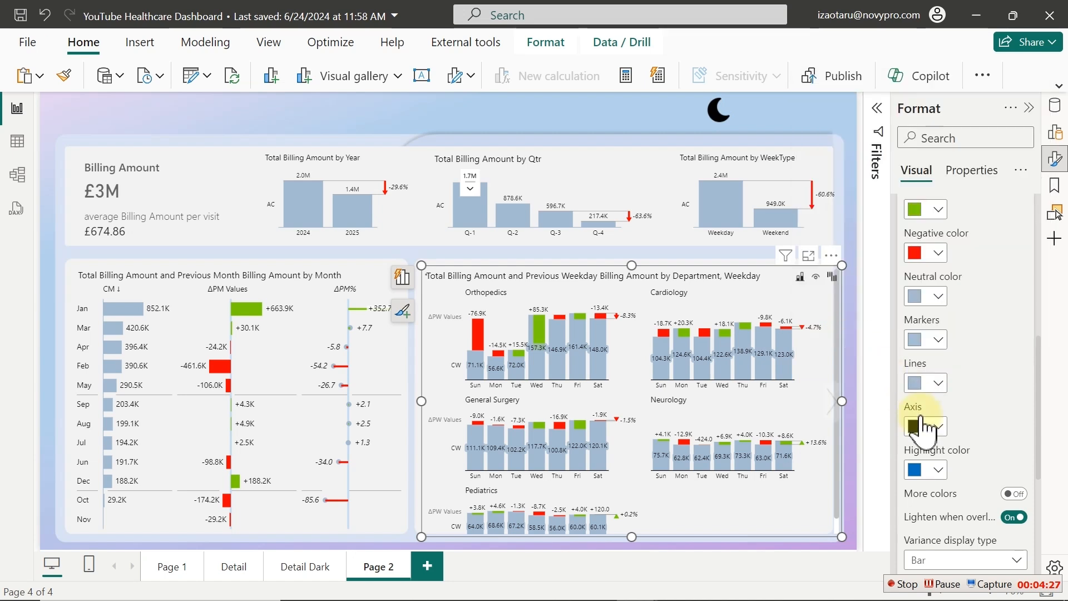
click(938, 427)
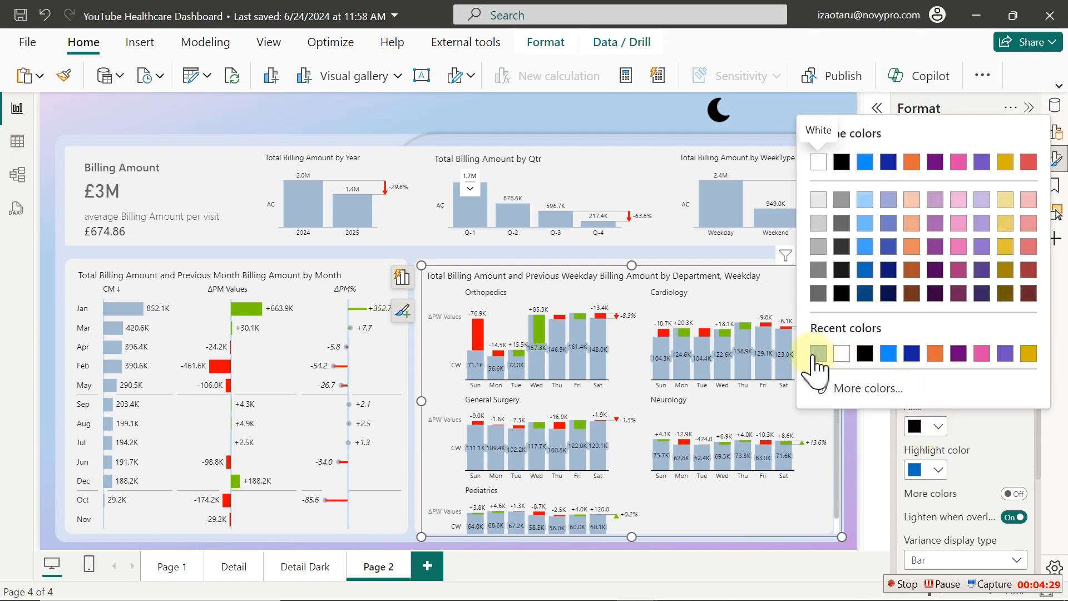
click(814, 354)
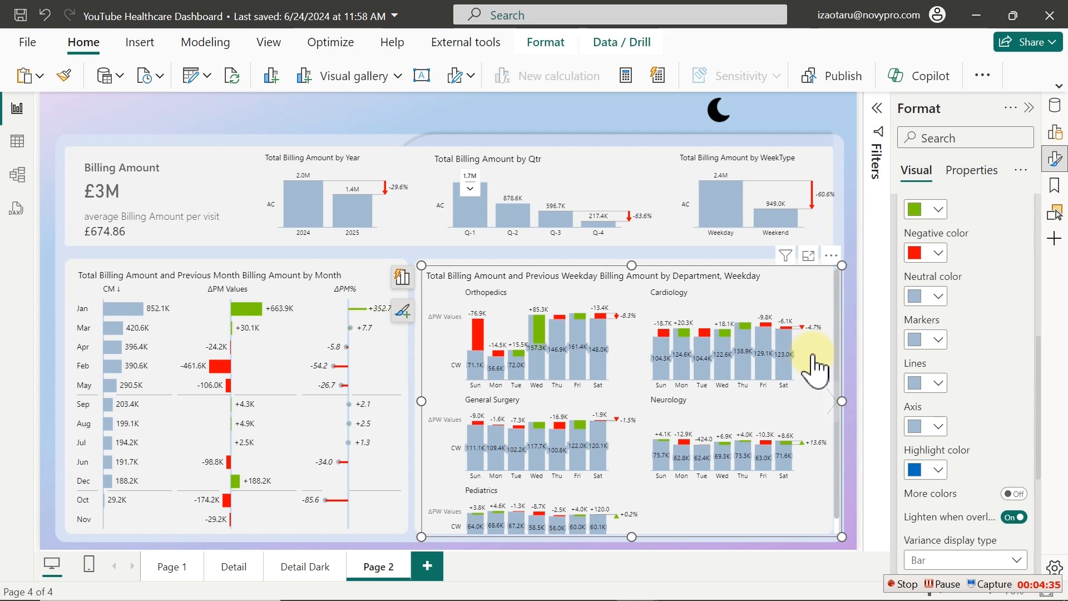
Examine the department weekday chart by enlarging individual departments in focus mode, and review the chart tooltips on the report page
click(667, 297)
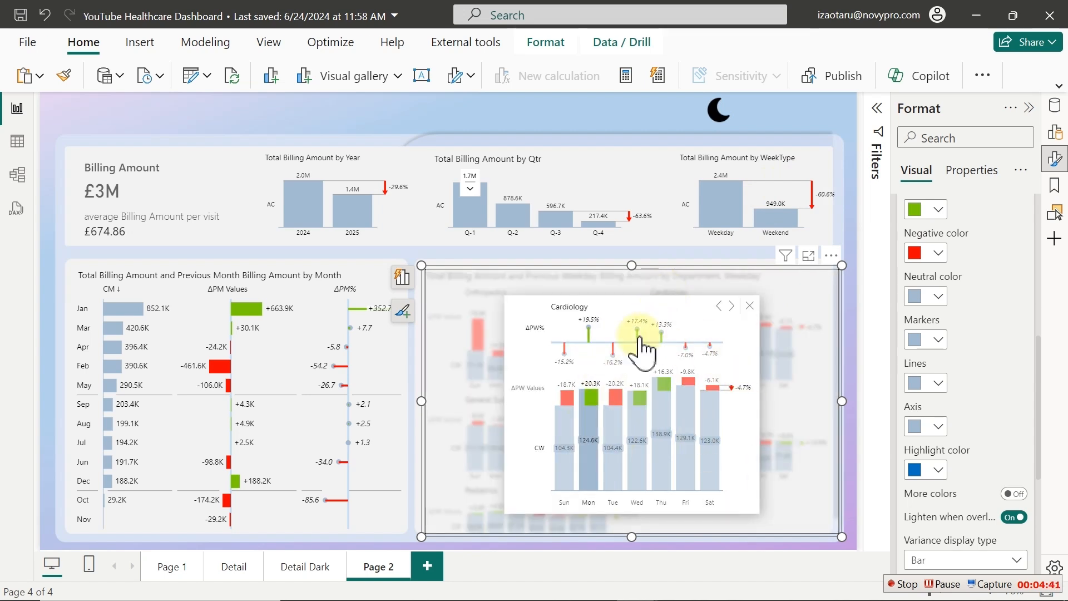
click(809, 256)
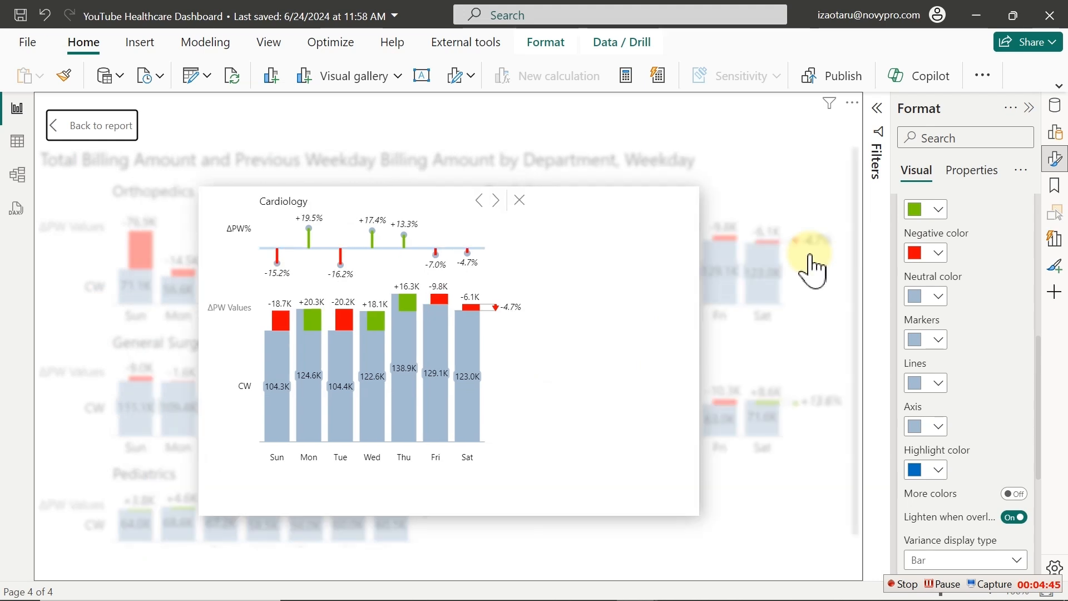
click(478, 205)
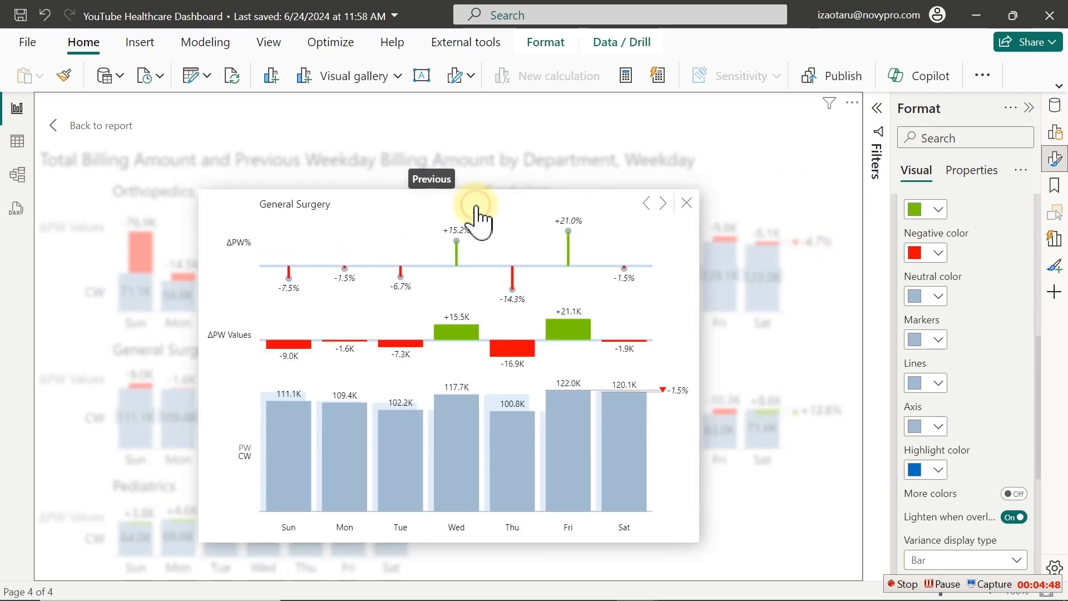
click(664, 204)
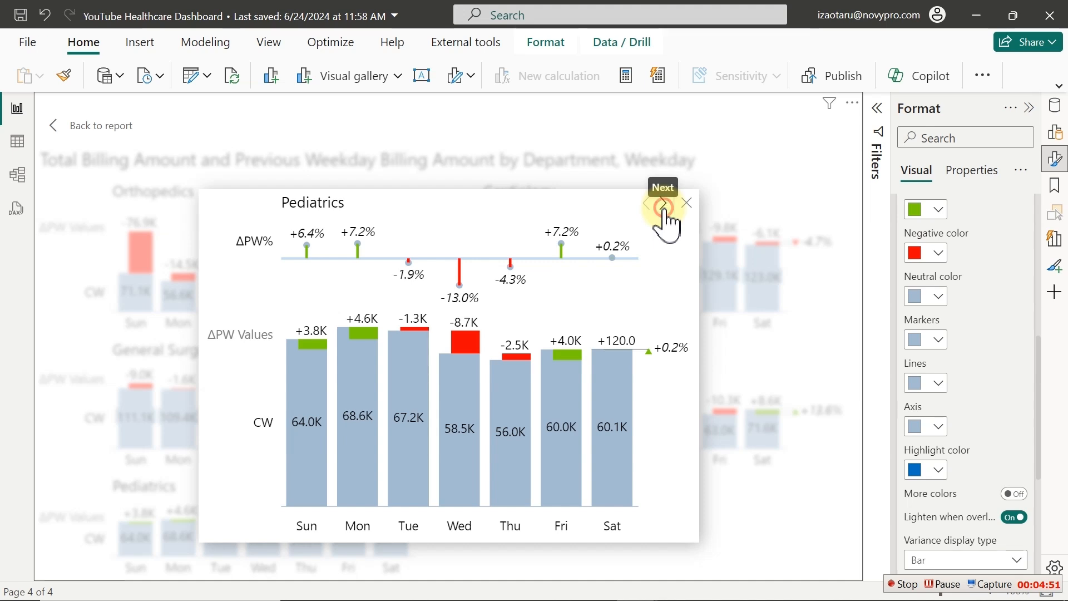
click(663, 204)
click(663, 205)
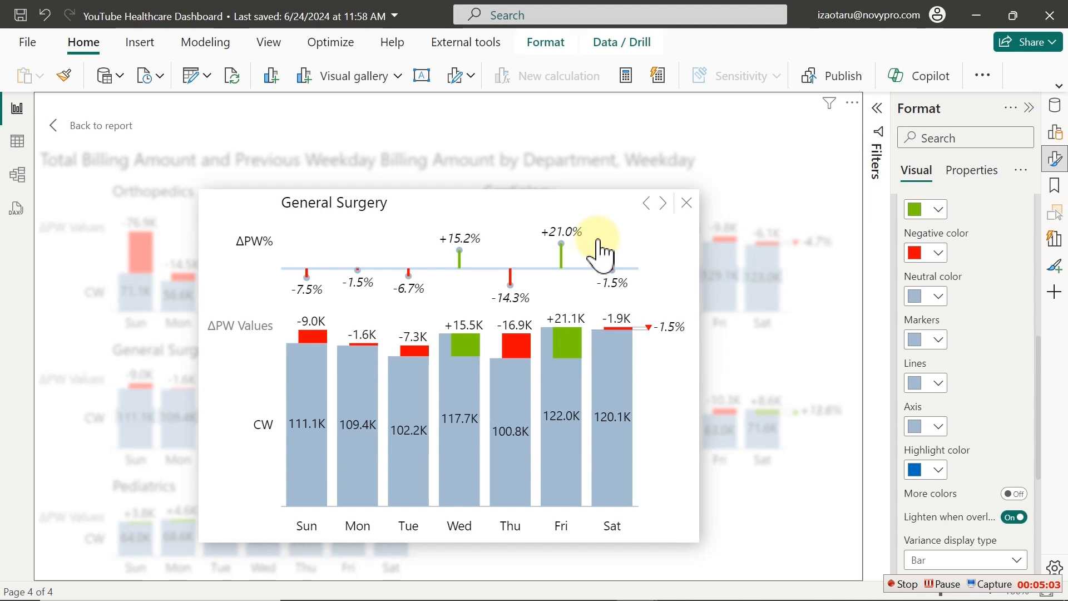
click(687, 203)
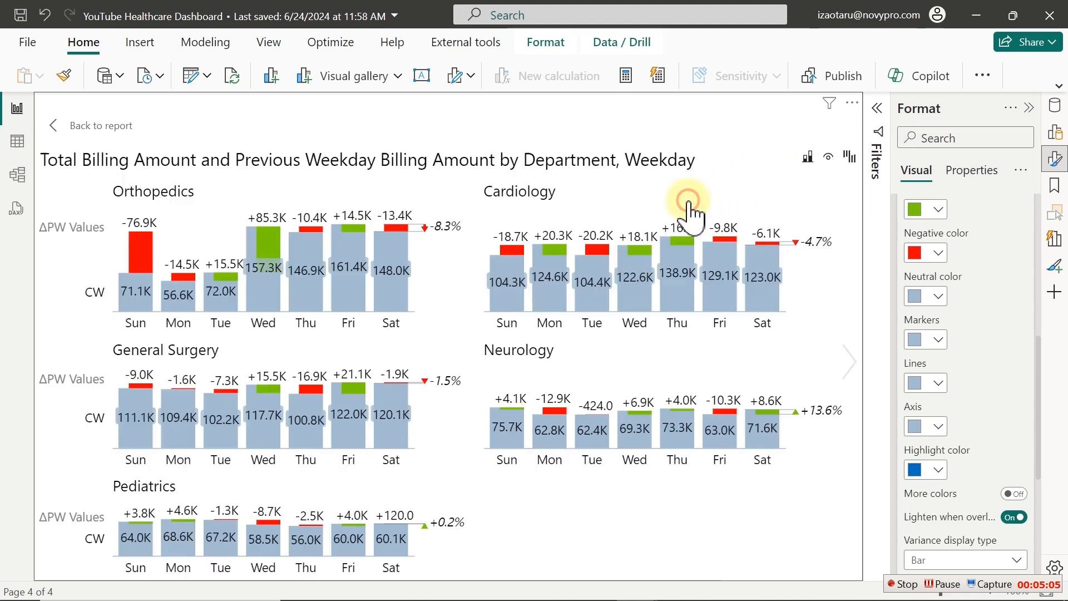
click(96, 127)
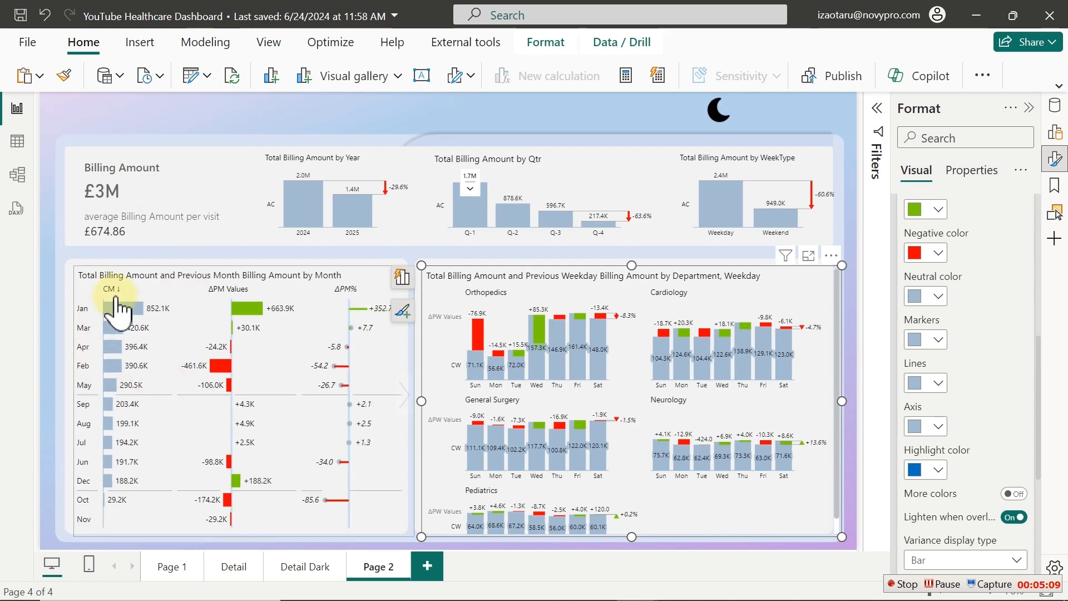
mouse_move(212, 392)
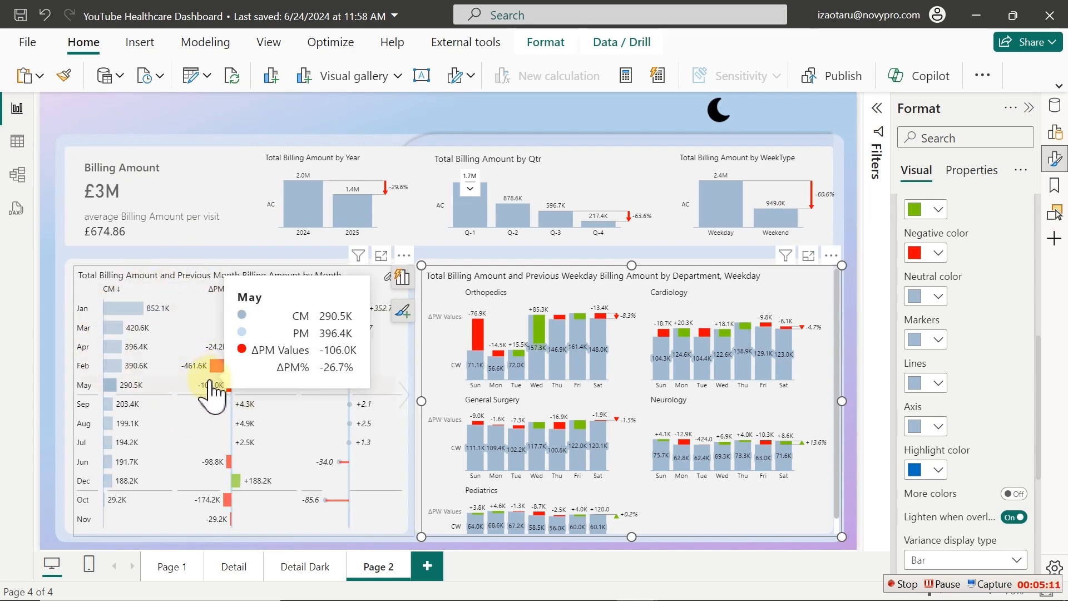
mouse_move(563, 364)
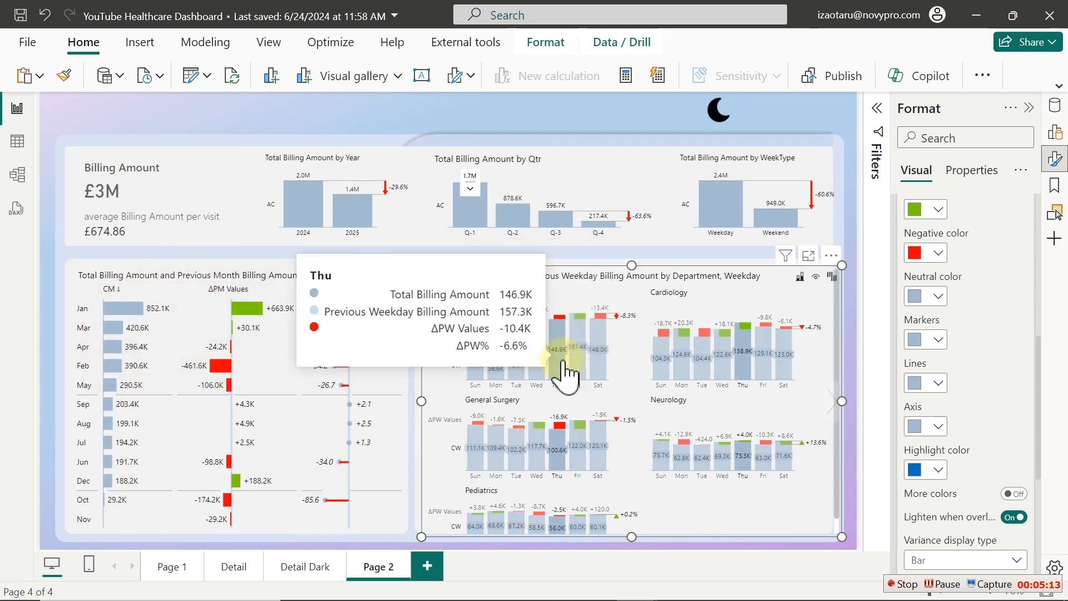
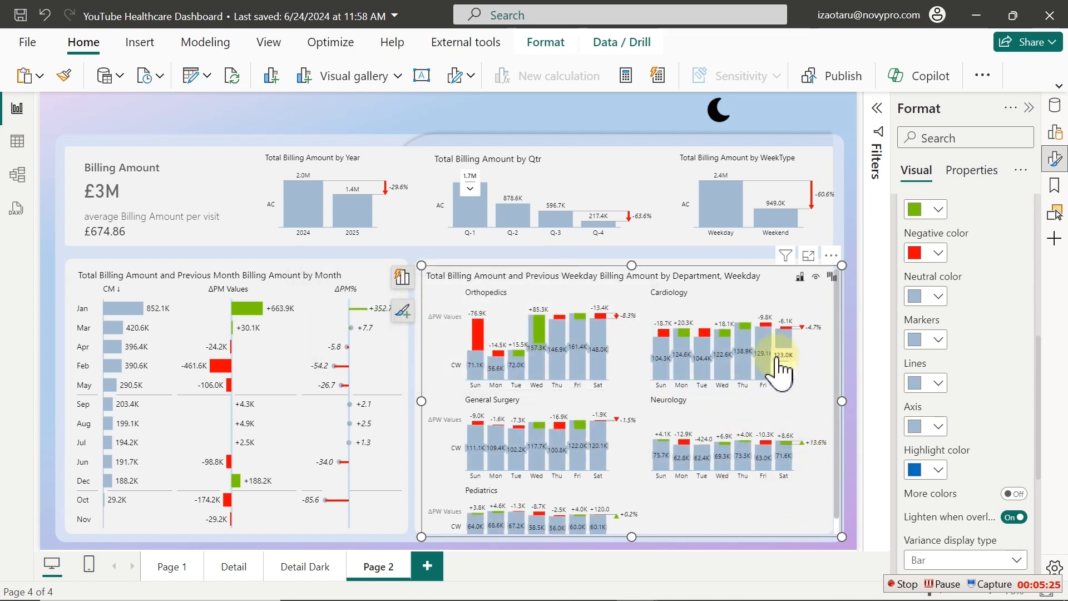
Show the billing by Department, Weekday chart in focus mode and open its data label settings
click(808, 256)
key(ctrl+plus)
key(ctrl+plus)
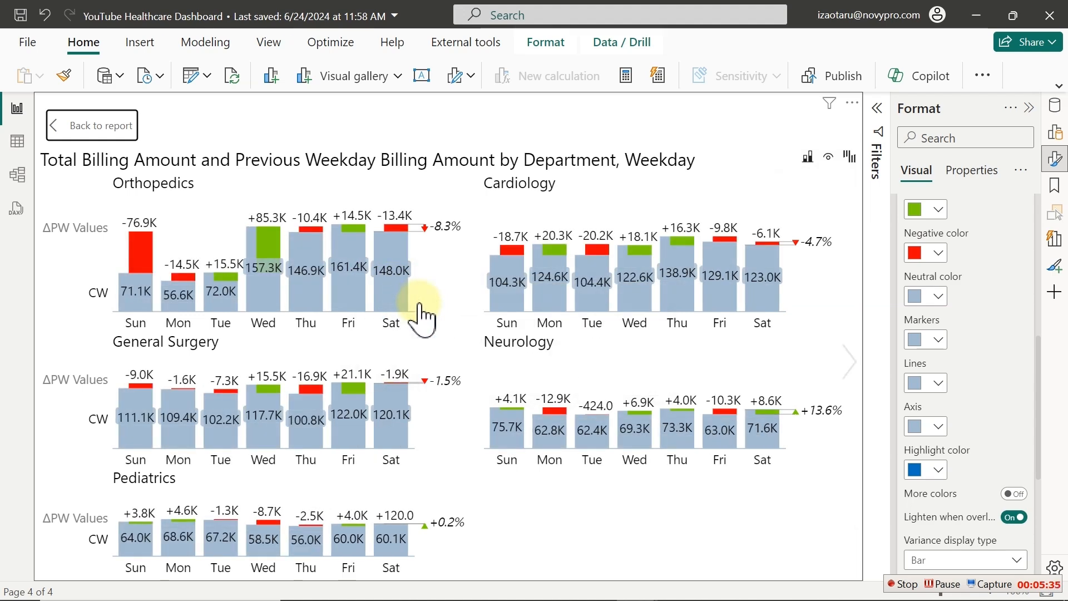
click(386, 287)
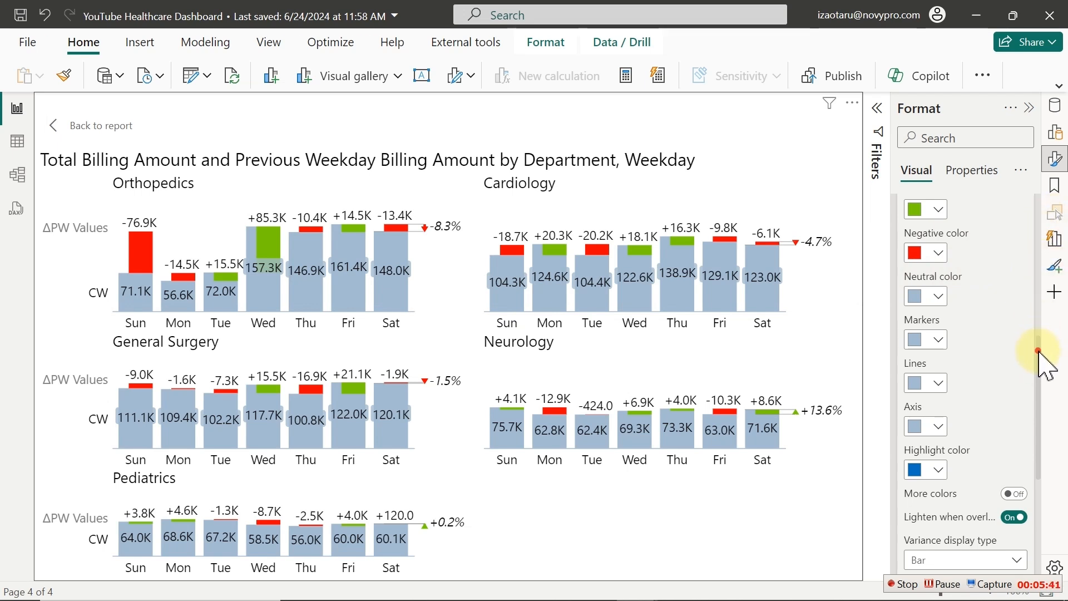
drag(1037, 356, 1038, 214)
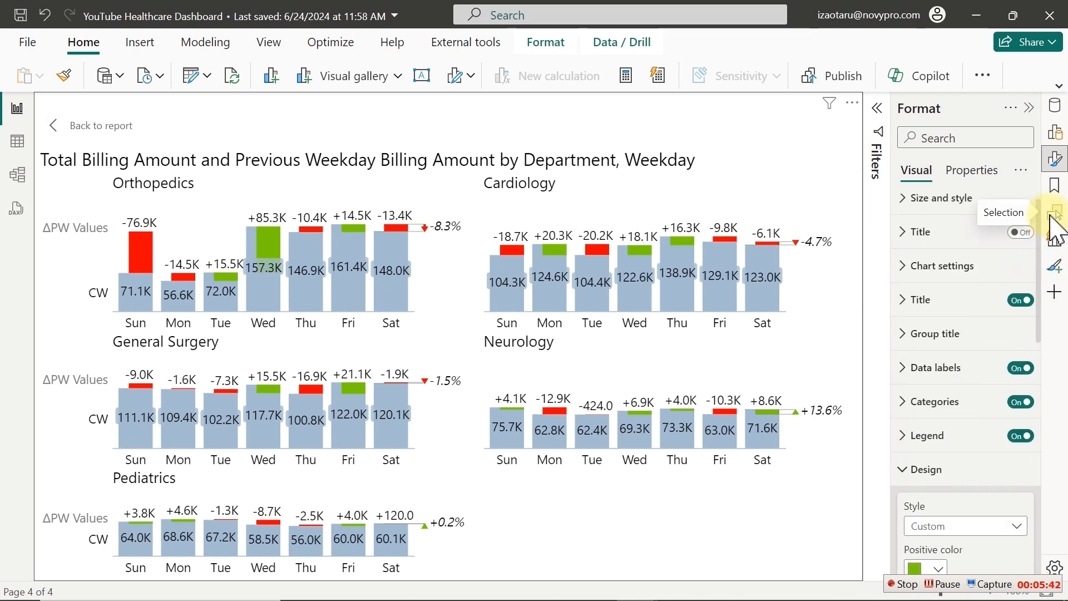
click(940, 469)
click(939, 367)
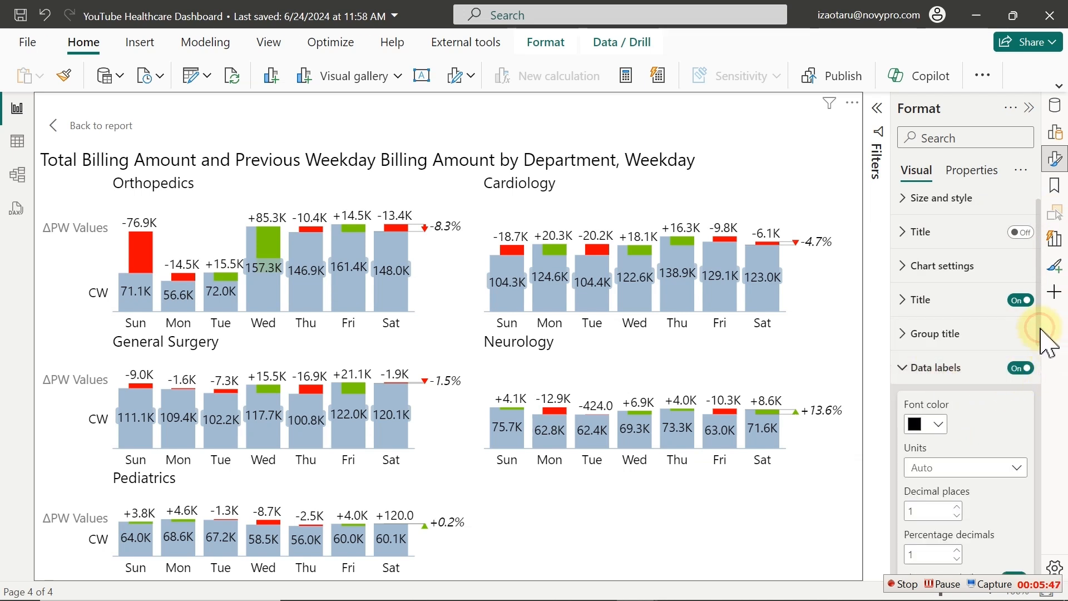
drag(1040, 328, 1039, 406)
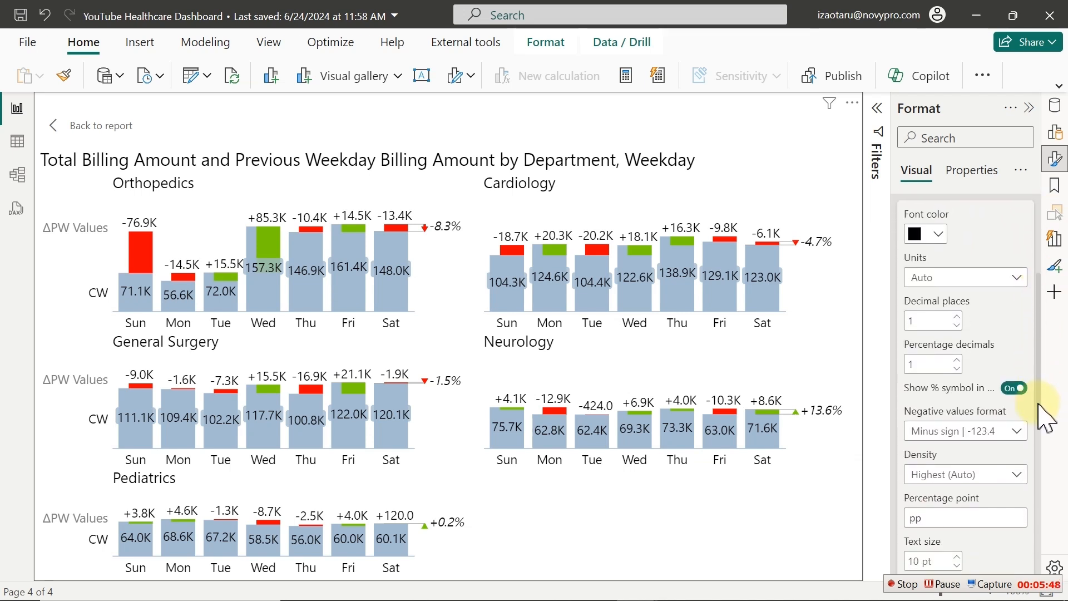
Try None as the data label units of the department weekday chart and set them back to Auto
click(1010, 281)
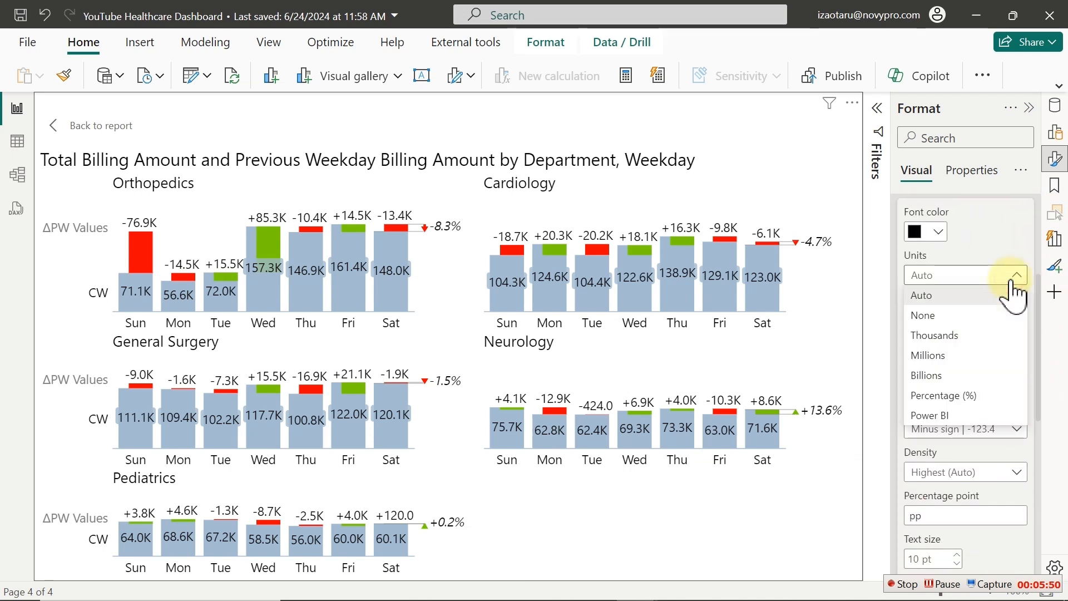
click(944, 317)
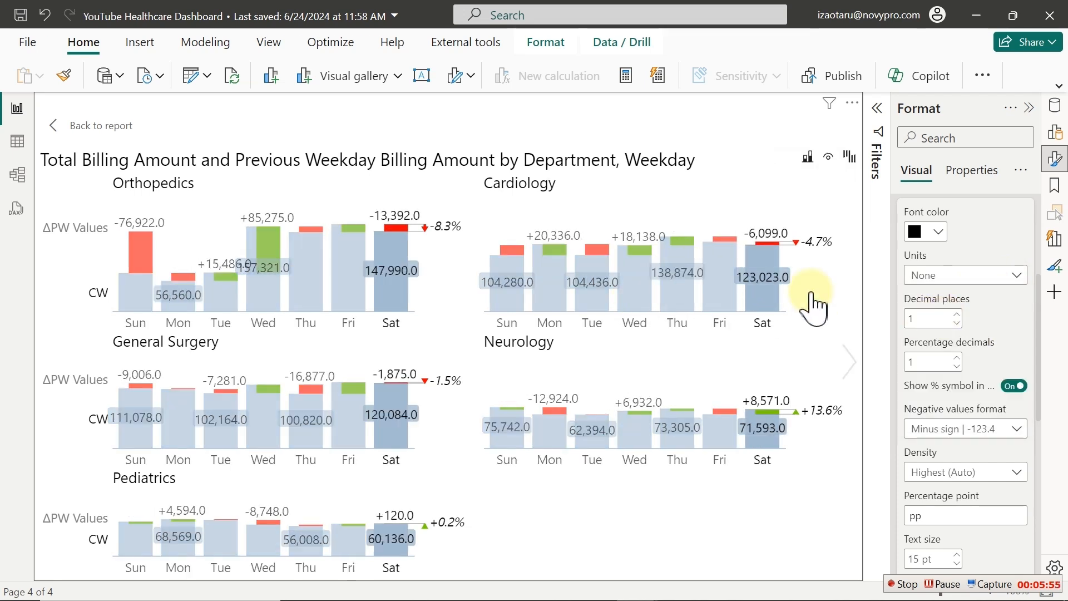
click(929, 276)
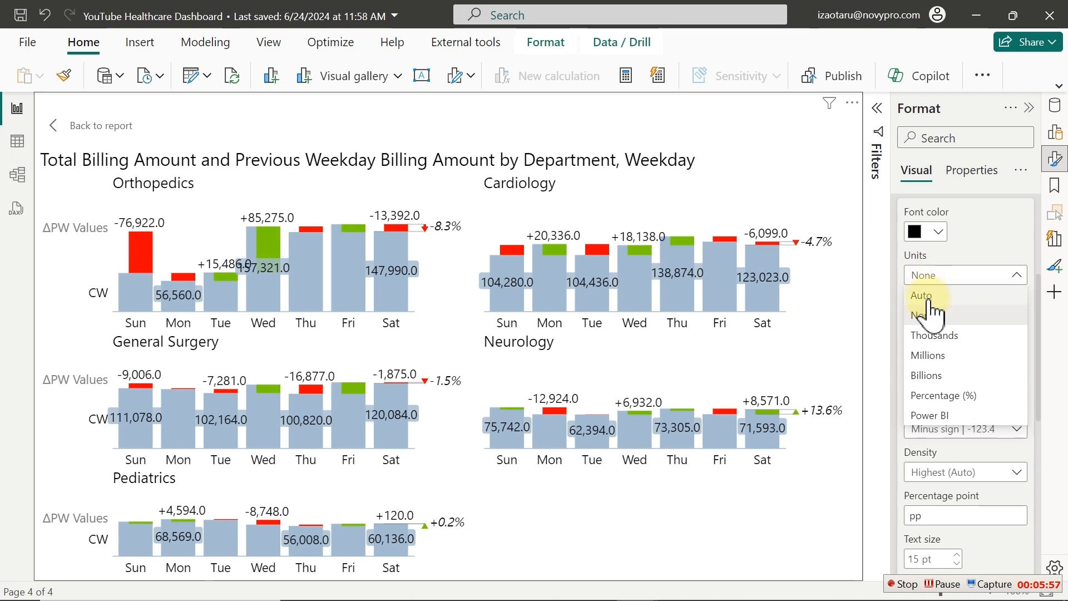
click(926, 296)
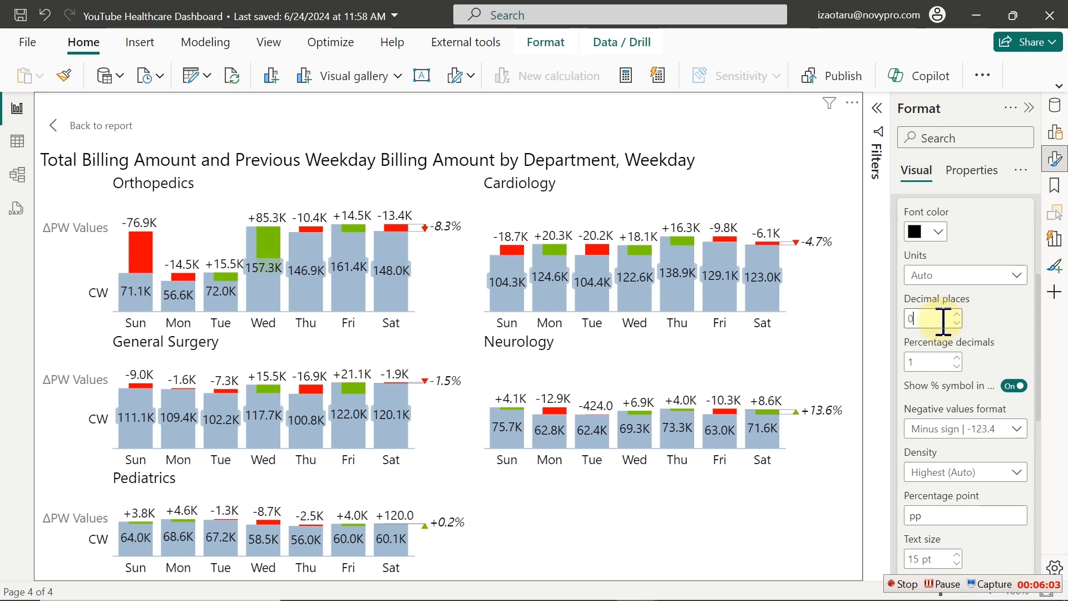
Set the data labels to 0 decimal places and 1 percentage decimal, and return to the report page
click(944, 321)
text(0)
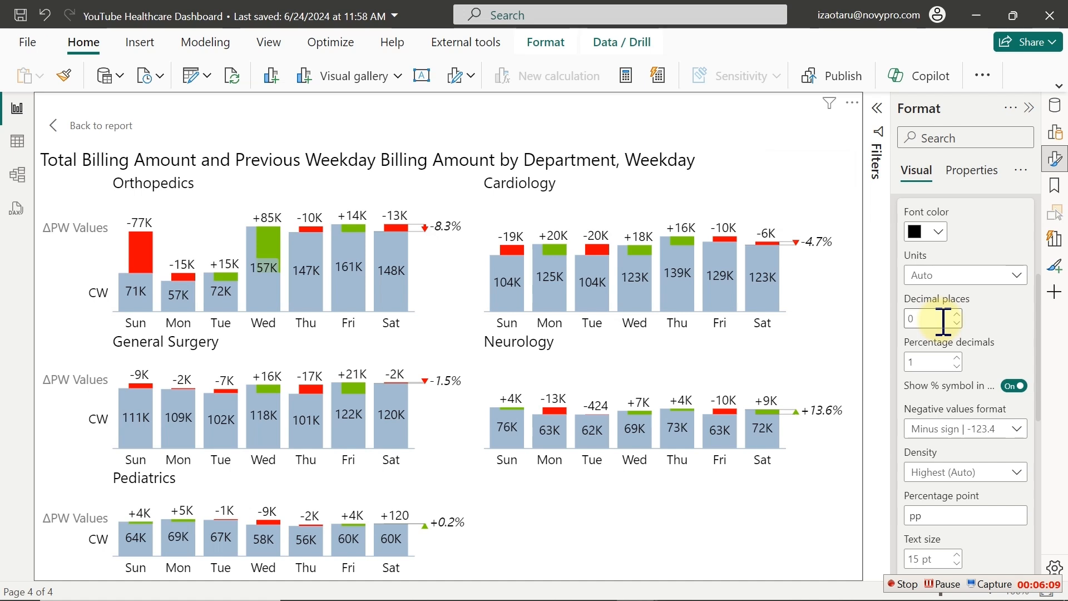
click(930, 363)
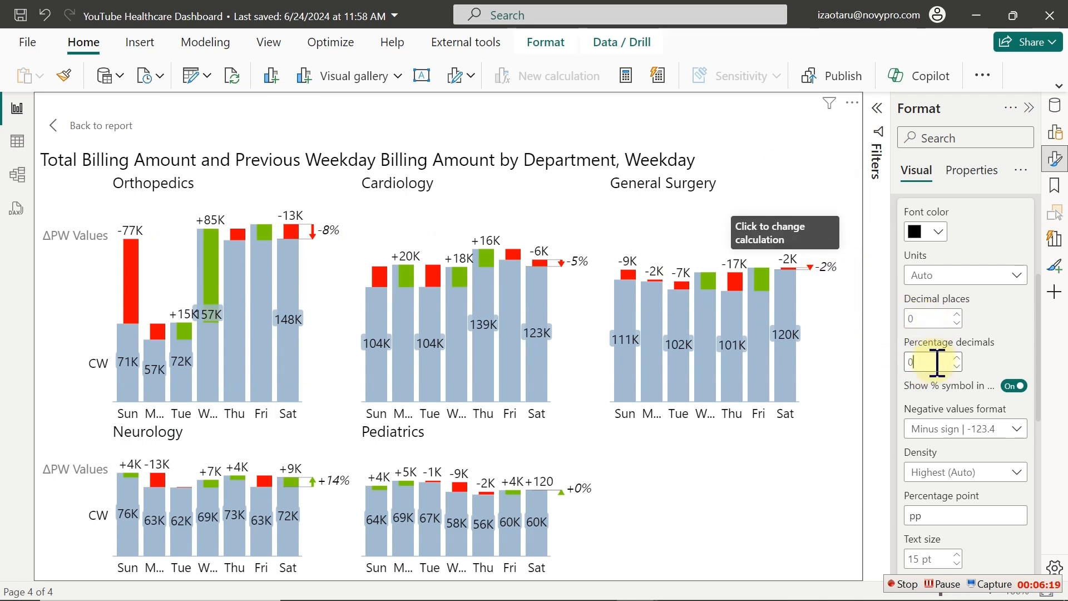
text(1)
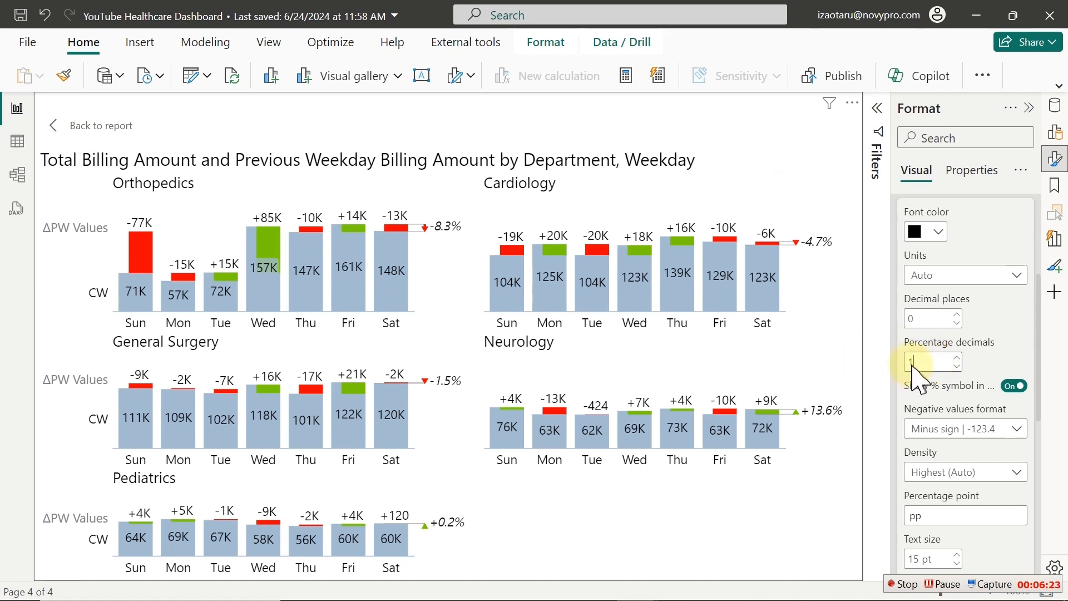
click(91, 127)
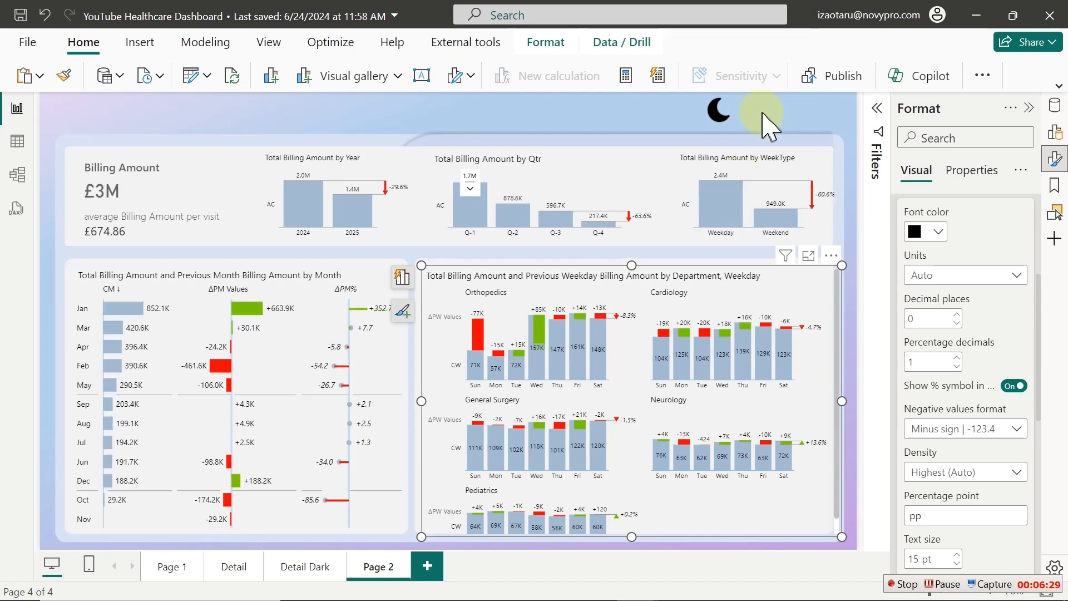
click(764, 119)
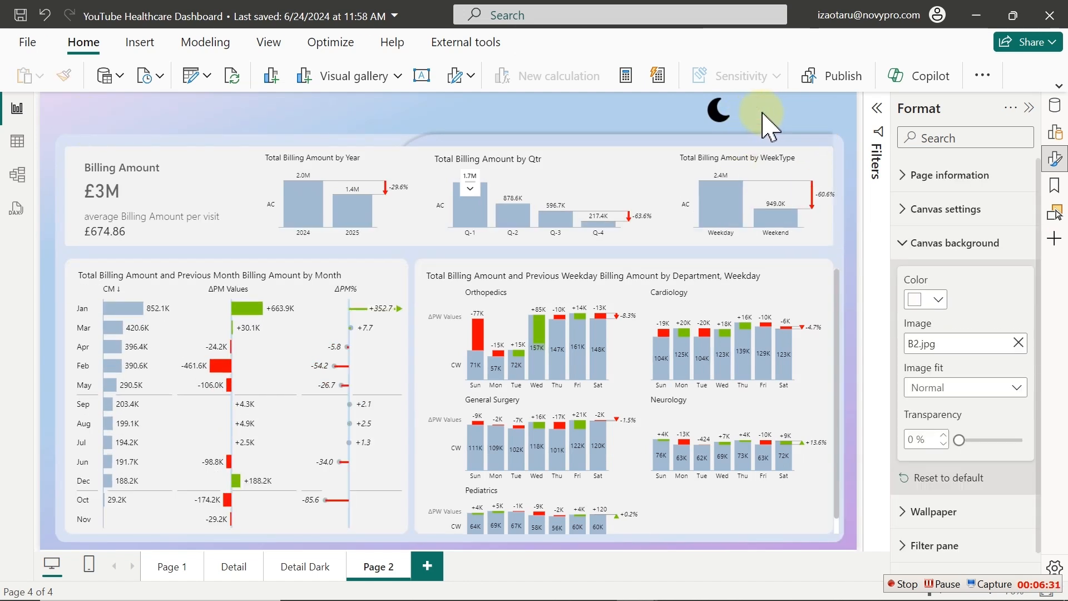
Copy the "Healthcare provider Dashboard" title text box from the Detail page to the header of Page 2
click(237, 567)
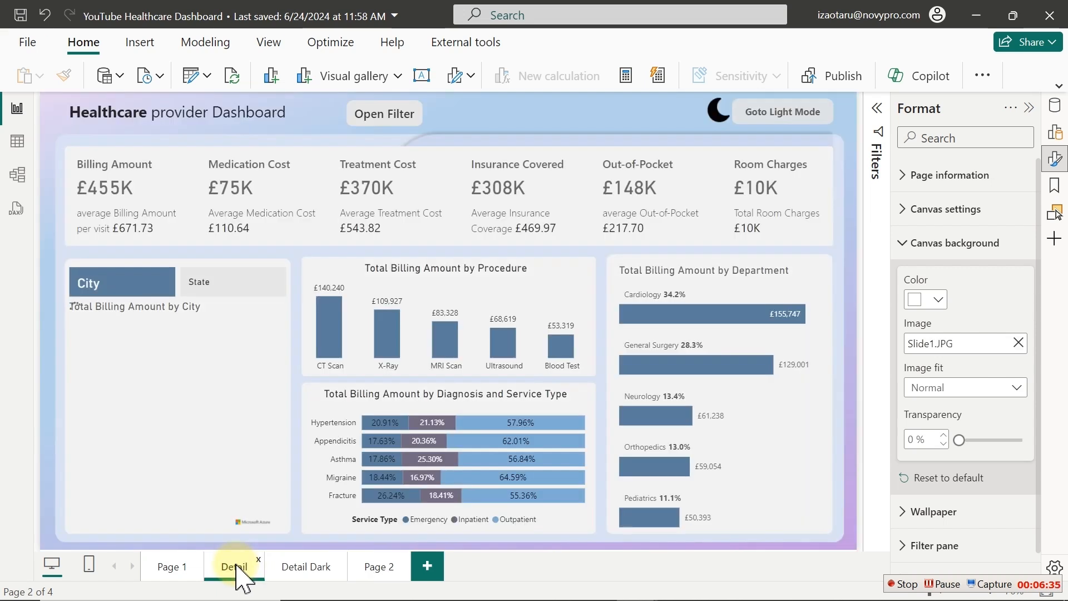
click(290, 102)
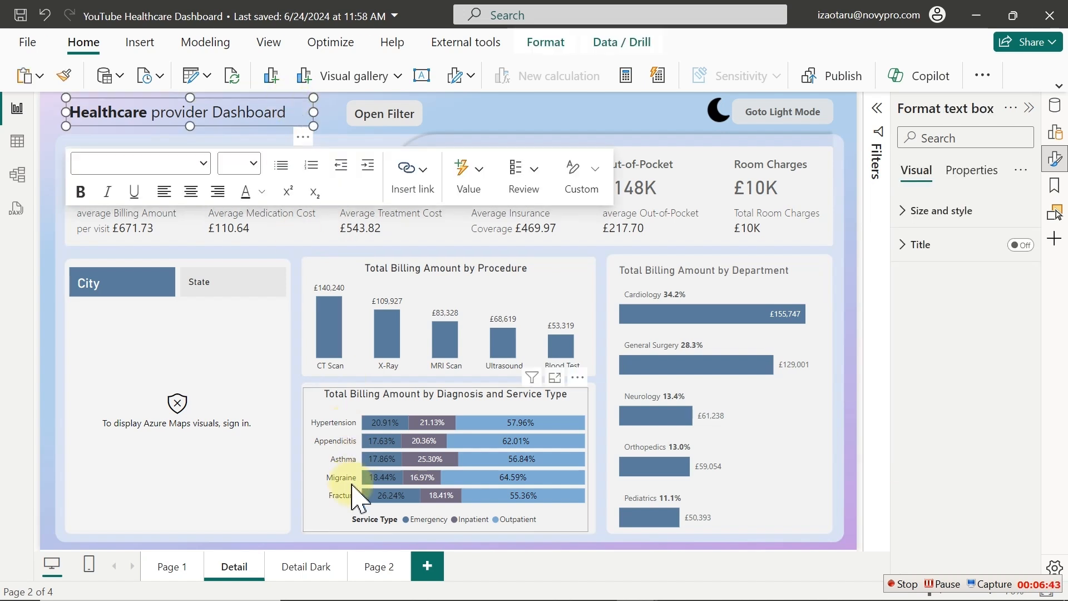
click(383, 569)
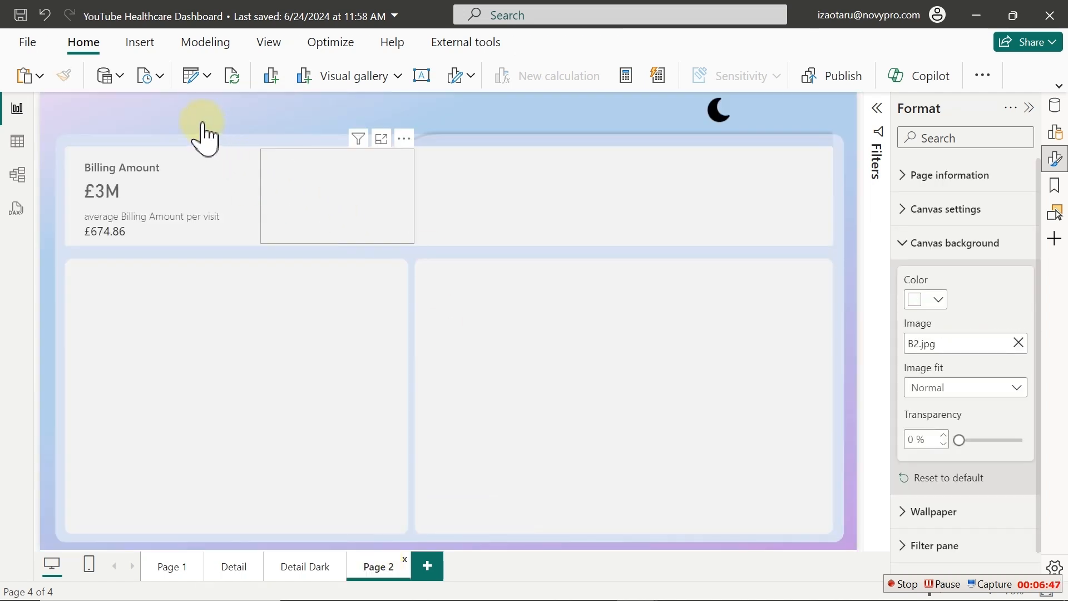
click(258, 114)
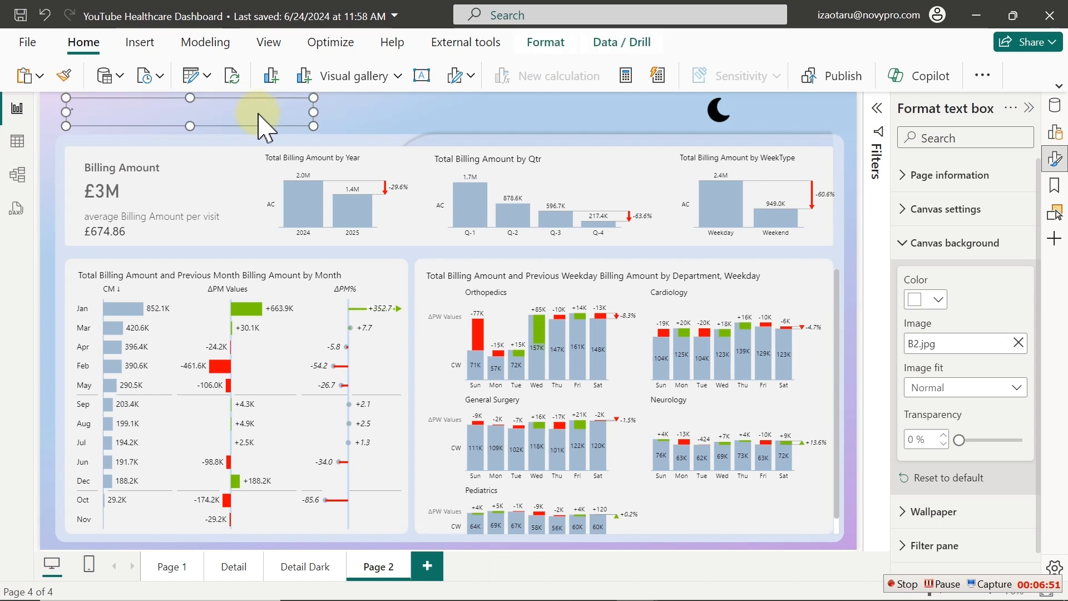
click(425, 110)
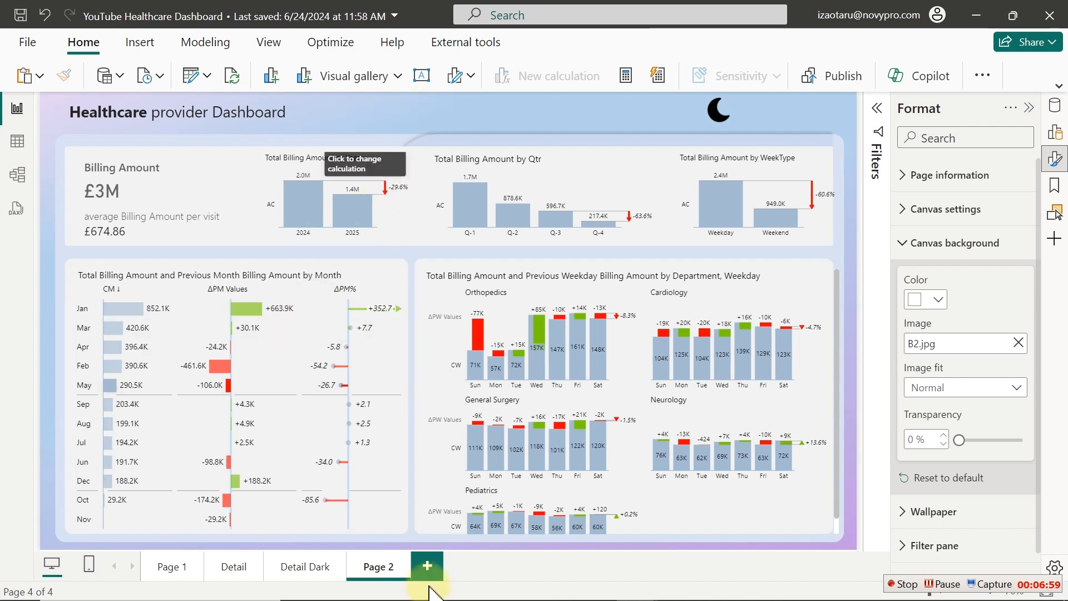
Rename Page 2 as Trend
double_click(375, 567)
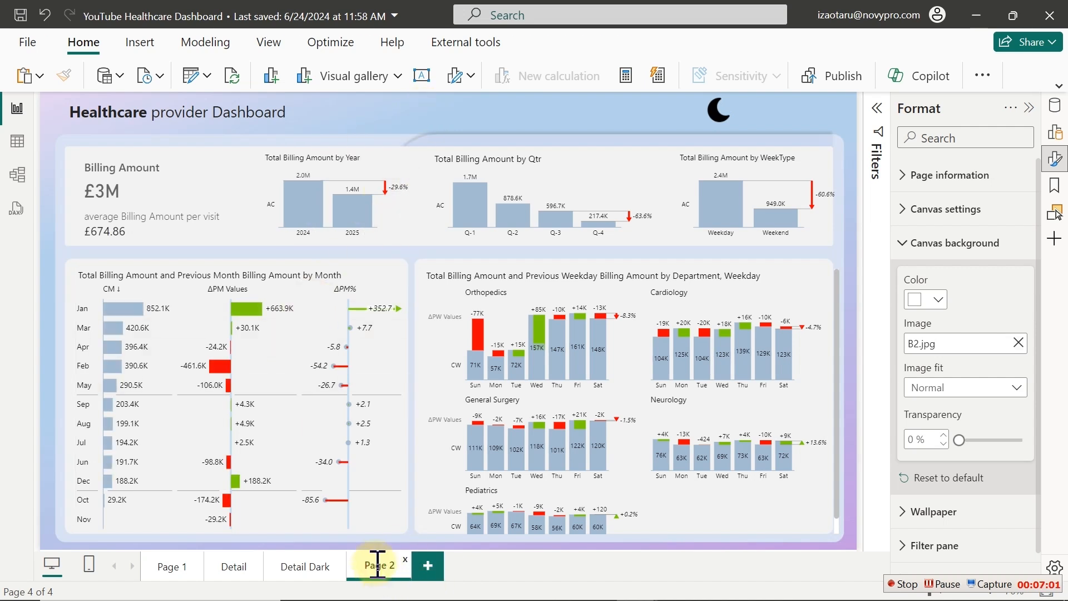
key(ctrl+a)
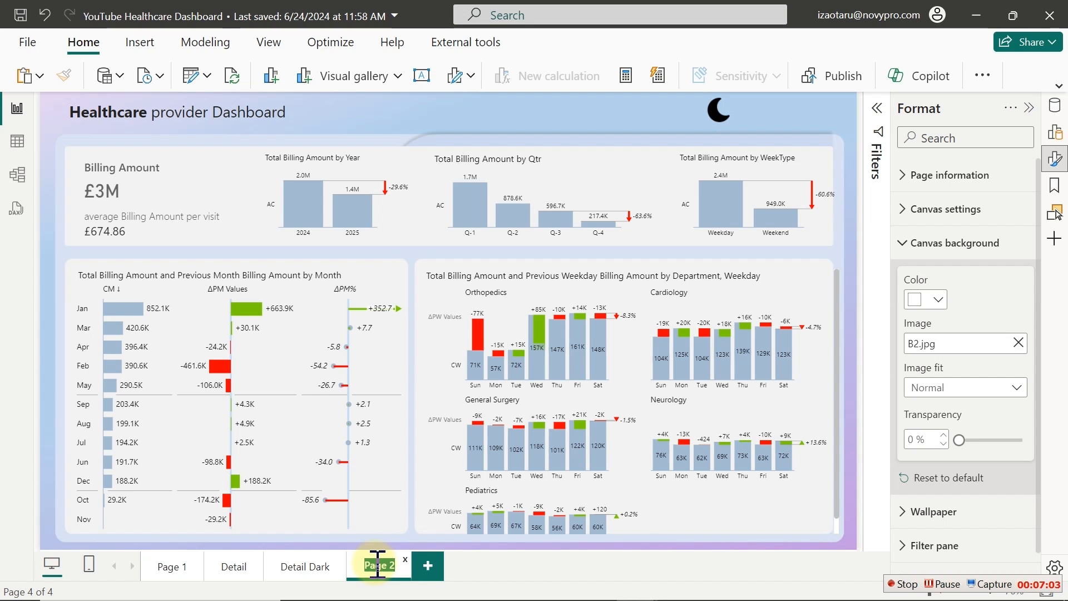
text(Trend)
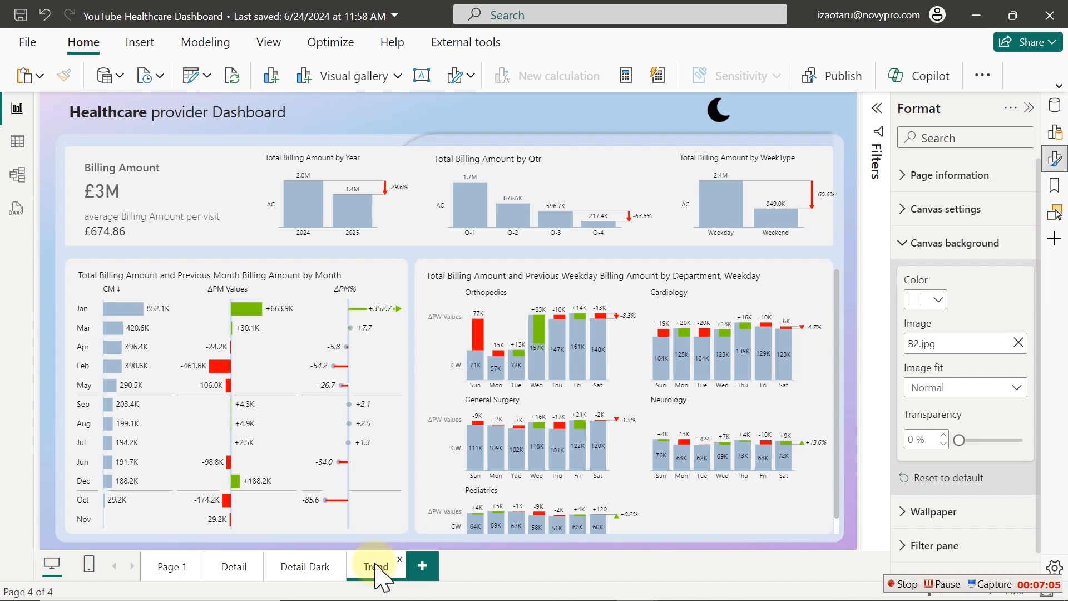
Duplicate the Trend page and rename the copy Trend Dark Mode
right_click(377, 572)
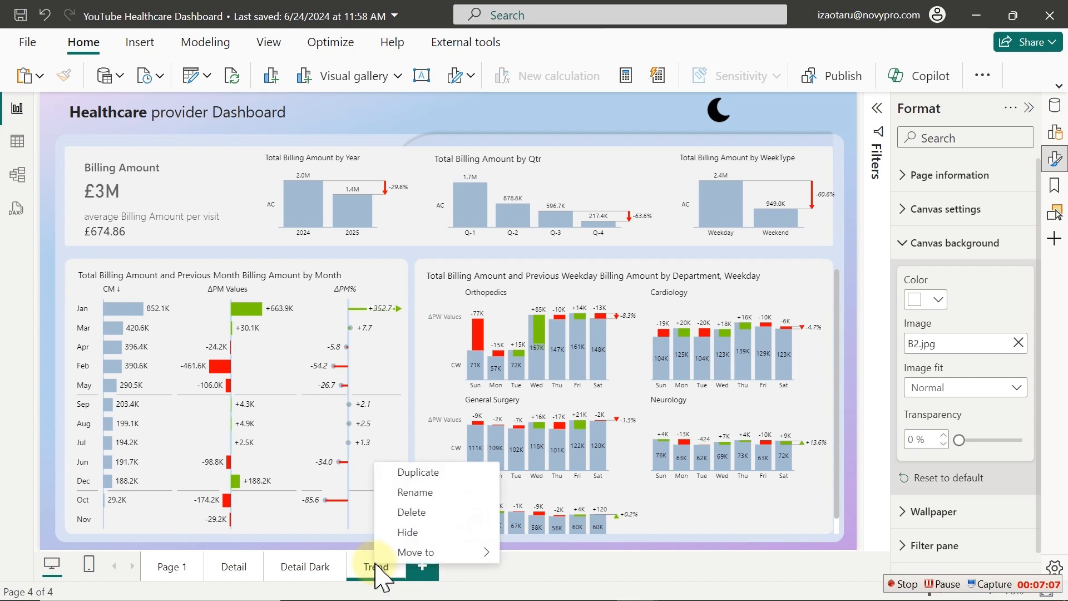
click(432, 473)
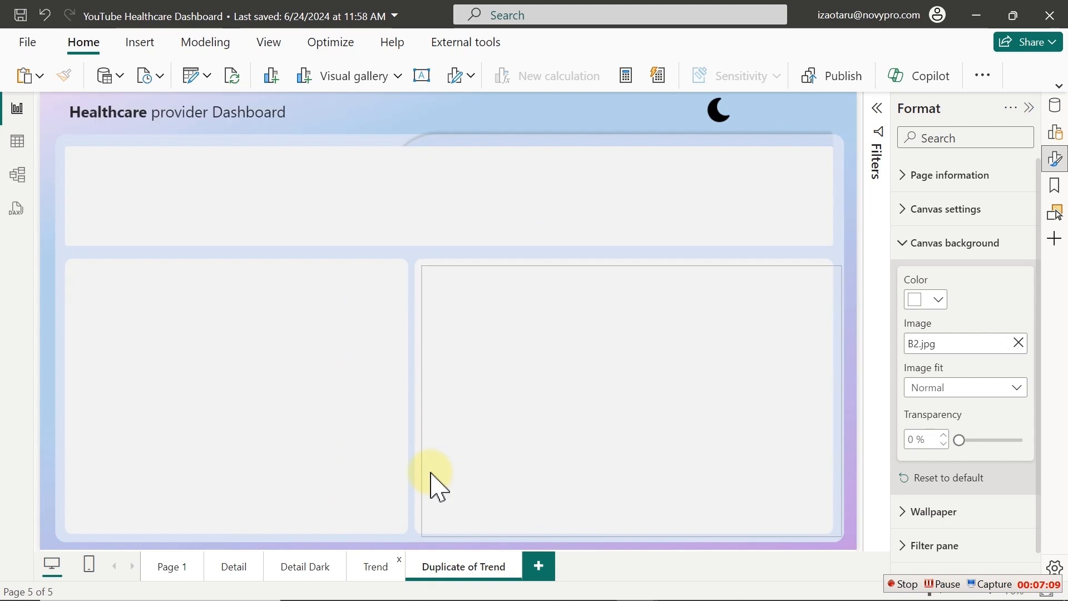
click(449, 566)
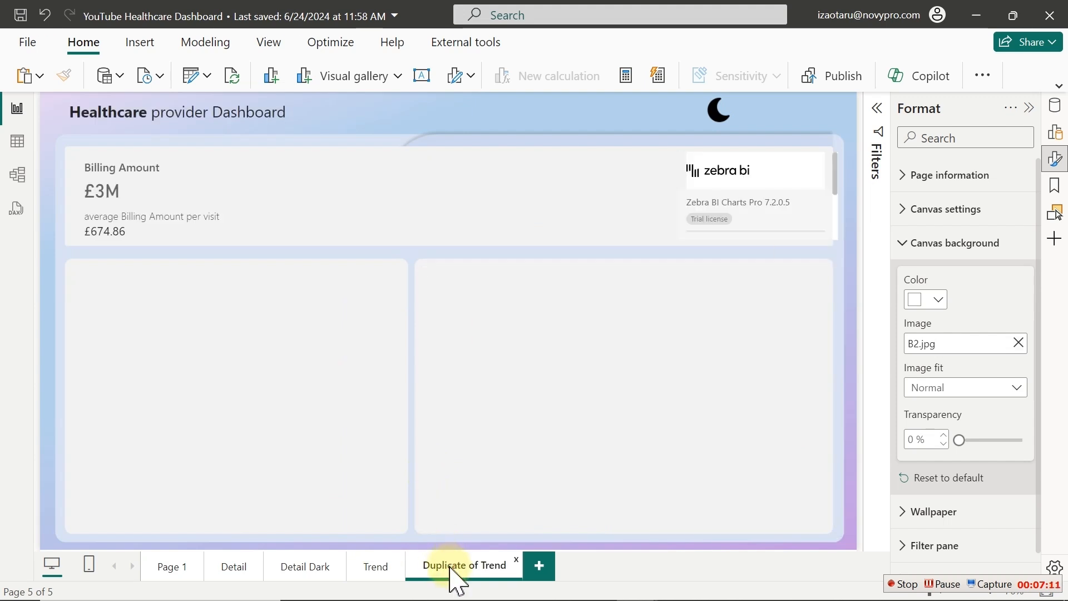
double_click(451, 566)
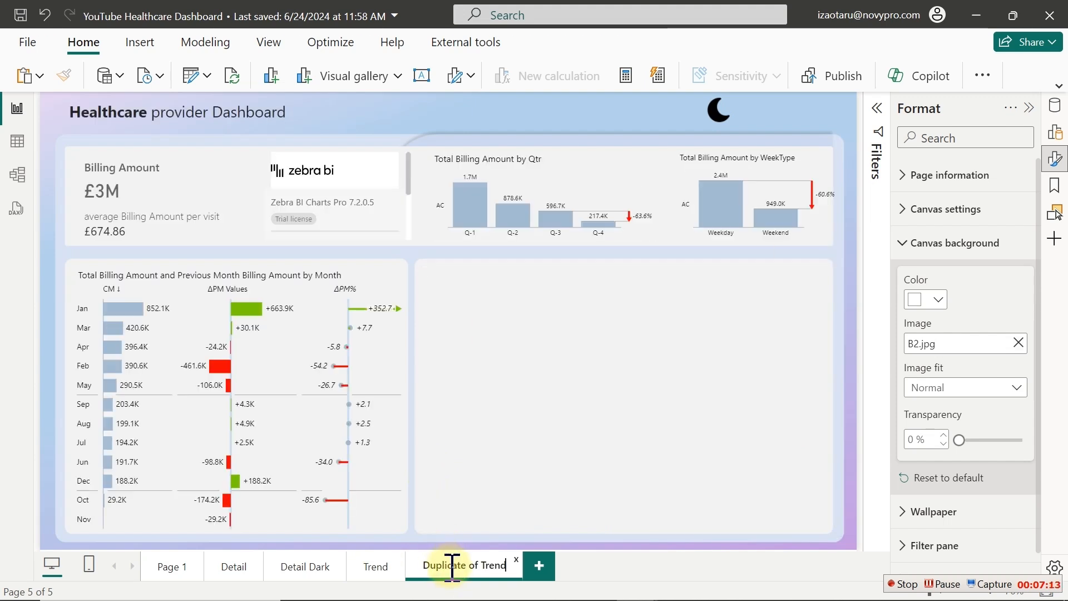
key(ctrl+a)
text(T)
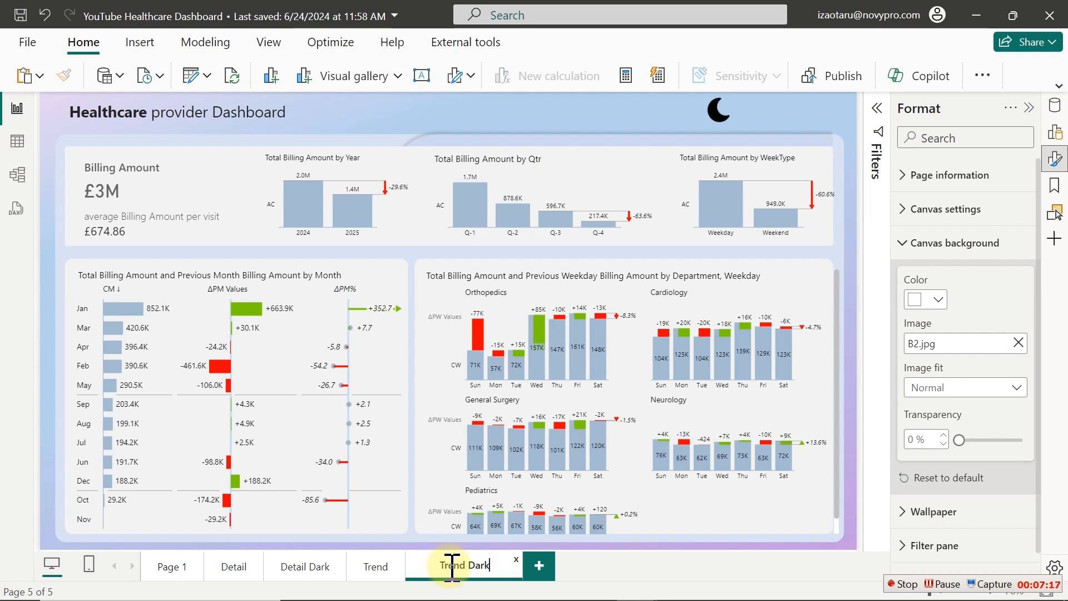
text(rend Dark Mode)
key(Return)
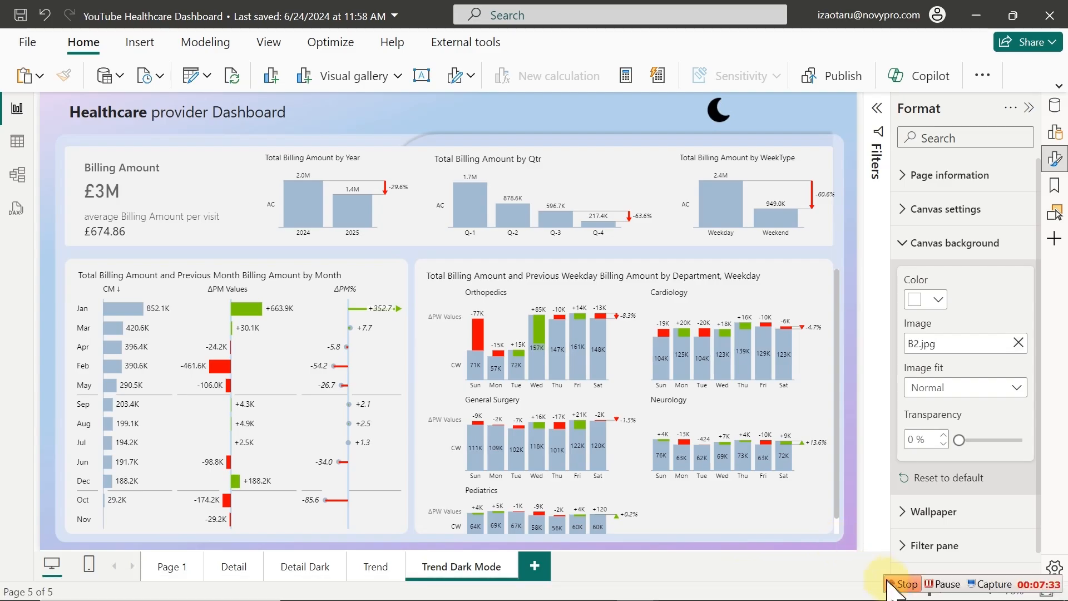
Switch to the background presentation in PowerPoint and duplicate the dark slide 3
click(902, 583)
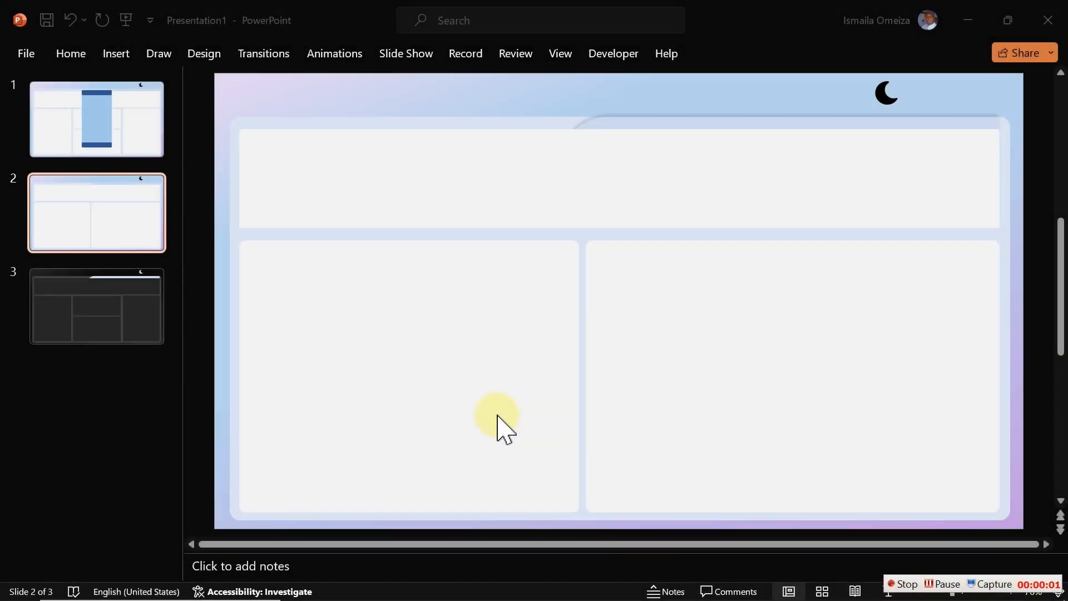
click(127, 322)
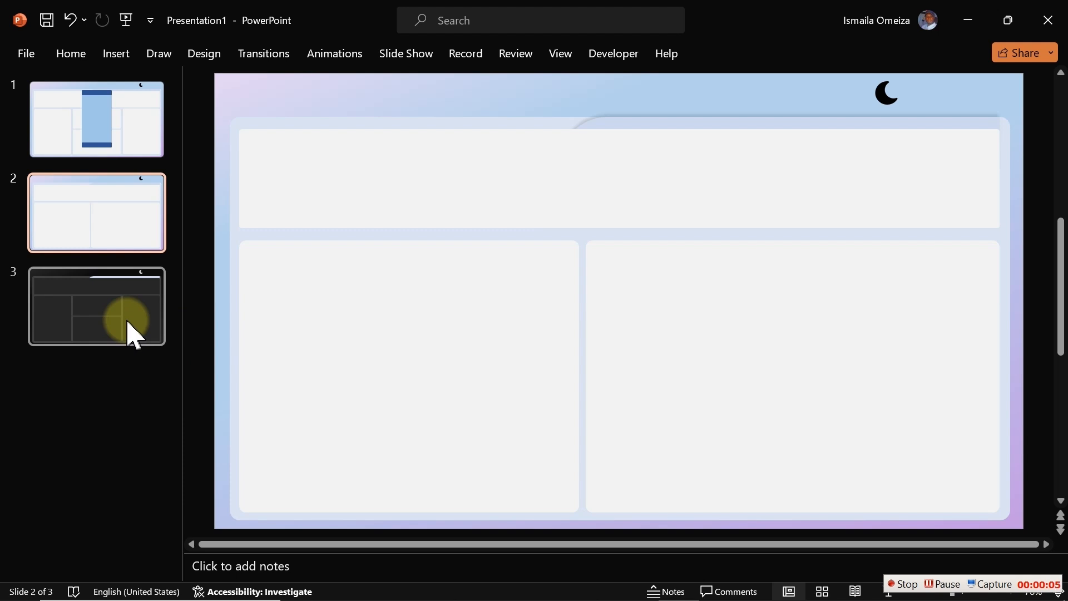
click(128, 324)
right_click(128, 324)
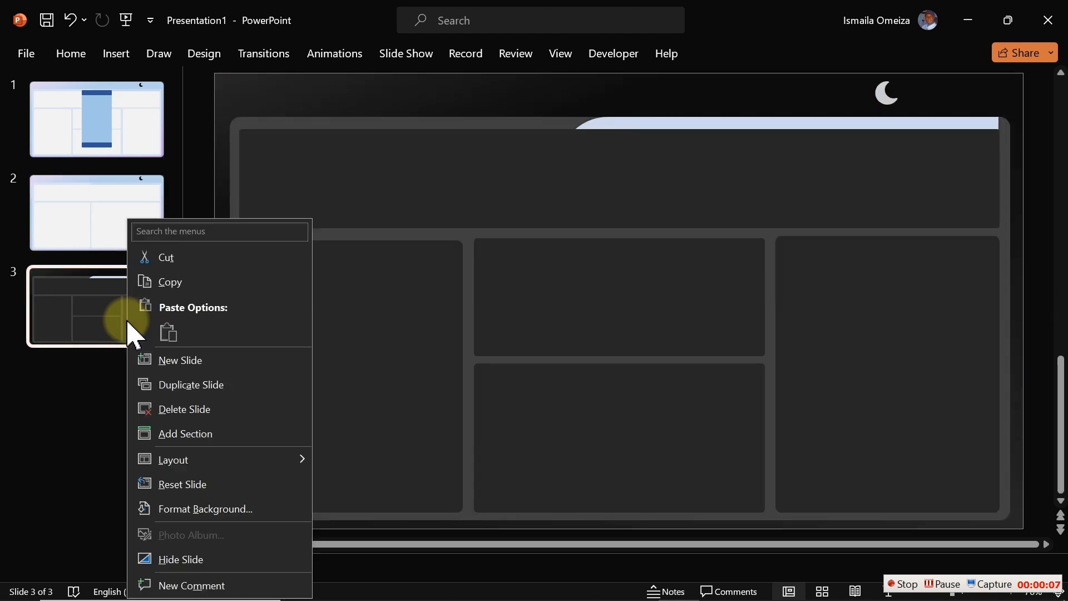
click(189, 386)
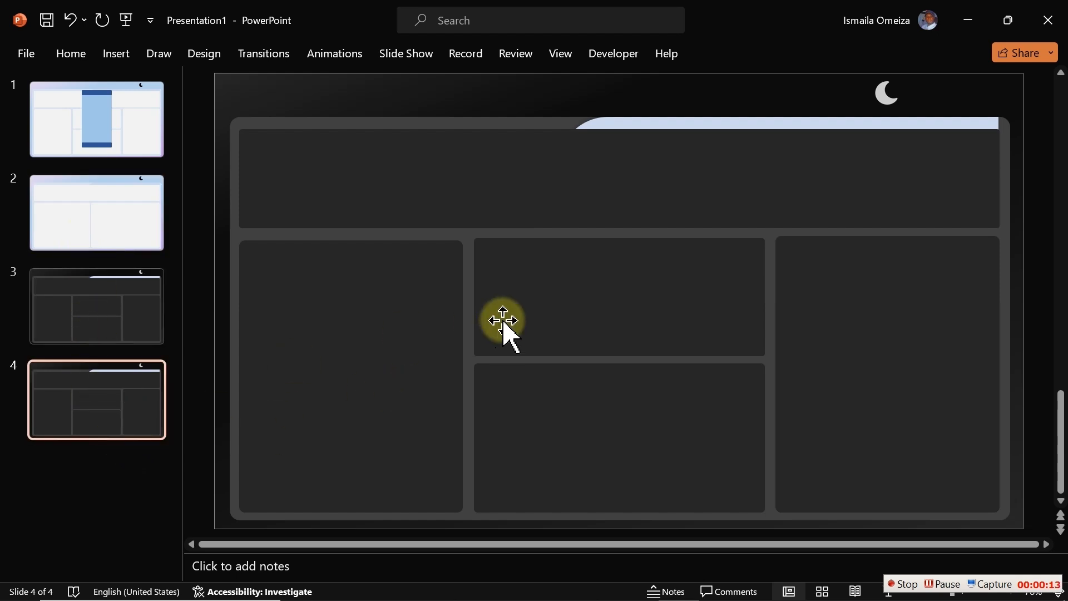
Delete the four panels below the header panel on the duplicated dark slide 4
click(443, 341)
shift+click(586, 320)
shift+click(603, 408)
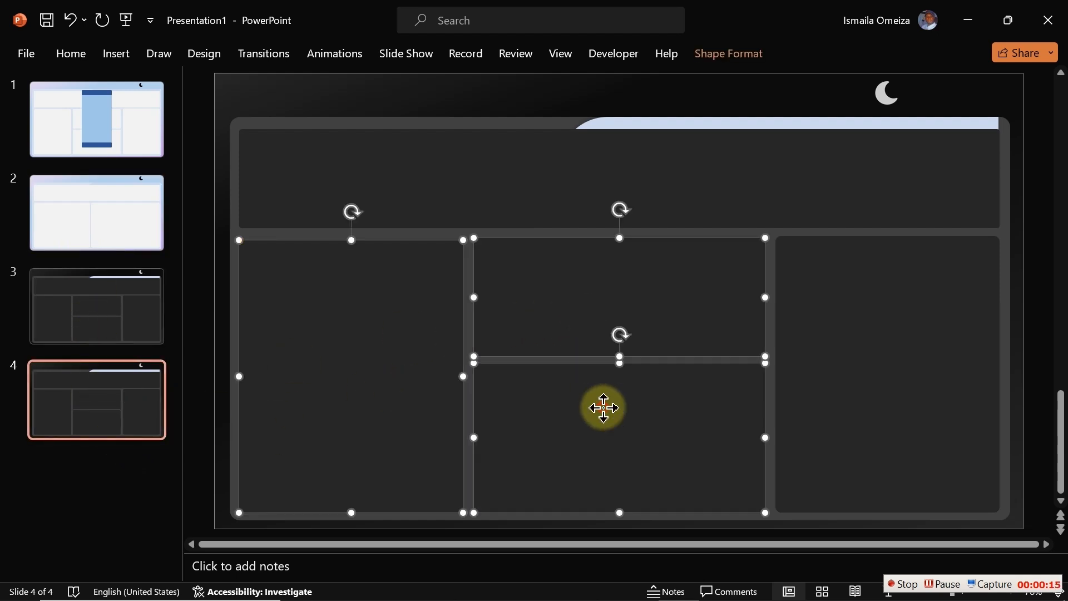
shift+click(838, 380)
key(Delete)
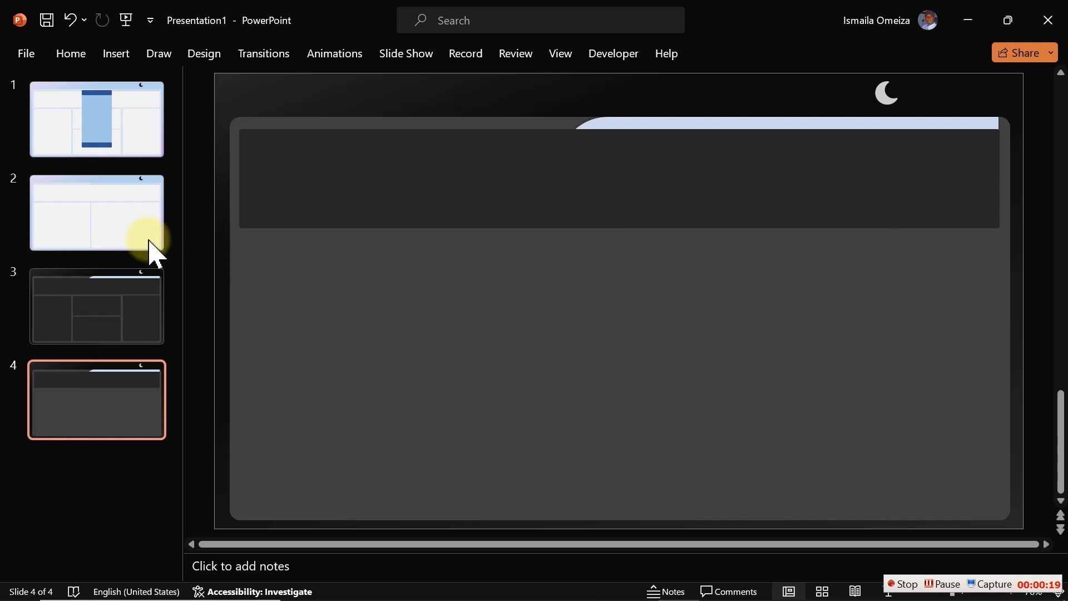
Copy the two large lower panels from slide 2 to the same place on slide 4
click(76, 222)
click(363, 348)
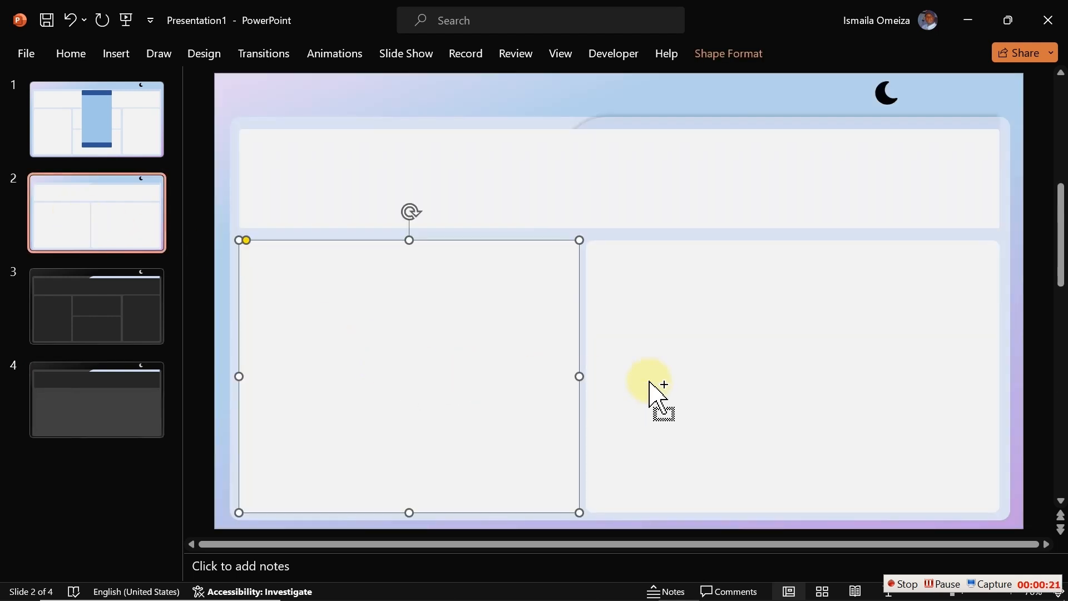
shift+click(678, 381)
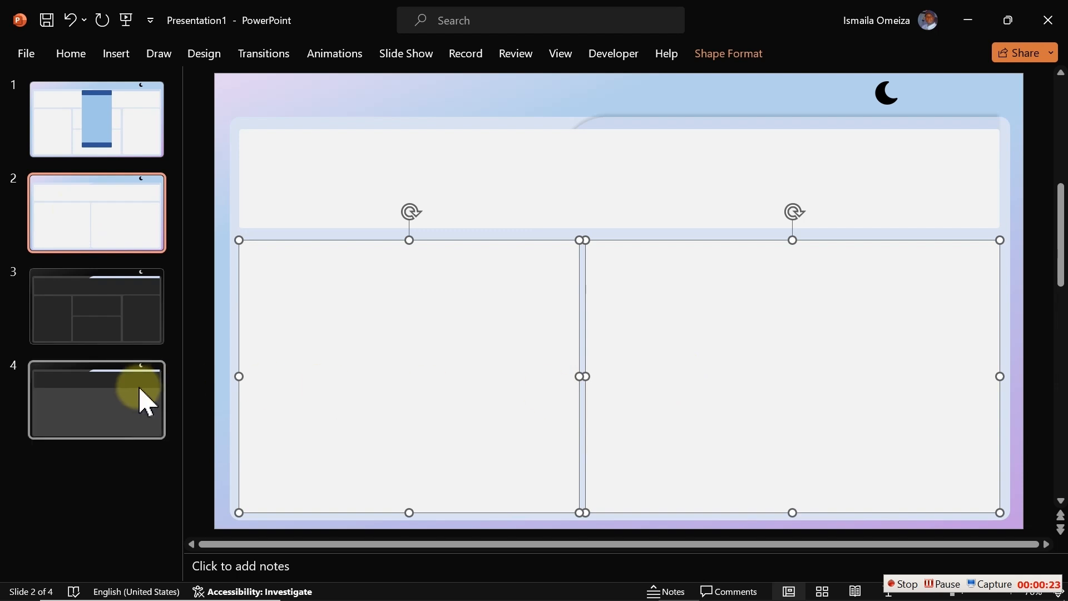
click(139, 401)
key(ctrl+v)
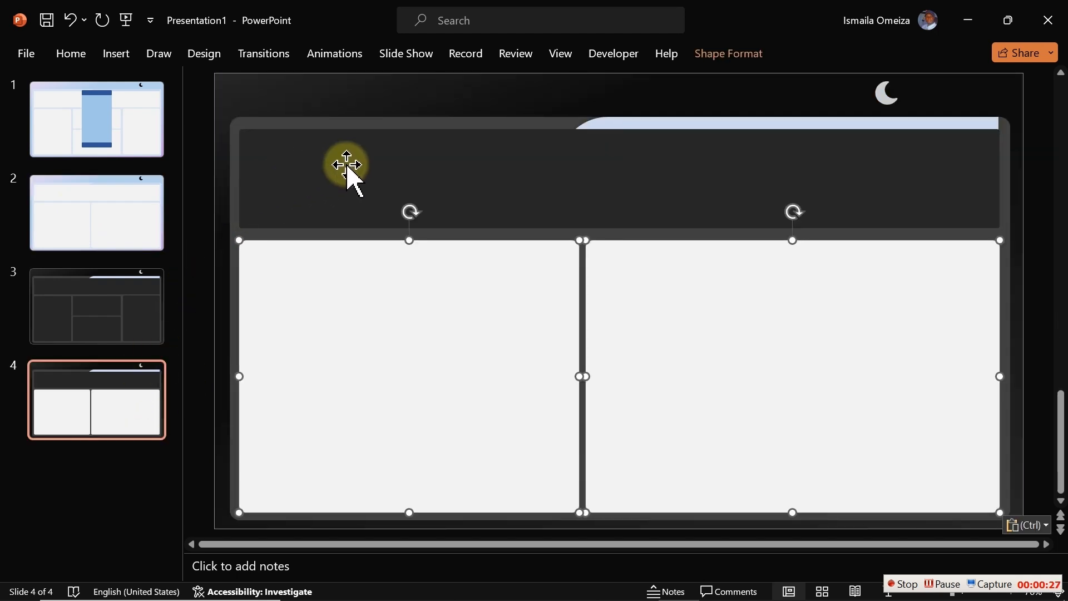
Copy the dark formatting of slide 4's upper panel onto both lower panels with Format Painter
click(419, 96)
click(437, 168)
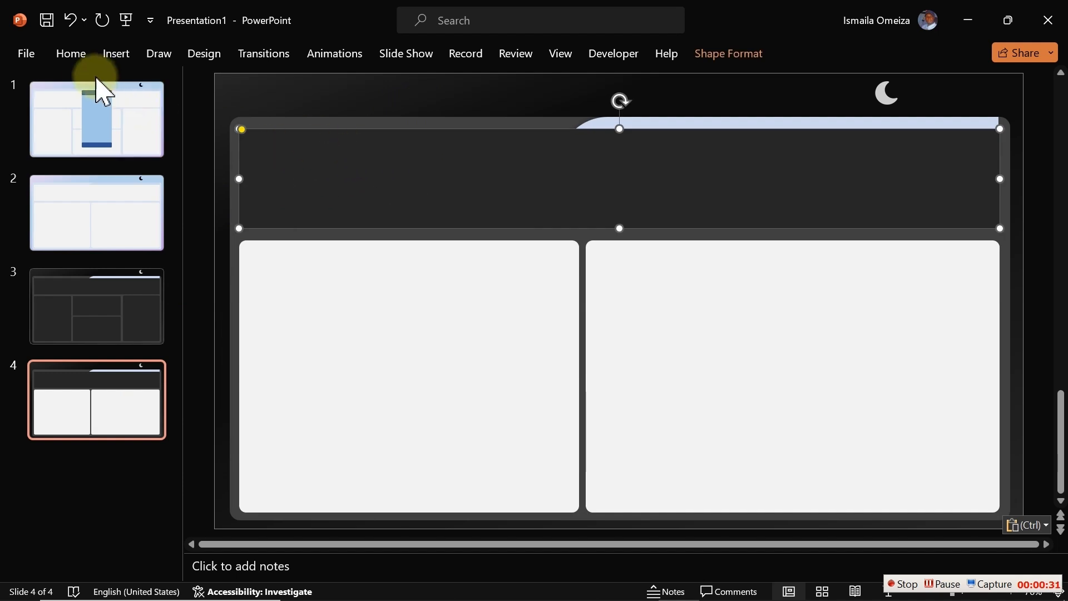
click(73, 56)
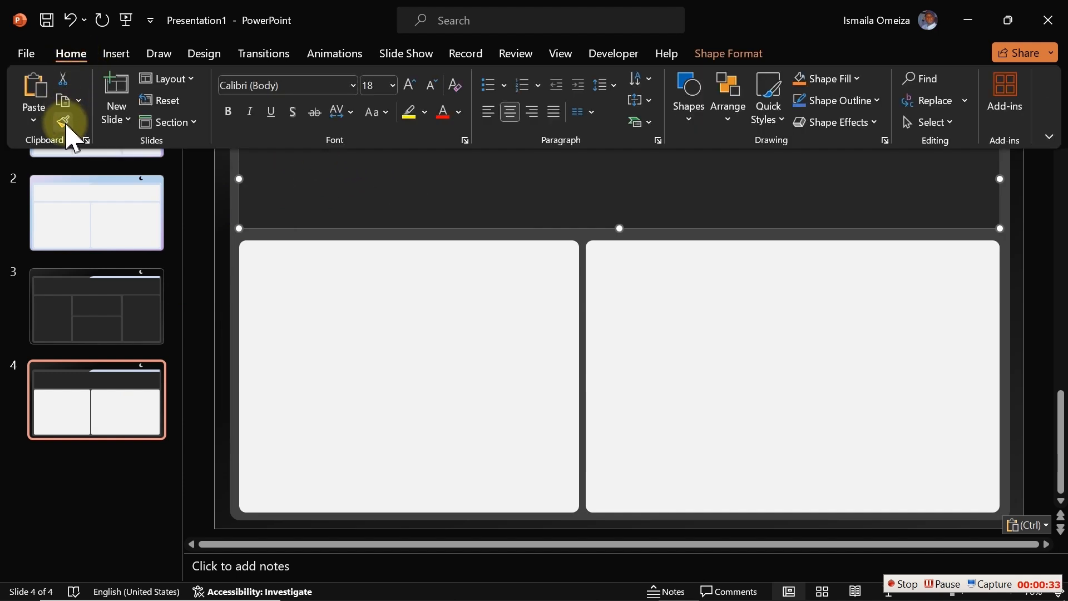
double_click(66, 124)
click(387, 315)
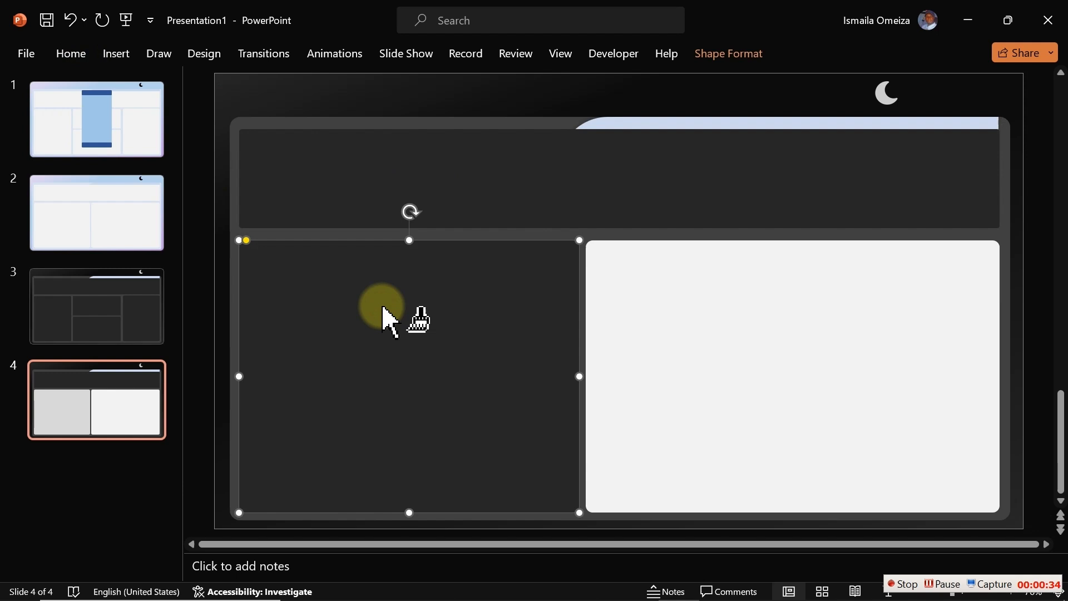
click(721, 354)
key(Escape)
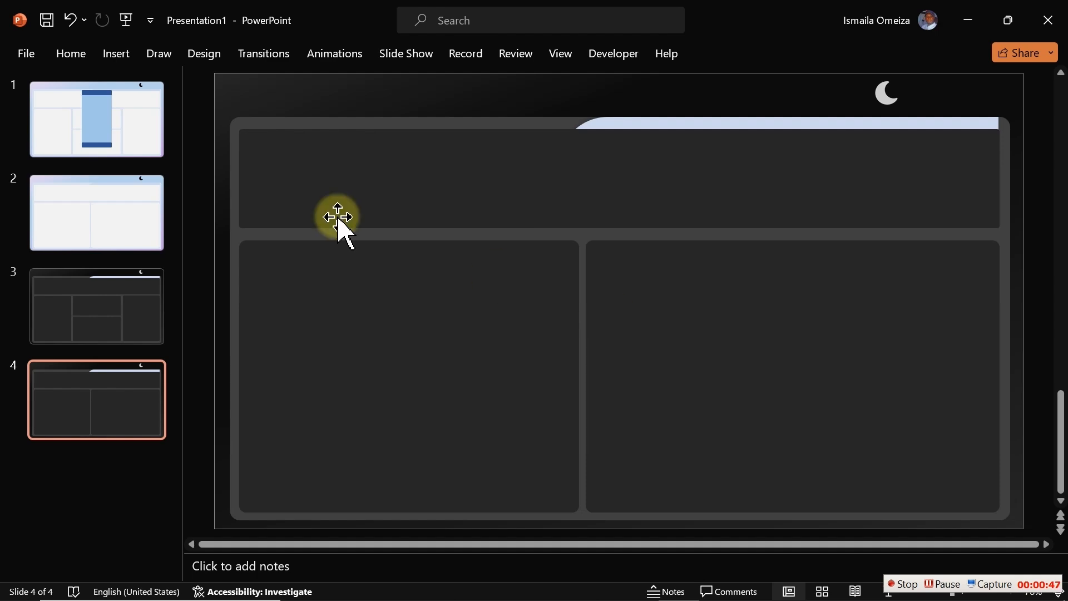
Export slide 4 as a JPEG image named Bg3 in the Backgrounds folder
click(25, 53)
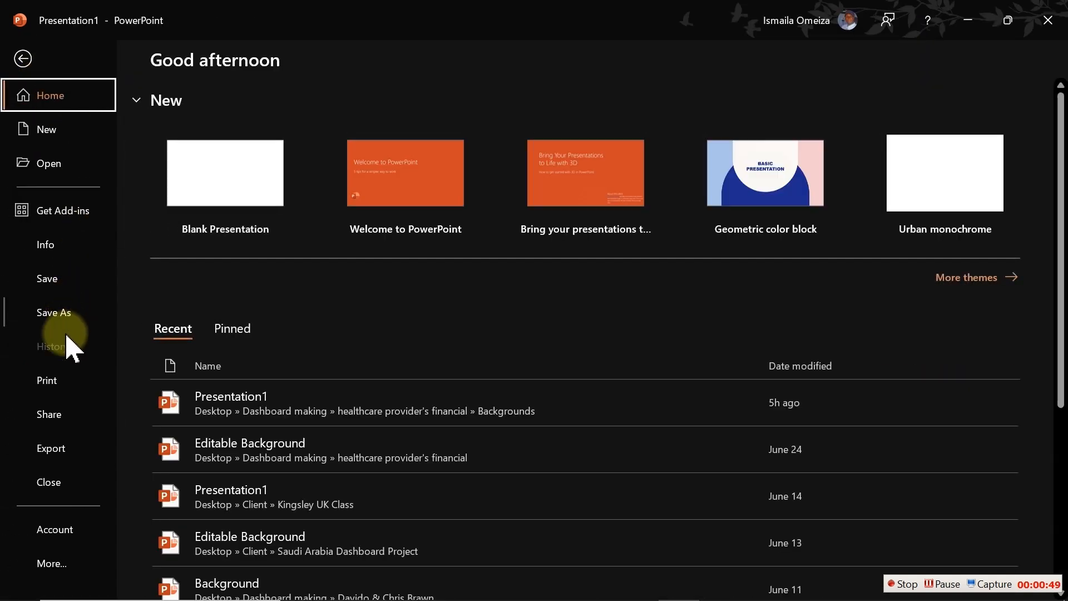
click(67, 449)
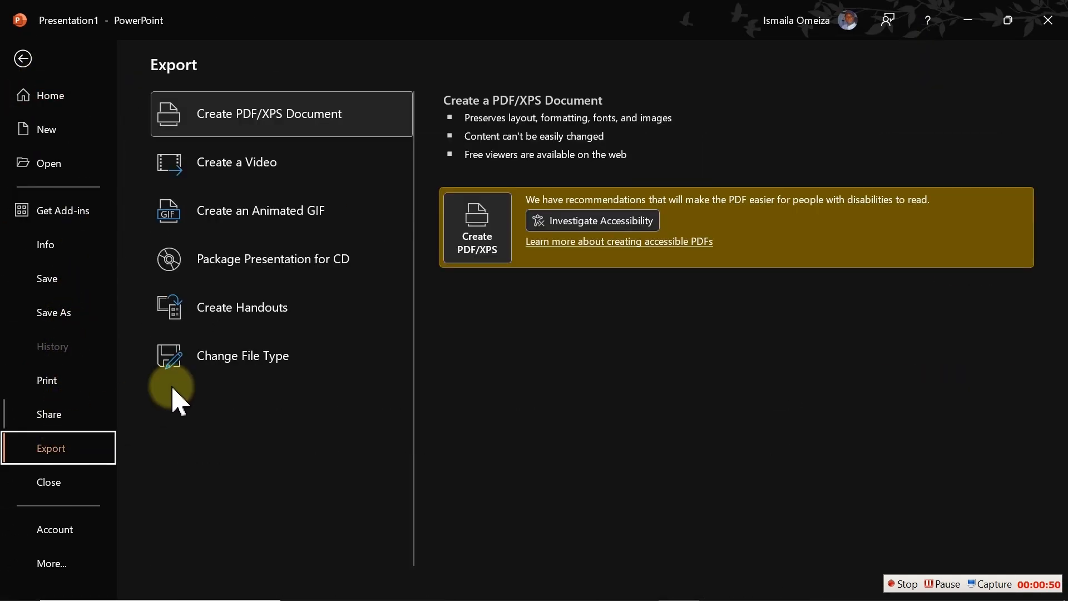
click(229, 361)
key(Escape)
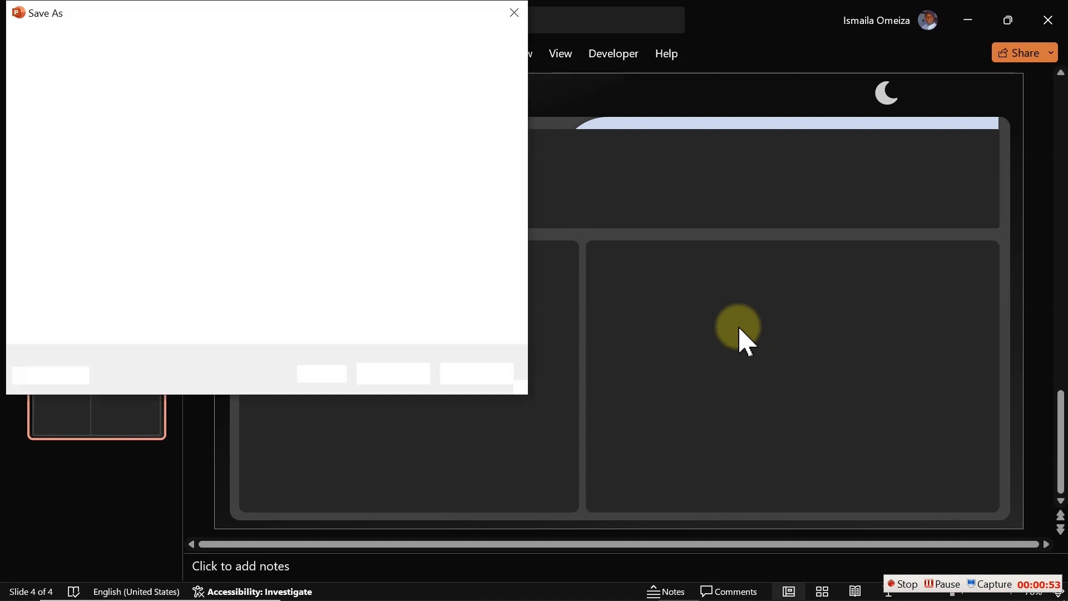
click(371, 168)
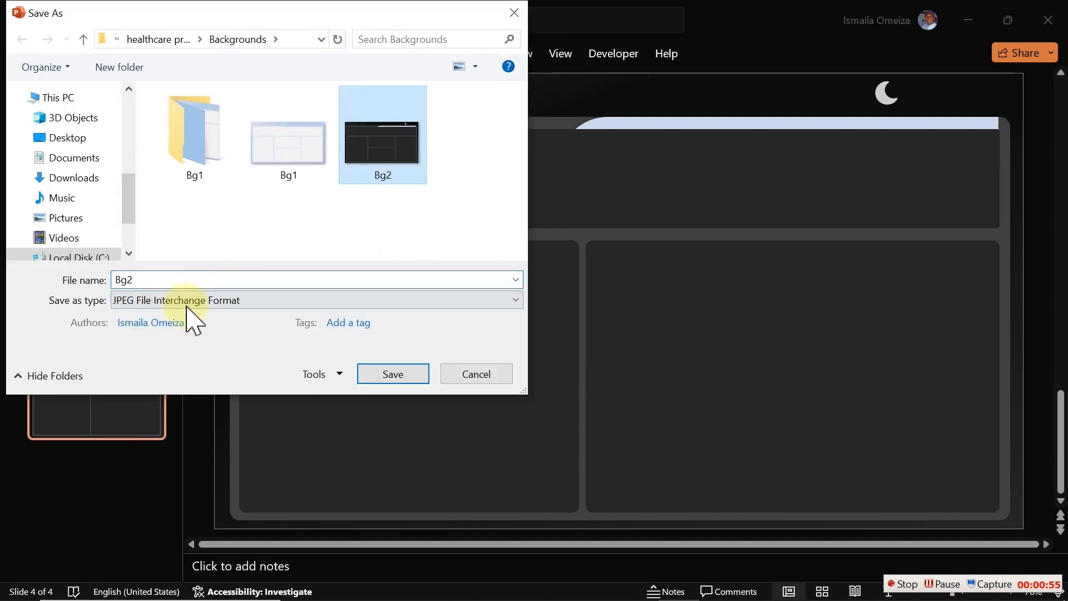
double_click(152, 279)
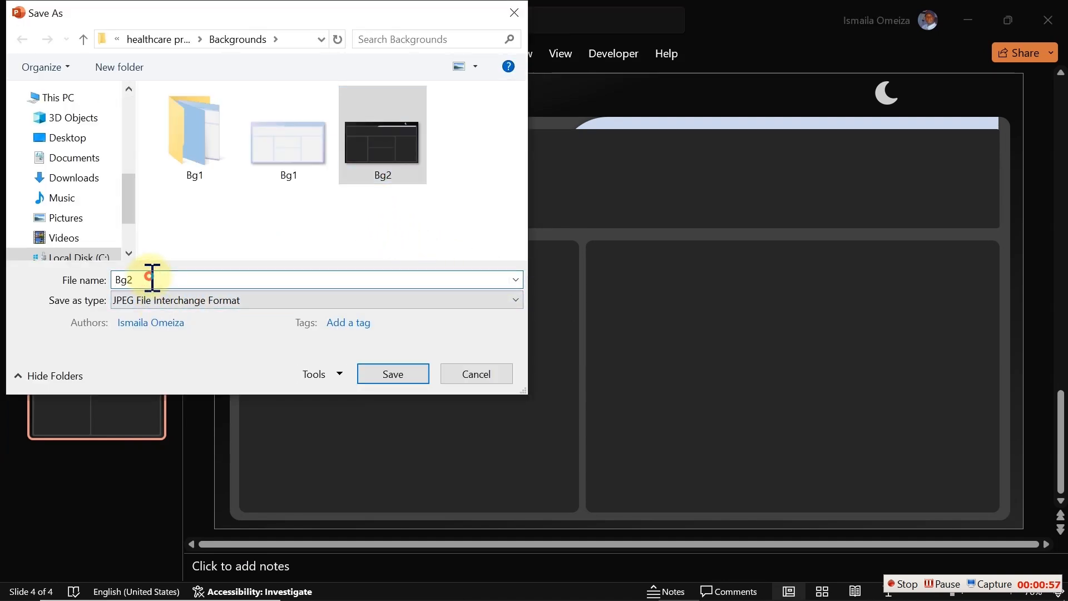
key(BackSpace)
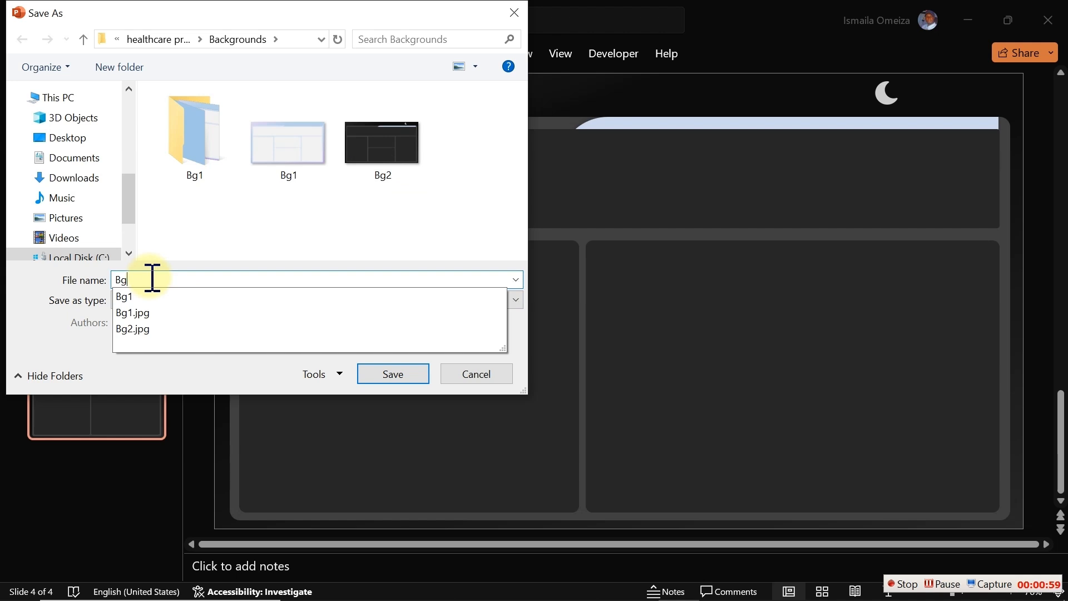
text(3)
click(383, 376)
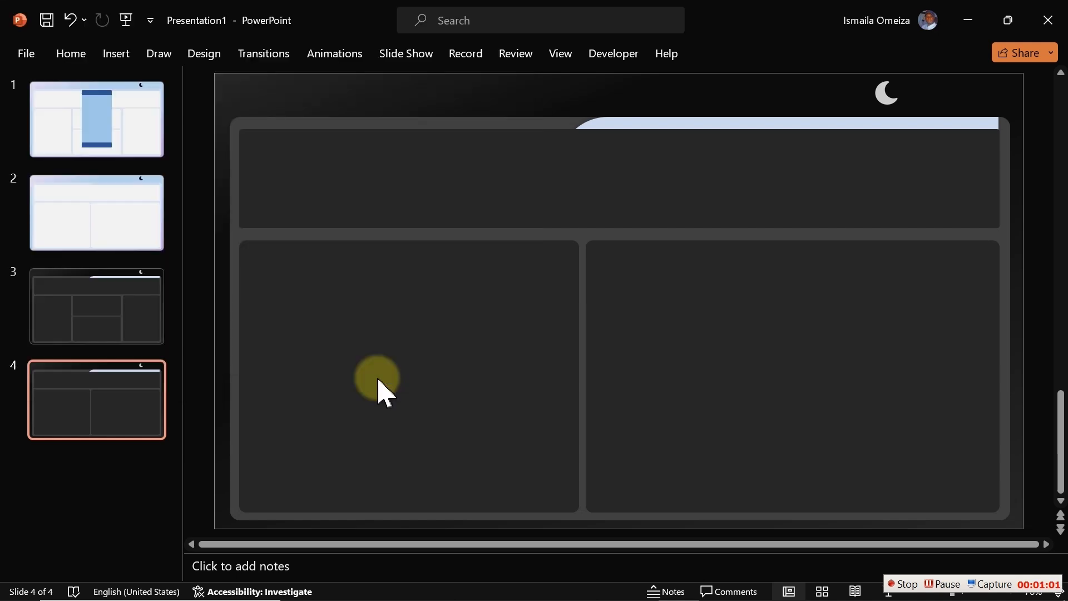
click(550, 360)
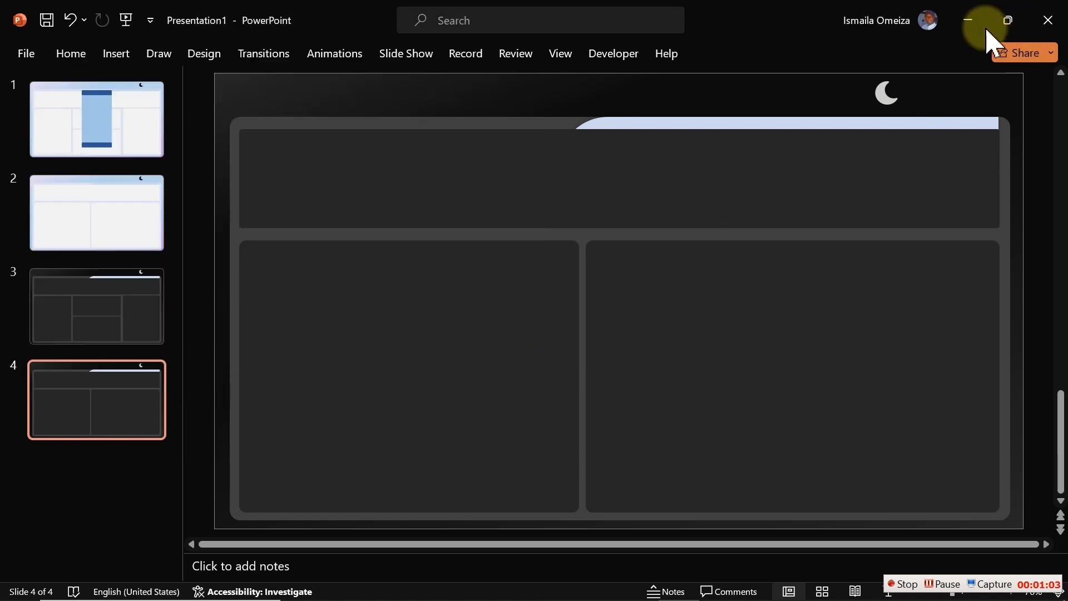
Return to Power BI and replace the Trend Dark Mode page's canvas background image with Bg3.jpg from the Backgrounds folder
click(968, 21)
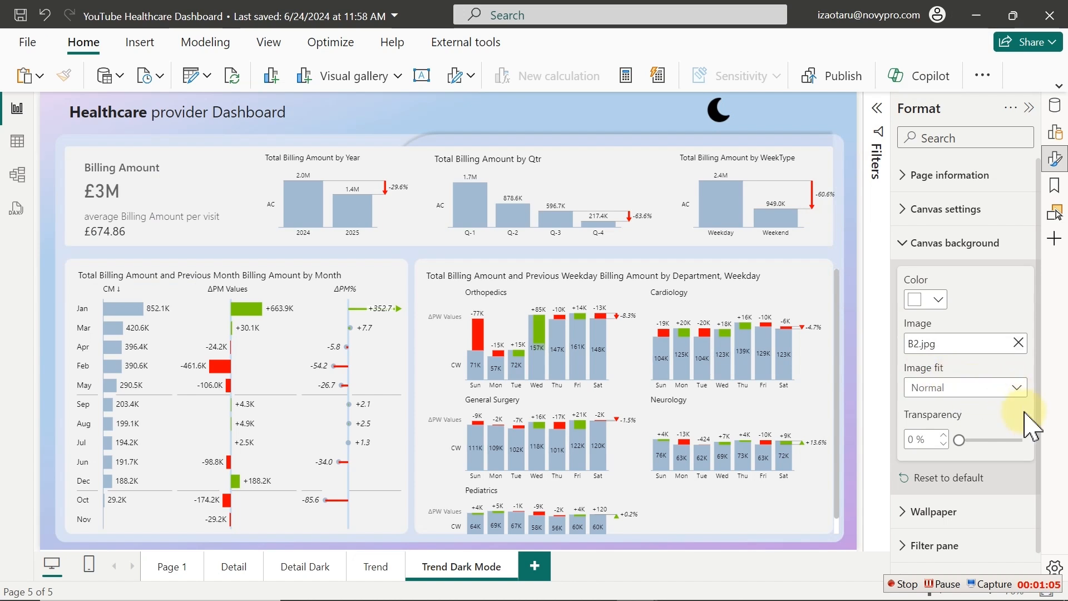
click(632, 110)
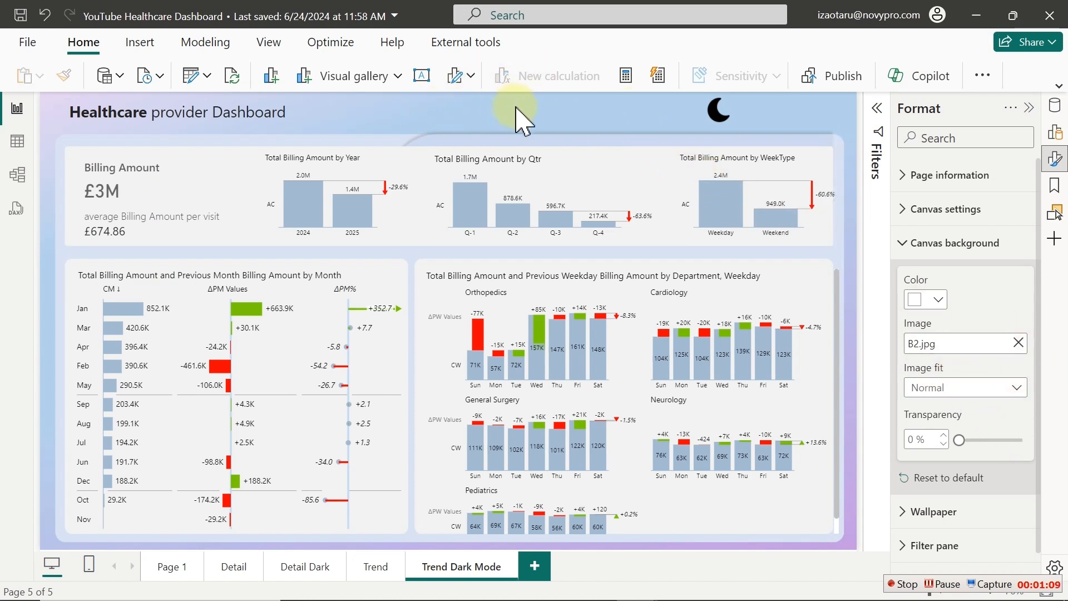
click(1018, 343)
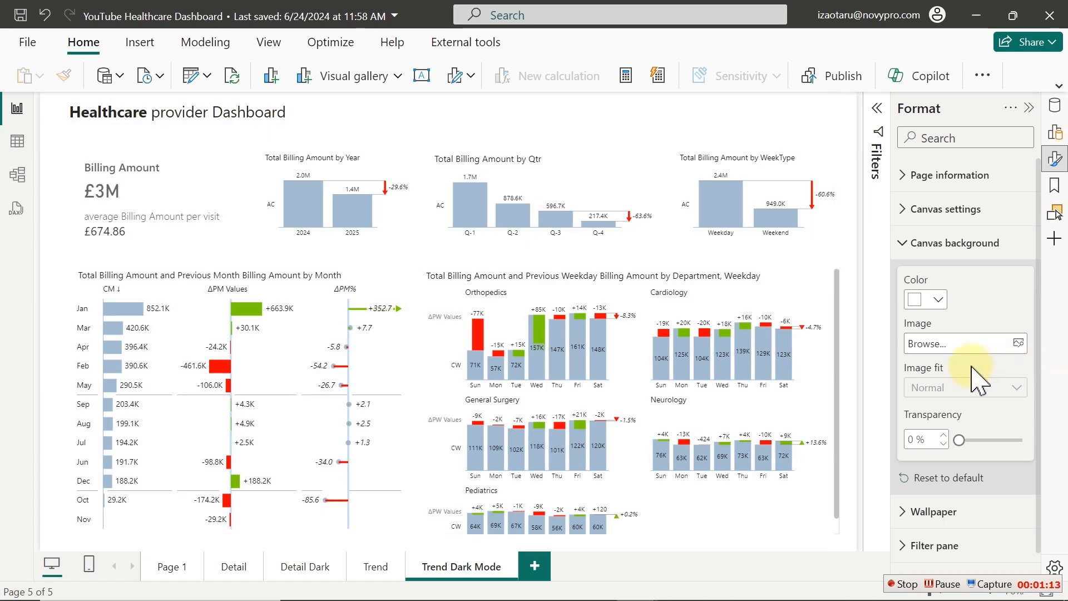
click(1018, 343)
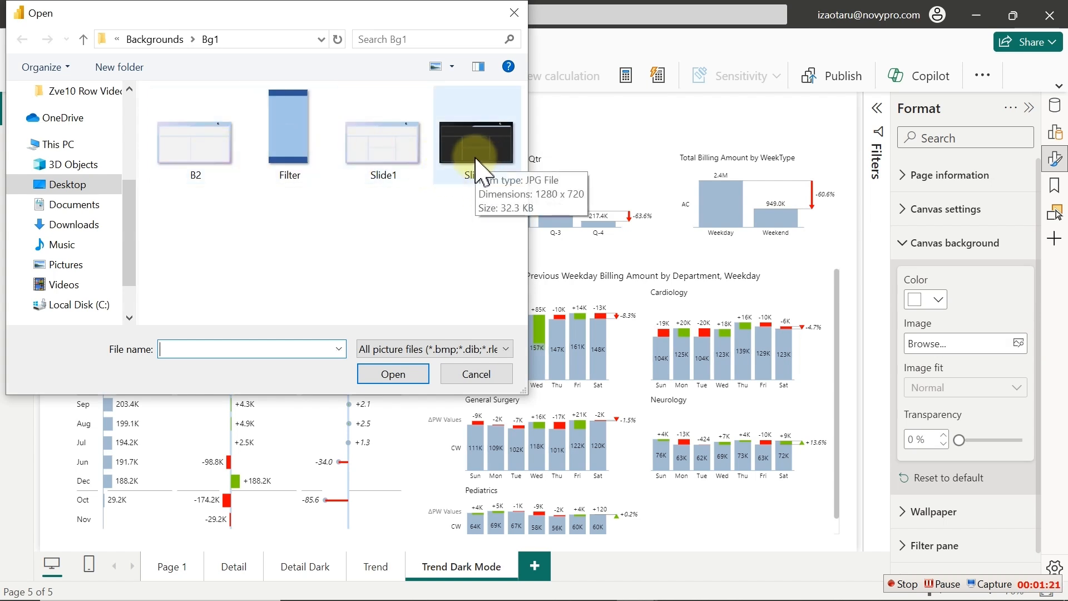
click(147, 39)
double_click(206, 129)
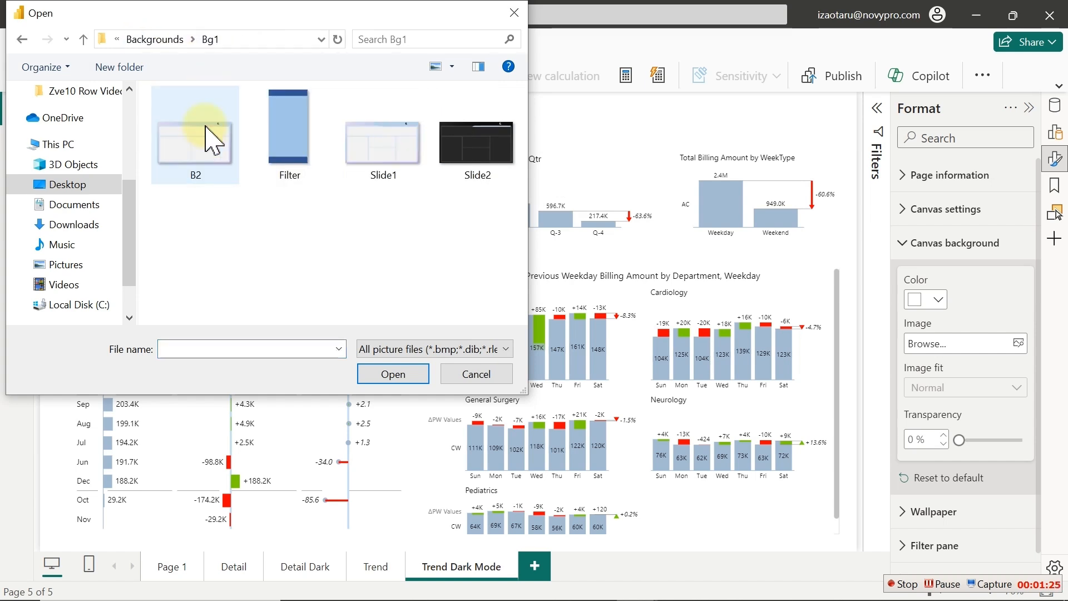
click(156, 39)
double_click(468, 146)
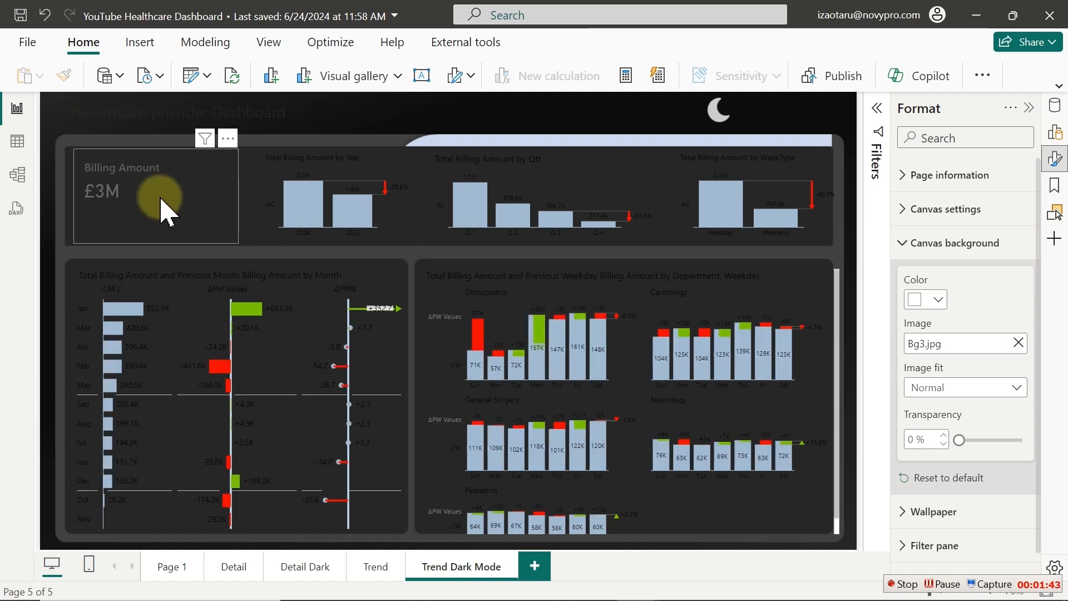
Change all the text of the Healthcare provider Dashboard title to light grey
click(183, 111)
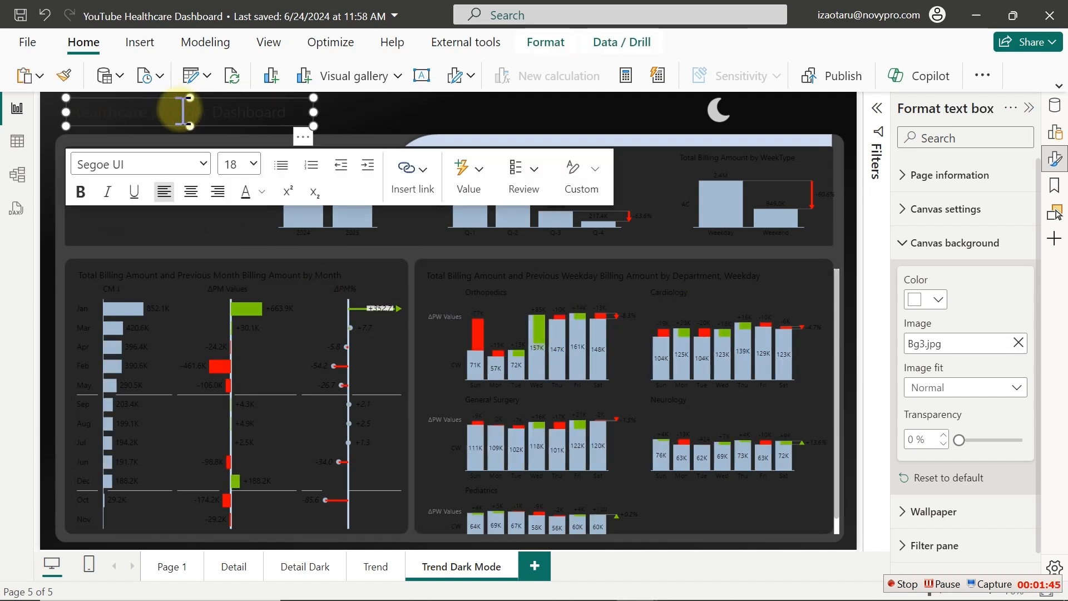
triple_click(184, 111)
click(266, 196)
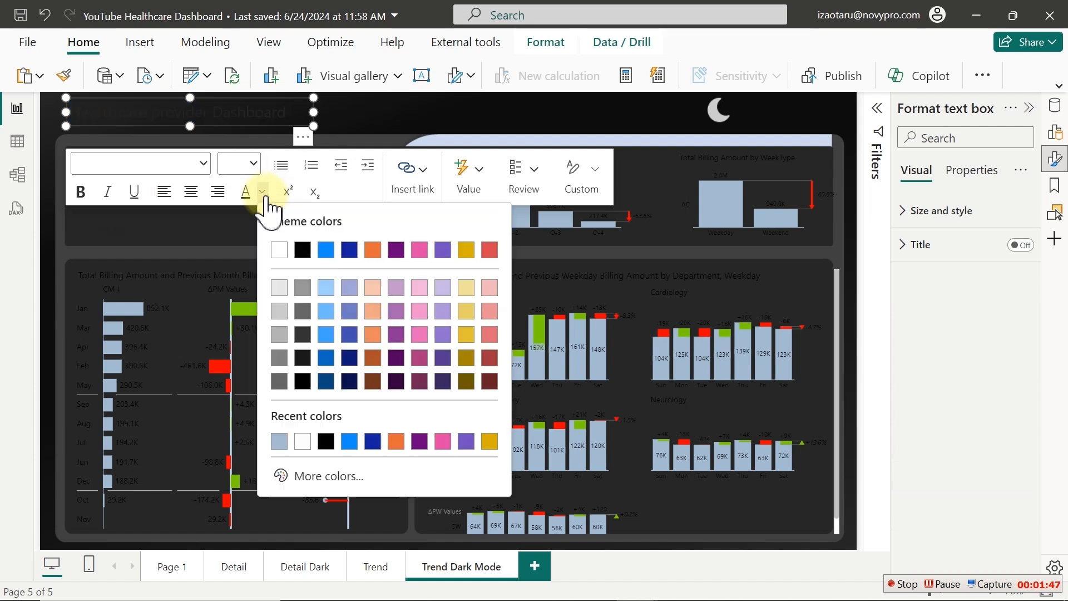
click(282, 298)
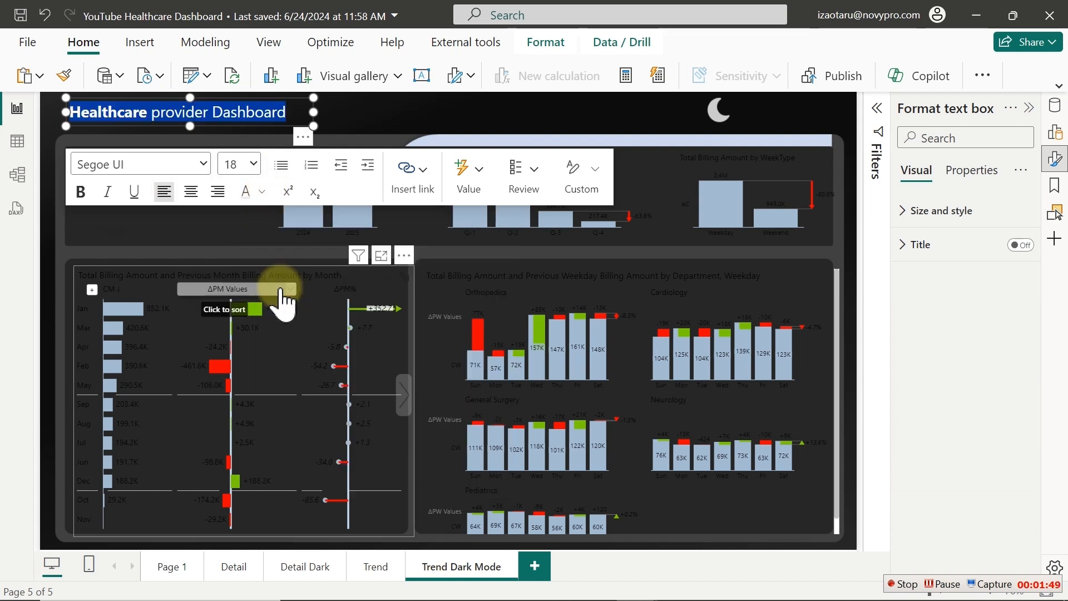
click(418, 122)
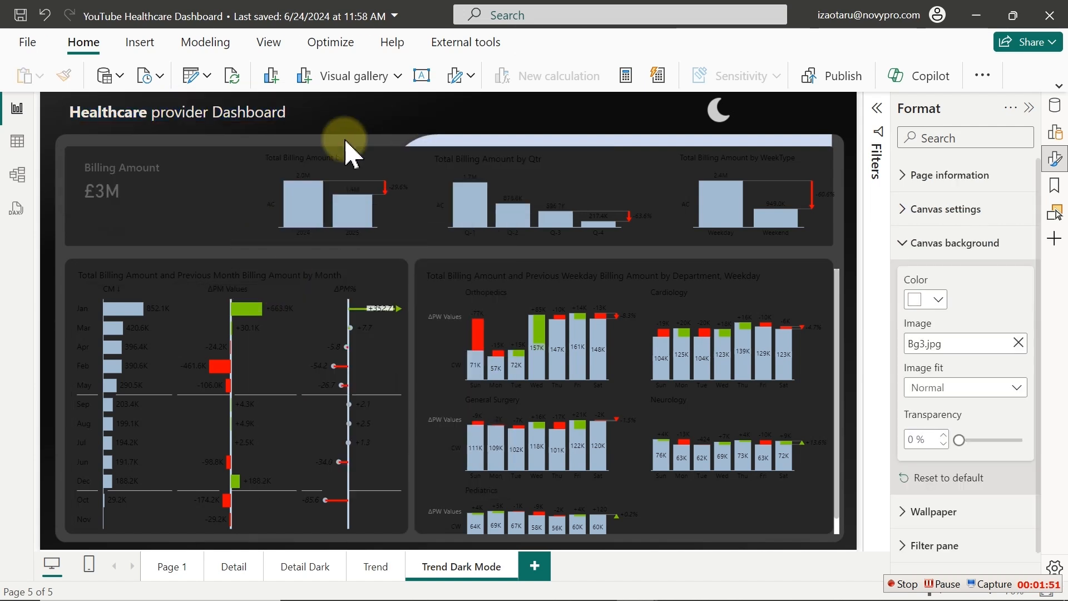
Set the callout value color of the Billing Amount card to White, 10% darker
click(167, 194)
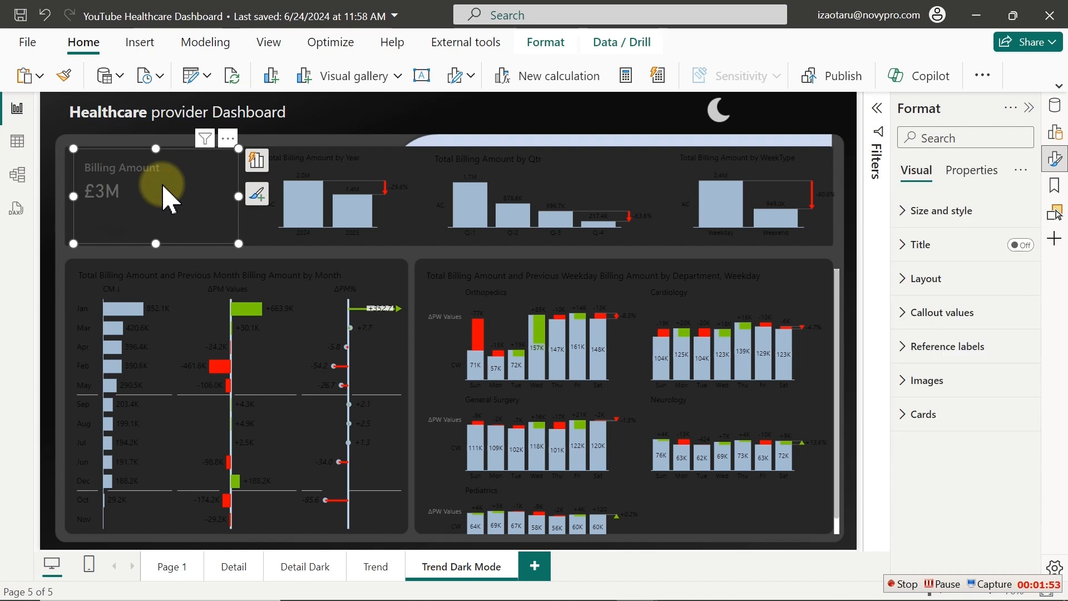
click(939, 313)
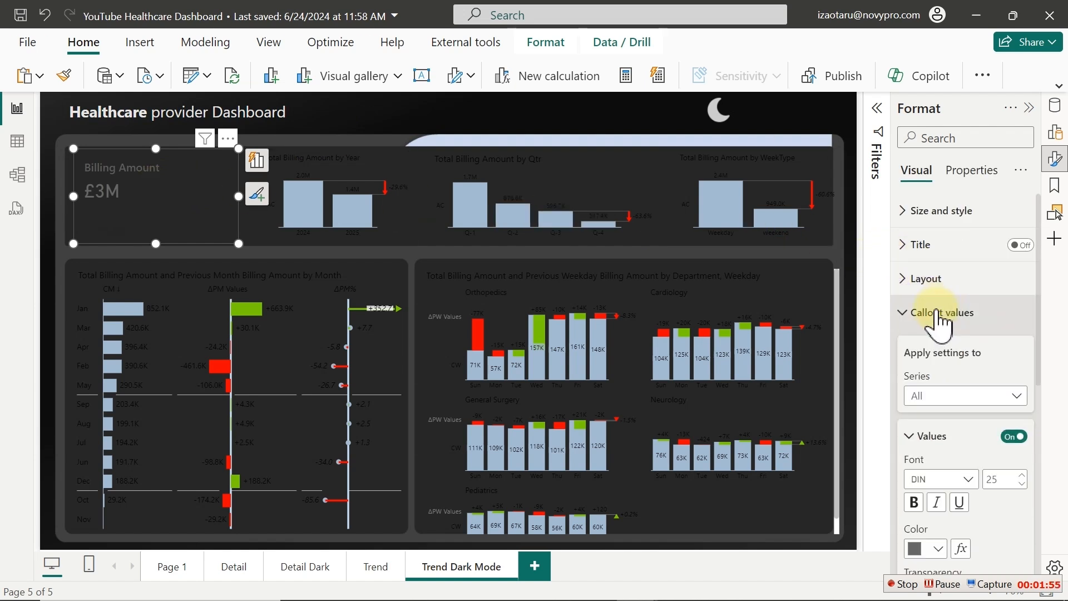
click(939, 549)
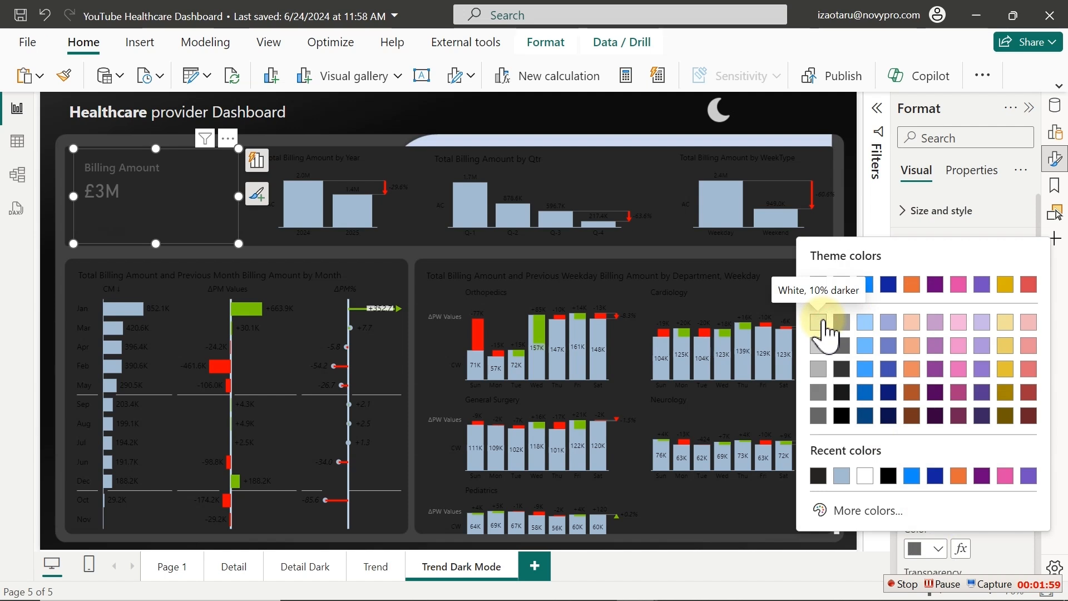
click(822, 324)
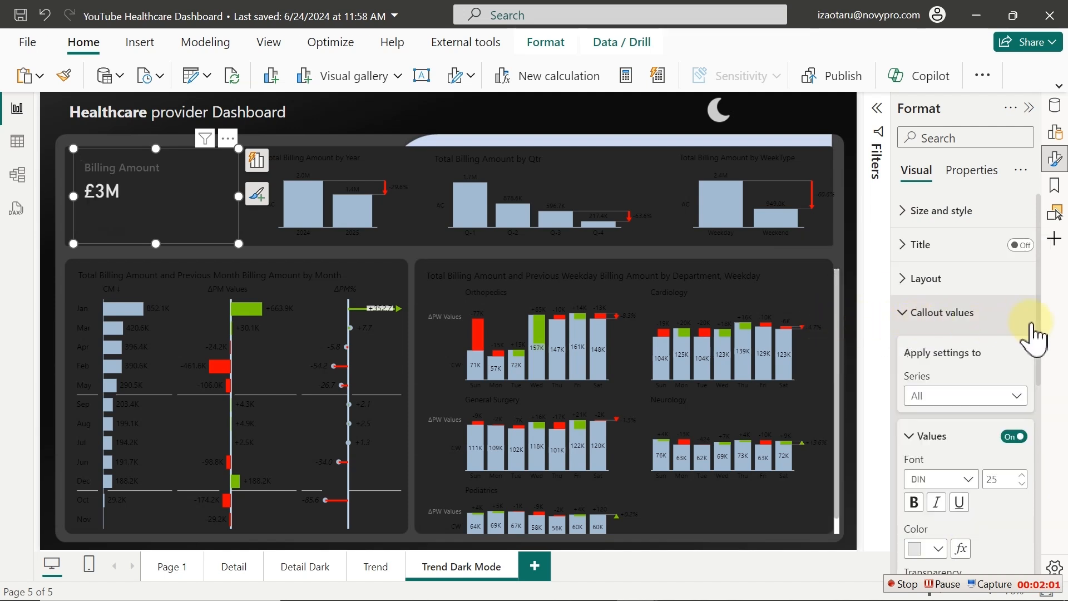
Set the color of the Billing Amount card's callout label to the light grey #cccccc
drag(1039, 317, 1039, 437)
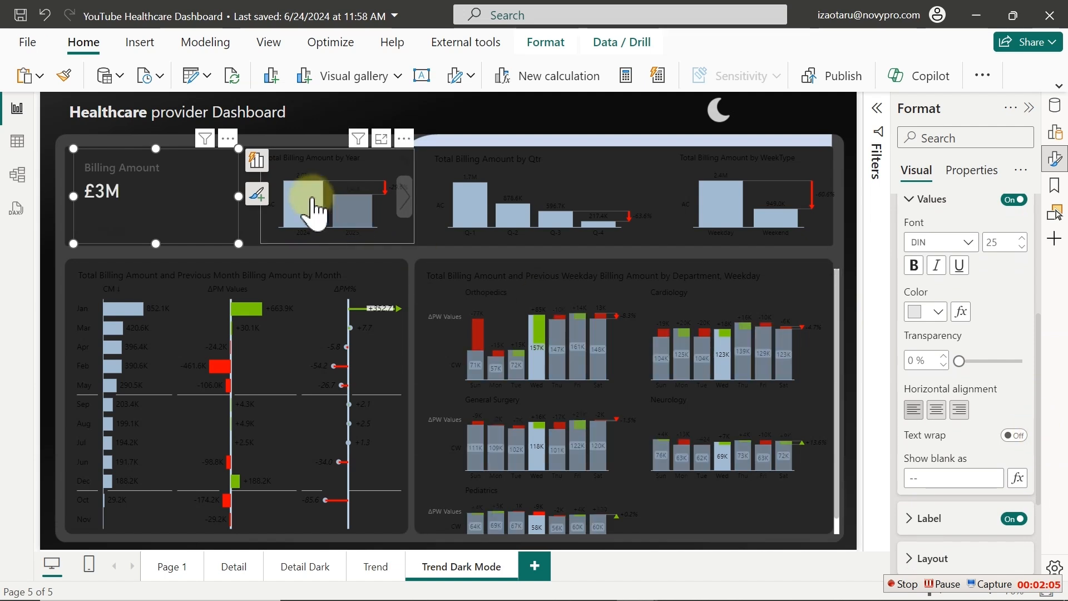
click(257, 162)
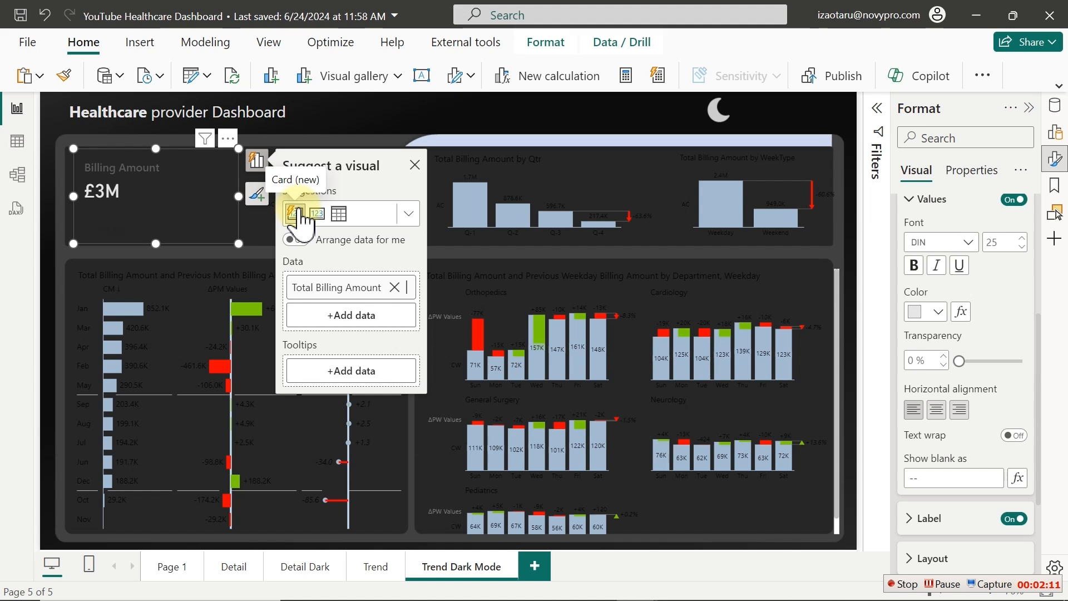
click(923, 523)
scroll(1049, 350, down, 3)
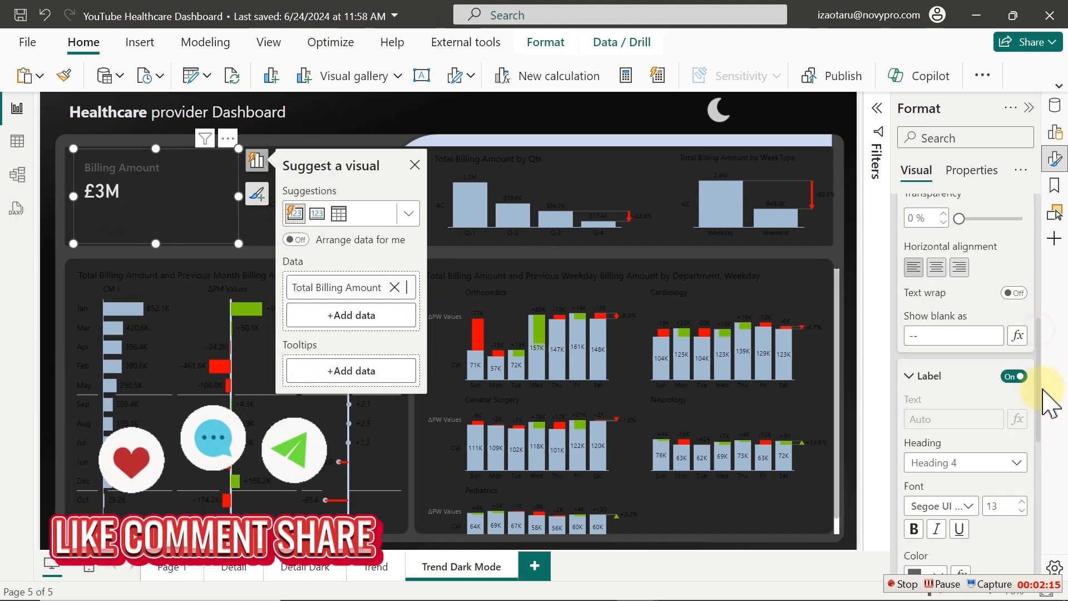
scroll(1050, 402, down, 4)
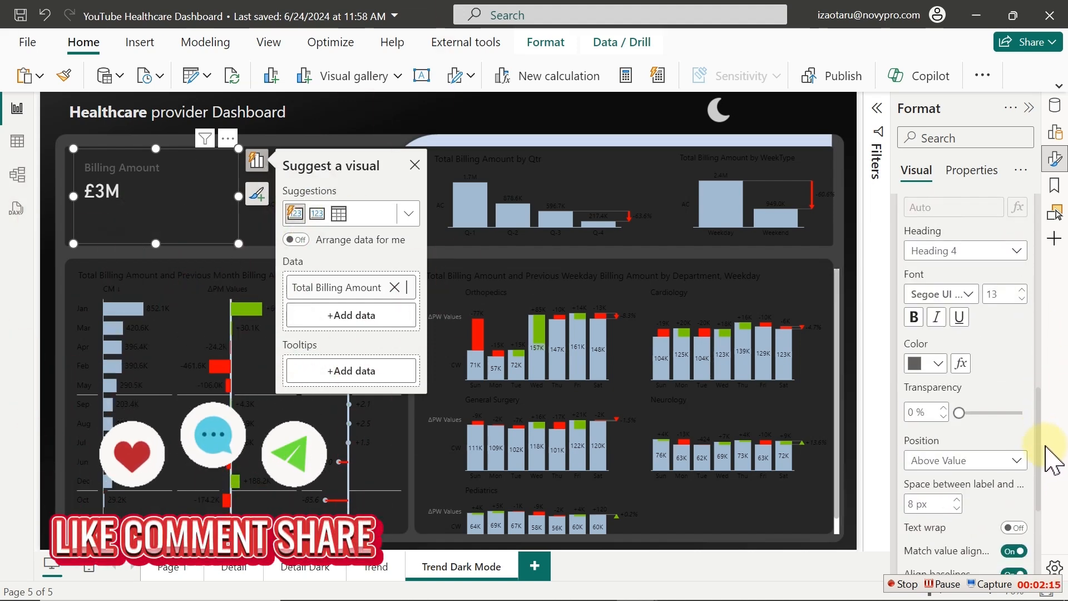
click(923, 362)
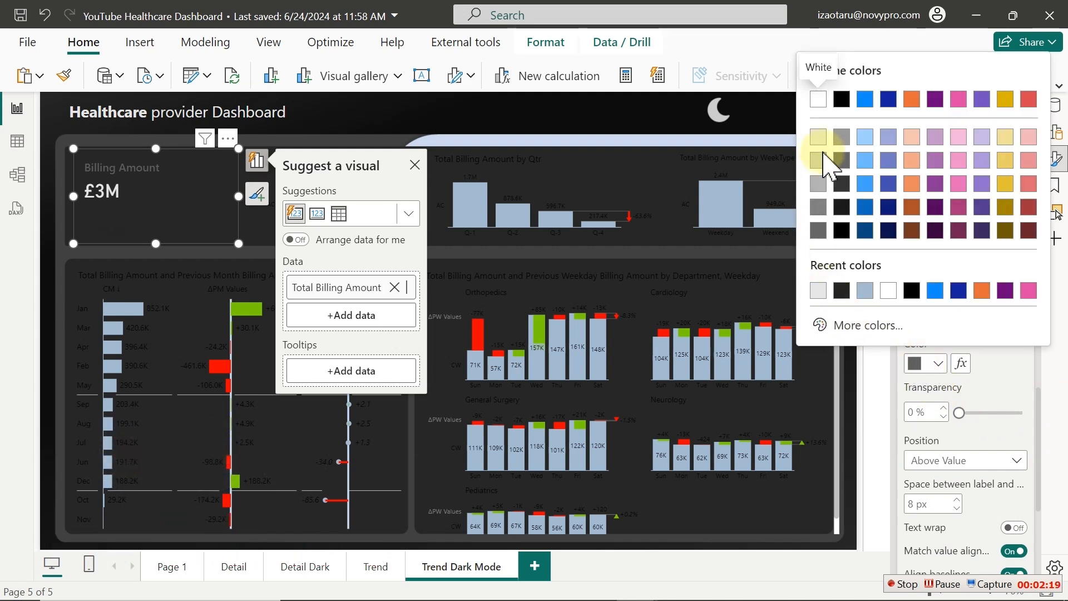
click(822, 140)
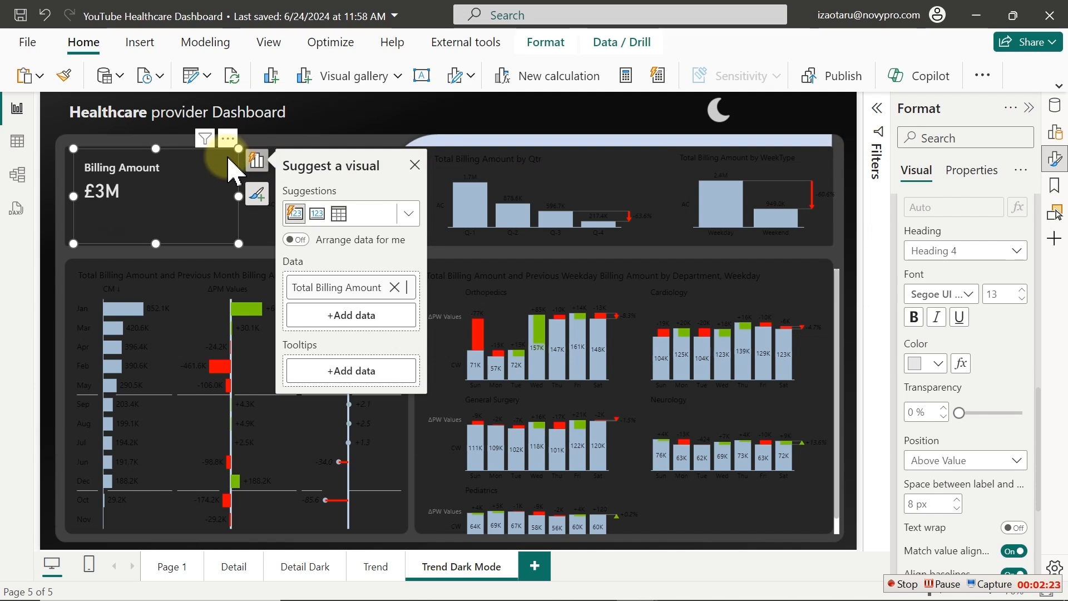
click(938, 363)
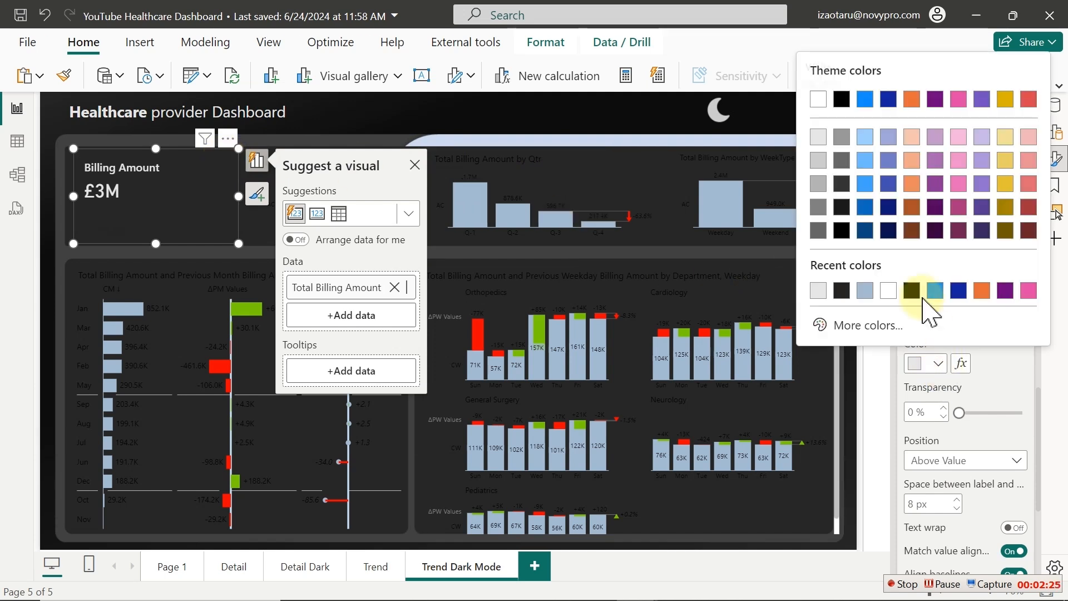
click(821, 159)
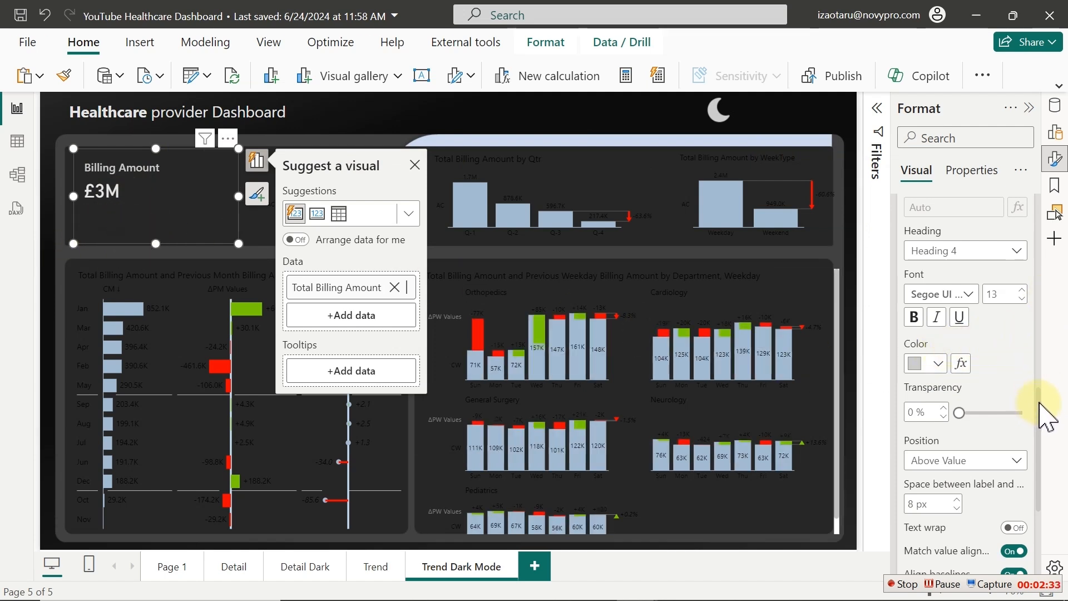
Set the title color of the card's average Billing Amount per visit reference label to #cccccc
drag(1039, 403, 1049, 227)
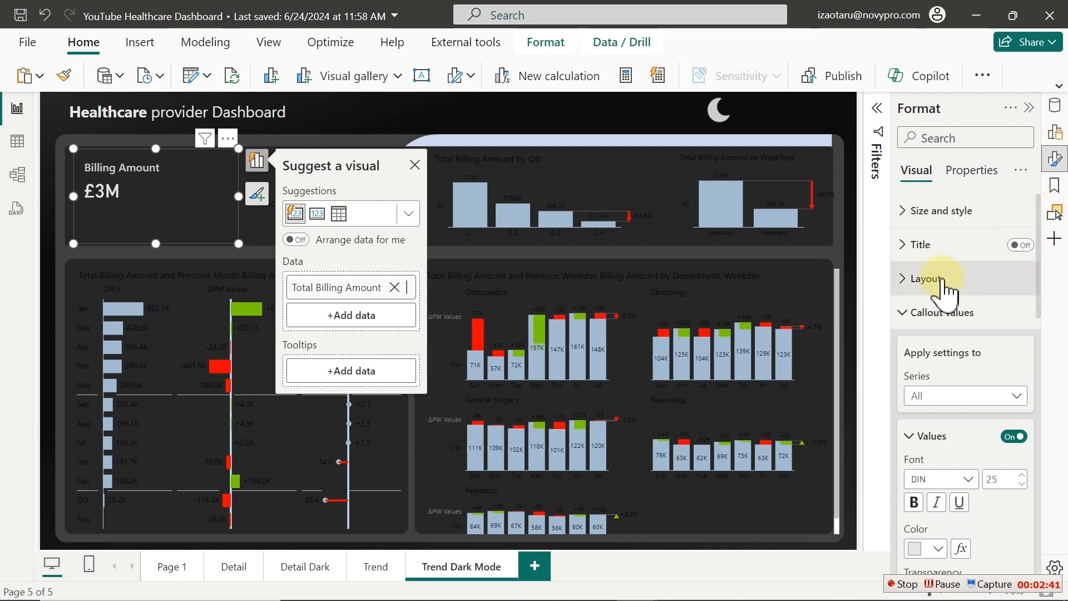
click(925, 313)
click(915, 346)
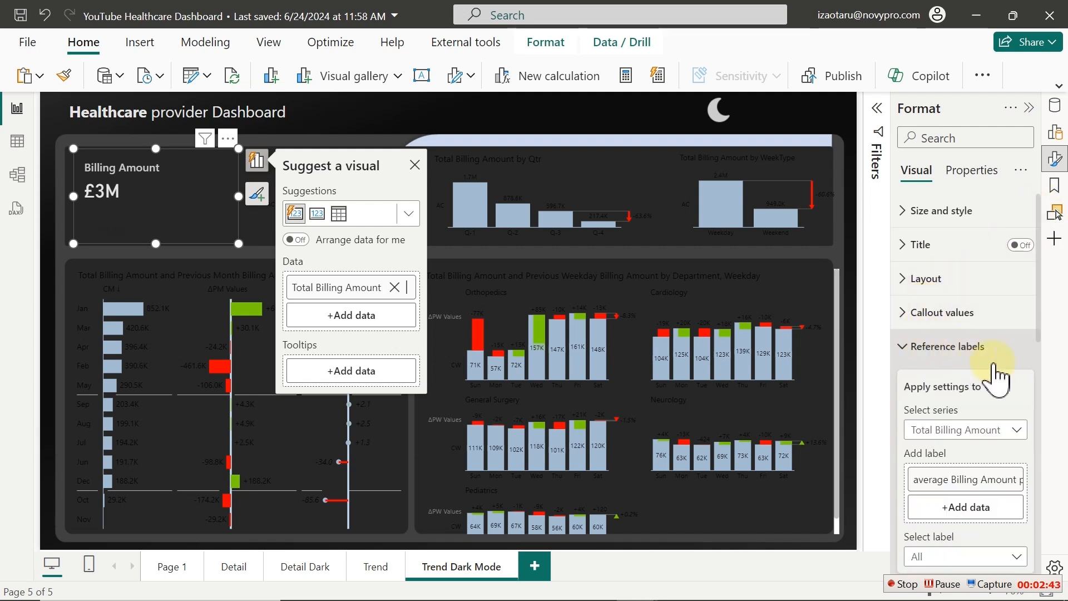
drag(1036, 304, 1049, 437)
click(939, 435)
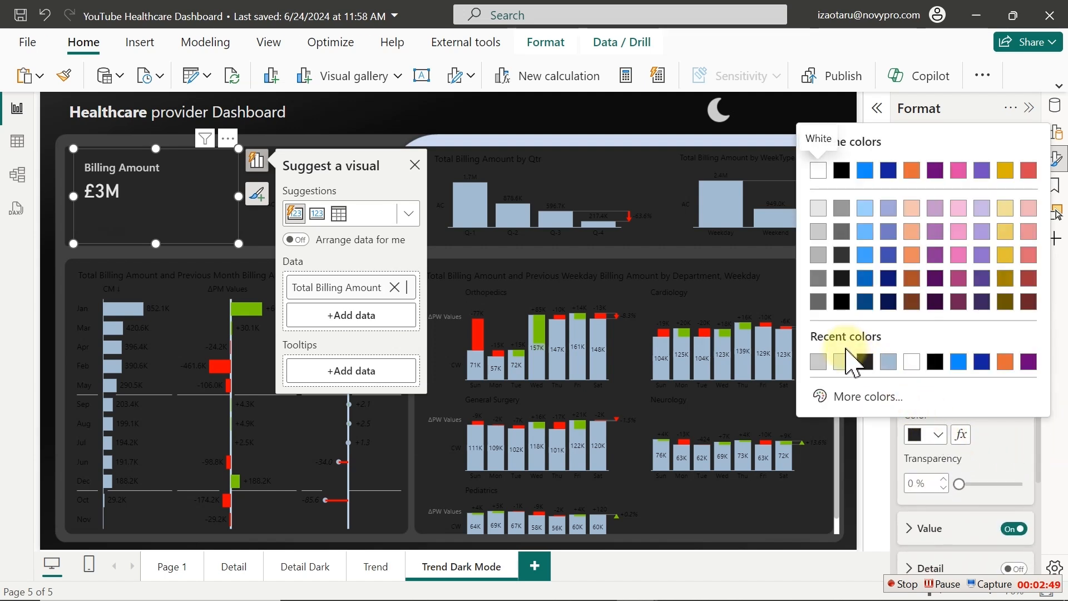
click(842, 362)
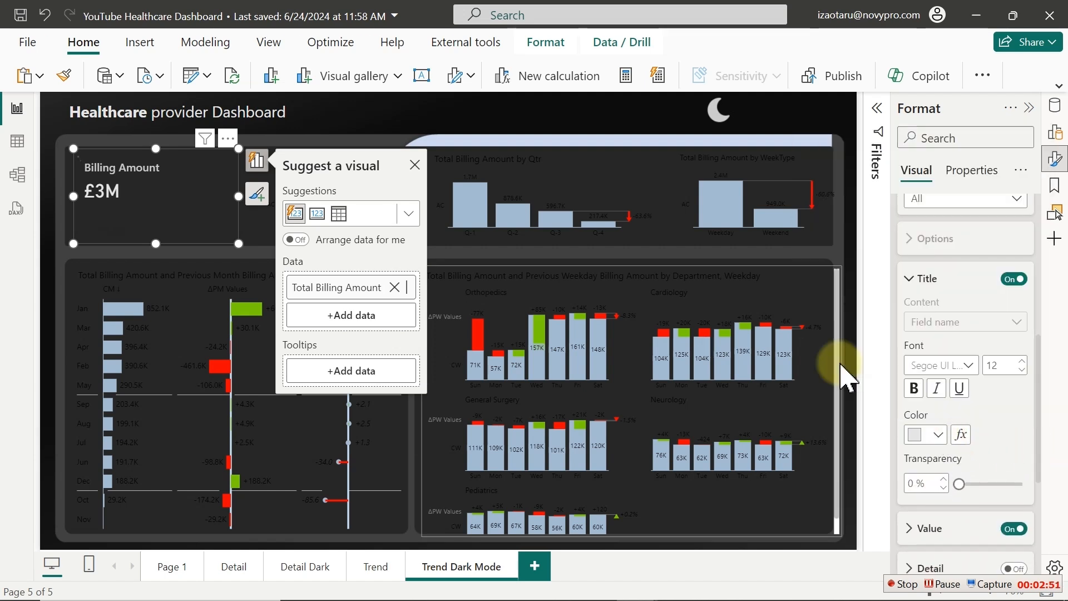
click(939, 435)
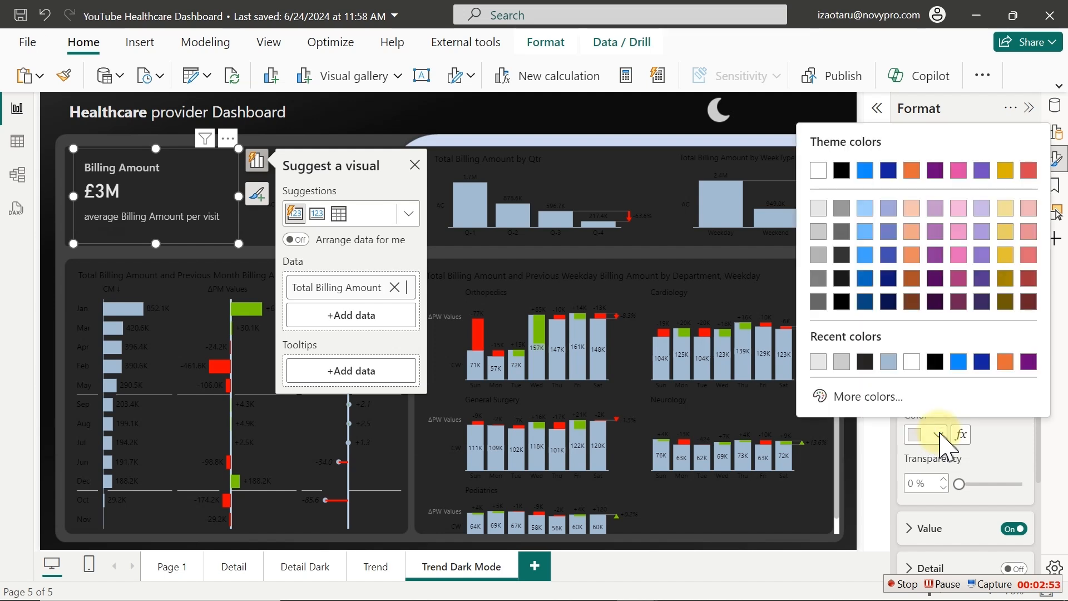
click(842, 362)
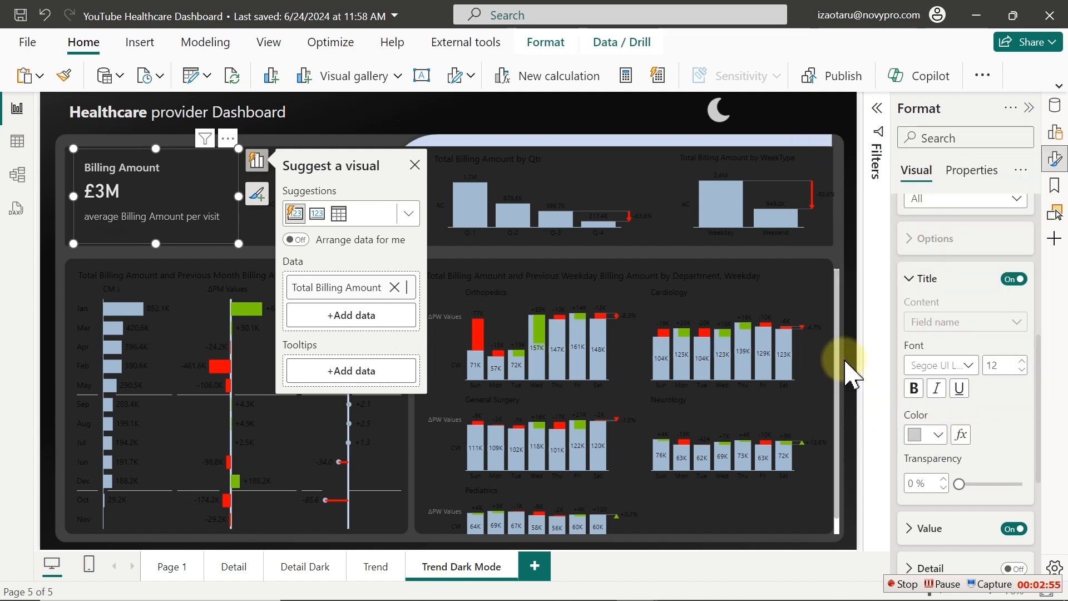
Set the value color of the card's reference label to the same light grey as the callout value
click(926, 528)
scroll(1040, 434, down, 5)
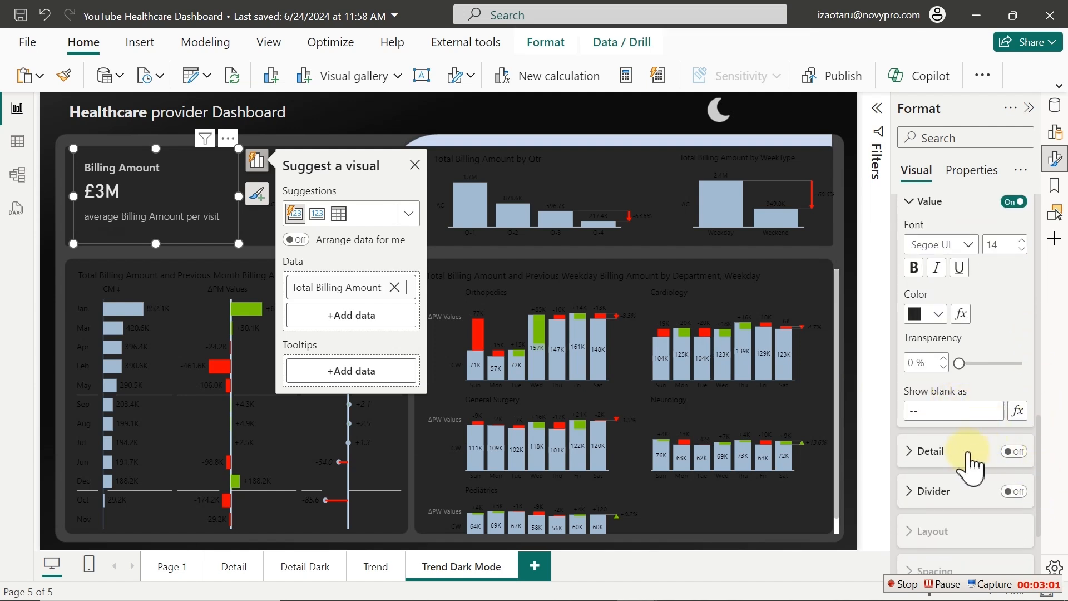
click(937, 314)
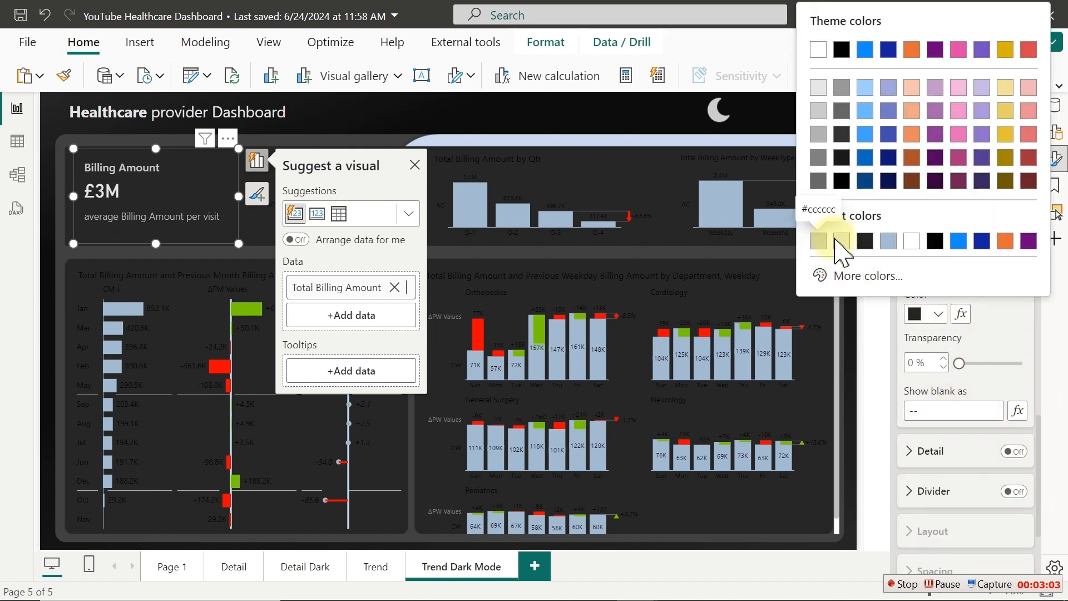
click(841, 243)
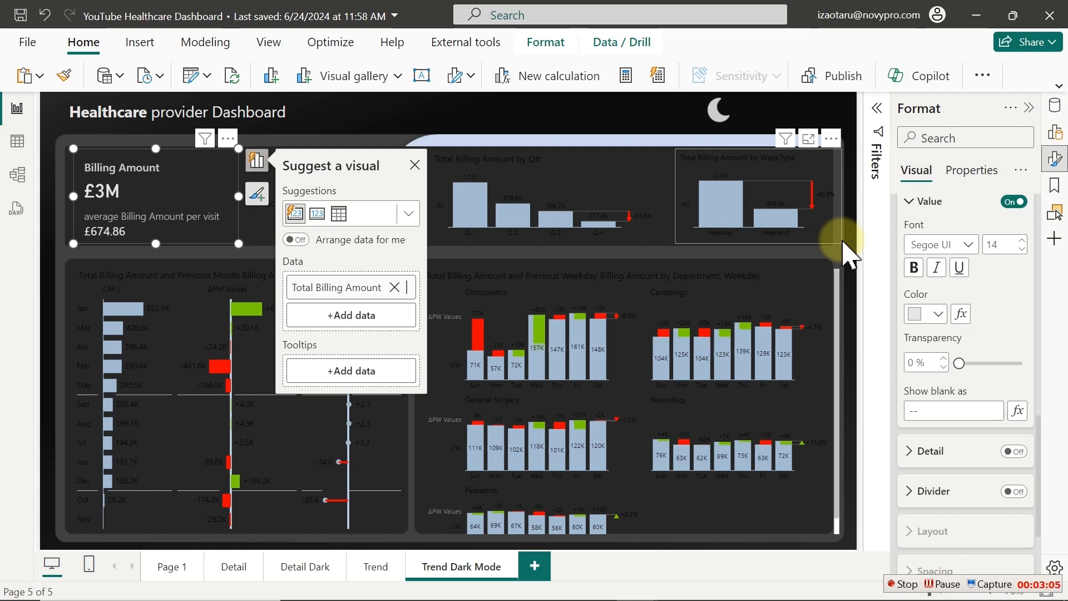
click(445, 120)
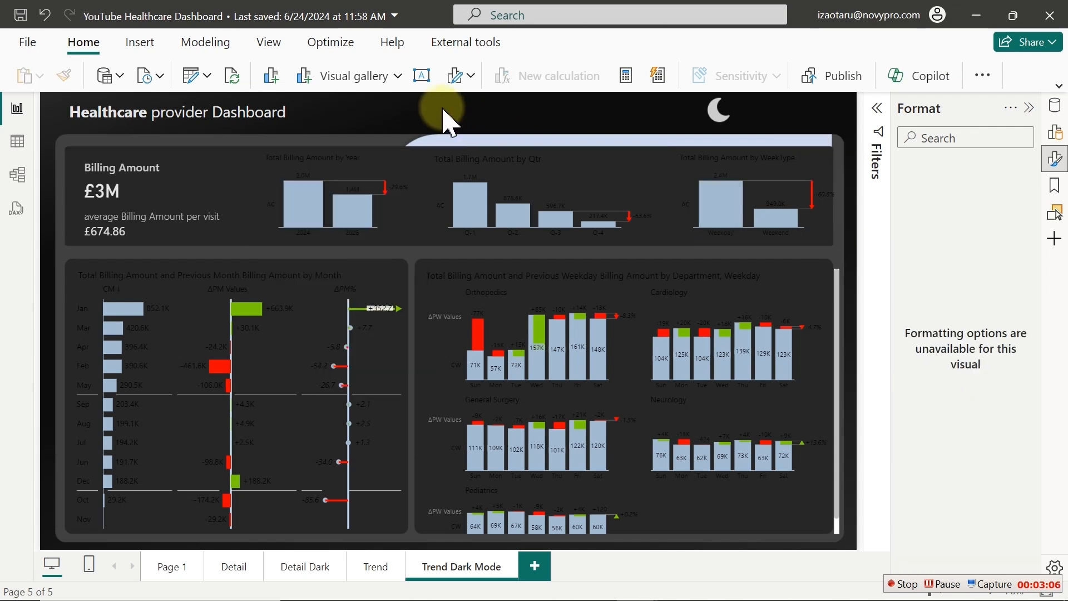
Try to recolor the title of the Total Billing Amount by Year chart light grey directly on the report page
click(334, 163)
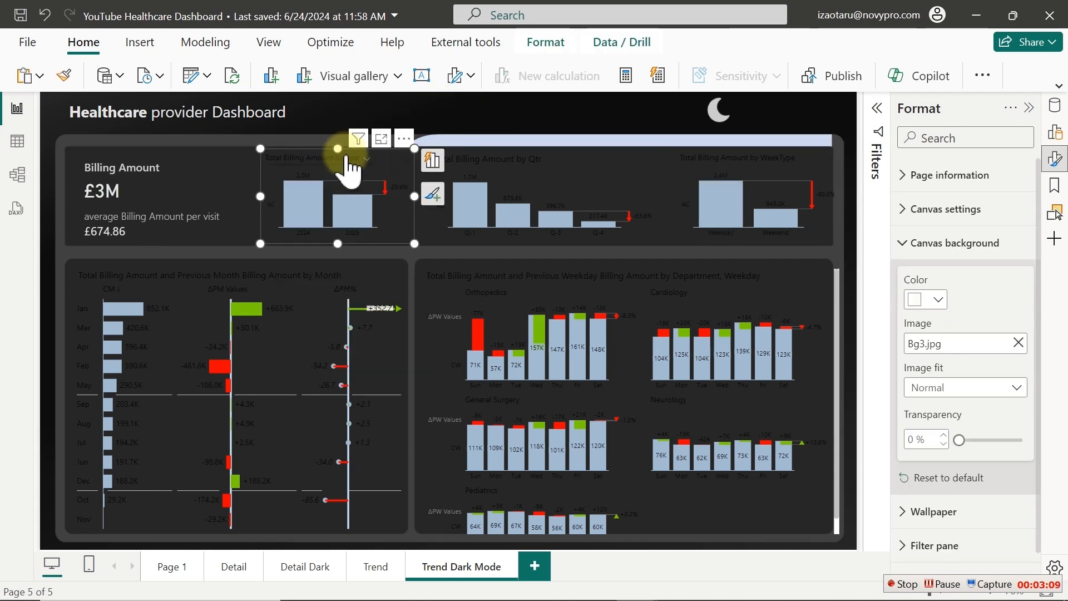
click(366, 159)
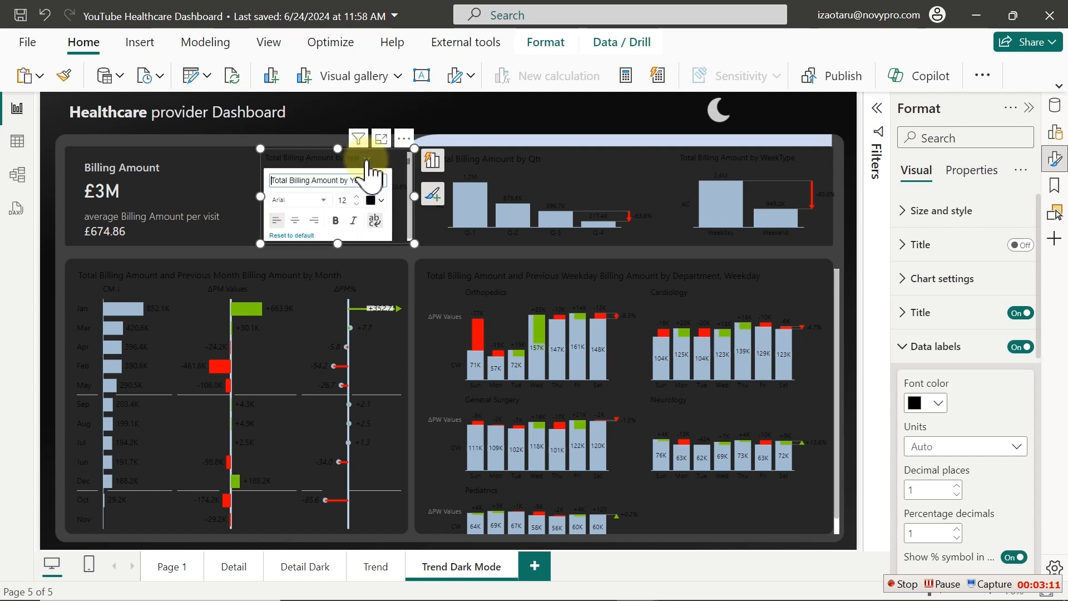
click(383, 202)
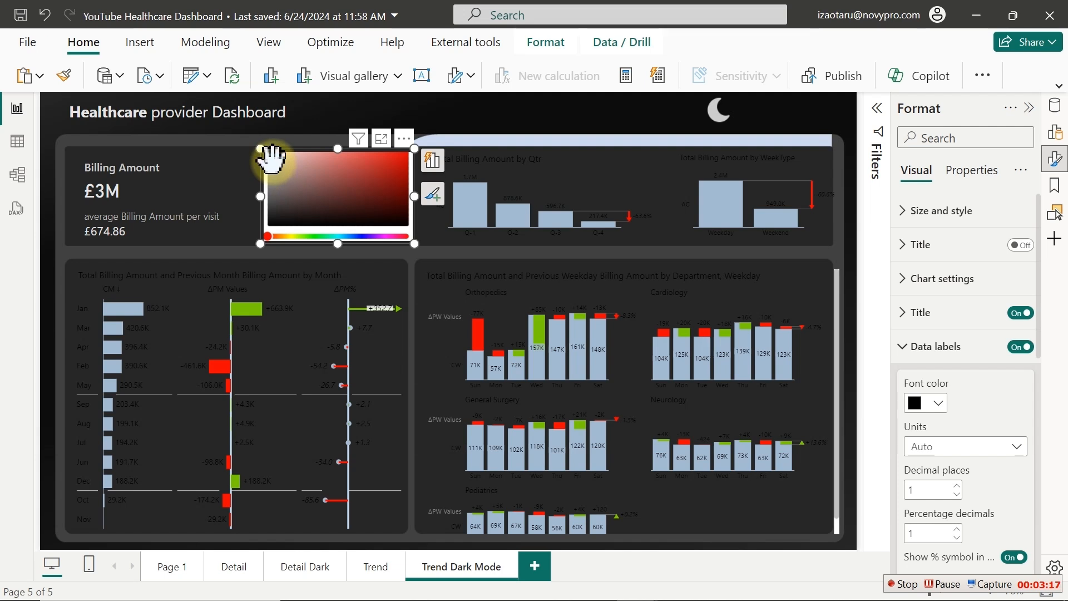
click(274, 161)
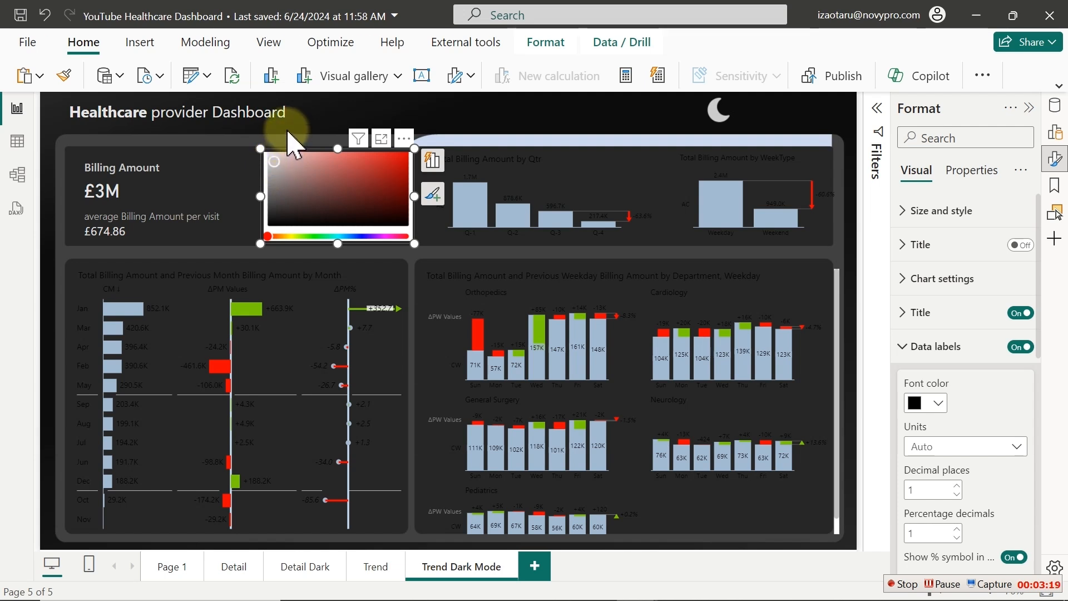
click(291, 137)
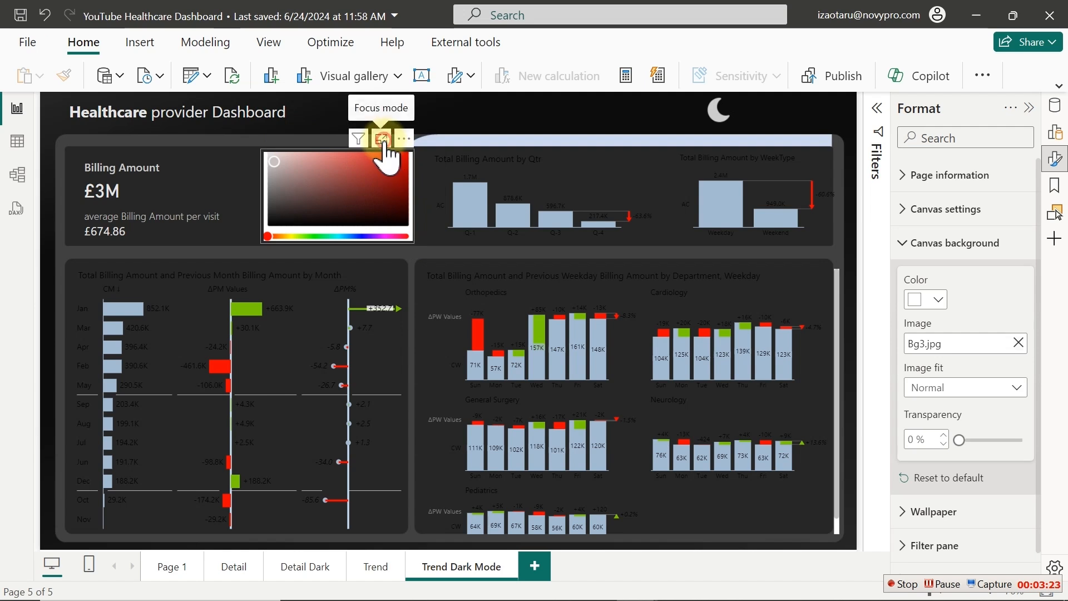
In focus mode, clear the Total Billing Amount by Year chart's title color, set it to rgba(213, 203, 203, 1), copy that value and save
click(382, 140)
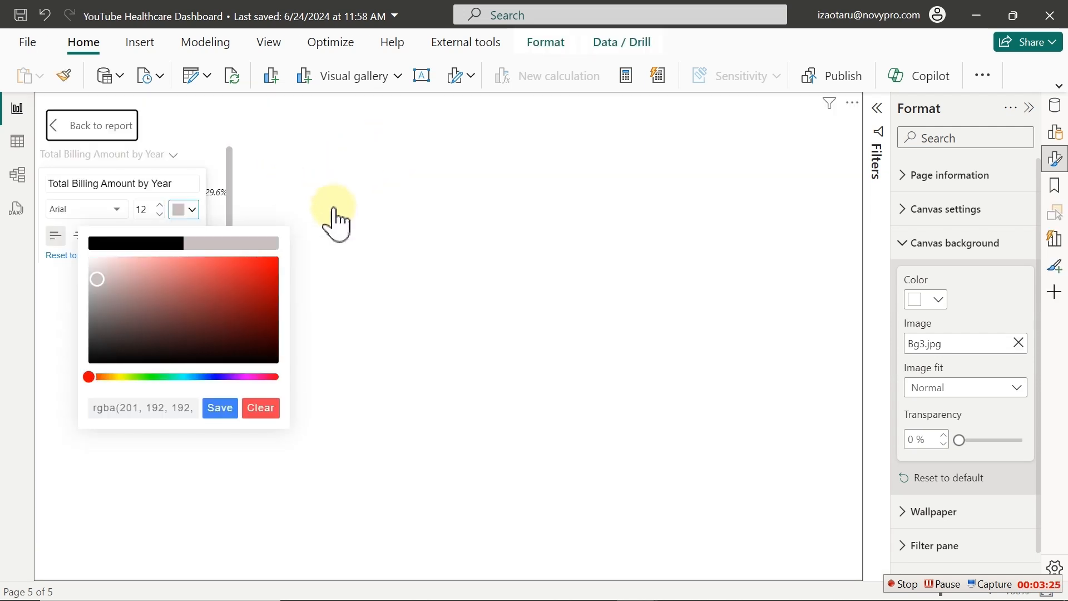
click(253, 408)
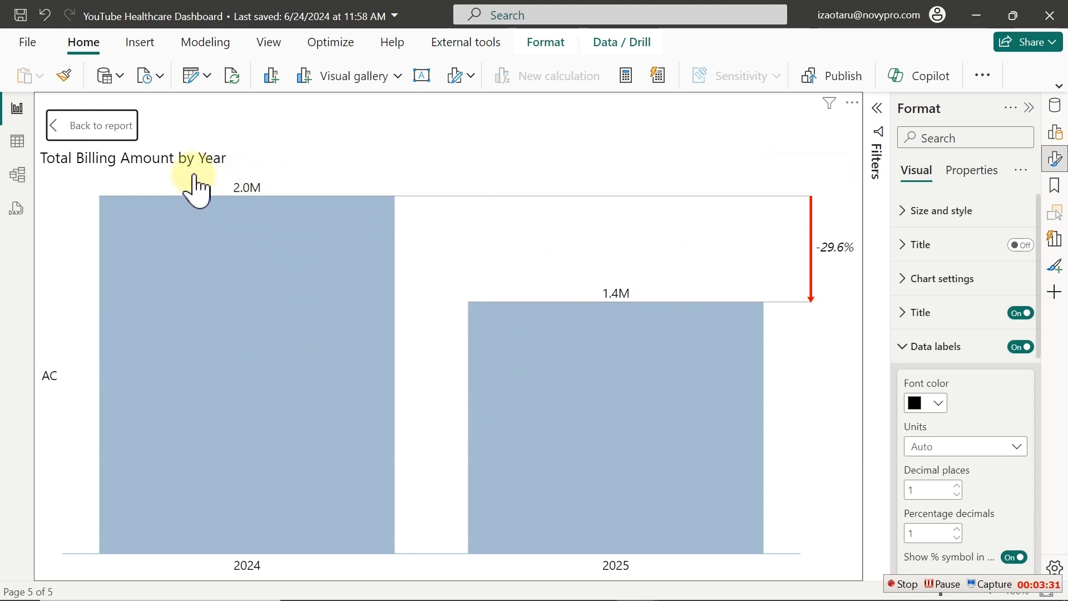
click(231, 158)
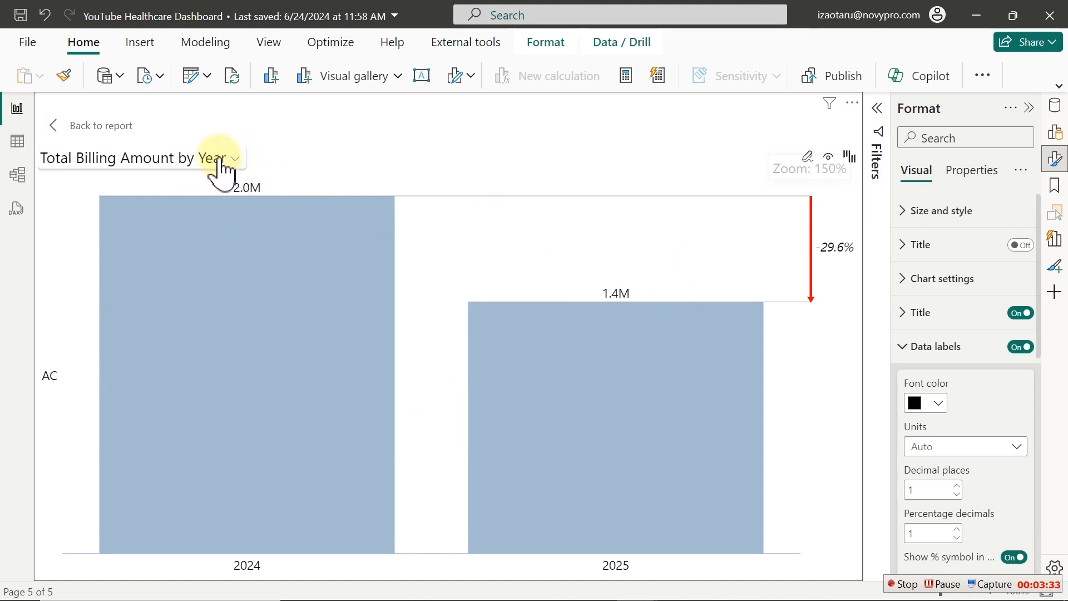
click(235, 159)
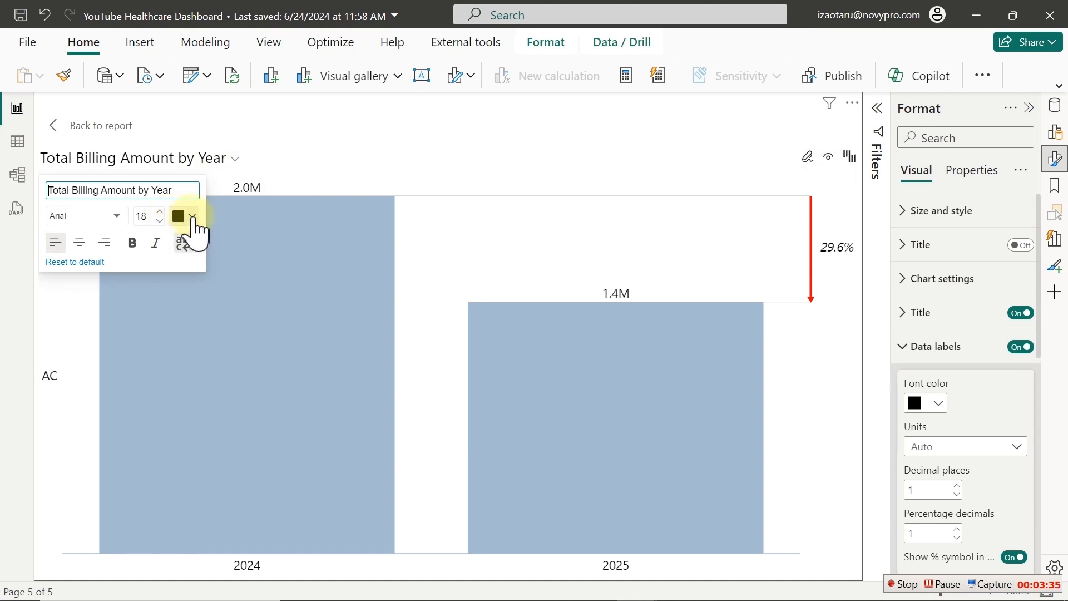
click(192, 217)
click(98, 276)
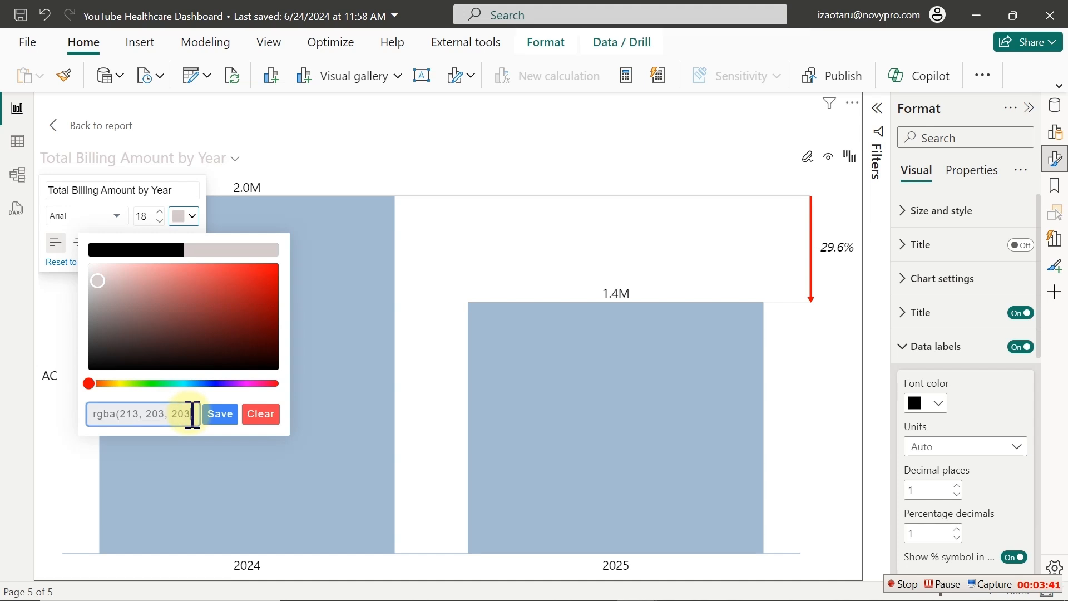
drag(179, 415, 134, 418)
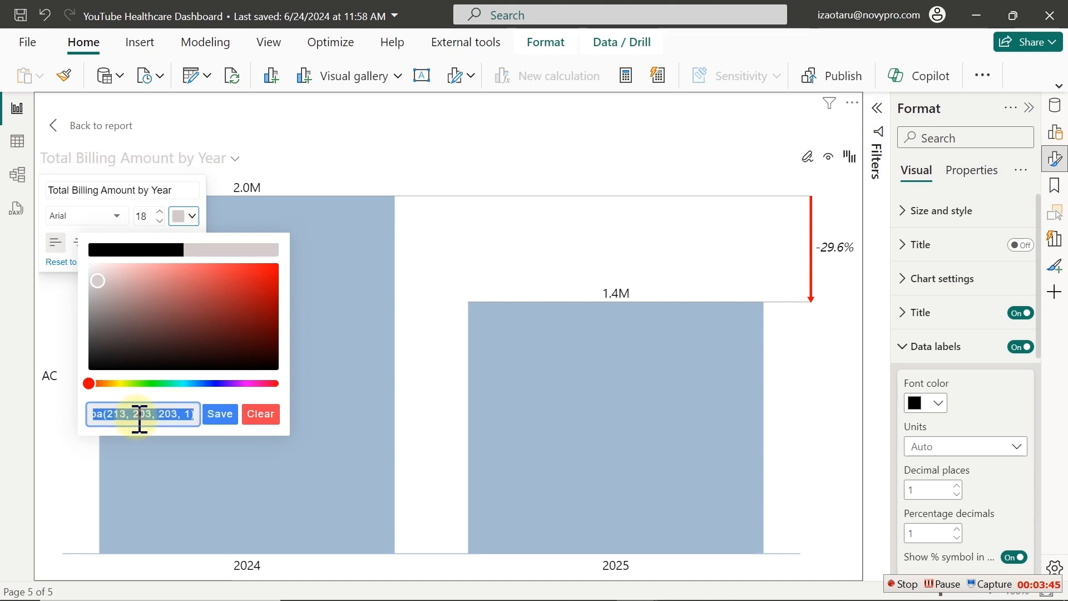
click(226, 416)
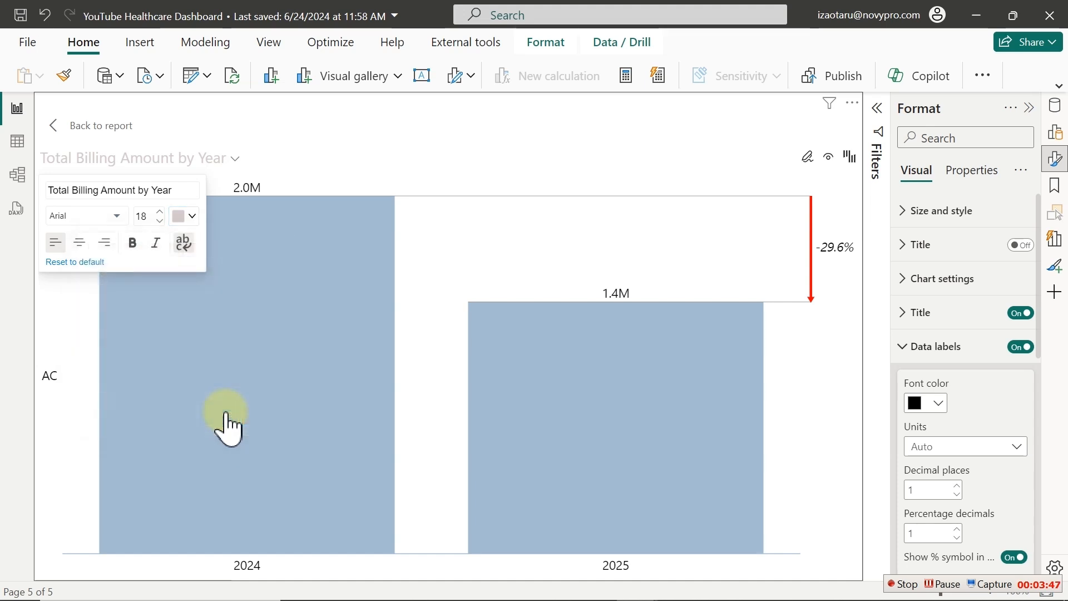
Return to the report page and widen the Total Billing Amount by Year chart on its left side so the title fits on one line
click(96, 132)
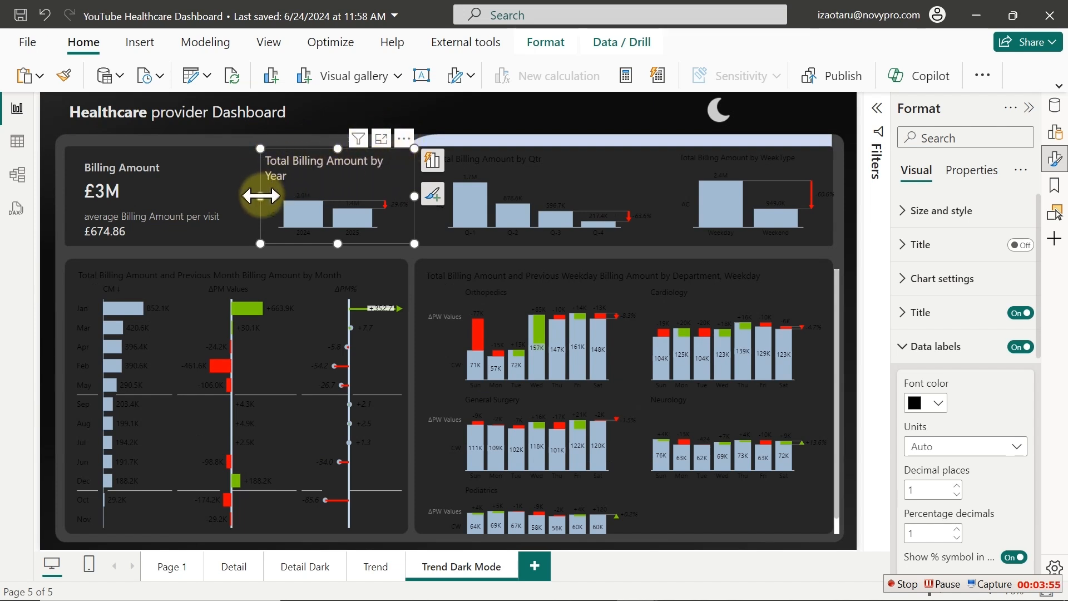
mouse_move(261, 196)
mouse_down()
mouse_move(250, 197)
mouse_move(255, 212)
mouse_move(245, 195)
mouse_up()
click(468, 119)
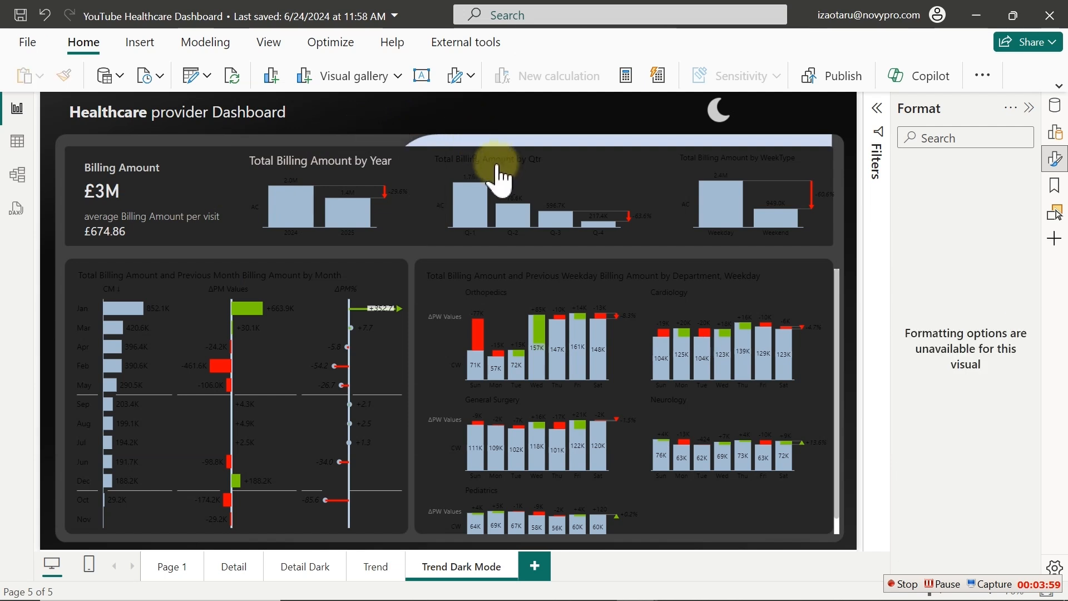
Recolor the title of the Total Billing Amount by Qtr chart light grey
double_click(551, 160)
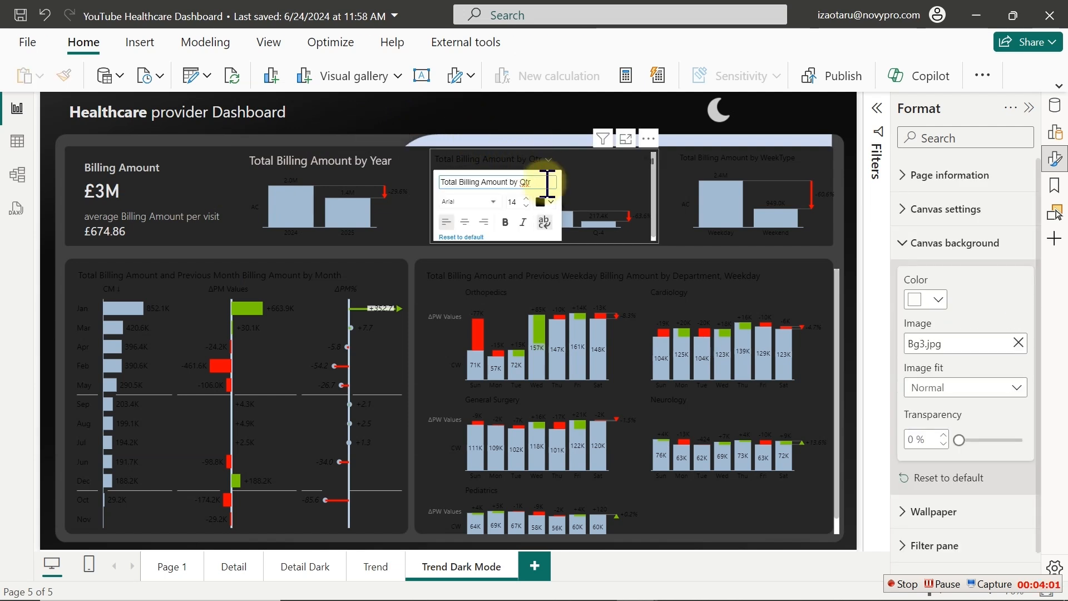
click(548, 202)
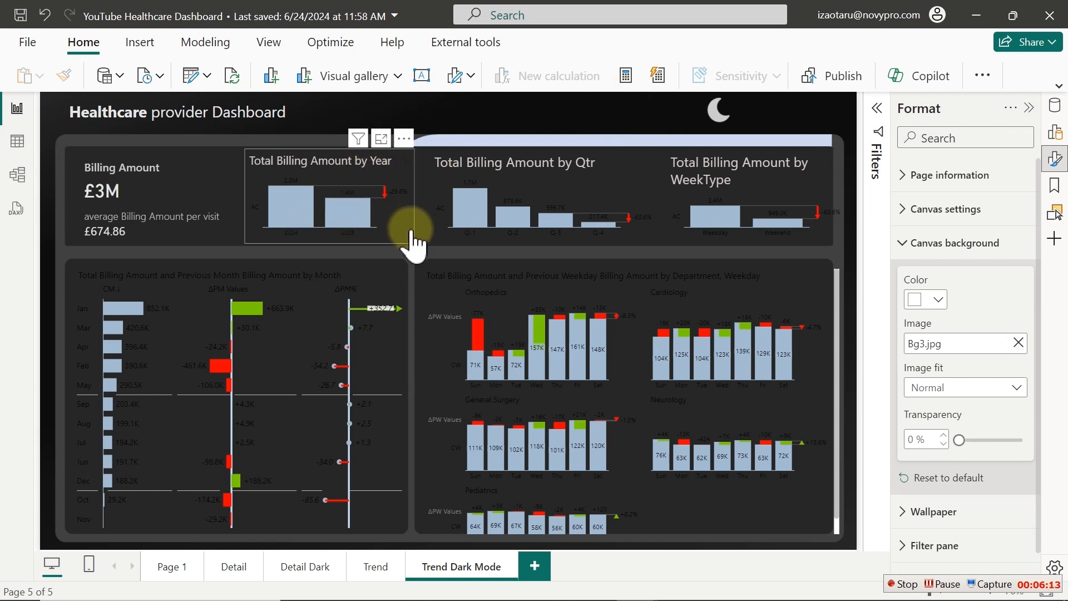
Set the data label font color of the Total Billing Amount by Year chart to #e6e6e6
click(414, 234)
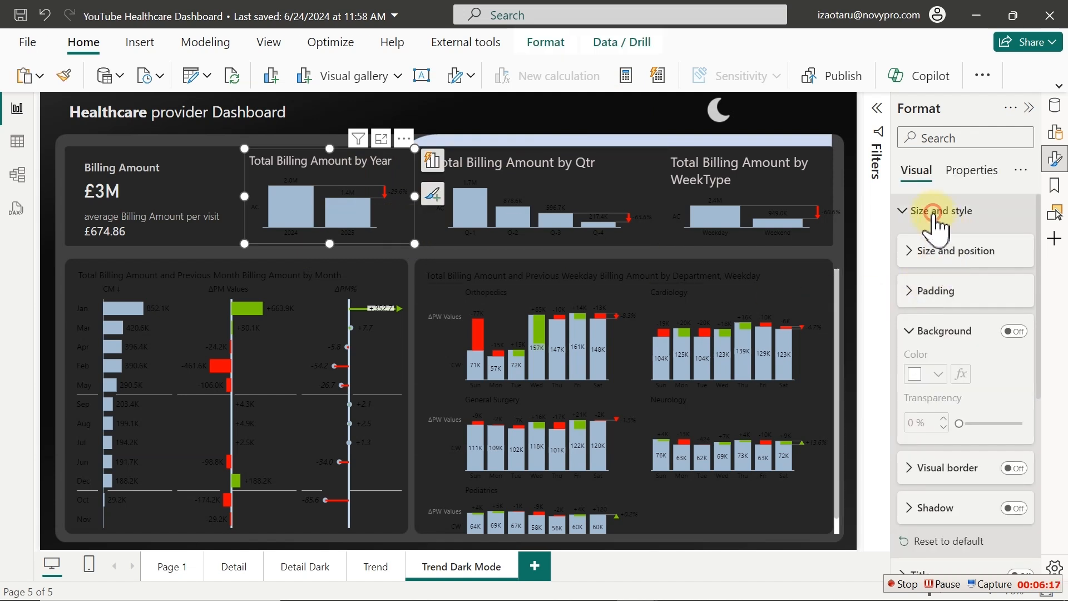
click(936, 214)
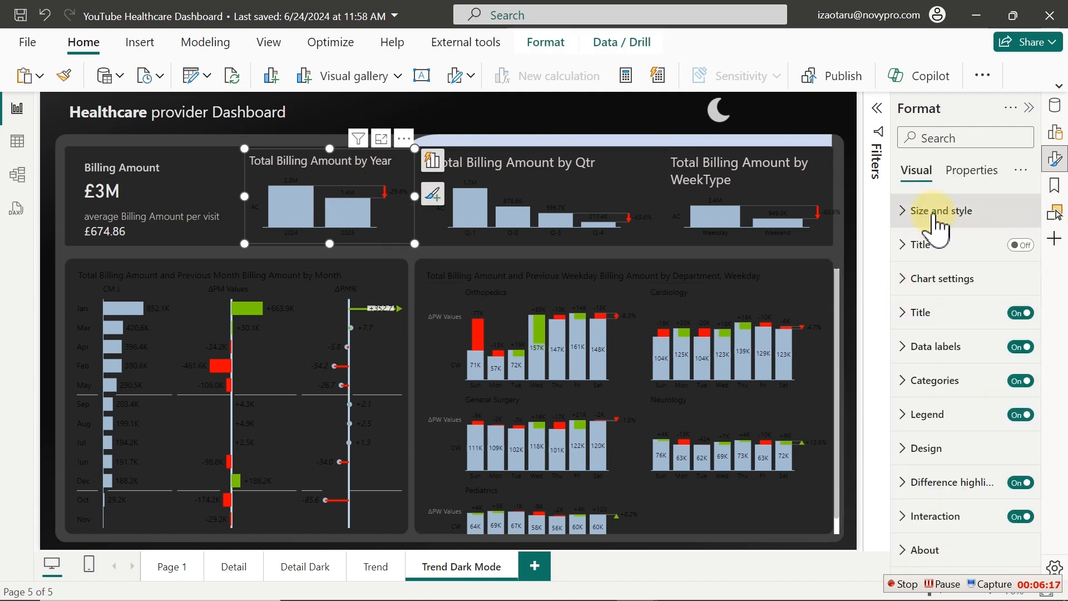
click(947, 348)
click(939, 401)
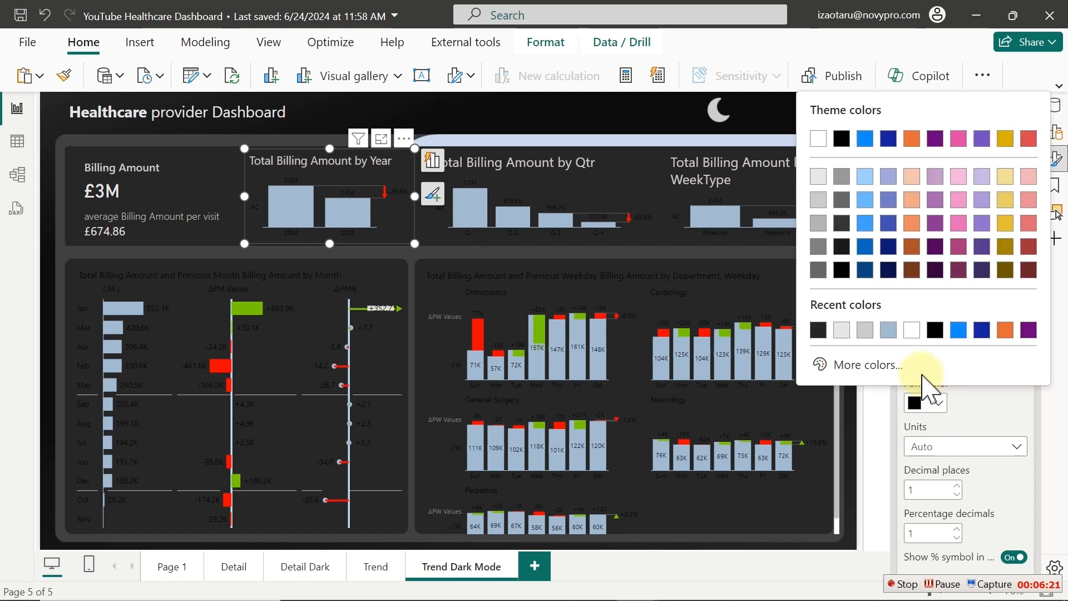
click(842, 332)
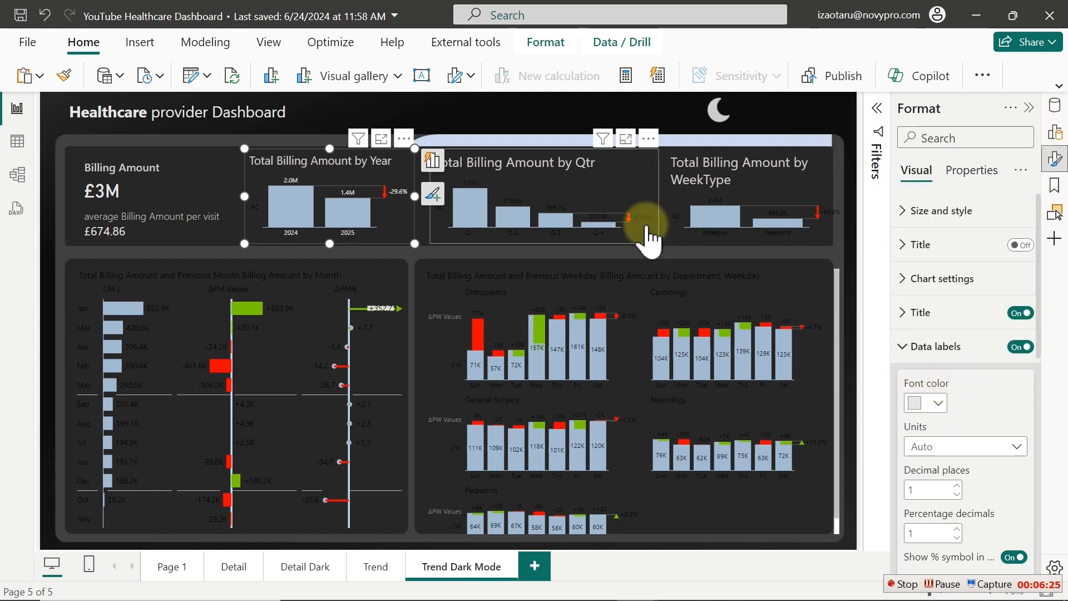
Set the data label font color of the Total Billing Amount by Qtr chart to #e6e6e6
click(645, 173)
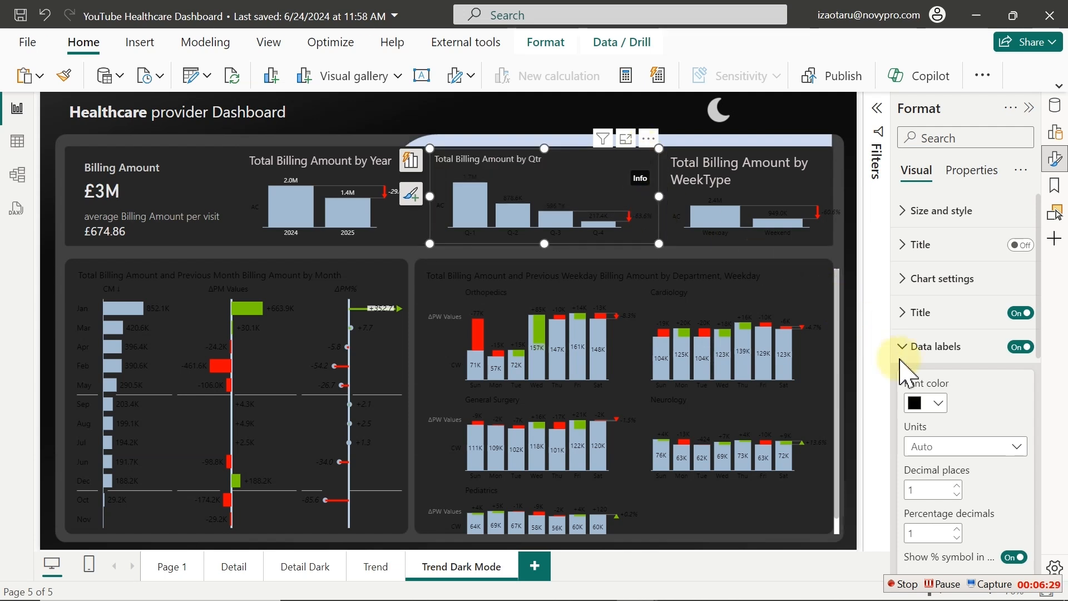
click(939, 405)
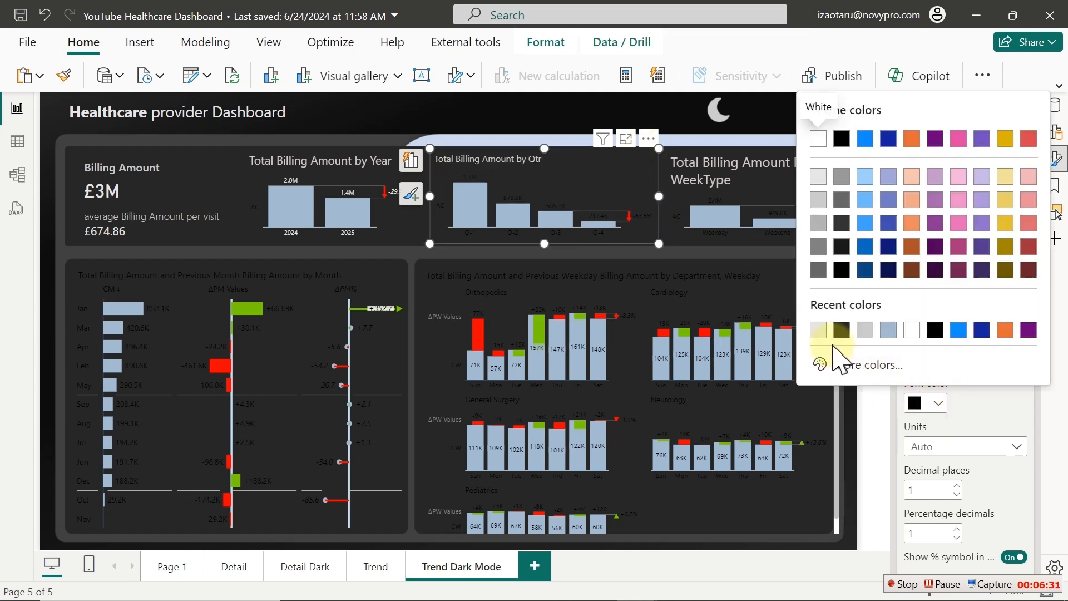
click(821, 332)
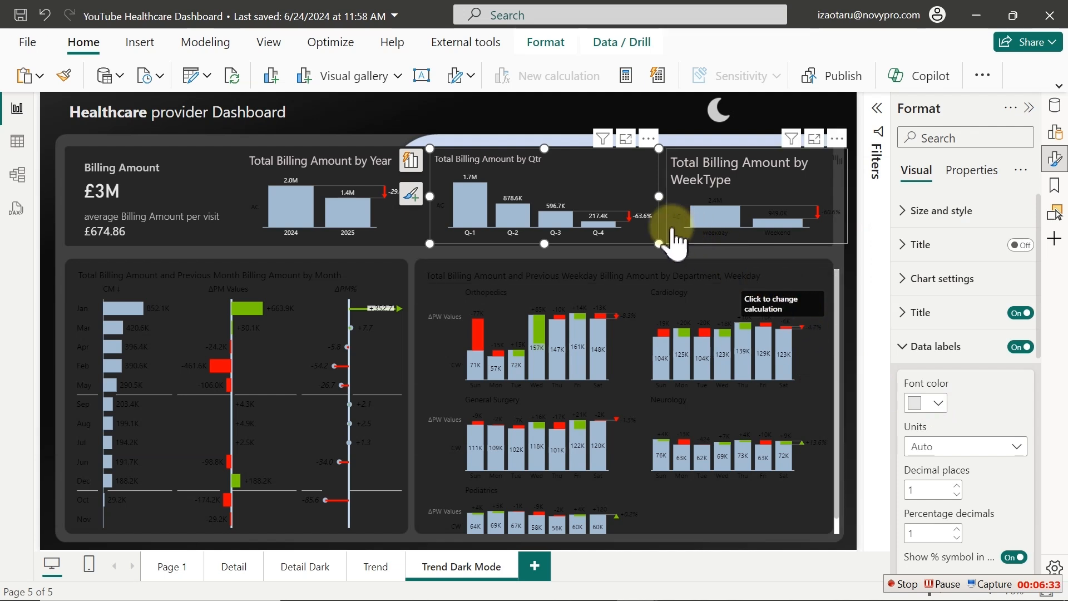
Set the data label font color of the Total Billing Amount by WeekType chart to #e6e6e6 and reselect the Year chart to refresh it
click(843, 231)
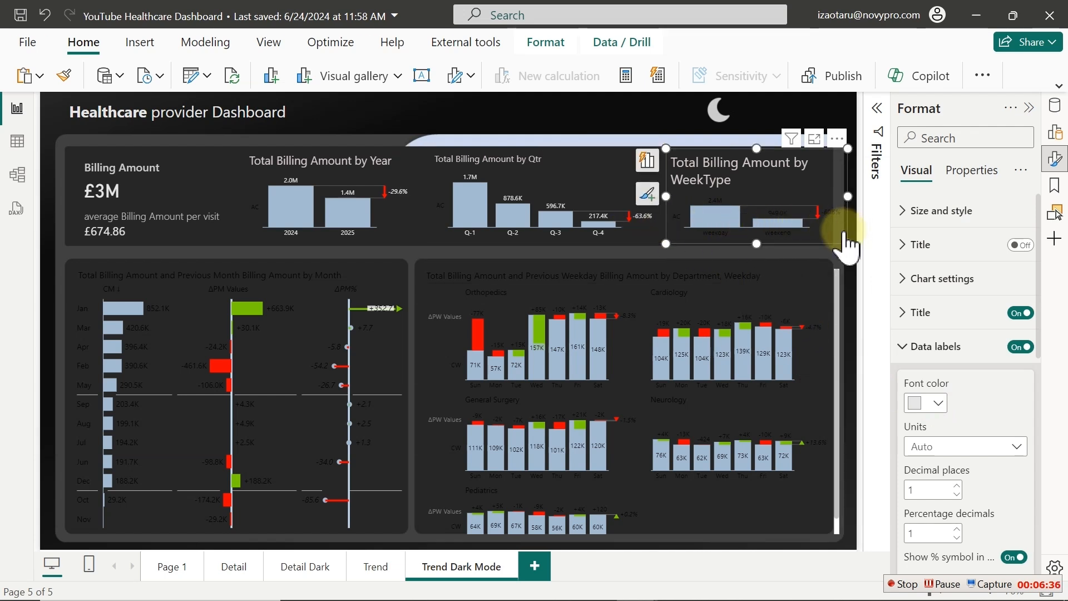
click(937, 405)
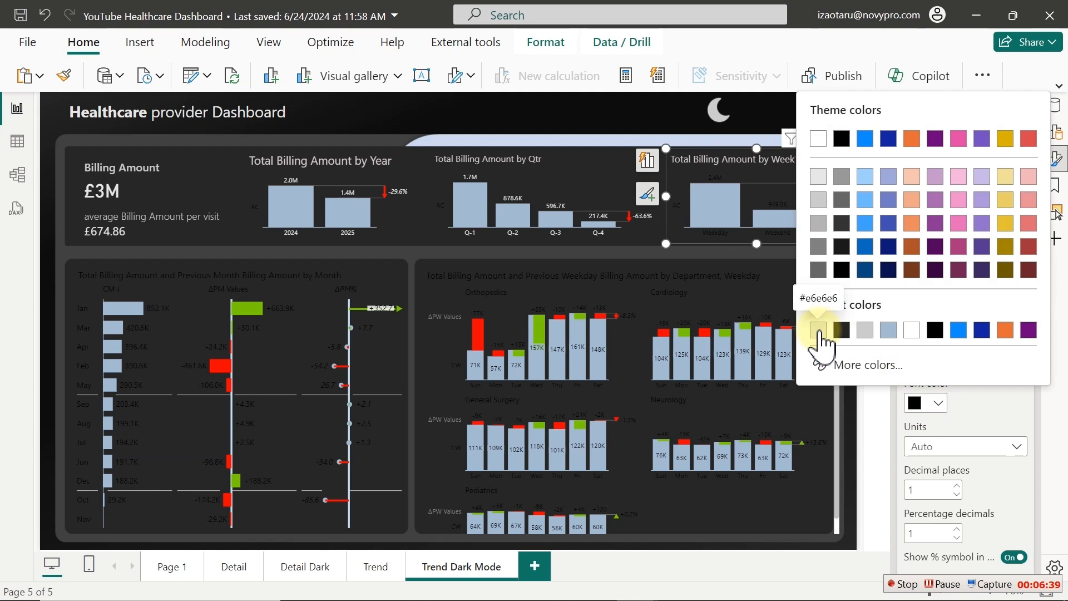
click(821, 331)
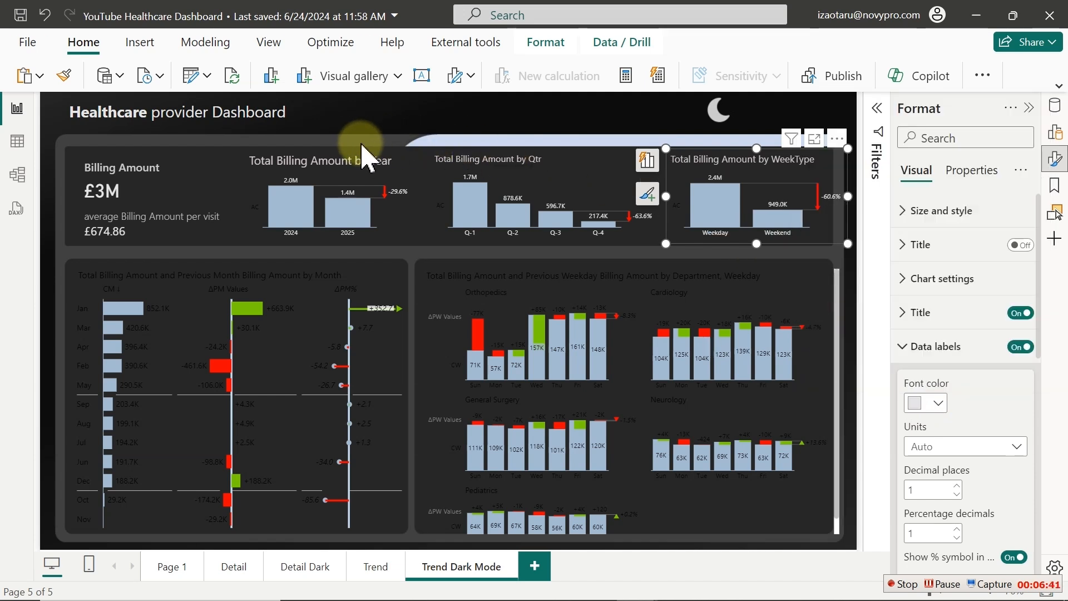
click(393, 174)
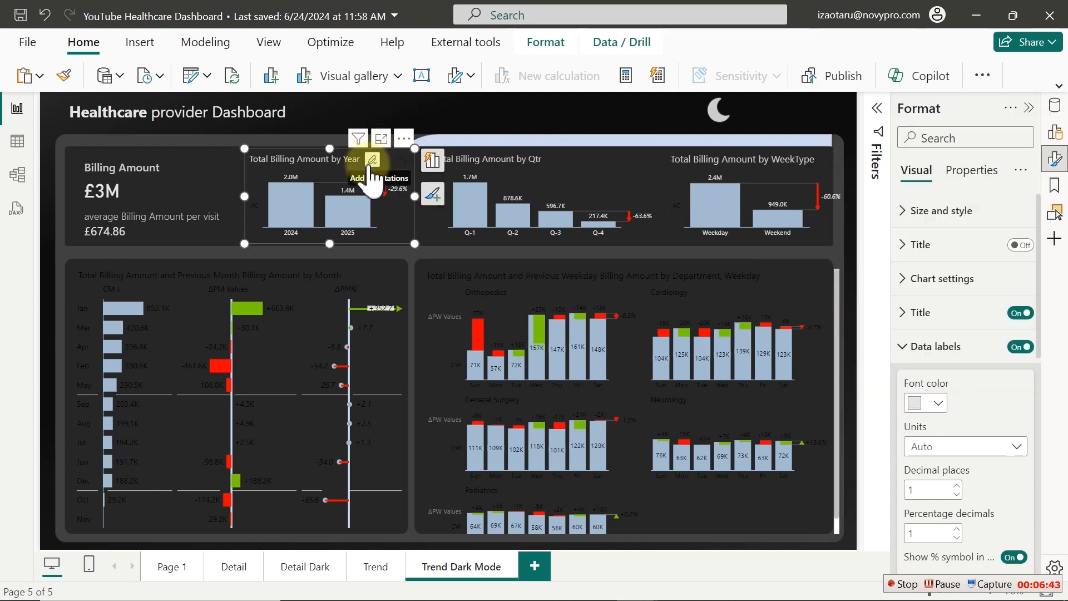
click(526, 124)
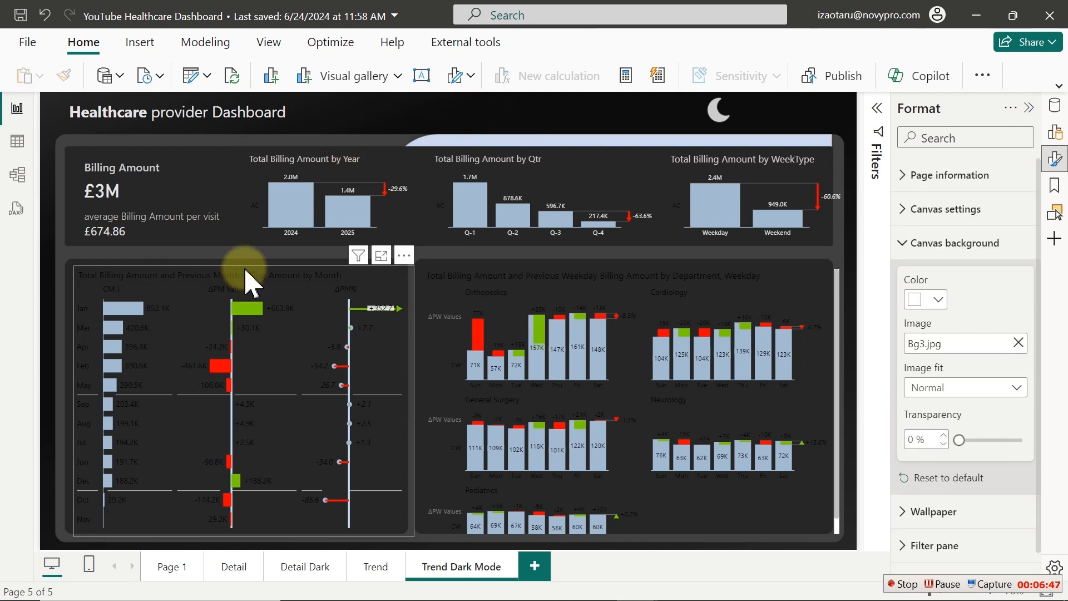
Set the title color of the Total Billing Amount and Previous Month Billing Amount by Month chart to rgba(213, 203, 203, 1)
click(249, 281)
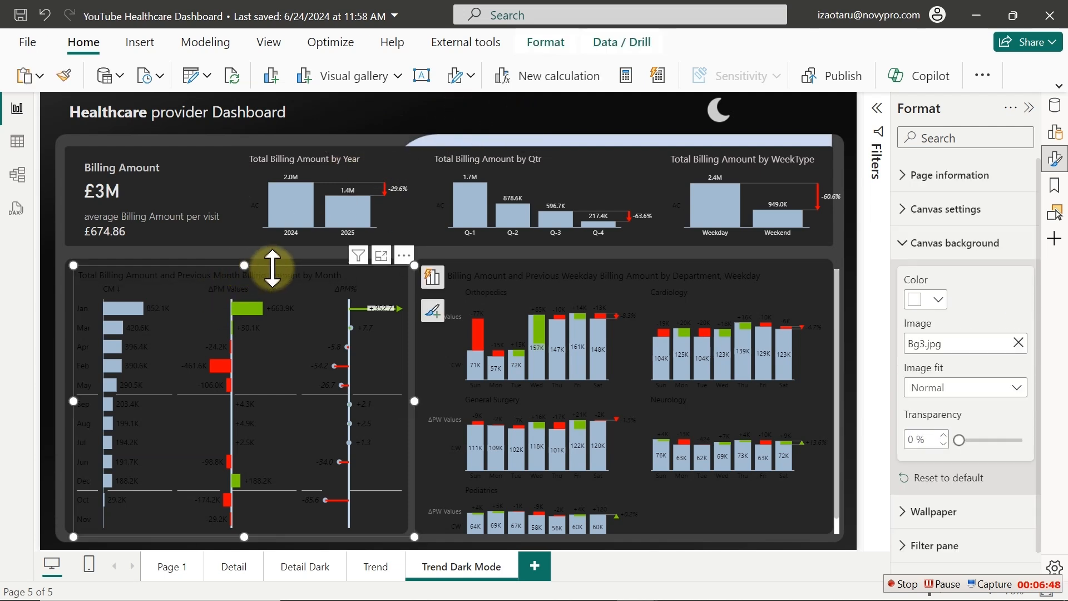
click(349, 276)
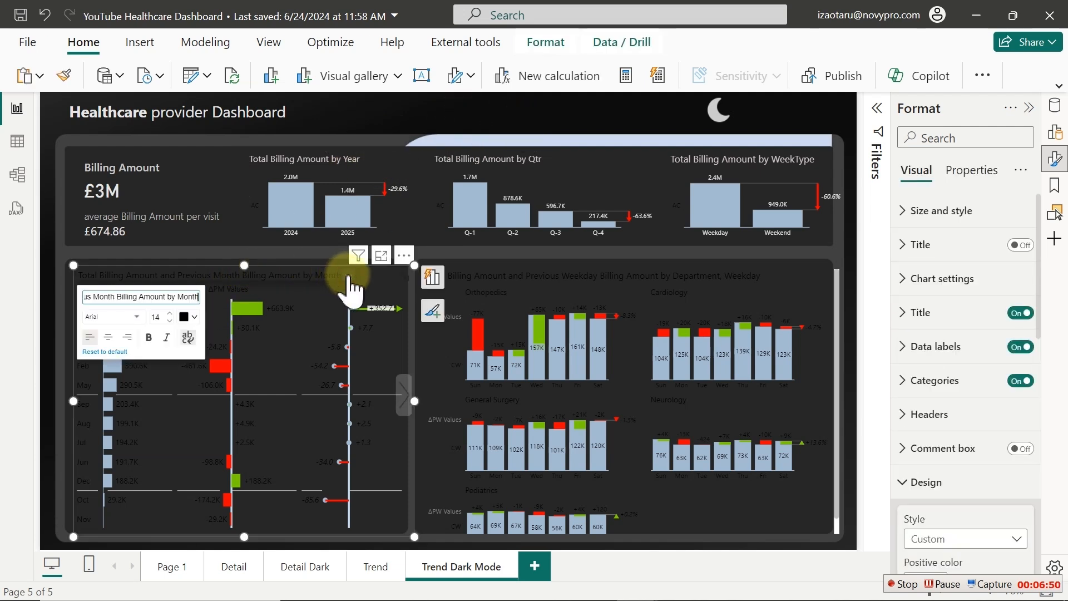
click(193, 317)
click(118, 433)
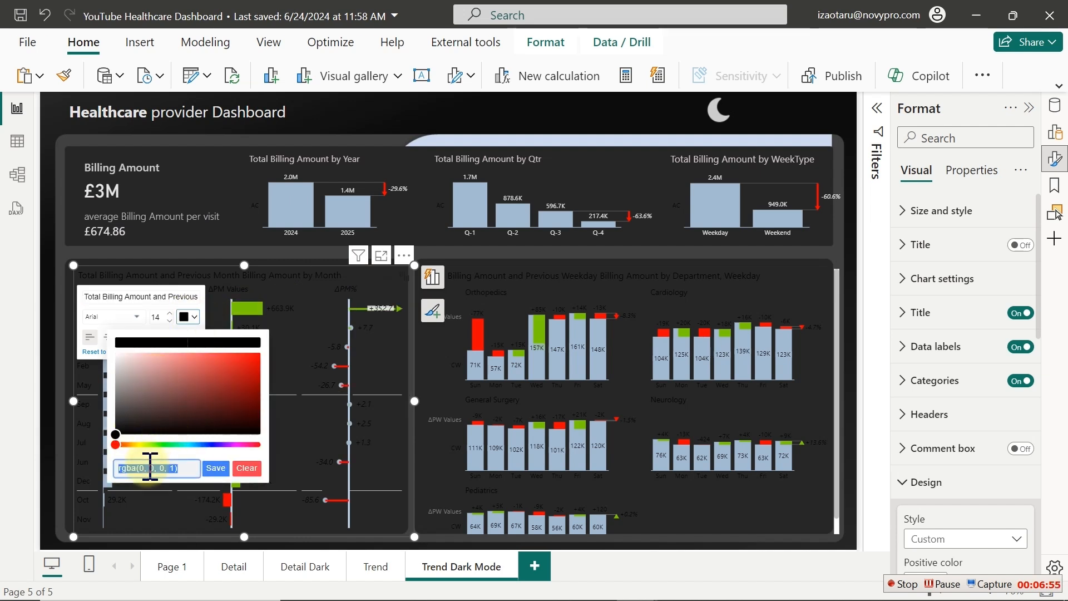
text(rgba(213, 203, 203, 1))
click(216, 470)
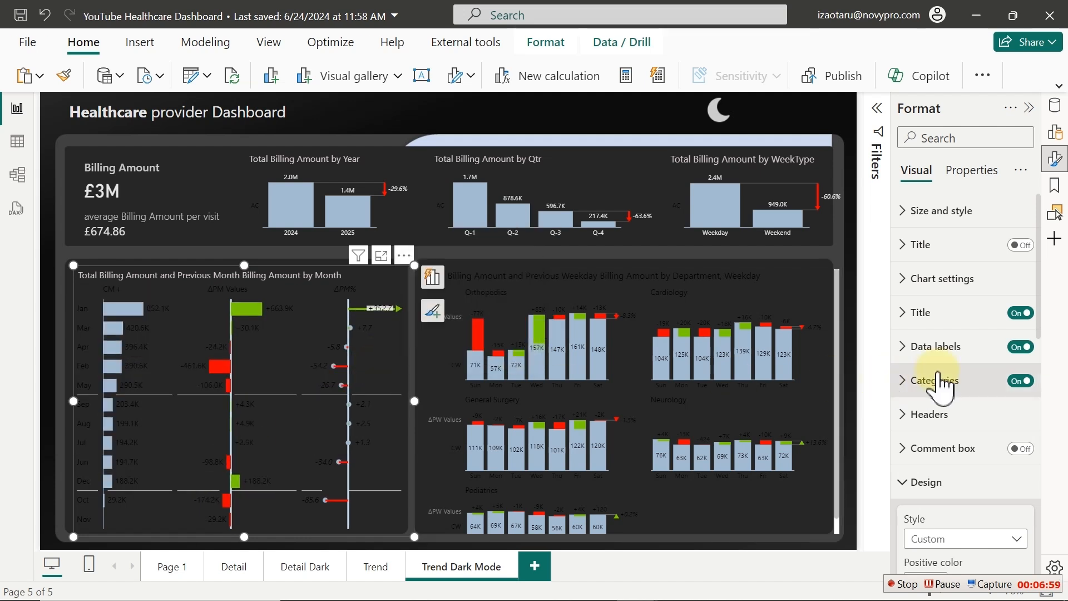
Set the data label font color of the monthly billing comparison chart to #e6e6e6
click(939, 348)
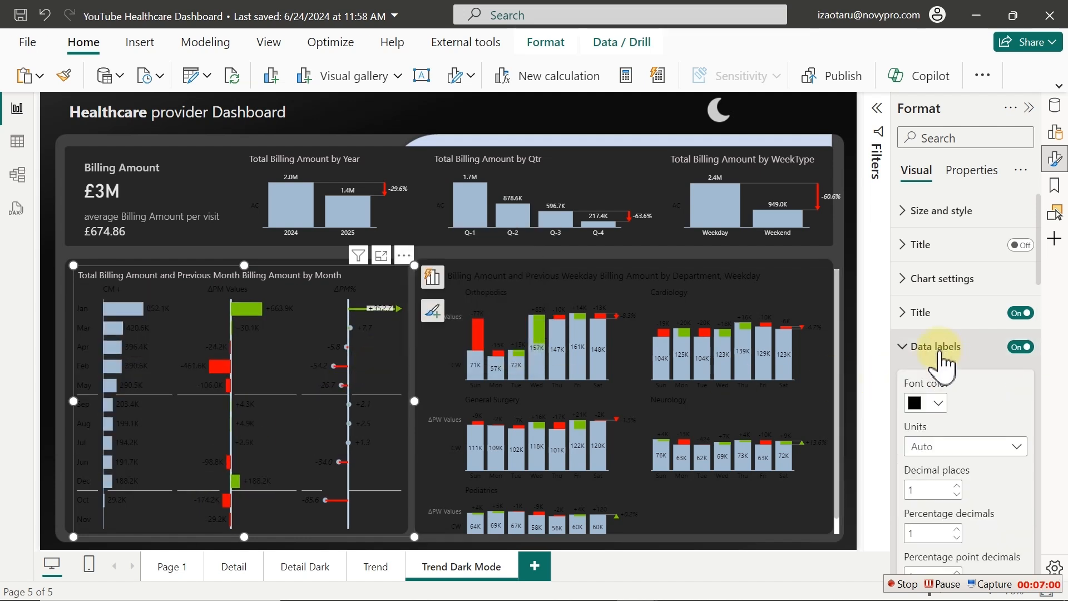
click(937, 404)
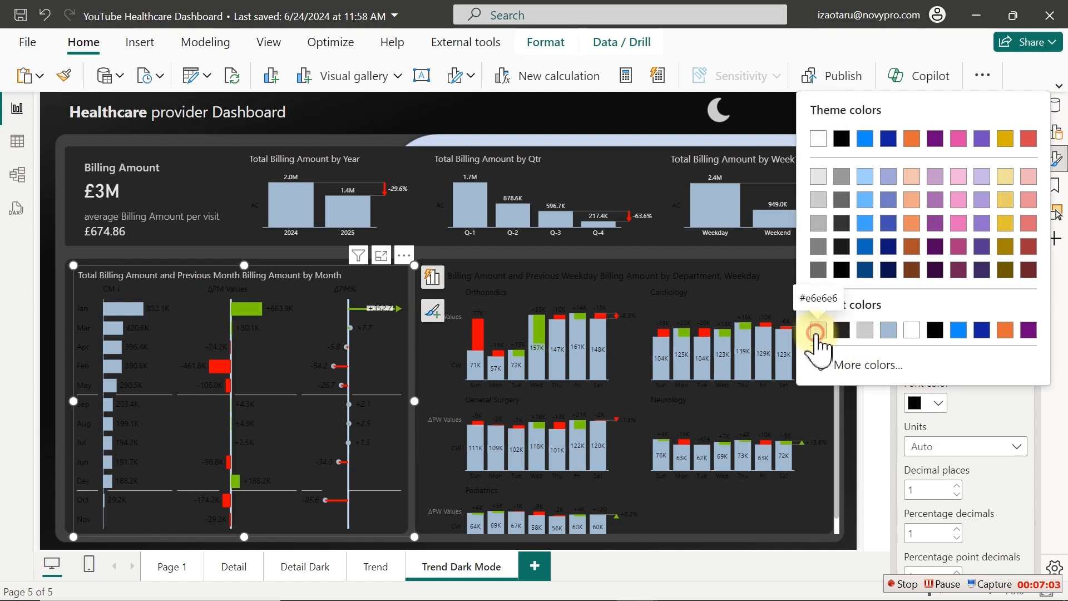
click(818, 329)
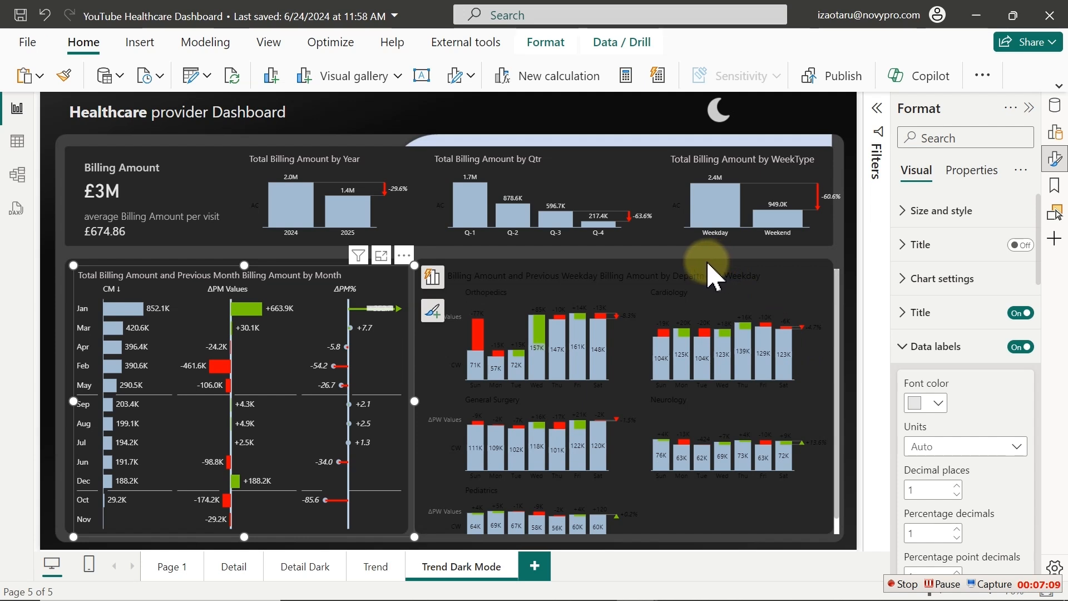
Set the title color of the Total Billing Amount and Previous Weekday Billing Amount by Department, Weekday chart to rgba(213, 203, 203, 1)
click(723, 284)
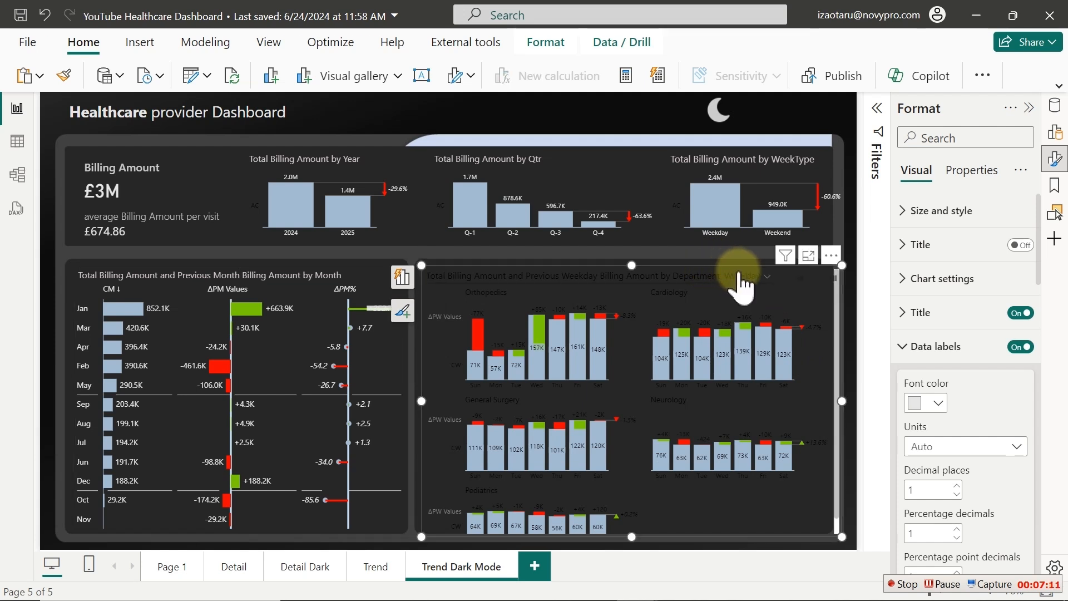
click(769, 285)
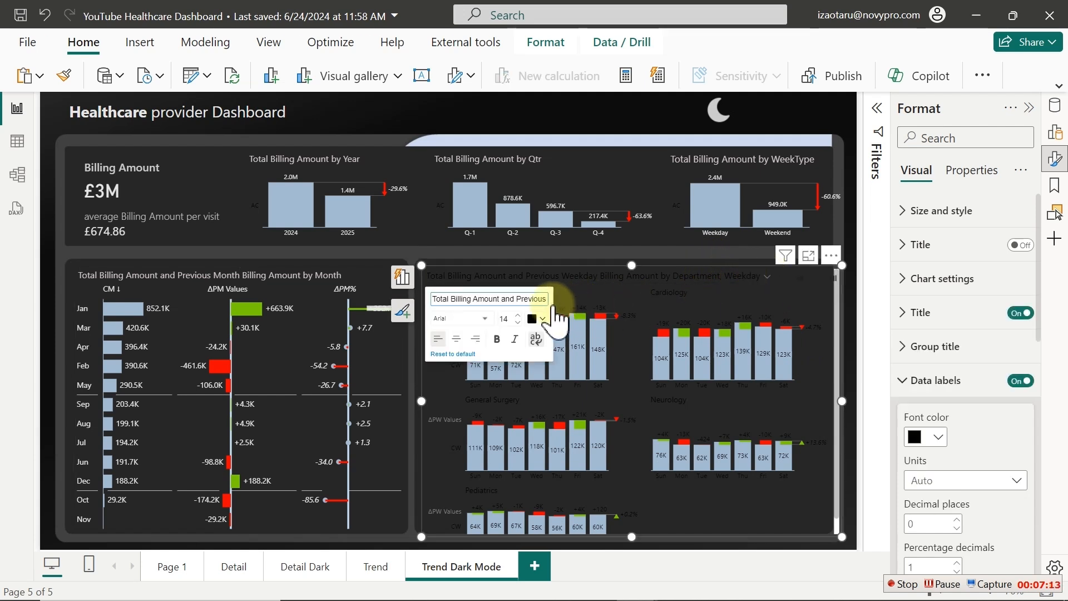
click(542, 319)
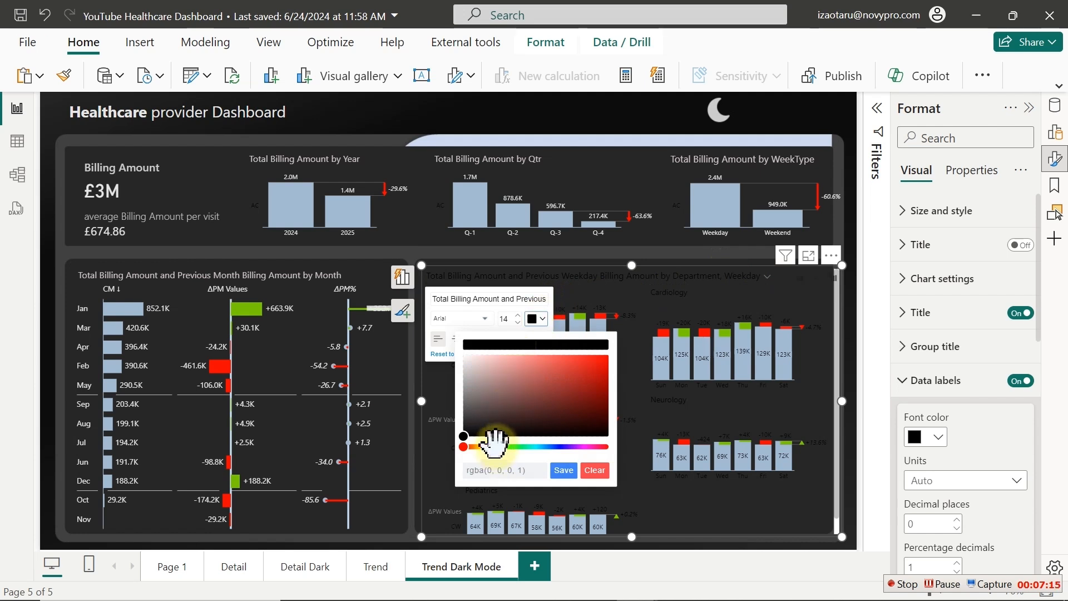
click(500, 470)
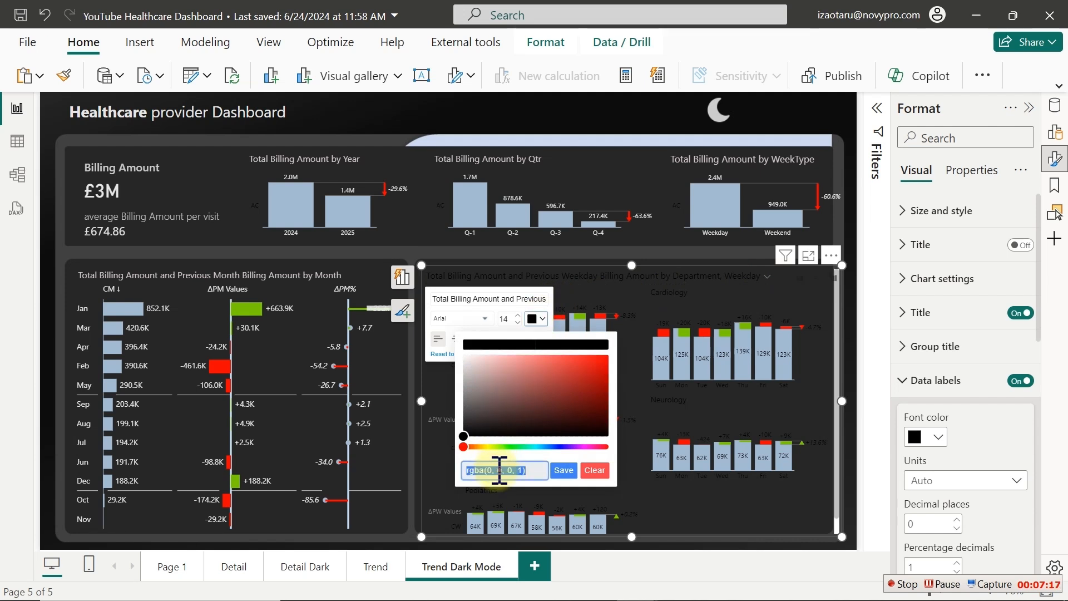
text(rgba(213, 203, 203, 1))
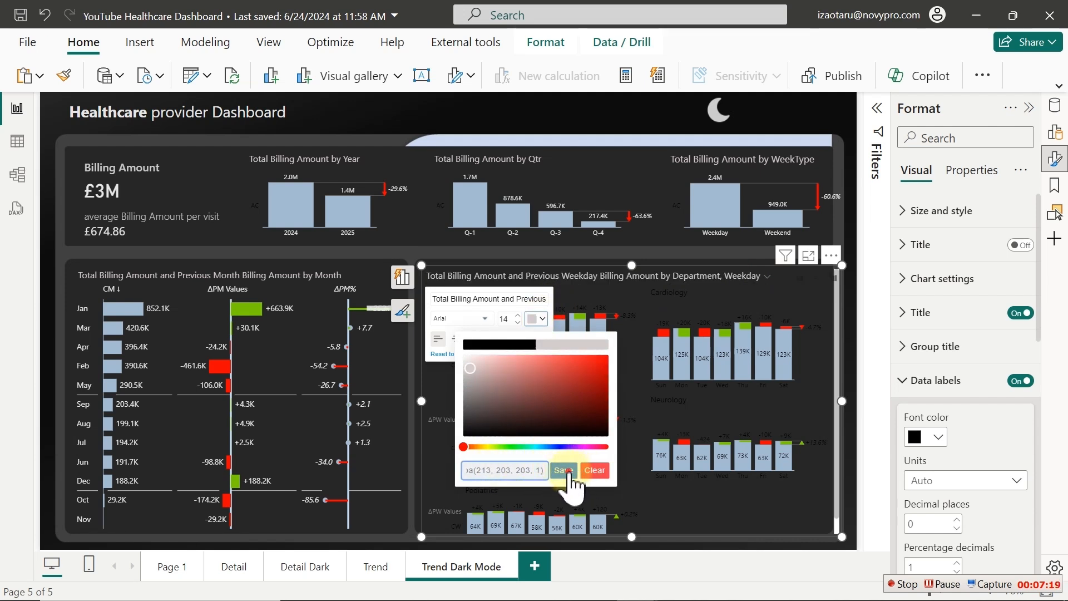
click(571, 471)
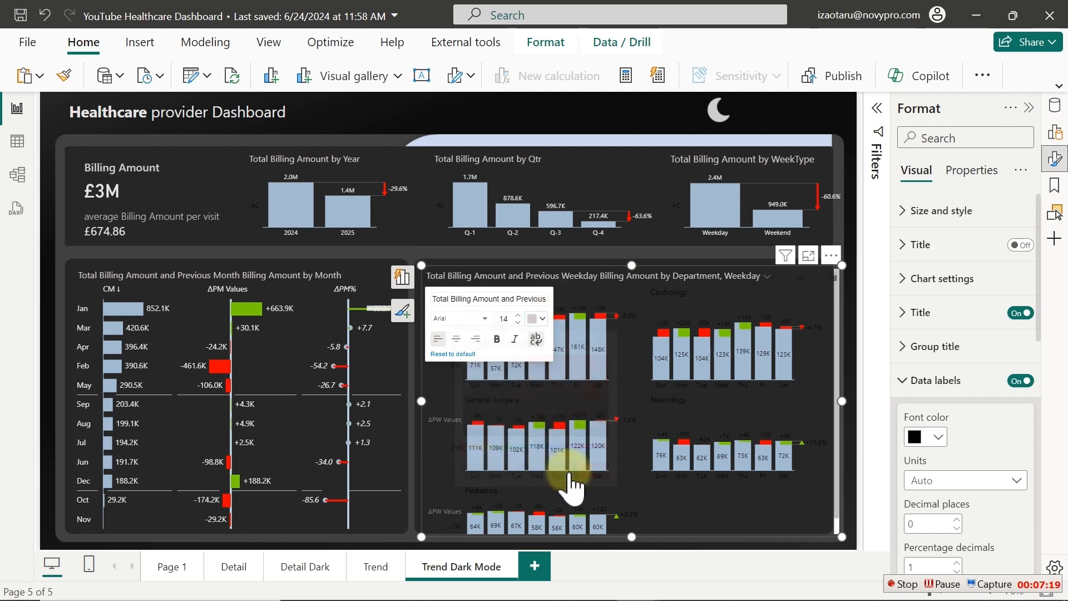
Set the data label font color of the department and weekday billing comparison chart to #e6e6e6
click(932, 439)
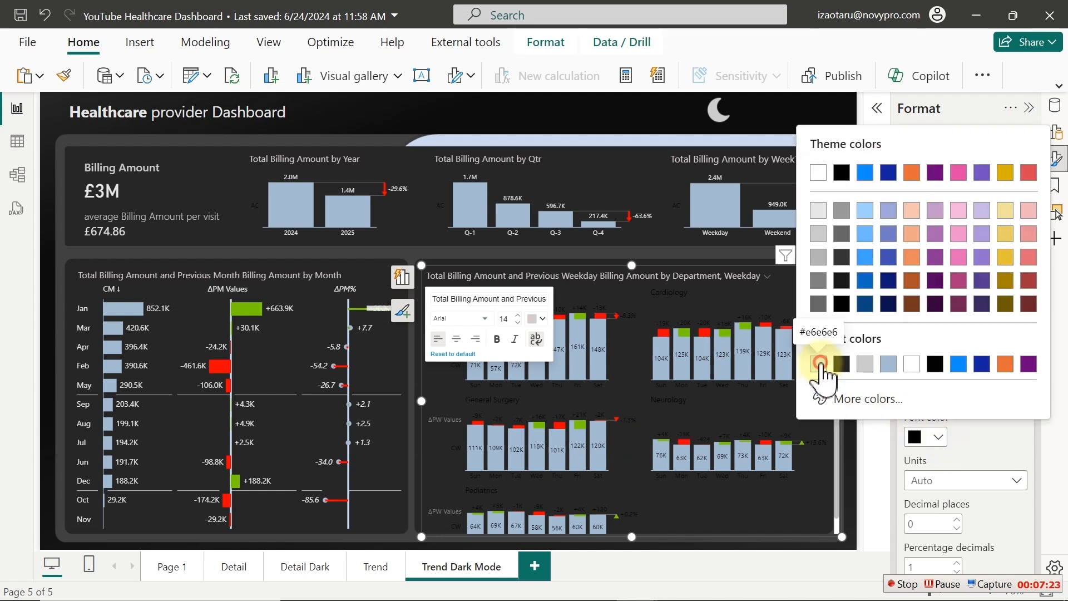
click(818, 364)
click(825, 374)
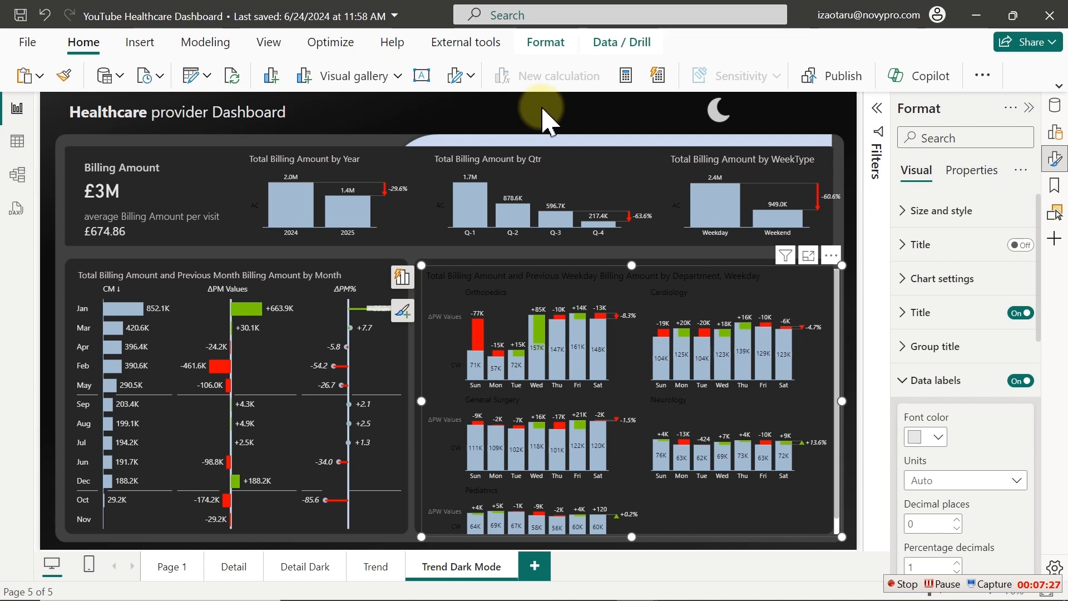
click(902, 380)
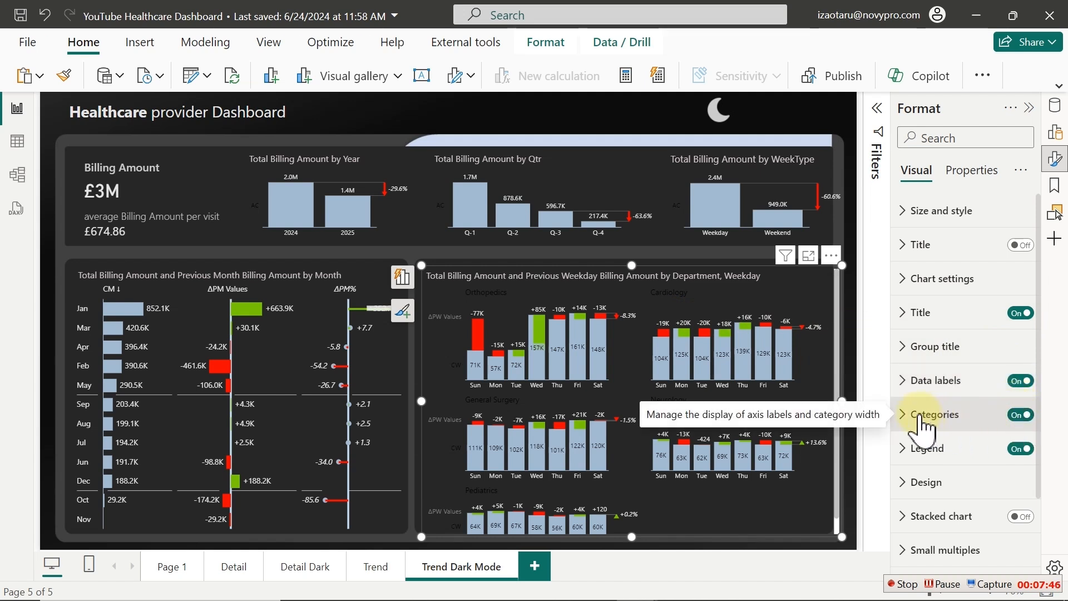
Try toggling the categories of the department and weekday chart off and back on, and turn its legend off
click(1022, 416)
click(1023, 416)
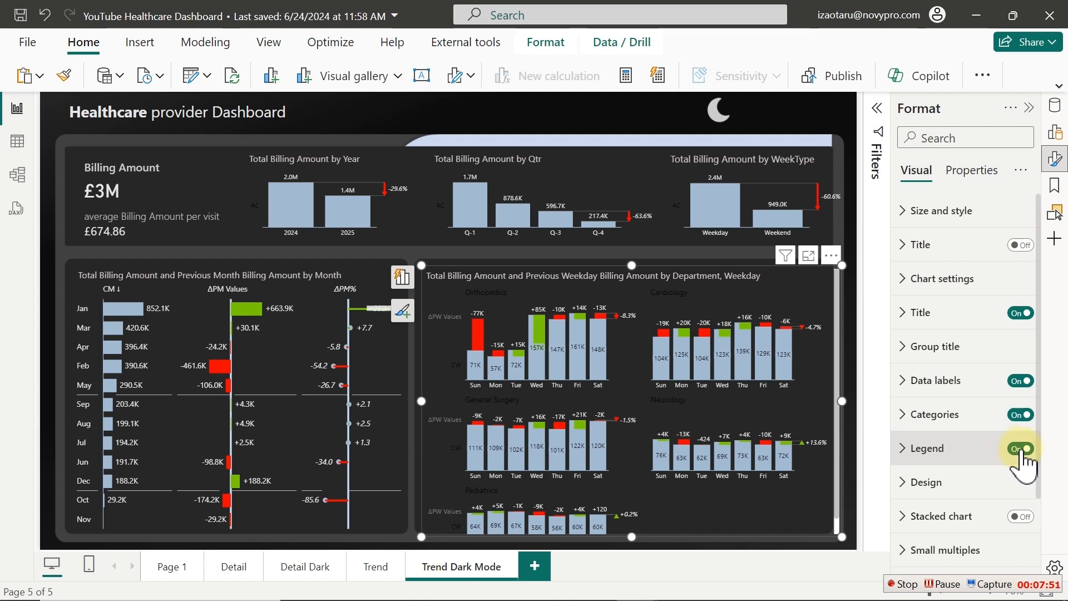
click(1021, 449)
click(1021, 449)
click(1022, 450)
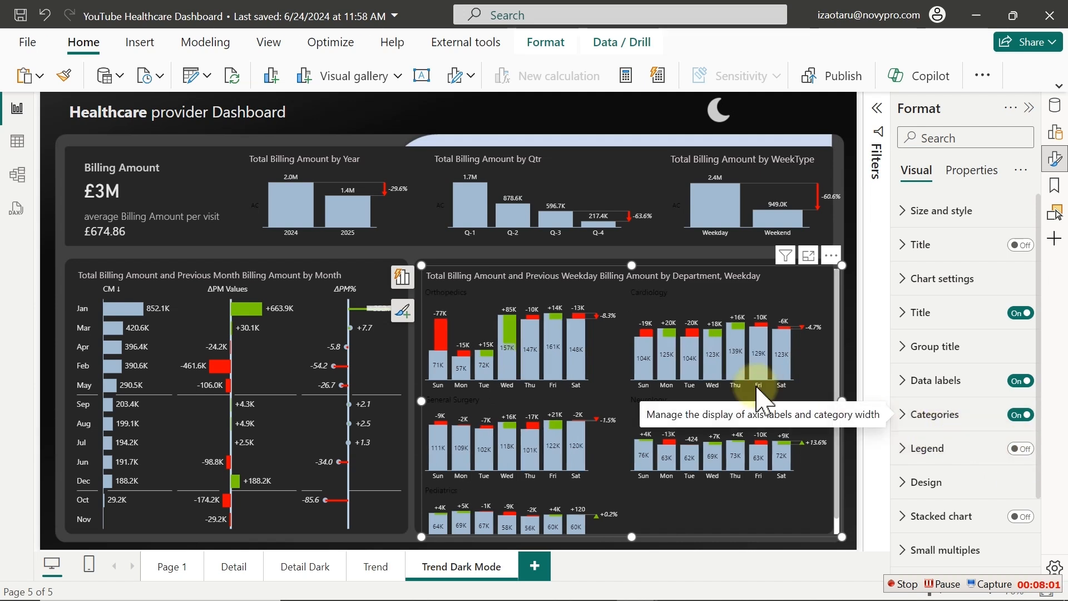
click(781, 356)
click(656, 310)
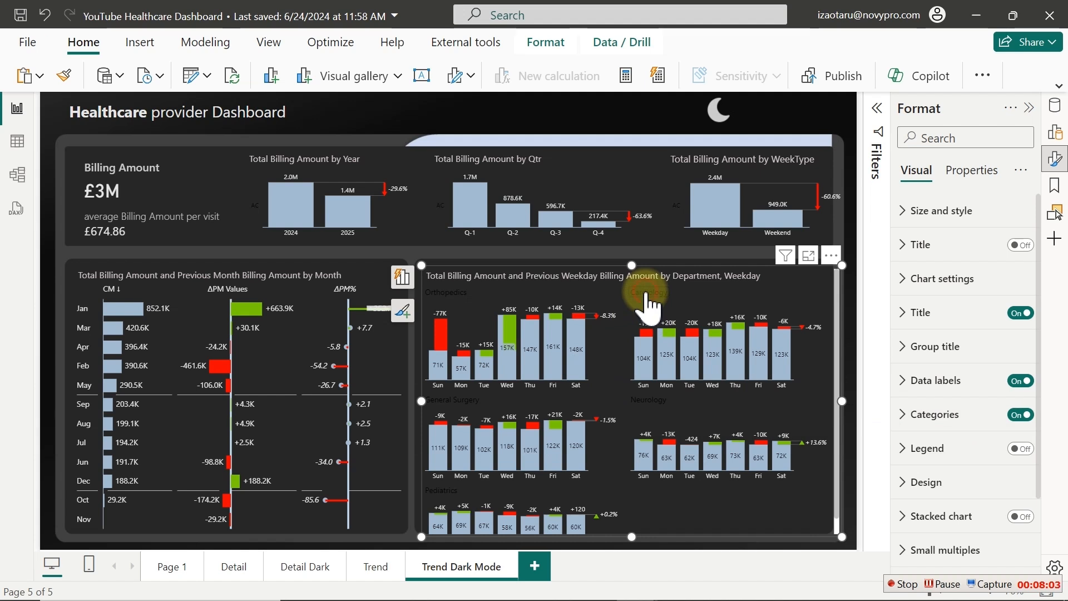
click(648, 295)
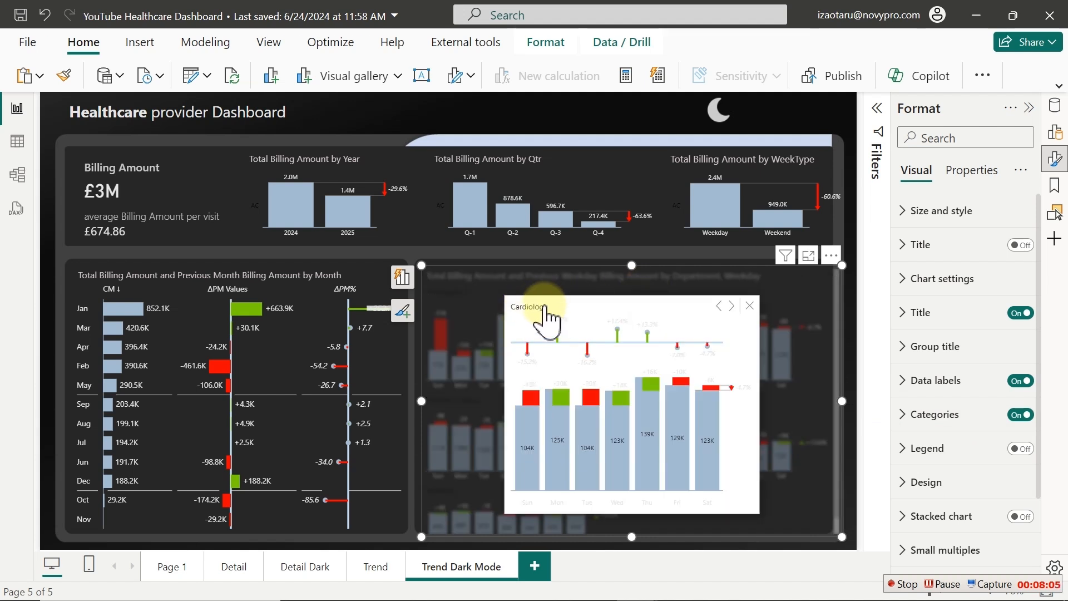
click(750, 305)
Turn off the categories of the department and weekday chart and set its group title font color to light gray
click(1021, 414)
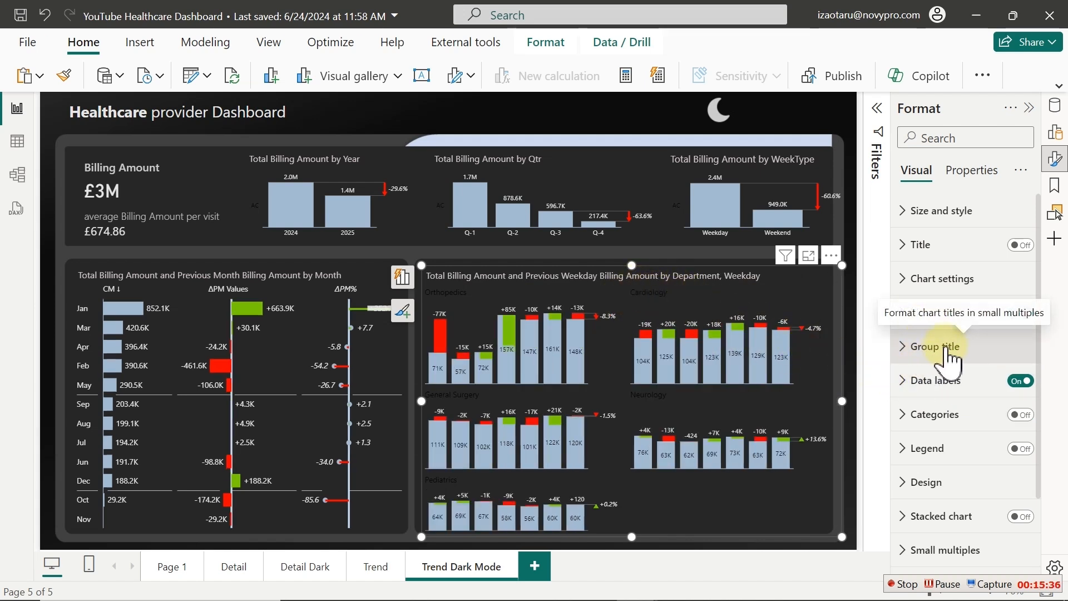
click(917, 349)
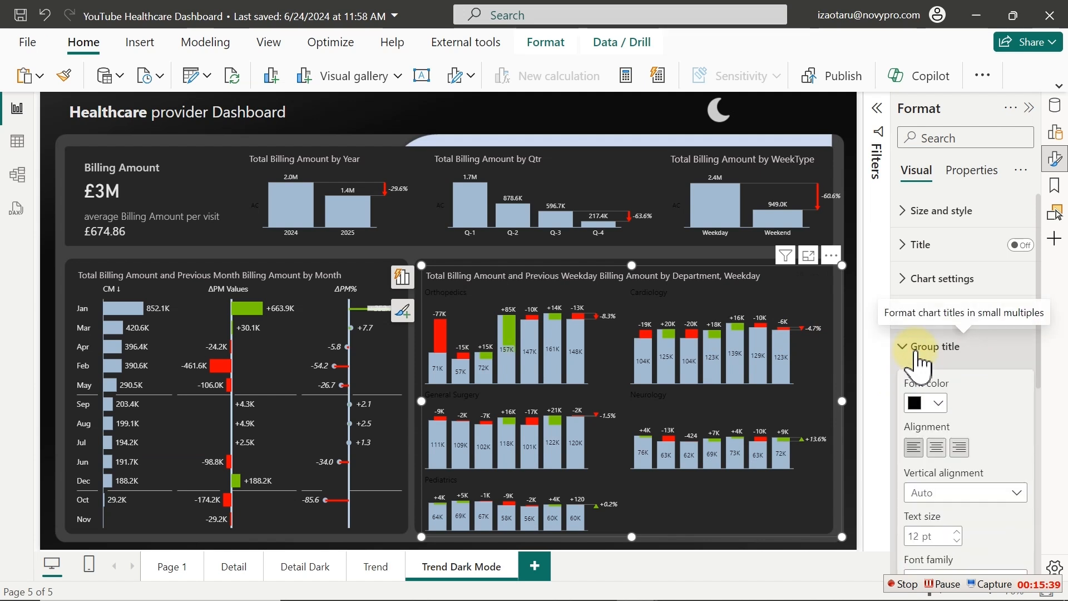
click(936, 404)
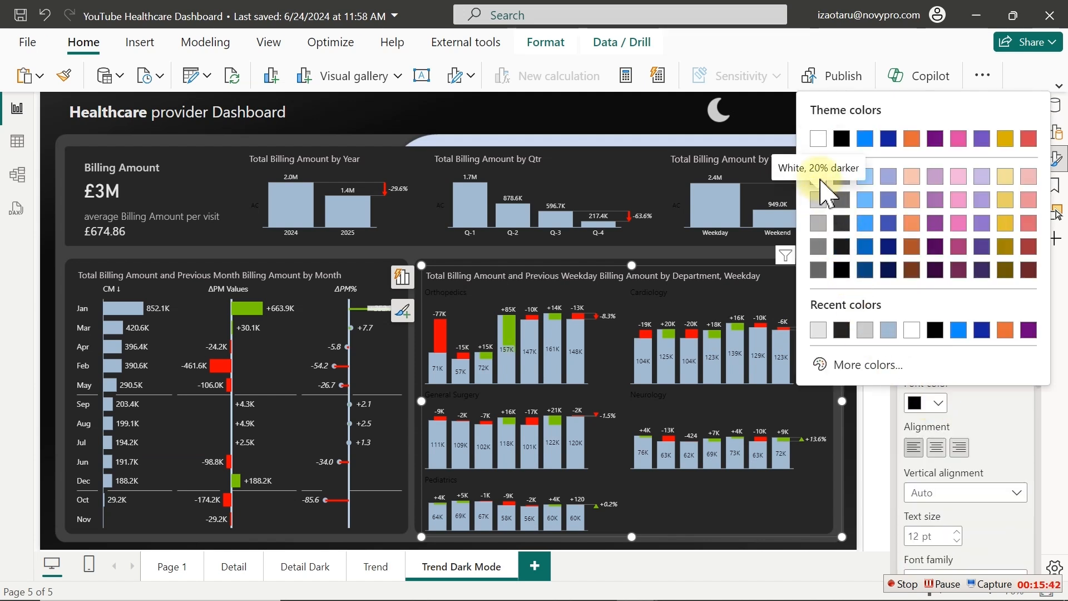
click(819, 177)
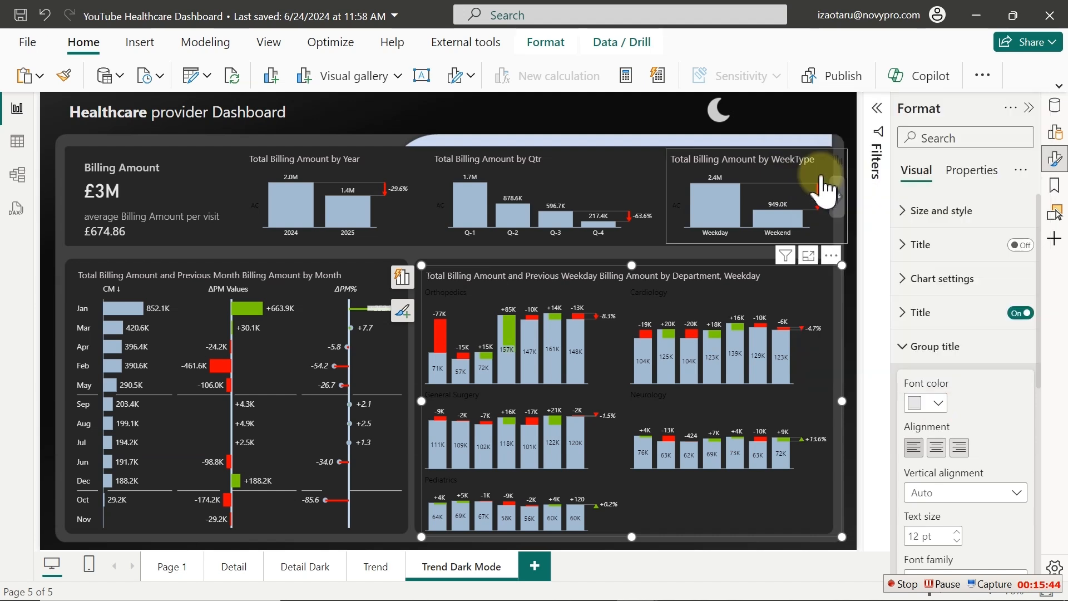
Cycle the department and weekday chart through its line and waterfall layouts back to columns, and deselect it
click(832, 403)
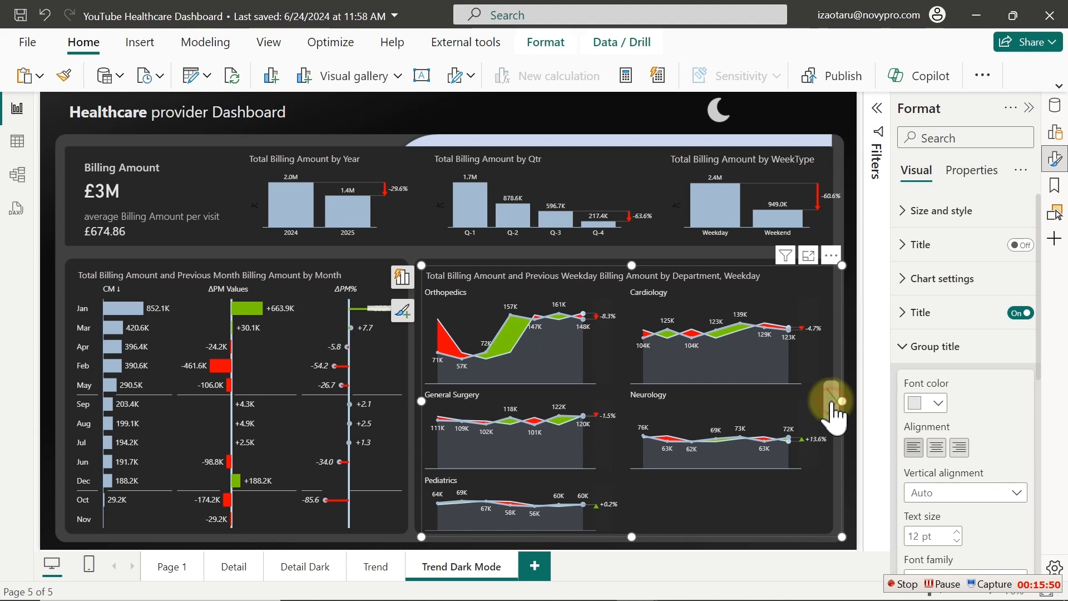
click(832, 403)
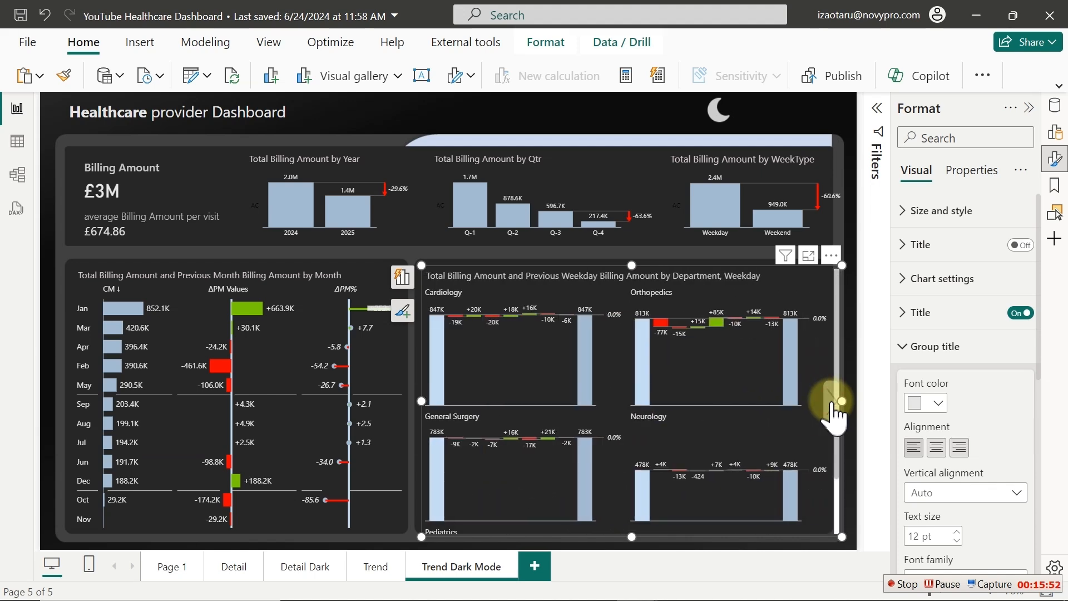
click(833, 402)
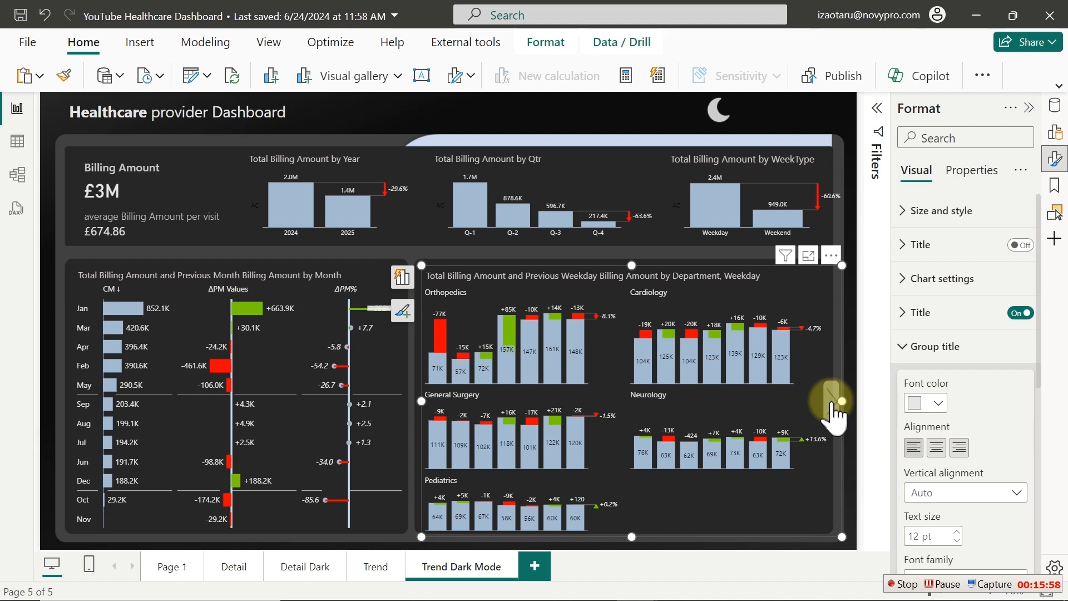
click(507, 119)
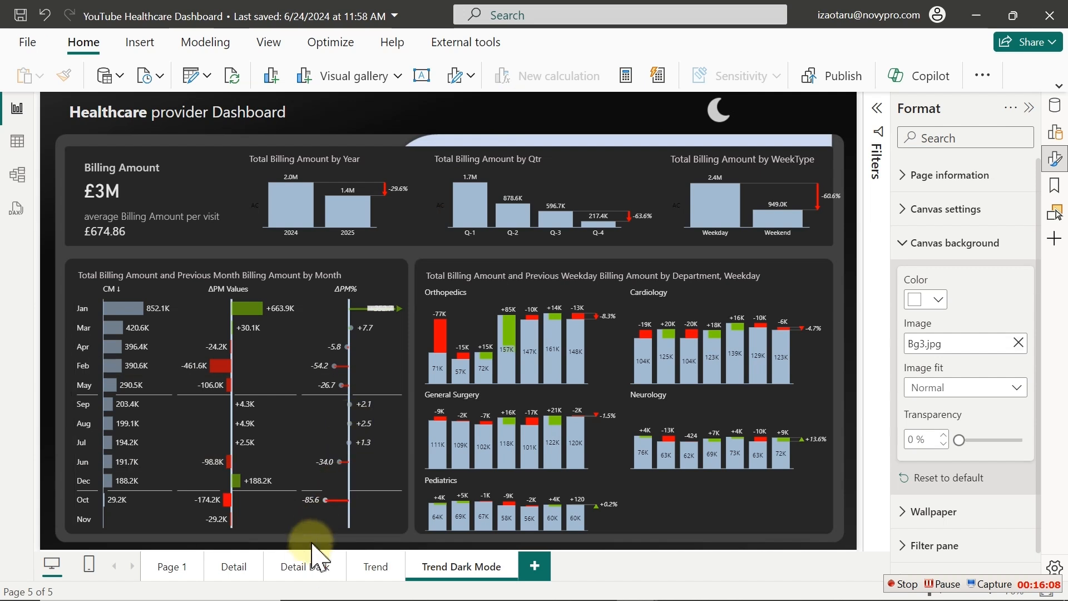
Compare the Detail page with the Trend Dark Mode and Detail Dark pages, ending on the Detail page
click(234, 568)
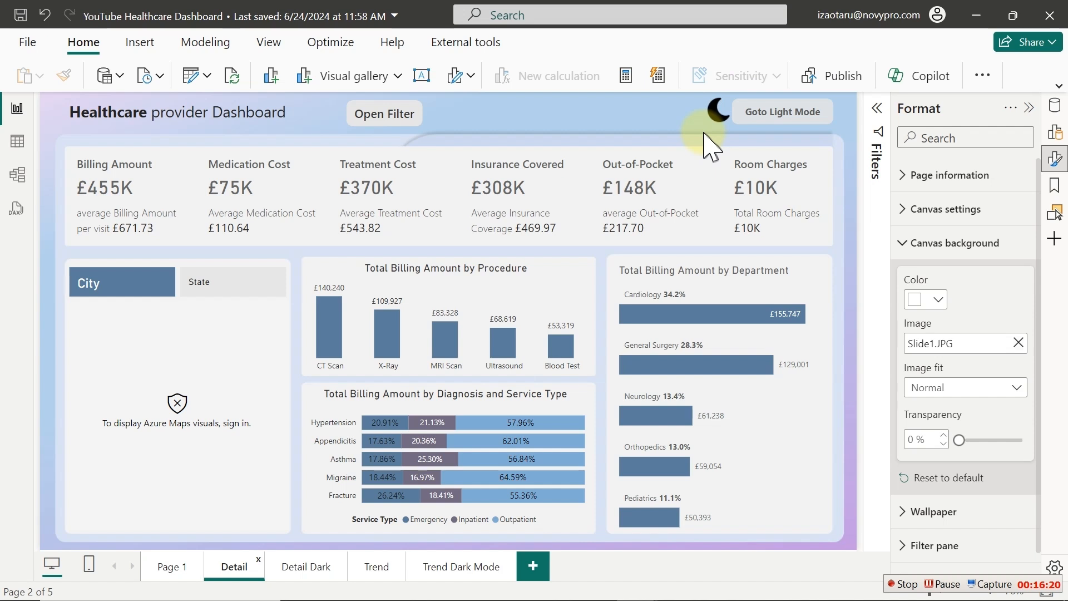
click(460, 569)
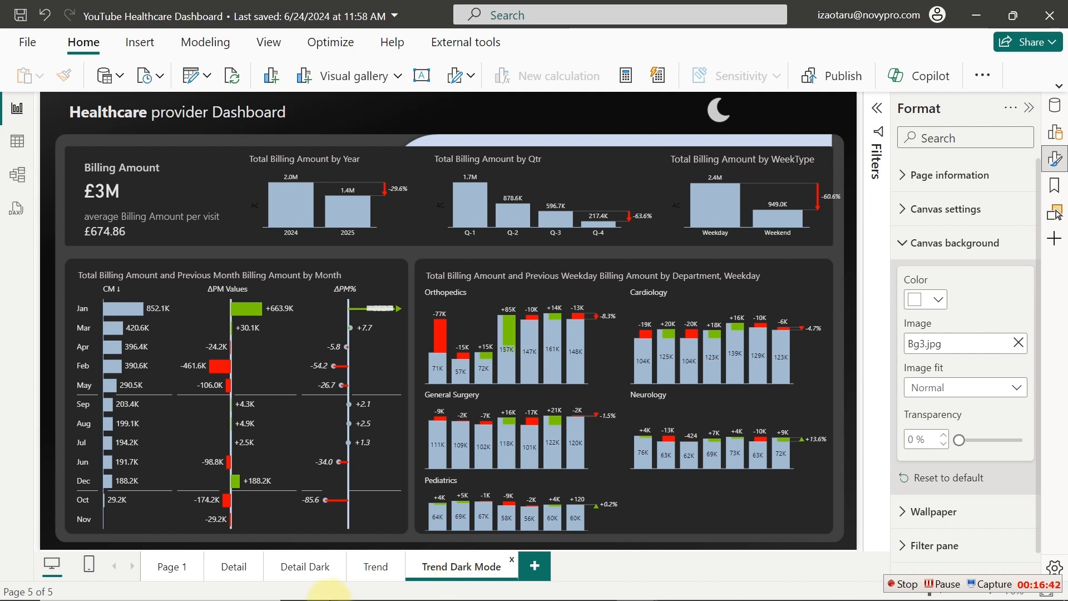
click(278, 579)
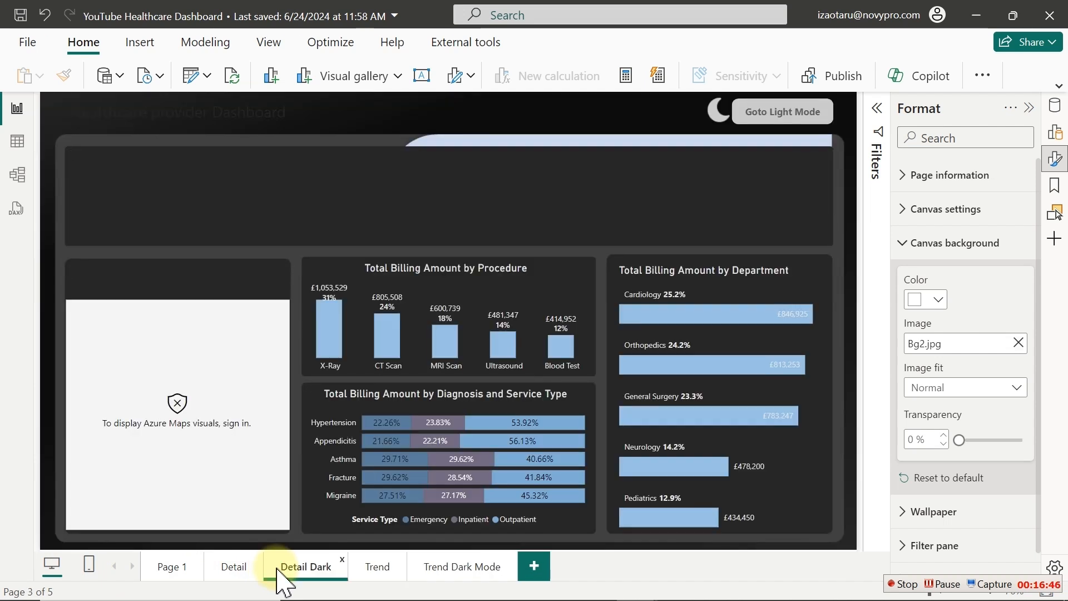
click(233, 567)
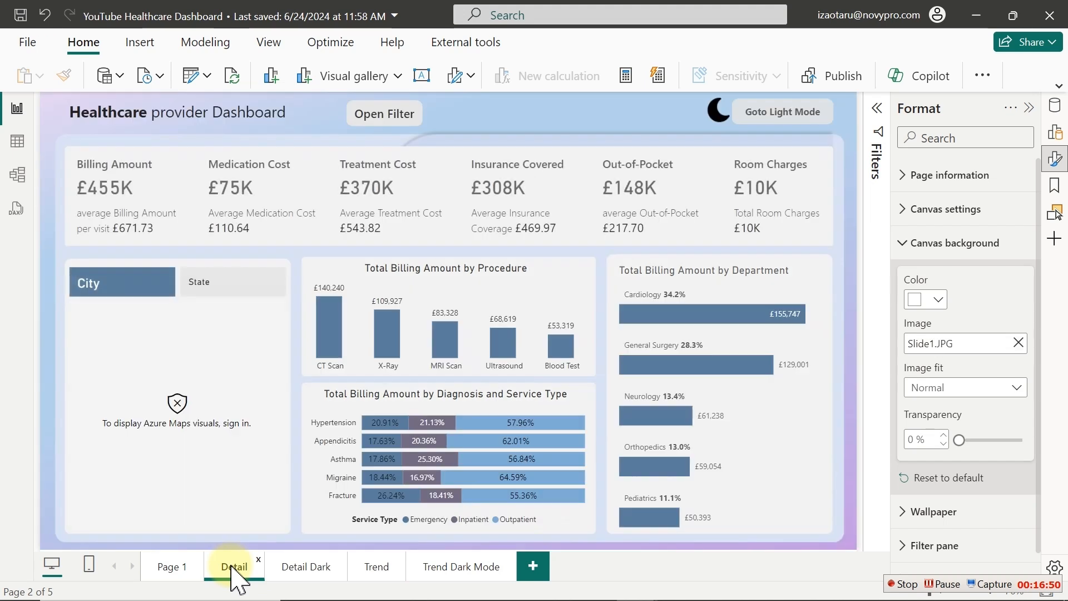
Open the filter panel on the Detail page, filter Patients Race to Asian, and switch to the Trend page
click(395, 116)
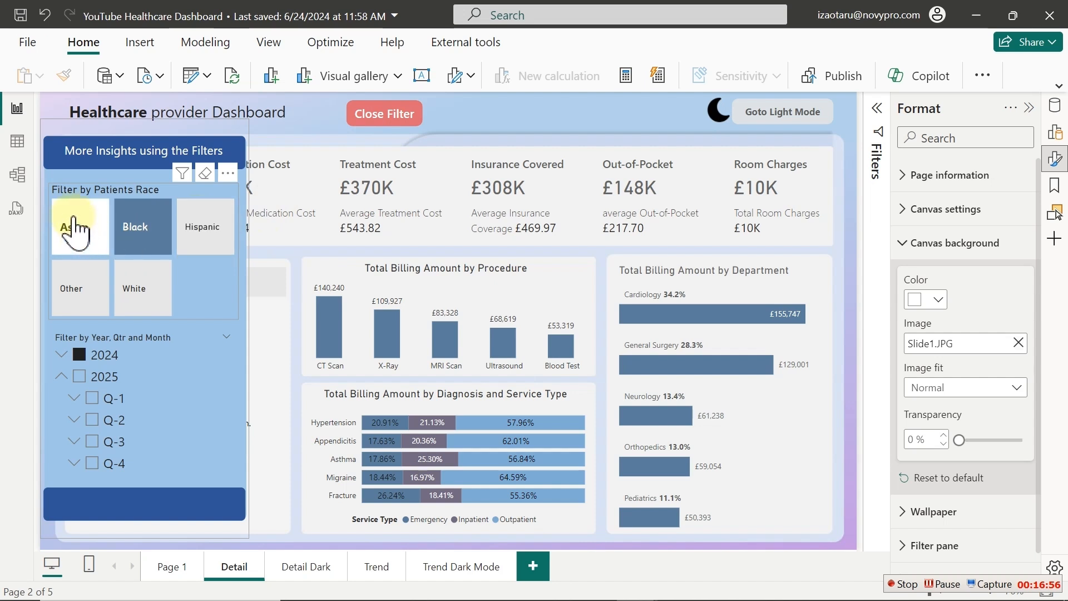
click(85, 242)
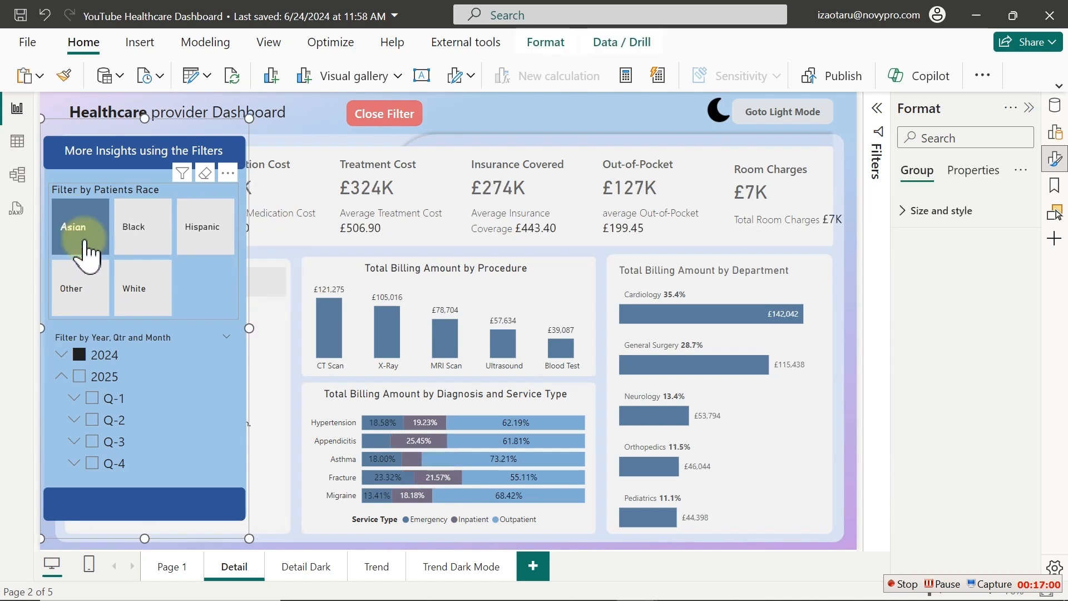
click(396, 124)
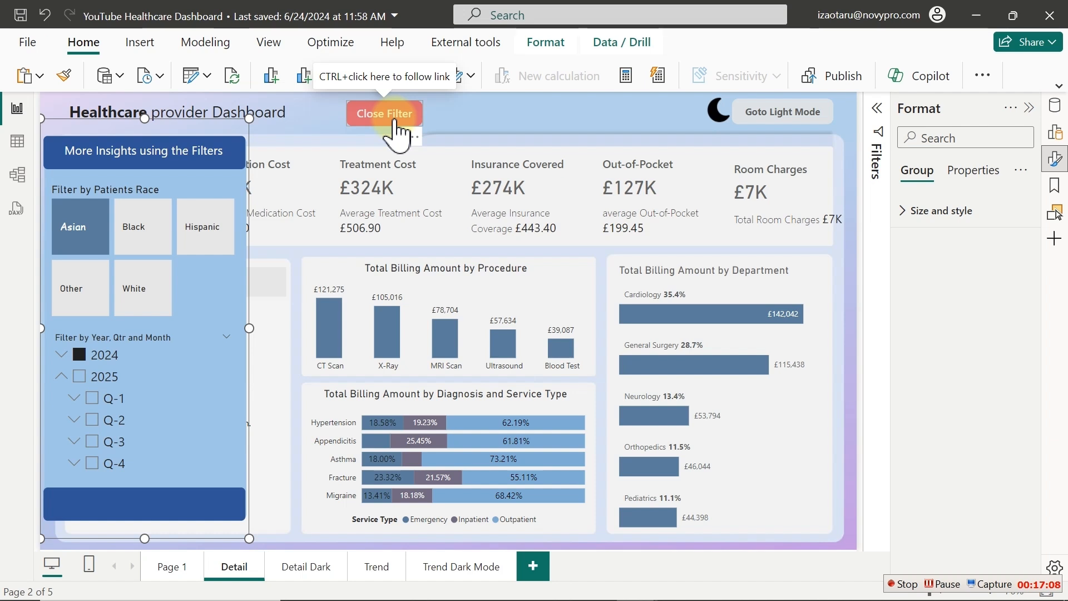
click(377, 567)
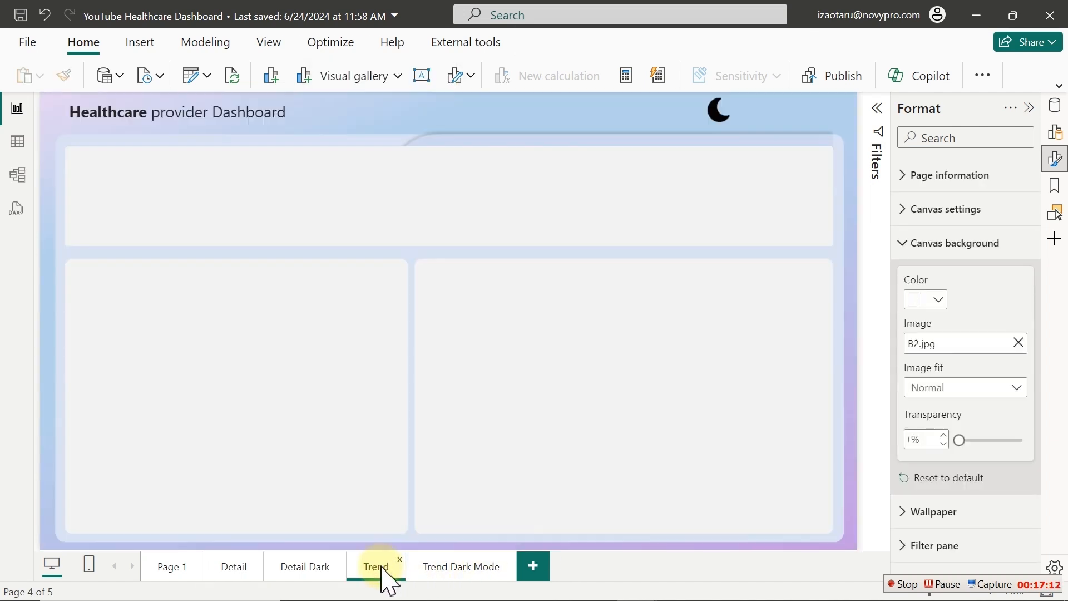